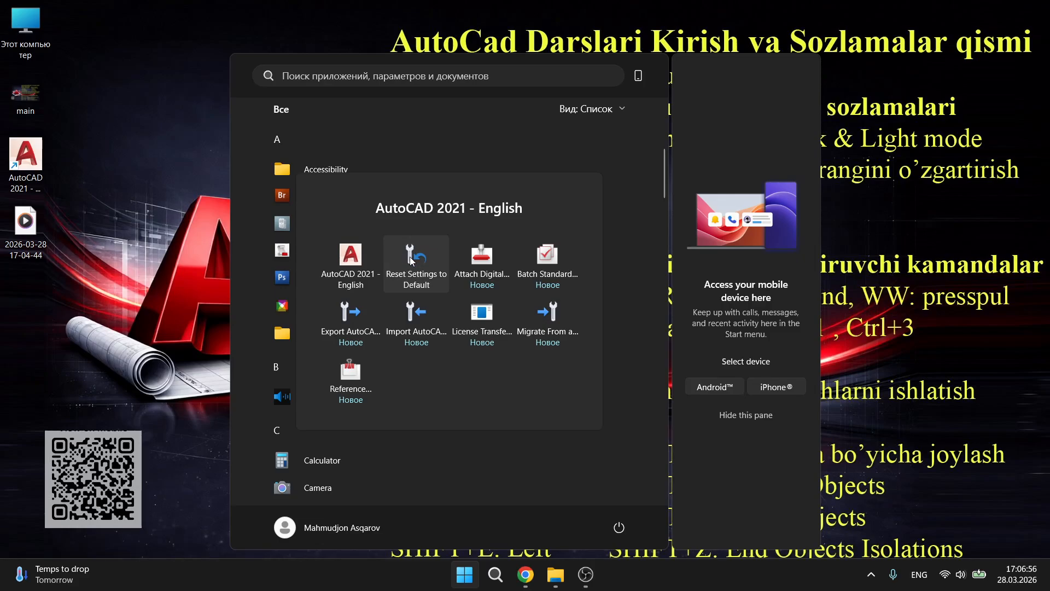
# Reset the AutoCAD 2021 custom settings to default without backing them up
pyautogui.click(411, 258)
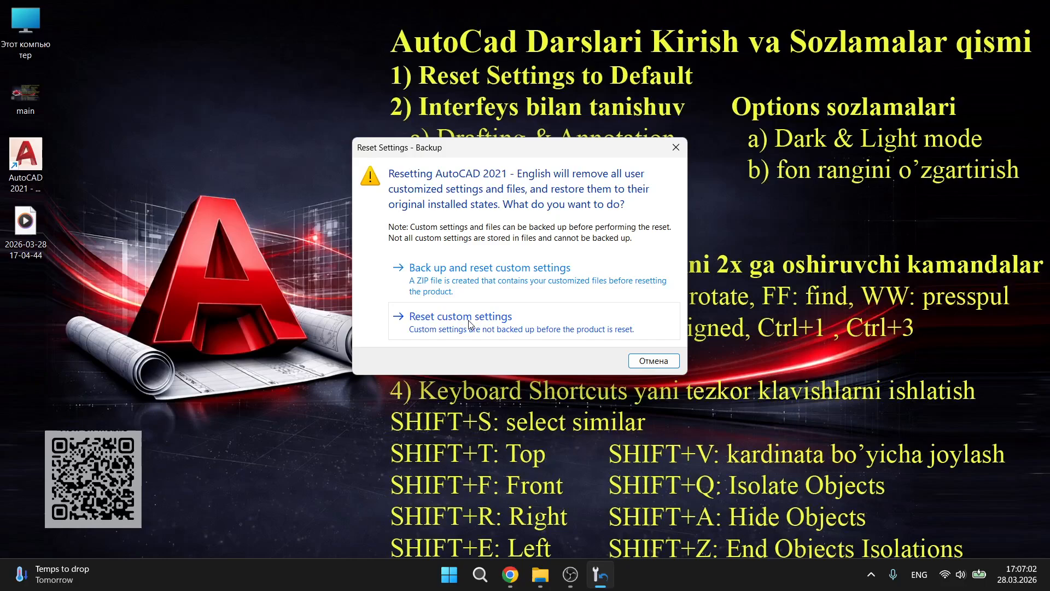
pyautogui.click(506, 322)
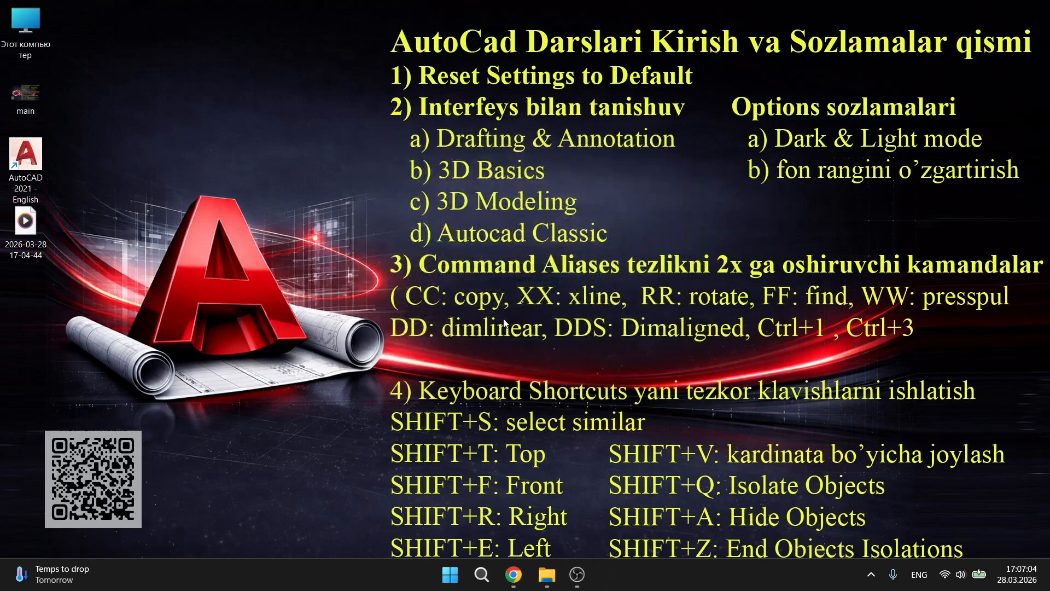
pyautogui.click(609, 296)
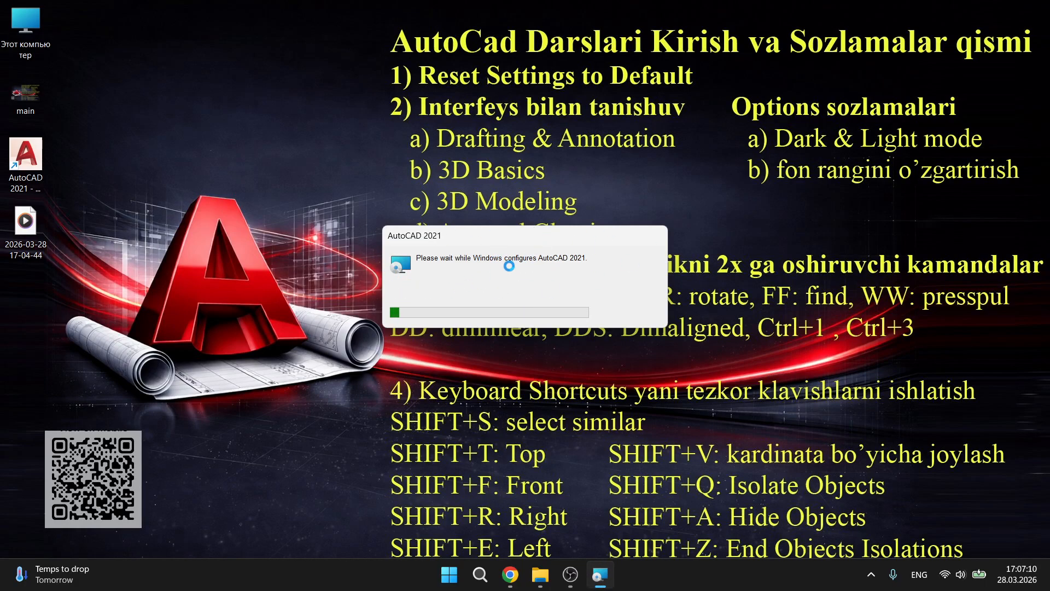
pyautogui.moveTo(525, 239); pyautogui.dragTo(240, 71)
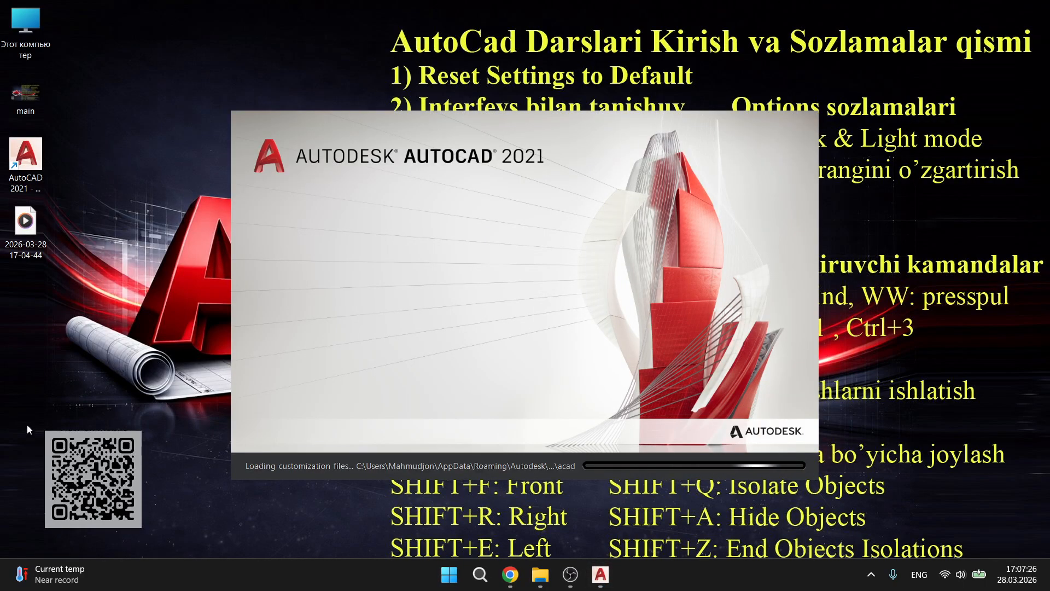
# Switch to Chrome to view the YouTube channel page, and minimize the browser
pyautogui.moveTo(22, 417); pyautogui.dragTo(148, 523)
pyautogui.moveTo(22, 412); pyautogui.dragTo(177, 538)
pyautogui.click(511, 574)
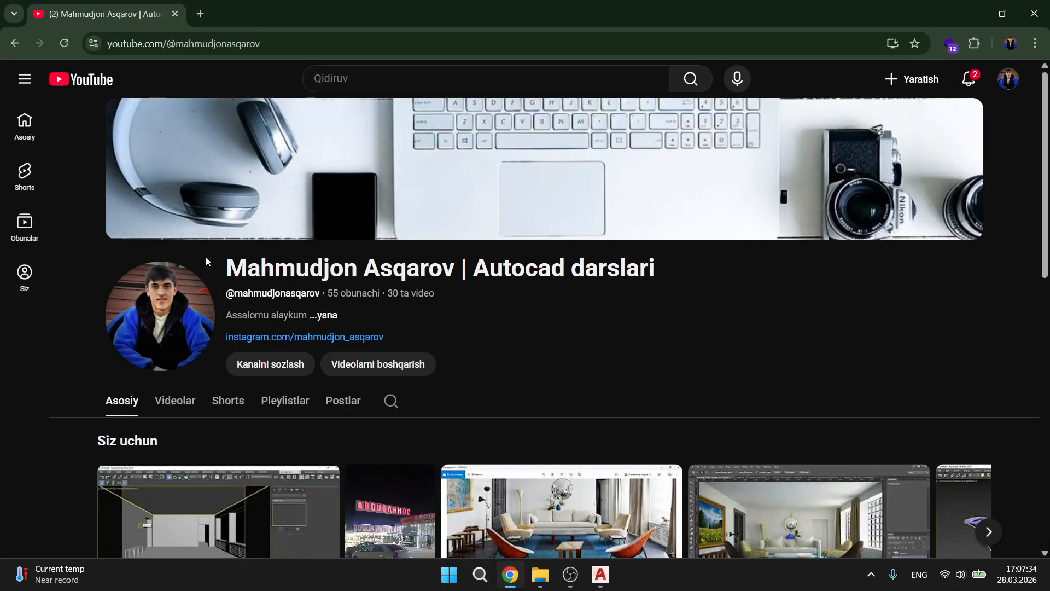
pyautogui.moveTo(673, 269); pyautogui.dragTo(435, 322)
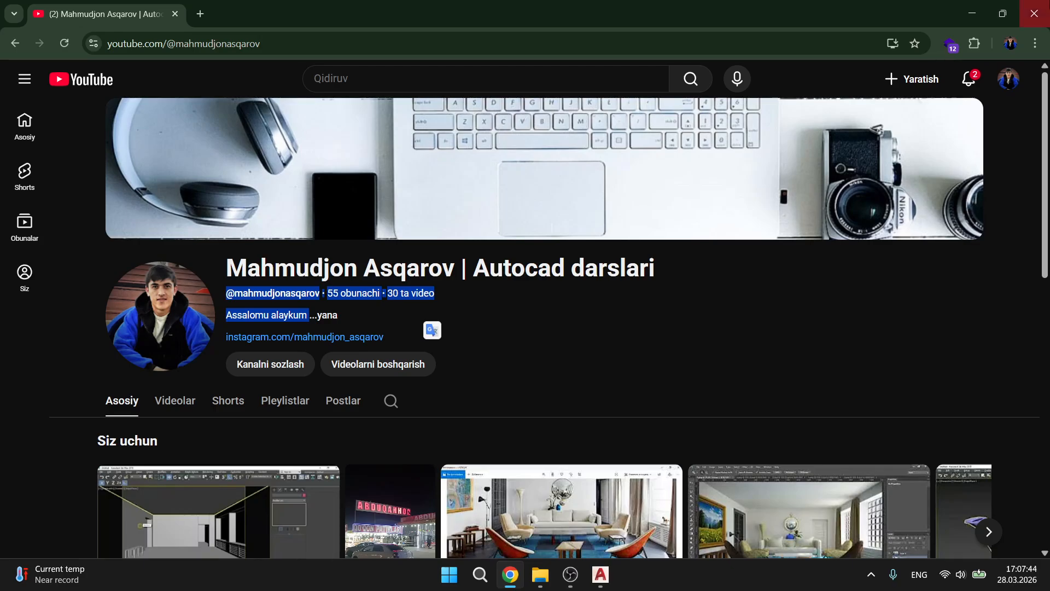
pyautogui.click(968, 5)
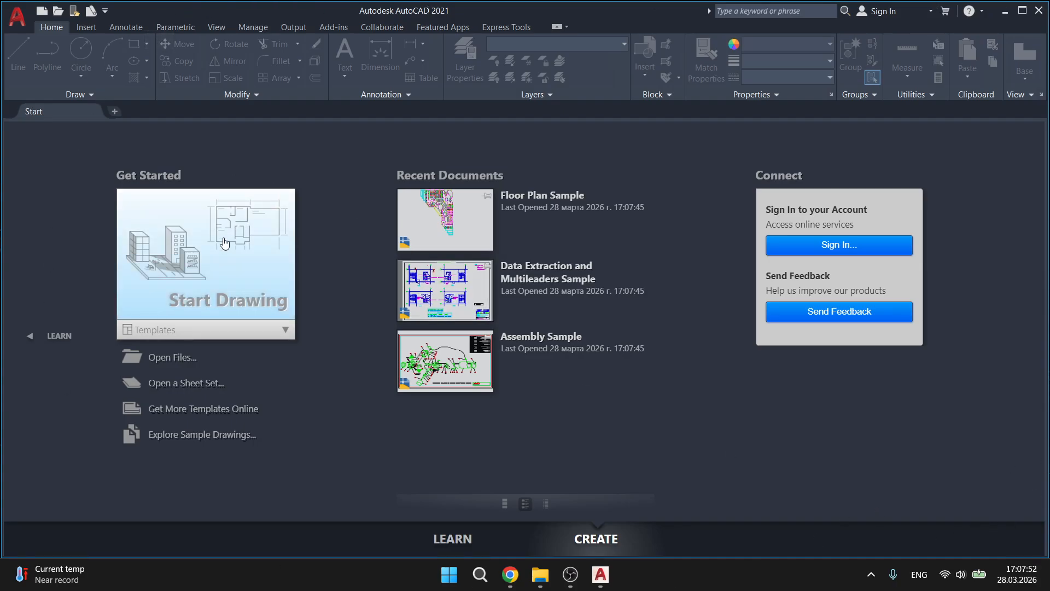
# Start a new drawing in AutoCAD, maximize the window and dismiss the notification
pyautogui.click(128, 188)
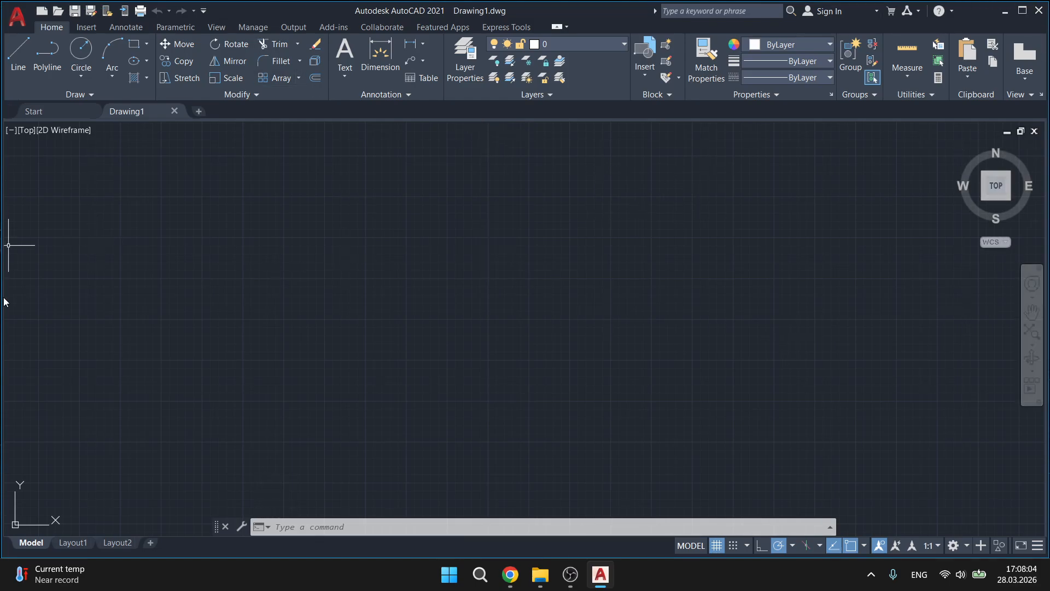
pyautogui.click(1022, 10)
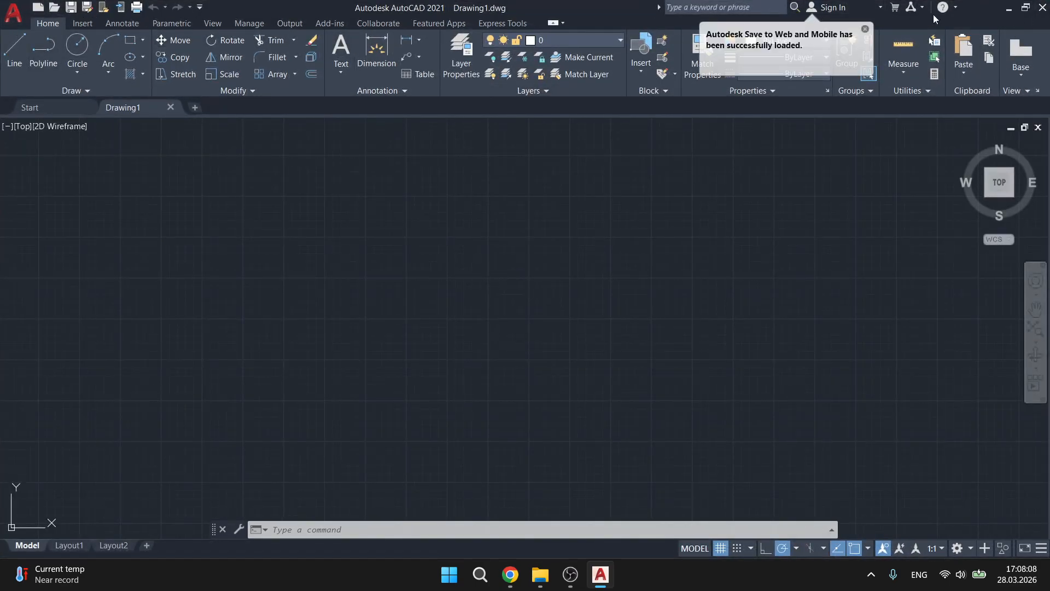
pyautogui.click(865, 29)
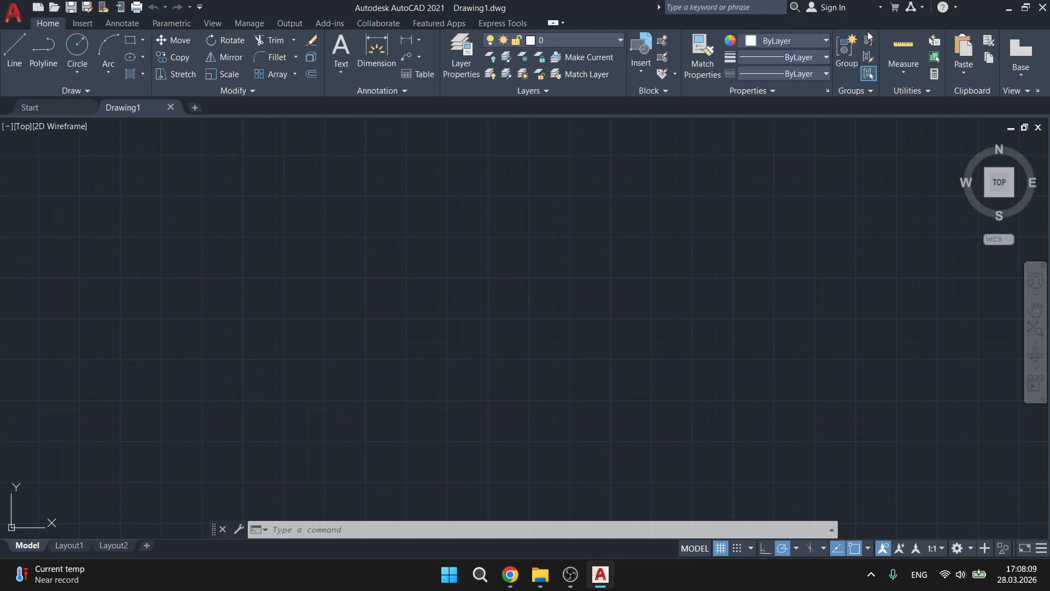
# Set the workspace to Drafting & Annotation
pyautogui.click(969, 550)
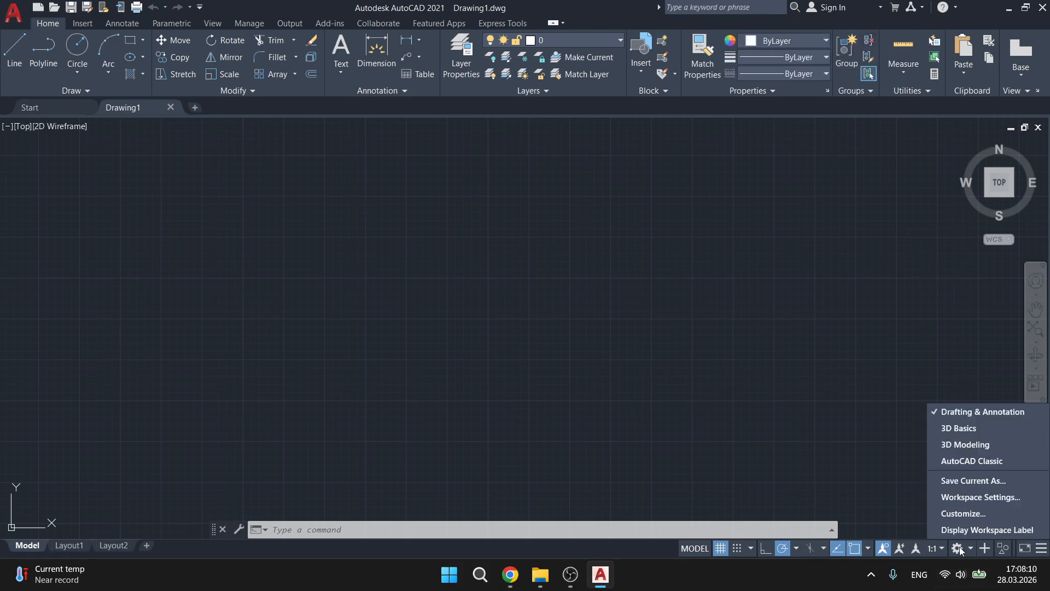
pyautogui.click(999, 415)
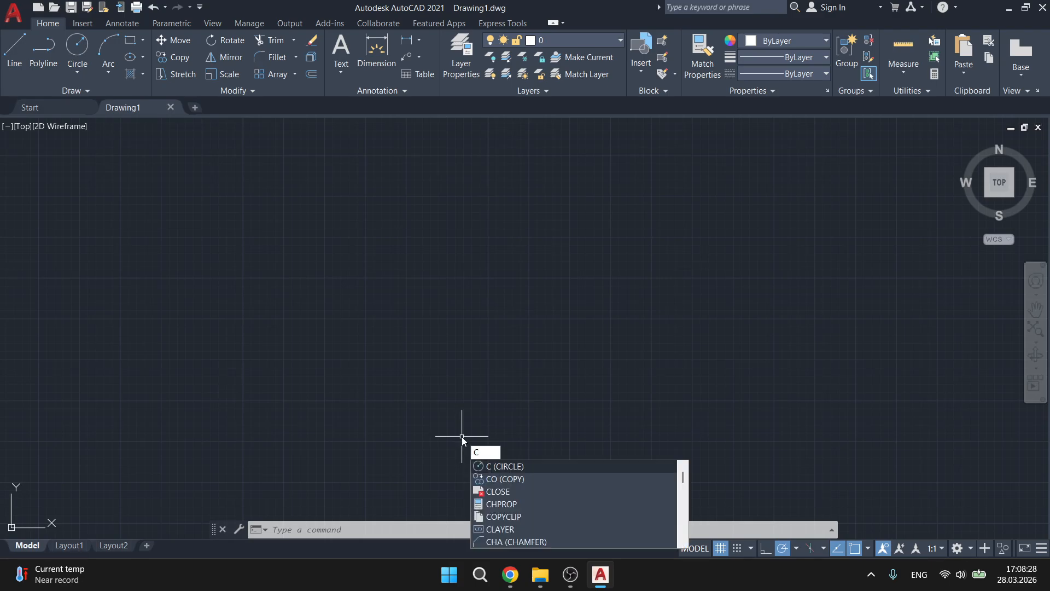
pyautogui.press('Escape')
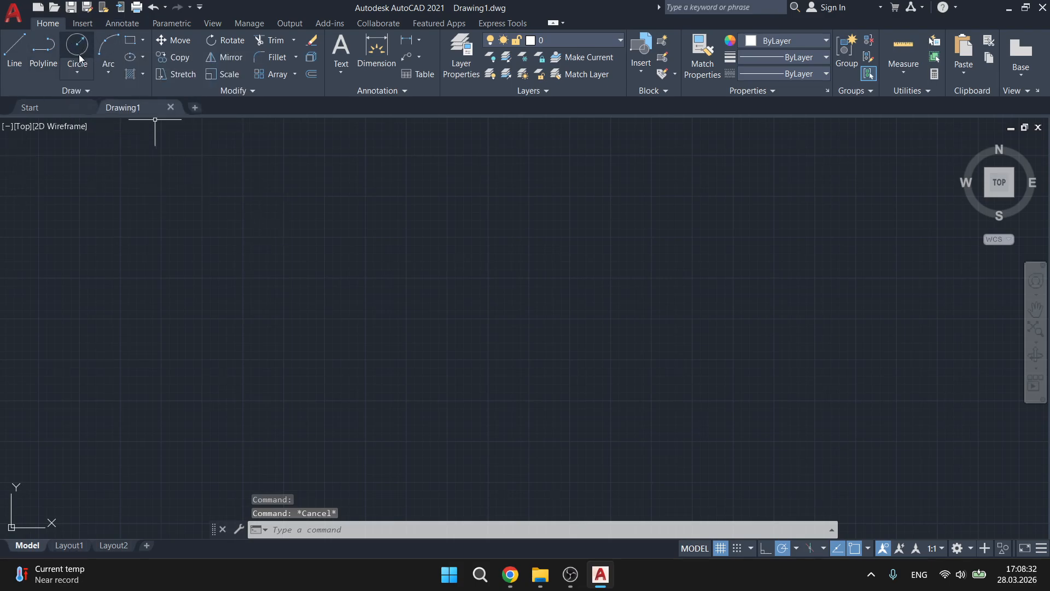
# Draw a circle of radius 5 in the upper part of the drawing area and zoom to its extents
pyautogui.click(80, 50)
pyautogui.click(371, 223)
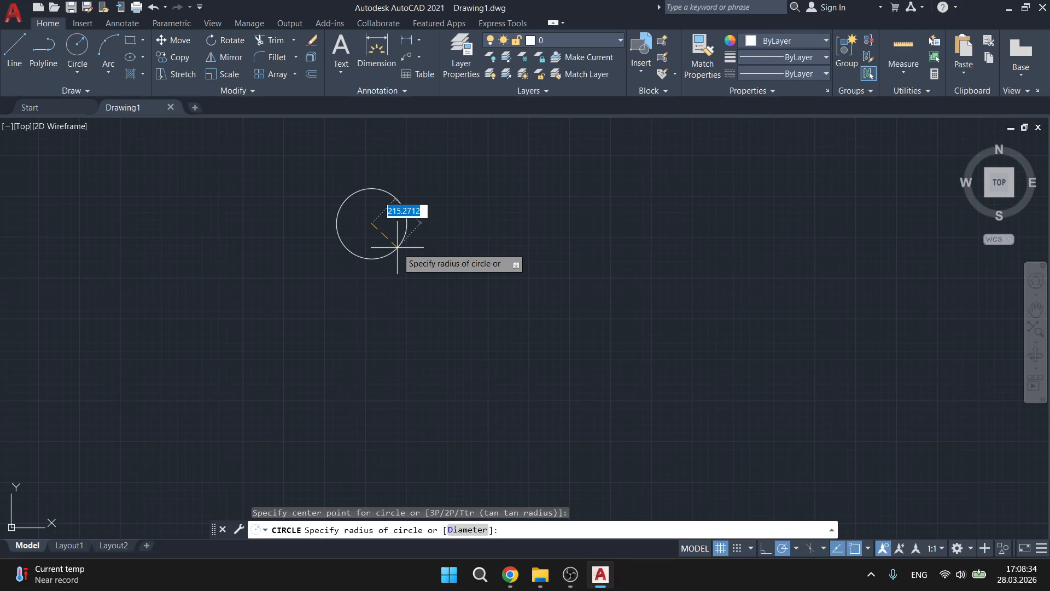
pyautogui.write('5')
pyautogui.press('Return')
pyautogui.middleClick(370, 247)
pyautogui.middleClick(370, 247)
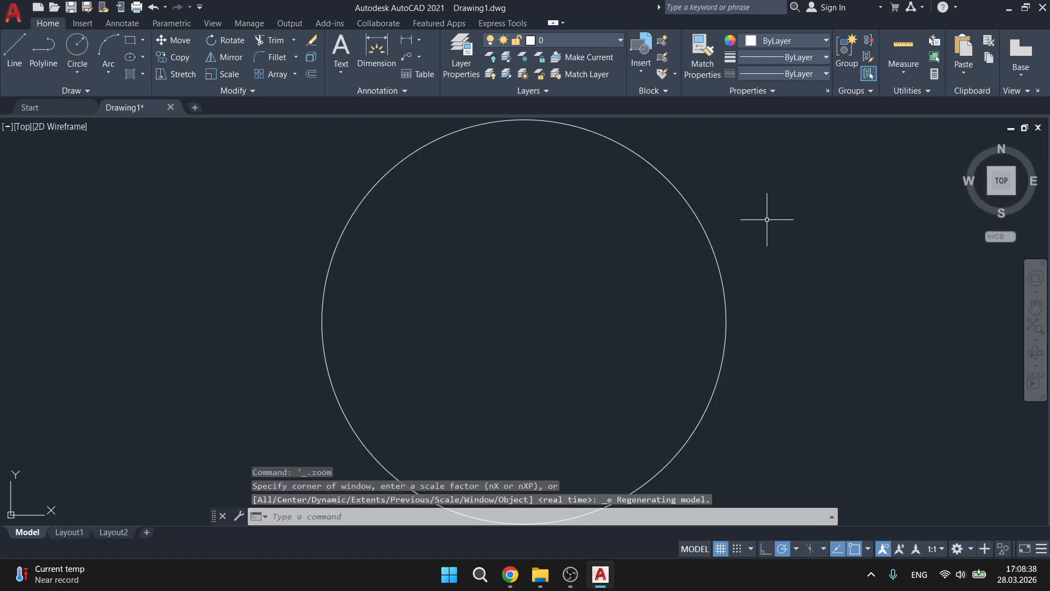
# Examine the circle at different zoom levels and view positions, returning to the drawing extents
pyautogui.scroll(2, 732, 268)
pyautogui.scroll(-7, 731, 230)
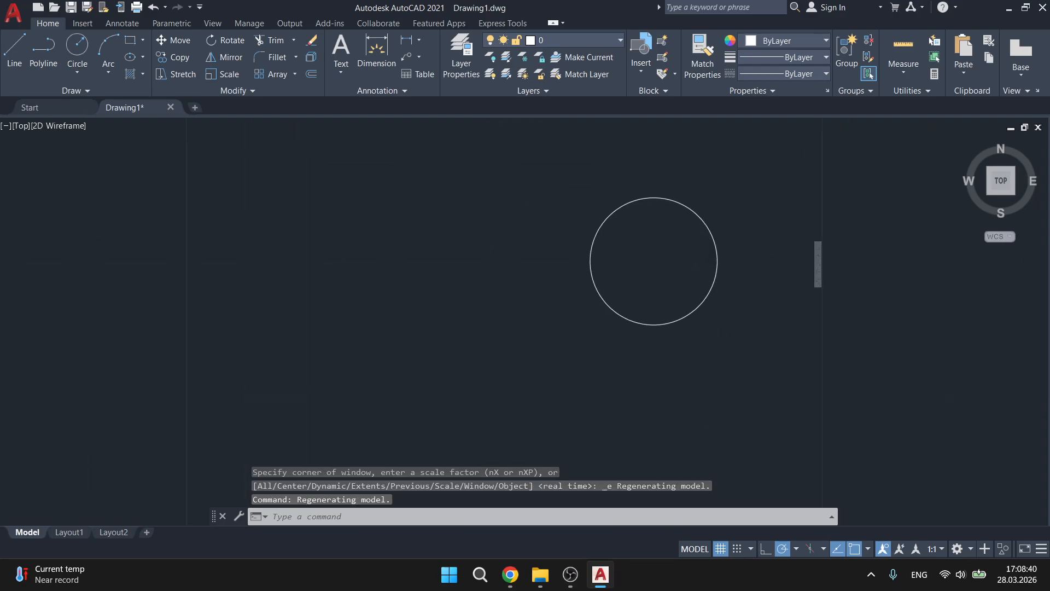
pyautogui.middleClick(525, 183)
pyautogui.middleClick(526, 182)
pyautogui.scroll(-2, 490, 218)
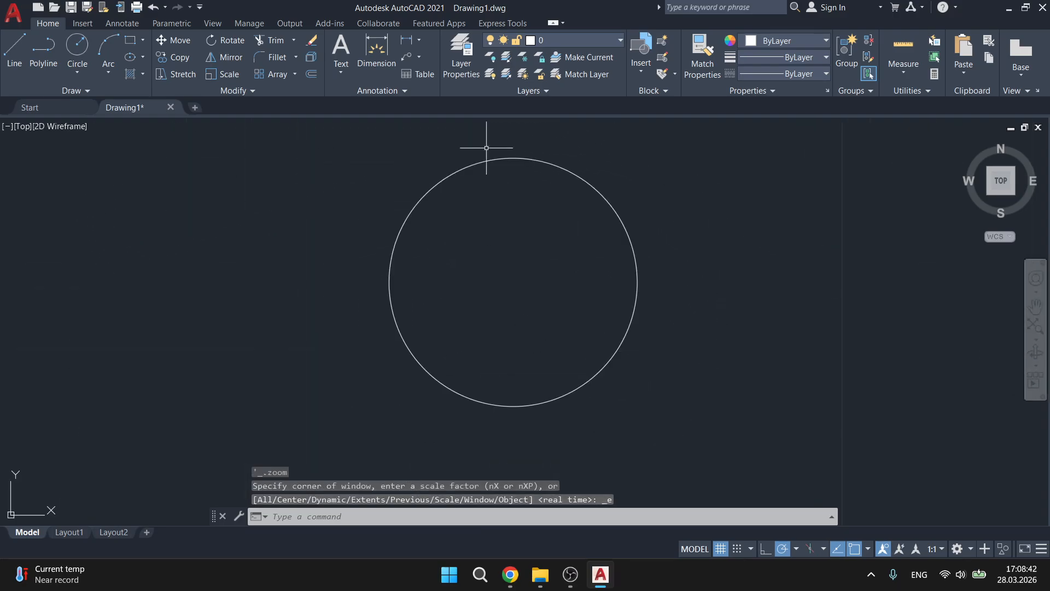
pyautogui.scroll(-4, 540, 278)
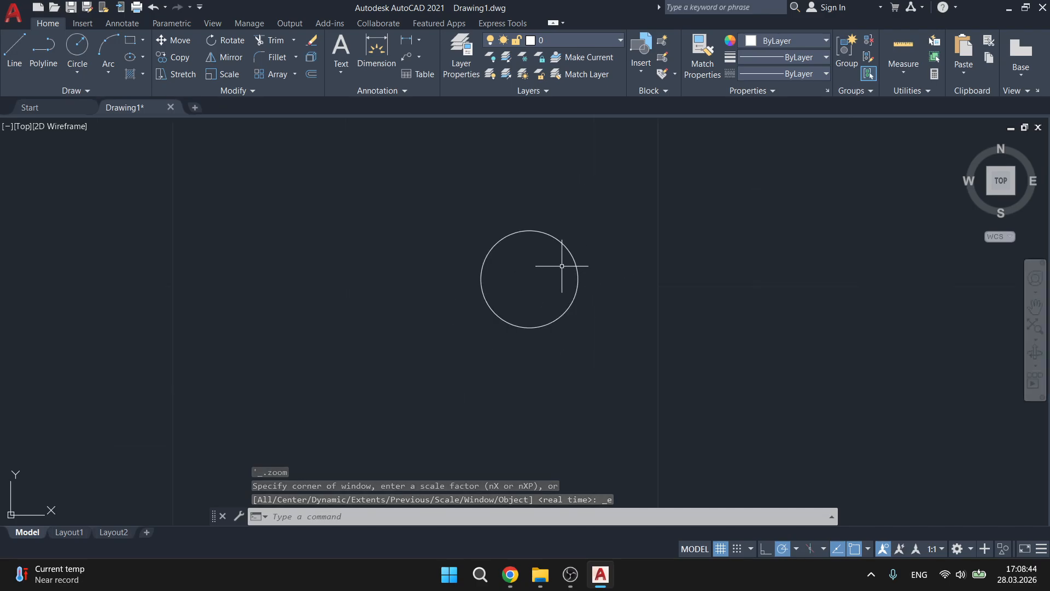
pyautogui.scroll(-8, 516, 262)
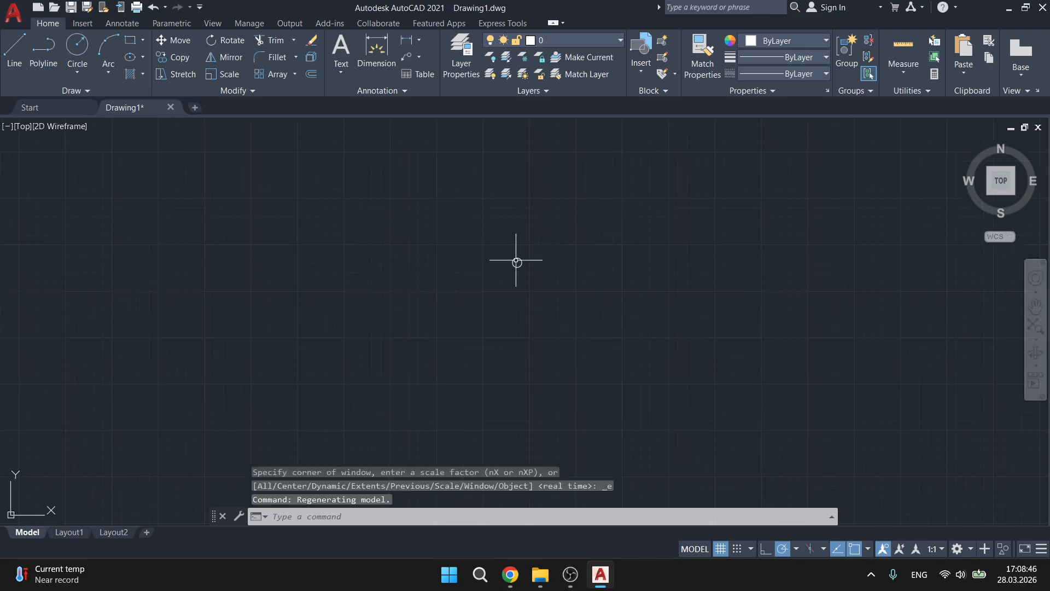
pyautogui.scroll(-5, 516, 260)
pyautogui.moveTo(516, 260); pyautogui.dragTo(105, 283, button='middle')
pyautogui.moveTo(214, 286); pyautogui.dragTo(288, 286, button='middle')
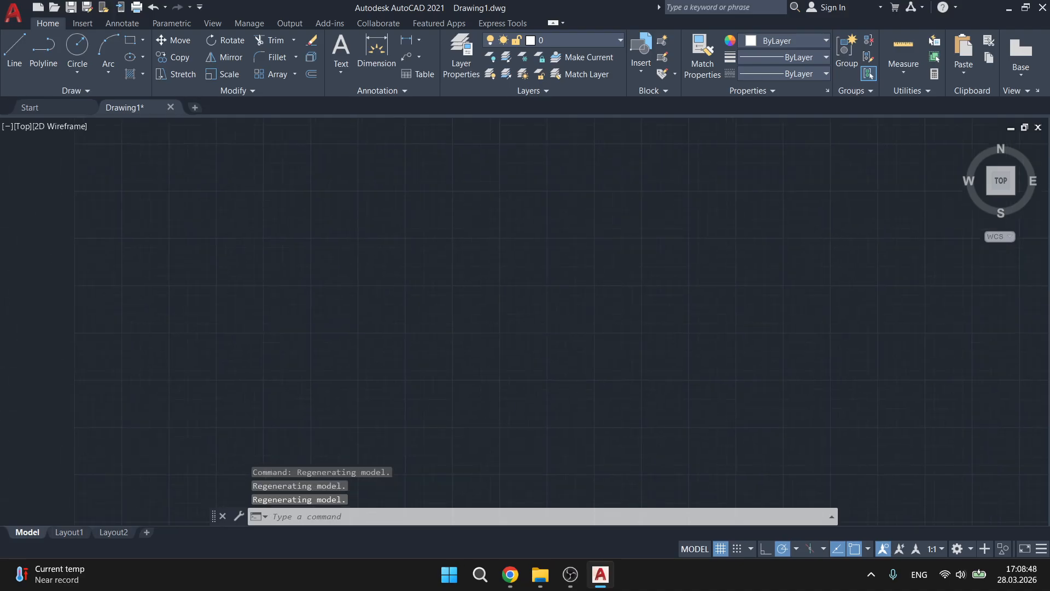
pyautogui.middleClick(206, 283)
pyautogui.middleClick(206, 283)
# Select the circle with a crossing window and clear the selection
pyautogui.click(380, 248)
pyautogui.click(161, 231)
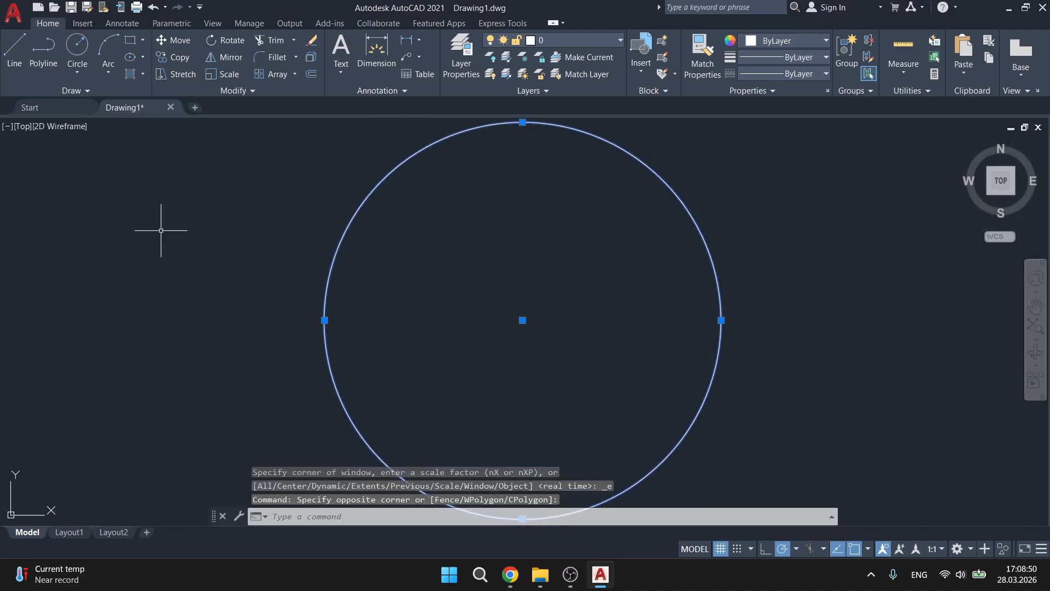
pyautogui.press('Escape')
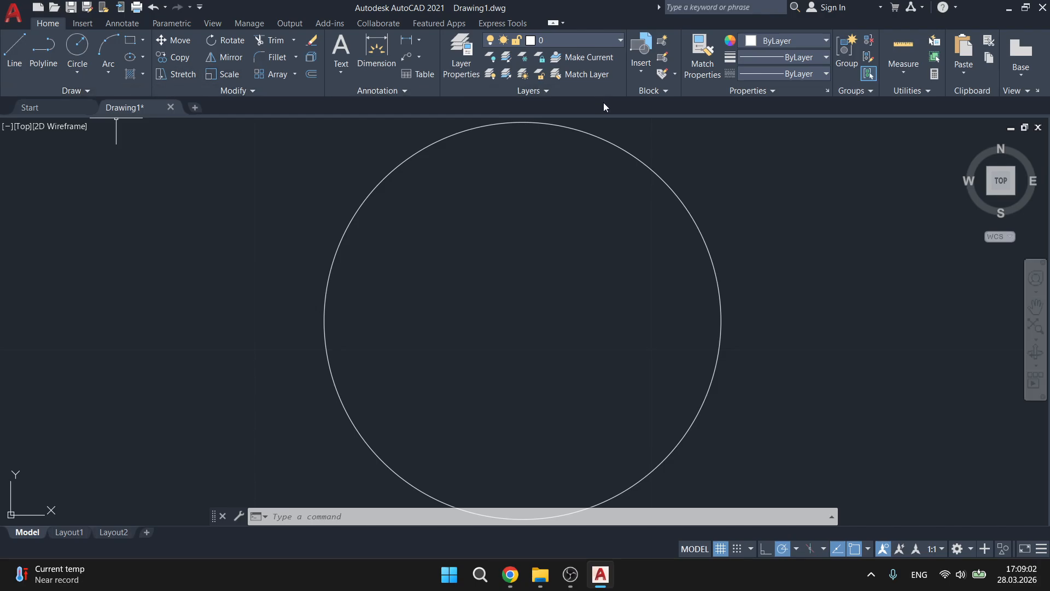
# Minimize AutoCAD and review the lesson outline on the desktop wallpaper, covering the workspaces and the Options settings
pyautogui.click(1009, 8)
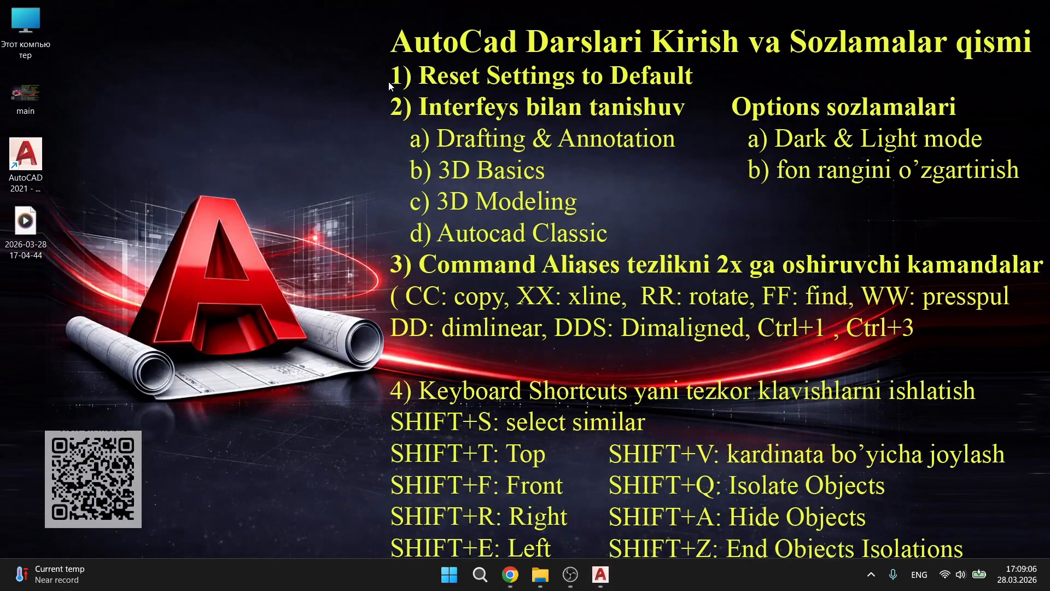
pyautogui.moveTo(355, 93); pyautogui.dragTo(709, 253)
pyautogui.moveTo(717, 84); pyautogui.dragTo(1049, 233)
pyautogui.moveTo(353, 58); pyautogui.dragTo(714, 90)
pyautogui.moveTo(363, 128); pyautogui.dragTo(695, 245)
pyautogui.moveTo(378, 124); pyautogui.dragTo(709, 258)
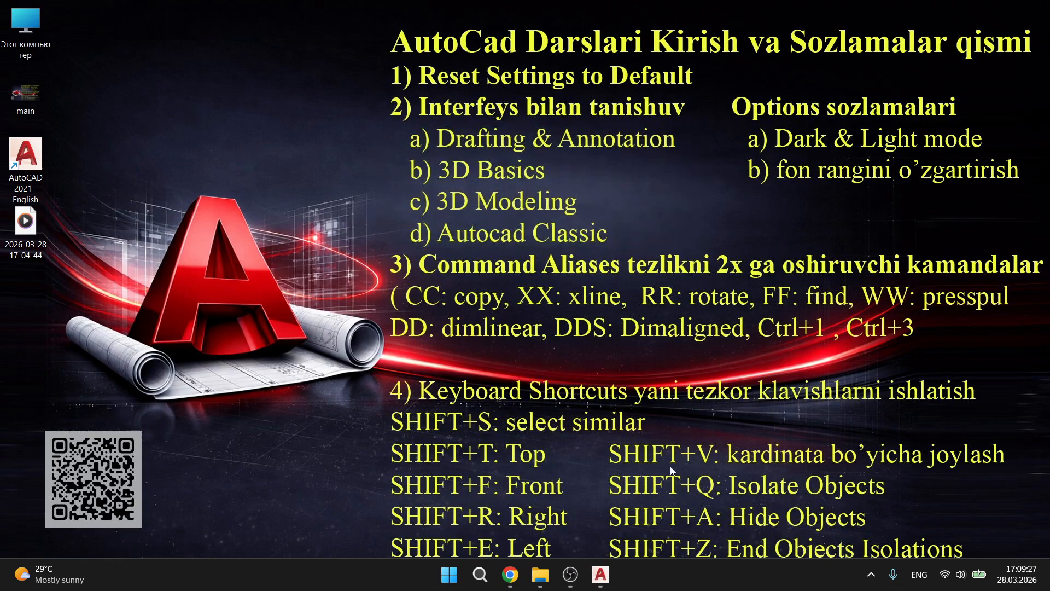
# Switch back to the AutoCAD drawing and bring the circle into view at a smaller scale
pyautogui.click(604, 579)
pyautogui.scroll(-2, 722, 274)
pyautogui.scroll(-5, 610, 255)
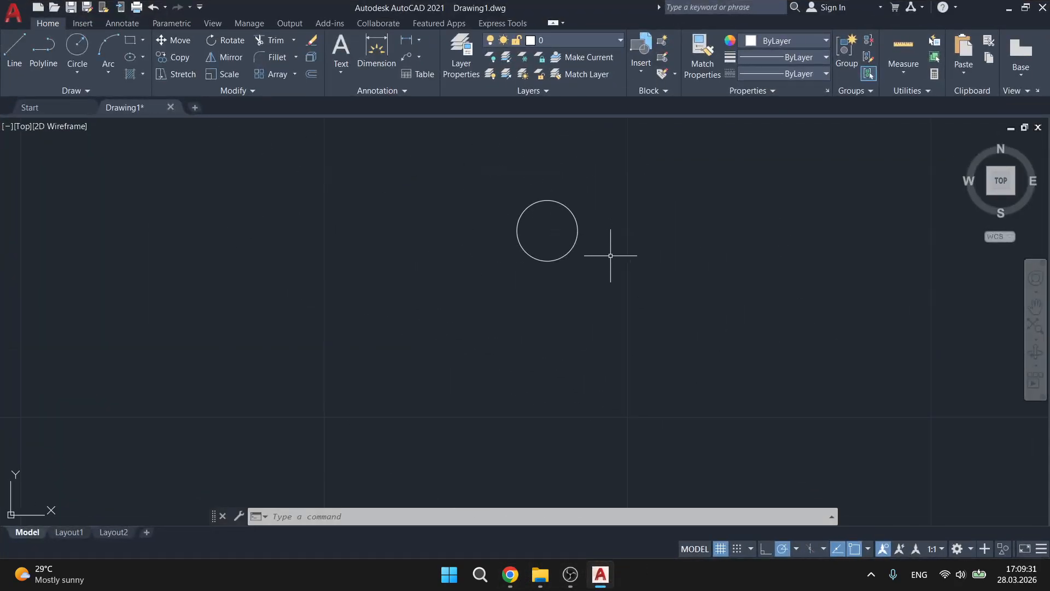
pyautogui.moveTo(635, 282); pyautogui.dragTo(583, 284, button='middle')
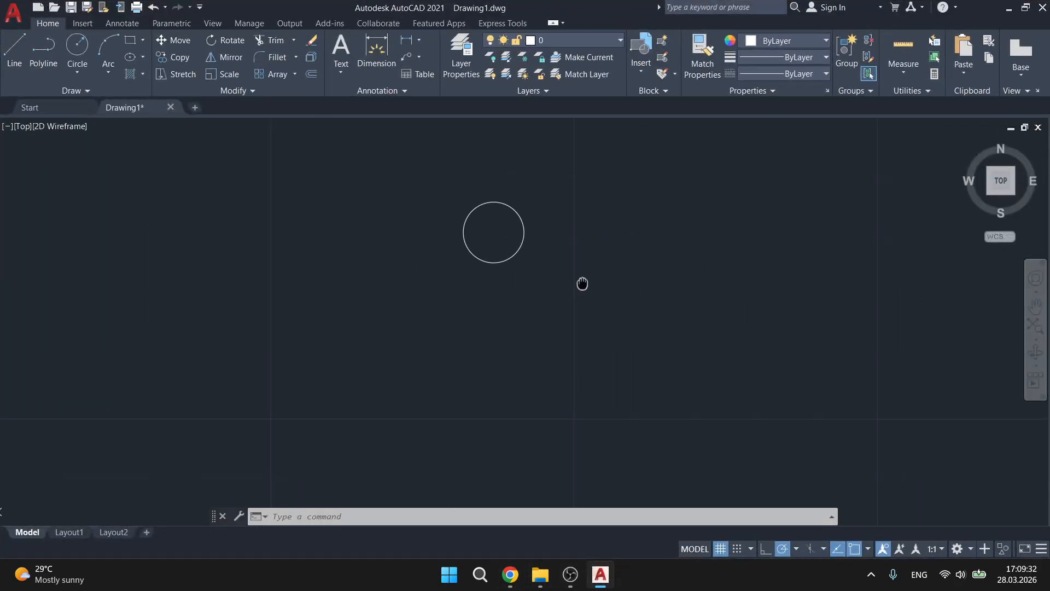
# Switch the workspace to 3D Basics and from there to 3D Modeling
pyautogui.click(958, 550)
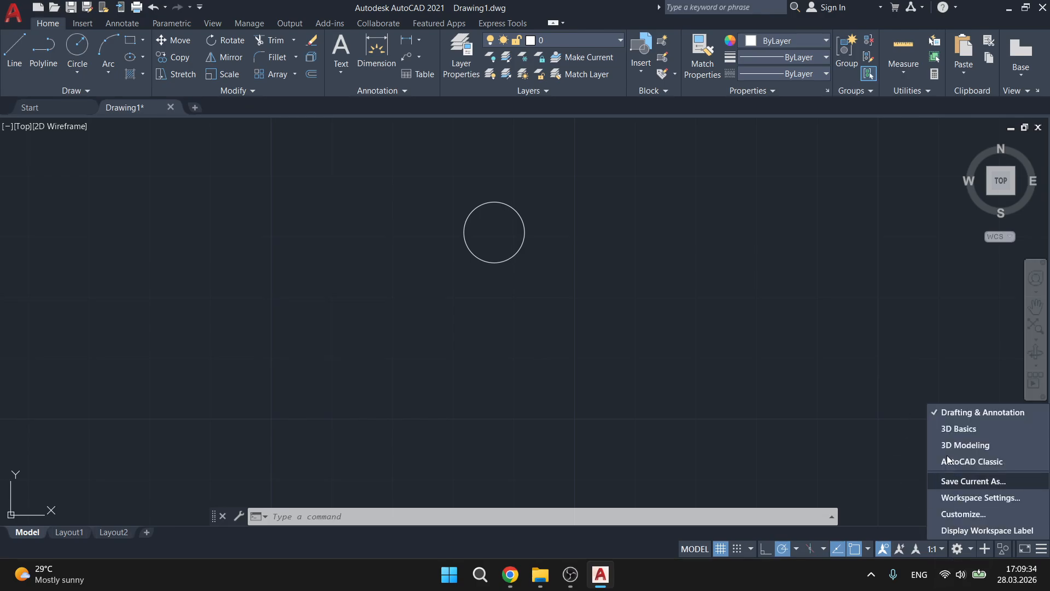
pyautogui.click(963, 429)
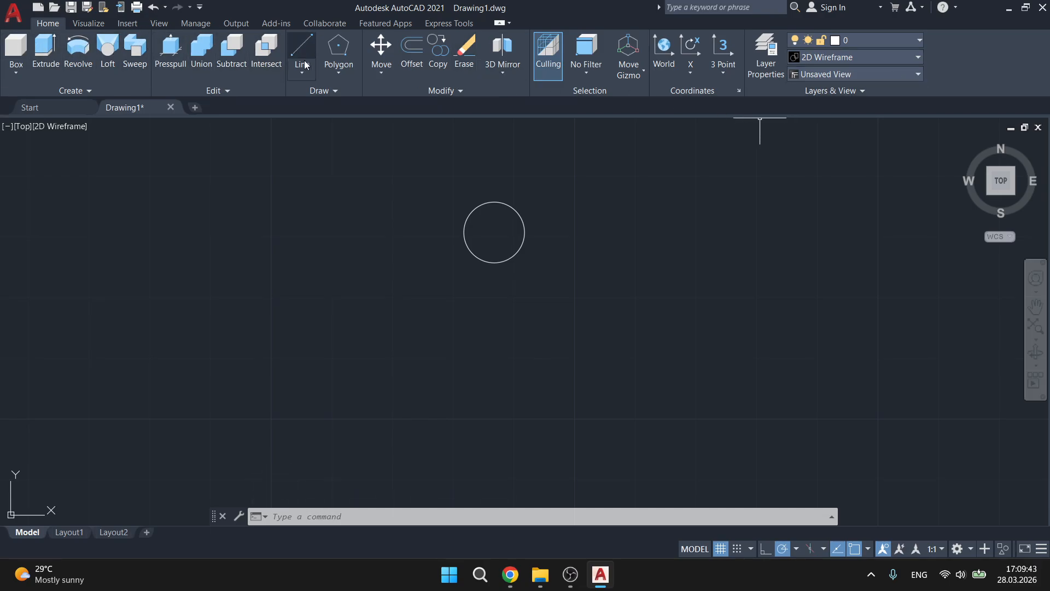
pyautogui.click(957, 549)
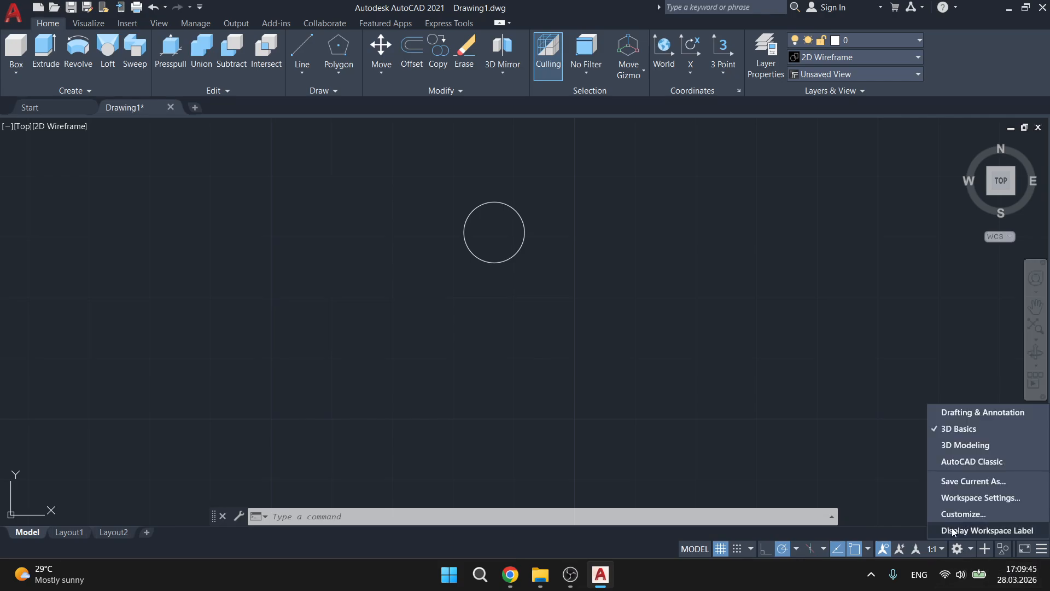
pyautogui.click(969, 449)
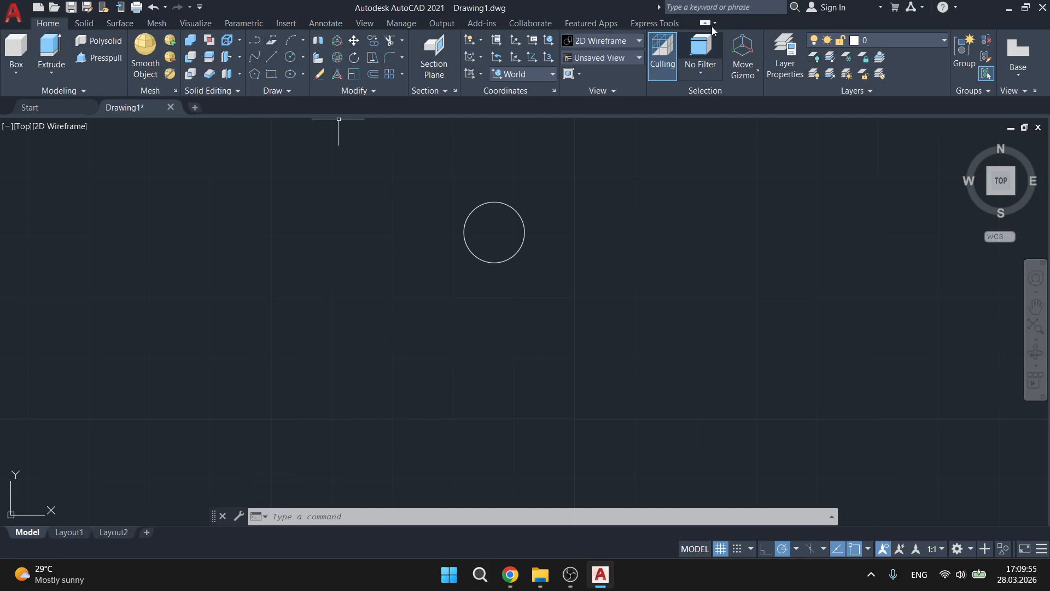
# Switch the workspace to AutoCAD Classic and undock the command line so it floats over the drawing area
pyautogui.click(963, 549)
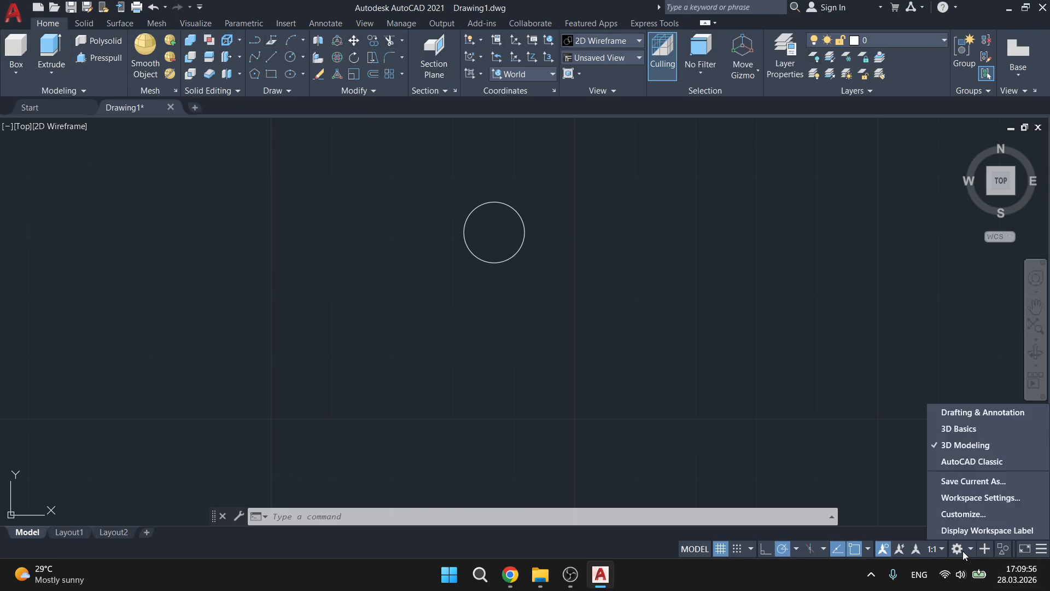
pyautogui.click(984, 463)
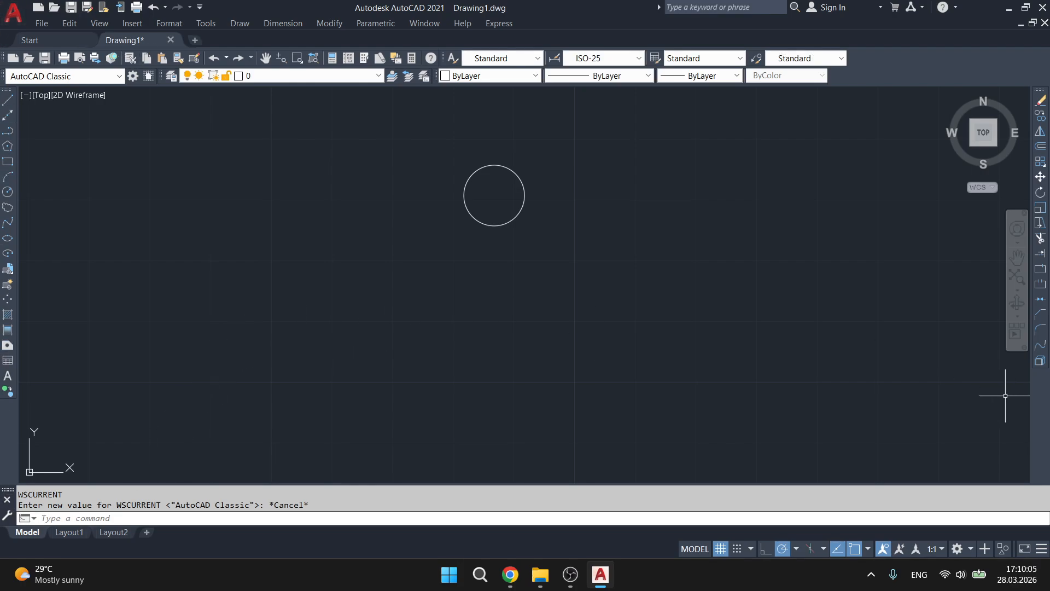
pyautogui.moveTo(4, 496)
pyautogui.mouseDown()
pyautogui.moveTo(164, 478)
pyautogui.moveTo(236, 497)
pyautogui.mouseUp()
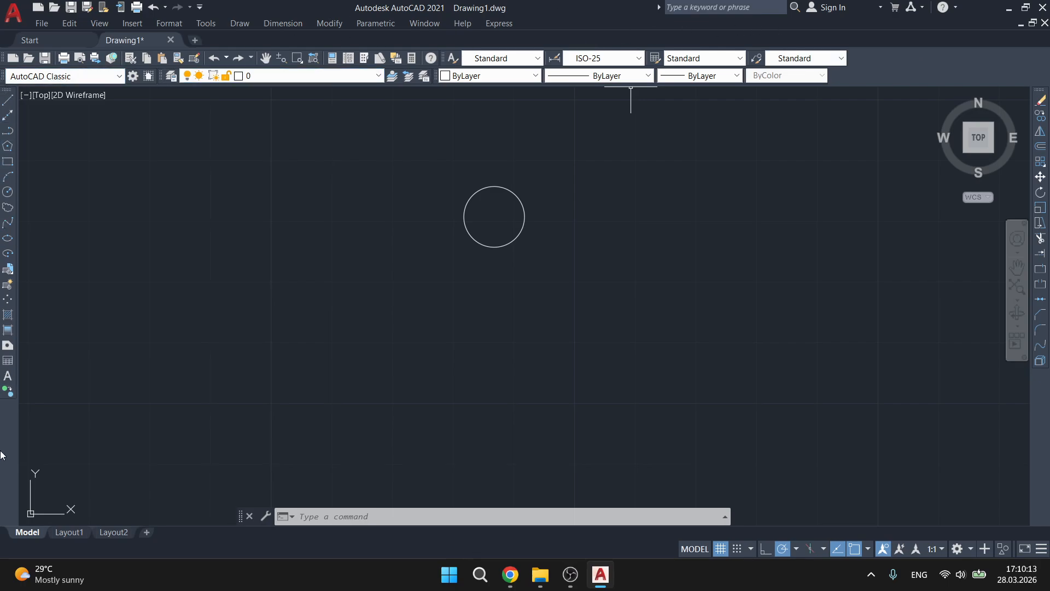
# Show the View toolbar and move it to the upper part of the drawing area, to the upper right of the circle
pyautogui.rightClick(883, 60)
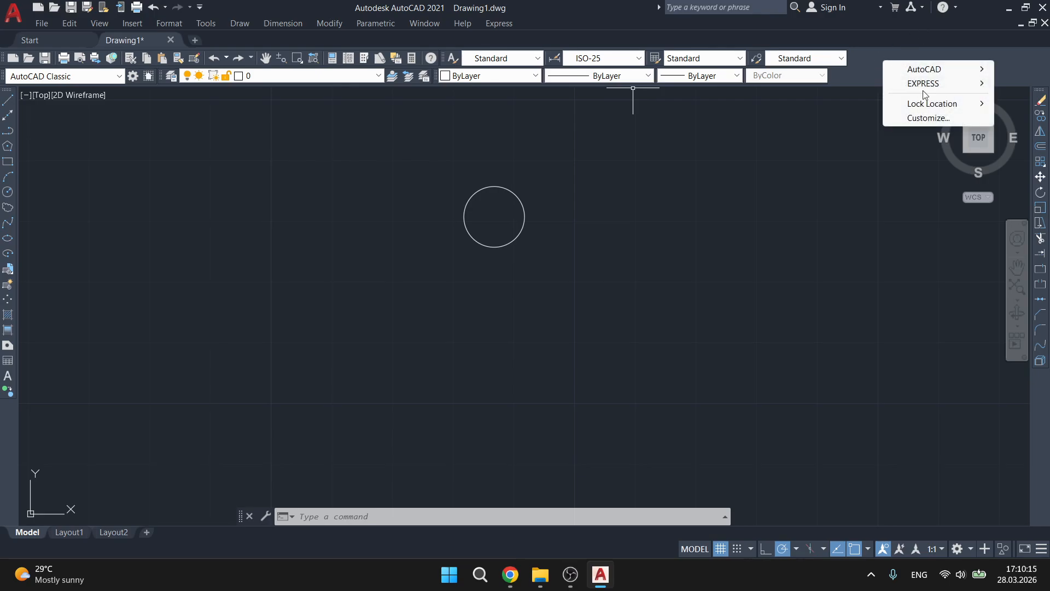
pyautogui.moveTo(920, 71)
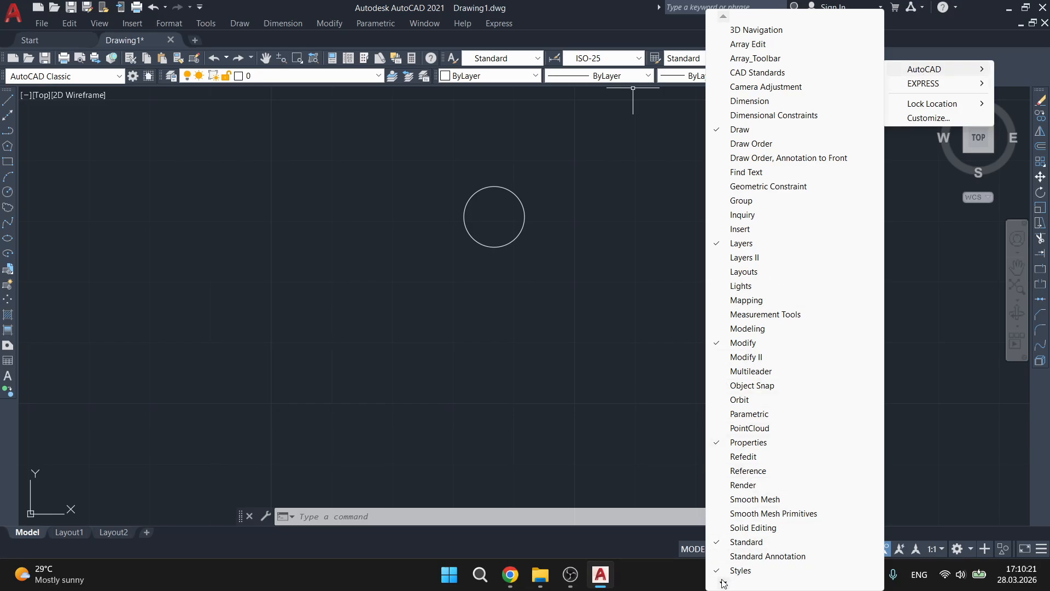
pyautogui.moveTo(723, 584)
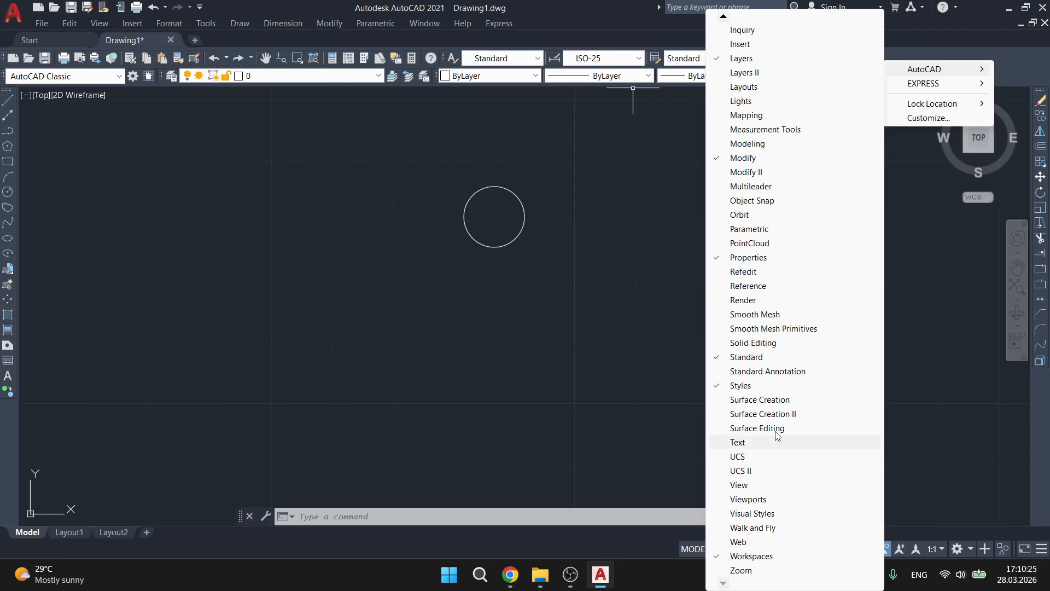
pyautogui.click(744, 486)
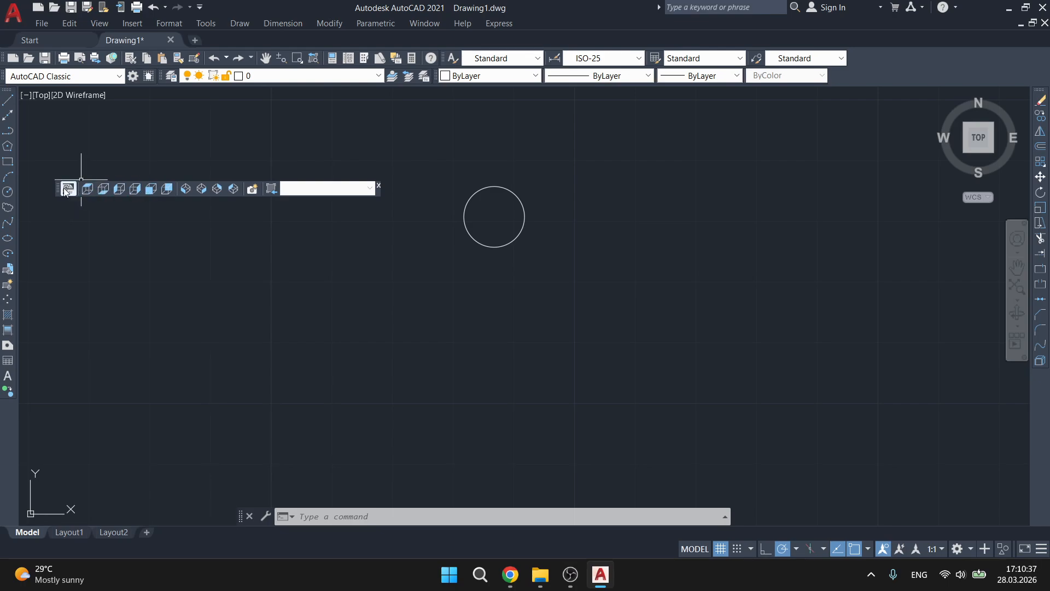
pyautogui.moveTo(59, 192); pyautogui.dragTo(537, 141)
# Show the 3D Navigation toolbar and place it above the circle, beside the View toolbar
pyautogui.rightClick(924, 66)
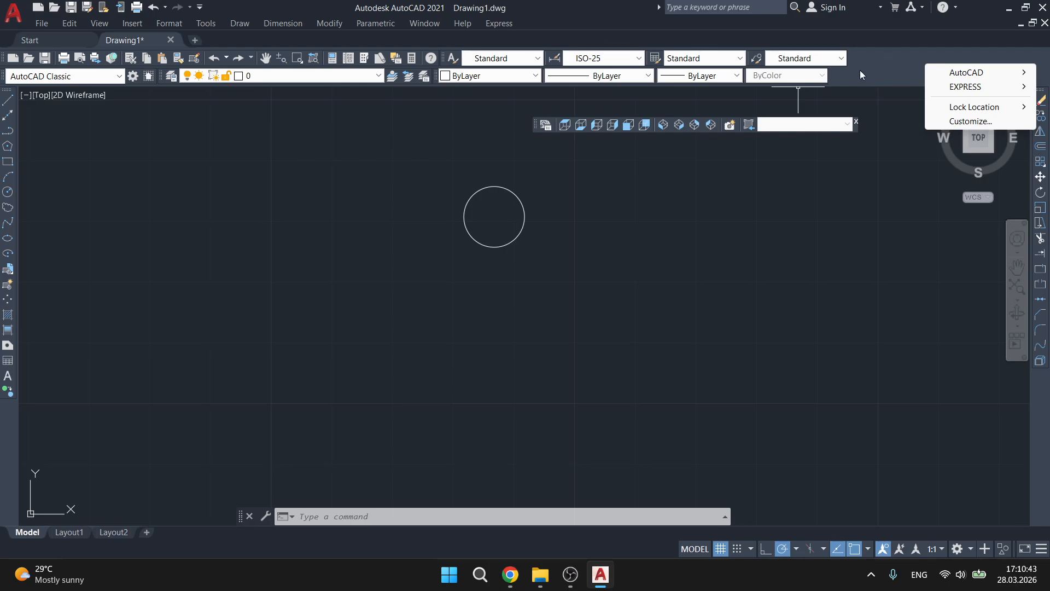
pyautogui.click(881, 77)
pyautogui.rightClick(891, 60)
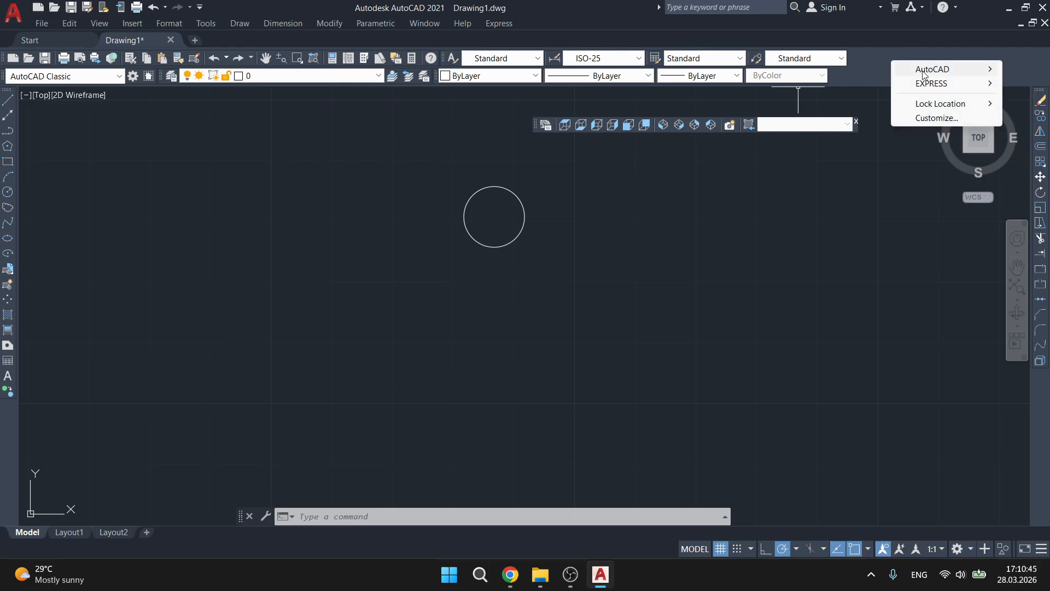
pyautogui.moveTo(931, 70)
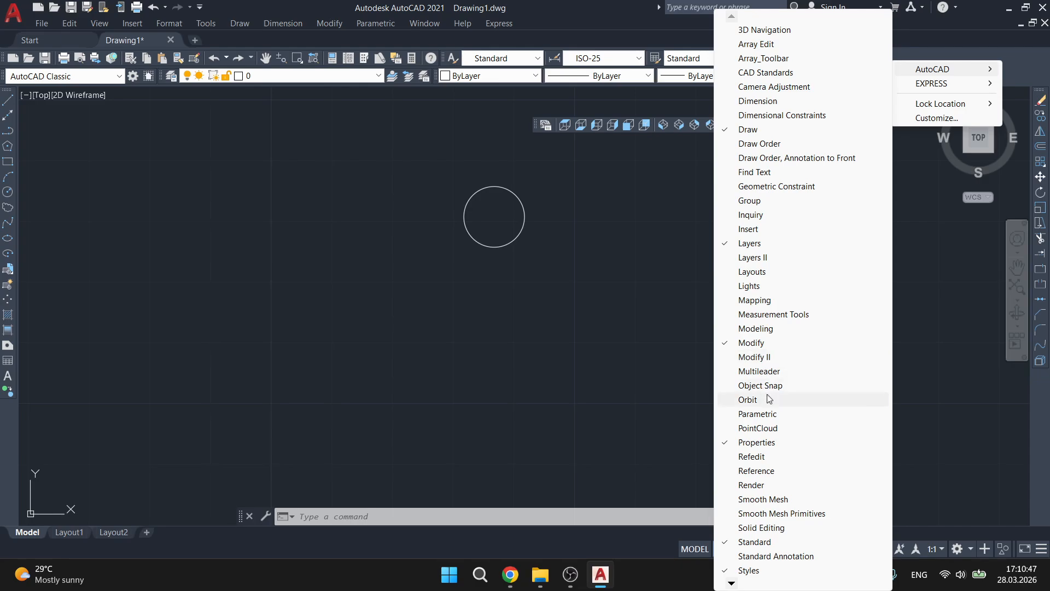
pyautogui.click(749, 30)
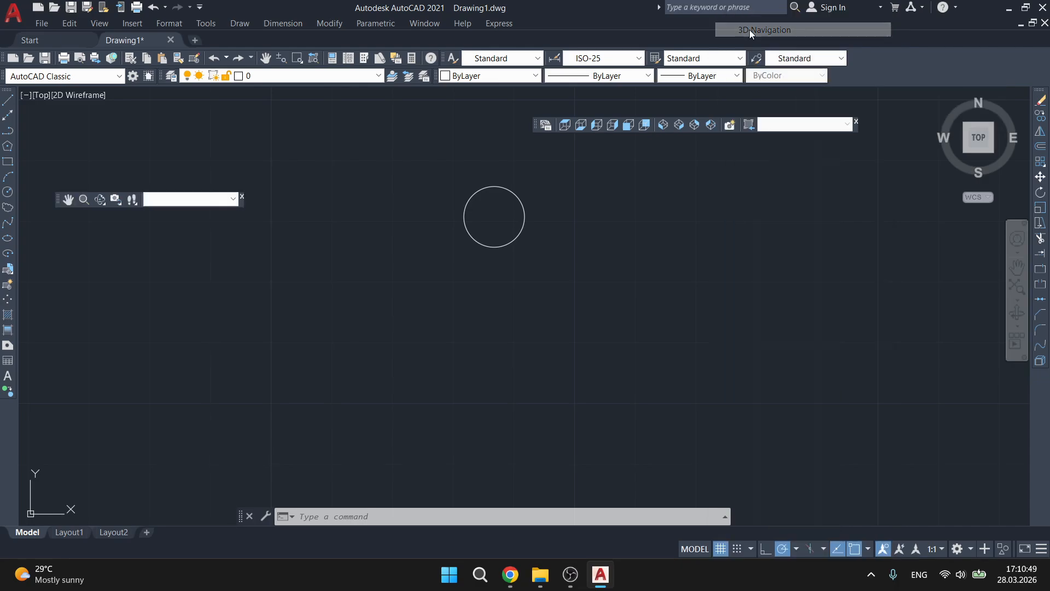
pyautogui.moveTo(58, 198); pyautogui.dragTo(59, 197)
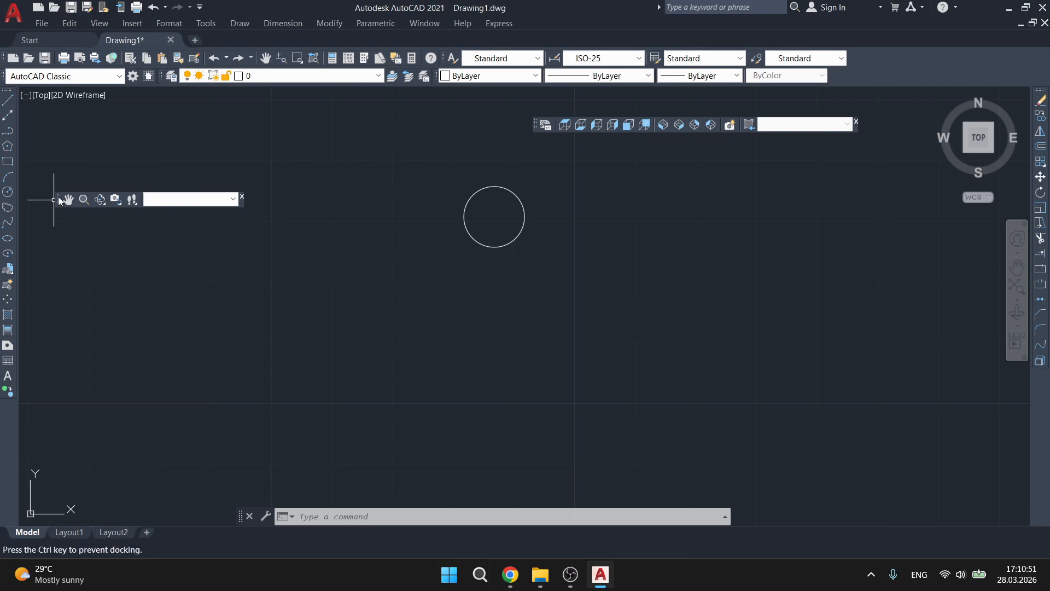
pyautogui.moveTo(334, 112); pyautogui.dragTo(334, 112)
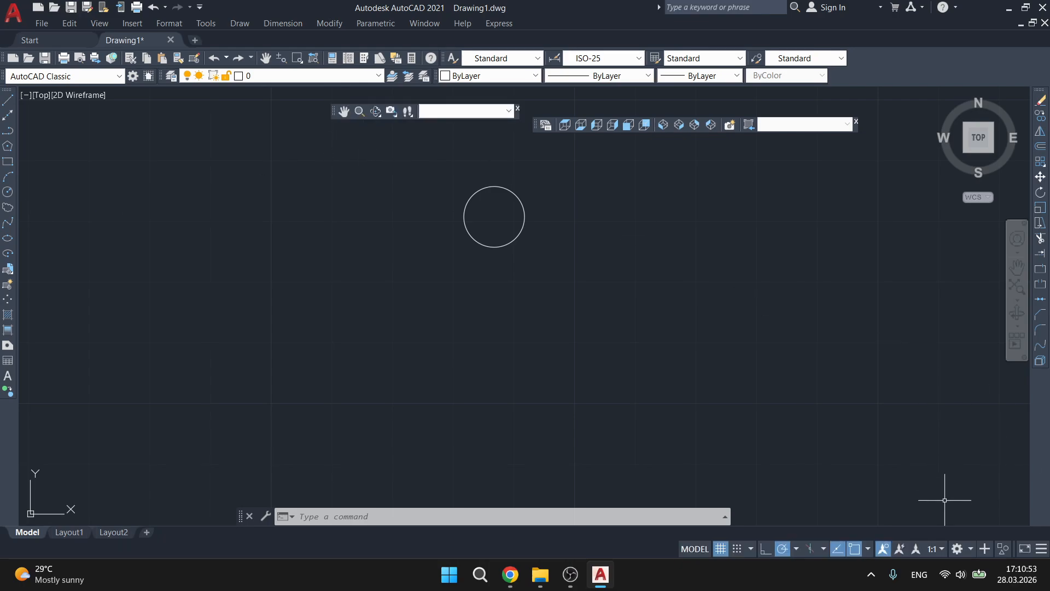
pyautogui.click(962, 554)
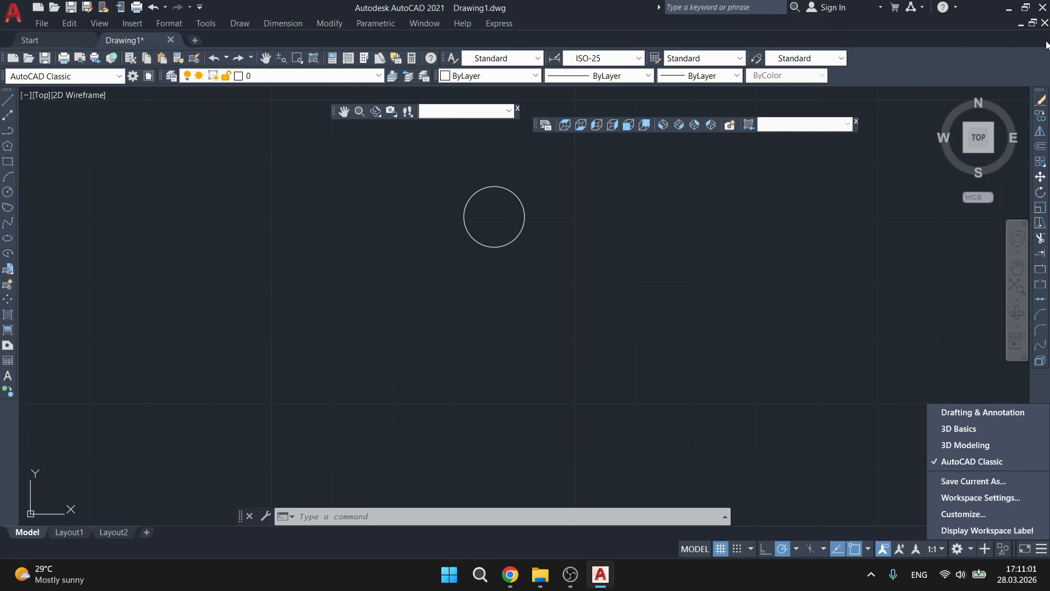
pyautogui.click(365, 162)
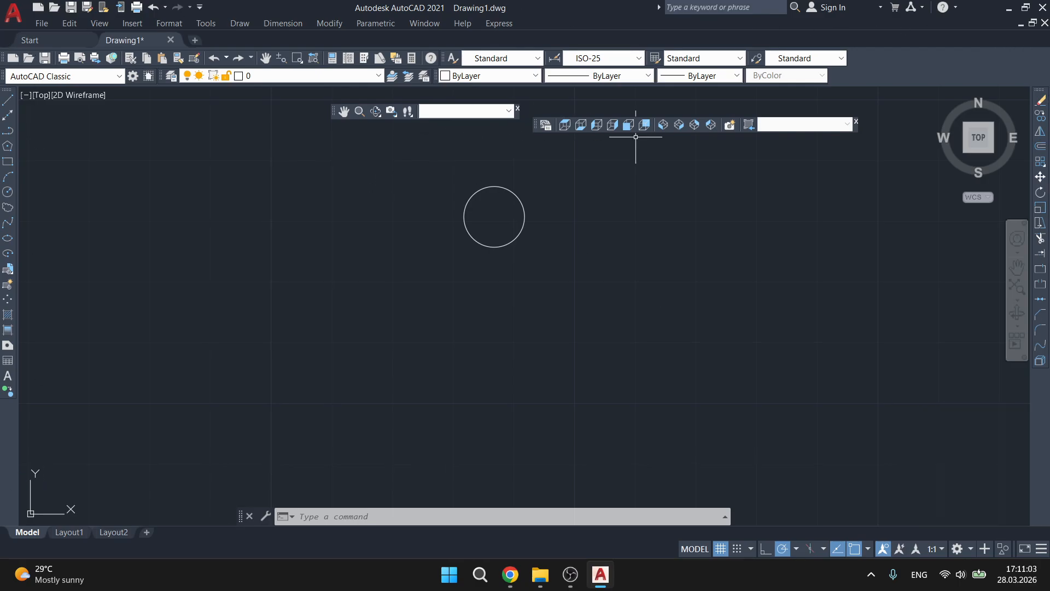
pyautogui.rightClick(903, 61)
pyautogui.click(878, 71)
pyautogui.rightClick(879, 66)
pyautogui.moveTo(918, 76)
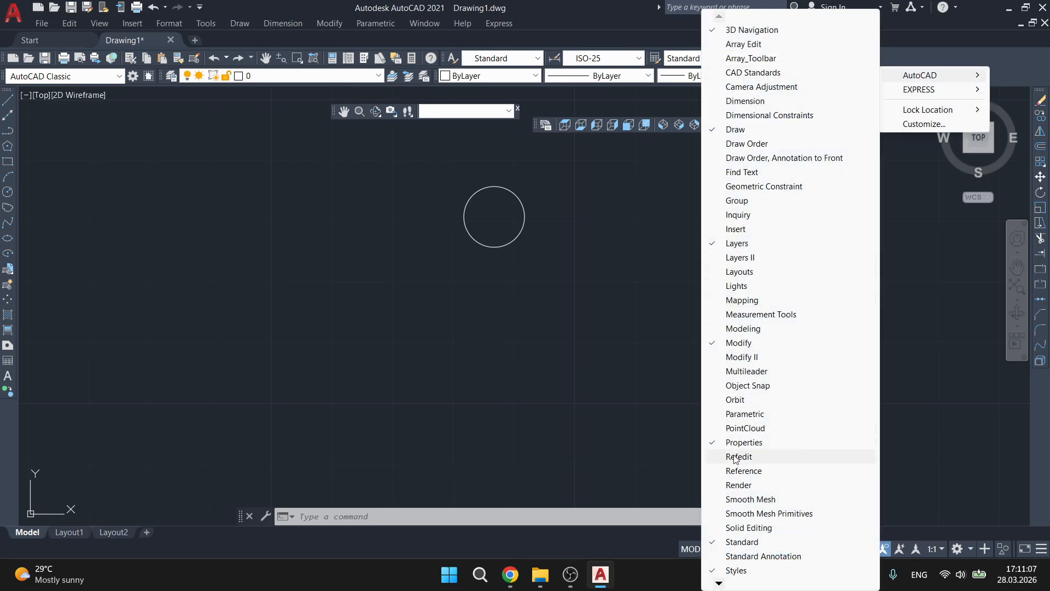
pyautogui.click(615, 144)
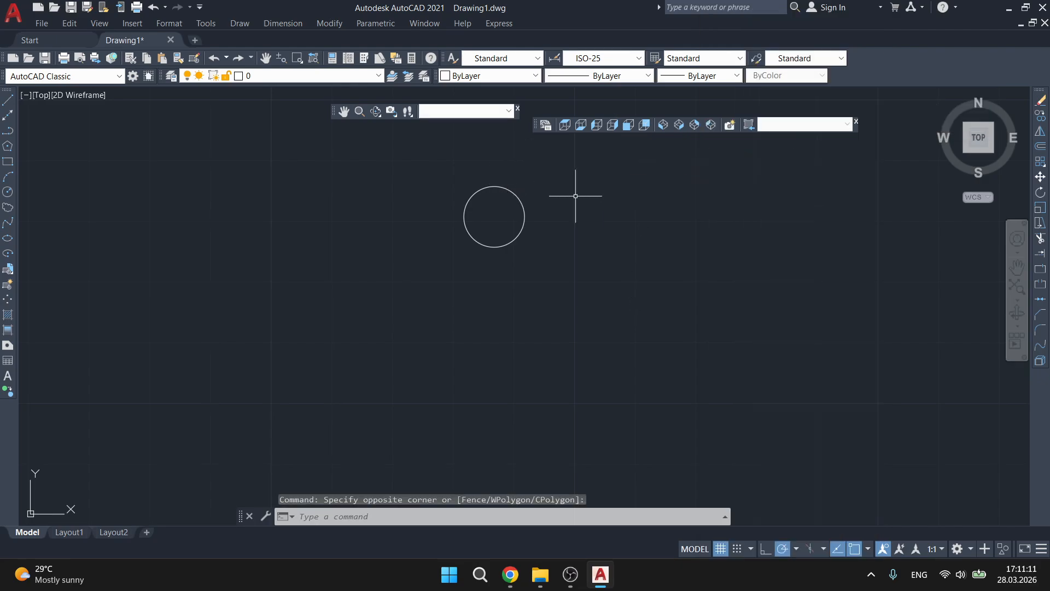
# Switch the workspace to Drafting & Annotation
pyautogui.click(957, 548)
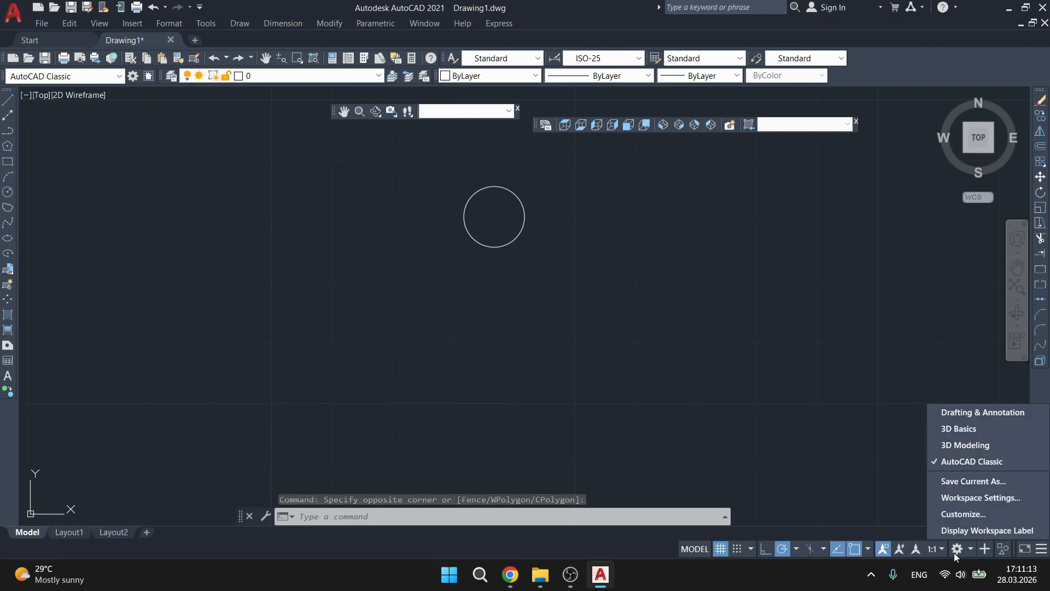
pyautogui.click(963, 413)
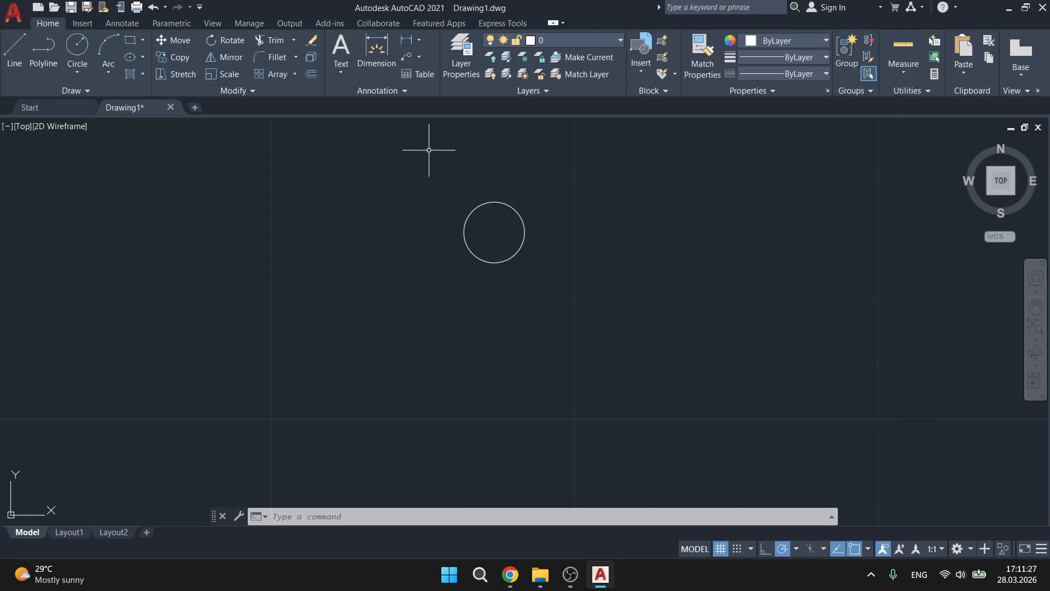
# Select the circle with a selection window and review the list of available object snap modes
pyautogui.click(732, 178)
pyautogui.click(334, 376)
pyautogui.click(658, 176)
pyautogui.click(551, 238)
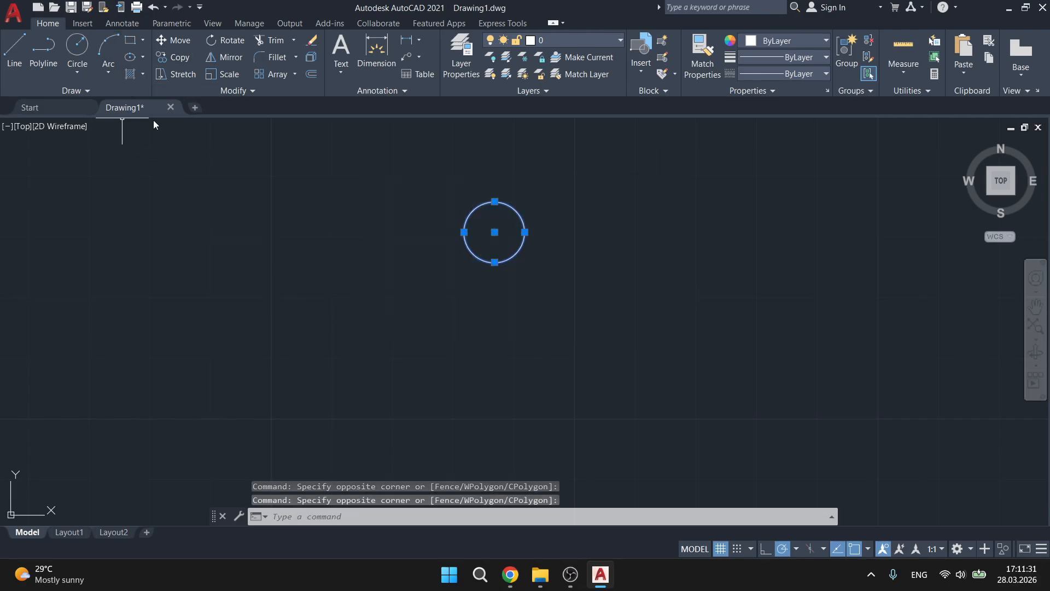
pyautogui.click(869, 550)
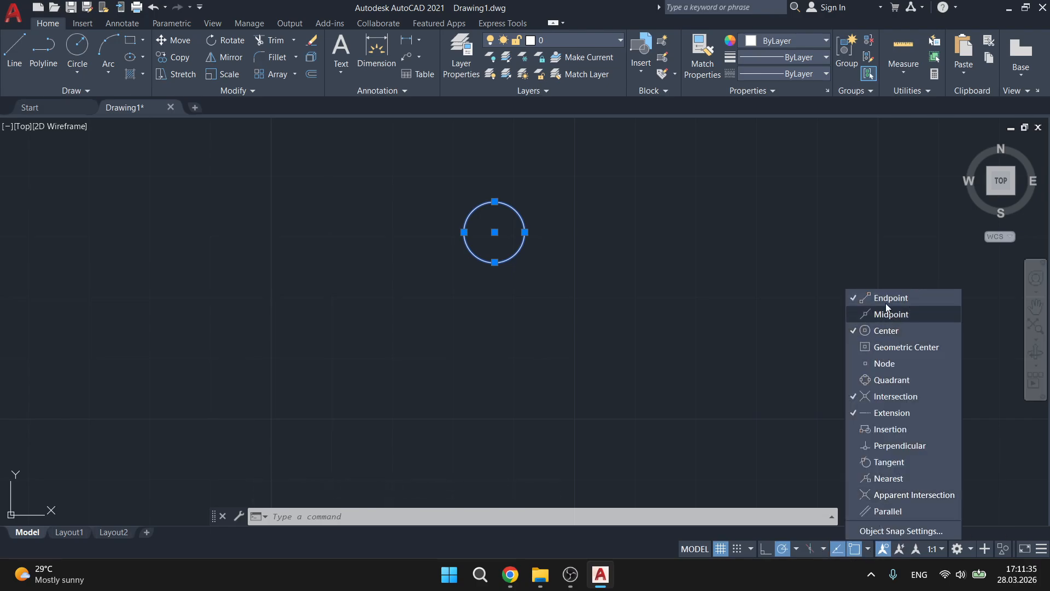
pyautogui.click(529, 244)
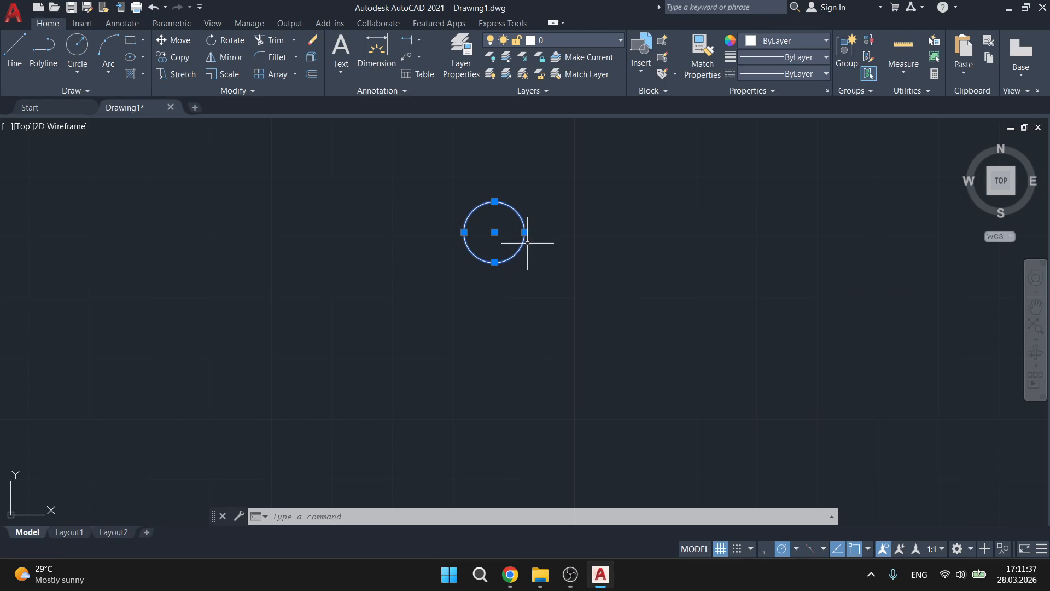
# Bring the circle into closer view and try selecting it with a crossing window, leaving it deselected
pyautogui.scroll(6, 508, 218)
pyautogui.moveTo(729, 287); pyautogui.dragTo(496, 253, button='middle')
pyautogui.scroll(-2, 565, 241)
pyautogui.press('Escape')
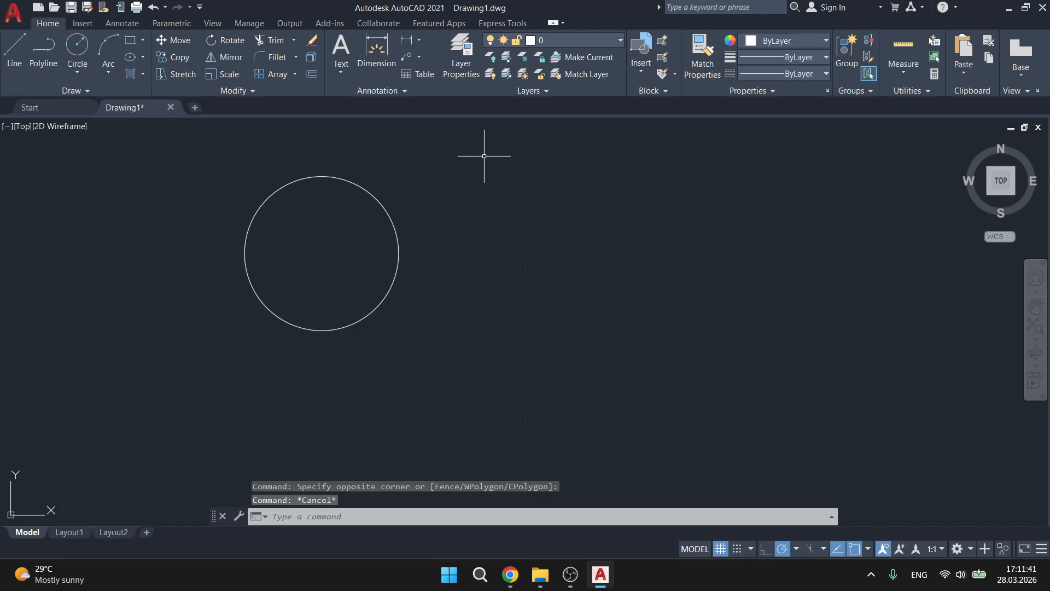
pyautogui.click(330, 162)
pyautogui.click(290, 210)
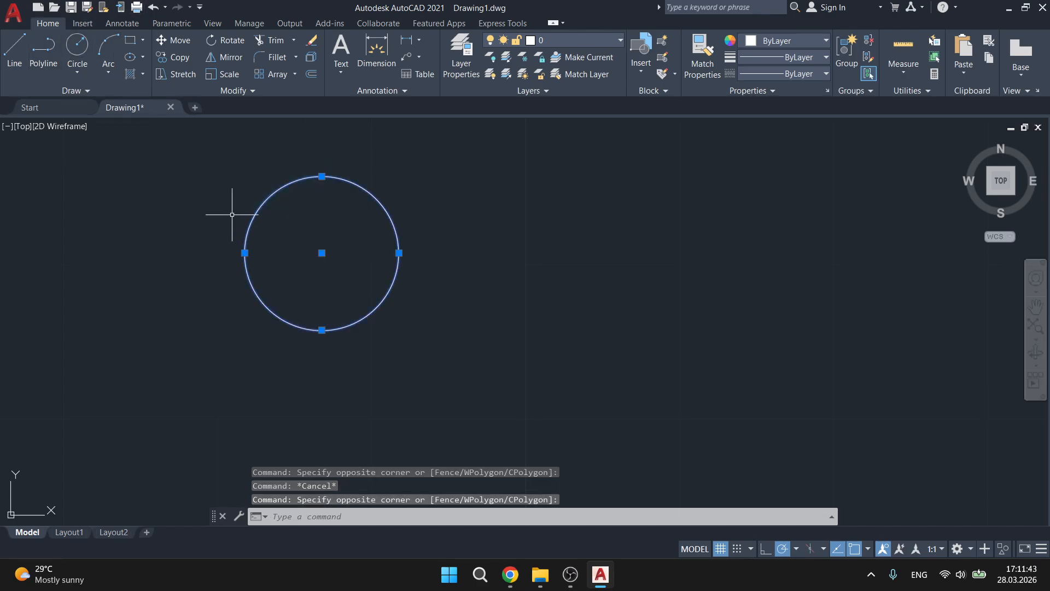
pyautogui.press('Escape')
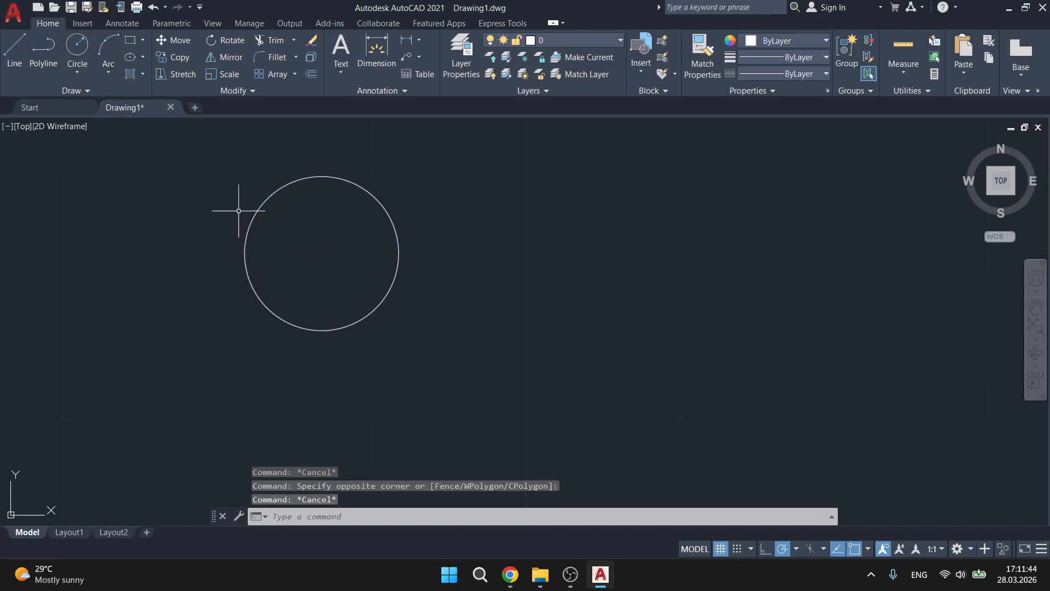
pyautogui.click(15, 54)
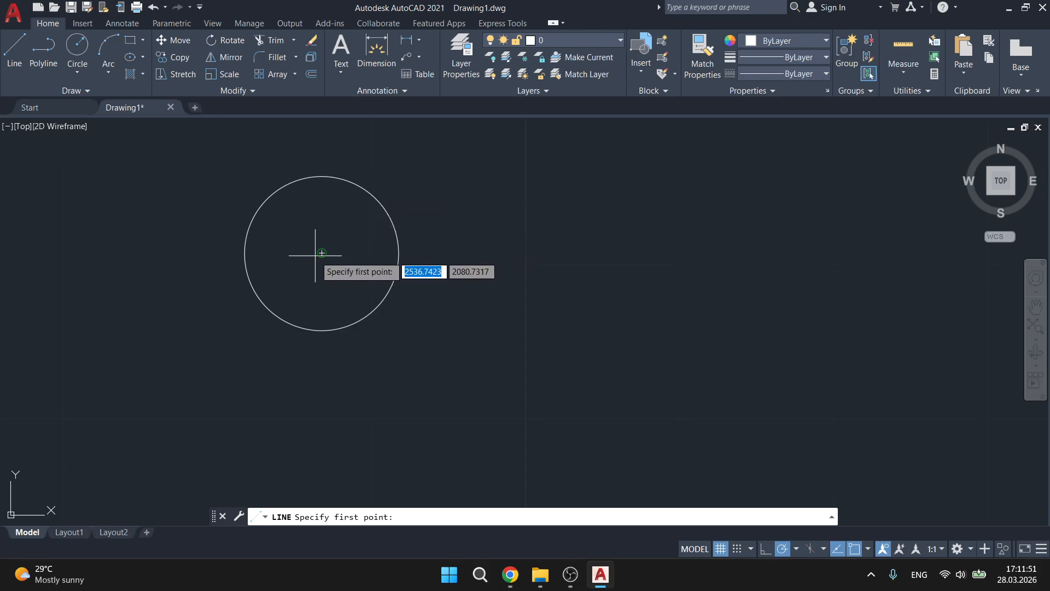
pyautogui.click(370, 192)
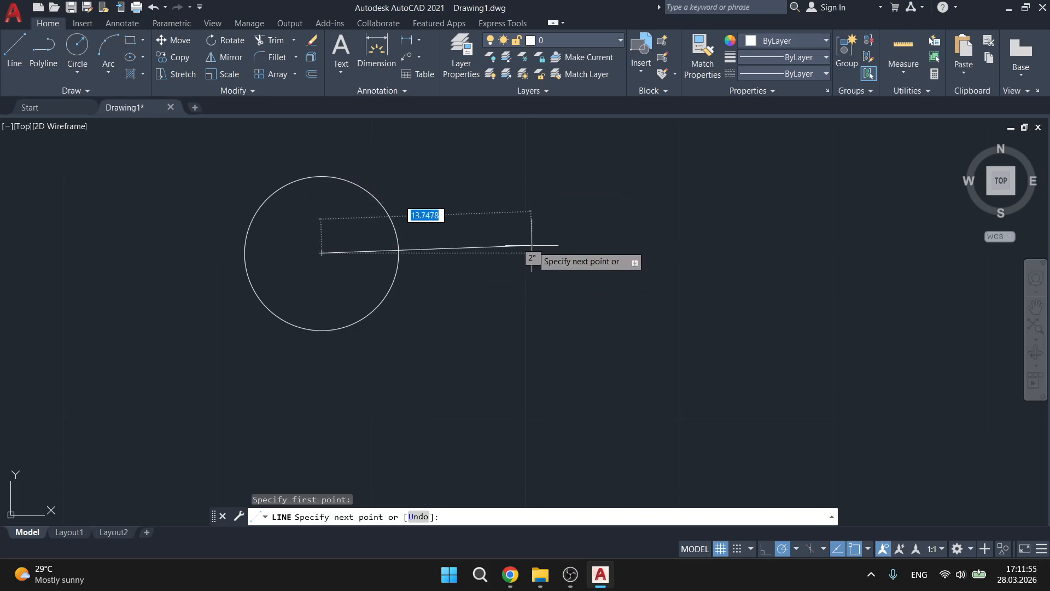
pyautogui.press('Escape')
pyautogui.click(354, 186)
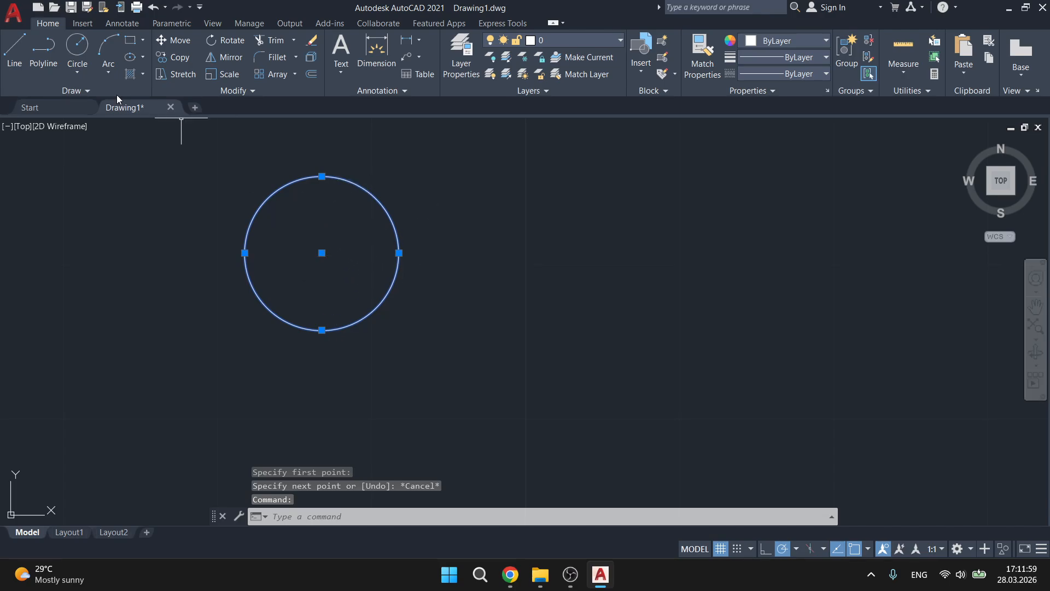
pyautogui.press('Escape')
# Draw a horizontal line from the circle's center to a point outside its right edge
pyautogui.click(17, 47)
pyautogui.click(321, 253)
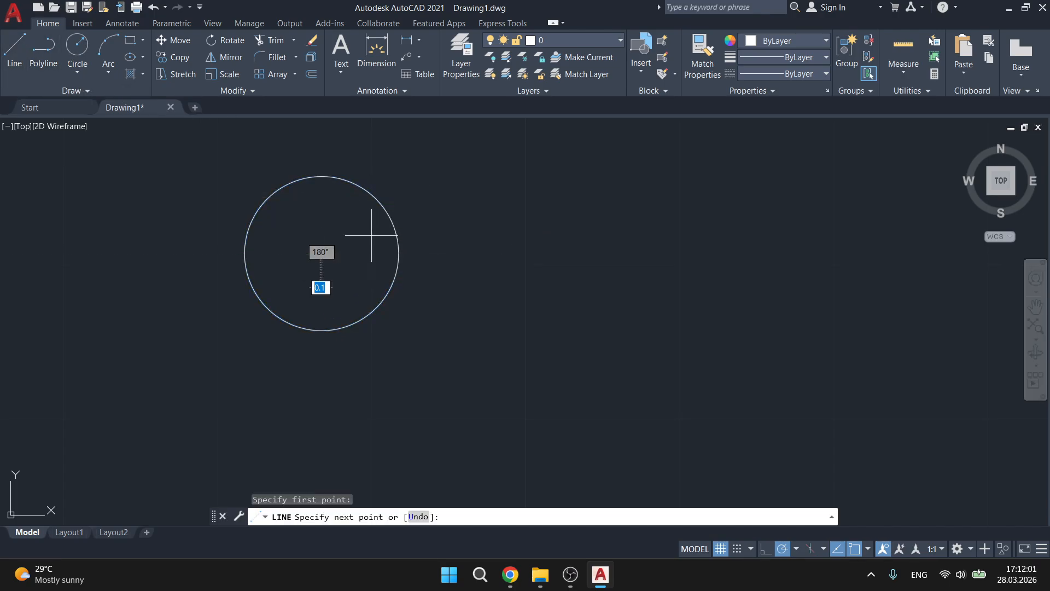
pyautogui.click(507, 252)
pyautogui.press('Escape')
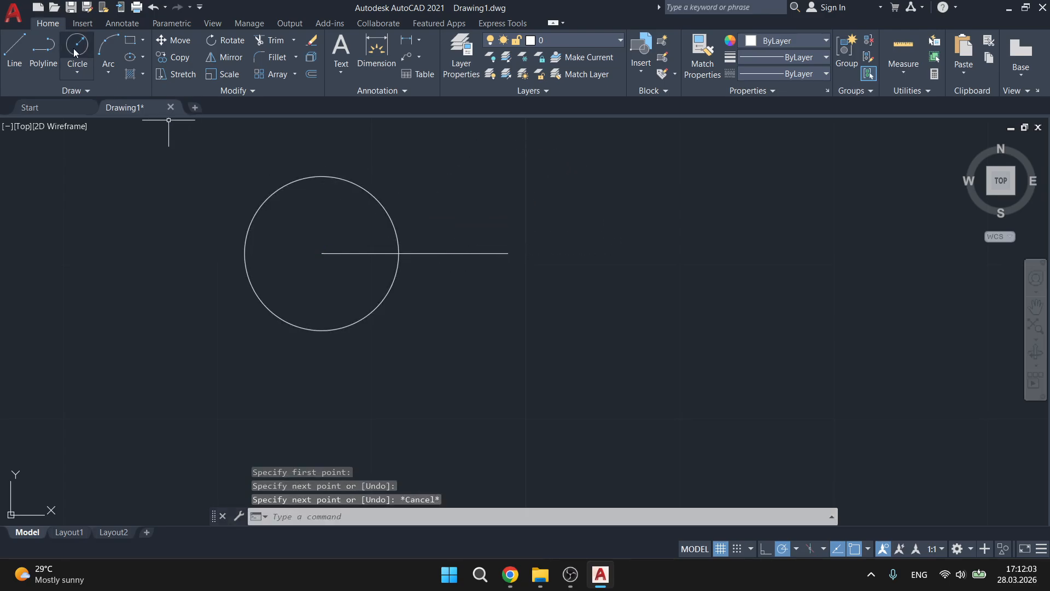
# Draw a second line from the circle's center sloping down to the right, ending outside the circle
pyautogui.click(15, 48)
pyautogui.click(322, 253)
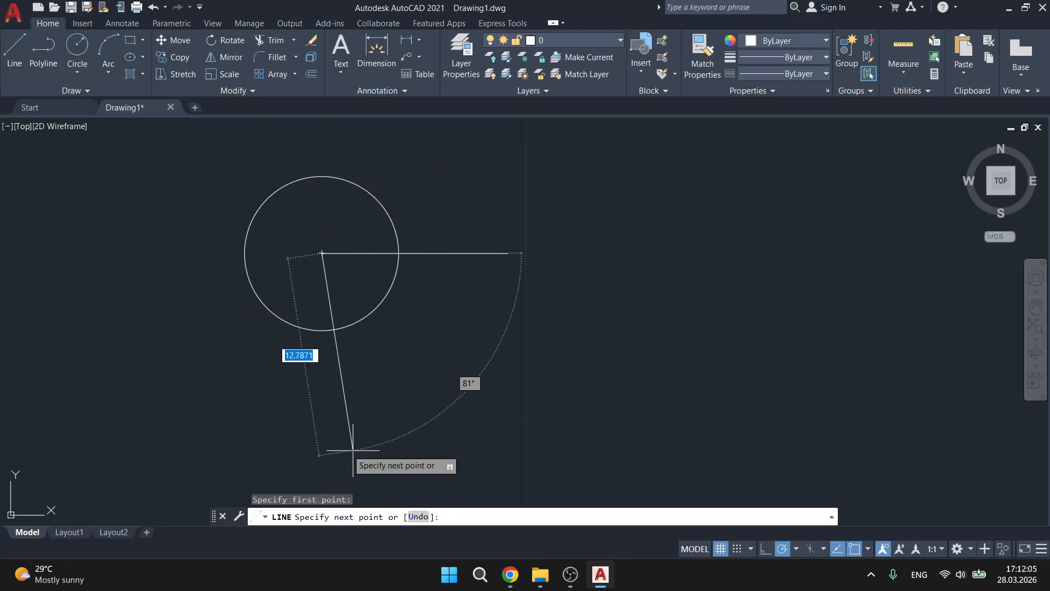
pyautogui.click(539, 377)
pyautogui.press('Escape')
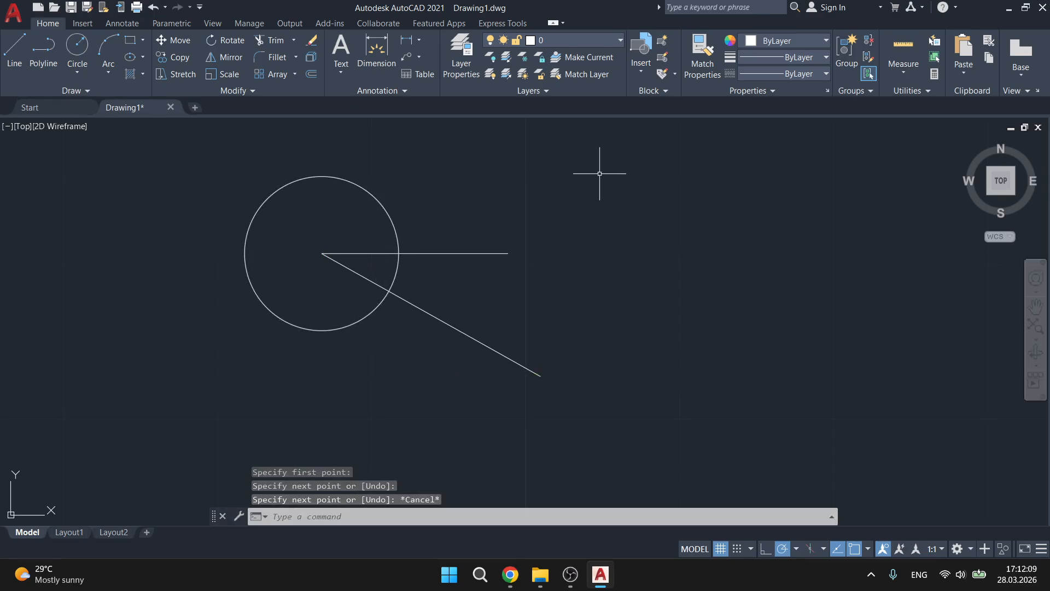
# With the Line command started, open the object snap settings, review the modes and enable all of them
pyautogui.click(15, 52)
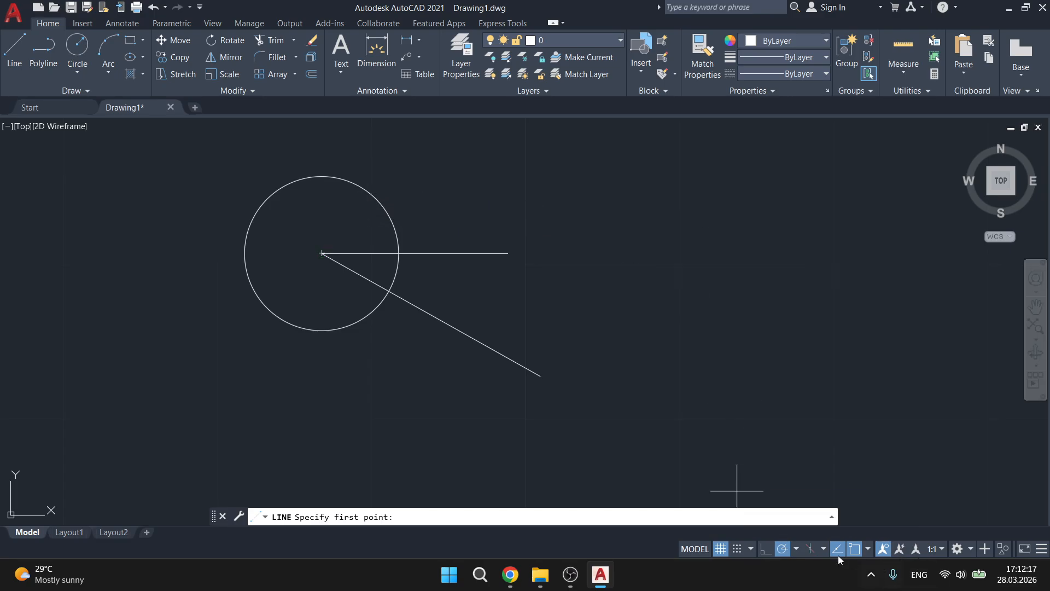
pyautogui.click(869, 549)
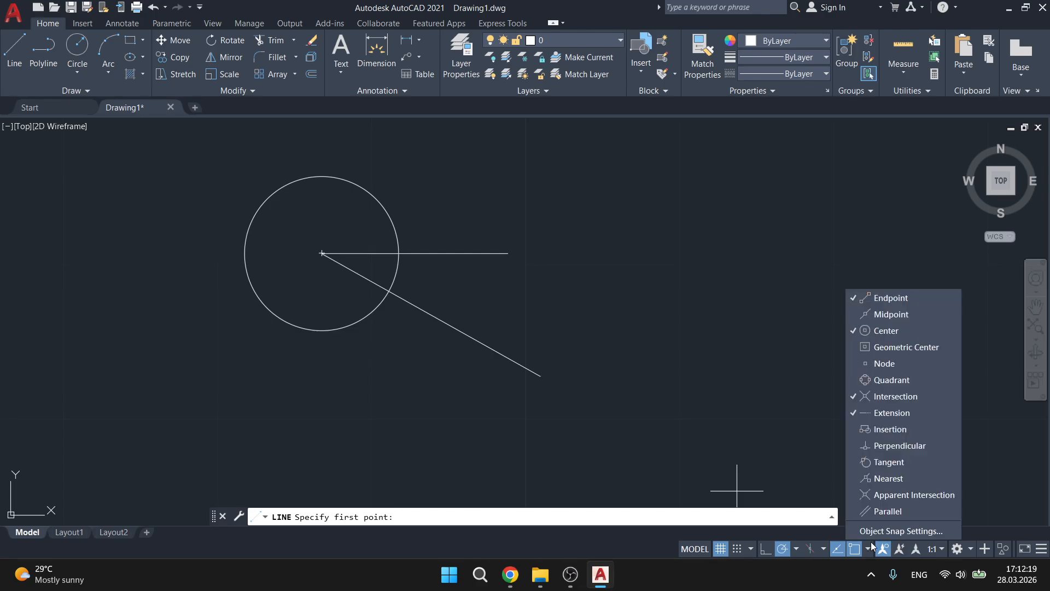
pyautogui.click(880, 531)
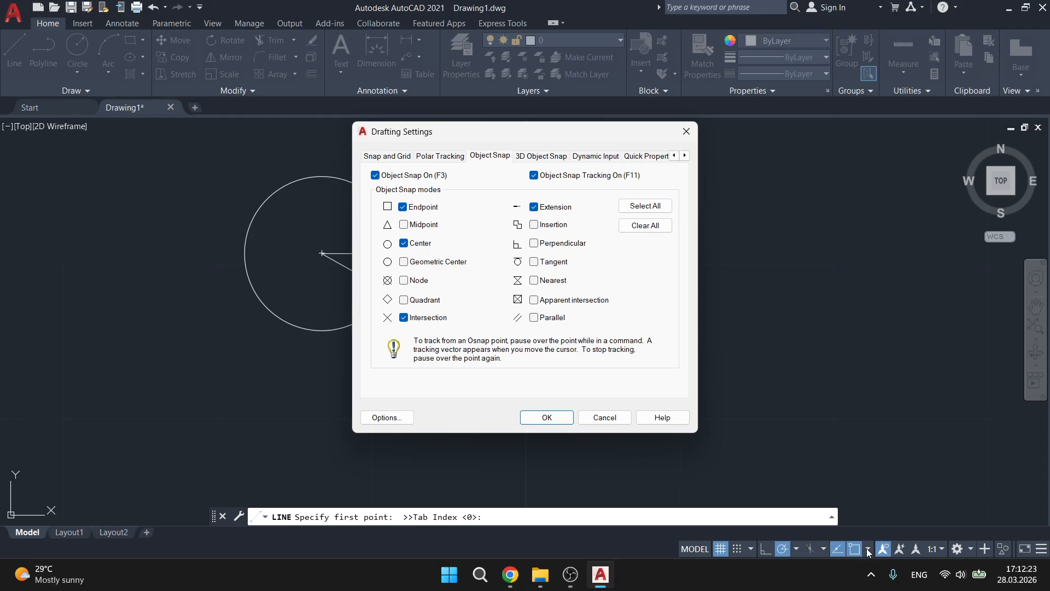
pyautogui.press('Return')
pyautogui.click(869, 549)
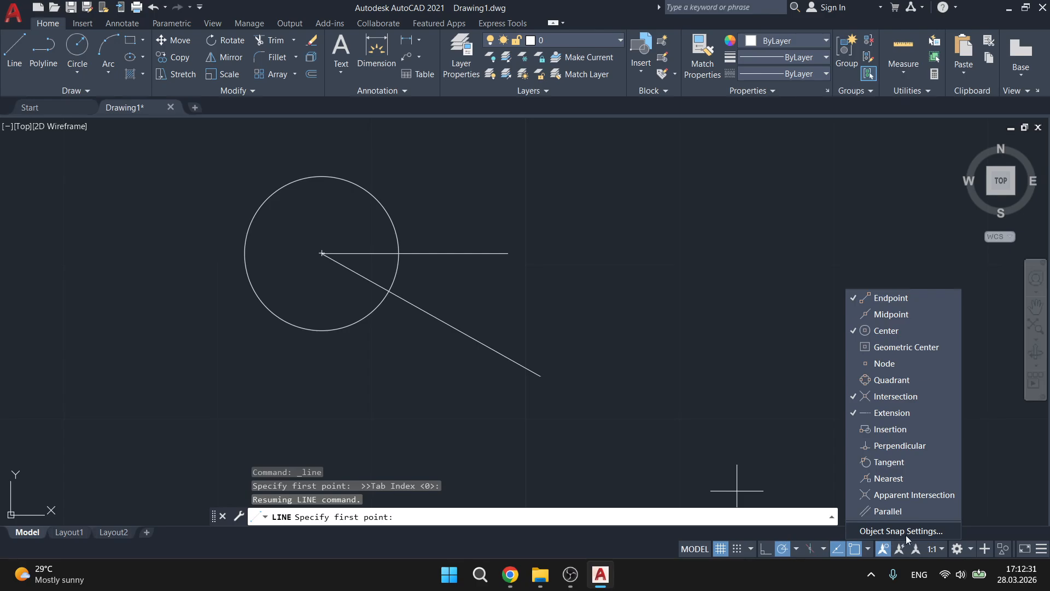
pyautogui.click(925, 531)
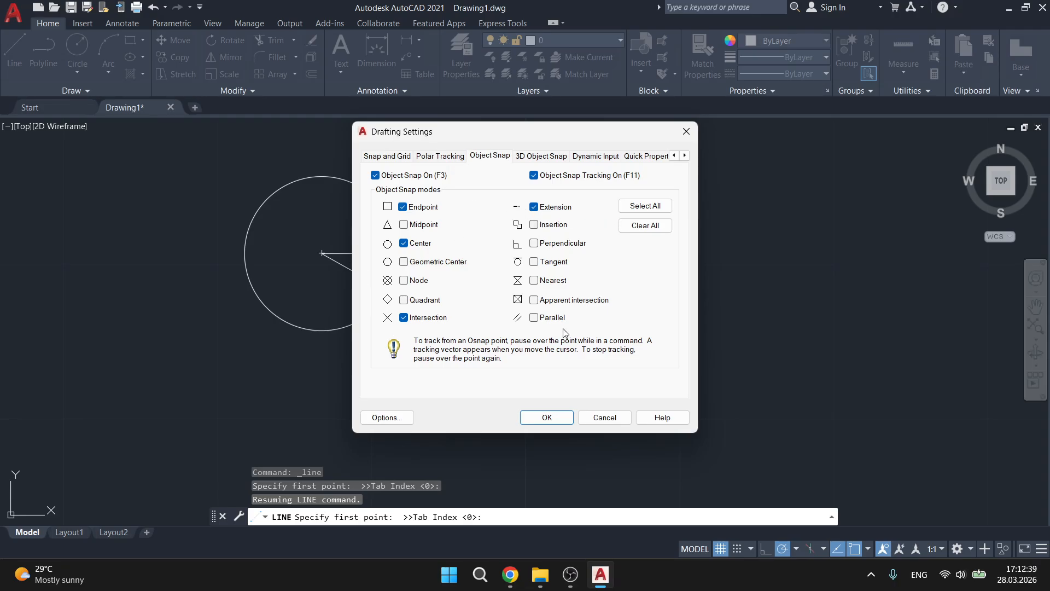
pyautogui.click(656, 207)
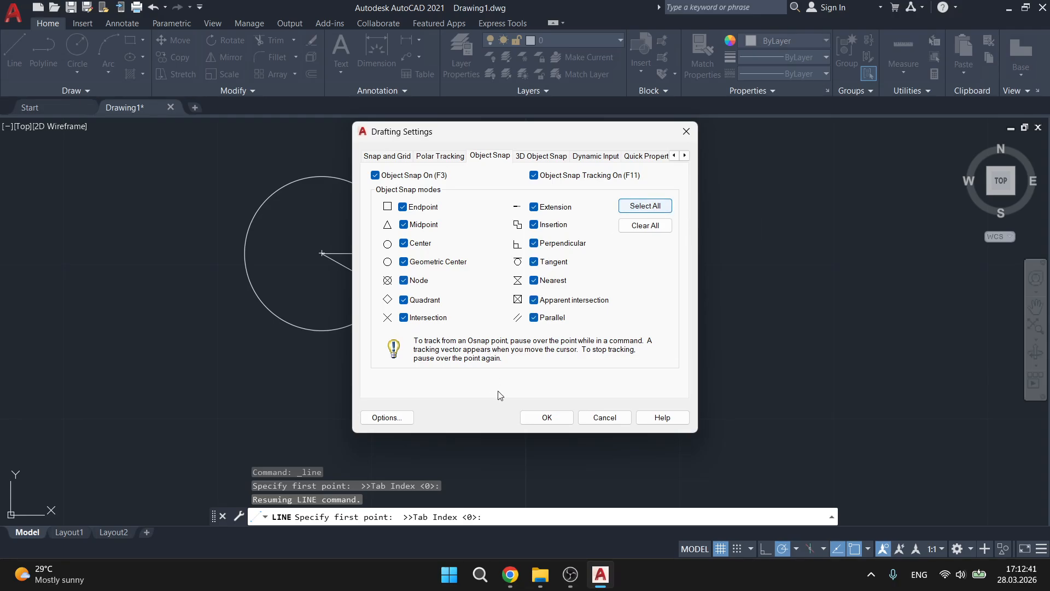
pyautogui.click(546, 416)
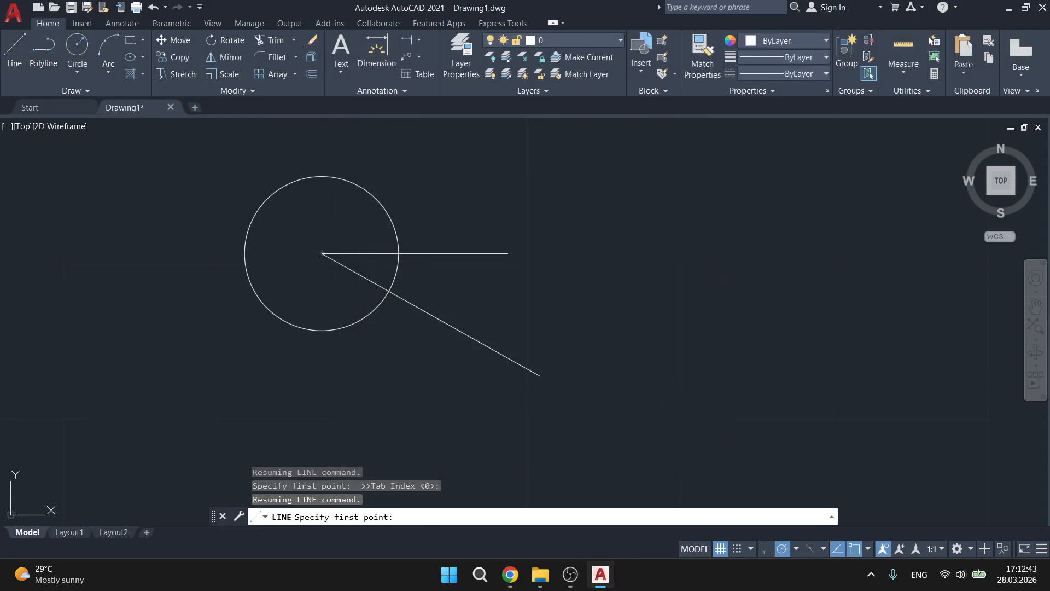
# Draw a zigzag of five connected lines around the circle's left side, snapping alternate points to its edge
pyautogui.click(347, 177)
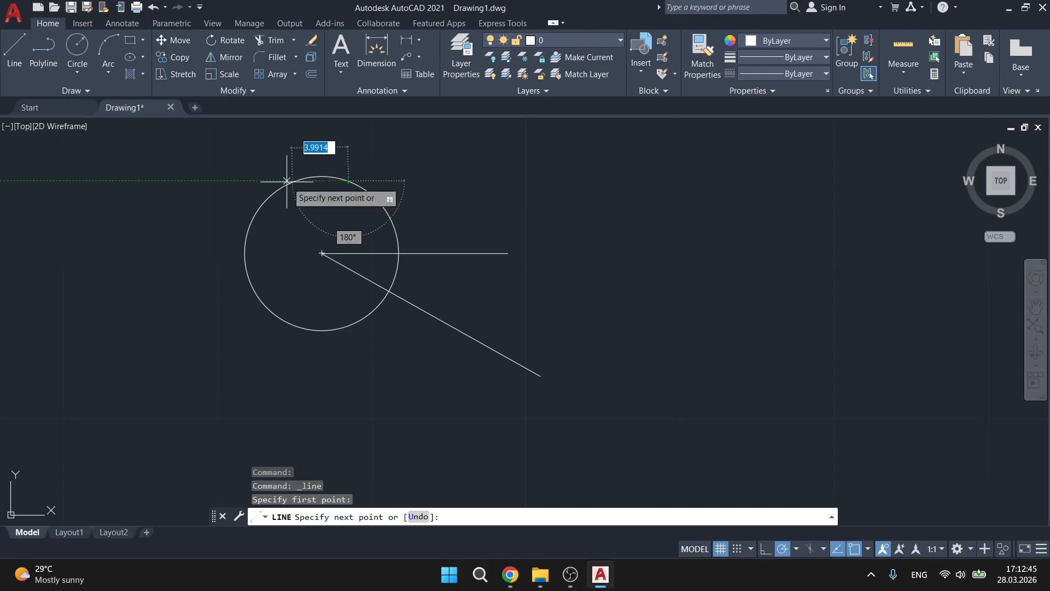
pyautogui.click(220, 157)
pyautogui.click(250, 224)
pyautogui.click(198, 284)
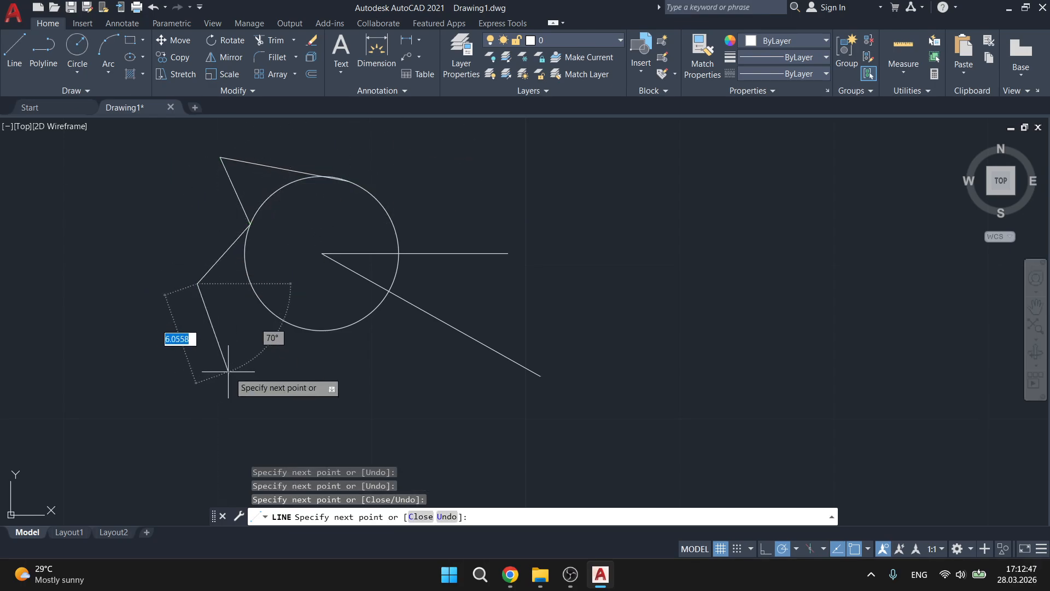
pyautogui.click(299, 327)
pyautogui.click(340, 365)
pyautogui.click(234, 375)
pyautogui.press('Escape')
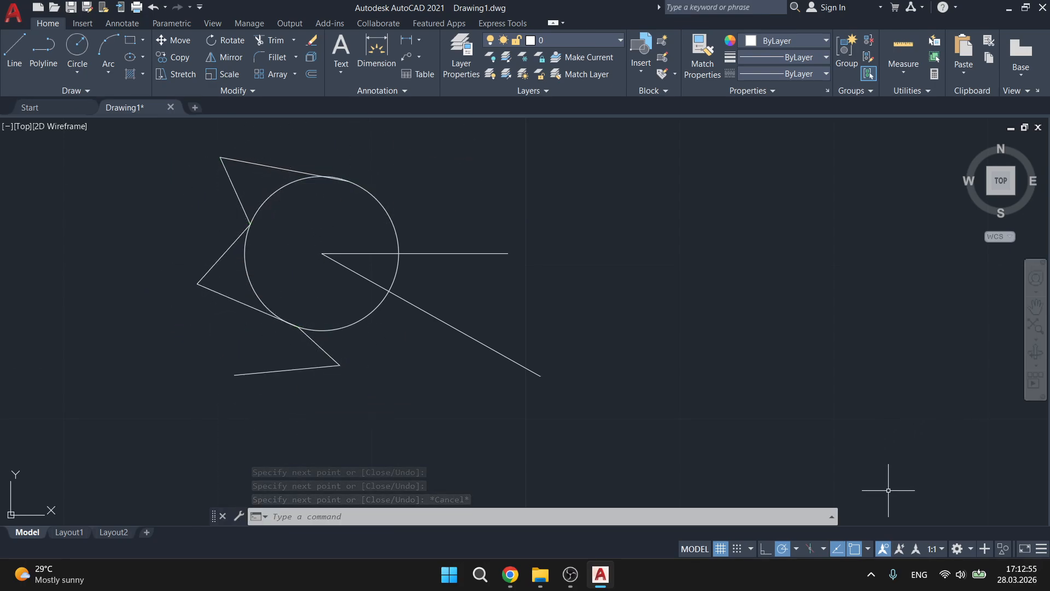
# Add the Dynamic Input and LineWeight toggles to the status bar and turn lineweight display on
pyautogui.click(1041, 549)
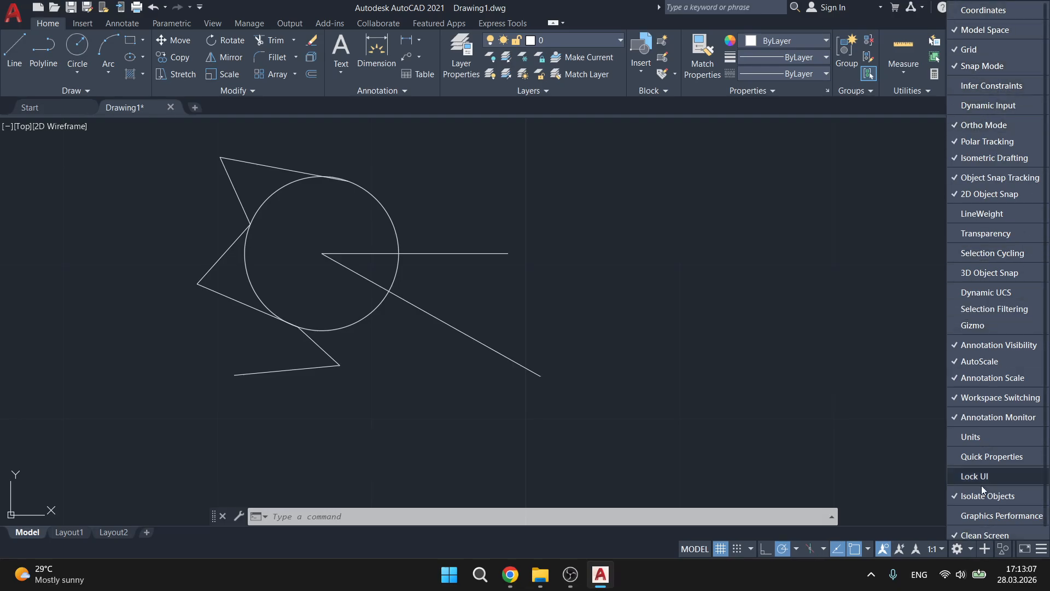
pyautogui.scroll(-1, 982, 490)
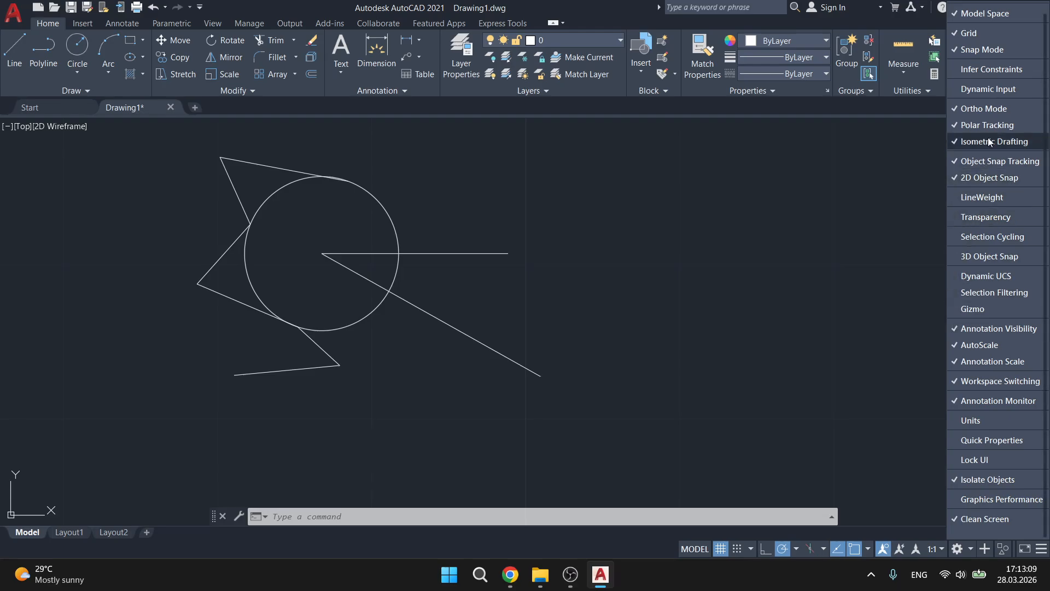
pyautogui.scroll(1, 993, 141)
pyautogui.click(988, 105)
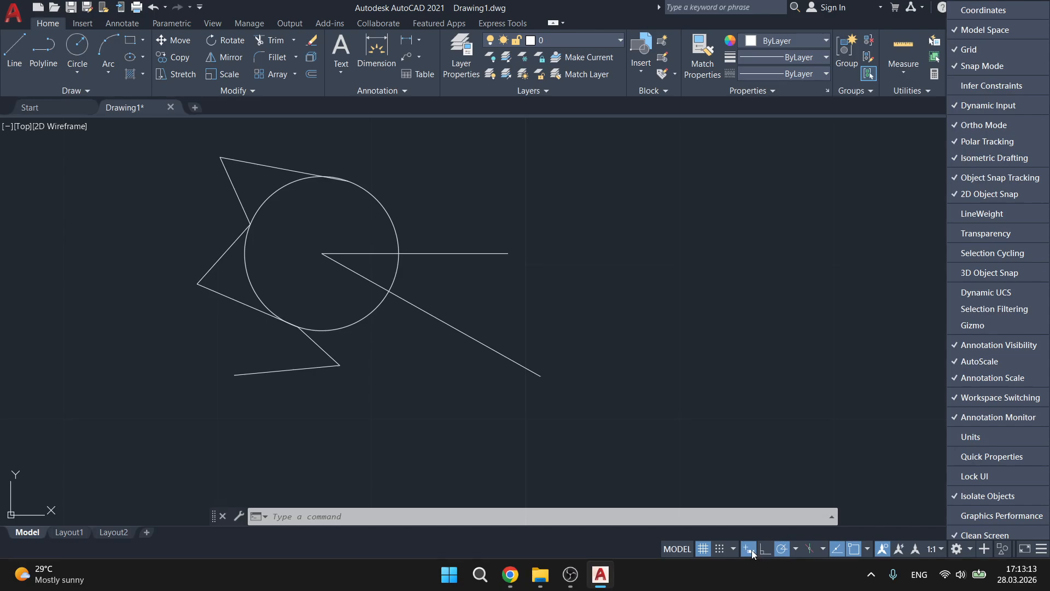
pyautogui.click(1009, 215)
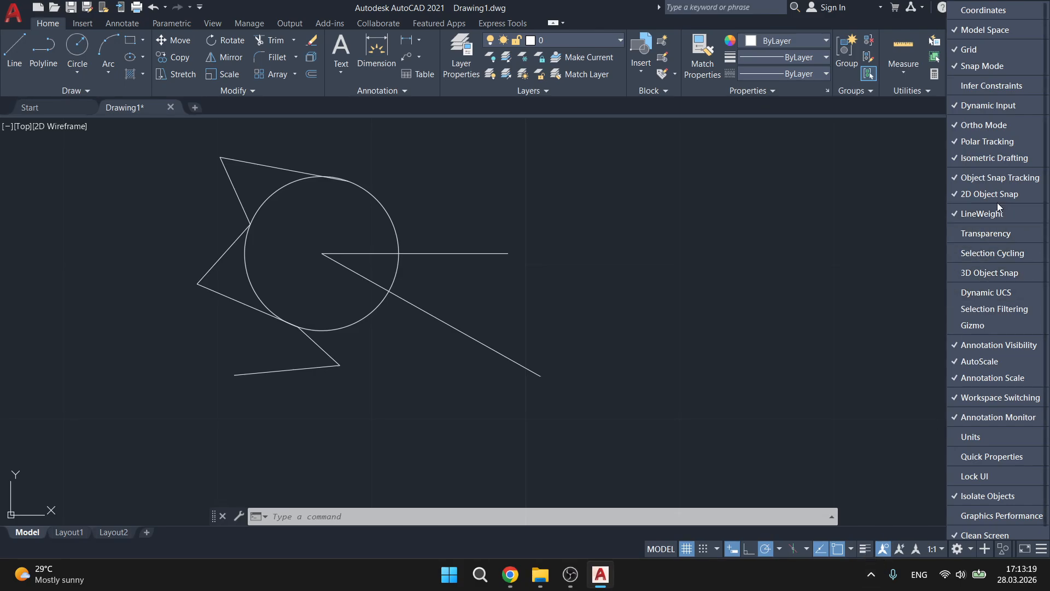
pyautogui.click(866, 551)
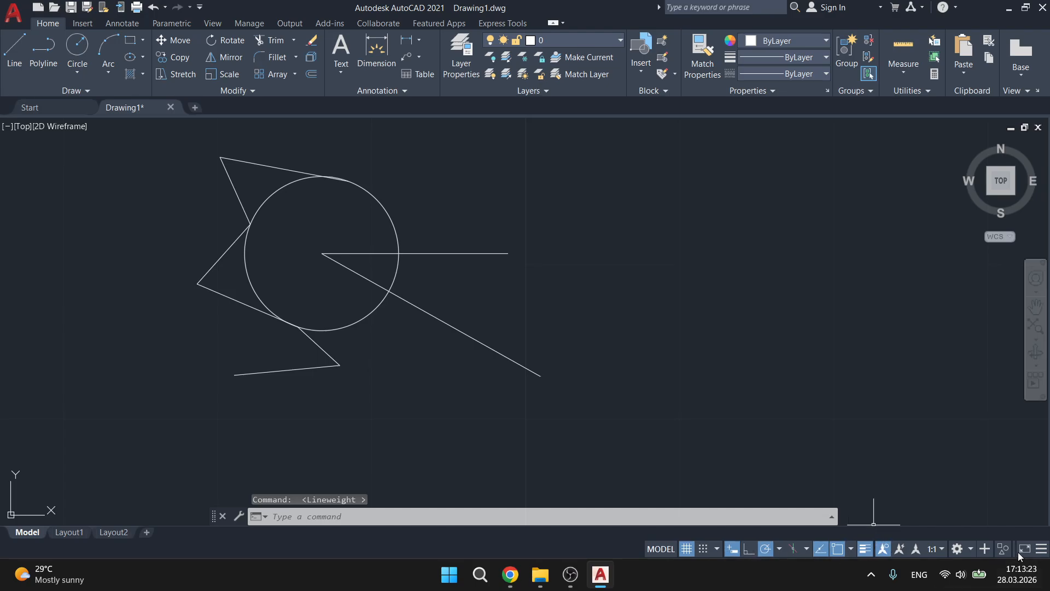
# Add the Selection Cycling toggle to the status bar and review the remaining customization options
pyautogui.click(1041, 550)
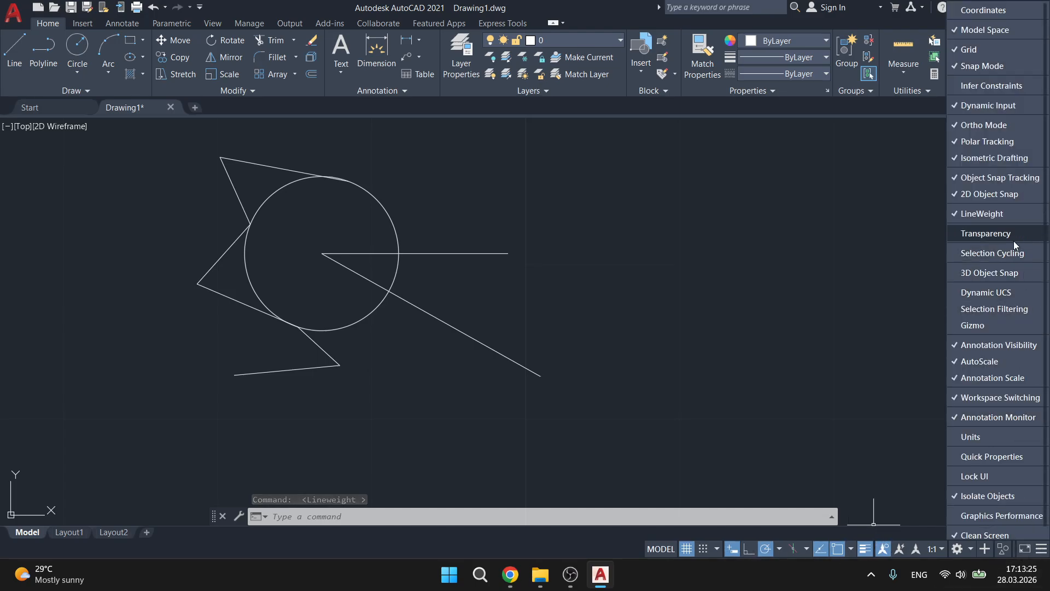
pyautogui.click(986, 255)
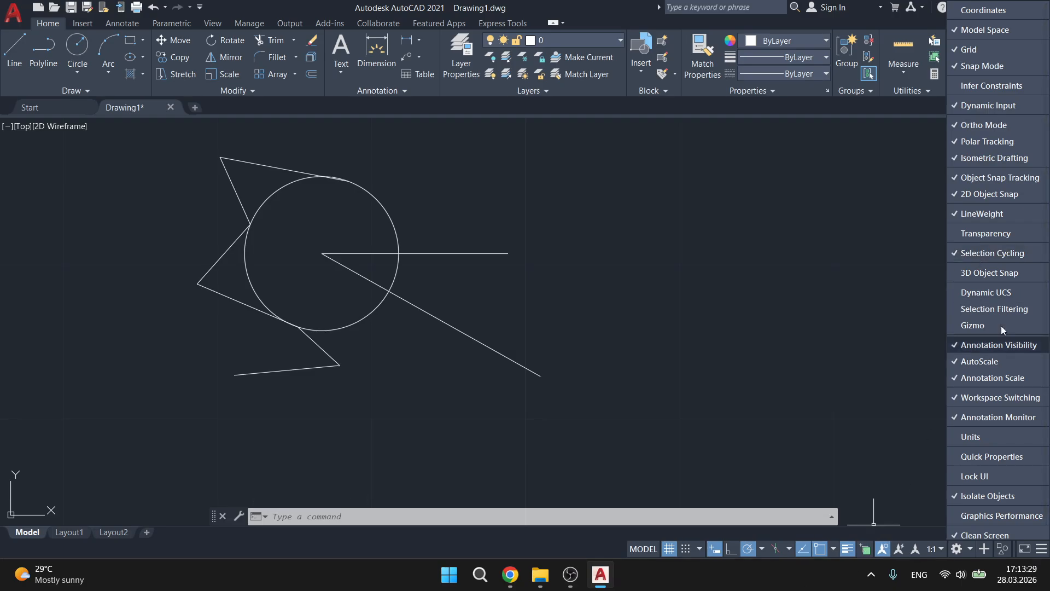
pyautogui.scroll(-1, 1001, 441)
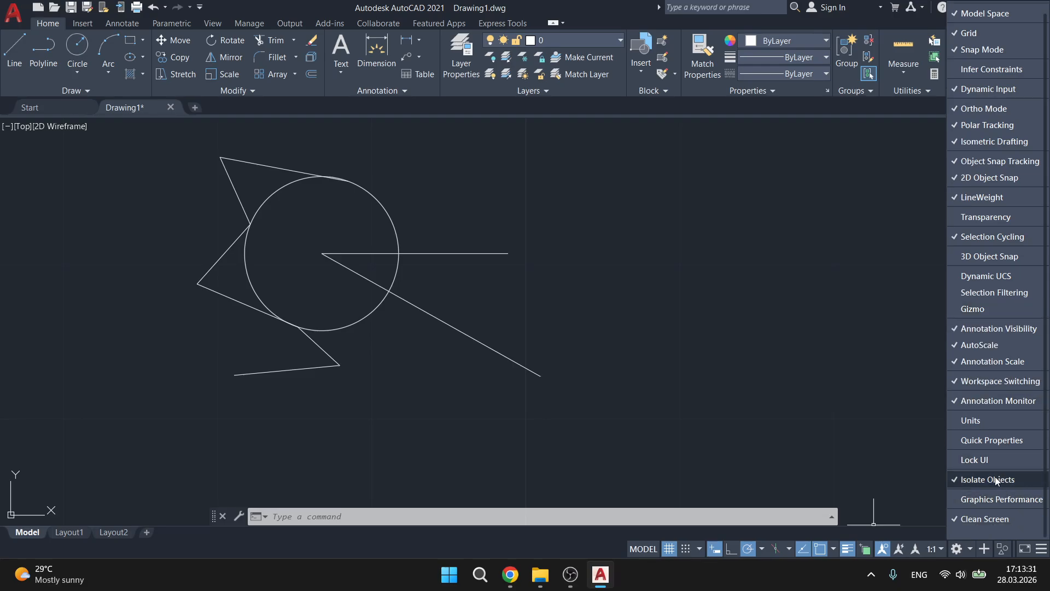
pyautogui.scroll(1, 1000, 487)
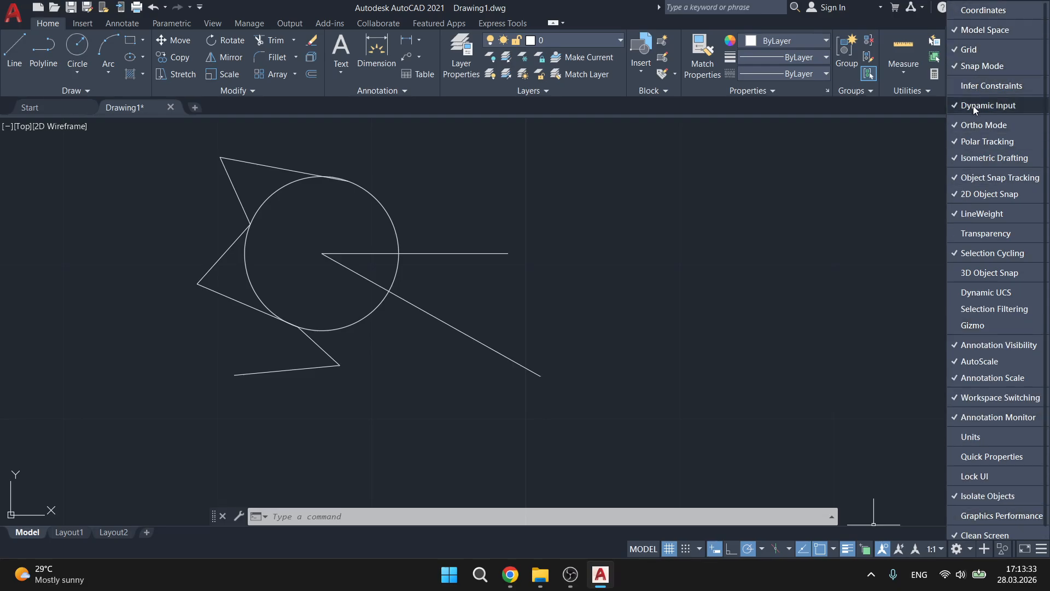
pyautogui.scroll(-1, 970, 526)
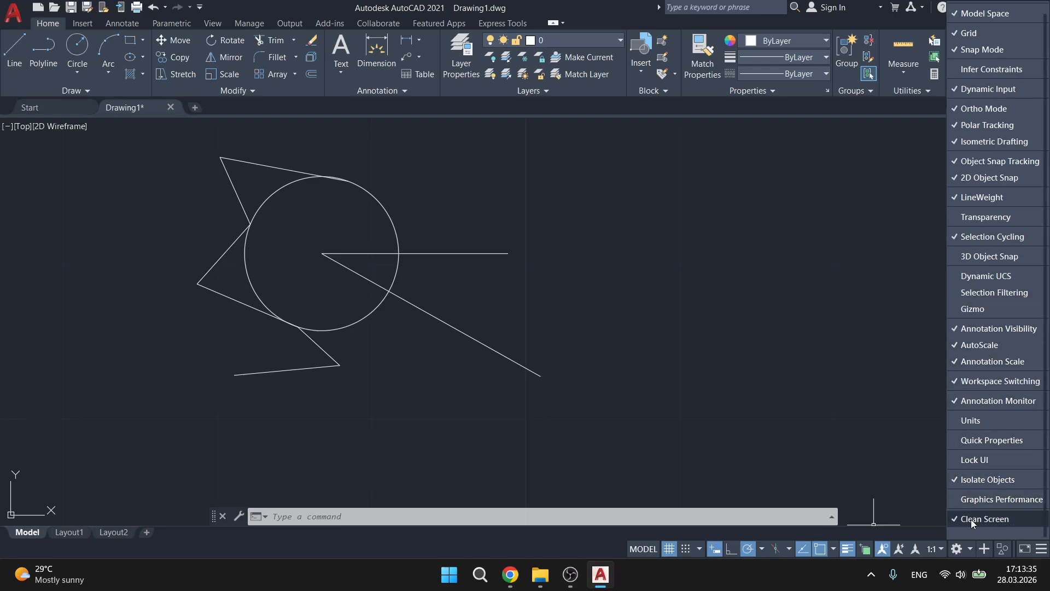
pyautogui.scroll(1, 970, 517)
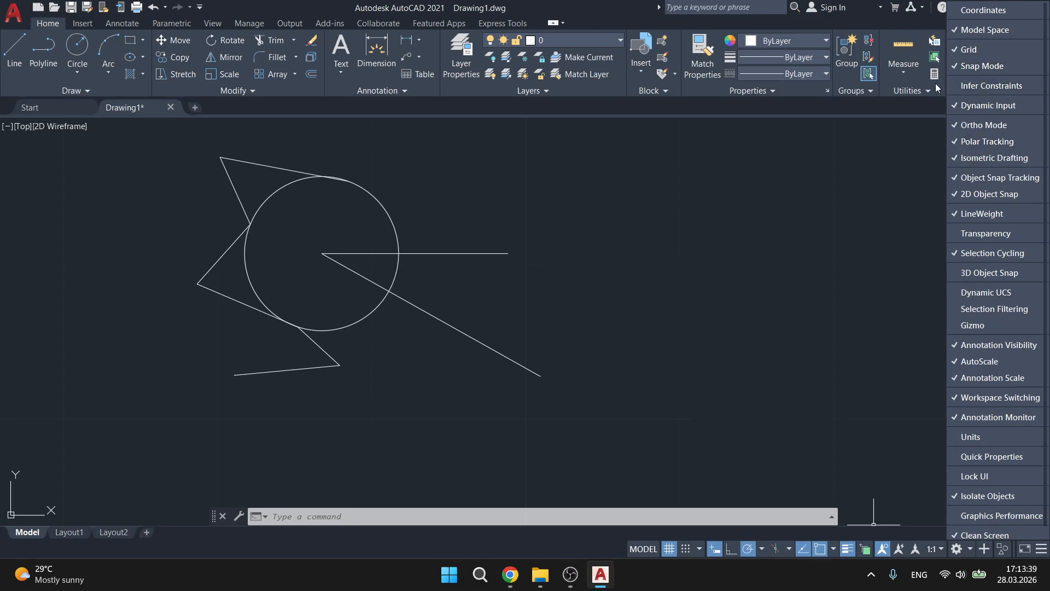
pyautogui.click(668, 213)
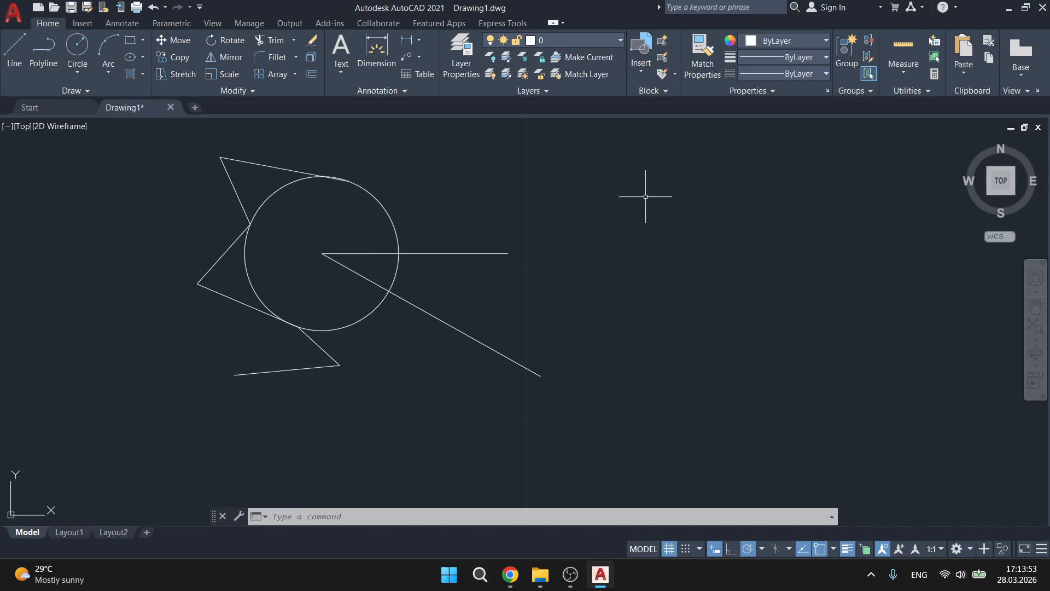
# Draw a smaller circle to the upper right of the existing circle, above the horizontal line
pyautogui.click(78, 50)
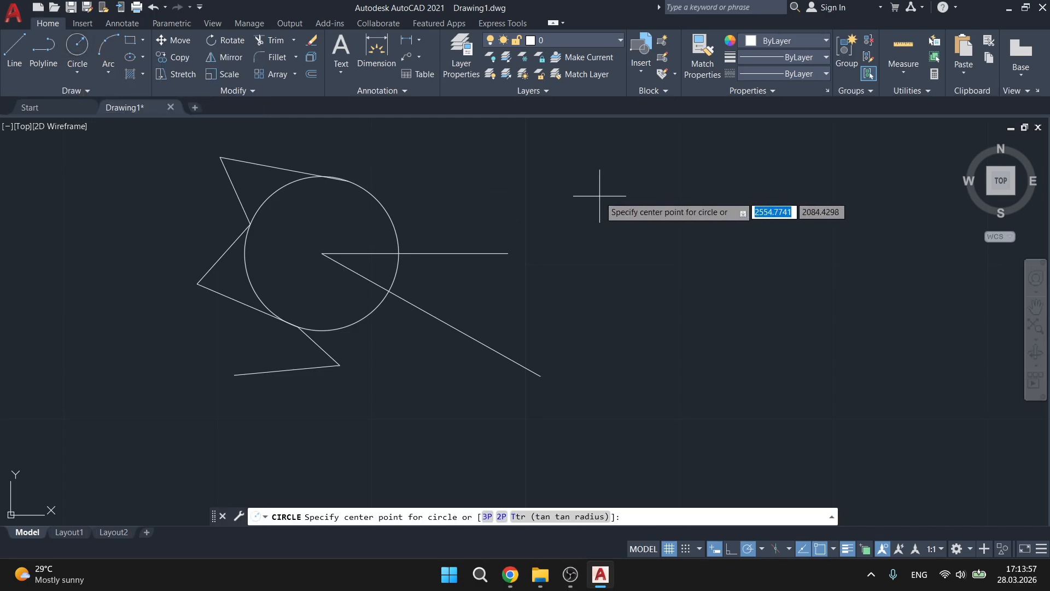
pyautogui.click(470, 195)
pyautogui.click(519, 211)
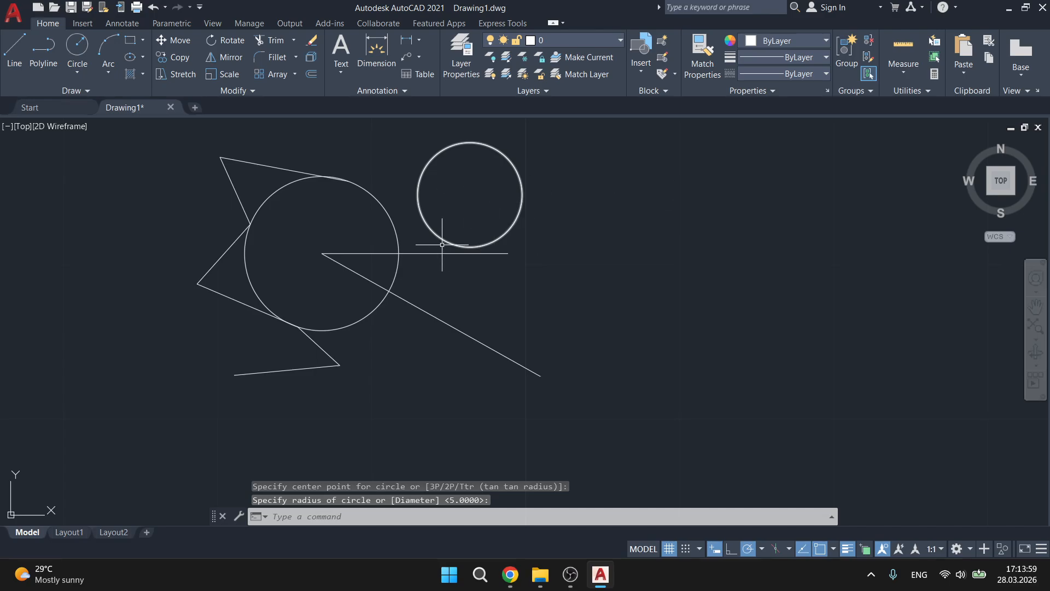
# Draw two connected lines right of the small circle, one sloping steeply down and one rising gently to the right
pyautogui.click(15, 52)
pyautogui.click(575, 188)
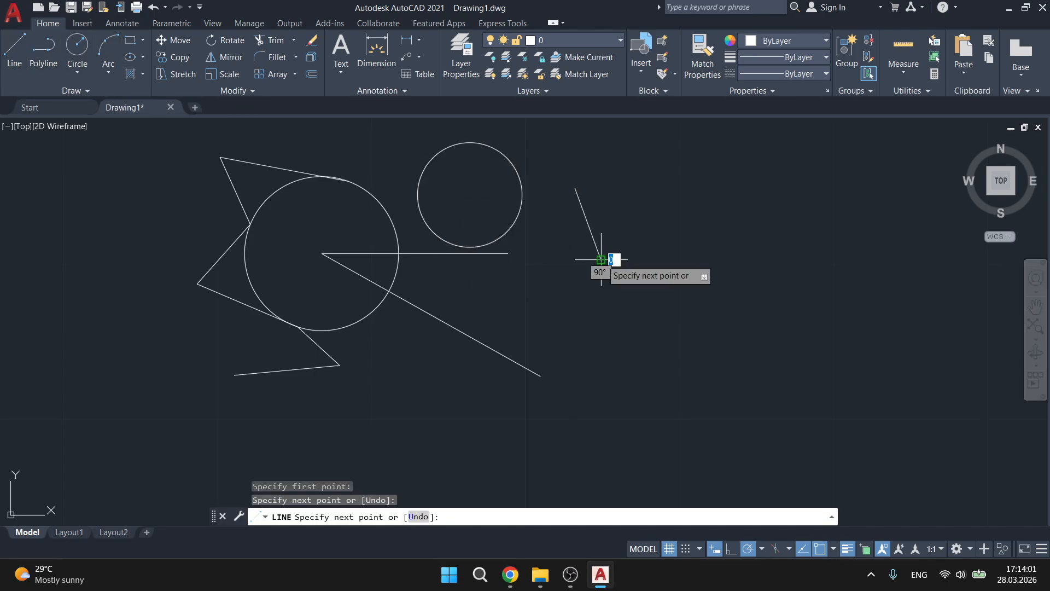
pyautogui.click(601, 259)
pyautogui.click(747, 223)
pyautogui.press('Escape')
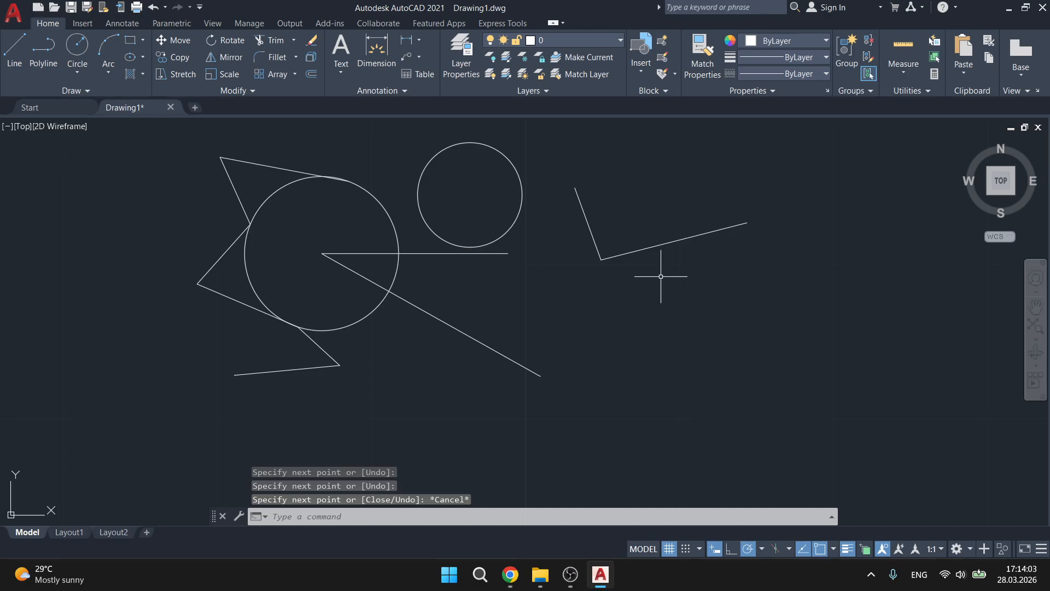
# Check the command suggestions shown at the cursor for C and L, cancelling each entry
pyautogui.write('c')
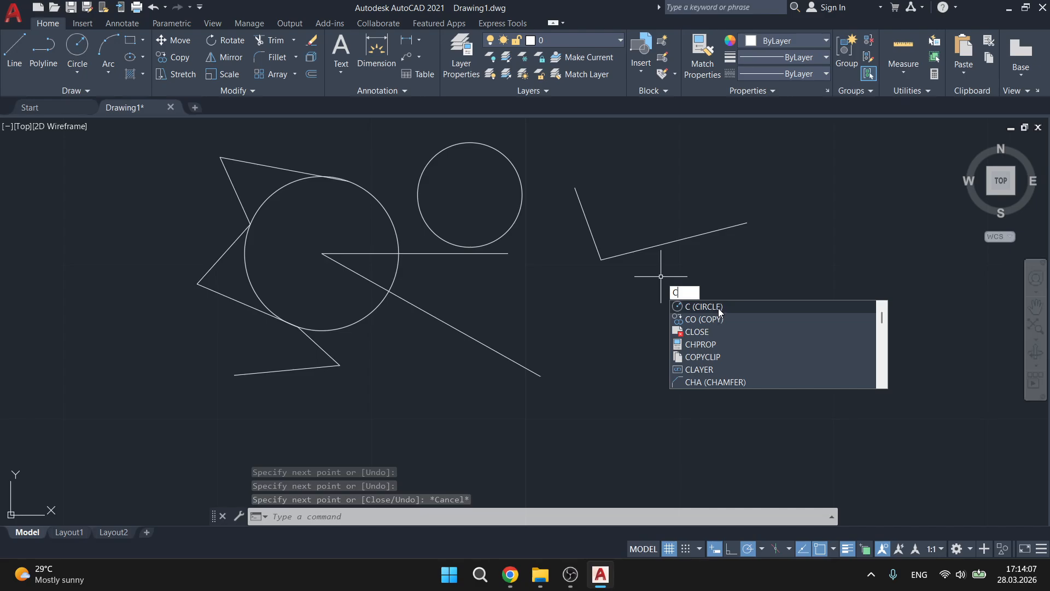
pyautogui.press('Escape')
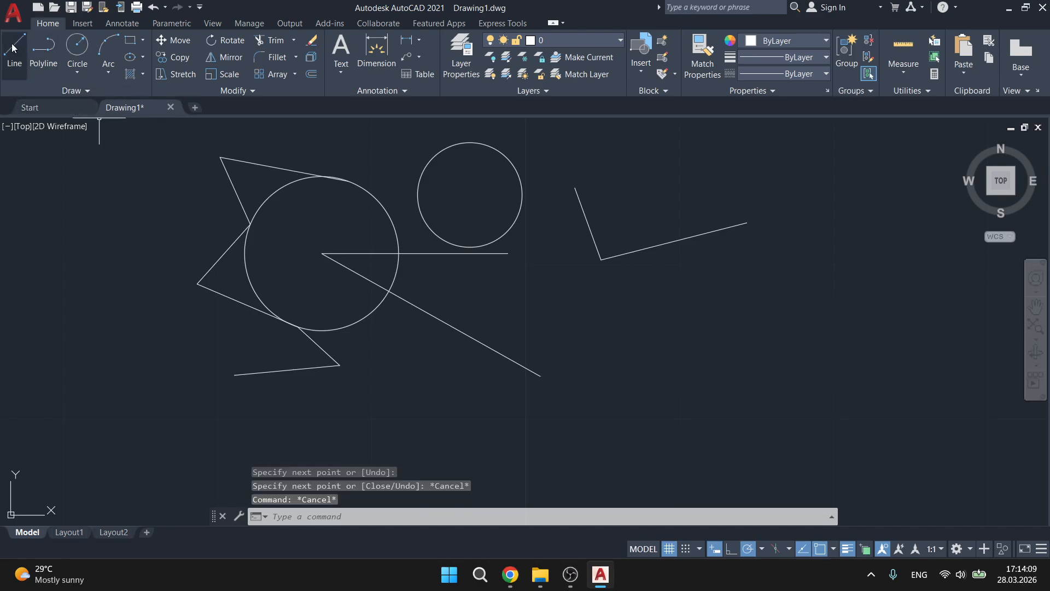
pyautogui.write('l')
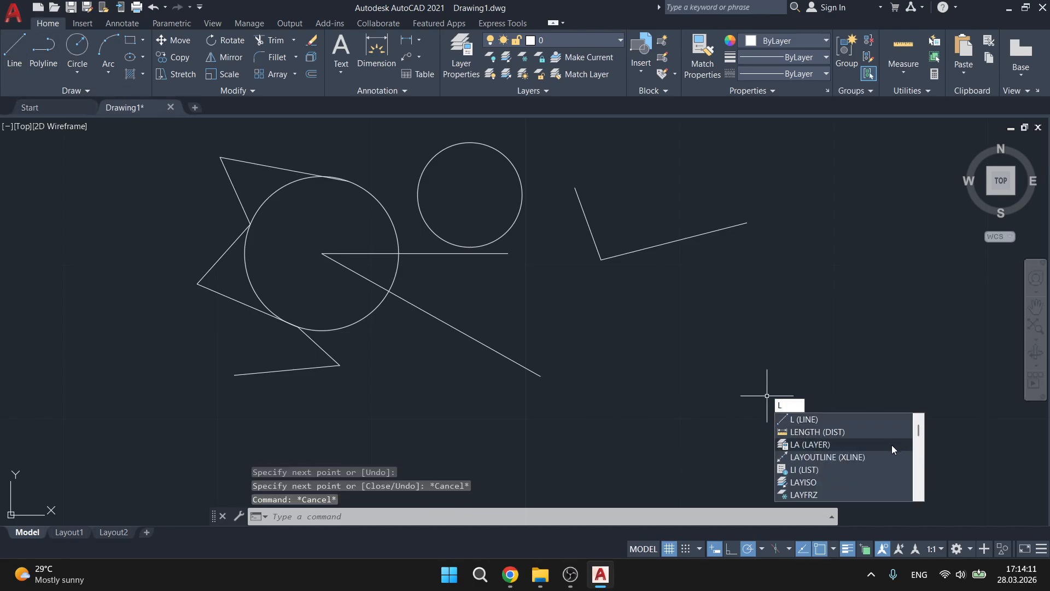
pyautogui.press('Escape')
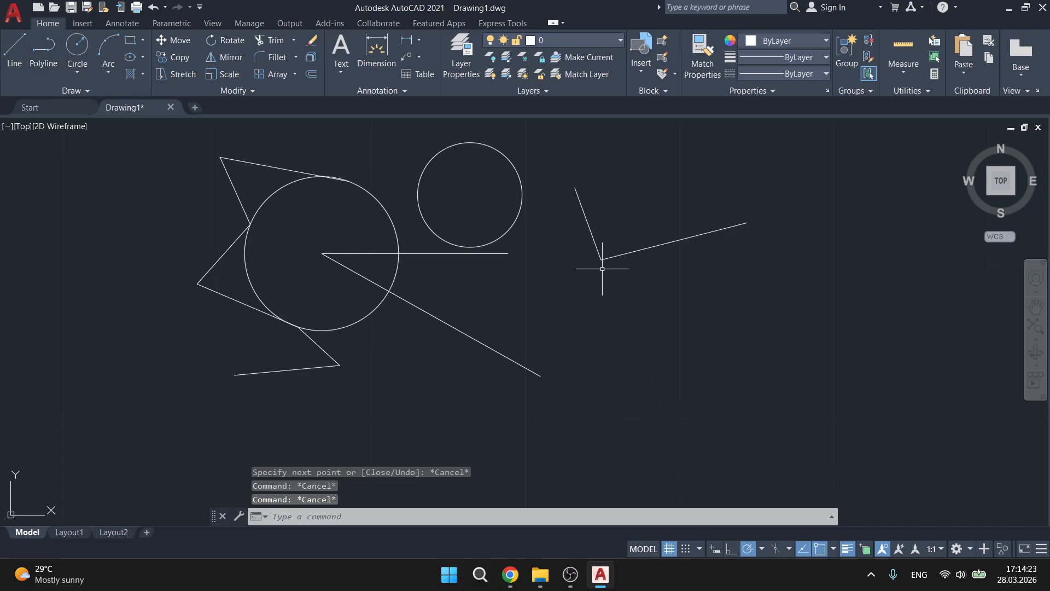
# With dynamic input off, check the command-line suggestions for L and cancel the entry
pyautogui.write('LAYOUTLINE')
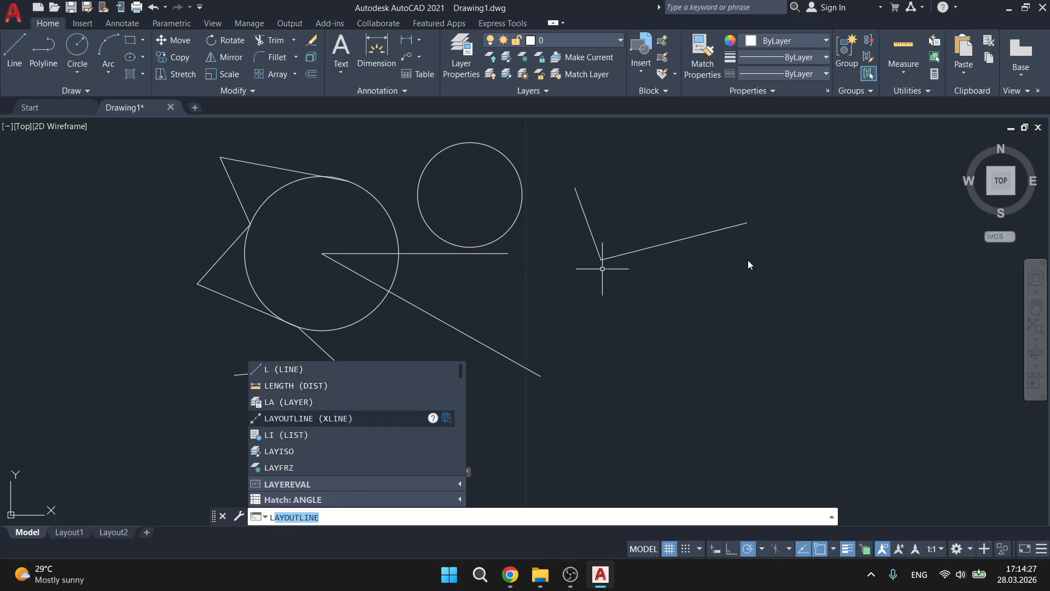
pyautogui.press('Escape')
pyautogui.press('Escape')
pyautogui.press('Escape')
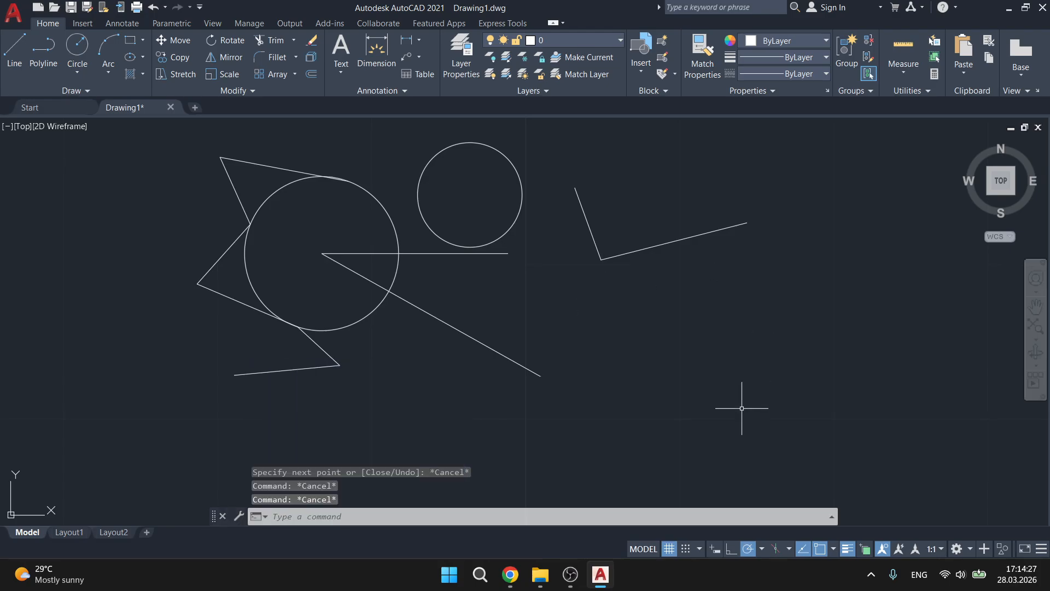
# Turn dynamic input back on and check the suggestions for L at the cursor, cancelling the entry
pyautogui.click(715, 549)
pyautogui.write('L')
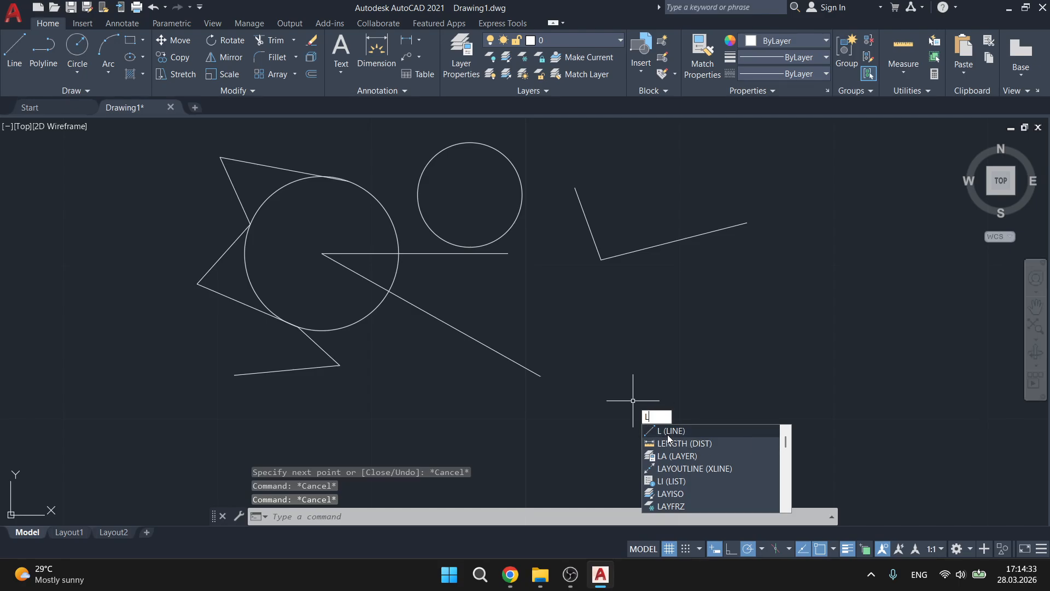
pyautogui.press('Escape')
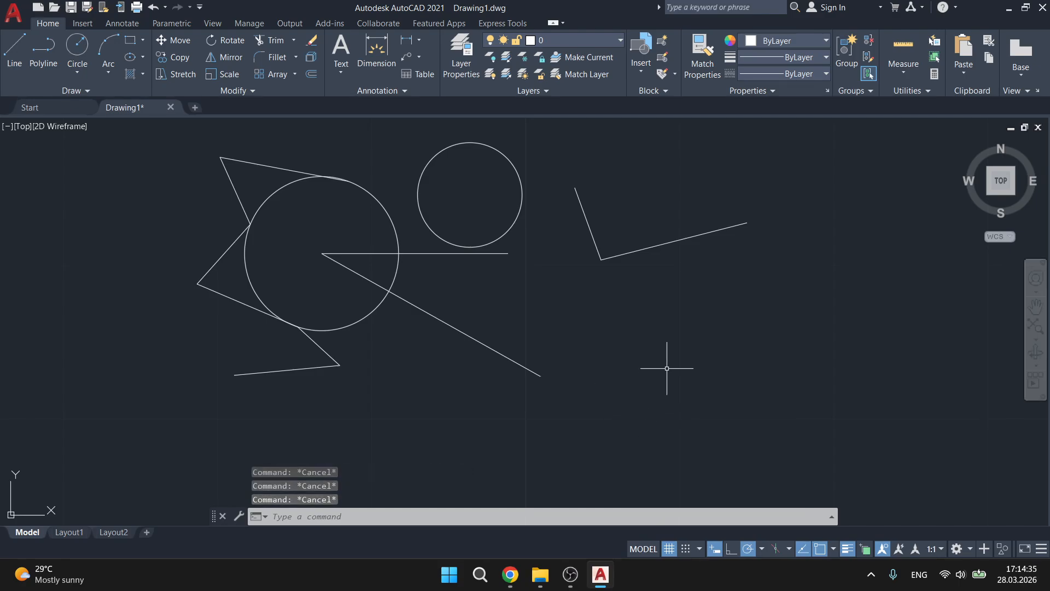
pyautogui.write('L')
pyautogui.press('Return')
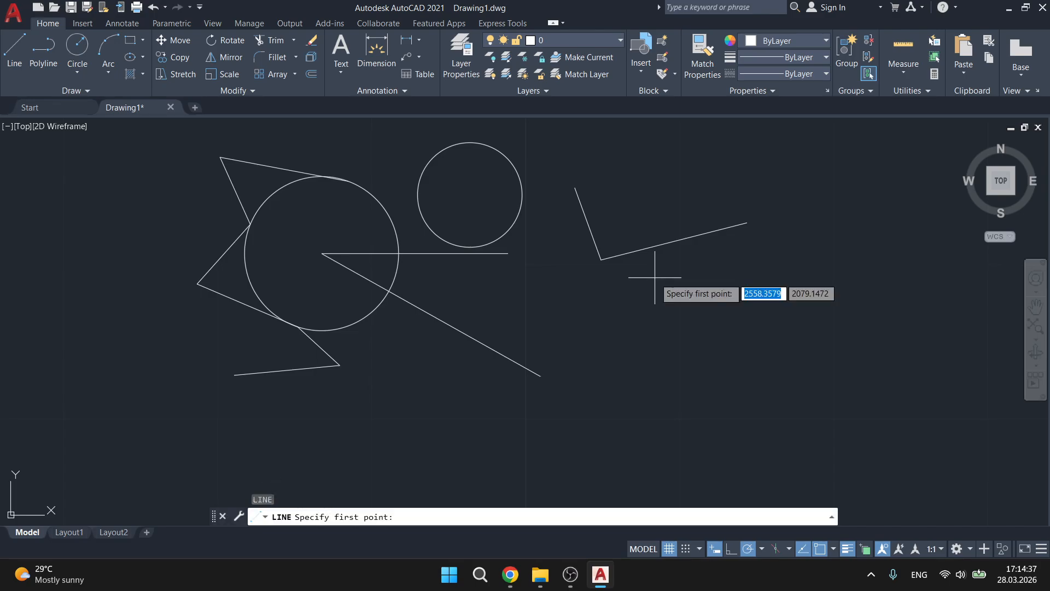
pyautogui.press('Escape')
pyautogui.press('Escape')
# Draw a circle with a radius of about 3.07 centred just below the gently rising line
pyautogui.write('c')
pyautogui.press('Return')
pyautogui.click(657, 274)
pyautogui.click(695, 302)
pyautogui.press('Escape')
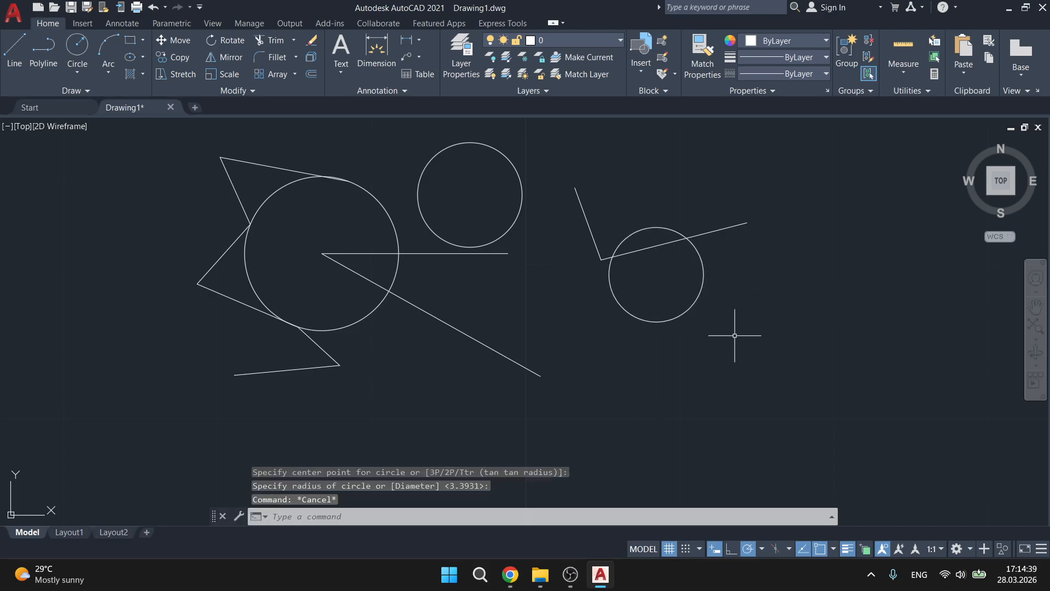
# Draw a smaller circle centred on the new circle's right quadrant
pyautogui.write('c')
pyautogui.press('Return')
pyautogui.click(704, 275)
pyautogui.click(725, 257)
pyautogui.press('Escape')
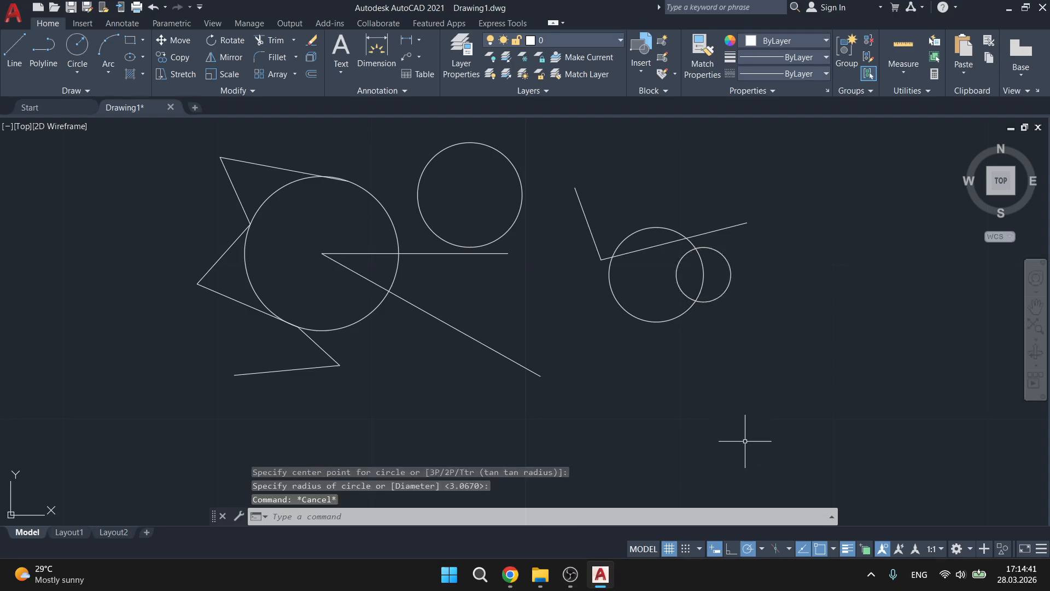
# Turn on selection cycling and draw four overlapping lines back and forth between the same two points below the two small circles
pyautogui.click(866, 549)
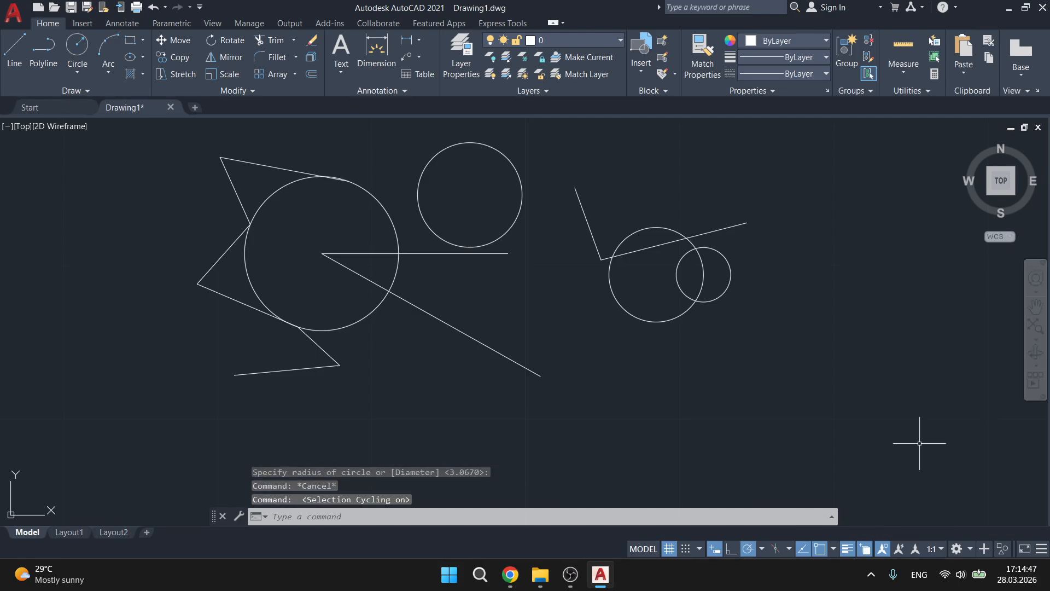
pyautogui.press('Escape')
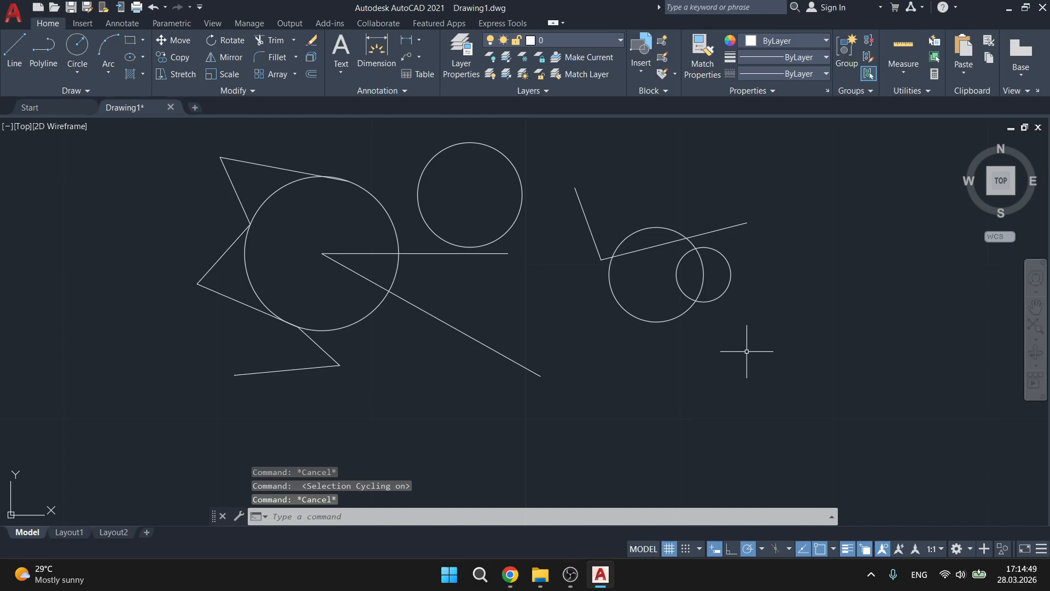
pyautogui.write('l')
pyautogui.press('Return')
pyautogui.click(801, 332)
pyautogui.click(670, 357)
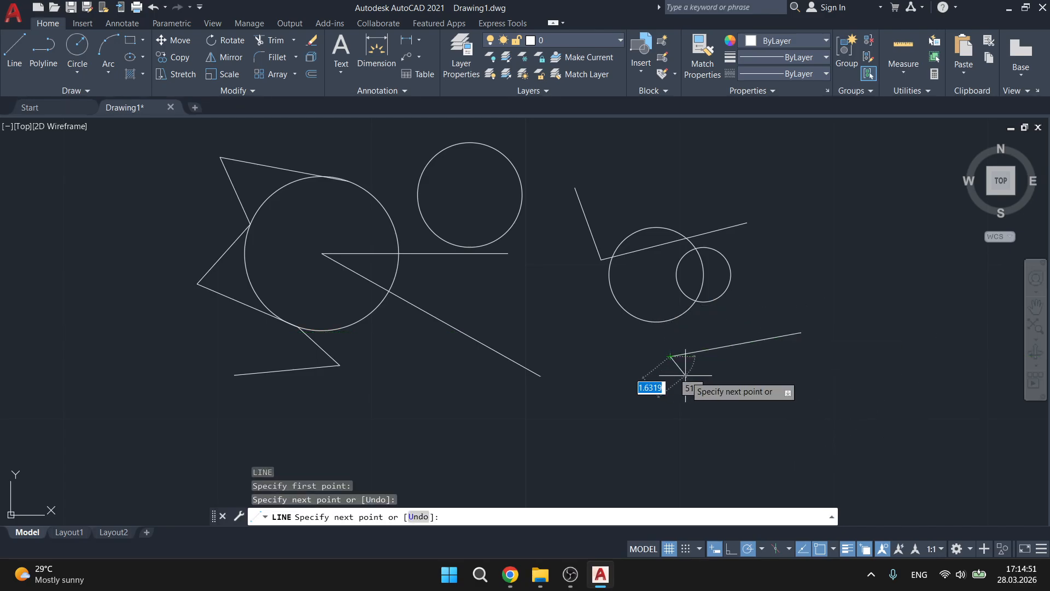
pyautogui.click(801, 333)
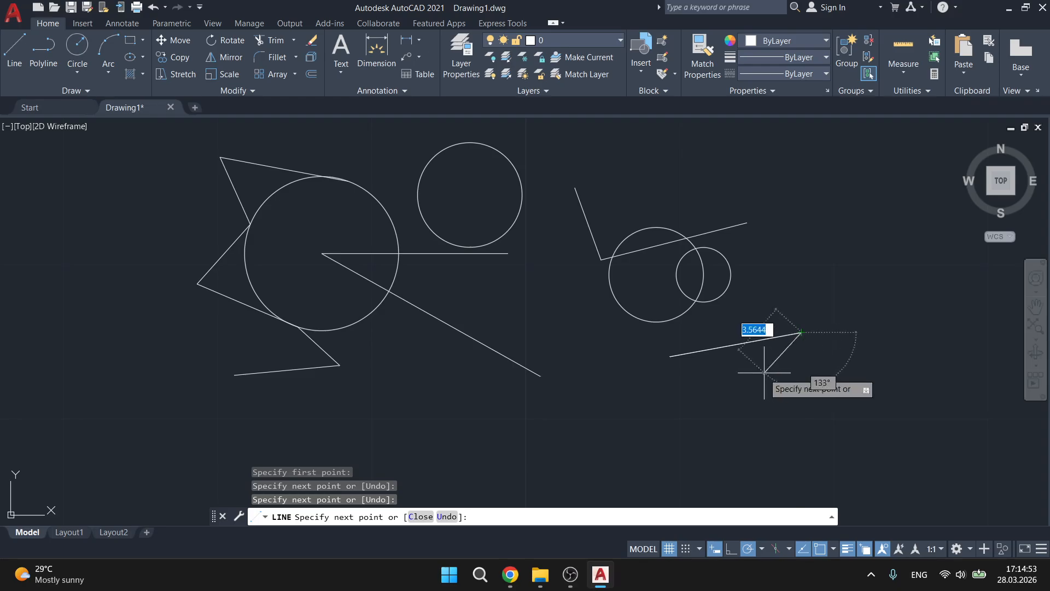
pyautogui.click(670, 356)
pyautogui.click(801, 332)
pyautogui.press('Escape')
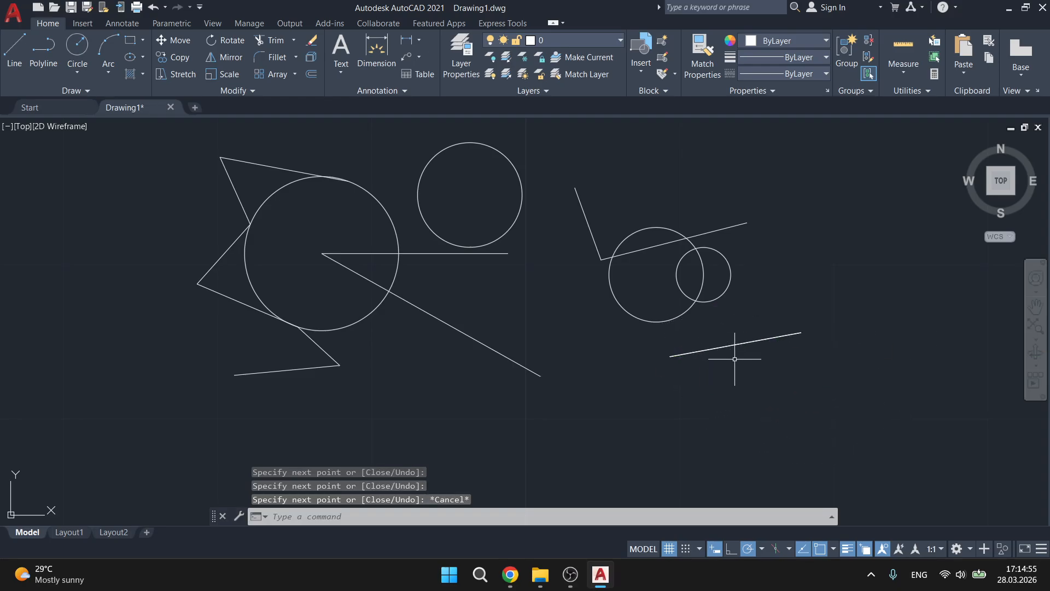
# Turn off selection cycling and erase one of the overlapping lines
pyautogui.click(864, 549)
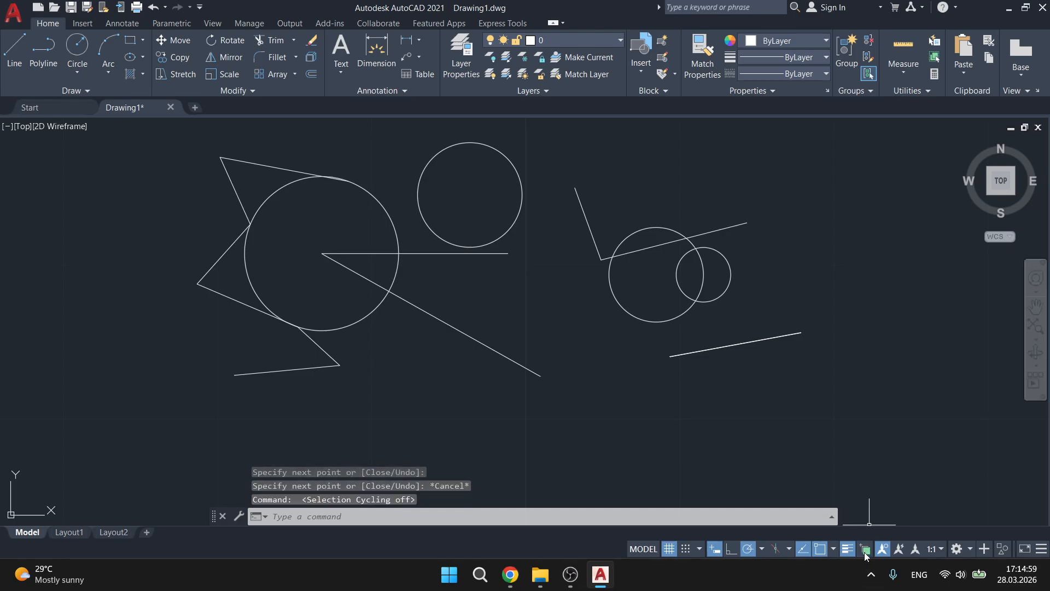
pyautogui.click(747, 342)
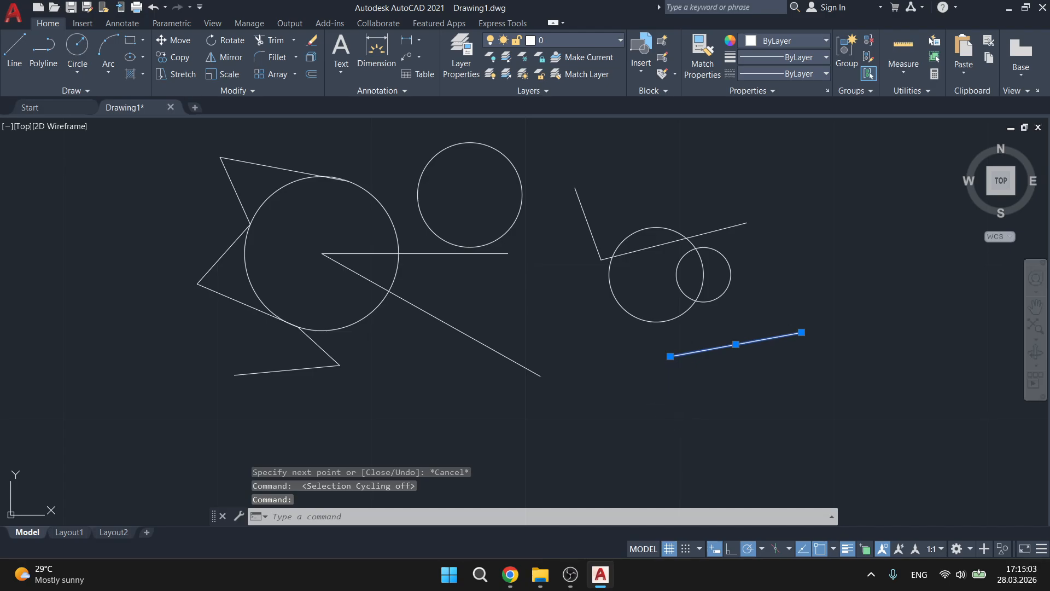
pyautogui.press('Delete')
# Select the remaining overlapping lines with a crossing window and clear the selection
pyautogui.click(721, 356)
pyautogui.click(702, 336)
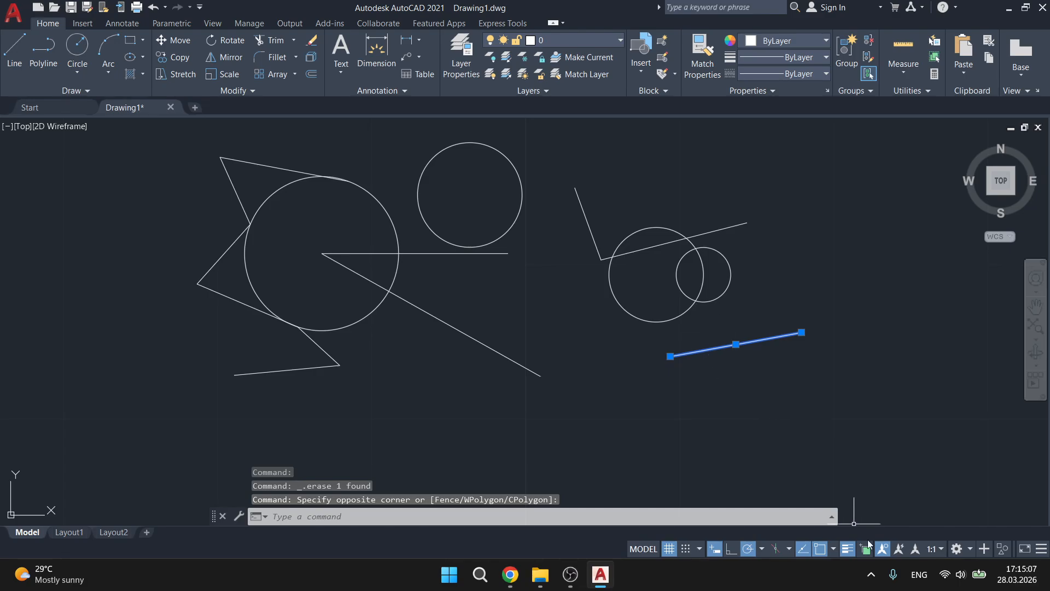
pyautogui.press('Escape')
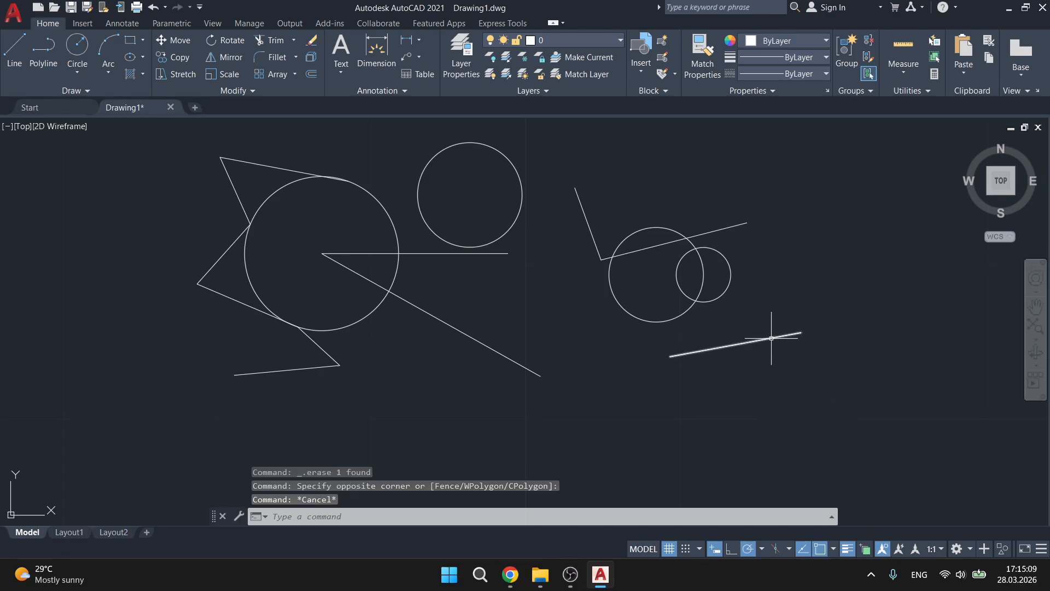
pyautogui.moveTo(771, 338)
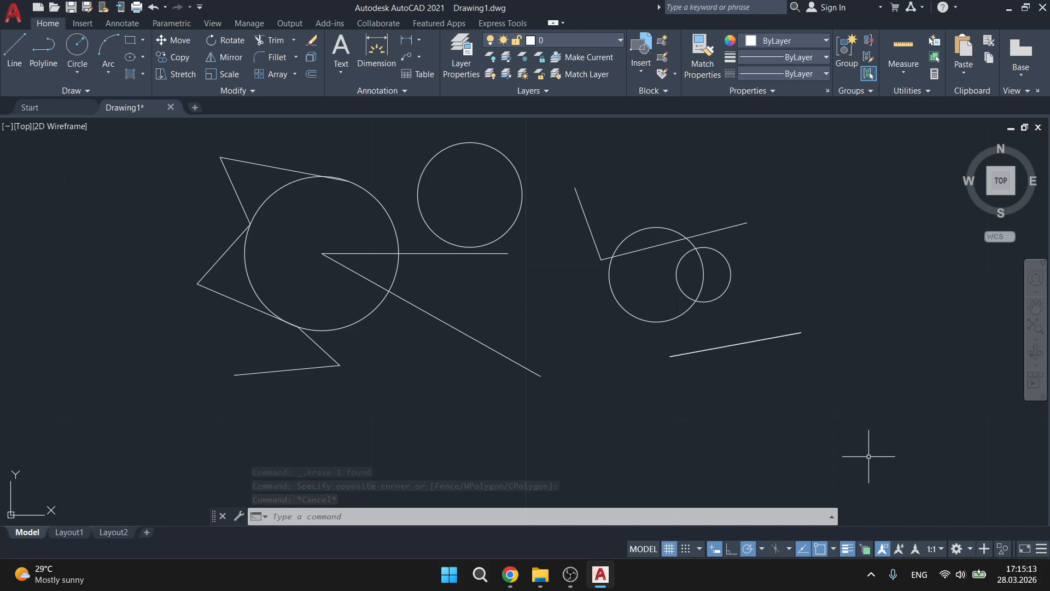
# Turn selection cycling back on, choose the first line listed at the overlap, and clear the selection
pyautogui.click(865, 549)
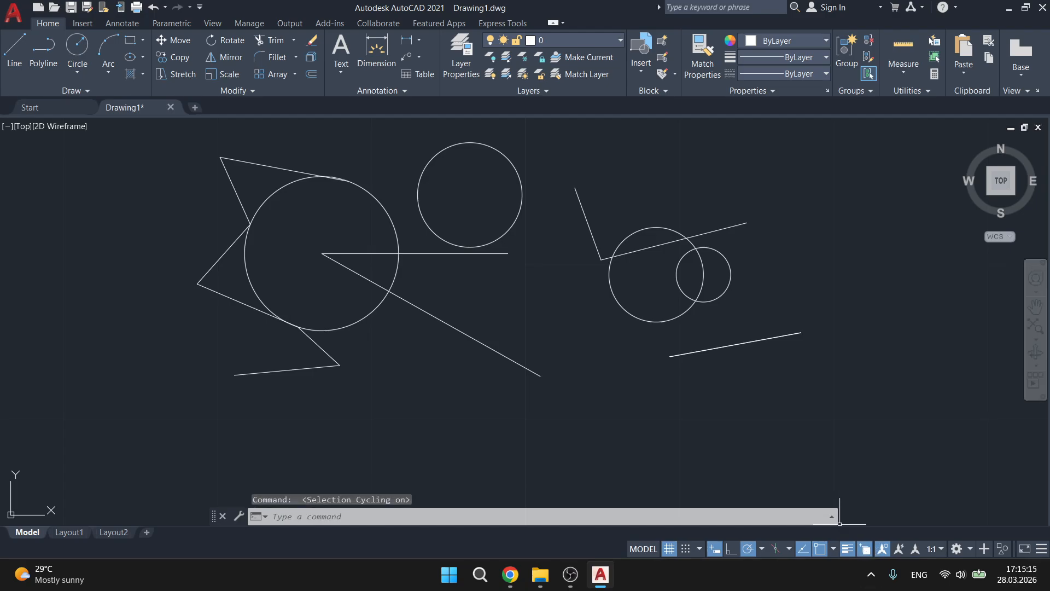
pyautogui.click(762, 340)
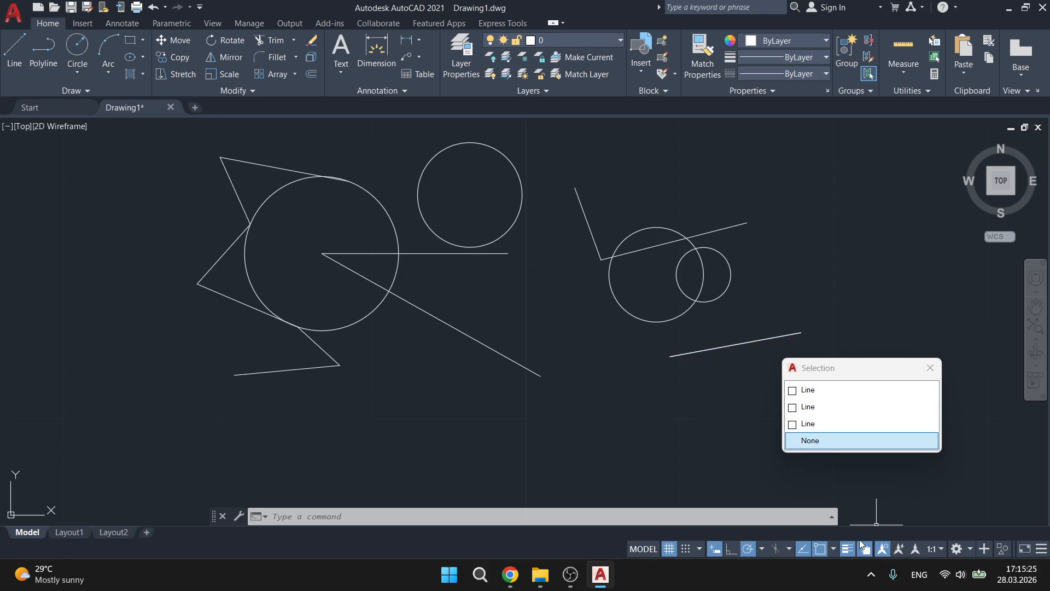
pyautogui.click(819, 398)
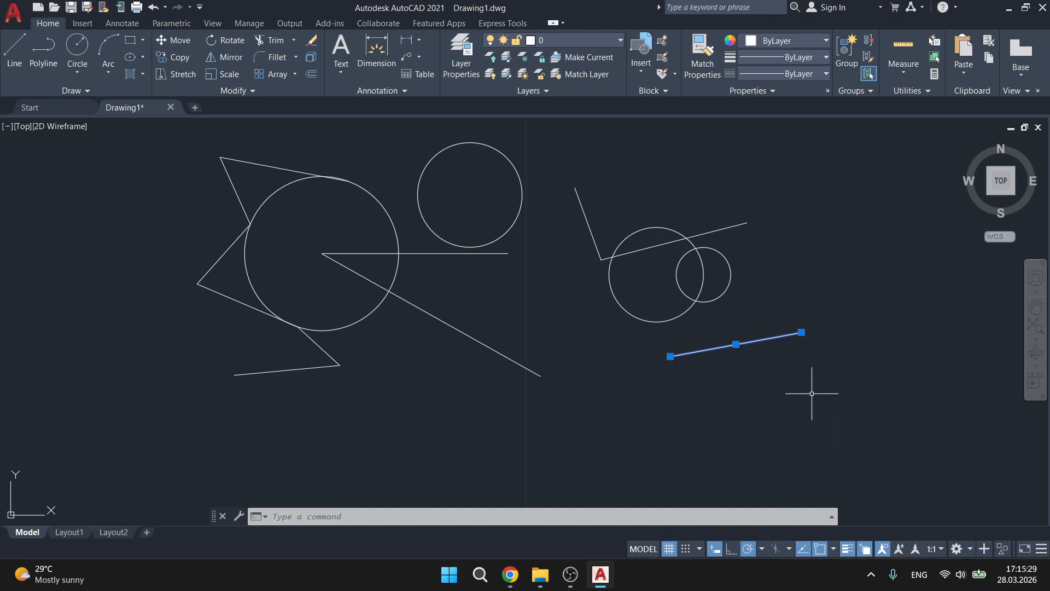
pyautogui.press('Escape')
# Toggle selection cycling off and on again, choose the third line listed at the overlap, and erase it
pyautogui.hotkey('ctrl', 'w')
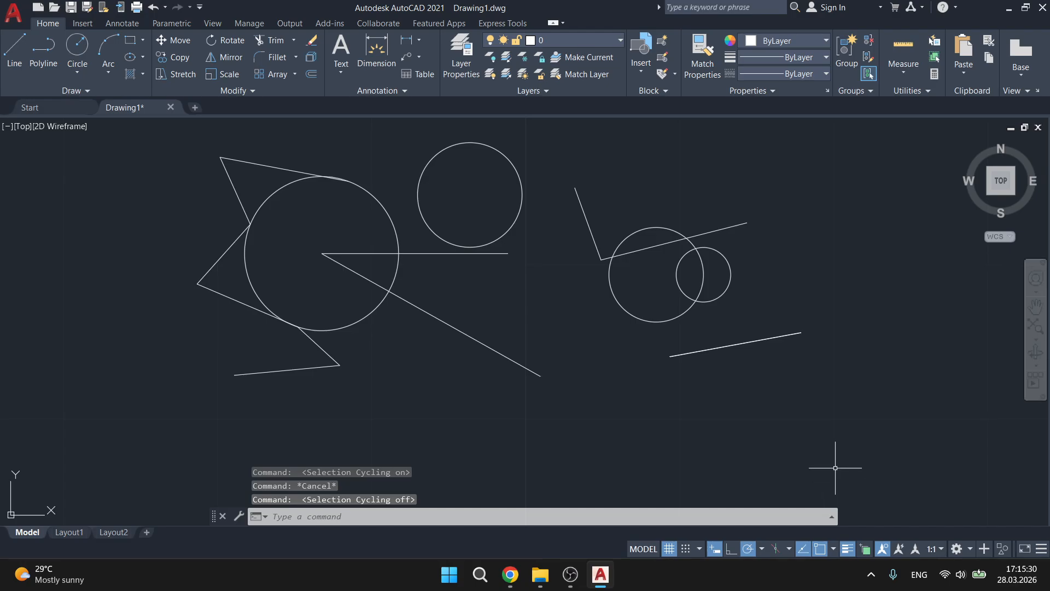
pyautogui.click(866, 549)
pyautogui.click(780, 336)
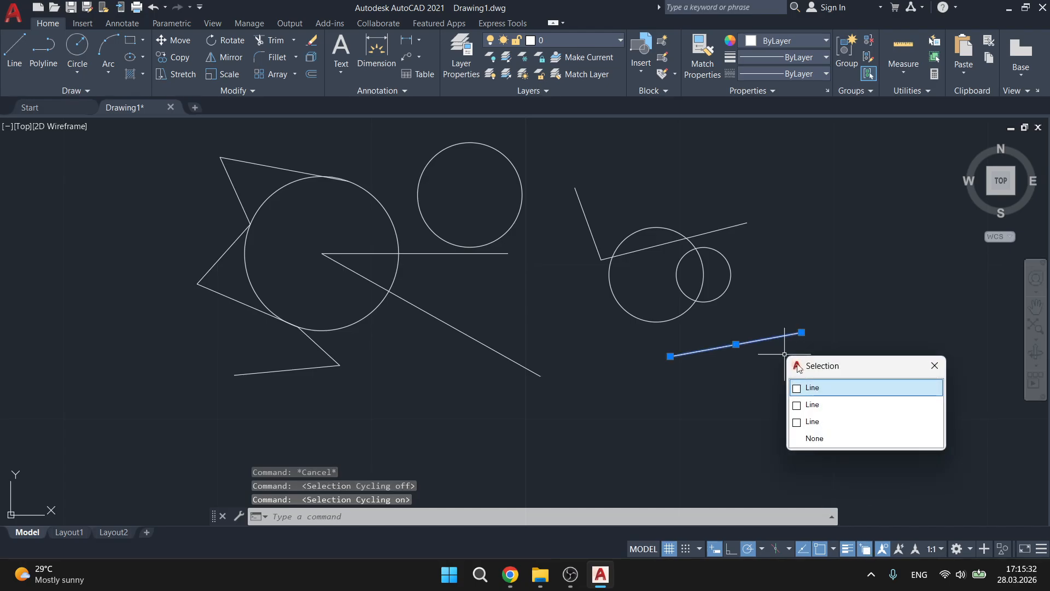
pyautogui.click(824, 428)
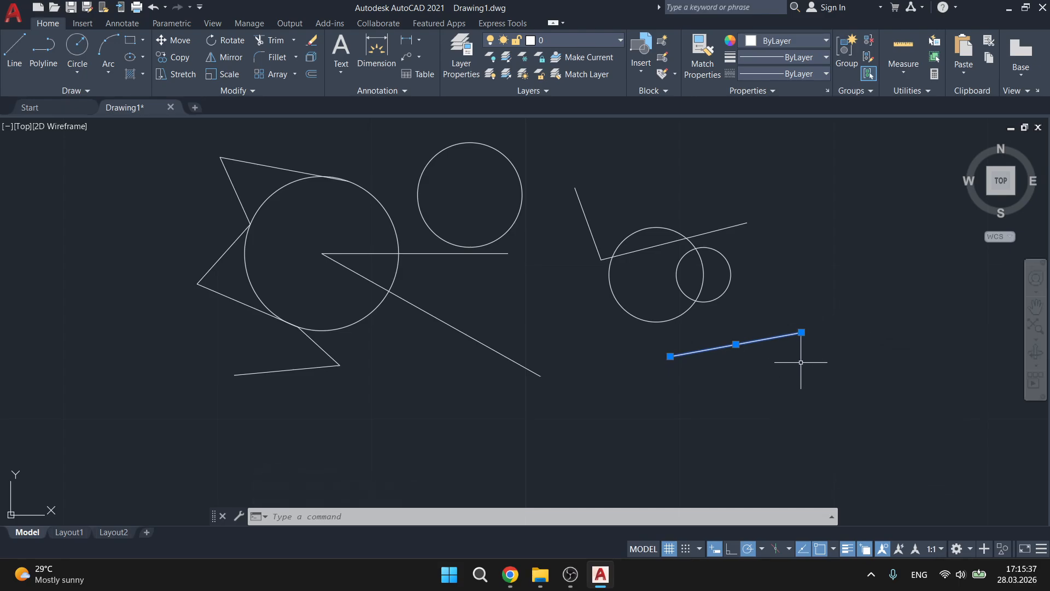
pyautogui.press('Delete')
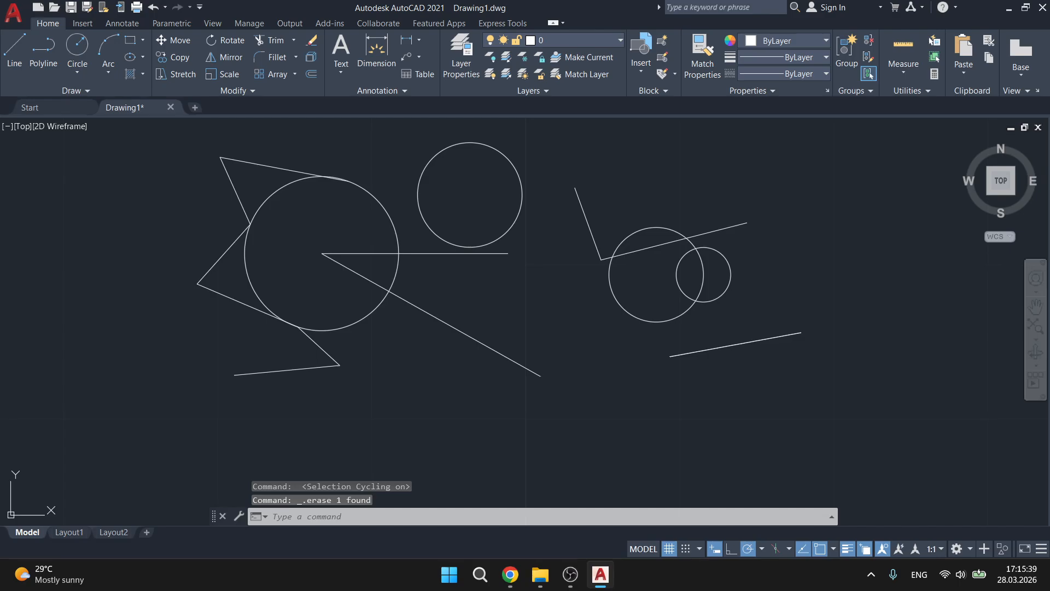
# Choose one of the two remaining overlapping lines from the selection cycling list and erase it
pyautogui.click(746, 343)
pyautogui.press('Escape')
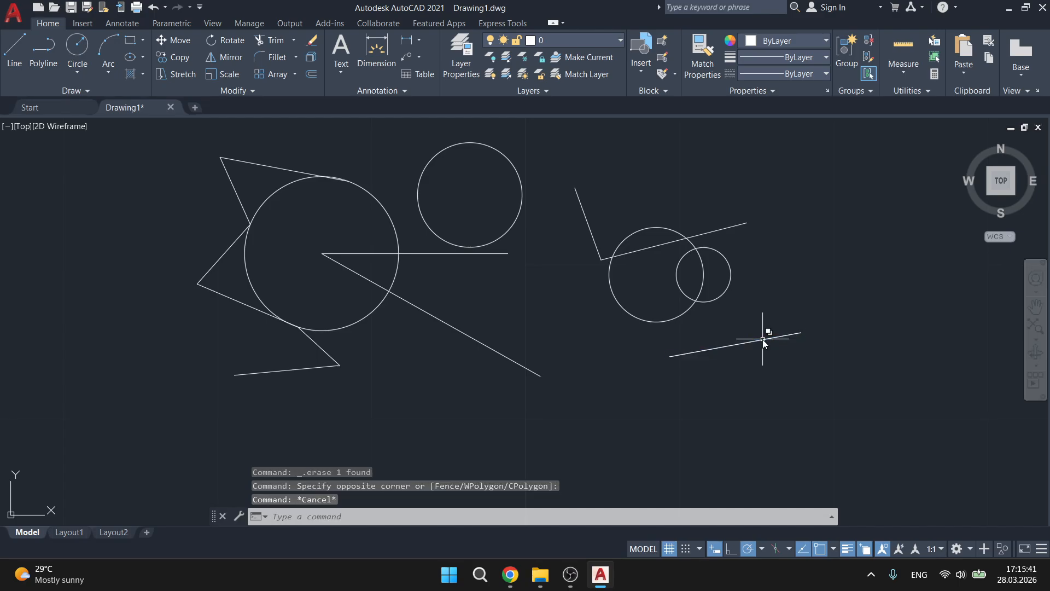
pyautogui.click(764, 340)
pyautogui.click(804, 387)
pyautogui.press('Delete')
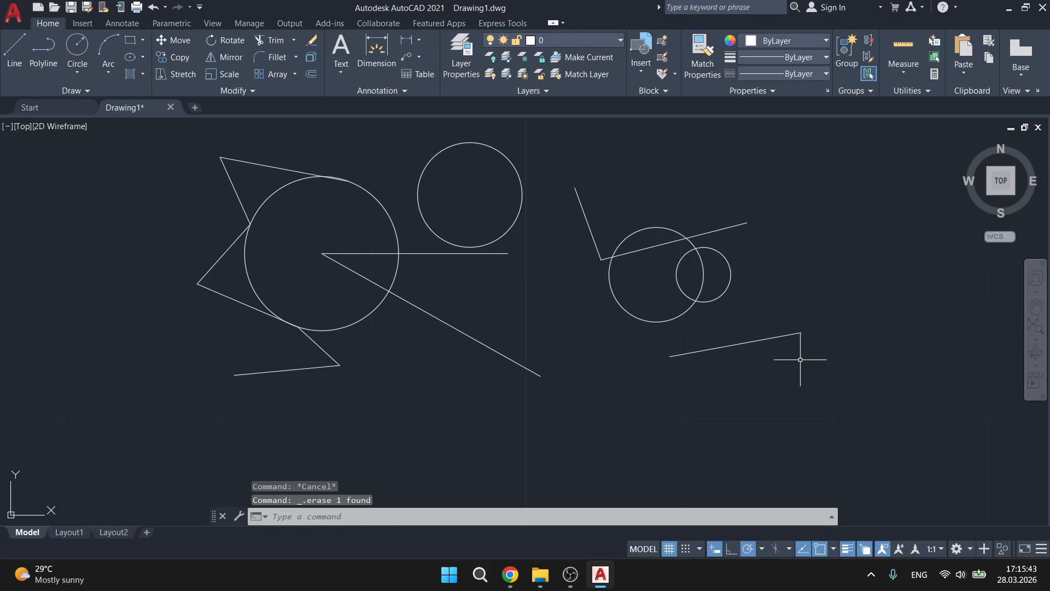
# Check the single line left at the former overlap by selecting it, and clear the selection
pyautogui.click(766, 335)
pyautogui.click(746, 343)
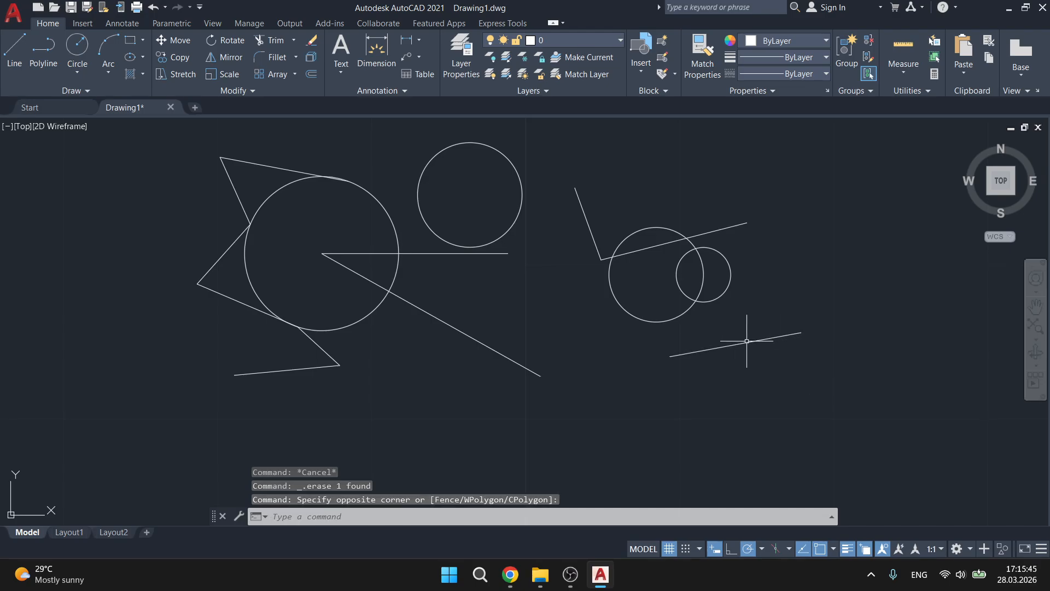
pyautogui.press('Escape')
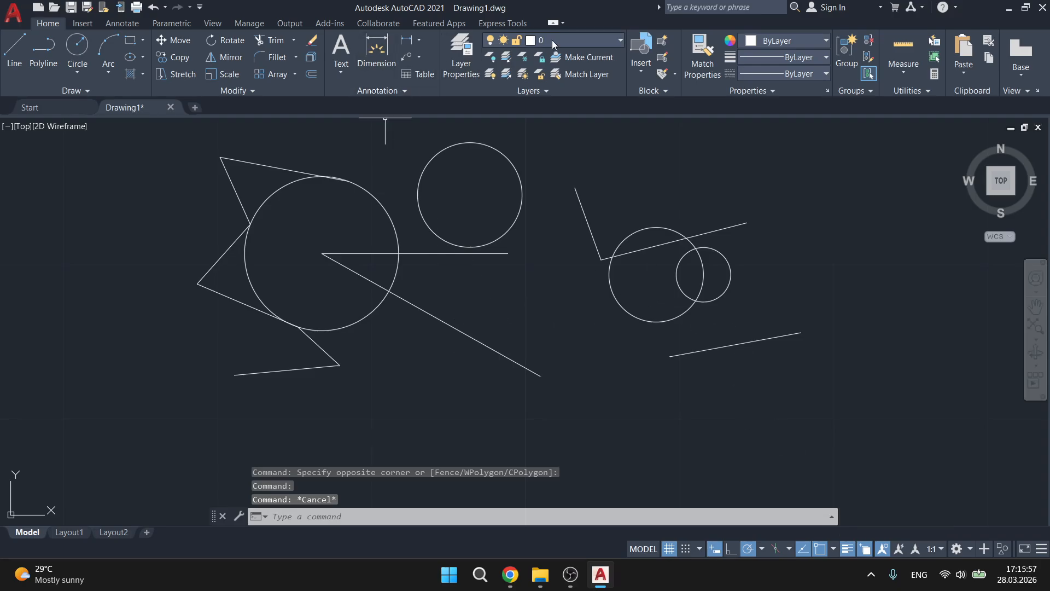
# Browse the available lineweights and set the current lineweight to 1.40 mm
pyautogui.click(779, 58)
pyautogui.scroll(-5, 776, 164)
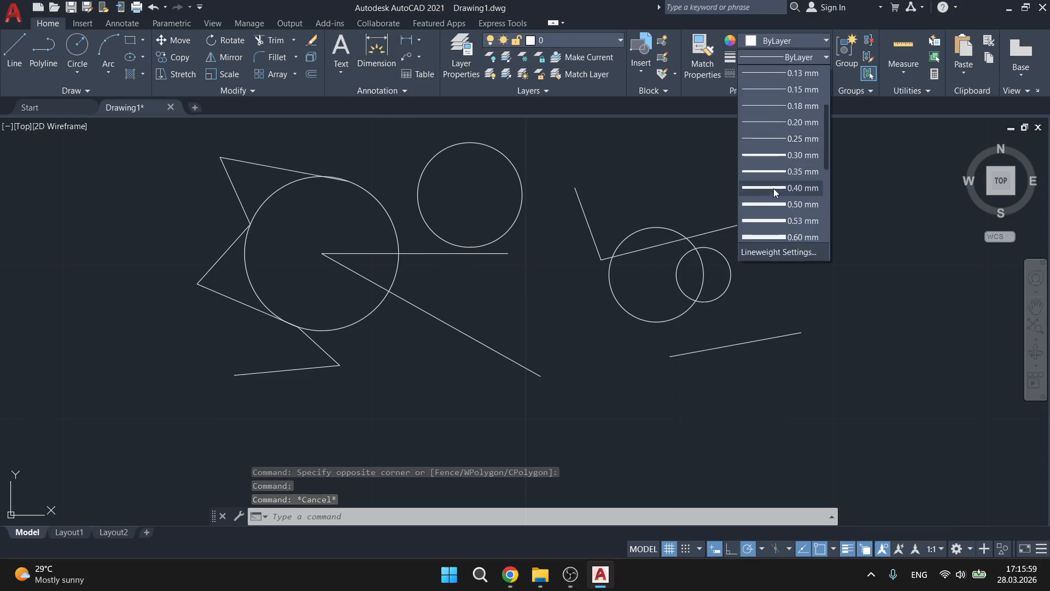
pyautogui.scroll(5, 772, 164)
pyautogui.scroll(-5, 766, 137)
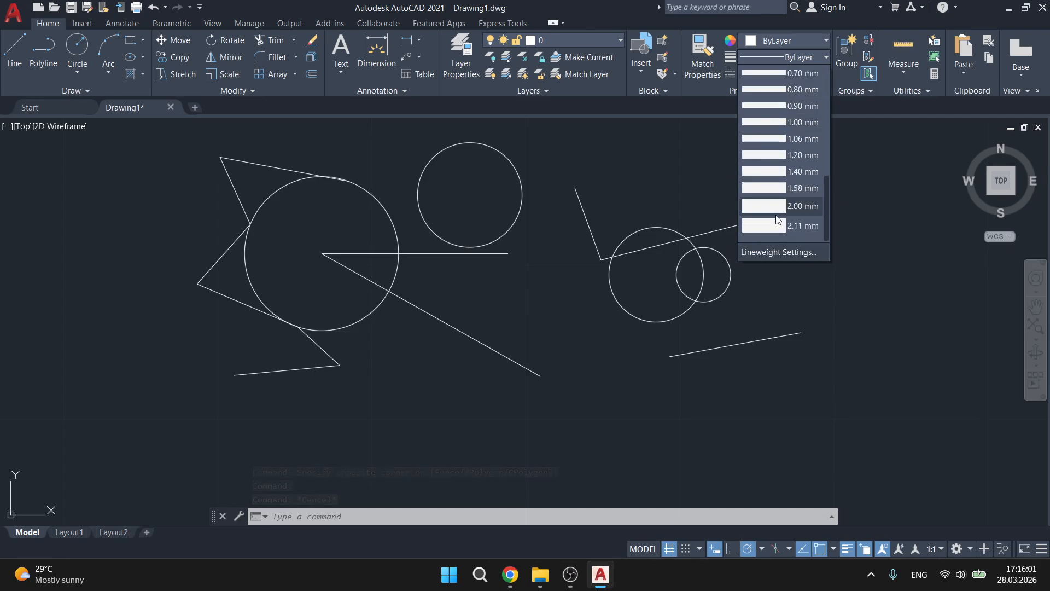
pyautogui.scroll(4, 766, 131)
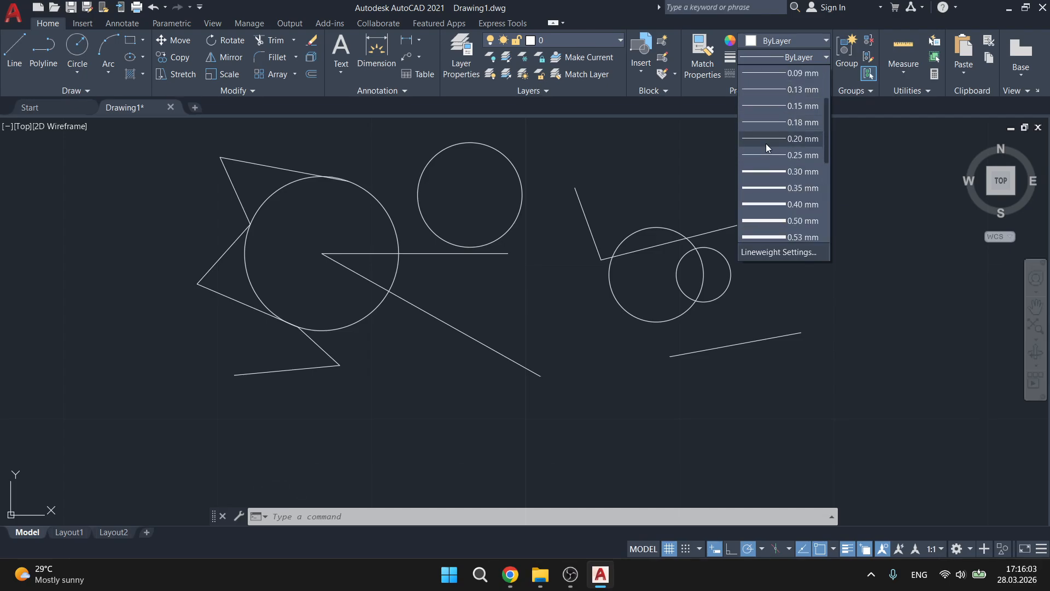
pyautogui.scroll(-4, 773, 202)
pyautogui.click(772, 171)
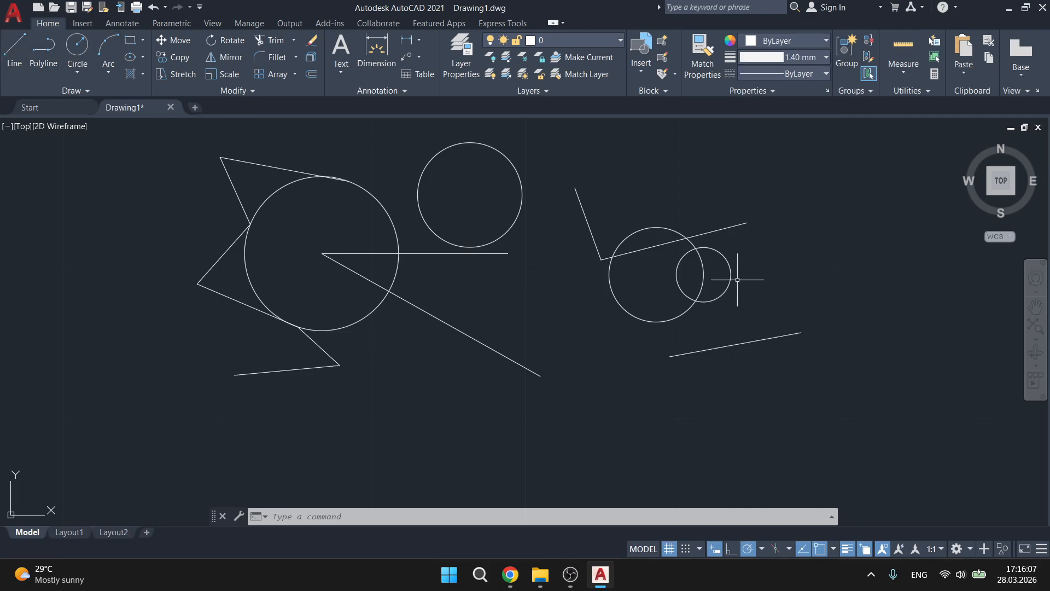
# Draw two connected thick lines right of and below the small circles, one descending steeply and one running back down to the left
pyautogui.click(818, 212)
pyautogui.click(859, 328)
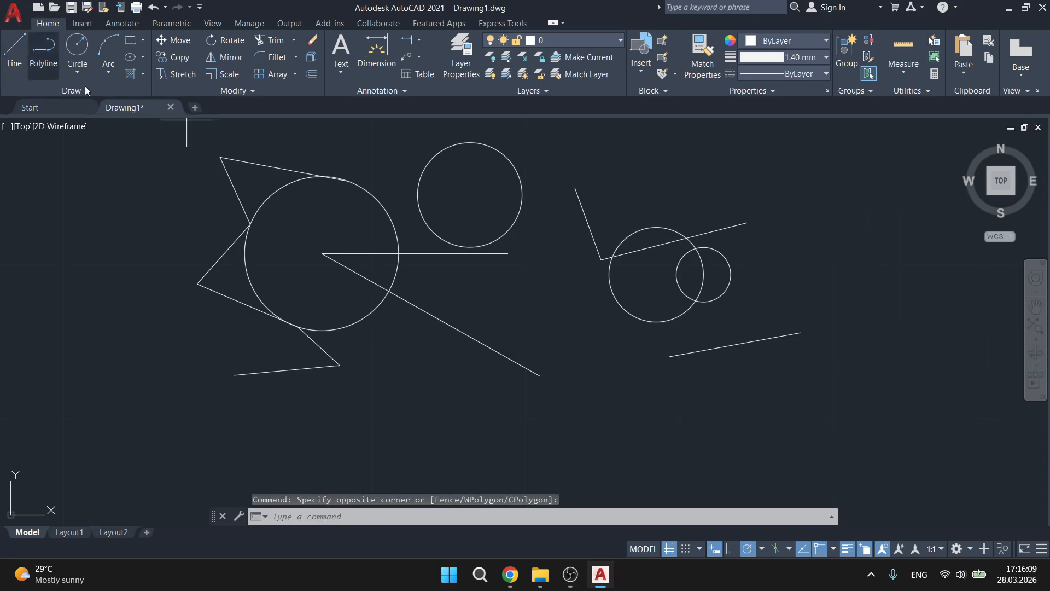
pyautogui.click(14, 52)
pyautogui.click(848, 188)
pyautogui.click(904, 368)
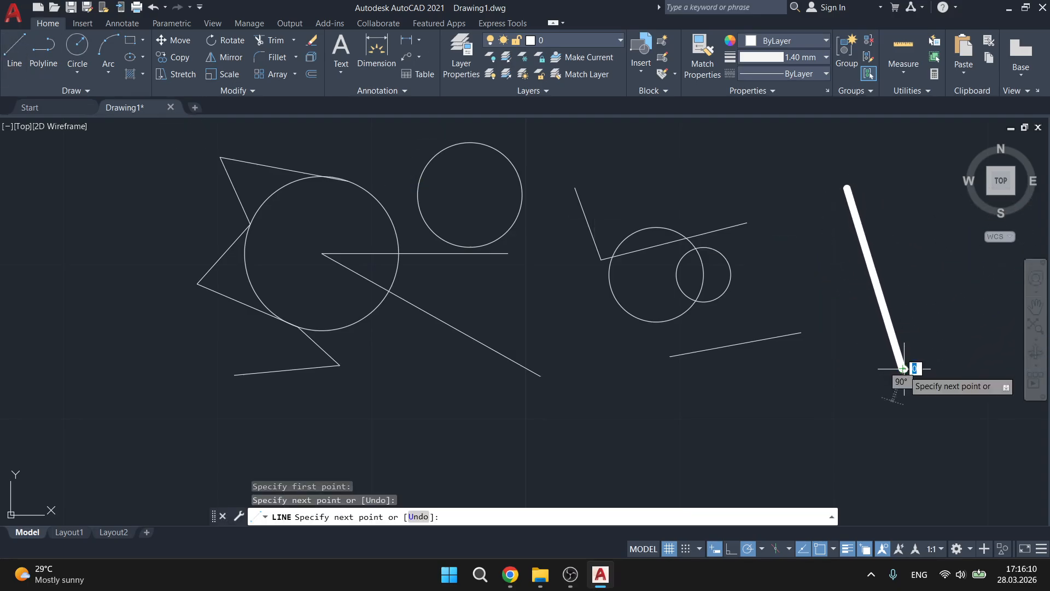
pyautogui.click(666, 415)
pyautogui.press('Escape')
# Select the thin line below the small circles with a crossing window and clear the selection
pyautogui.click(717, 358)
pyautogui.click(697, 334)
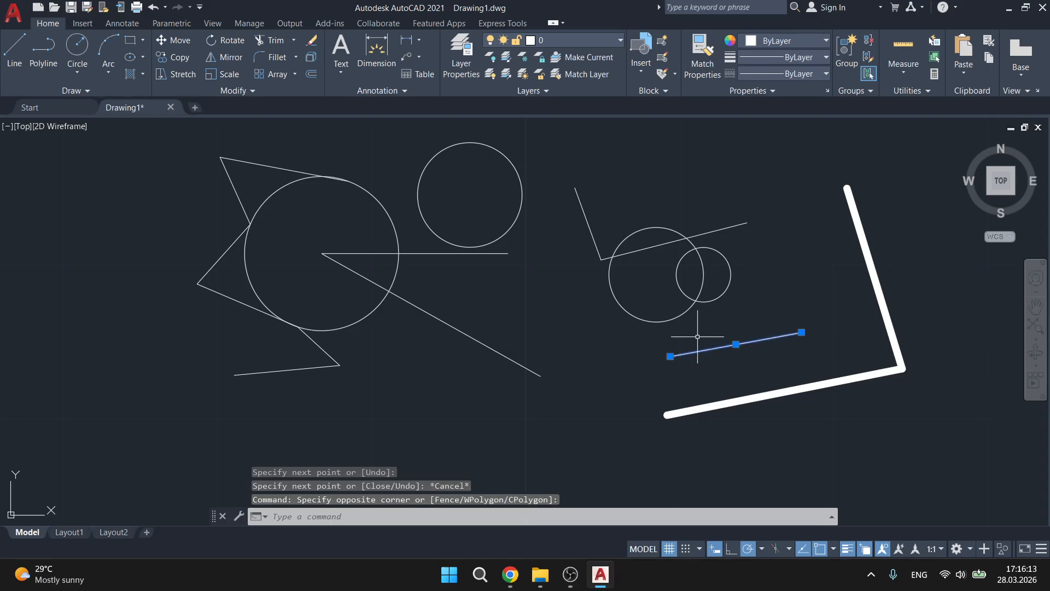
pyautogui.click(828, 404)
pyautogui.press('Escape')
# Select both thick lines and set their lineweight to 0.90 mm
pyautogui.click(892, 401)
pyautogui.click(815, 293)
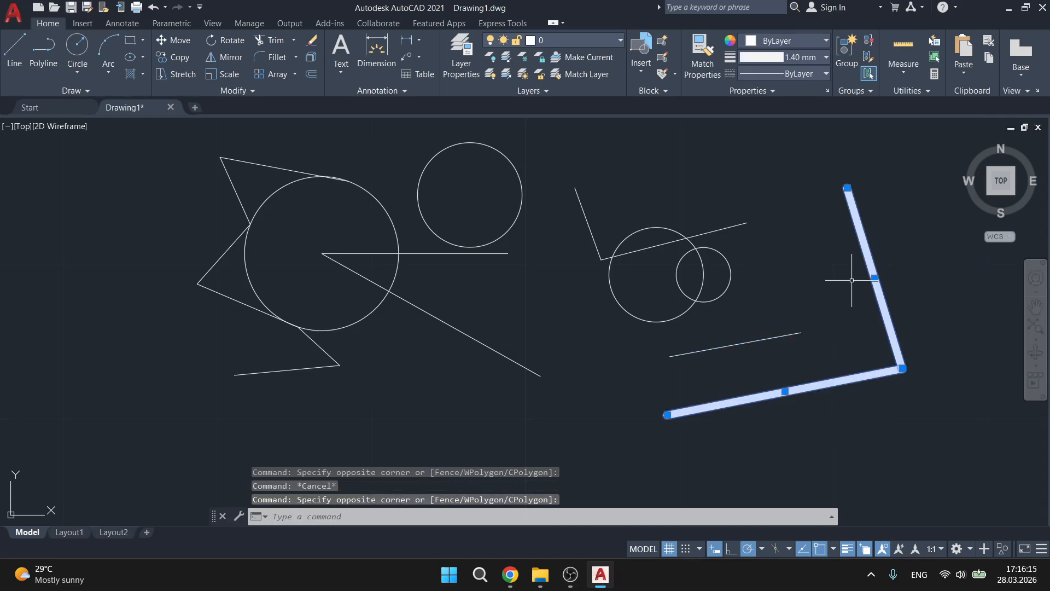
pyautogui.click(826, 59)
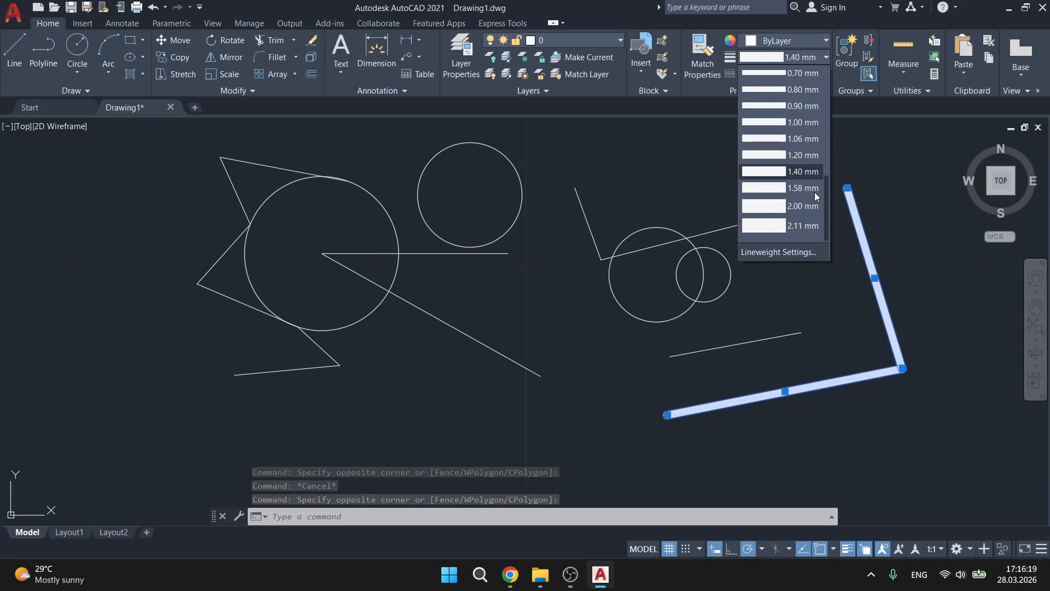
pyautogui.click(800, 106)
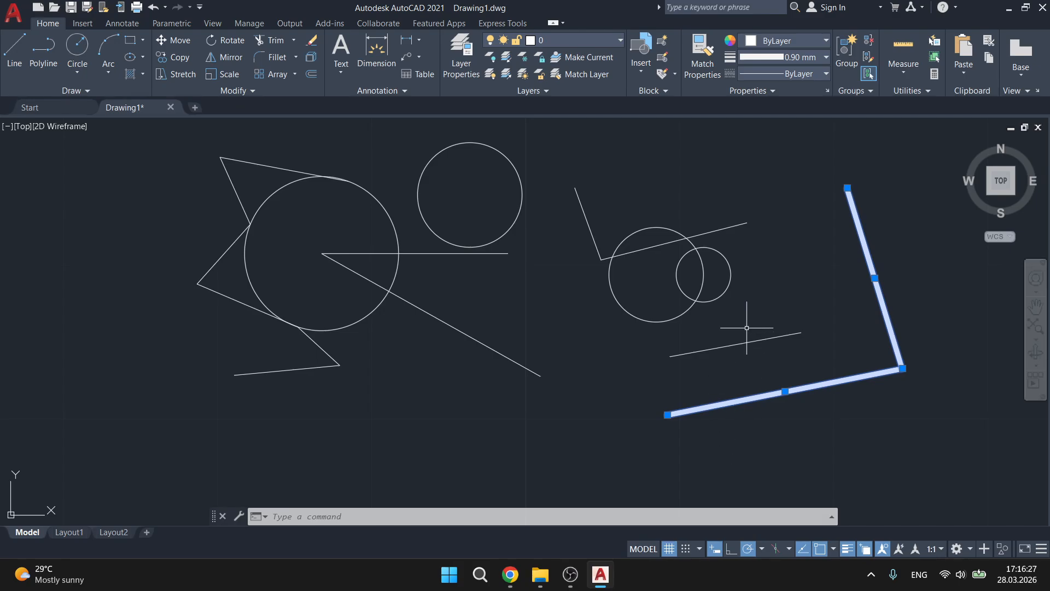
pyautogui.scroll(-15, 867, 340)
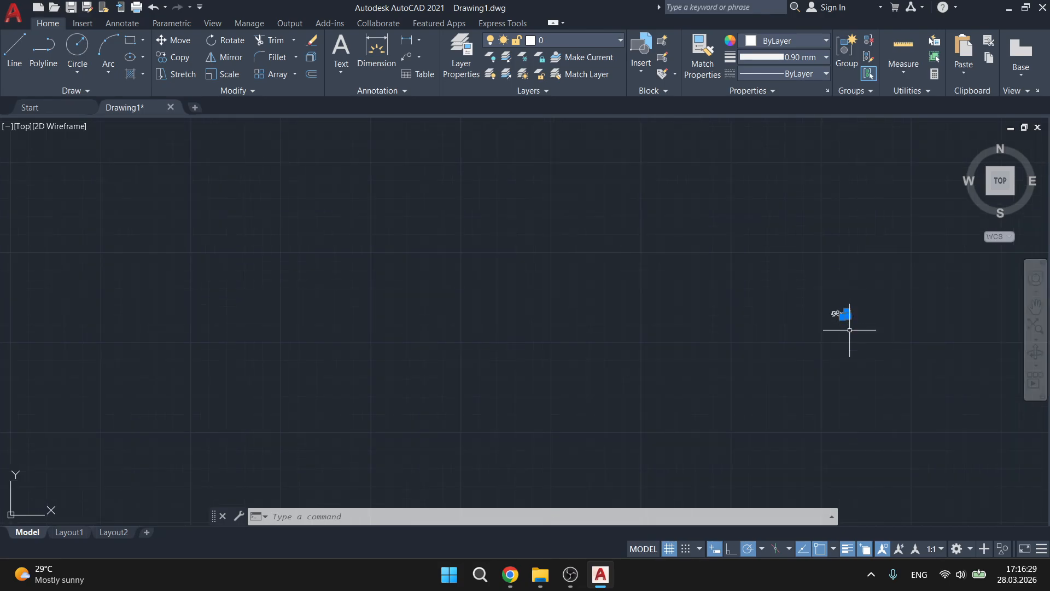
# Clear the selection of the two thick lines and turn off the lineweight display
pyautogui.scroll(11, 851, 329)
pyautogui.click(849, 276)
pyautogui.press('Escape')
pyautogui.scroll(-3, 794, 227)
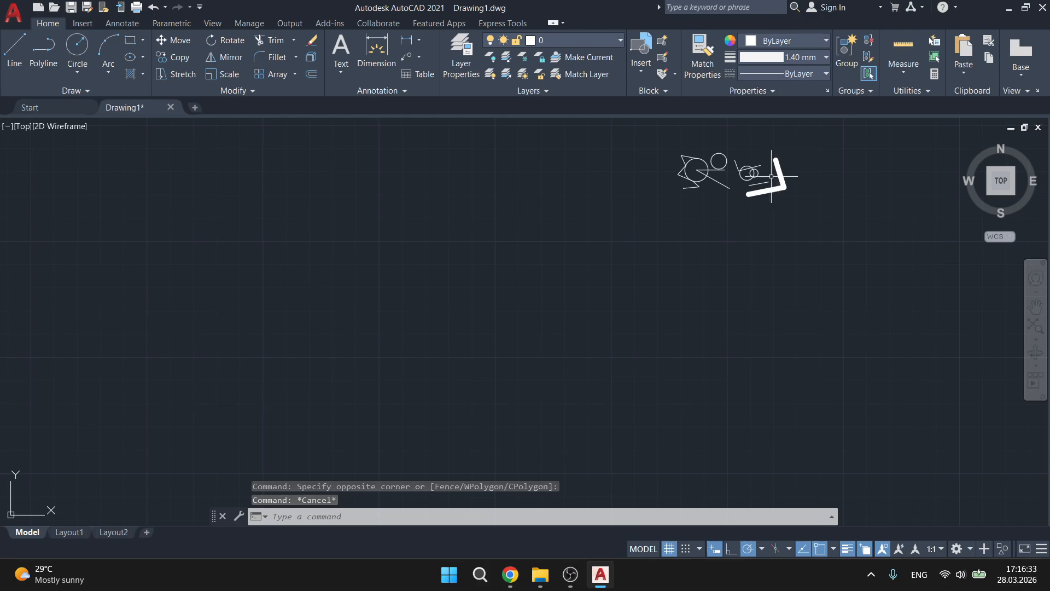
pyautogui.scroll(2, 798, 156)
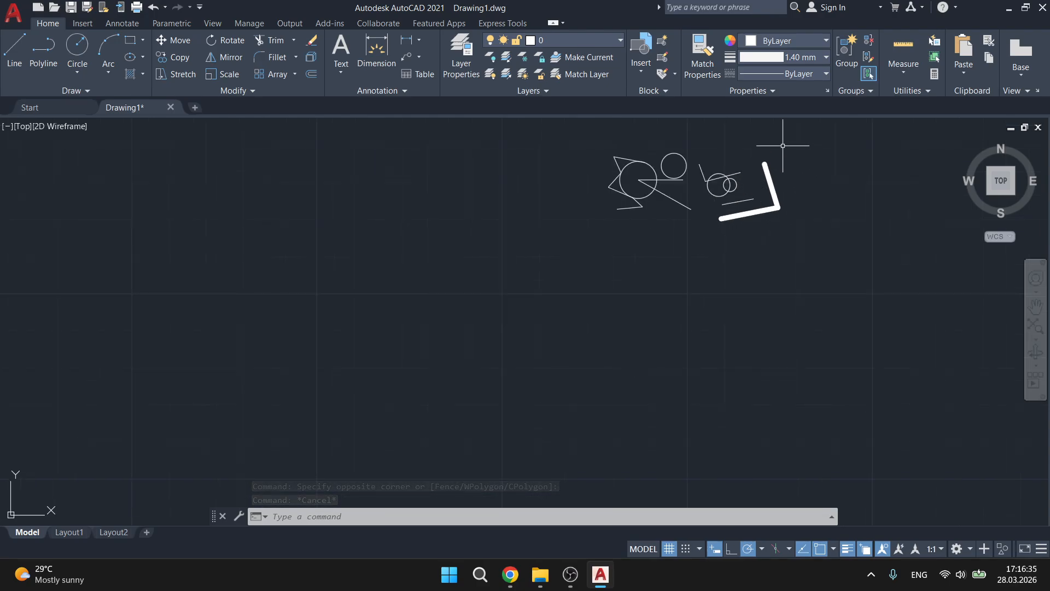
pyautogui.scroll(2, 766, 180)
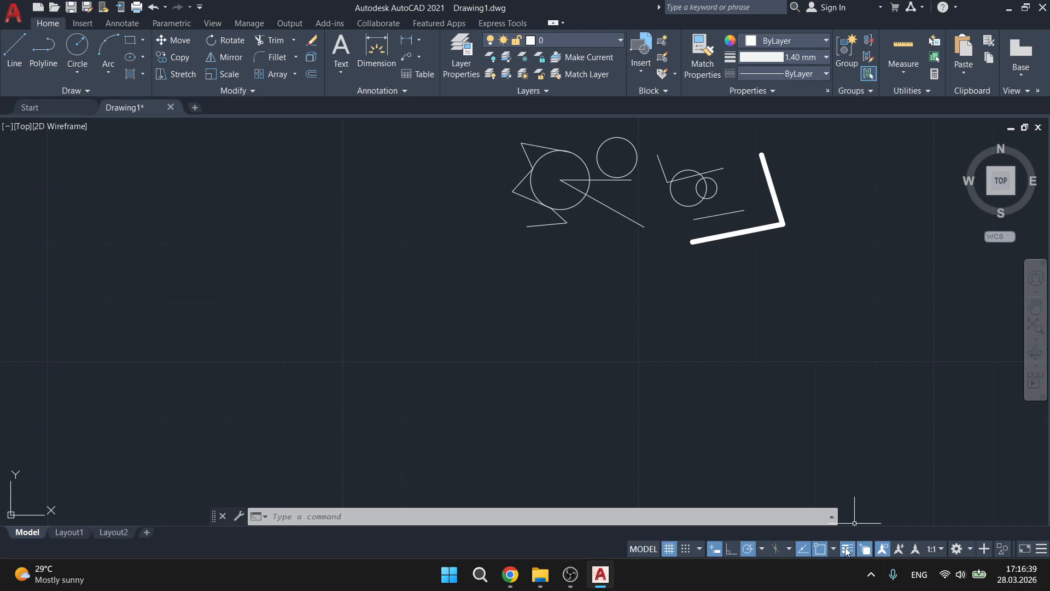
pyautogui.scroll(4, 749, 225)
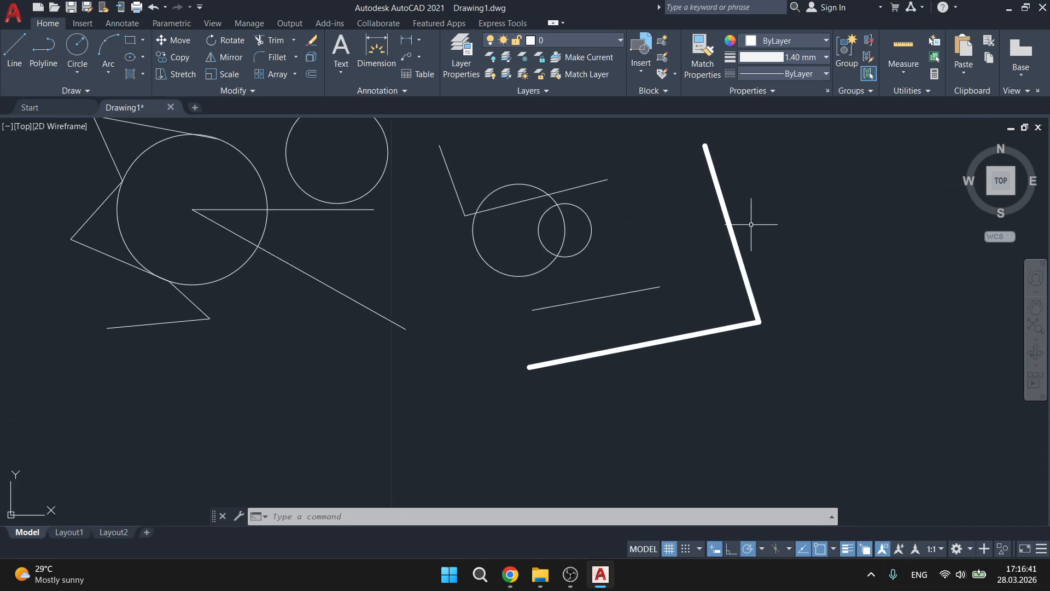
pyautogui.click(847, 550)
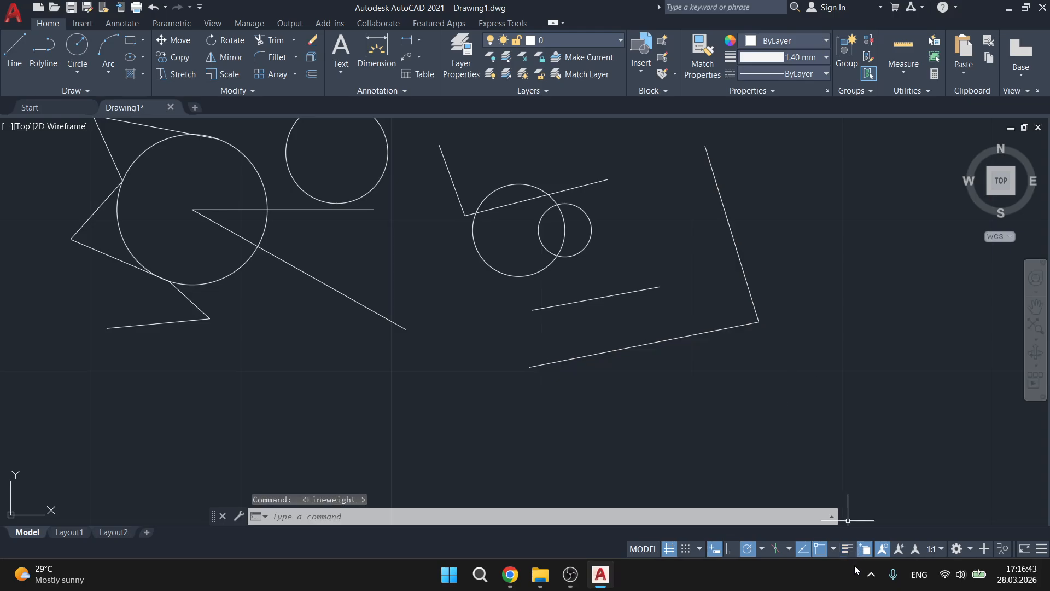
# Select the two connected lines right of and below the small circles with crossing windows
pyautogui.click(750, 210)
pyautogui.click(714, 263)
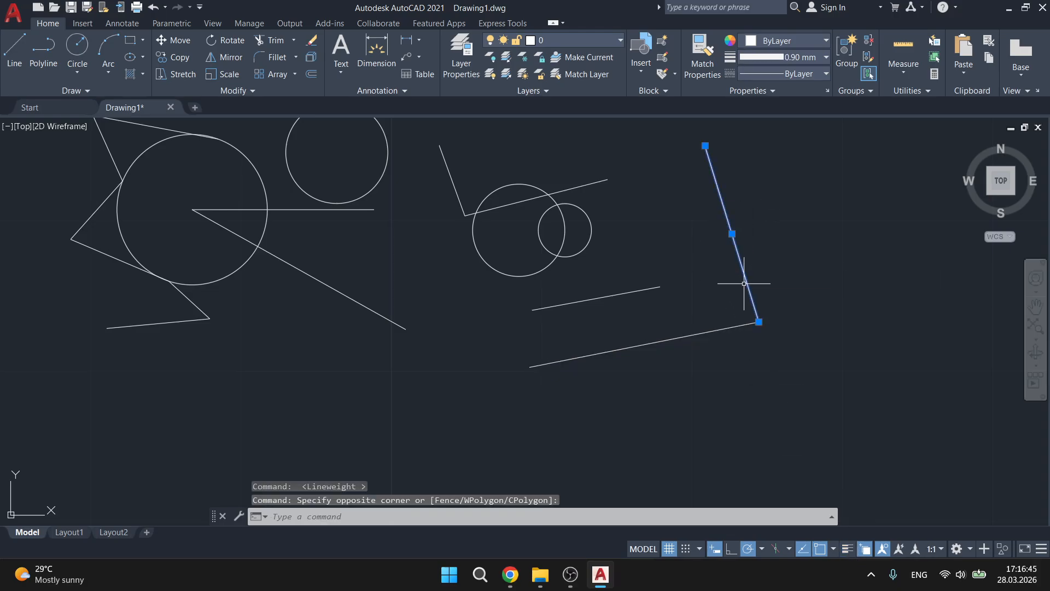
pyautogui.click(731, 377)
pyautogui.click(703, 308)
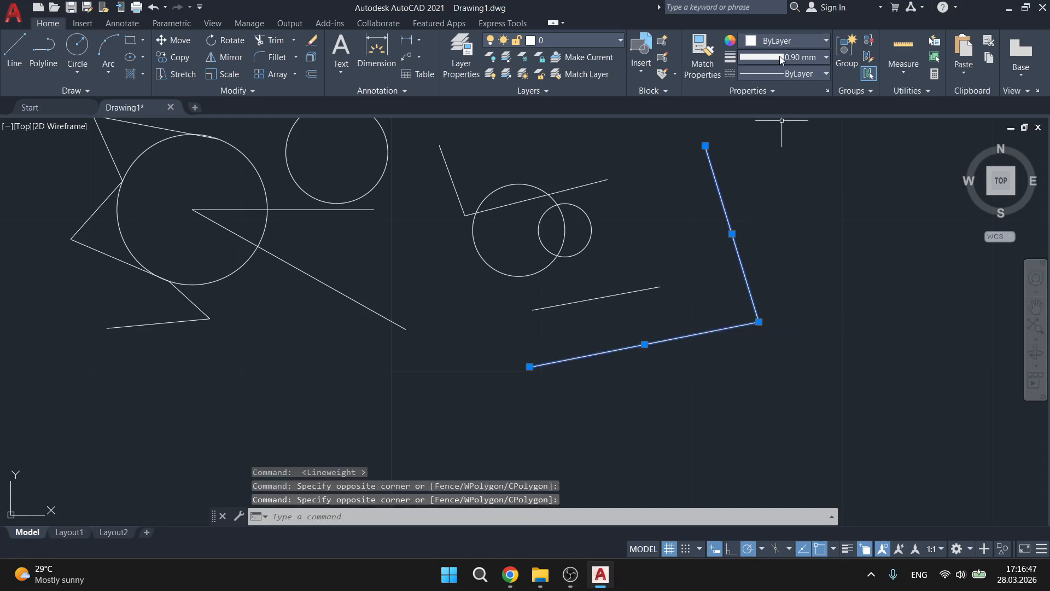
pyautogui.click(764, 262)
pyautogui.click(711, 345)
pyautogui.click(812, 405)
pyautogui.click(725, 210)
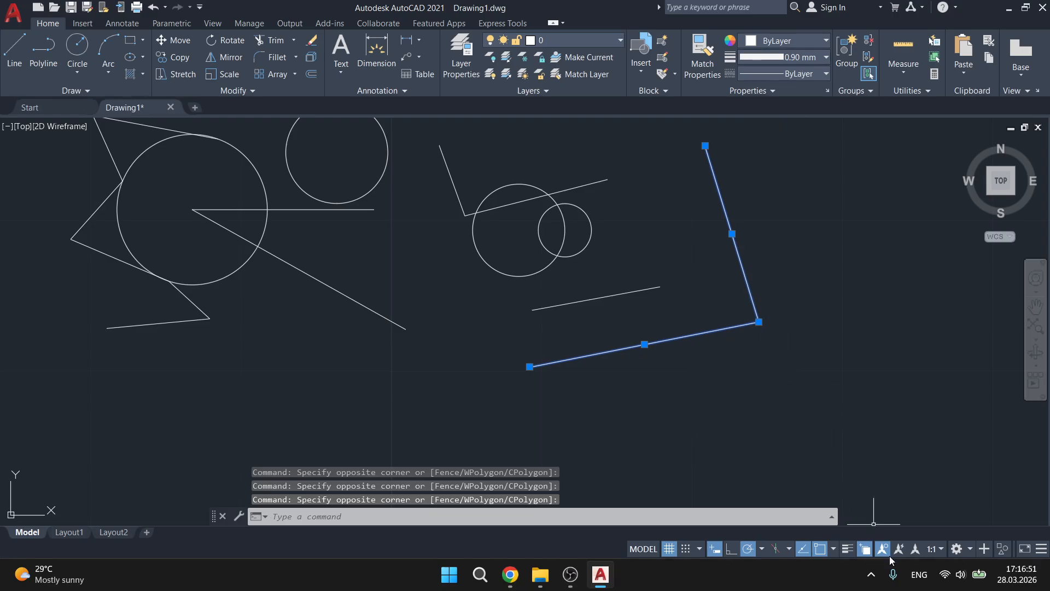
# Toggle the lineweight display on and off for the two selected lines and clear the selection
pyautogui.click(846, 550)
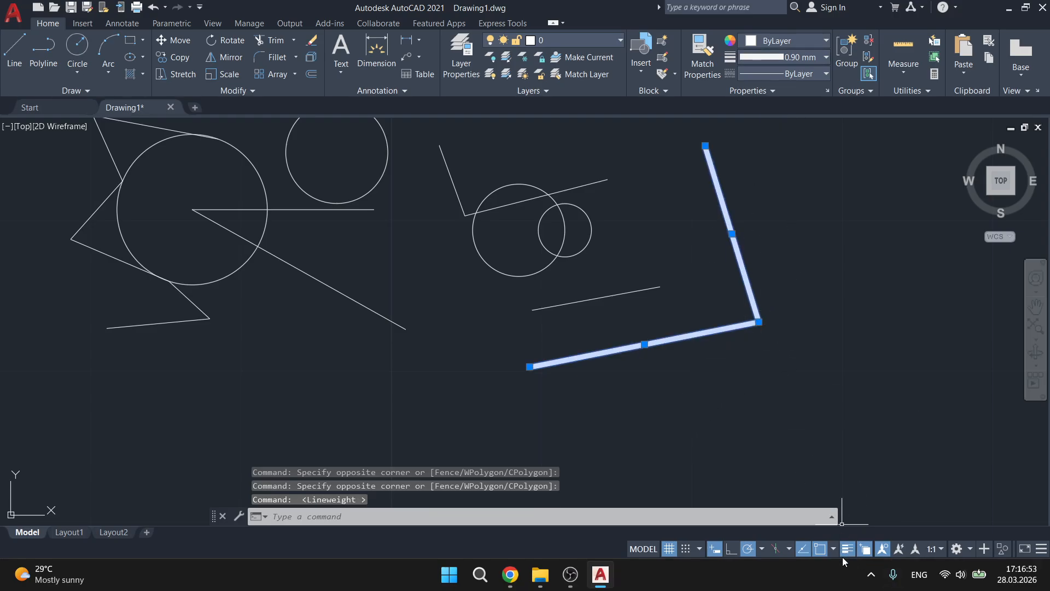
pyautogui.click(849, 551)
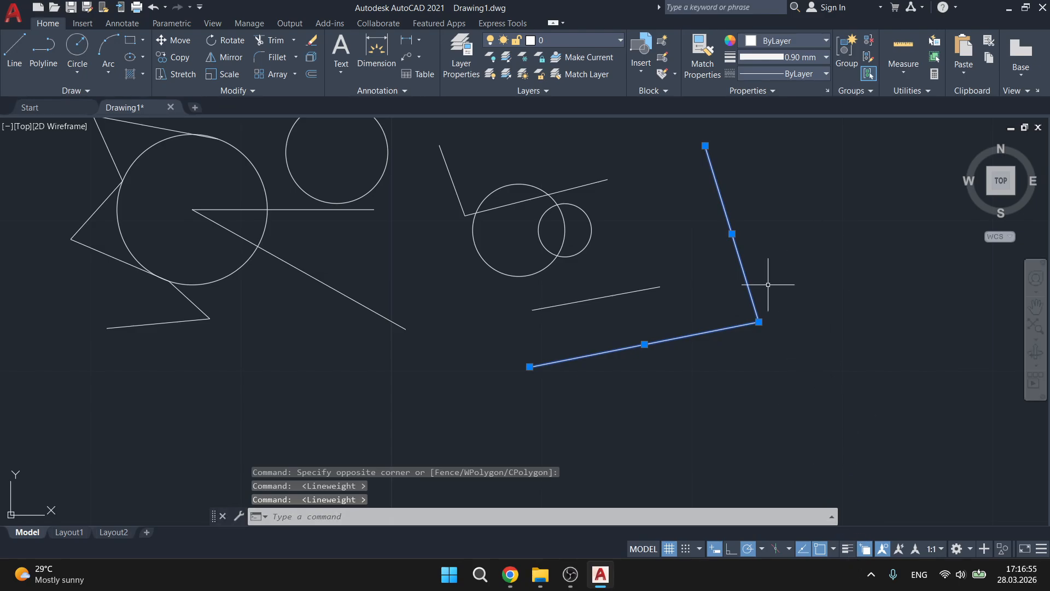
pyautogui.click(825, 271)
pyautogui.press('Escape')
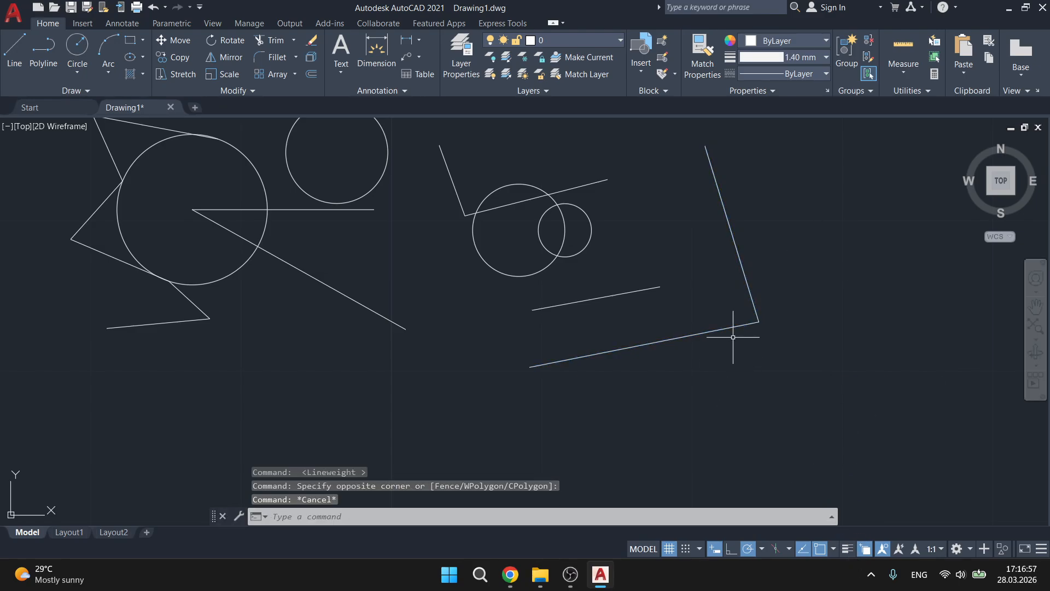
pyautogui.scroll(-4, 727, 302)
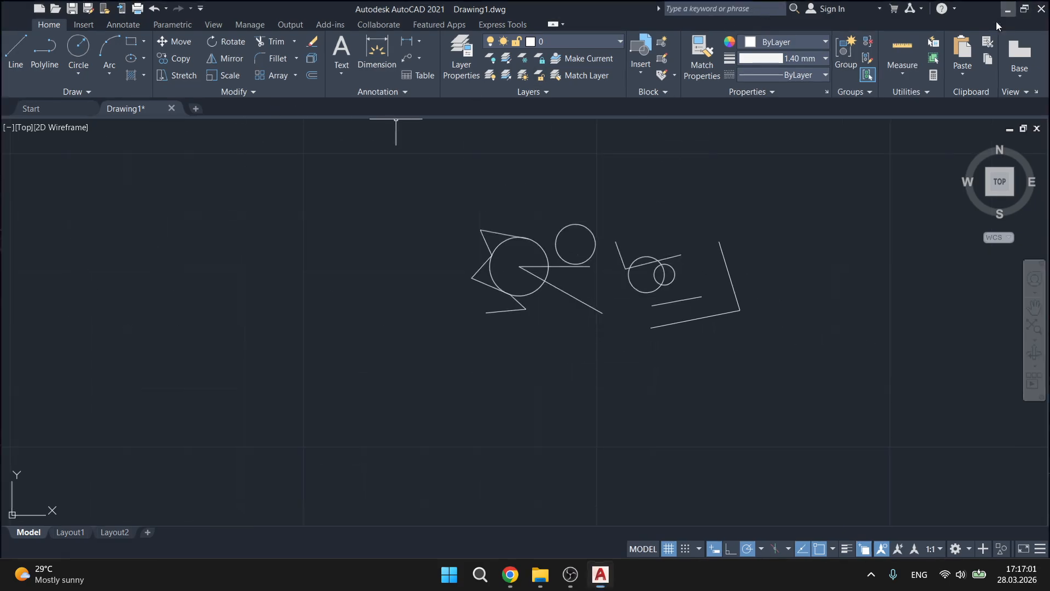
# Switch to the desktop to review the lesson outline and its Options settings topics, and return to AutoCAD
pyautogui.click(1009, 7)
pyautogui.moveTo(367, 92); pyautogui.dragTo(682, 250)
pyautogui.moveTo(675, 263); pyautogui.dragTo(711, 255)
pyautogui.moveTo(729, 81); pyautogui.dragTo(1043, 210)
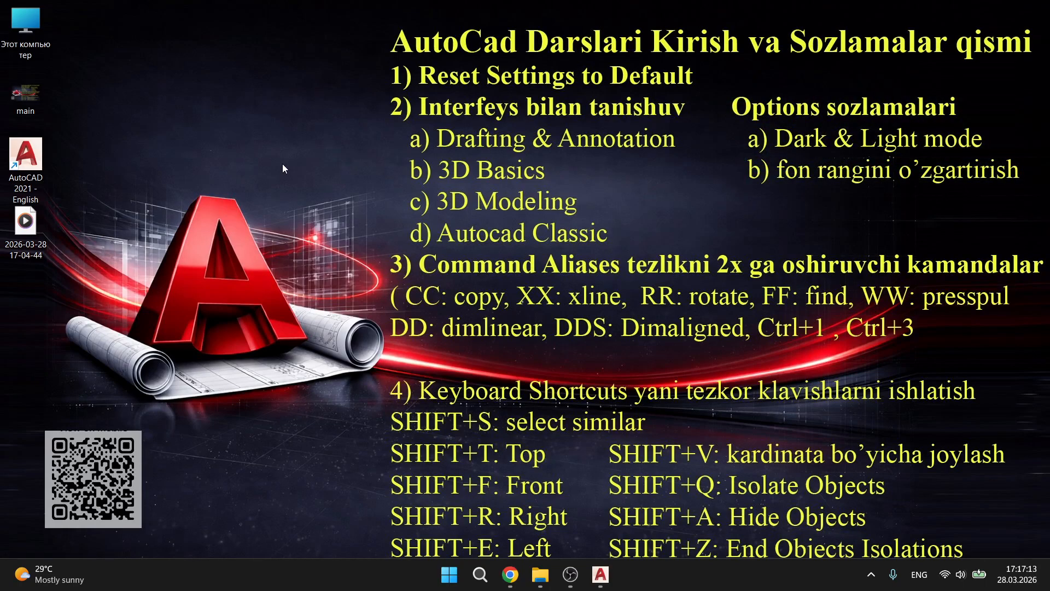
pyautogui.press('super+d')
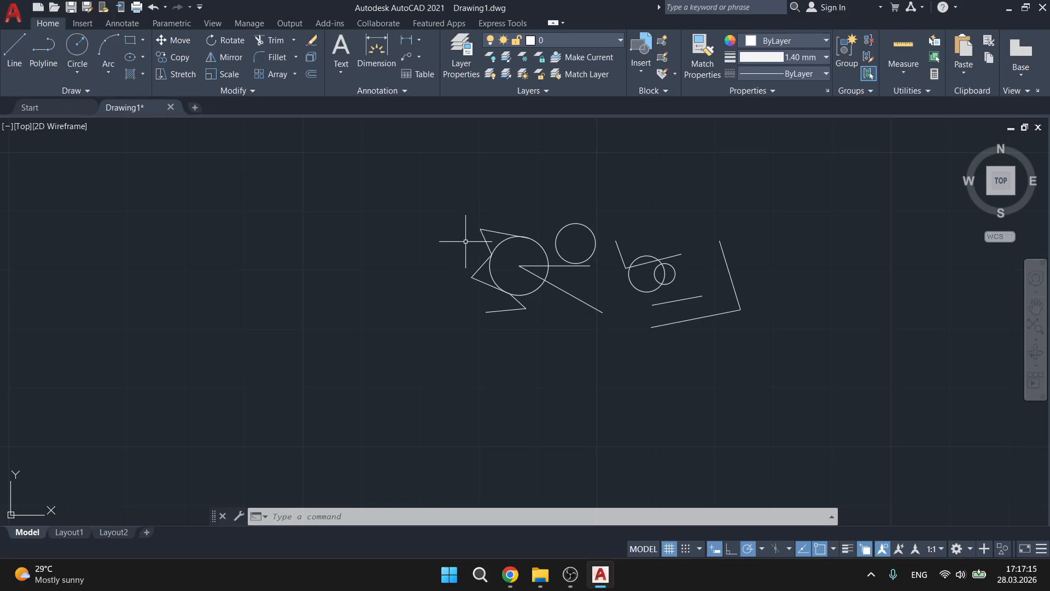
# Start the OPTIONS command and bring up the Display settings
pyautogui.press('Escape')
pyautogui.press('Escape')
pyautogui.write('OP')
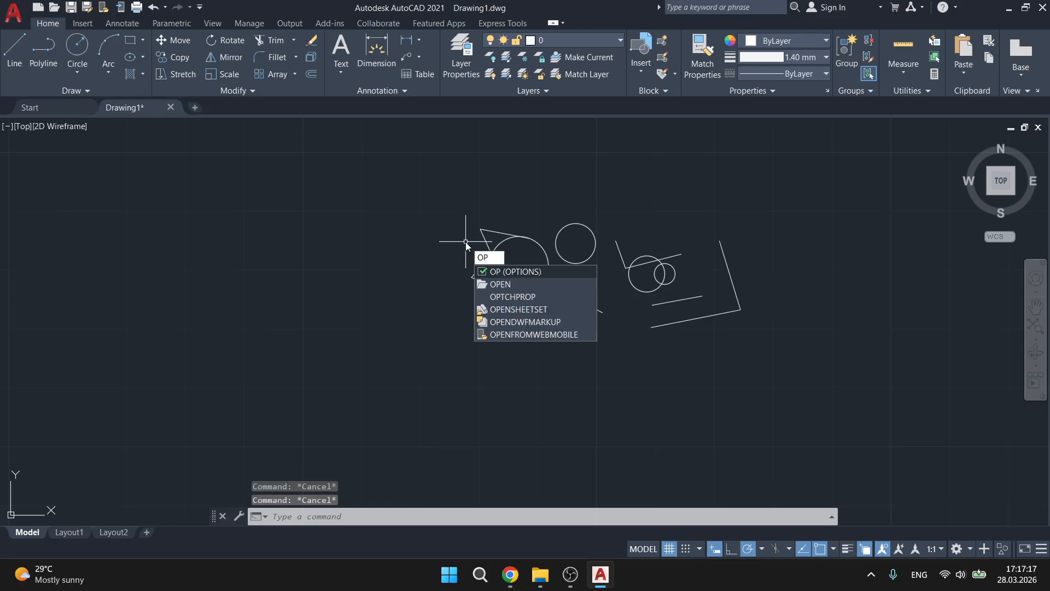
pyautogui.click(524, 272)
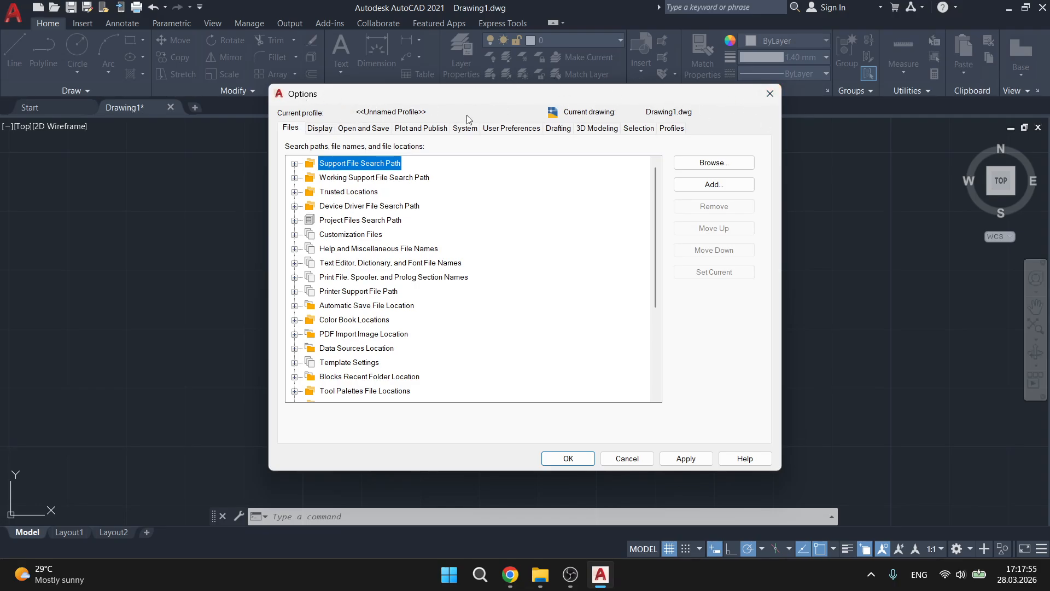
pyautogui.click(317, 129)
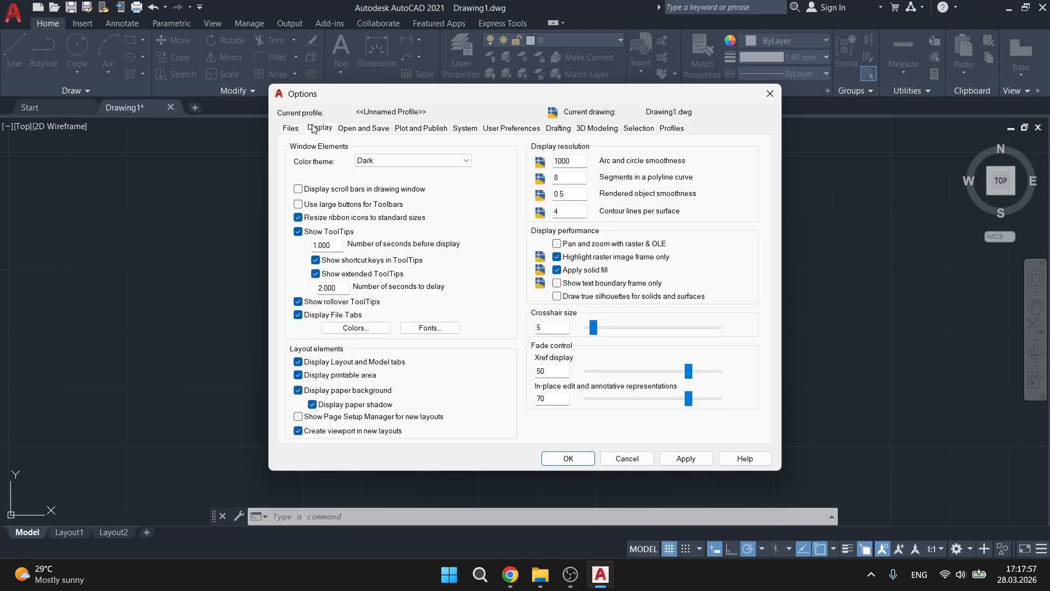
# Set the color theme to Light, move the Options dialog aside to uncover the drawing, and apply the theme
pyautogui.click(365, 164)
pyautogui.click(391, 160)
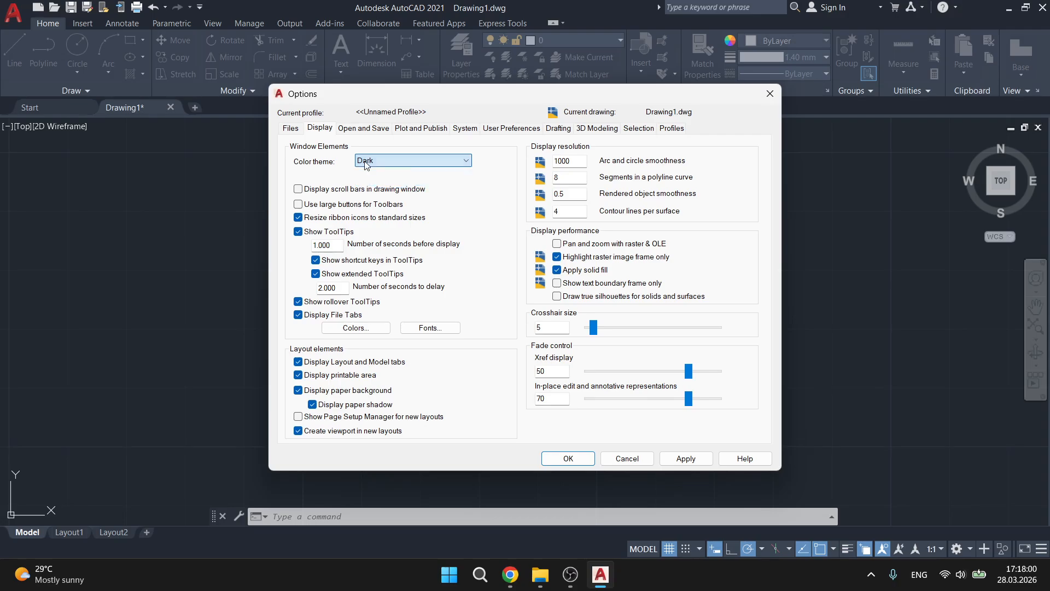
pyautogui.click(400, 160)
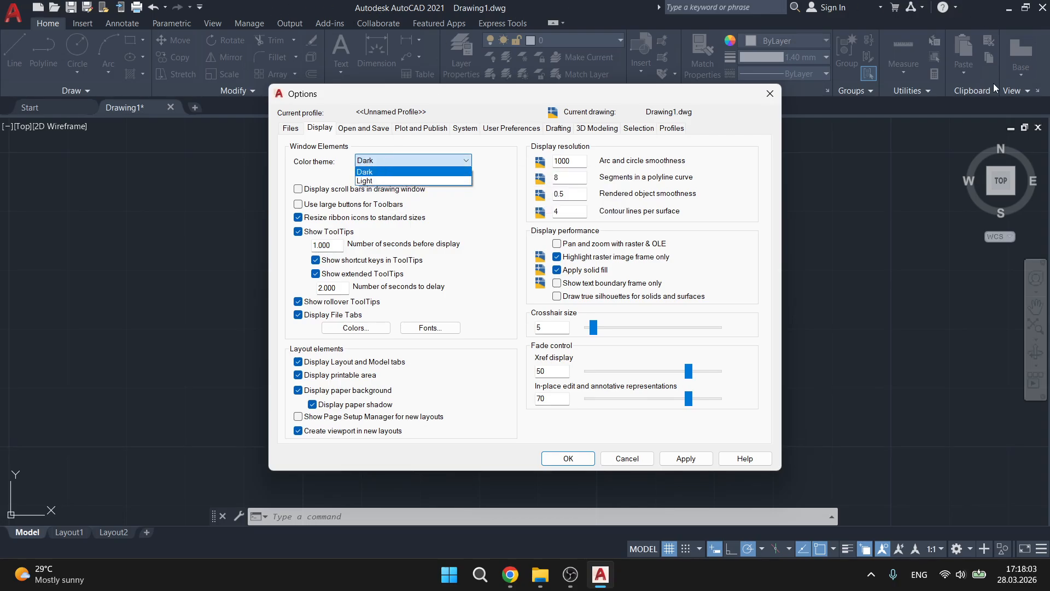
pyautogui.click(363, 181)
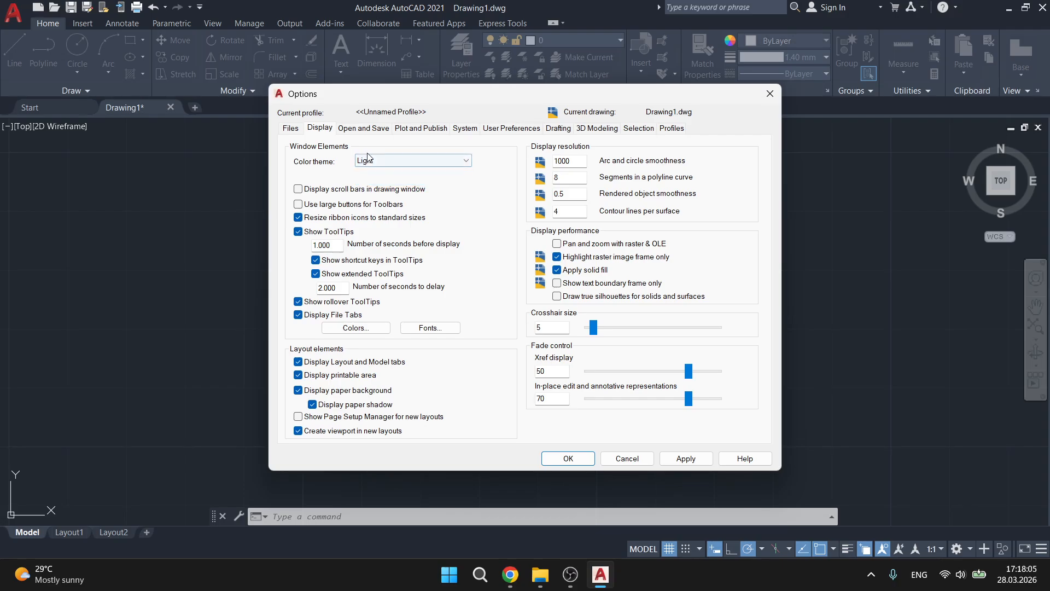
pyautogui.moveTo(432, 93); pyautogui.dragTo(209, 80)
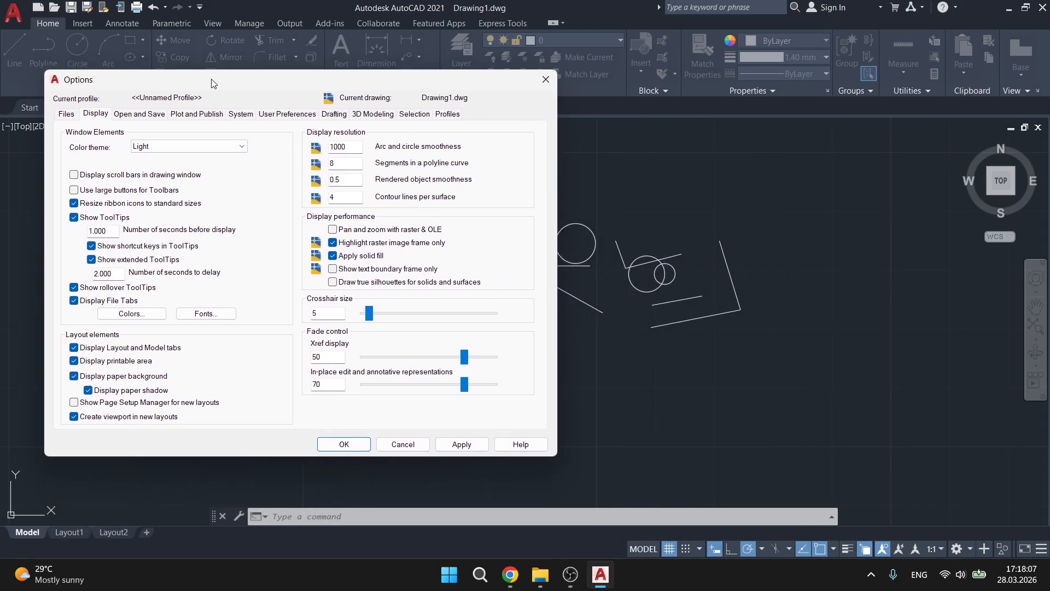
pyautogui.click(145, 149)
pyautogui.click(146, 146)
pyautogui.click(144, 146)
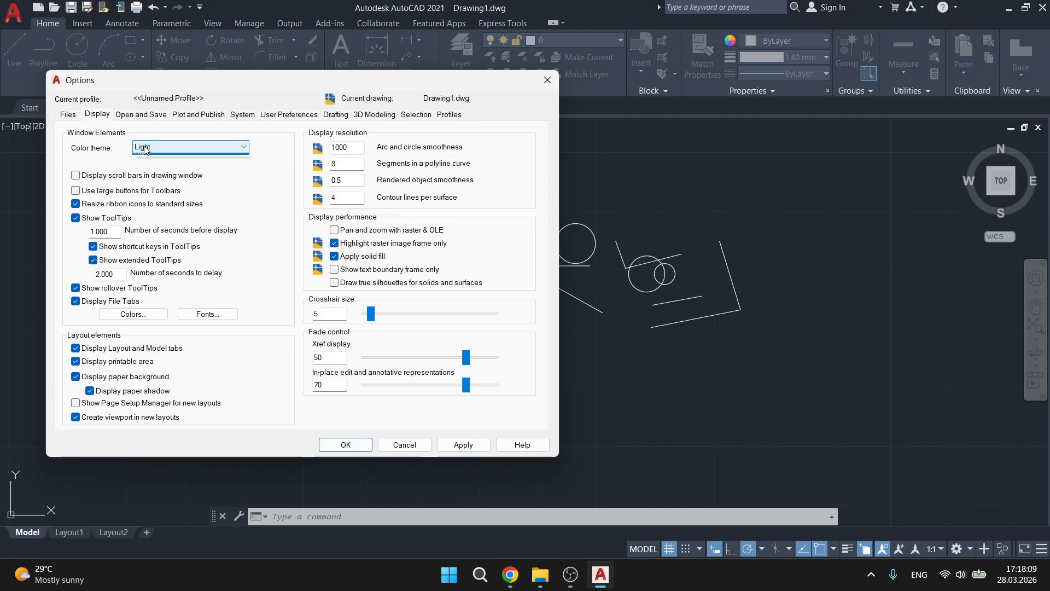
pyautogui.click(140, 159)
pyautogui.click(160, 146)
pyautogui.click(143, 160)
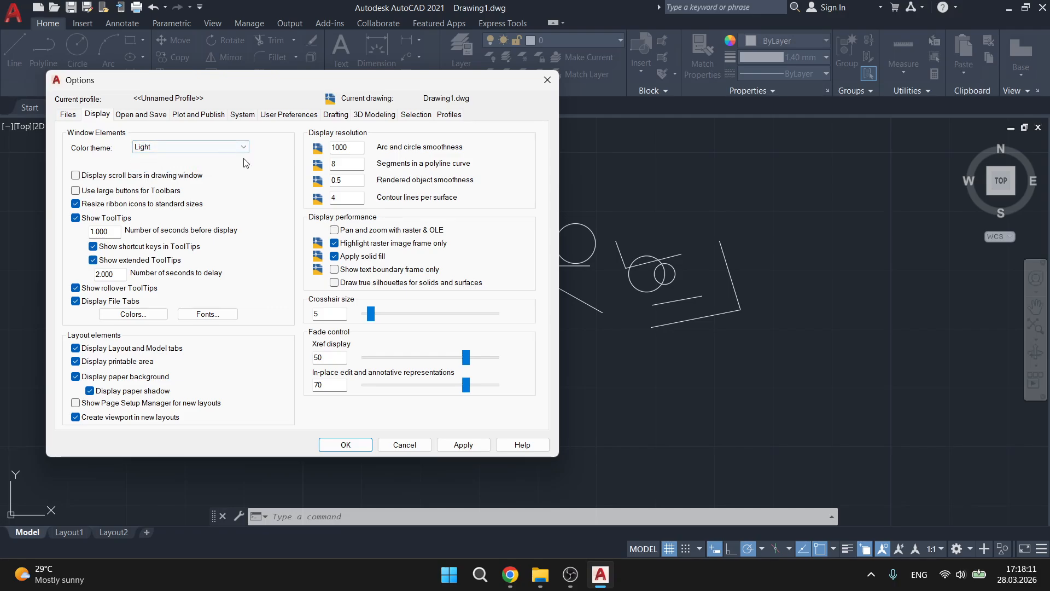
pyautogui.click(464, 444)
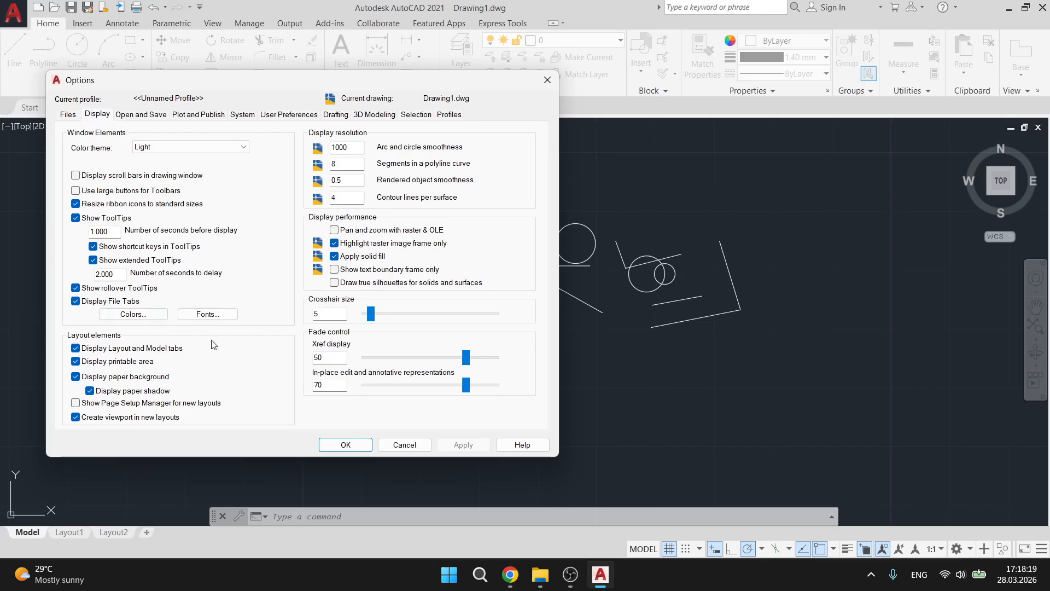
# Set the color theme to Dark and confirm the Options dialog
pyautogui.click(159, 146)
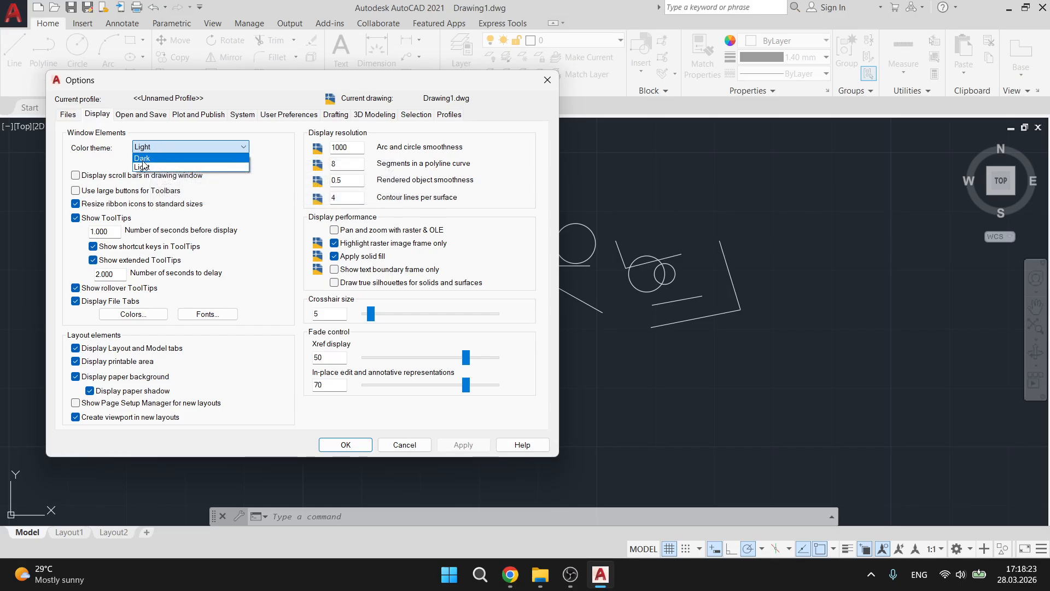
pyautogui.click(151, 158)
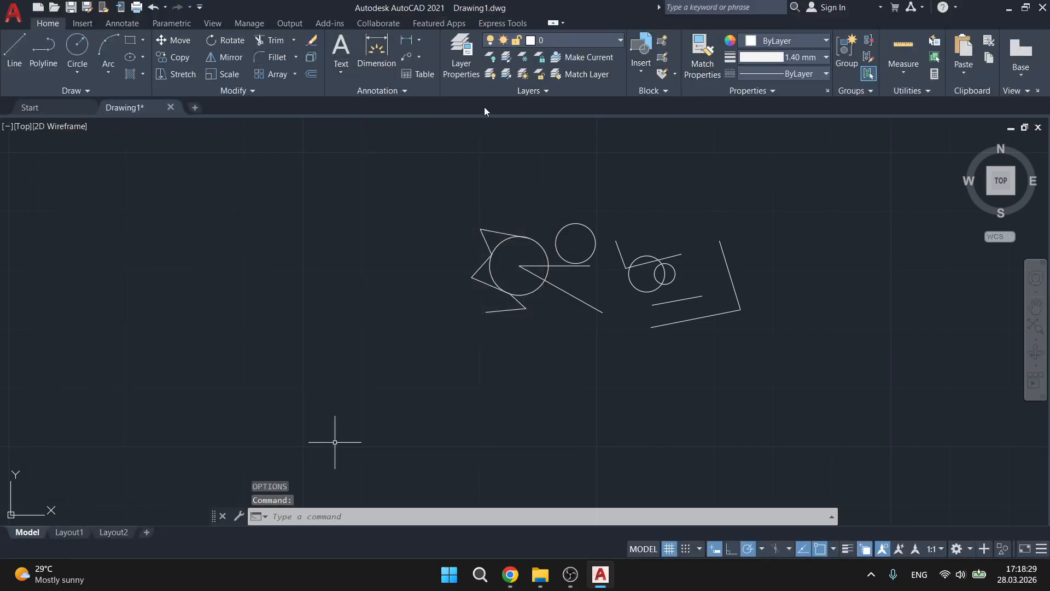
# Reopen the Options dialog, choose the Light color theme again and apply it
pyautogui.write('options')
pyautogui.press('Return')
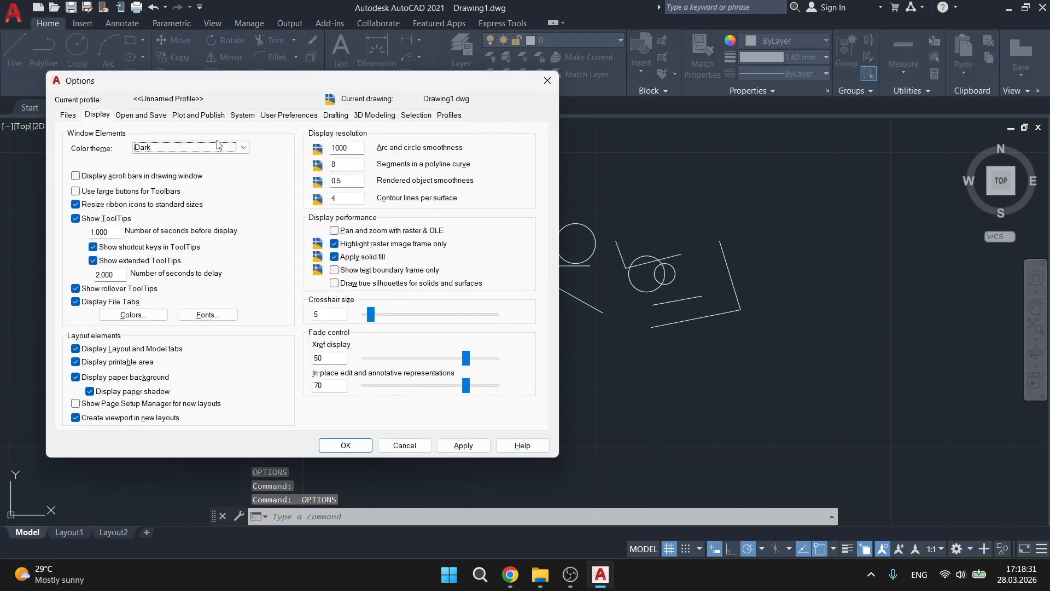
pyautogui.click(165, 149)
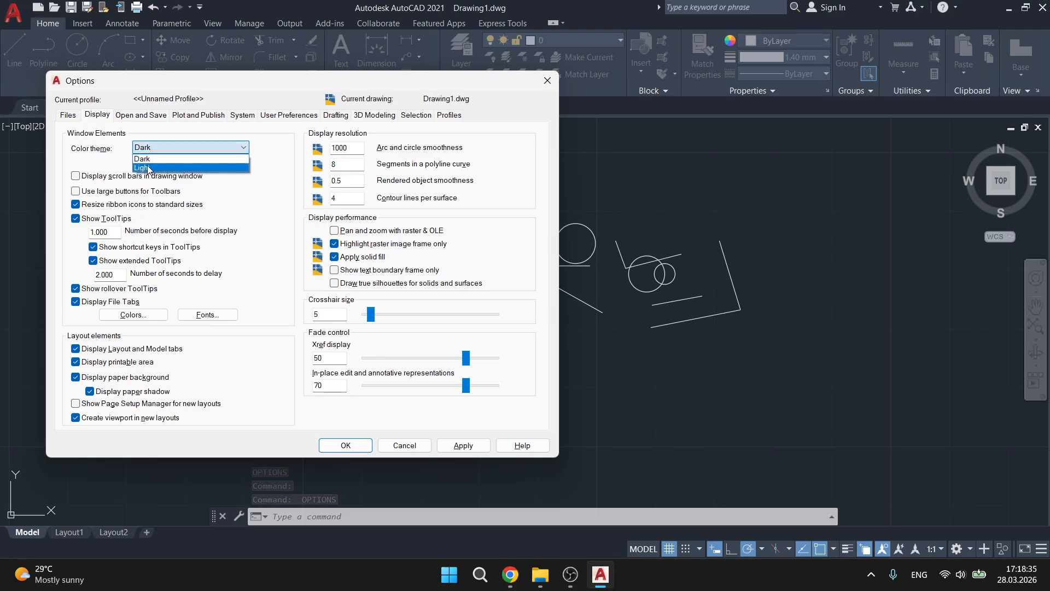
pyautogui.click(164, 167)
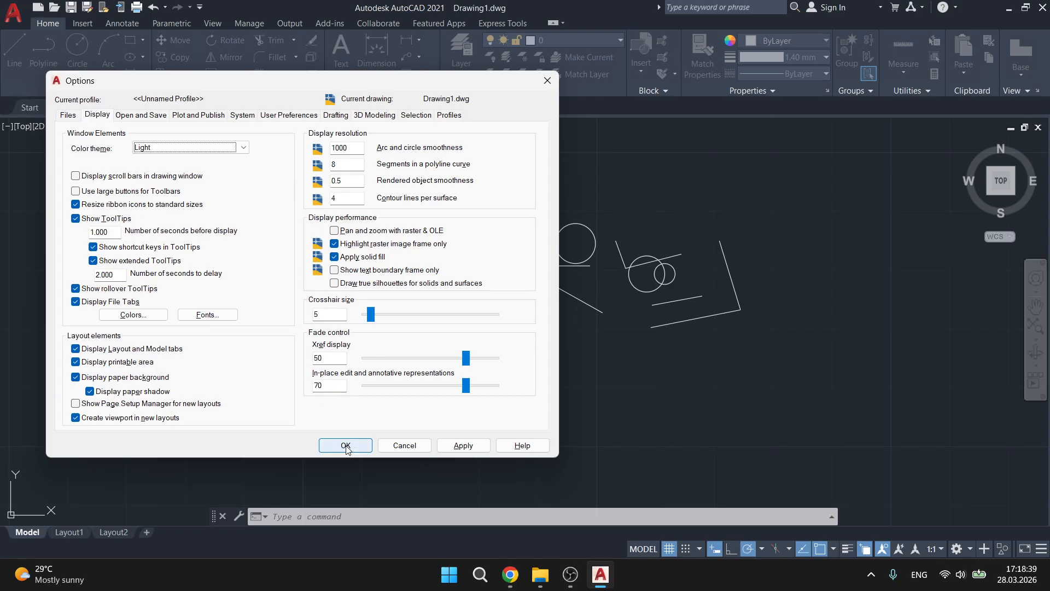
pyautogui.click(465, 446)
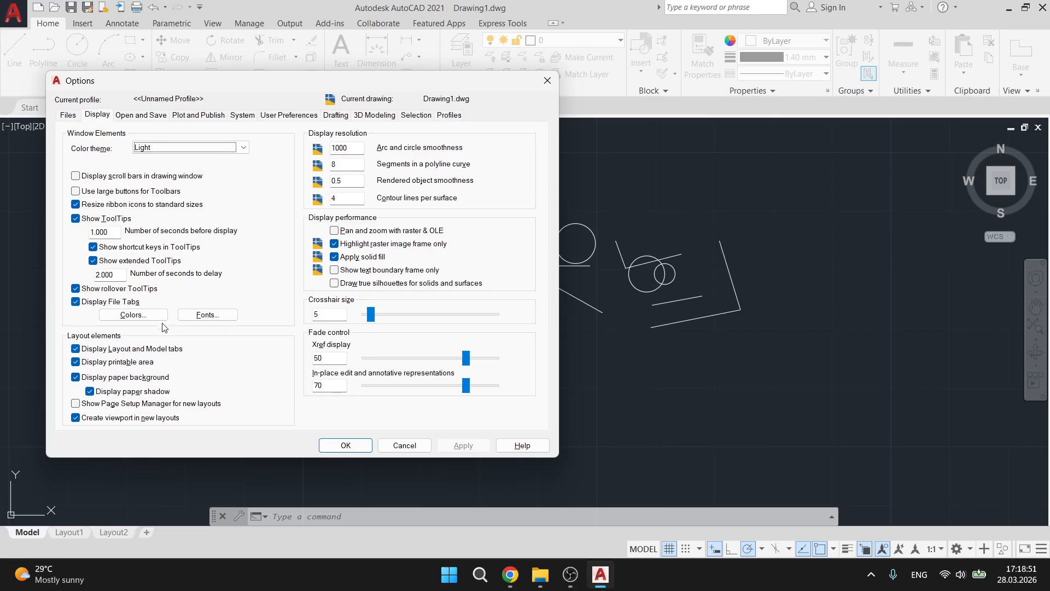
# Set the uniform background color of the 2D model space to White, apply it and close the Options dialog
pyautogui.click(135, 316)
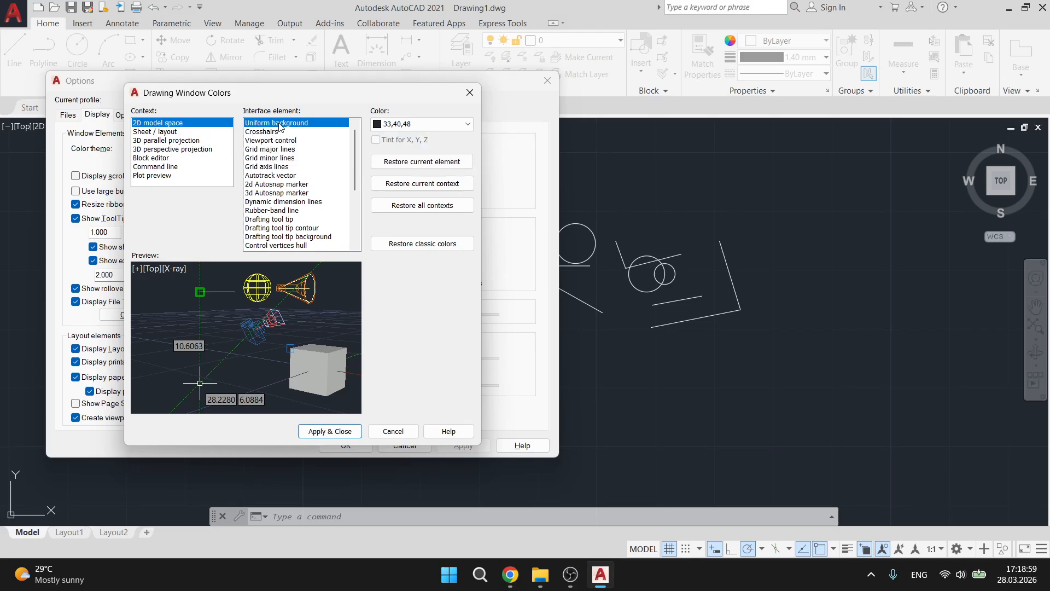
pyautogui.click(390, 124)
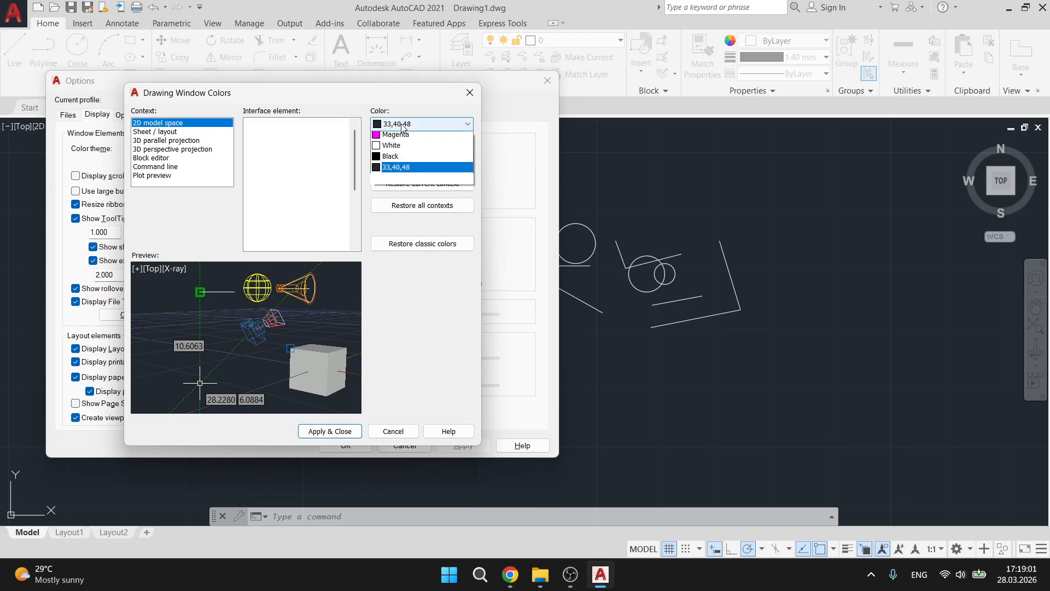
pyautogui.click(390, 203)
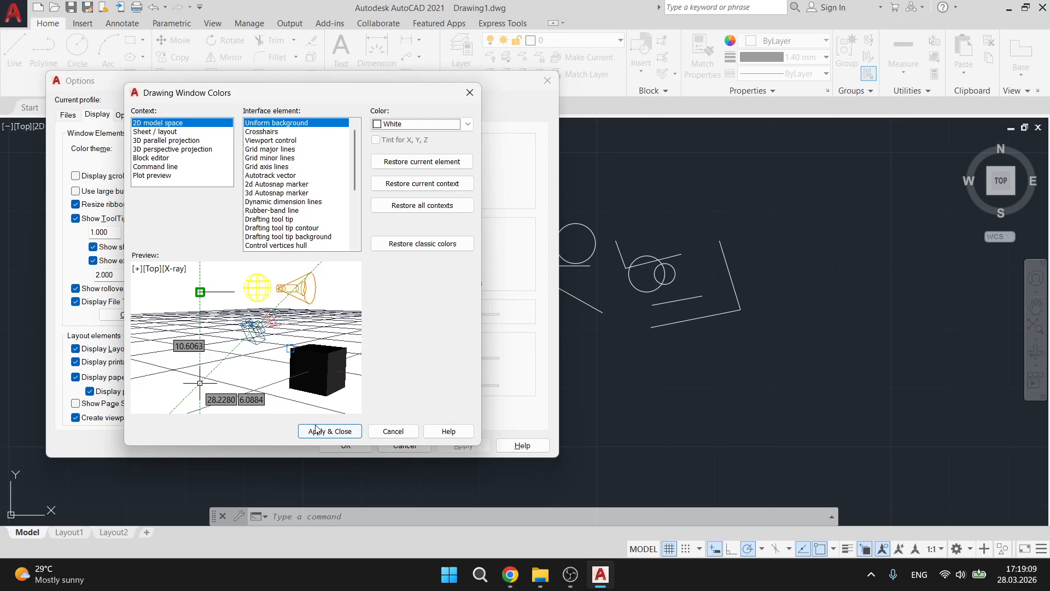
pyautogui.click(345, 432)
pyautogui.click(345, 444)
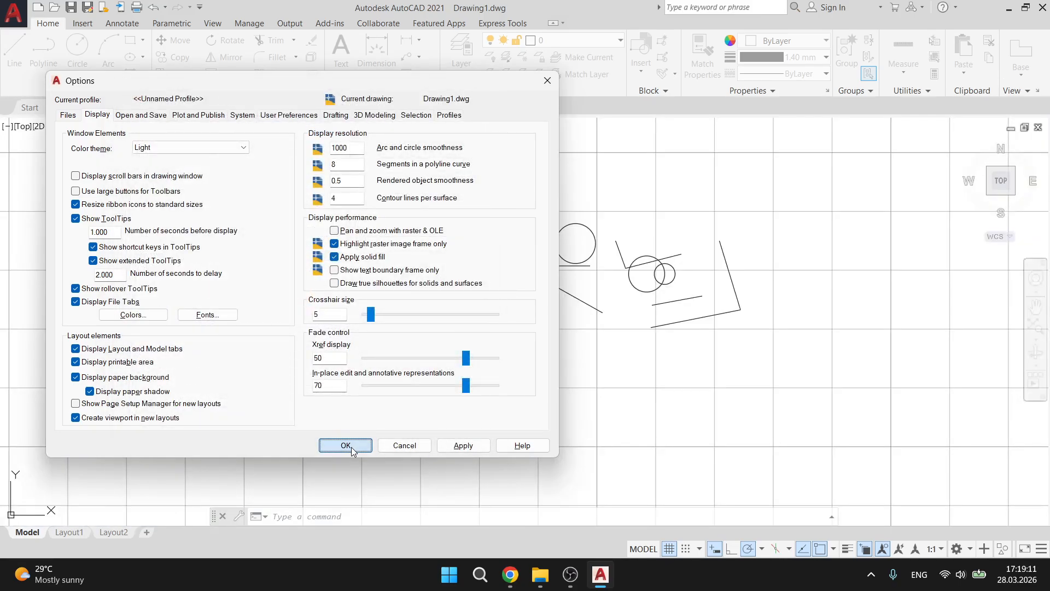
pyautogui.scroll(-10, 537, 204)
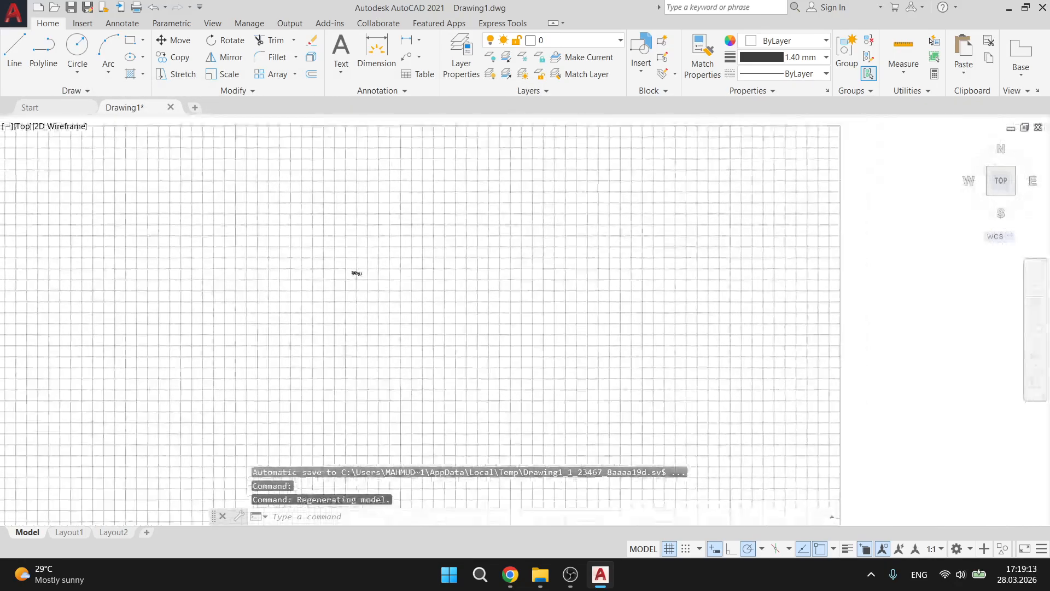
# Turn off the grid display in the drawing area around the sketched circles and lines
pyautogui.moveTo(356, 291)
pyautogui.mouseDown(button='middle')
pyautogui.moveTo(367, 331)
pyautogui.moveTo(385, 138)
pyautogui.mouseUp(button='middle')
pyautogui.scroll(4, 367, 331)
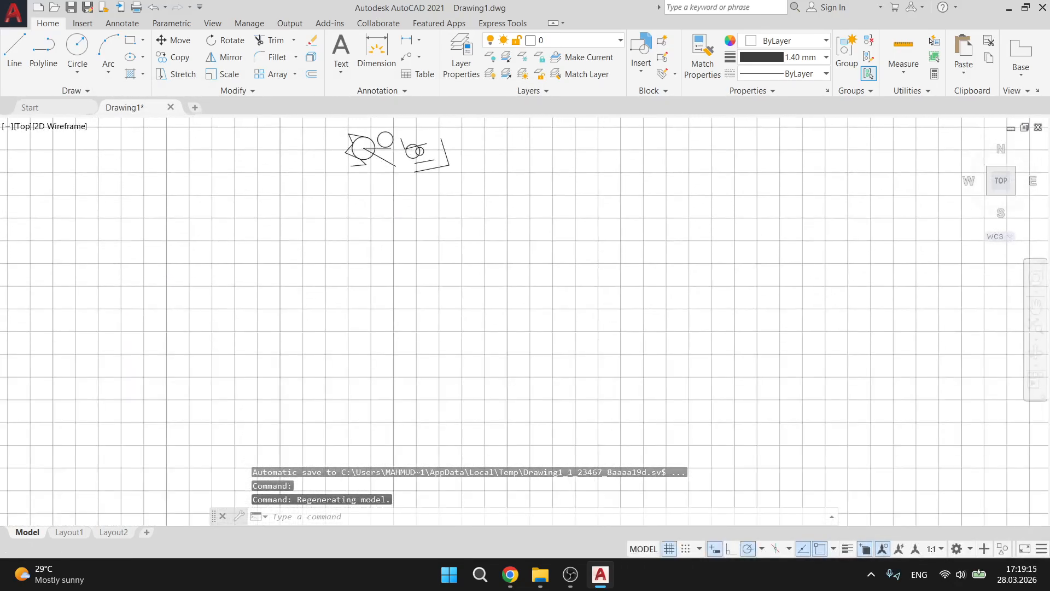
pyautogui.scroll(8, 396, 130)
pyautogui.scroll(-6, 436, 169)
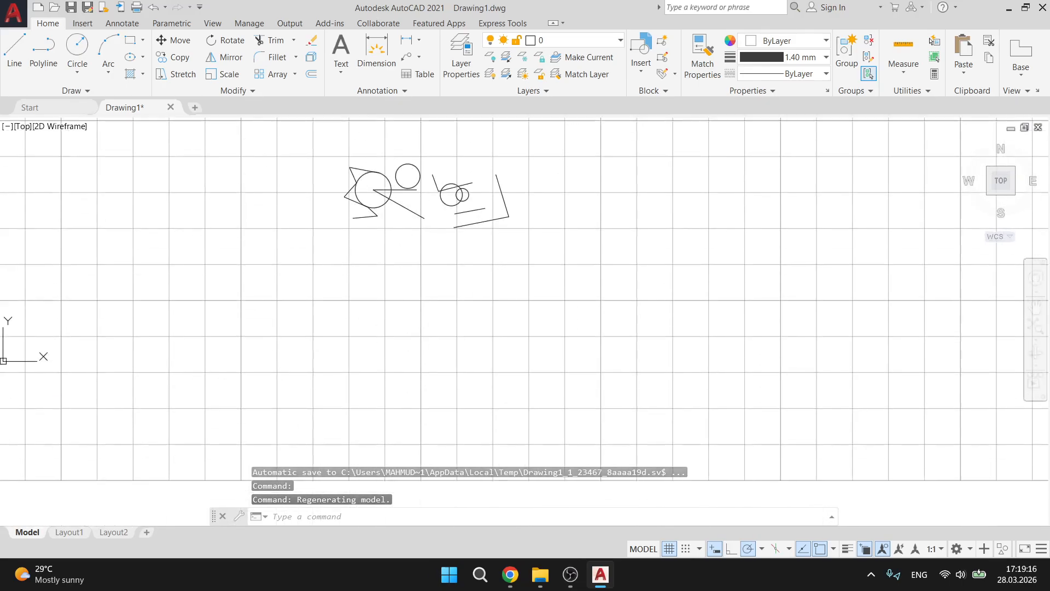
pyautogui.click(670, 548)
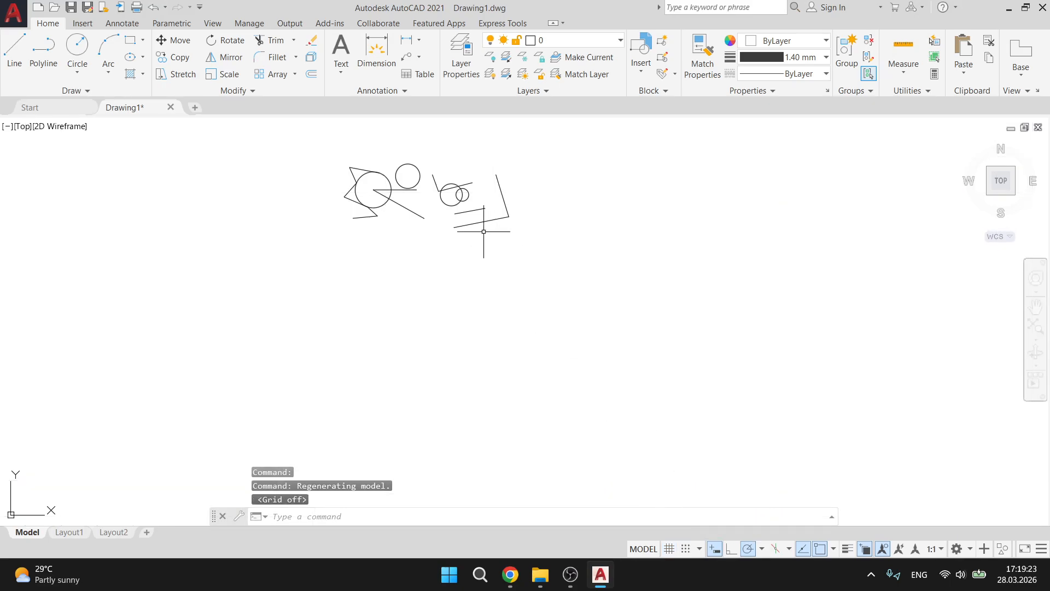
# Toggle the grid display on and off several times, leaving it off
pyautogui.press('F7')
pyautogui.press('F7')
pyautogui.press('F7')
pyautogui.press('F7')
pyautogui.press('F7')
pyautogui.press('F7')
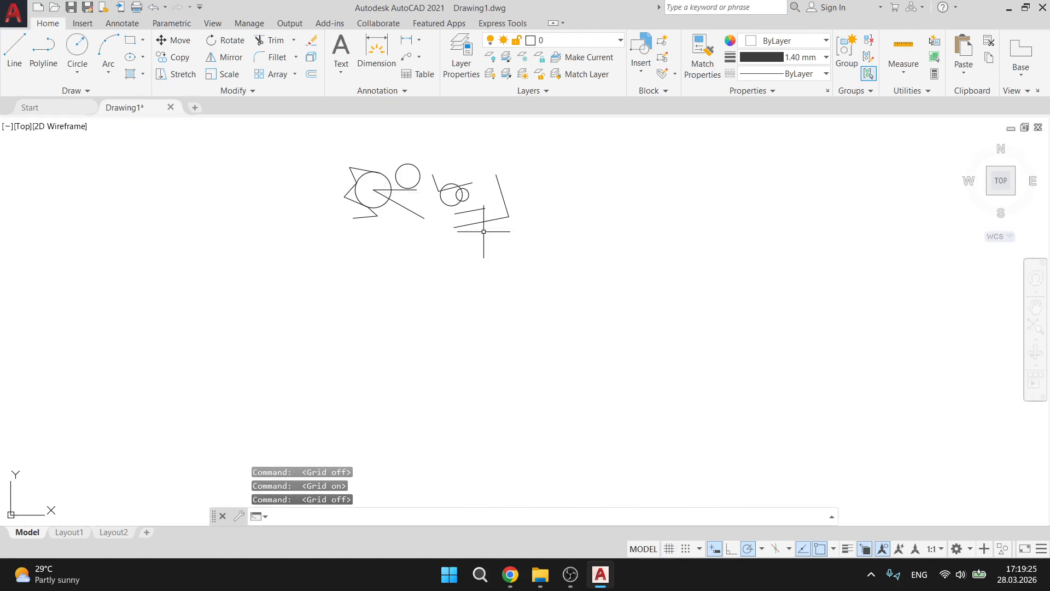
# Turn on Ortho mode, and switch the grid on and back off
pyautogui.click(731, 548)
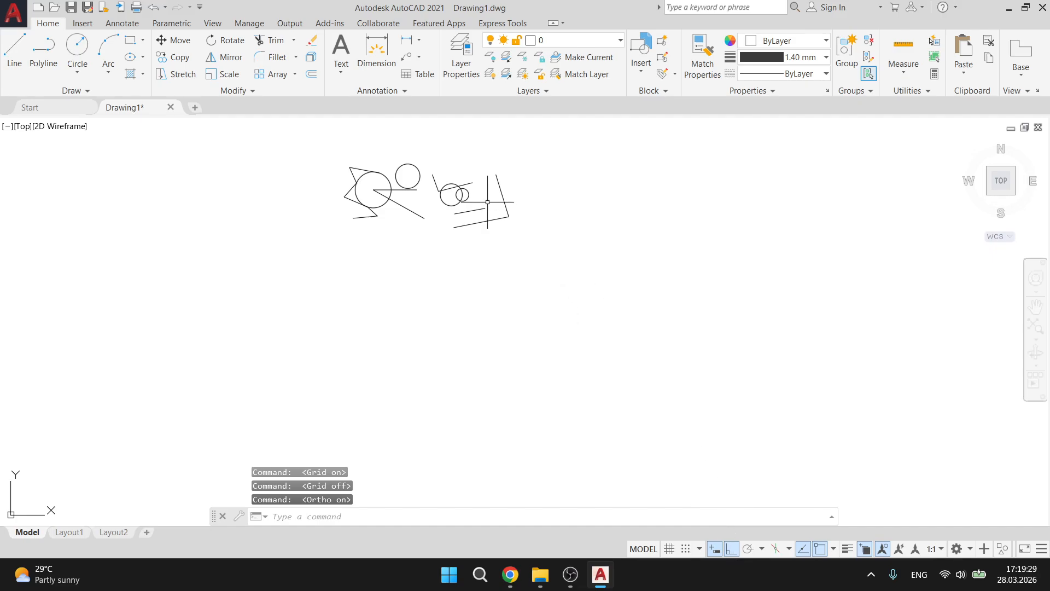
pyautogui.press('F7')
pyautogui.scroll(6, 402, 164)
pyautogui.press('F7')
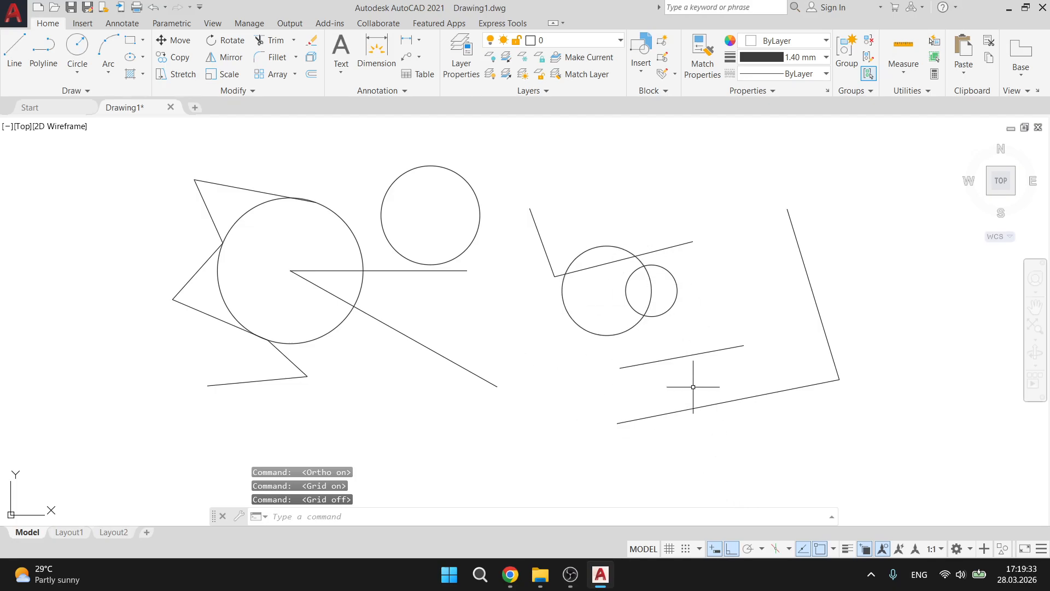
# Open the Options dialog and select the Dark color theme
pyautogui.write('op')
pyautogui.press('Return')
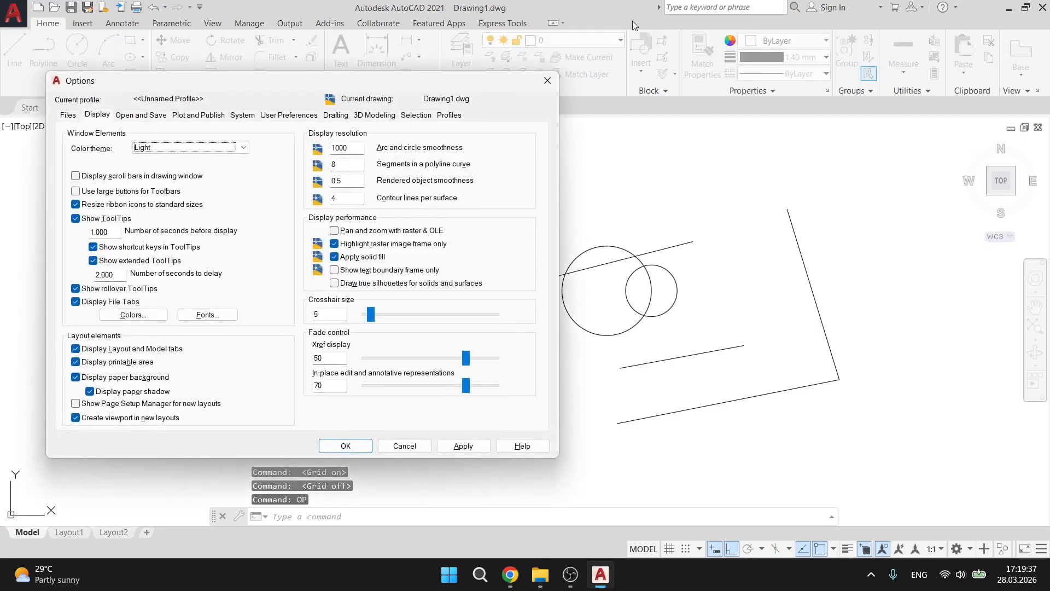
pyautogui.click(142, 147)
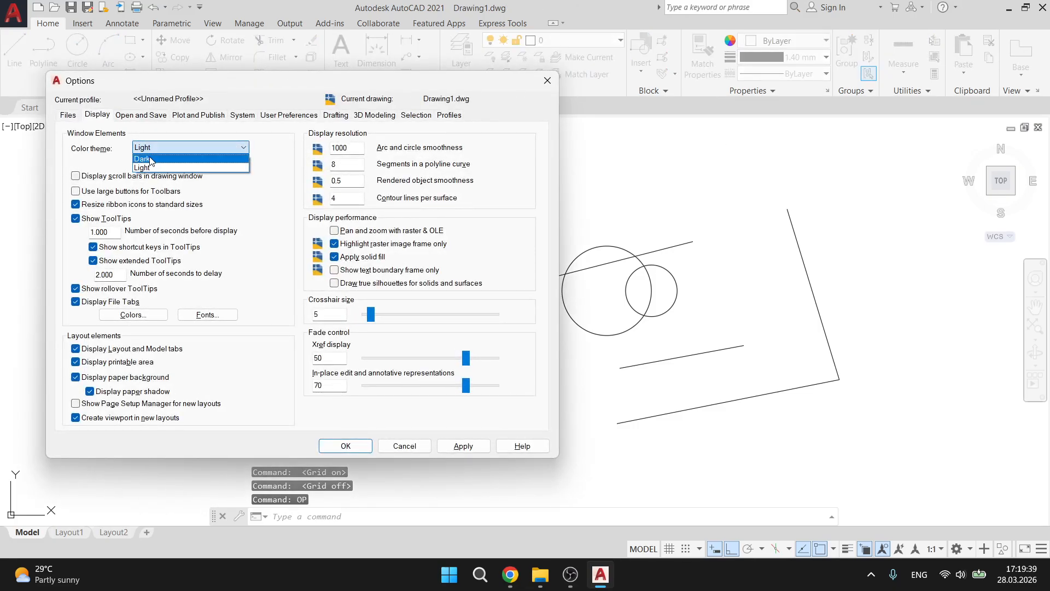
pyautogui.click(153, 160)
# Restore the default uniform background color of the 2D model space, apply the changes and close the Options dialog
pyautogui.click(133, 315)
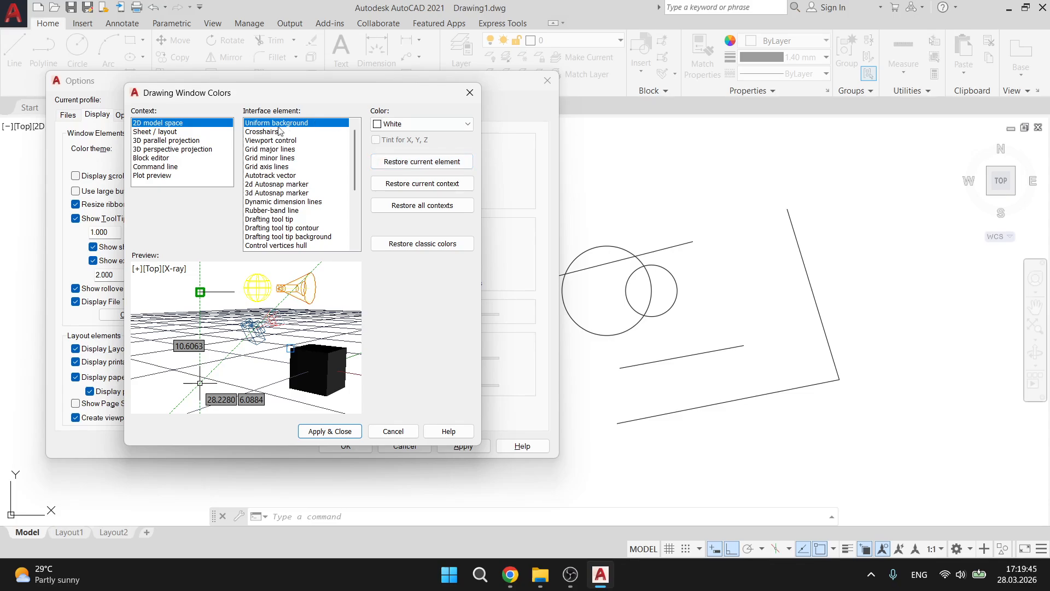
pyautogui.click(420, 163)
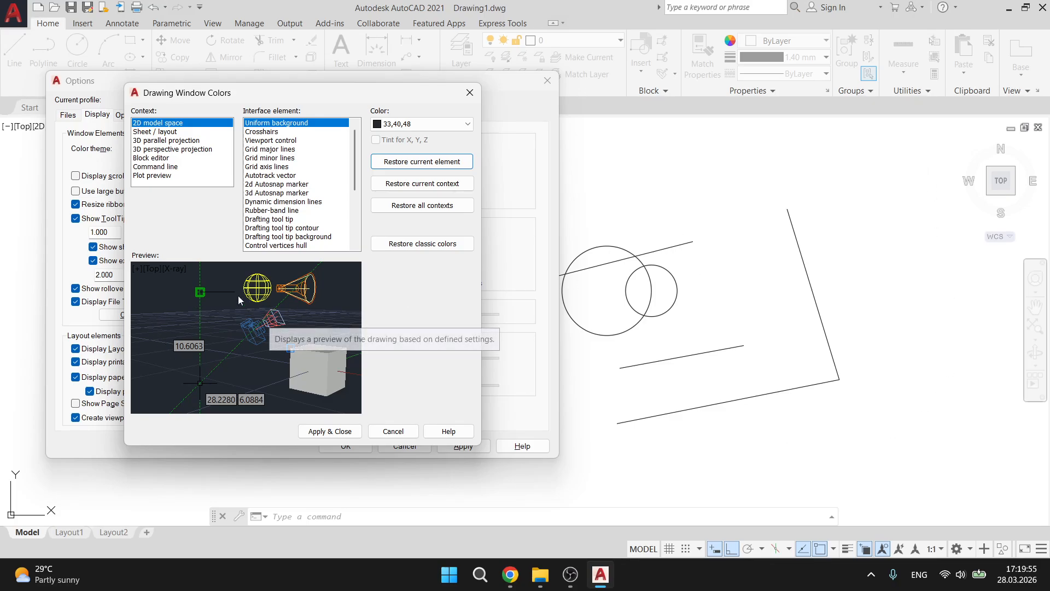
pyautogui.click(331, 432)
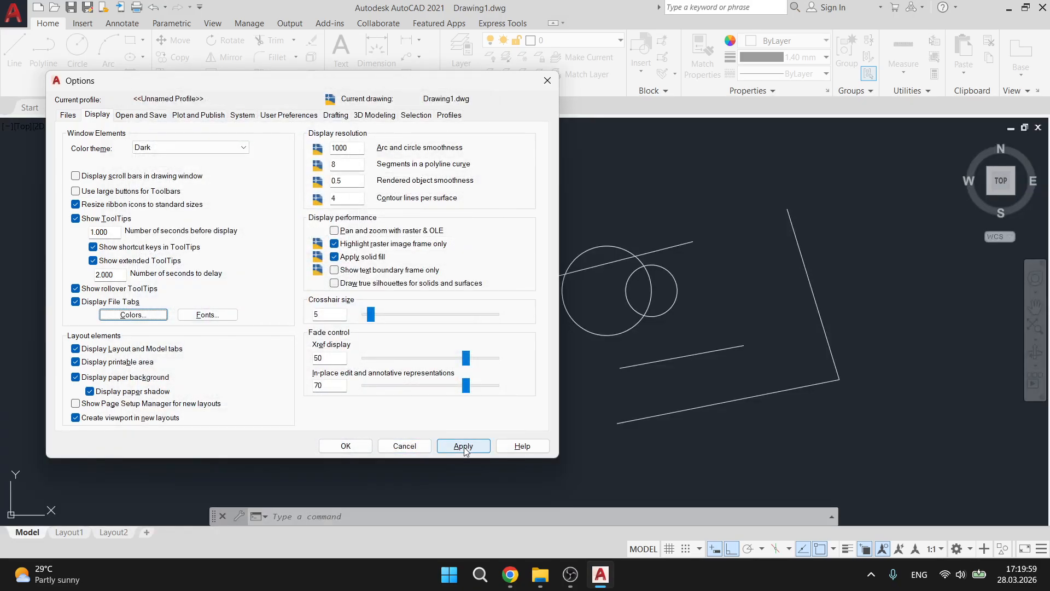
pyautogui.click(465, 447)
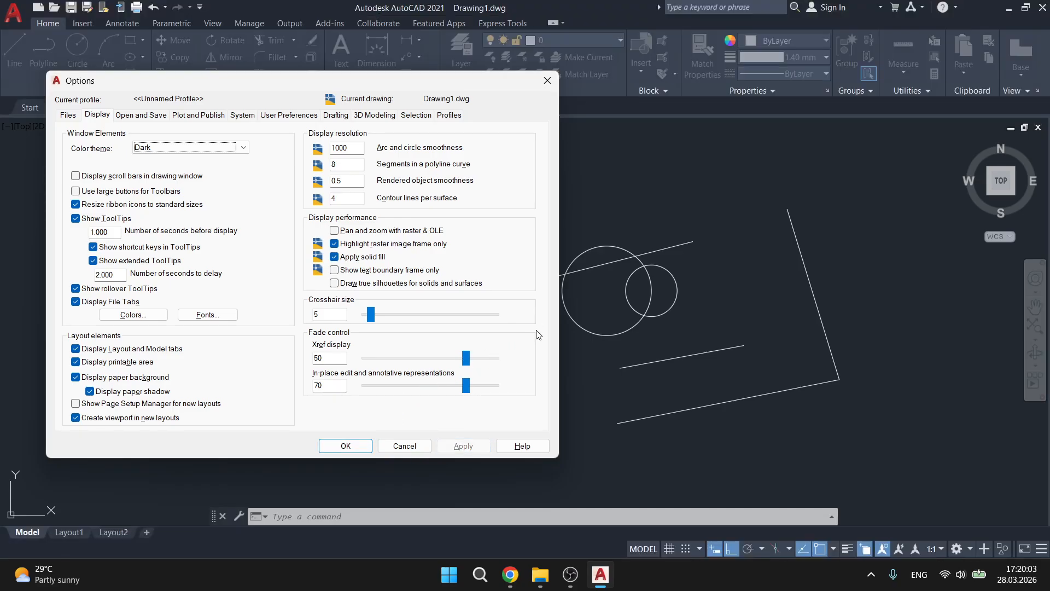
pyautogui.click(344, 445)
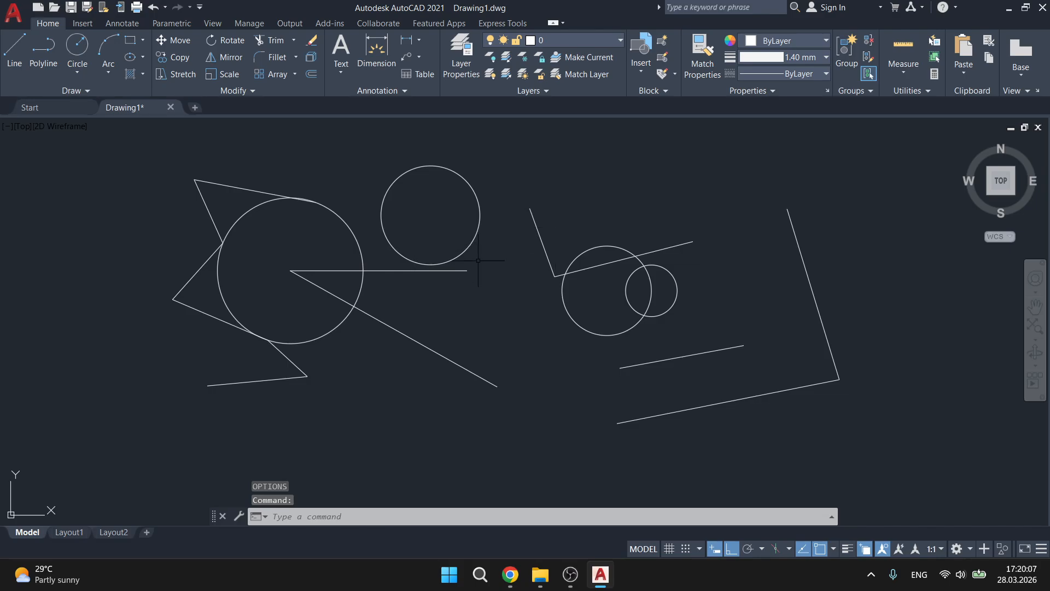
# Reopen the Options dialog and set the 2D model space crosshairs to index color 94, then confirm the settings
pyautogui.scroll(10, 361, 208)
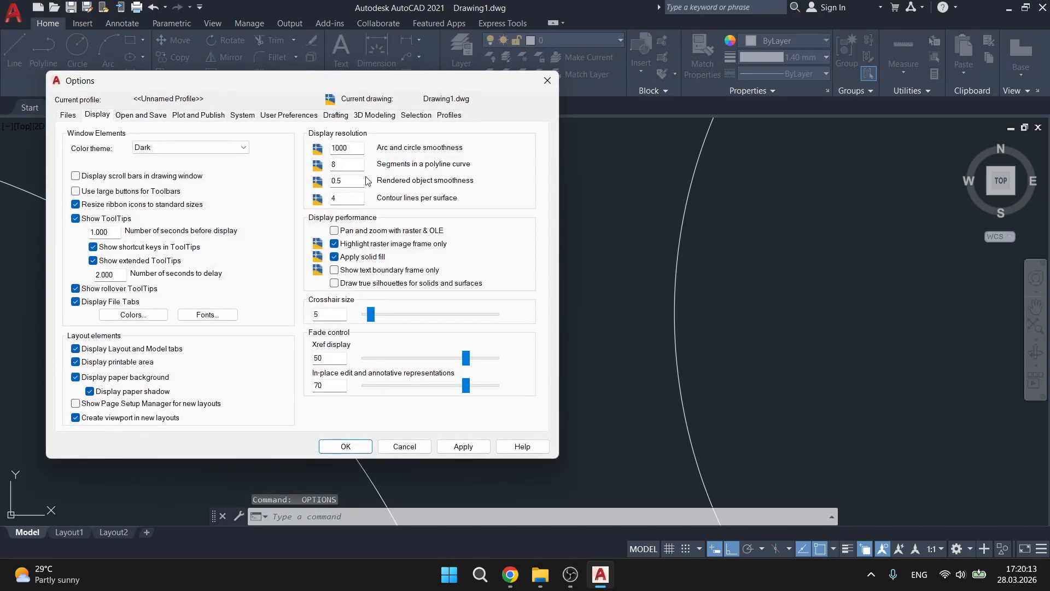
pyautogui.click(133, 315)
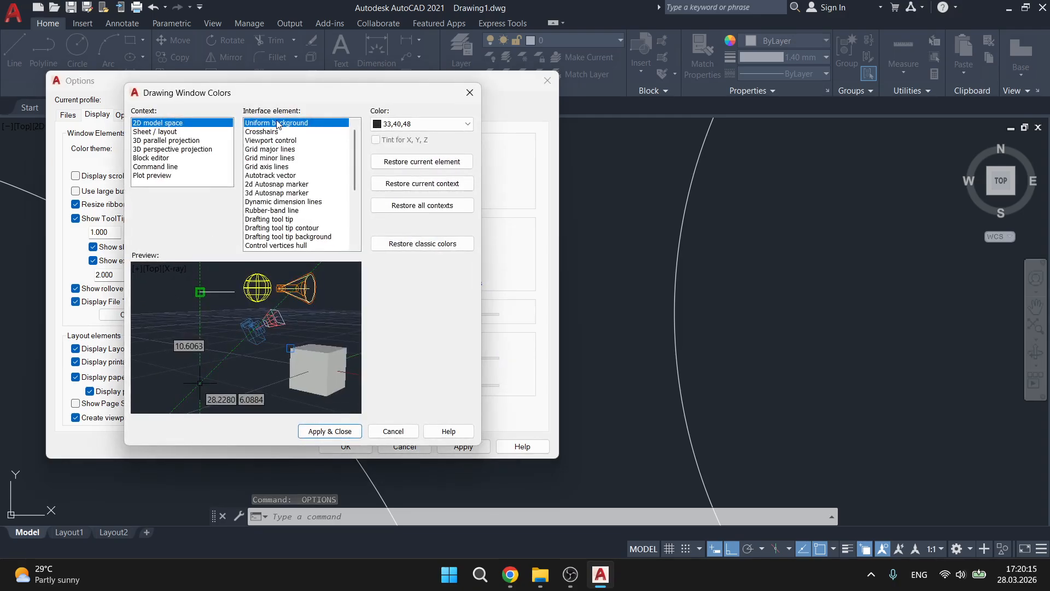
pyautogui.click(264, 131)
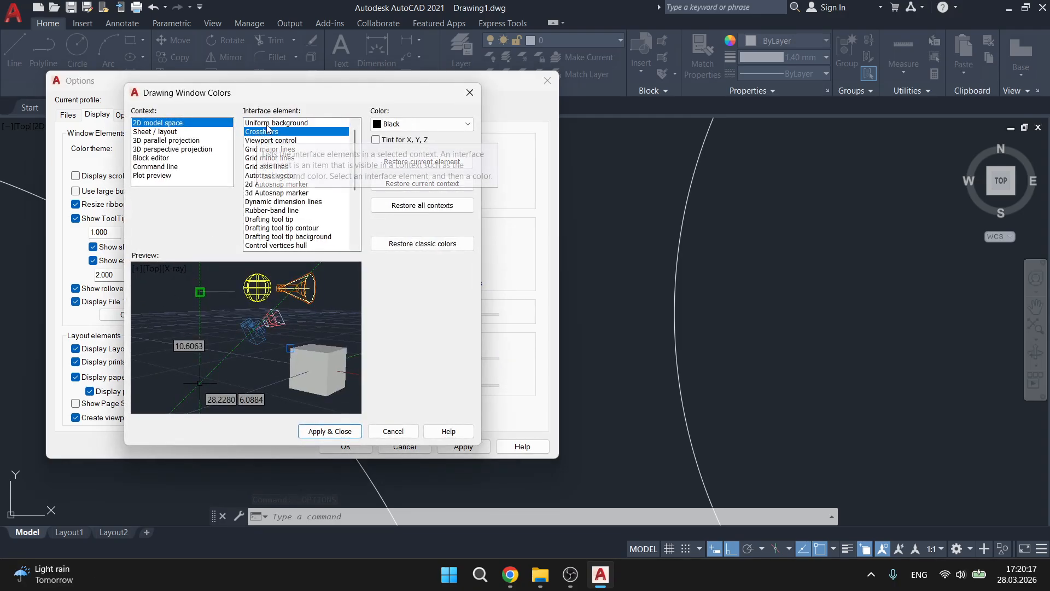
pyautogui.click(268, 121)
pyautogui.click(313, 133)
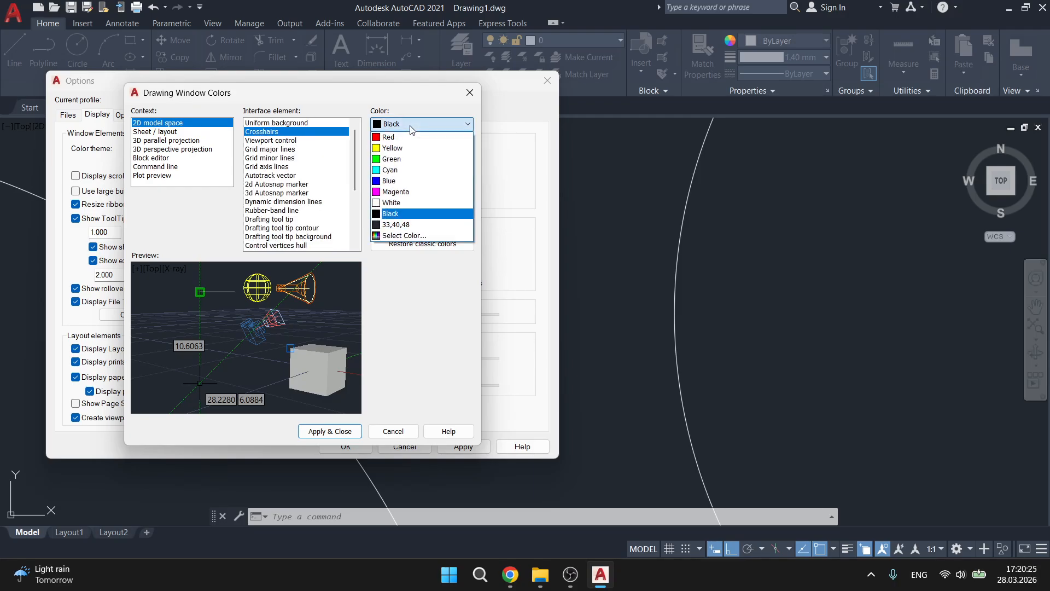
pyautogui.click(383, 235)
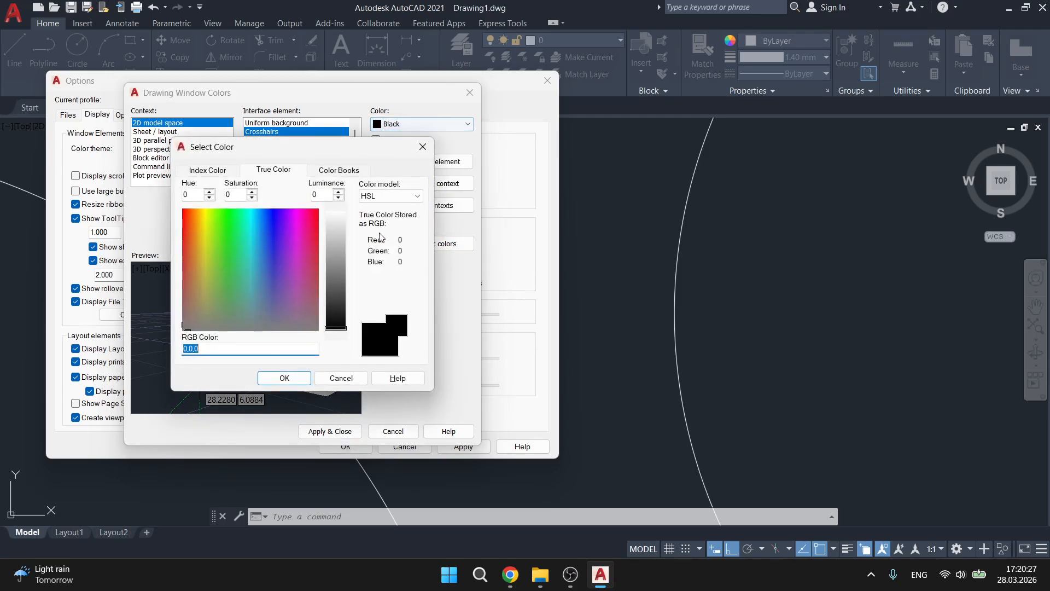
pyautogui.click(226, 169)
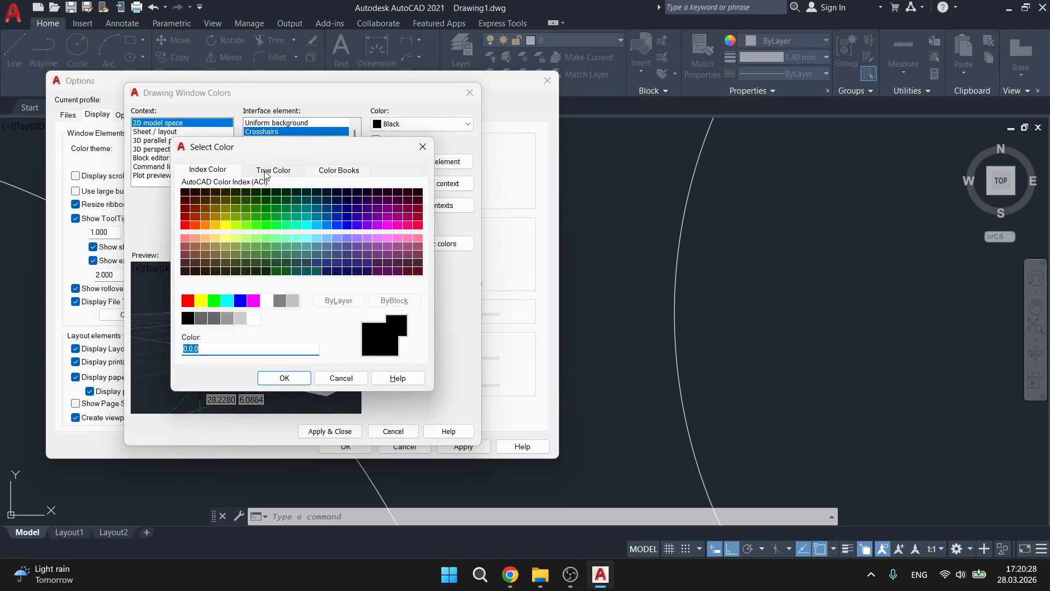
pyautogui.click(266, 209)
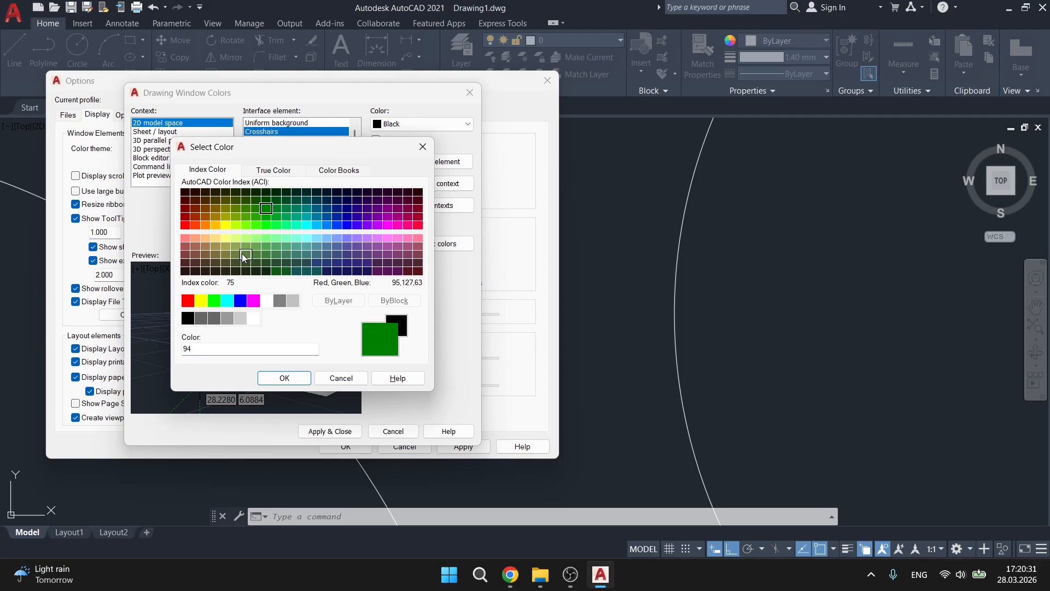
pyautogui.click(284, 378)
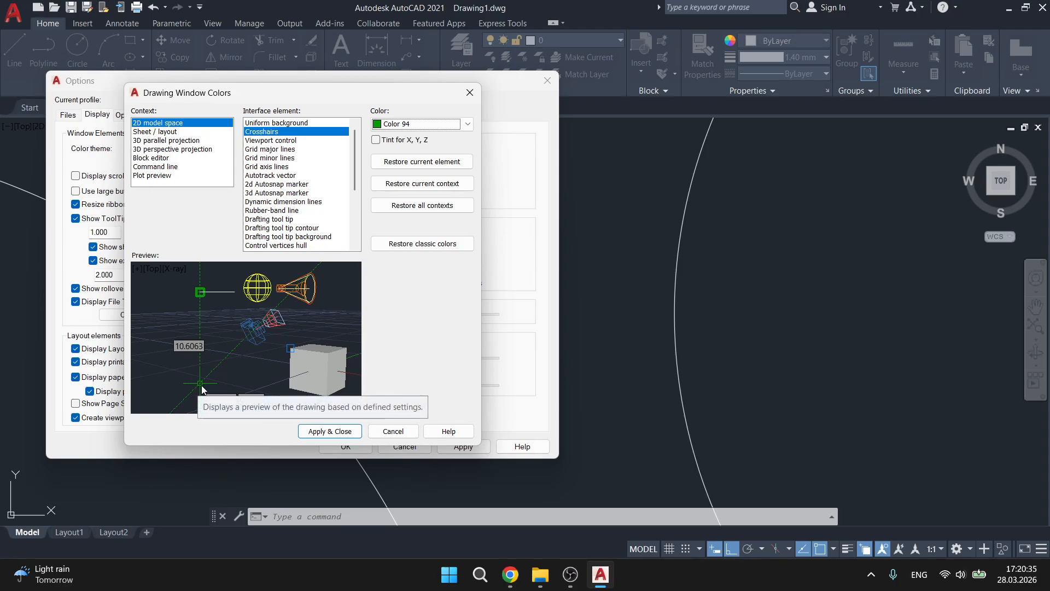
pyautogui.click(350, 433)
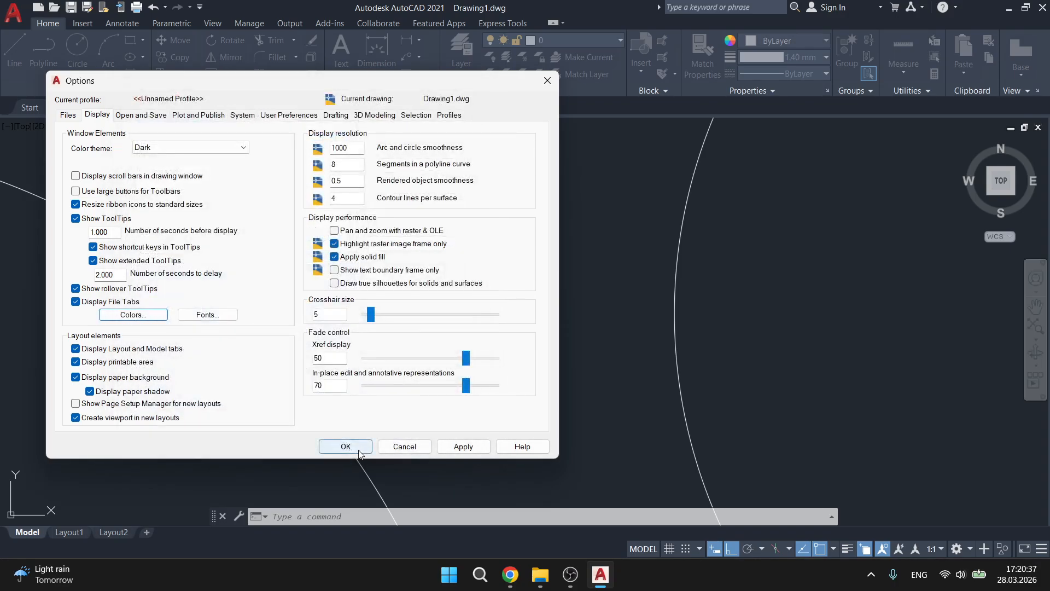
pyautogui.click(346, 446)
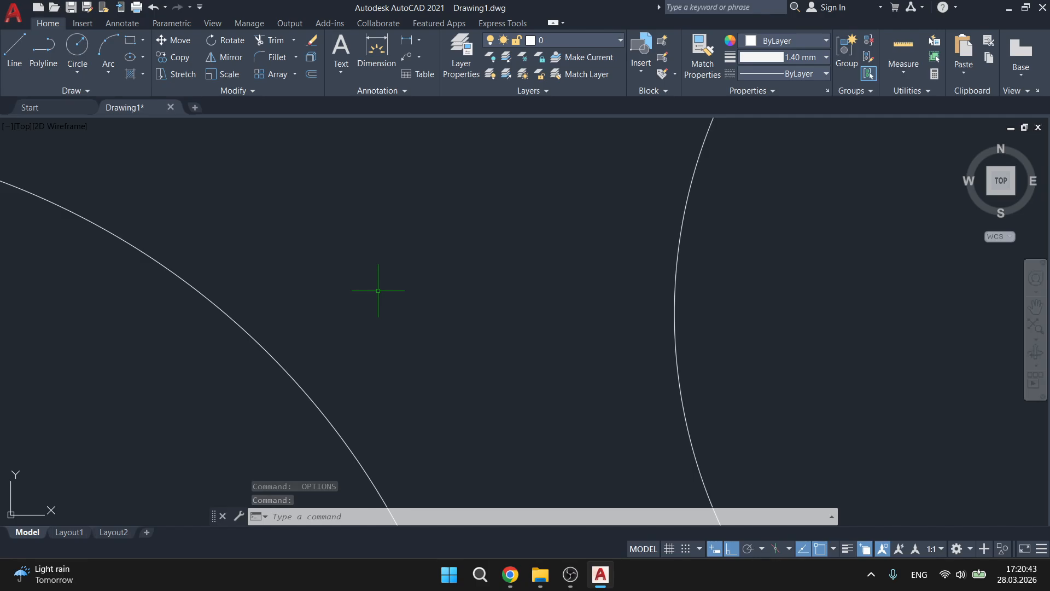
# Reopen the Options dialog, set the crosshair size to 100 and confirm
pyautogui.press('Return')
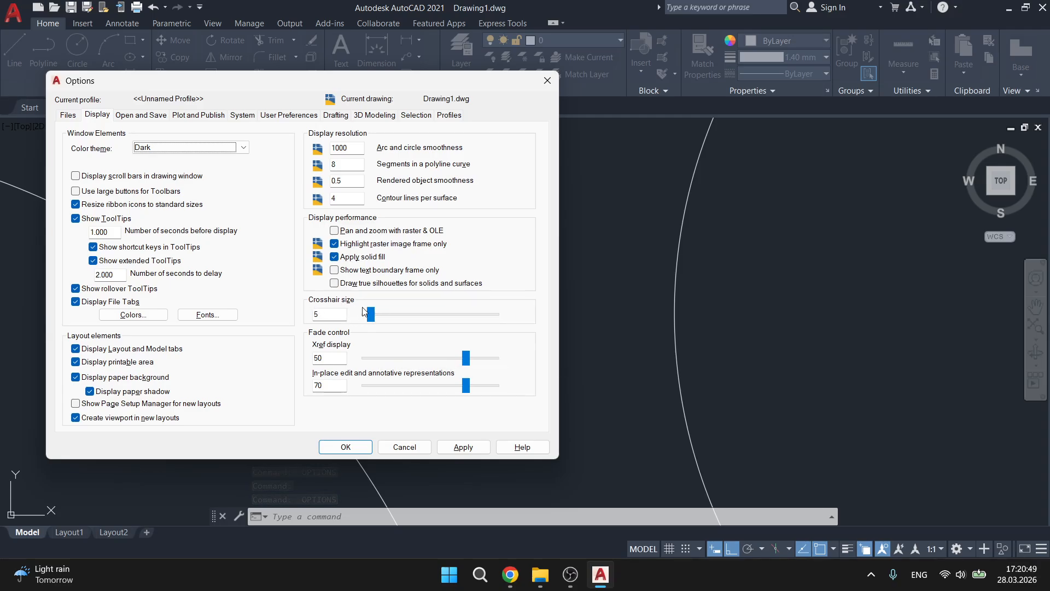
pyautogui.moveTo(371, 314); pyautogui.dragTo(480, 320)
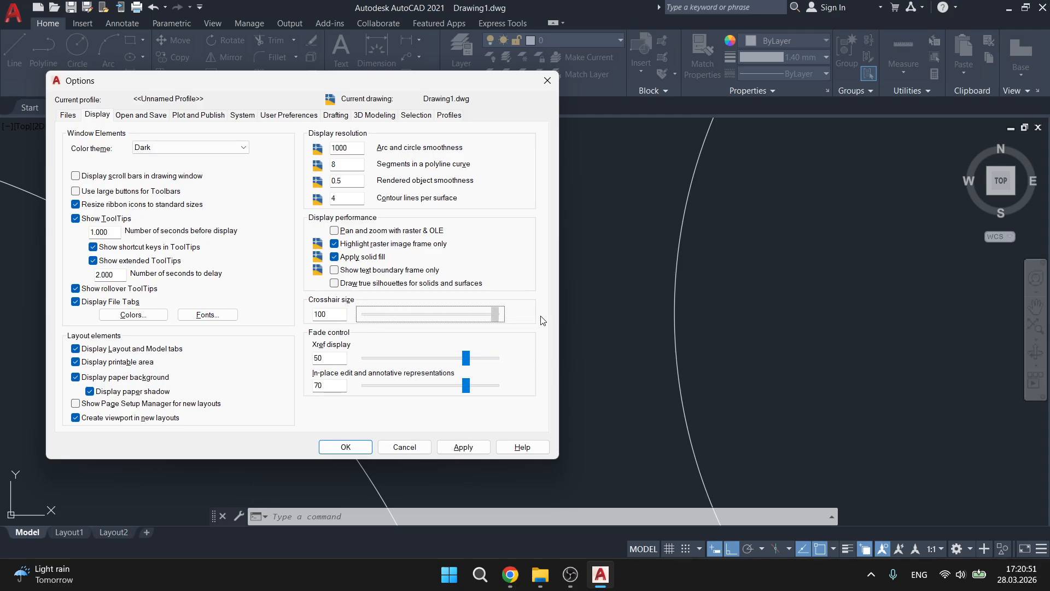
pyautogui.click(345, 448)
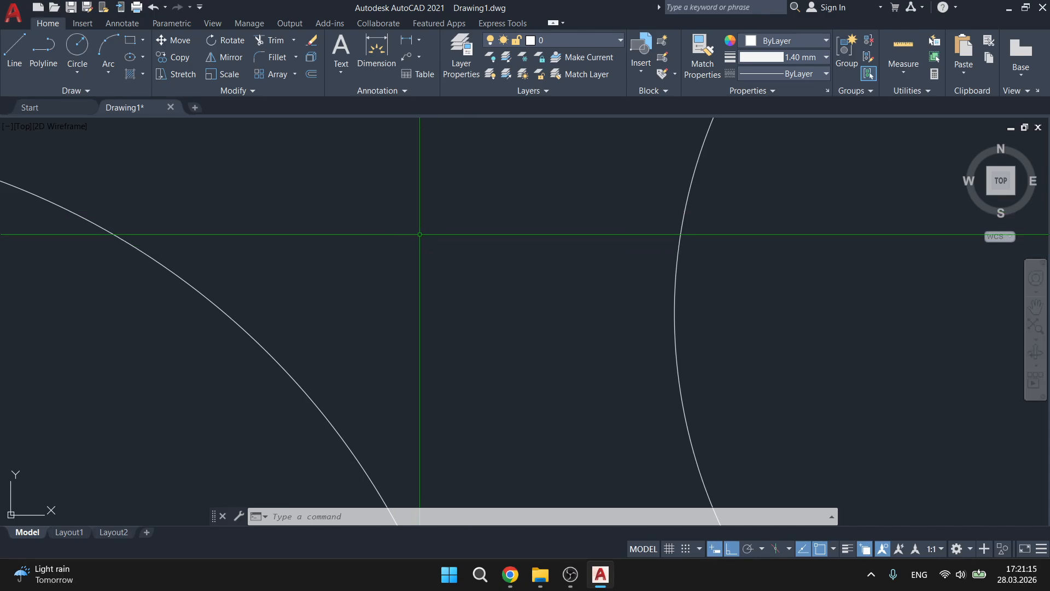
# Open the Options dialog and look through the Open and Save, Plot and Publish, System, User Preferences and 3D Modeling settings
pyautogui.write('options')
pyautogui.press('Return')
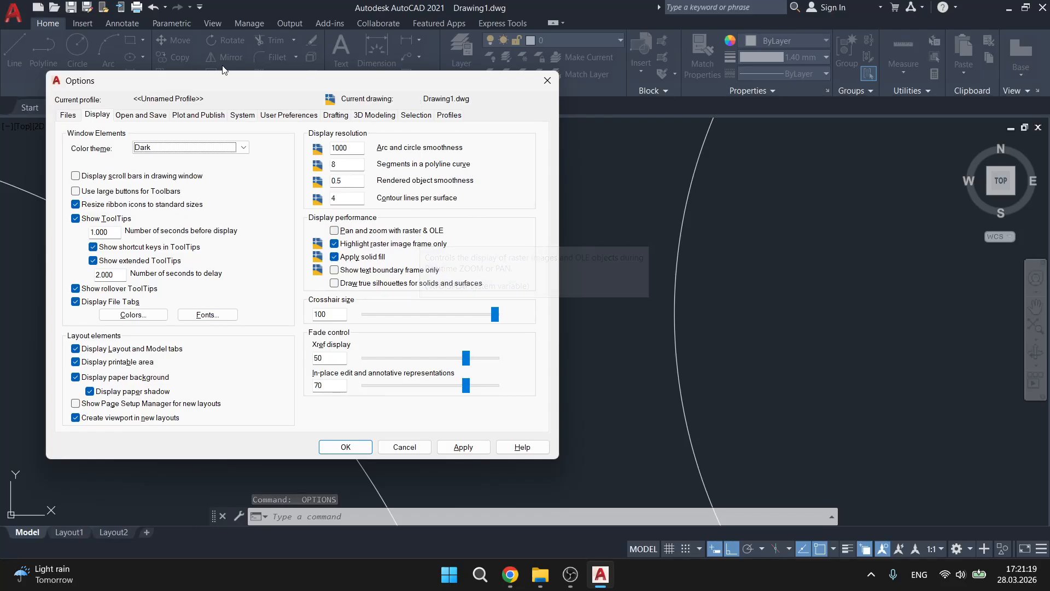
pyautogui.click(140, 116)
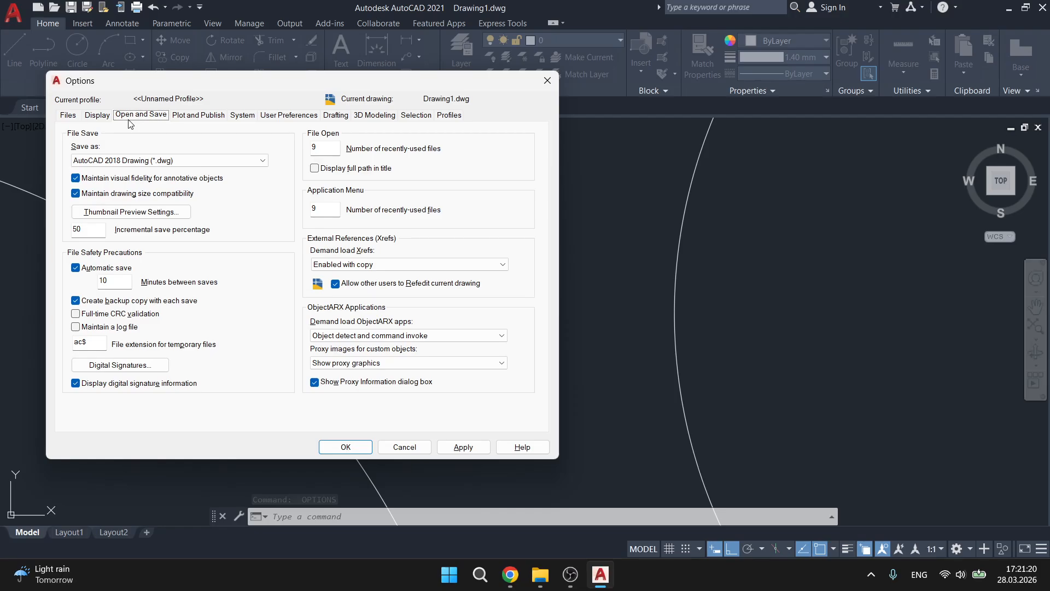
pyautogui.click(194, 116)
pyautogui.click(253, 116)
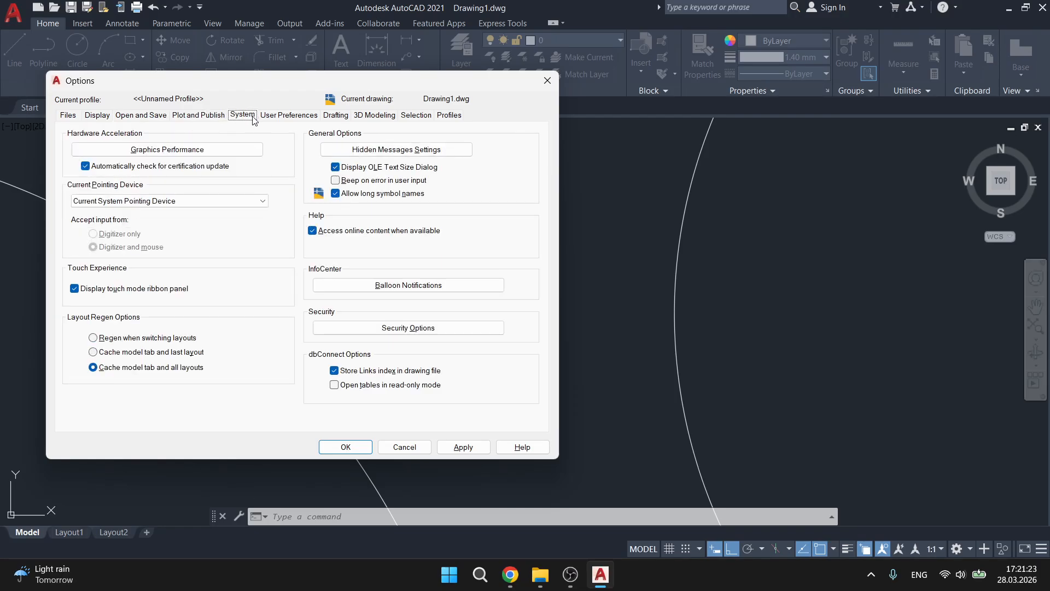
pyautogui.click(289, 116)
pyautogui.click(382, 117)
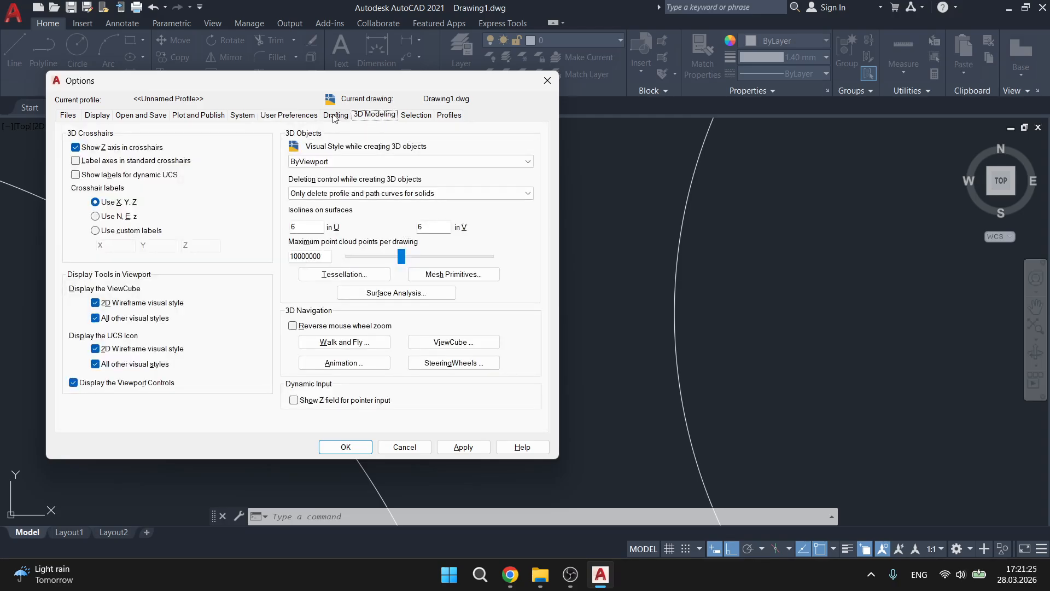
# Enlarge the AutoSnap marker, aperture and pickbox to about mid-range in the Drafting and Selection options, and confirm the dialog
pyautogui.click(335, 116)
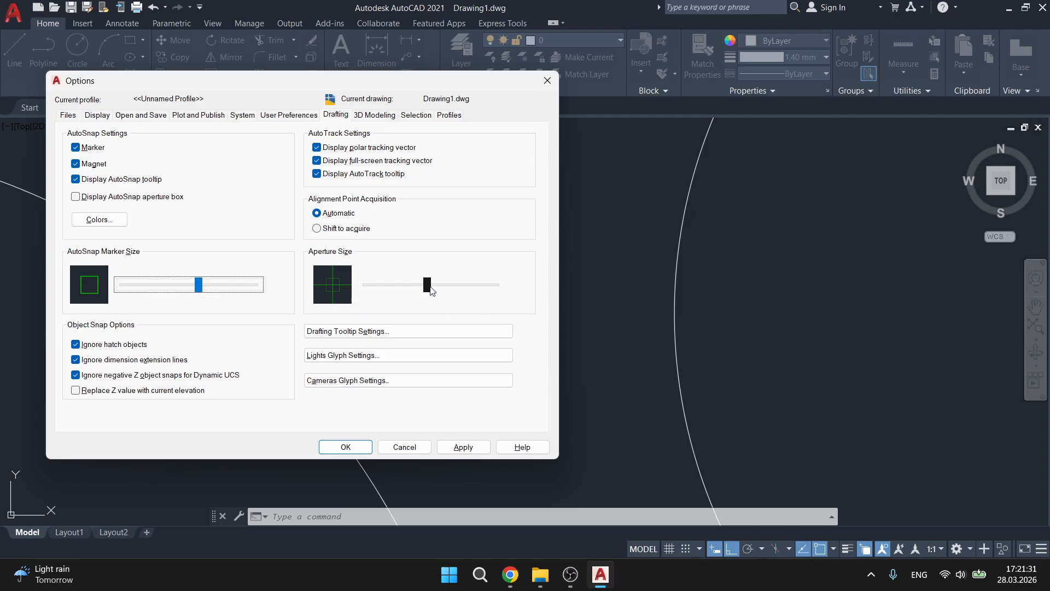
pyautogui.click(376, 116)
pyautogui.click(417, 116)
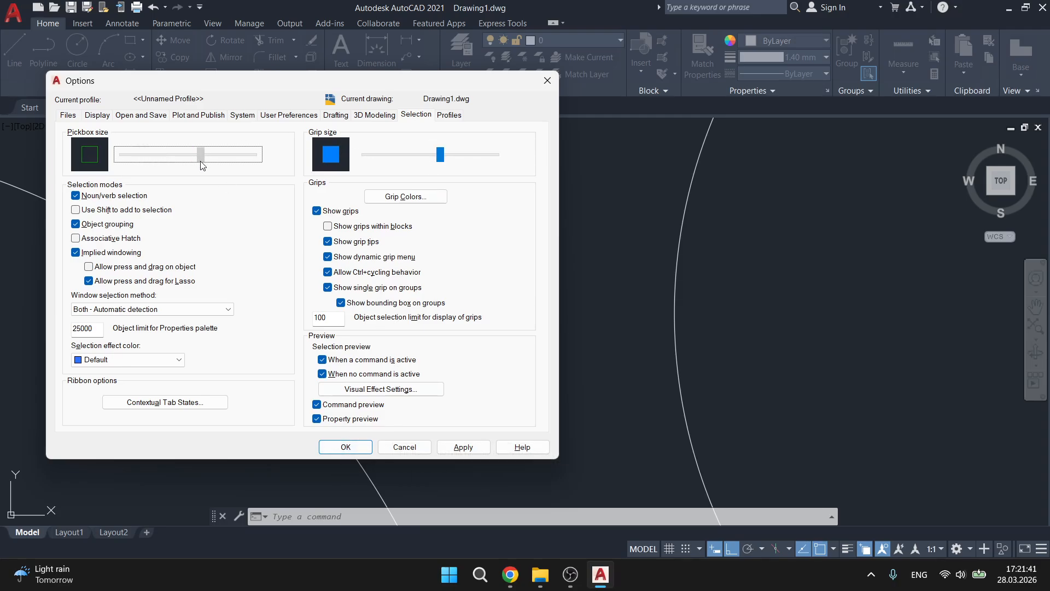
pyautogui.click(348, 448)
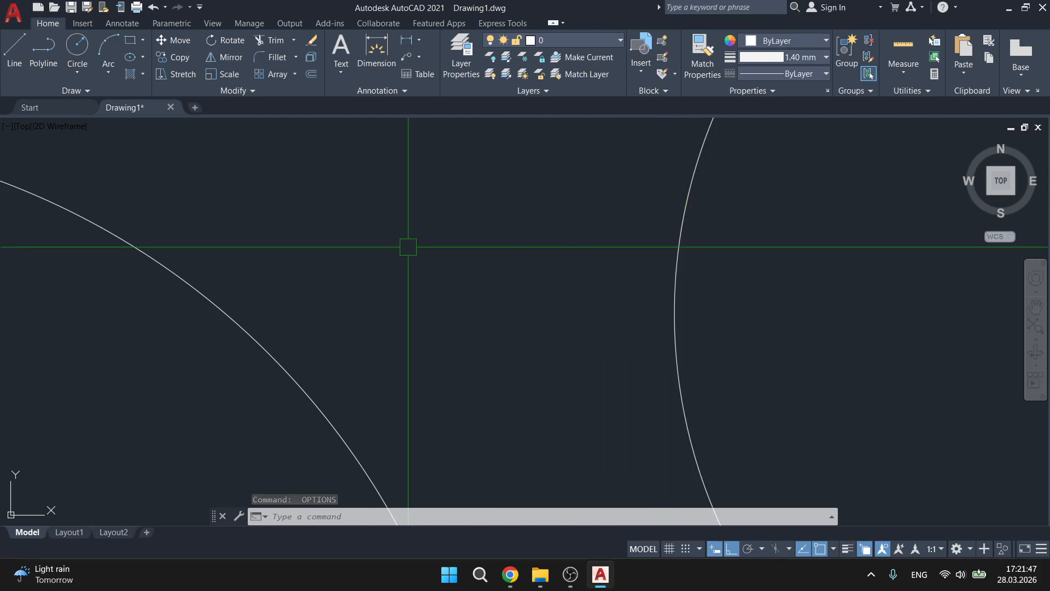
# Start the Line command to check the enlarged snap marker on the large circle's edge, and cancel it
pyautogui.scroll(-5, 257, 276)
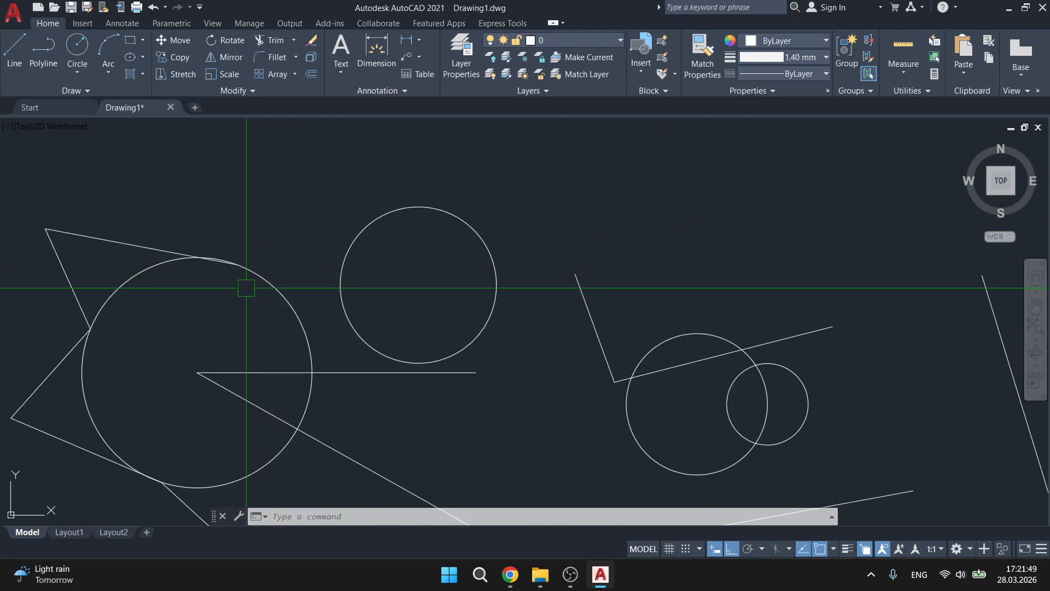
pyautogui.scroll(2, 344, 356)
pyautogui.click(13, 49)
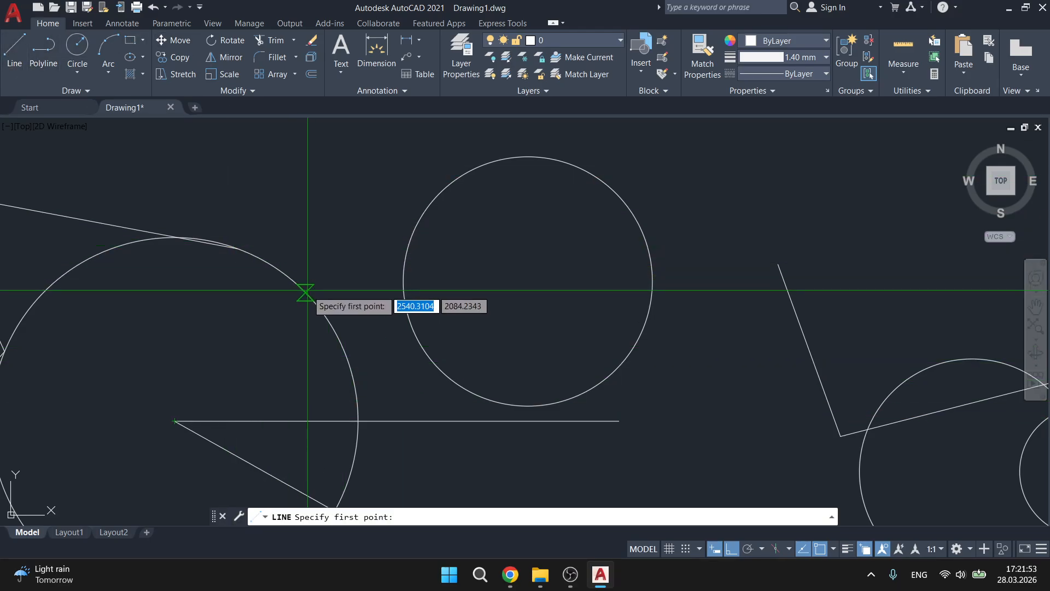
pyautogui.scroll(5, 316, 225)
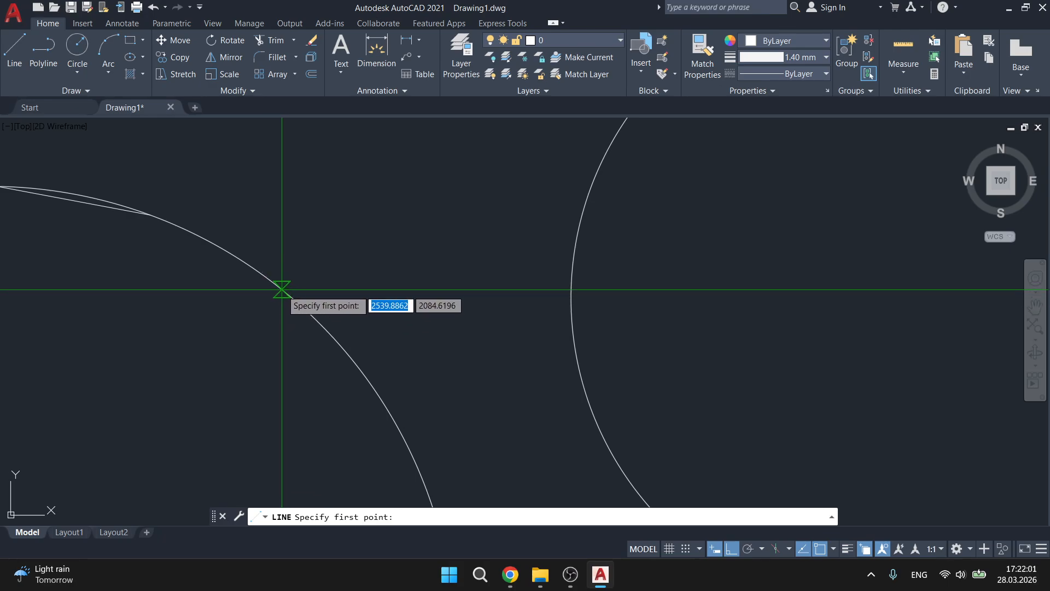
pyautogui.press('Escape')
pyautogui.press('space')
pyautogui.press('Escape')
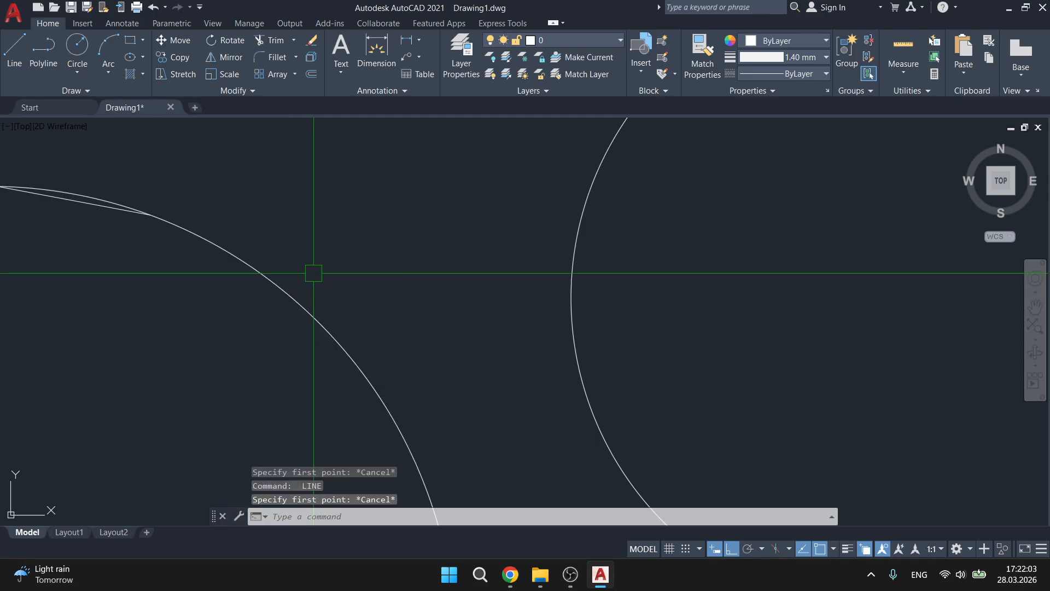
# Reopen the Options dialog, review the AutoSnap marker and aperture sizes in the Drafting settings, and confirm
pyautogui.press('Escape')
pyautogui.write('op')
pyautogui.press('Return')
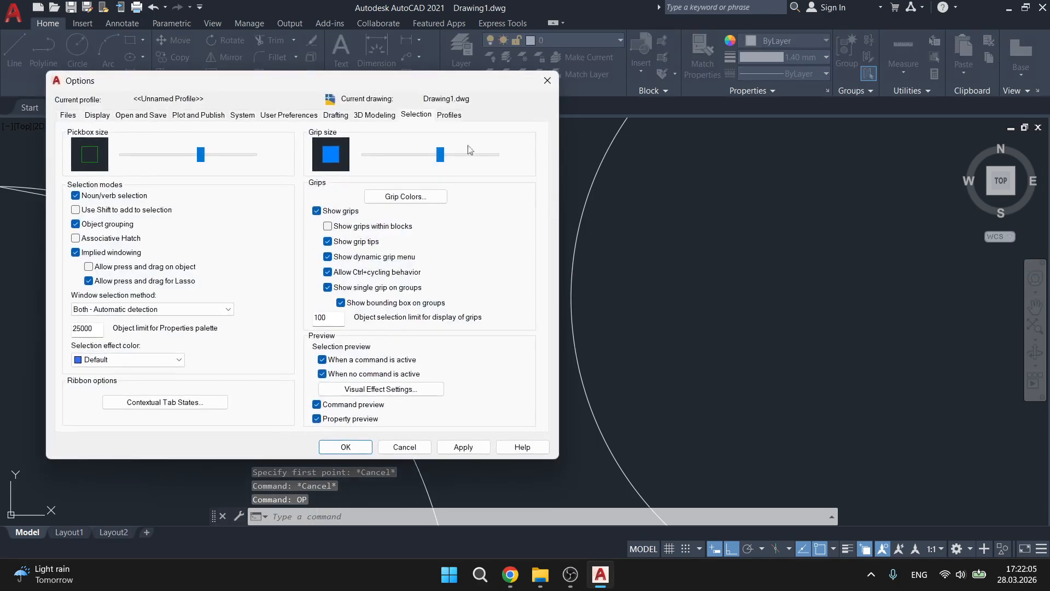
pyautogui.click(333, 115)
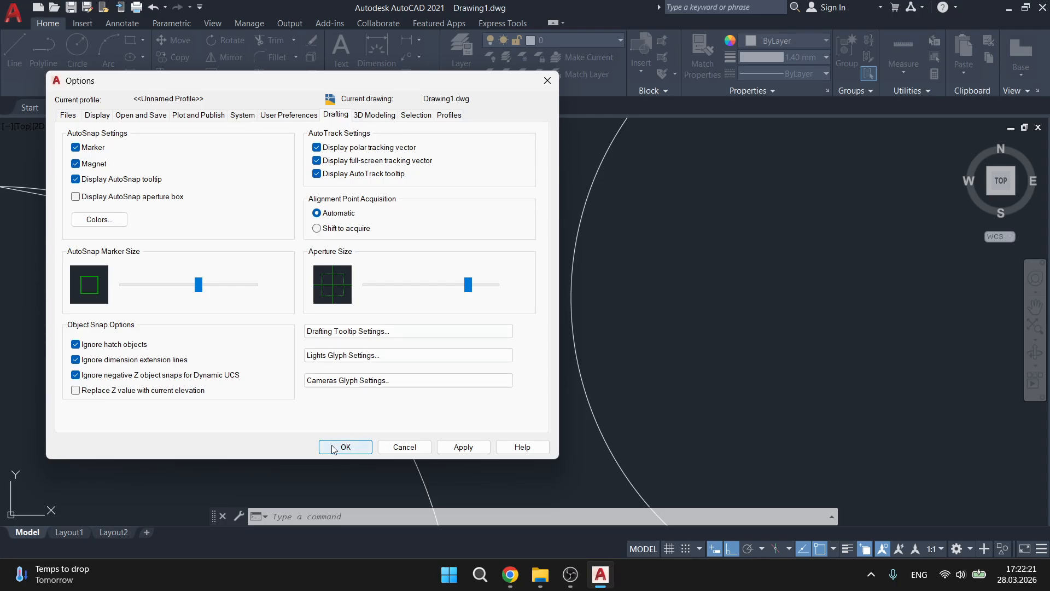
pyautogui.click(345, 446)
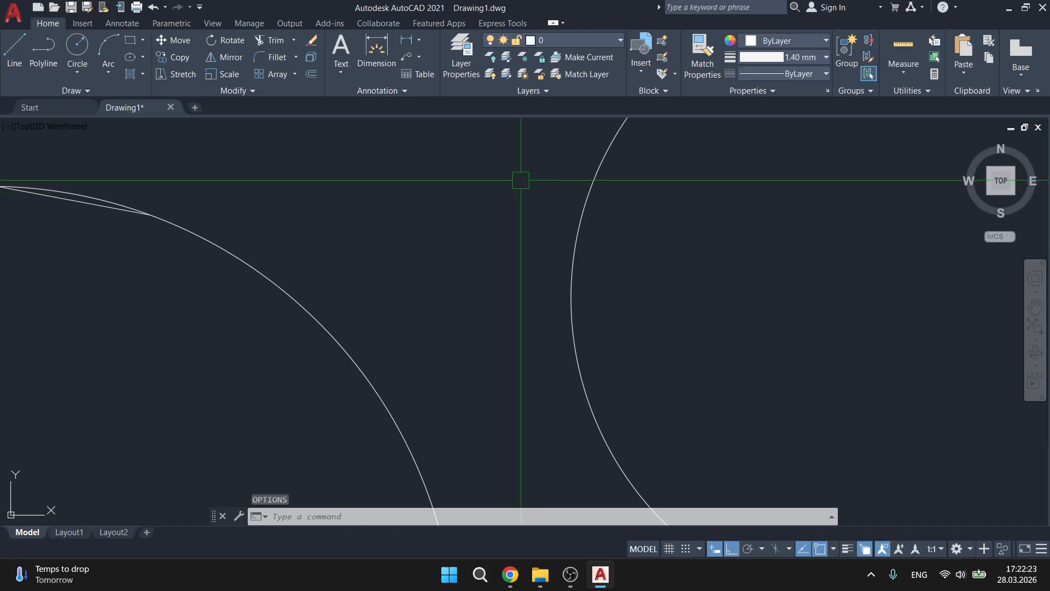
pyautogui.scroll(-8, 553, 235)
pyautogui.moveTo(553, 235); pyautogui.dragTo(400, 273, button='middle')
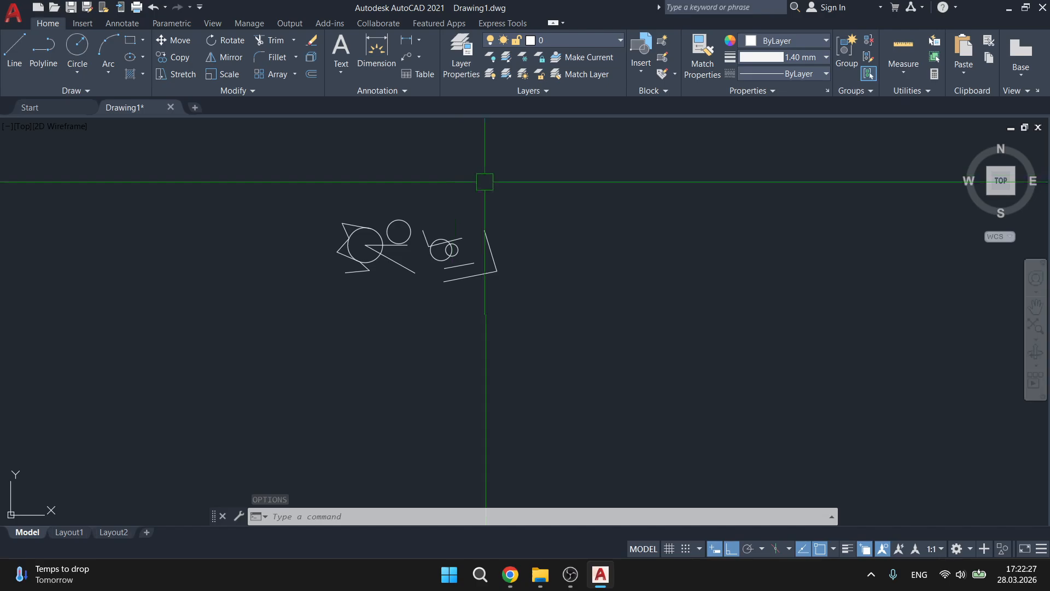
pyautogui.moveTo(123, 248)
pyautogui.mouseDown(button='middle')
pyautogui.moveTo(188, 286)
pyautogui.moveTo(209, 259)
pyautogui.mouseUp(button='middle')
pyautogui.moveTo(439, 330)
pyautogui.mouseDown(button='middle')
pyautogui.moveTo(375, 253)
pyautogui.moveTo(389, 219)
pyautogui.mouseUp(button='middle')
pyautogui.moveTo(506, 234); pyautogui.dragTo(384, 337, button='middle')
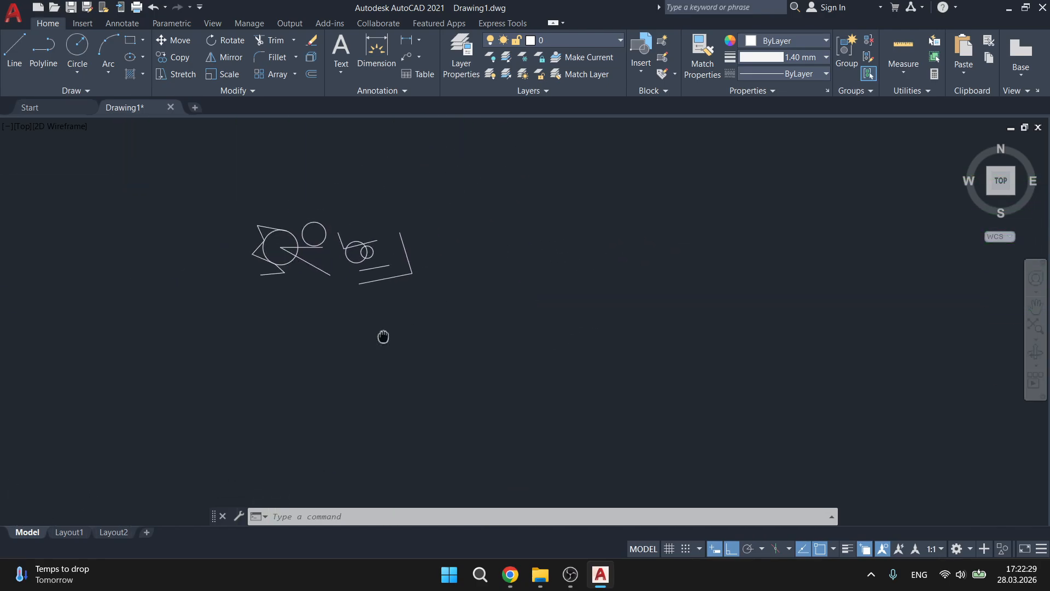
# Show the desktop to review the lesson outline's Command Aliases section, and switch back to AutoCAD
pyautogui.click(1009, 8)
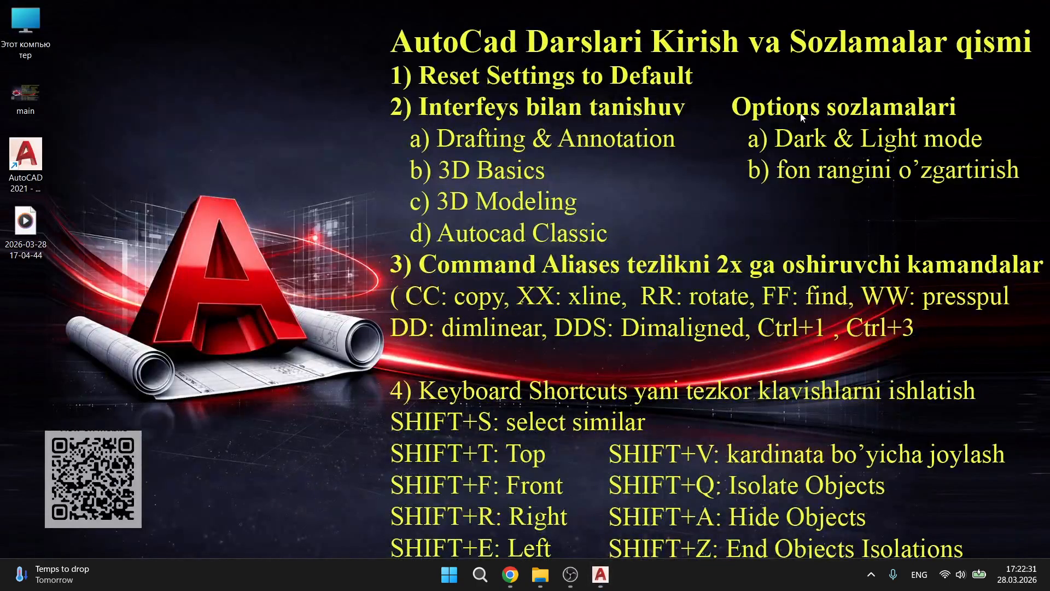
pyautogui.moveTo(367, 89); pyautogui.dragTo(1048, 255)
pyautogui.moveTo(362, 247); pyautogui.dragTo(1048, 298)
pyautogui.moveTo(1029, 351); pyautogui.dragTo(366, 276)
pyautogui.hotkey('alt', 'Tab')
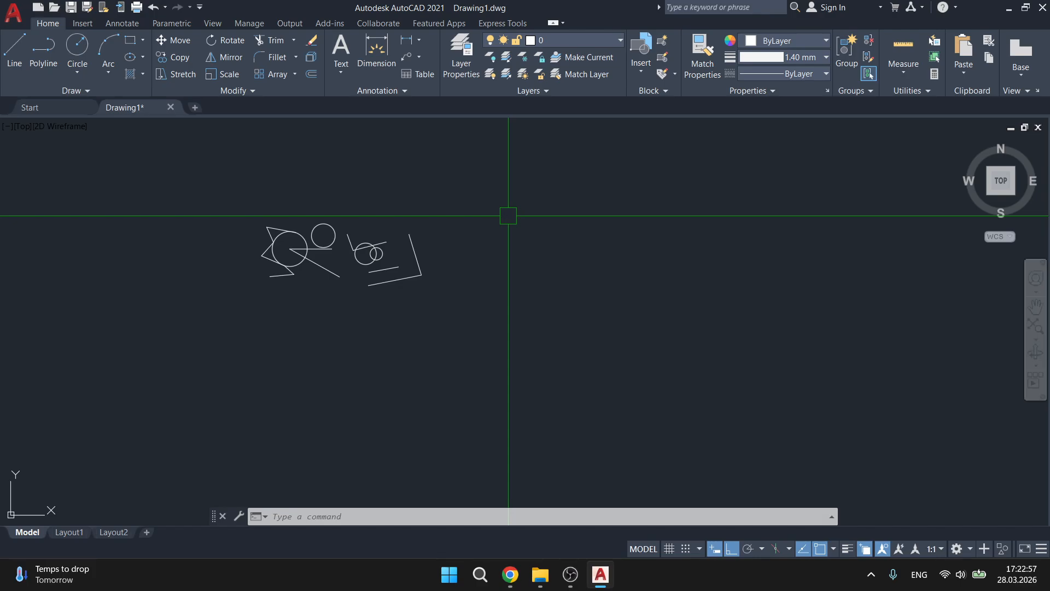
# Draw a vertical line about 10.7 units long in the empty area beside the circles
pyautogui.scroll(8, 225, 226)
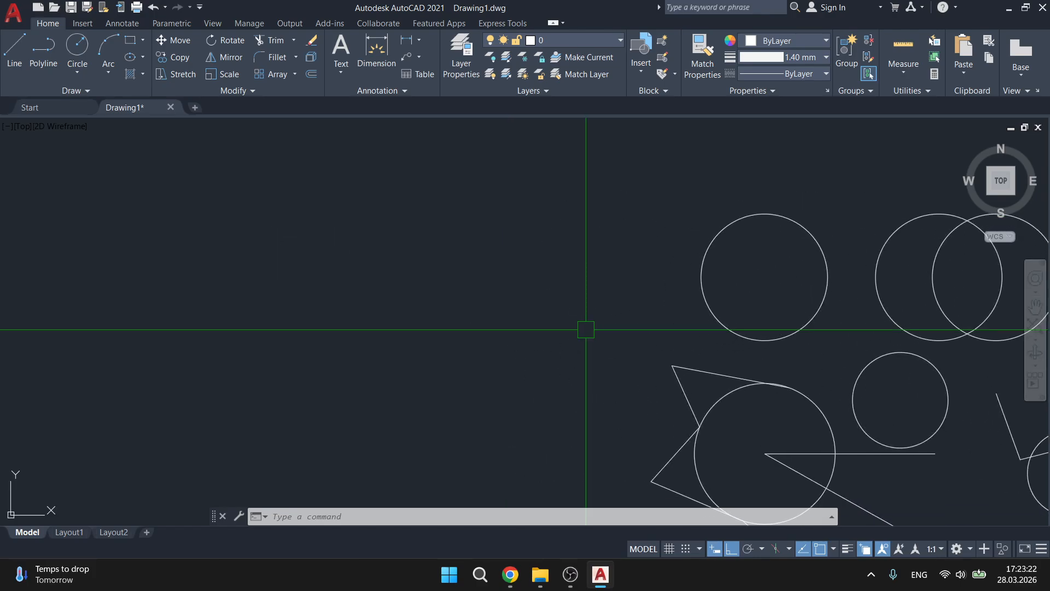
pyautogui.click(15, 49)
pyautogui.click(229, 178)
pyautogui.click(229, 328)
pyautogui.press('Escape')
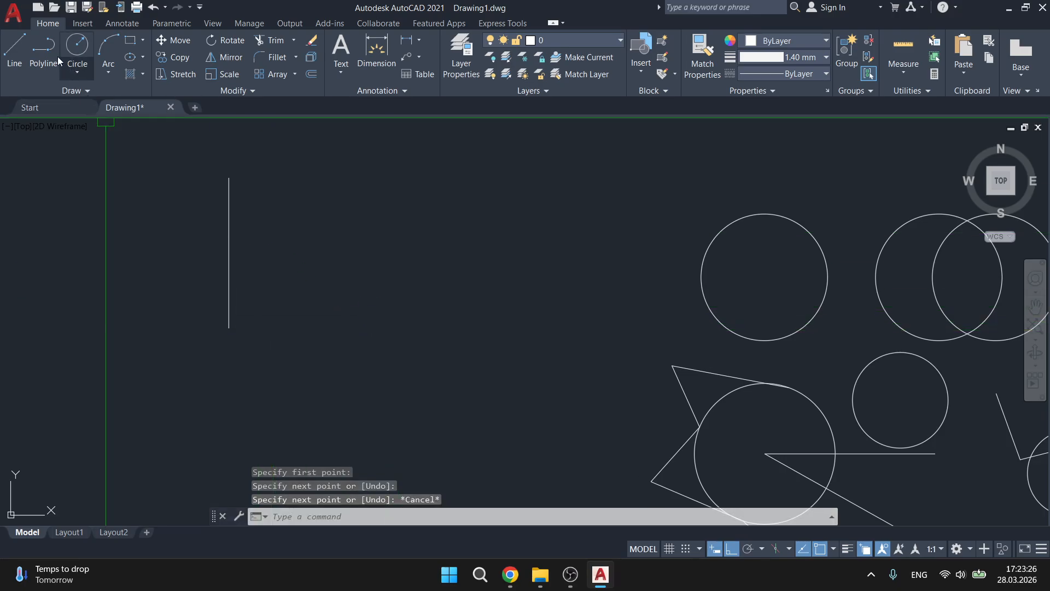
# Copy the vertical line horizontally three times toward the circles with Ortho on
pyautogui.click(322, 253)
pyautogui.click(145, 227)
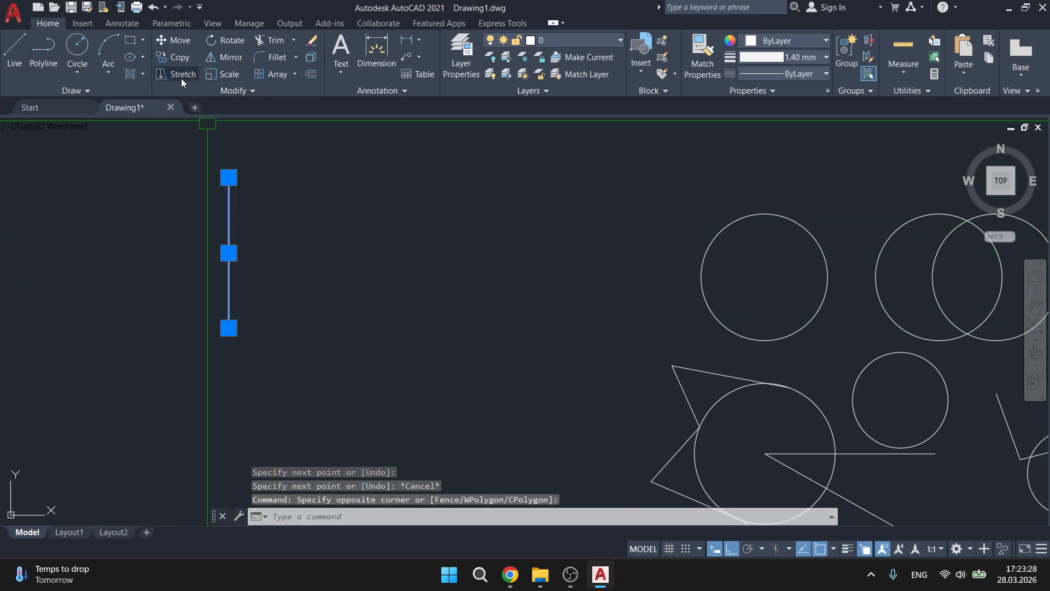
pyautogui.click(182, 57)
pyautogui.click(229, 178)
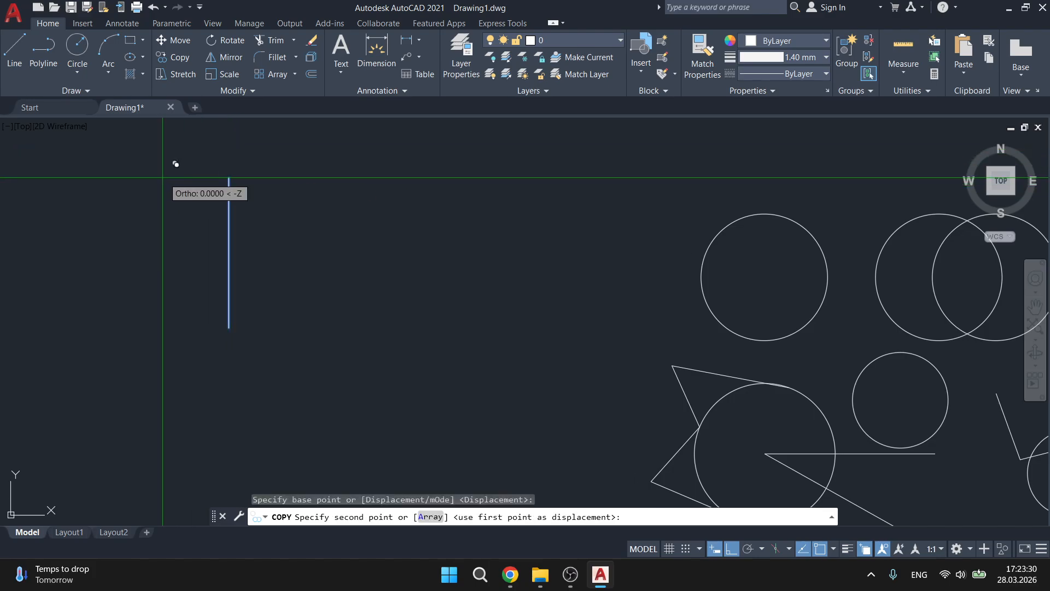
pyautogui.click(382, 177)
pyautogui.click(491, 174)
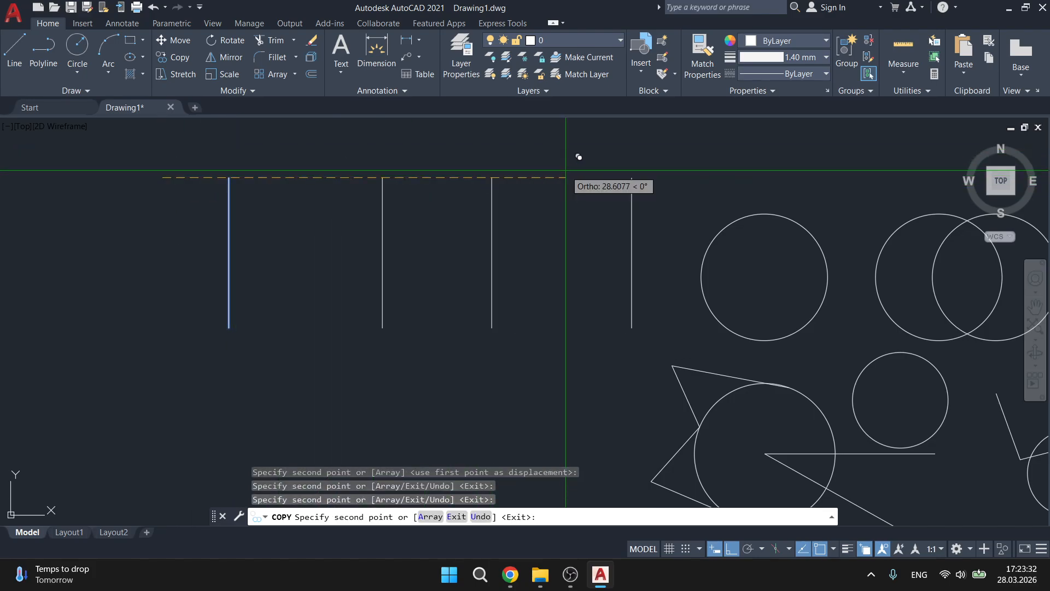
pyautogui.press('Escape')
# Mirror the two middle vertical lines downward about a horizontal axis, keeping the source objects
pyautogui.click(553, 225)
pyautogui.click(270, 230)
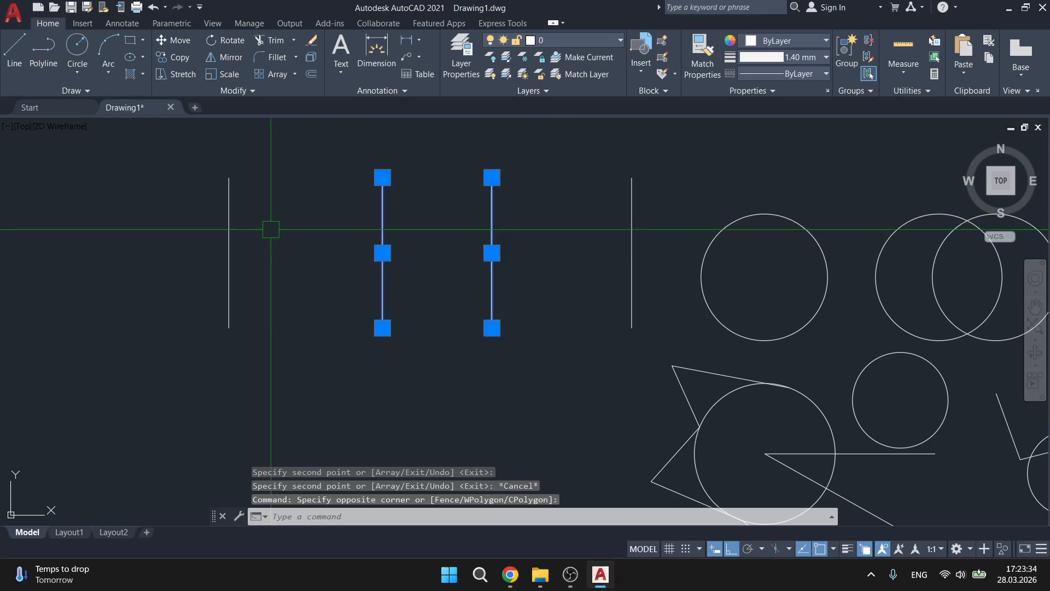
pyautogui.click(224, 56)
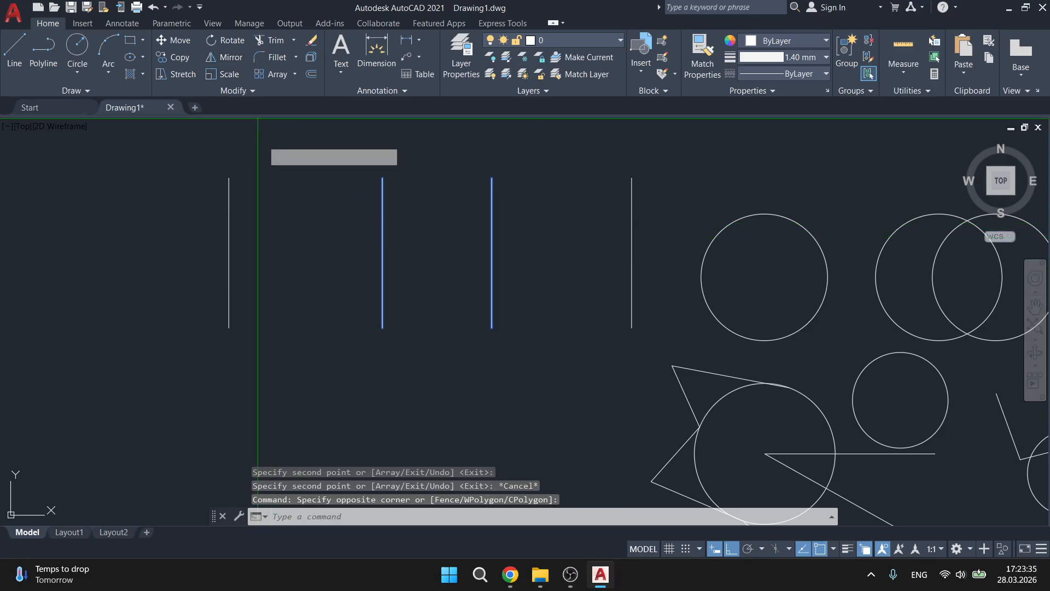
pyautogui.click(418, 377)
pyautogui.click(303, 268)
pyautogui.scroll(-4, 303, 268)
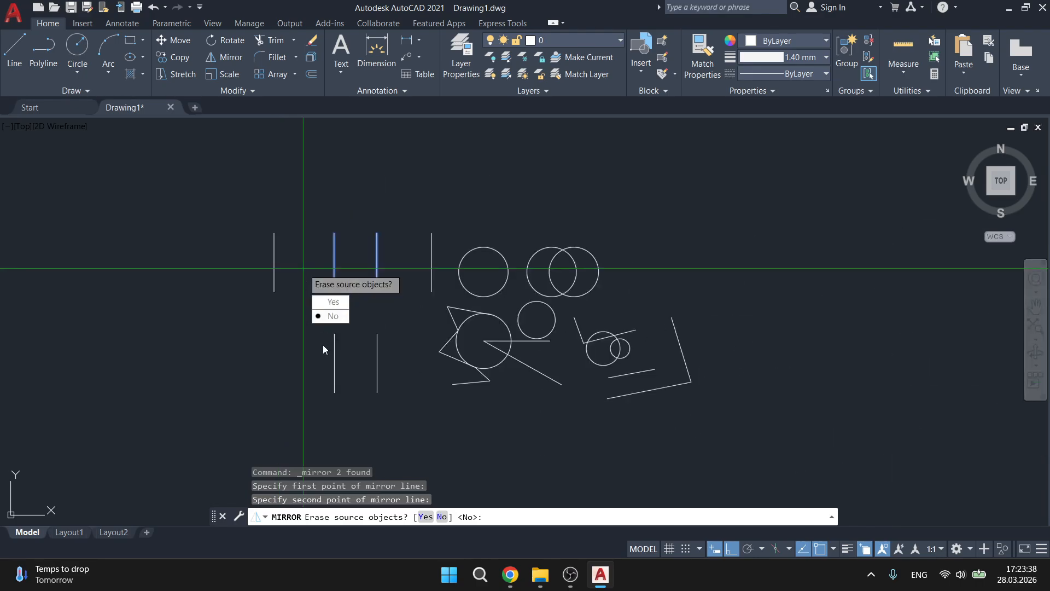
pyautogui.press('Return')
pyautogui.scroll(4, 265, 283)
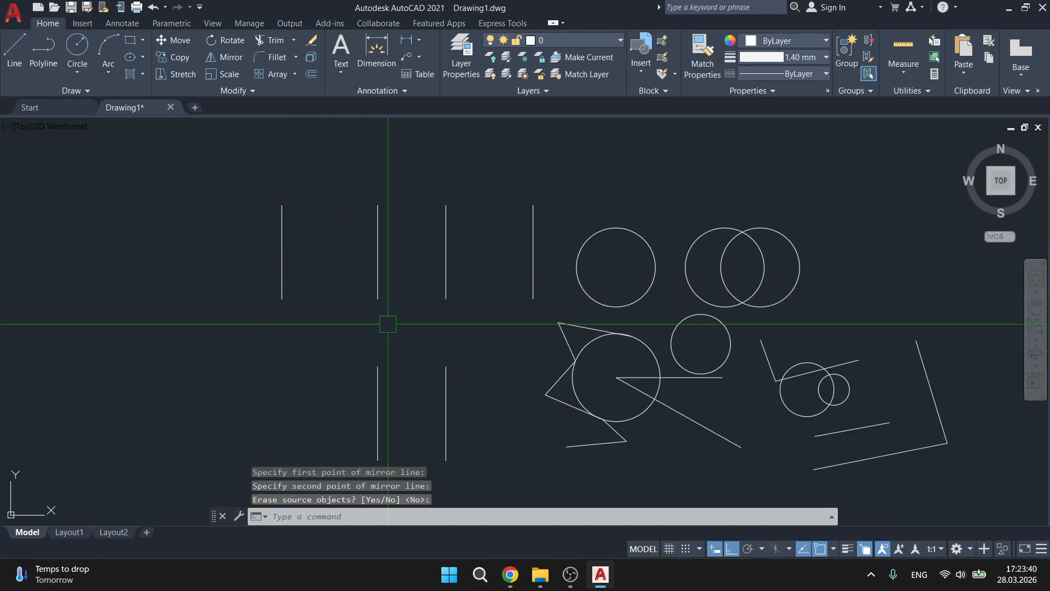
# Move the two mirrored vertical lines horizontally to the left, away from the zigzag shape
pyautogui.moveTo(476, 313)
pyautogui.mouseDown(button='middle')
pyautogui.moveTo(419, 261)
pyautogui.moveTo(401, 180)
pyautogui.mouseUp(button='middle')
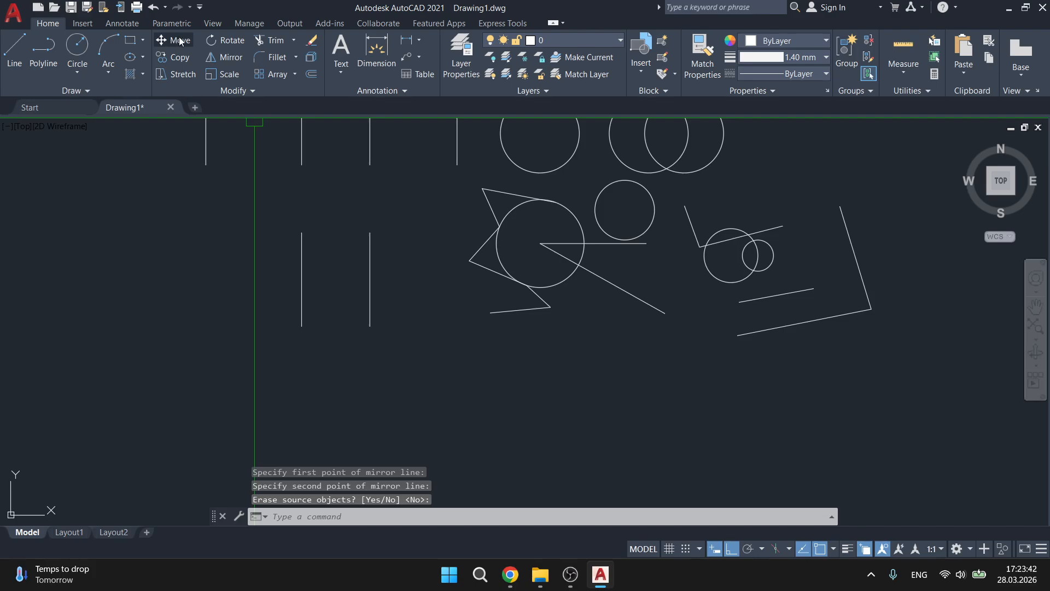
pyautogui.click(424, 299)
pyautogui.click(295, 316)
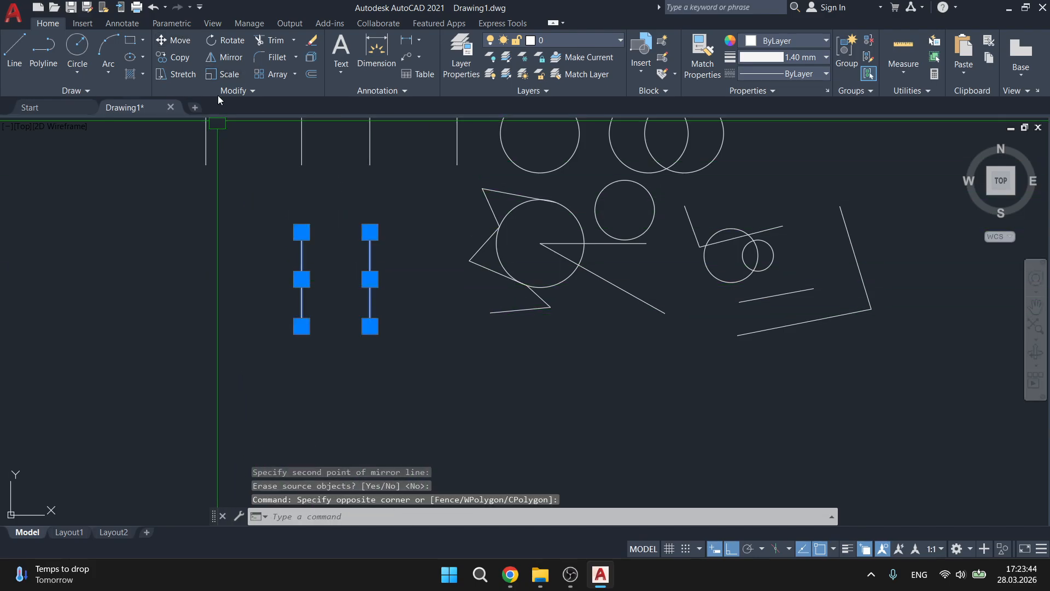
pyautogui.click(181, 45)
pyautogui.click(359, 192)
pyautogui.click(201, 206)
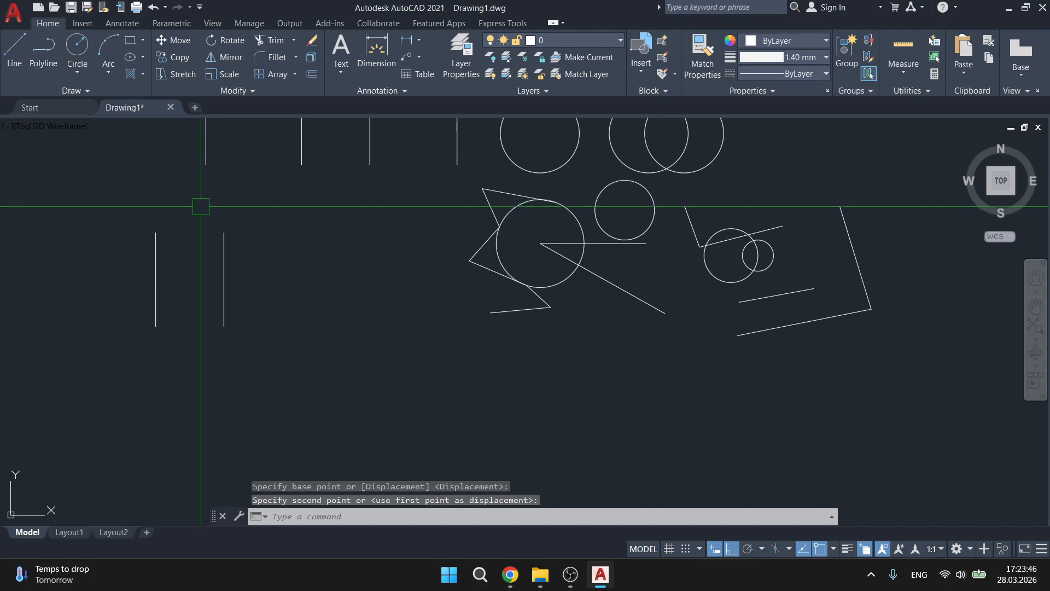
pyautogui.press('Escape')
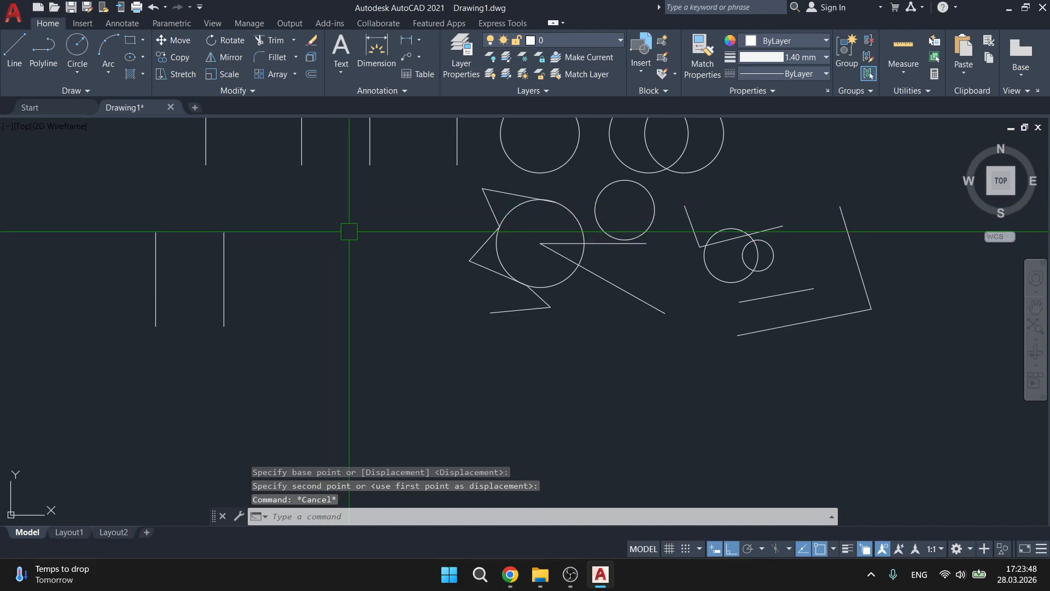
pyautogui.moveTo(291, 234)
pyautogui.mouseDown(button='middle')
pyautogui.moveTo(643, 239)
pyautogui.moveTo(569, 276)
pyautogui.mouseUp(button='middle')
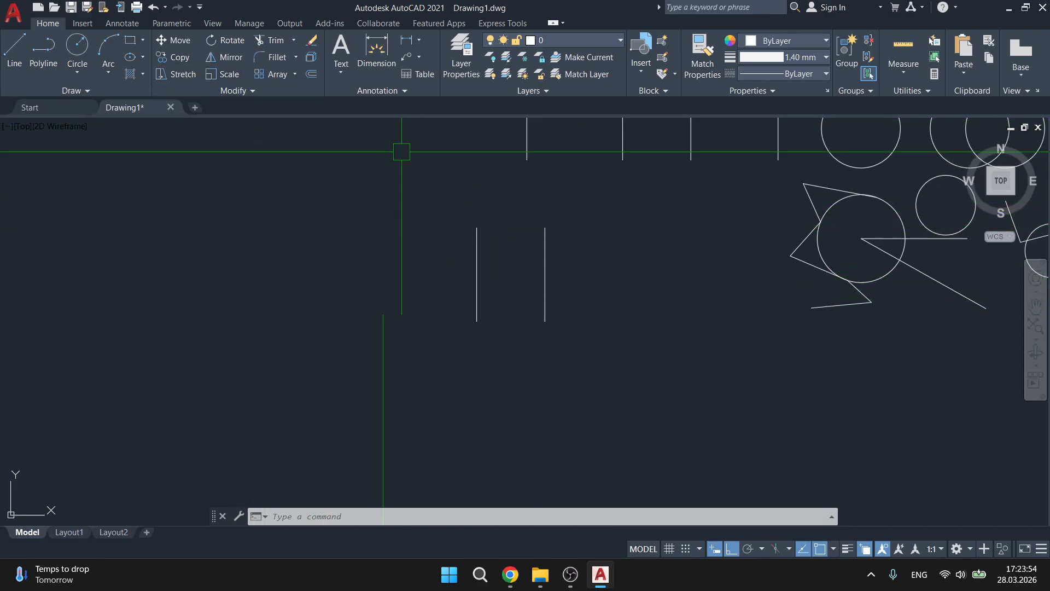
pyautogui.moveTo(521, 295)
pyautogui.mouseDown(button='middle')
pyautogui.moveTo(418, 273)
pyautogui.moveTo(434, 341)
pyautogui.moveTo(489, 354)
pyautogui.mouseUp(button='middle')
pyautogui.scroll(-2, 444, 343)
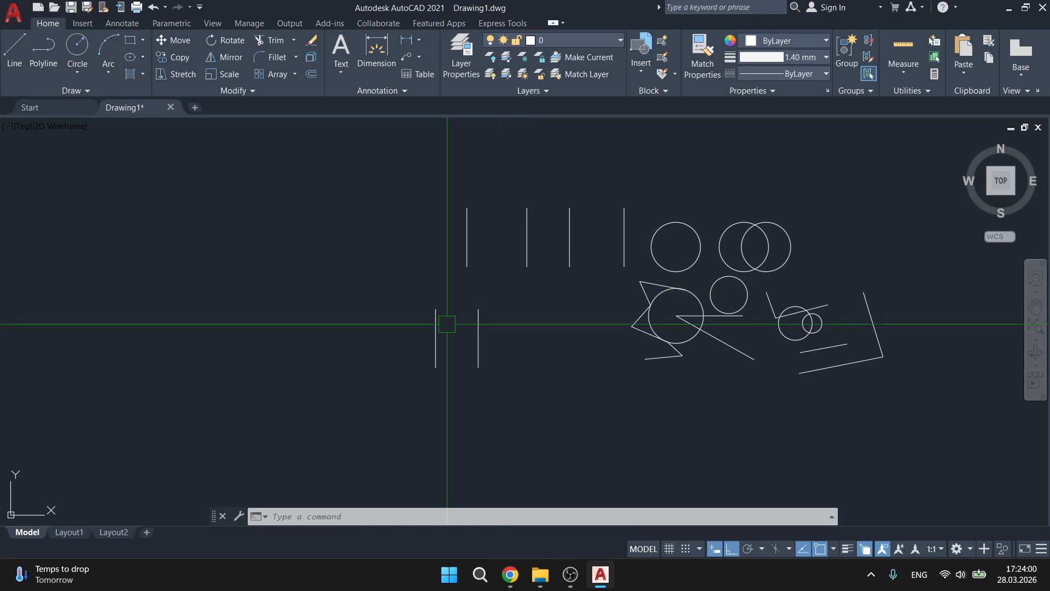
pyautogui.scroll(5, 432, 350)
pyautogui.moveTo(482, 257); pyautogui.dragTo(394, 241, button='middle')
pyautogui.click(446, 236)
pyautogui.click(290, 231)
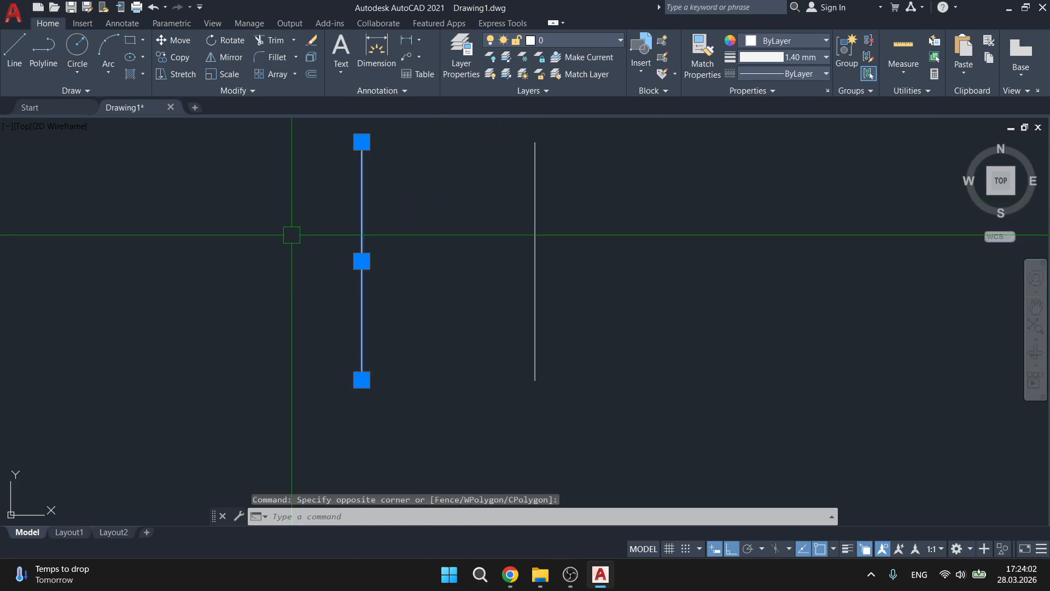
pyautogui.press('Escape')
# Add a vertical linear dimension to the left line of the moved pair, placed on its outer side
pyautogui.click(419, 42)
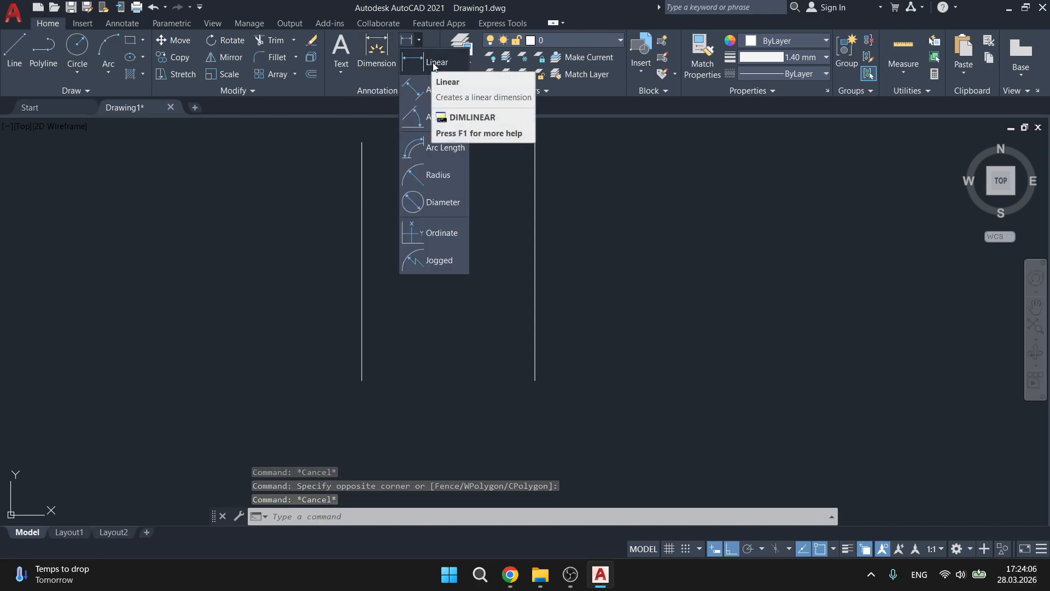
pyautogui.click(431, 61)
pyautogui.click(362, 143)
pyautogui.click(362, 379)
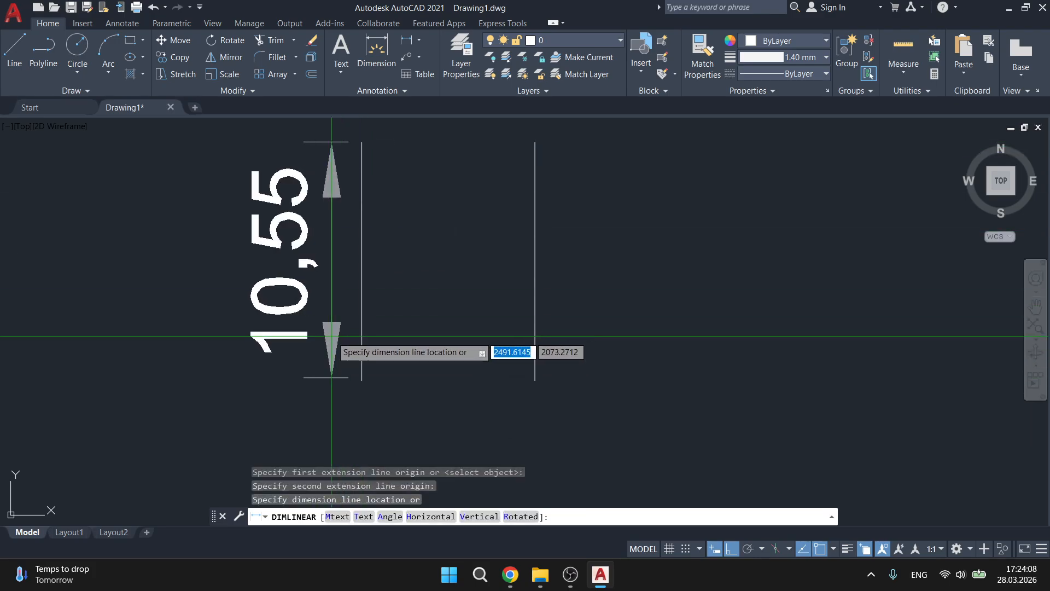
pyautogui.click(276, 301)
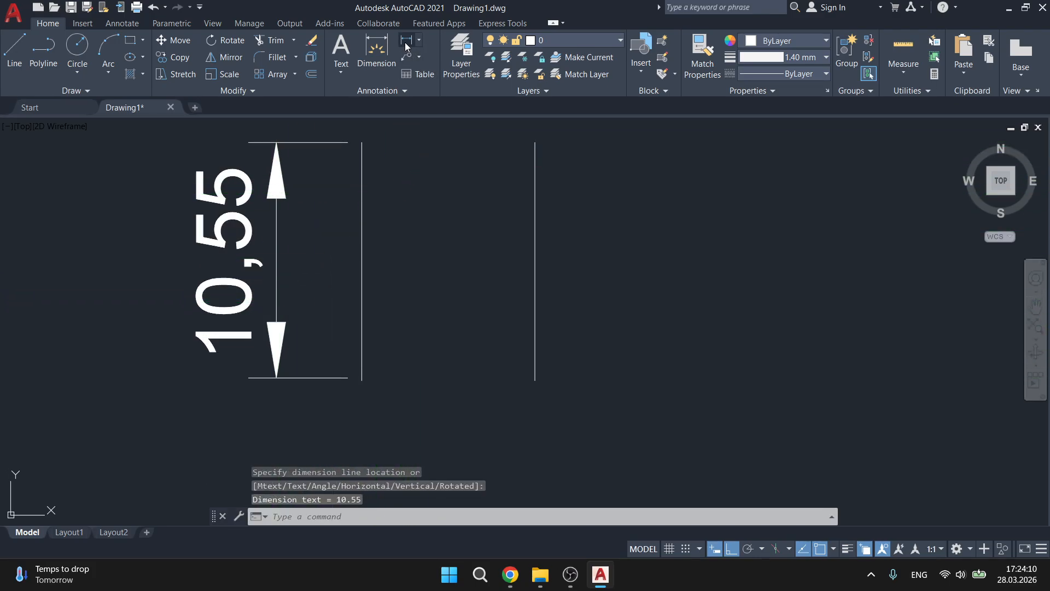
# Add a horizontal linear dimension between the upper ends of the two moved lines, placed above them
pyautogui.press('Return')
pyautogui.click(535, 142)
pyautogui.click(362, 142)
pyautogui.scroll(-4, 407, 216)
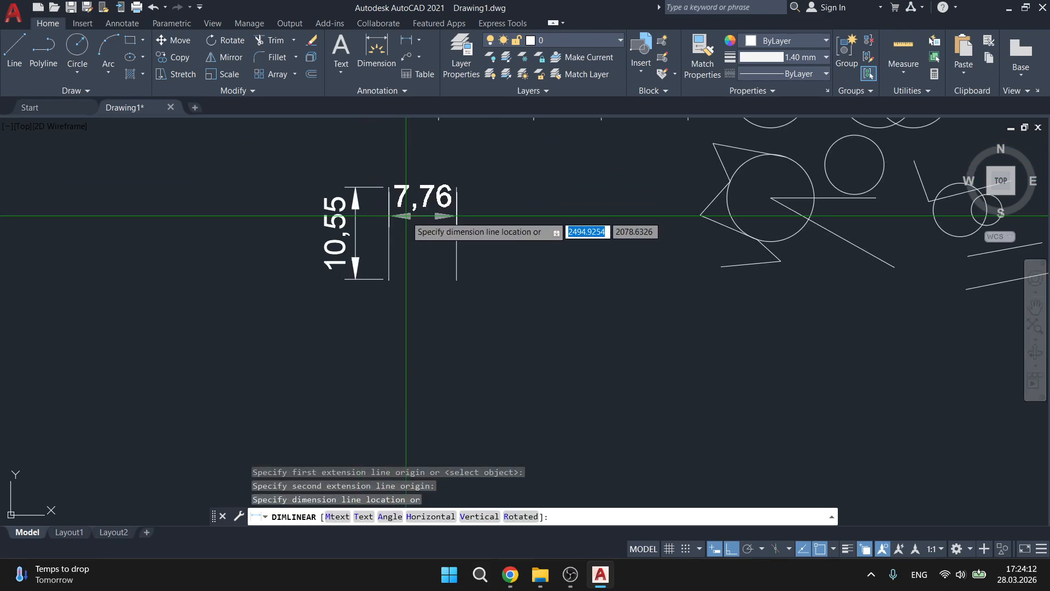
pyautogui.click(416, 160)
pyautogui.press('Escape')
pyautogui.click(419, 40)
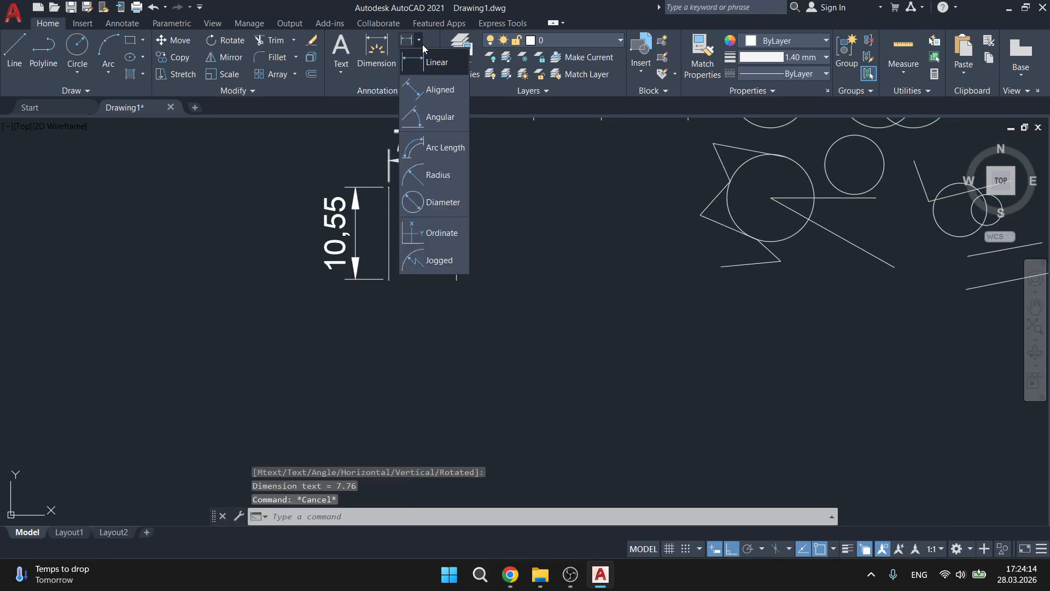
pyautogui.click(430, 91)
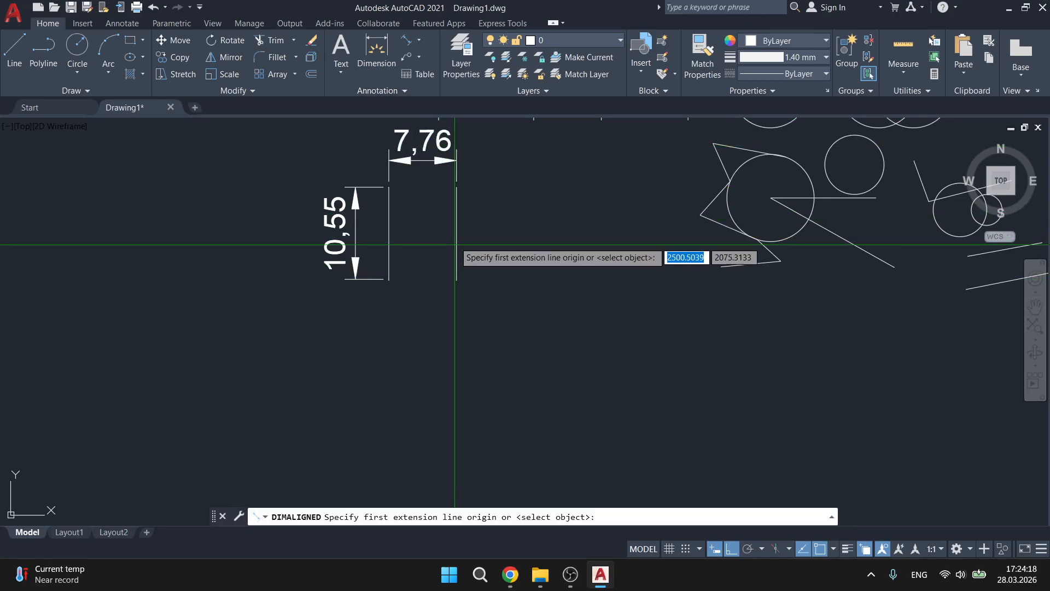
pyautogui.click(456, 188)
pyautogui.click(457, 279)
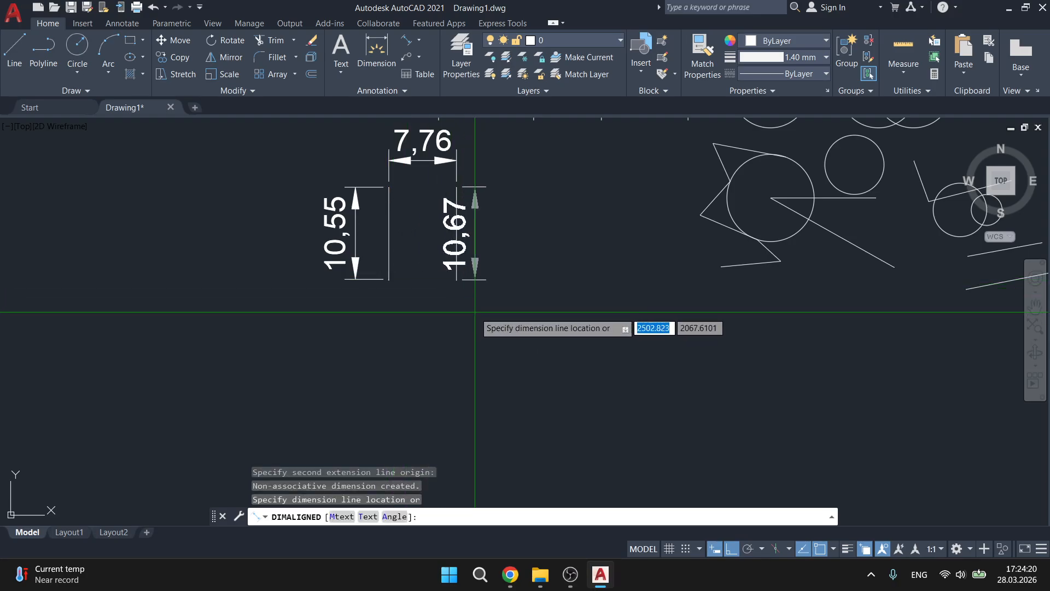
pyautogui.press('Escape')
# Add an aligned dimension from the right line's upper end to the left line's lower end, placed diagonally below the pair
pyautogui.press('Return')
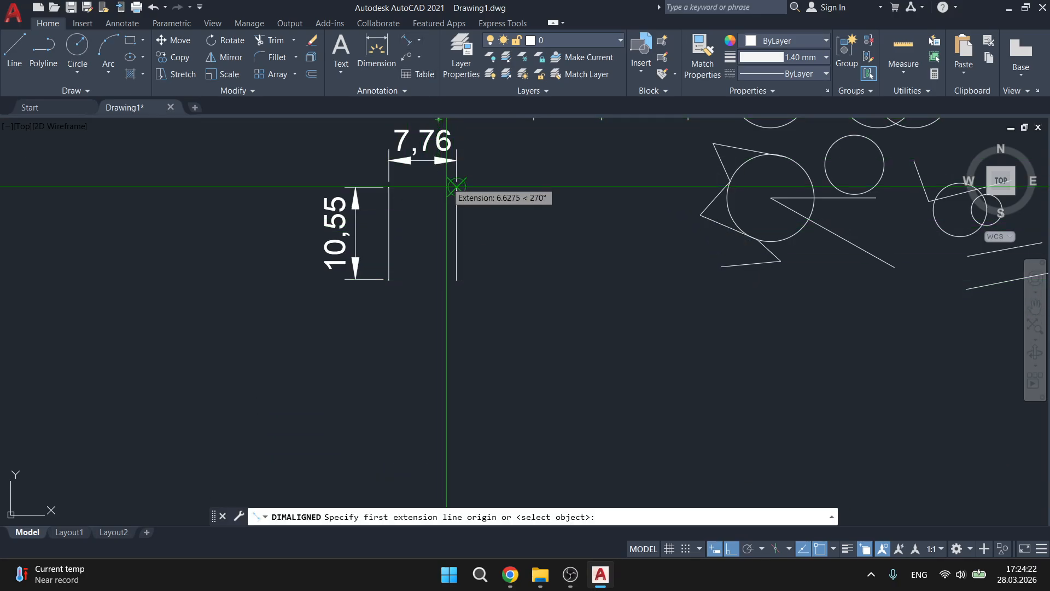
pyautogui.click(457, 187)
pyautogui.click(389, 279)
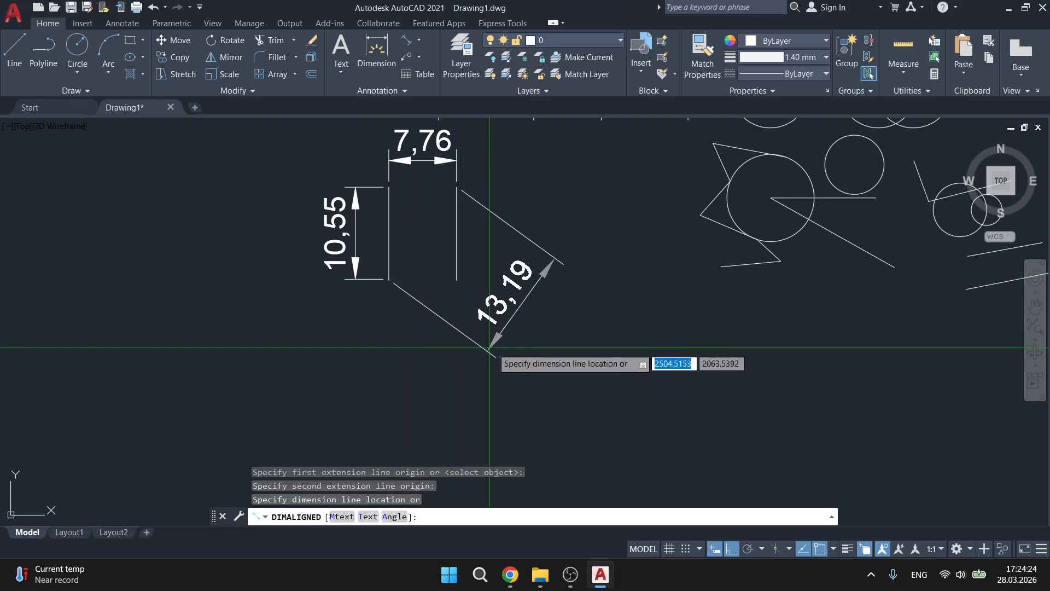
pyautogui.click(509, 362)
pyautogui.scroll(-3, 410, 355)
pyautogui.moveTo(439, 321); pyautogui.dragTo(439, 270, button='middle')
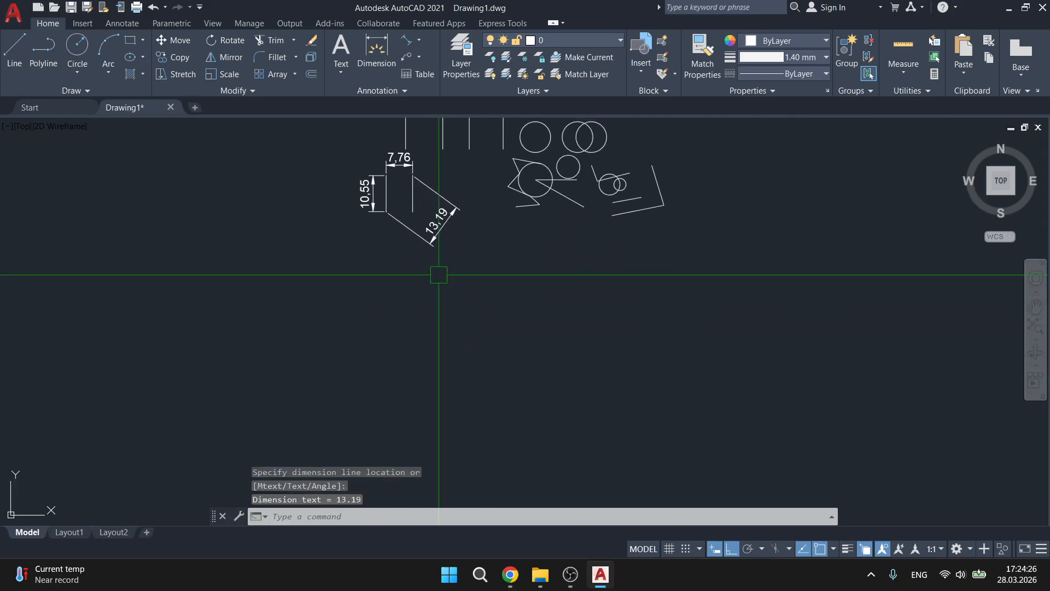
pyautogui.press('Escape')
pyautogui.press('Escape')
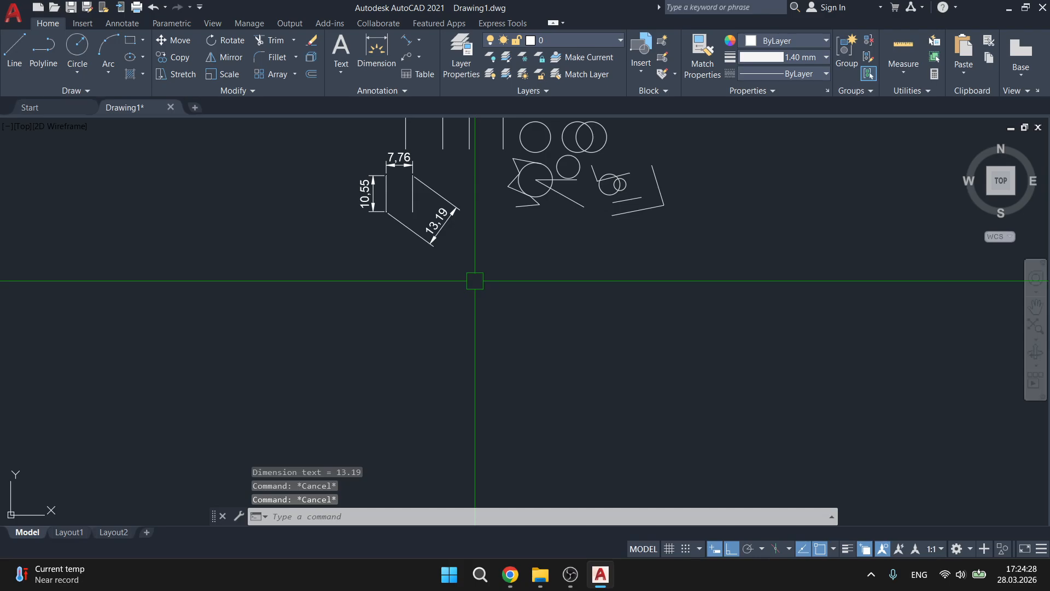
pyautogui.press('Escape')
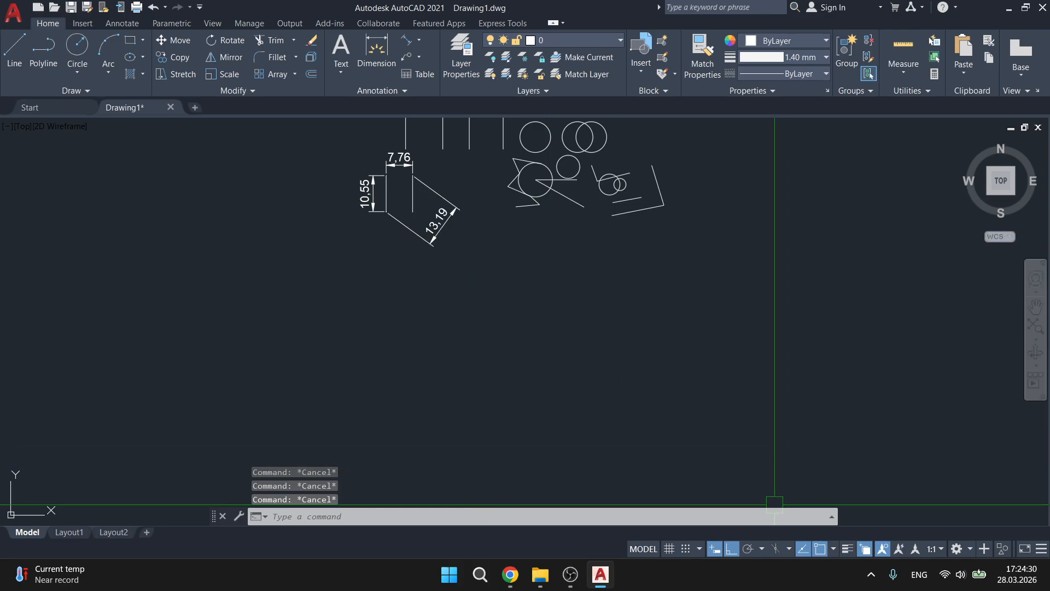
# Check the Command Aliases heading in the lesson outline on the desktop, and return to the AutoCAD drawing
pyautogui.click(1010, 8)
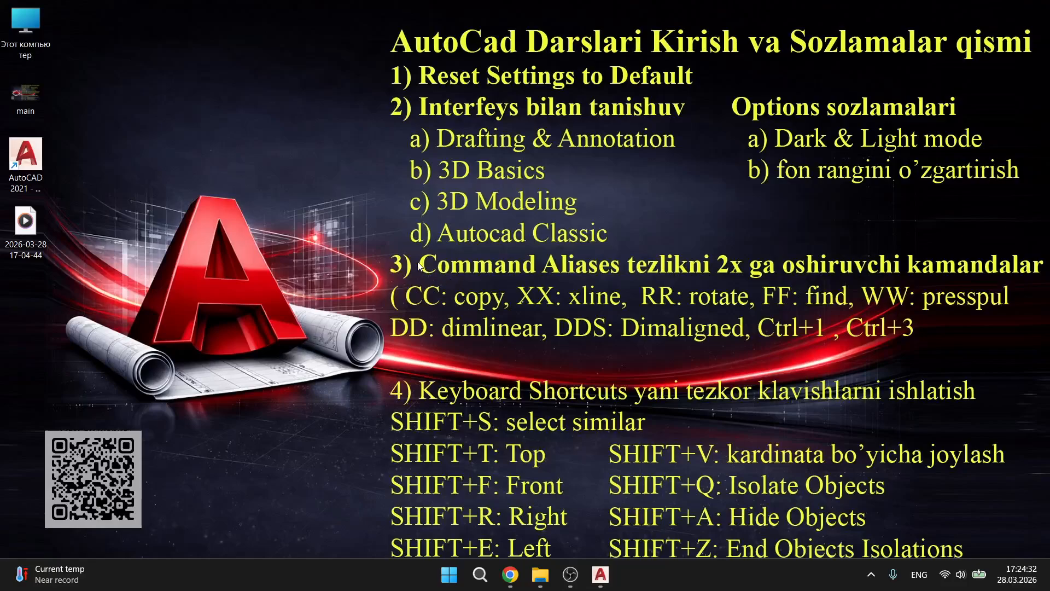
pyautogui.moveTo(419, 255); pyautogui.dragTo(615, 281)
pyautogui.hotkey('alt', 'Tab')
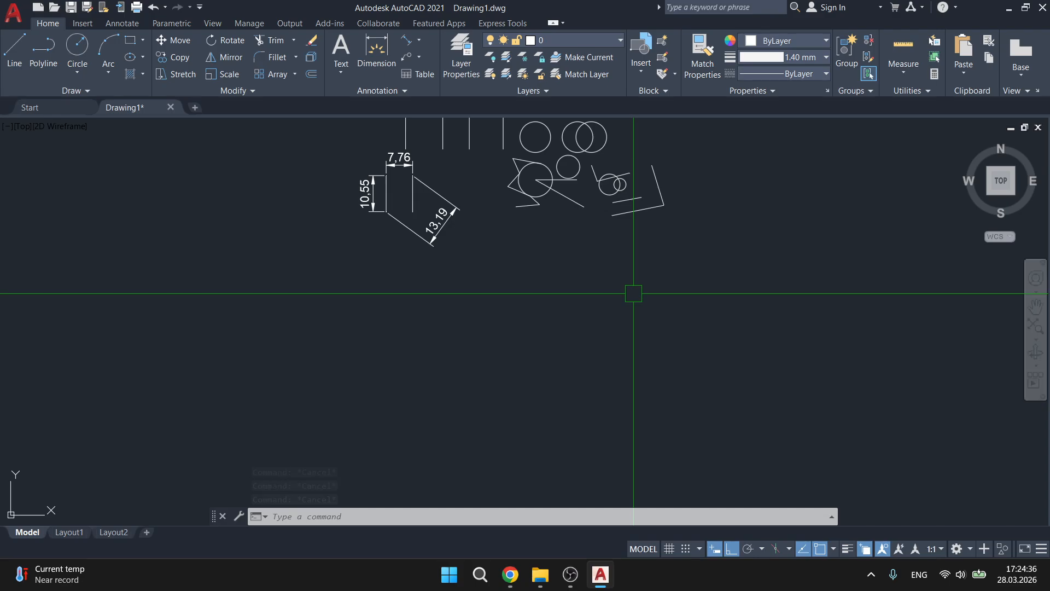
pyautogui.press('Escape')
pyautogui.press('Escape')
# Show the classic menu bar by setting the MENUBAR system variable to 1
pyautogui.moveTo(518, 133); pyautogui.dragTo(340, 223, button='middle')
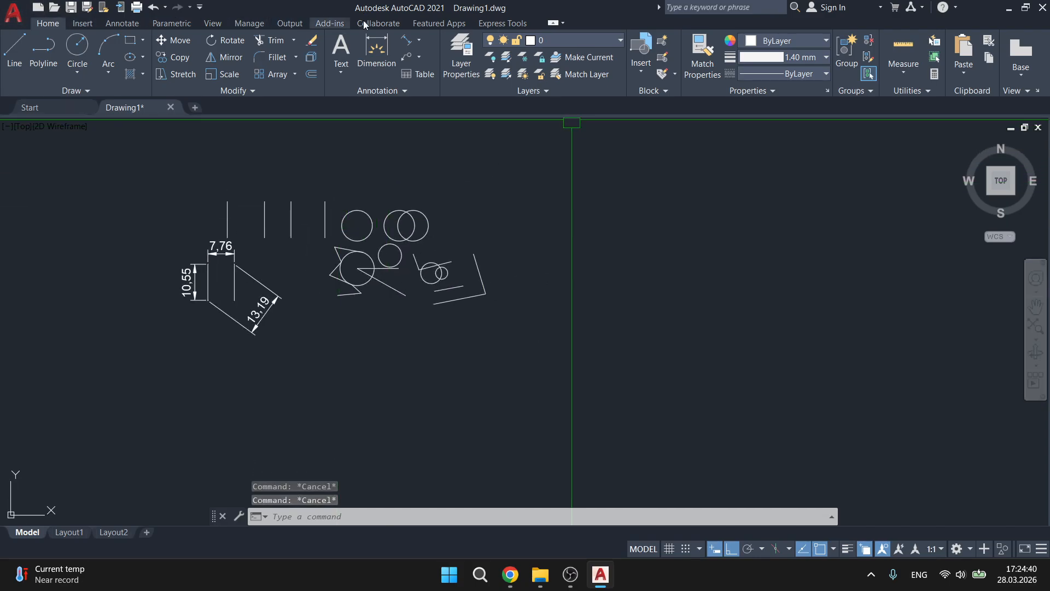
pyautogui.press('Escape')
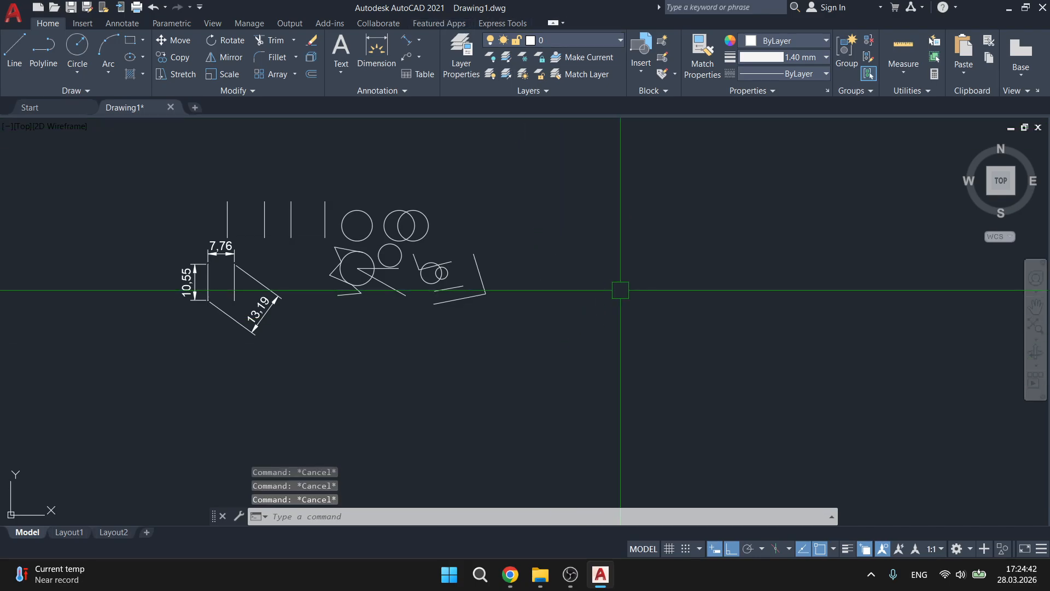
pyautogui.write('MENU')
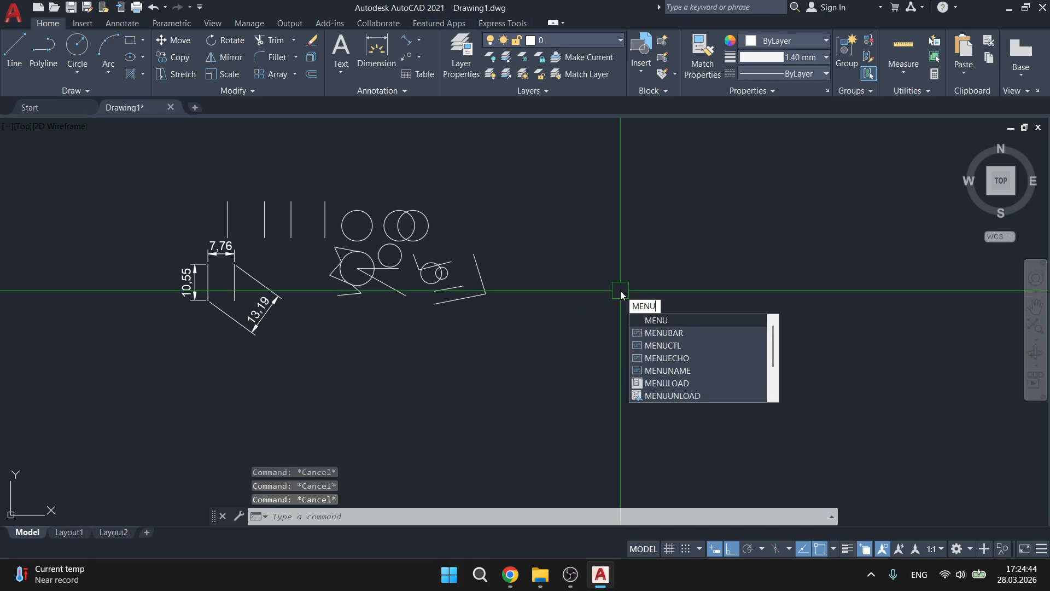
pyautogui.press('Down')
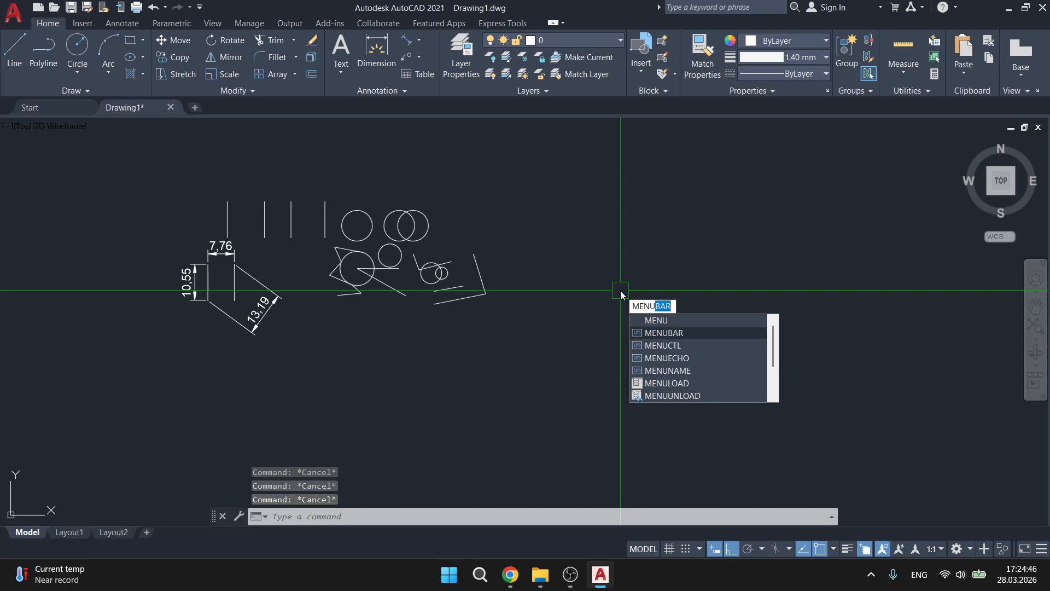
pyautogui.press('Return')
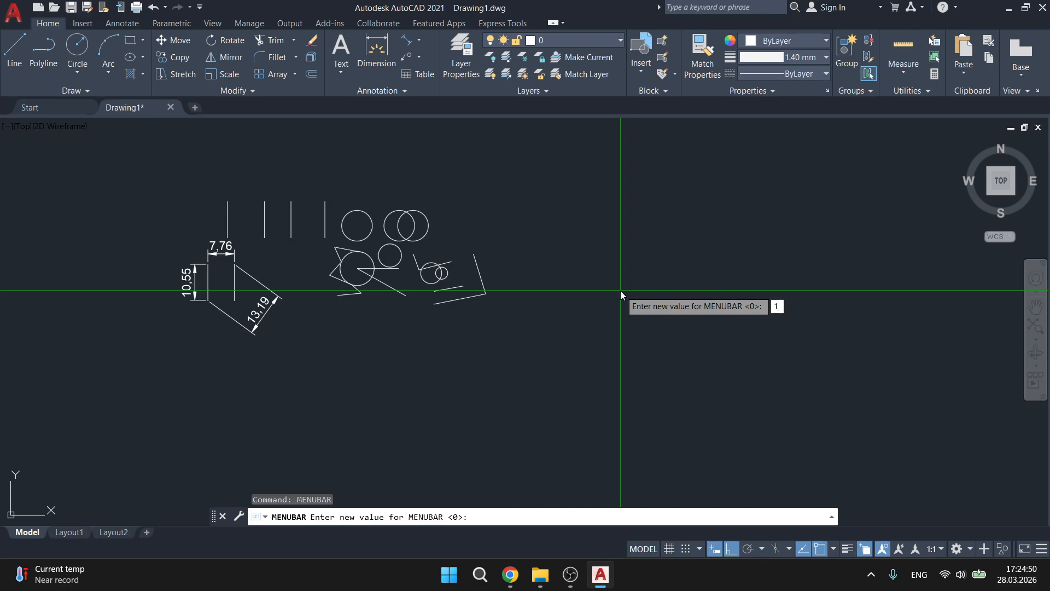
pyautogui.press('Return')
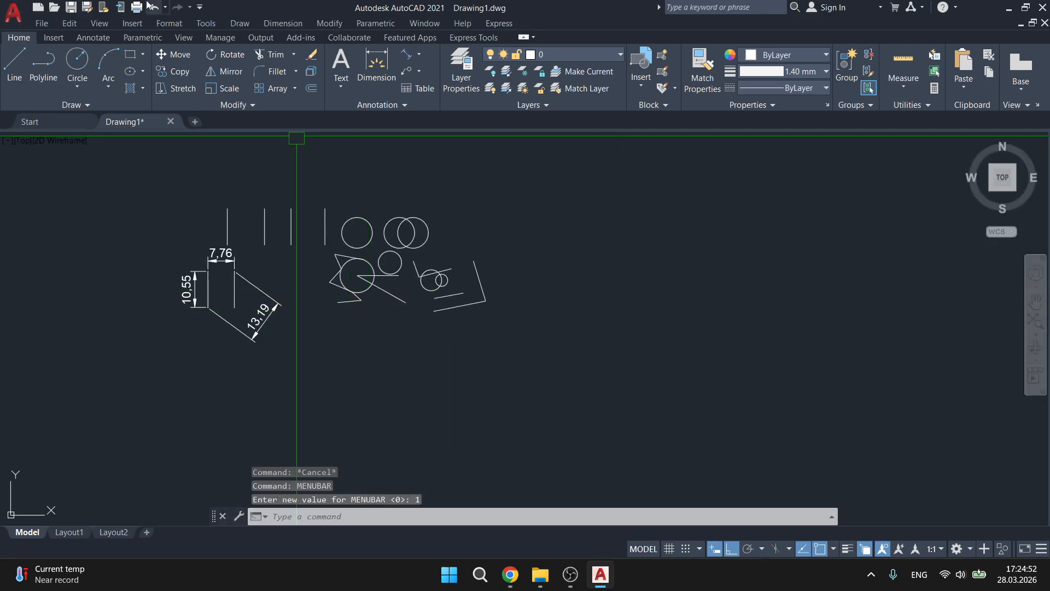
# Open the Command Alias Editor from the Express tools and shift its window slightly aside
pyautogui.click(503, 24)
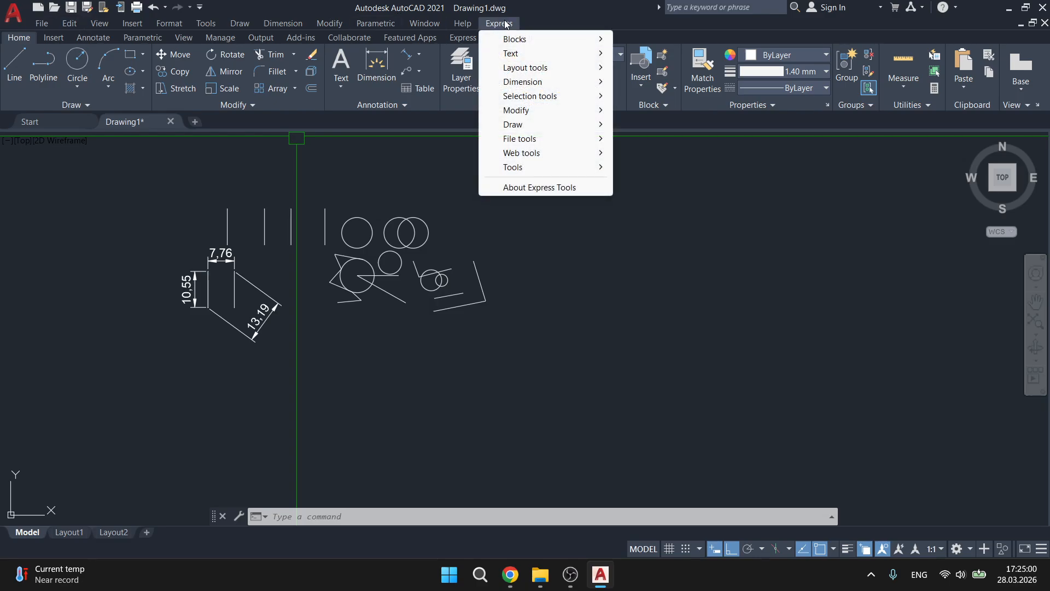
pyautogui.moveTo(525, 170)
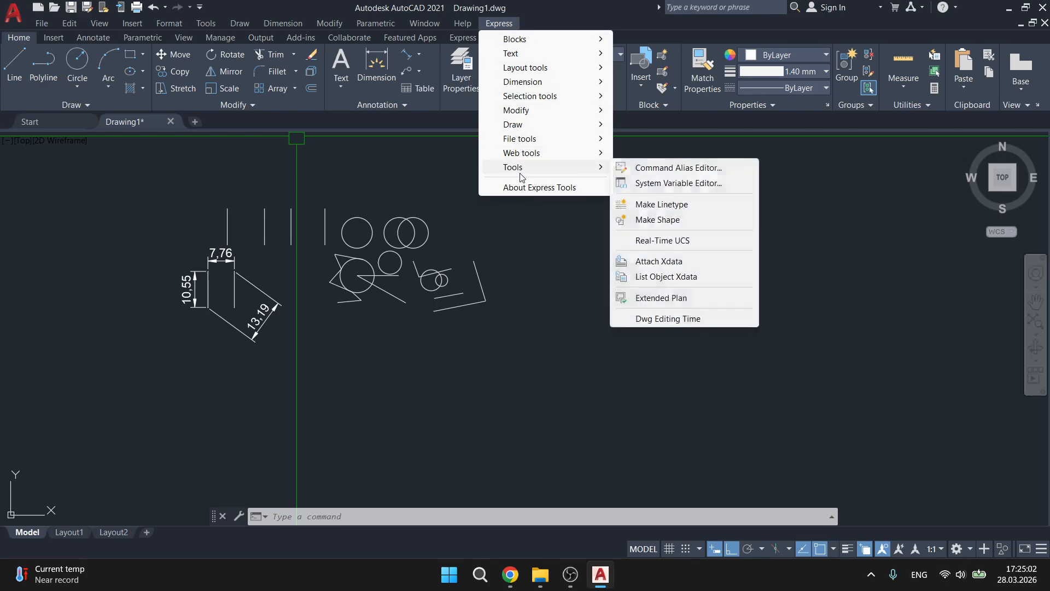
pyautogui.click(689, 173)
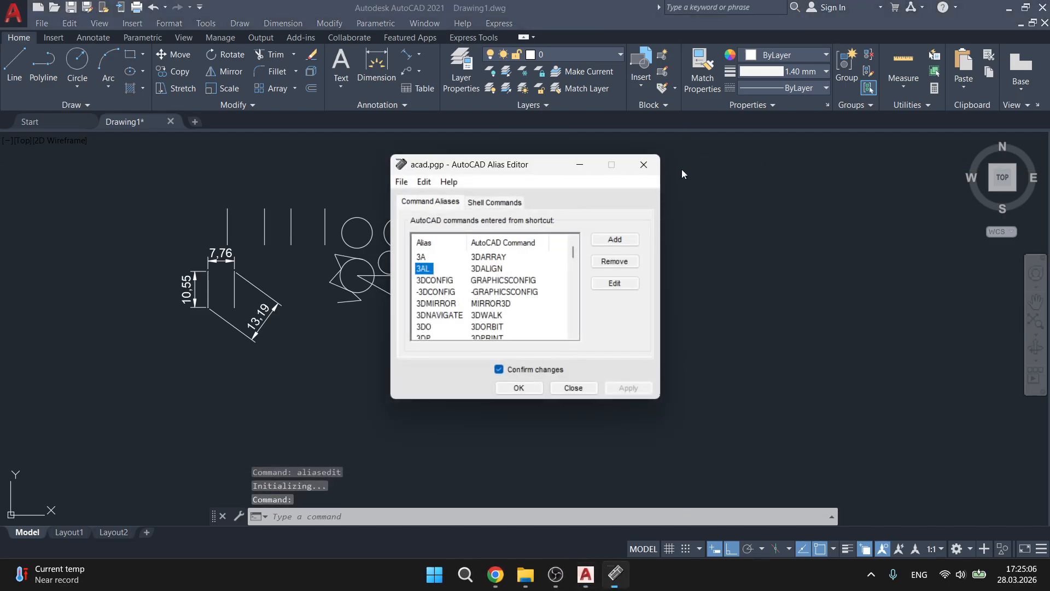
pyautogui.moveTo(445, 171); pyautogui.dragTo(421, 176)
# Switch to the desktop and examine the suggested command aliases and the commands they stand for in section 3 of the outline
pyautogui.hotkey('alt', 'Tab')
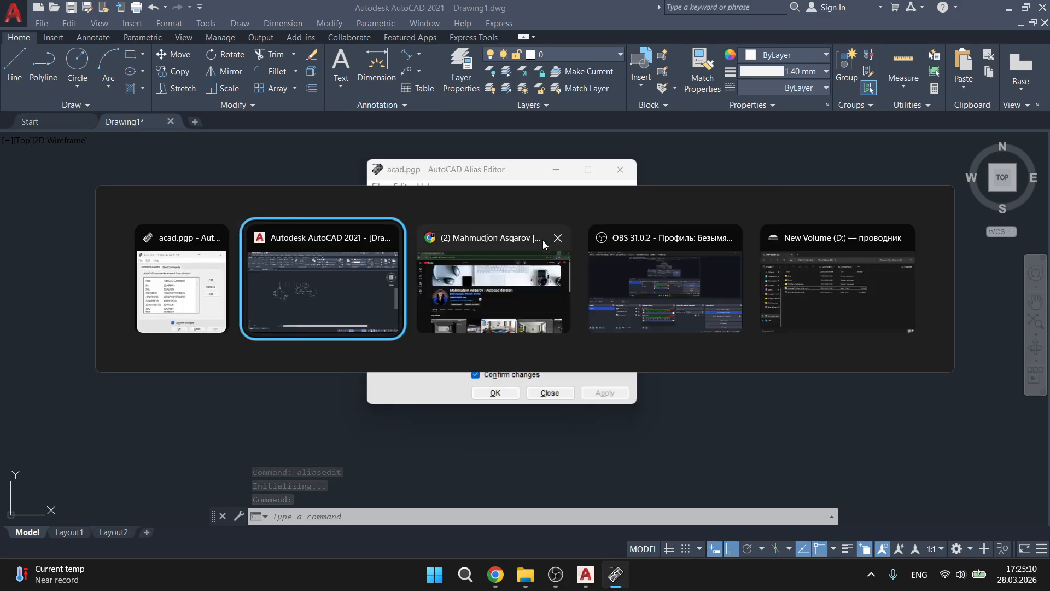
pyautogui.press('super+d')
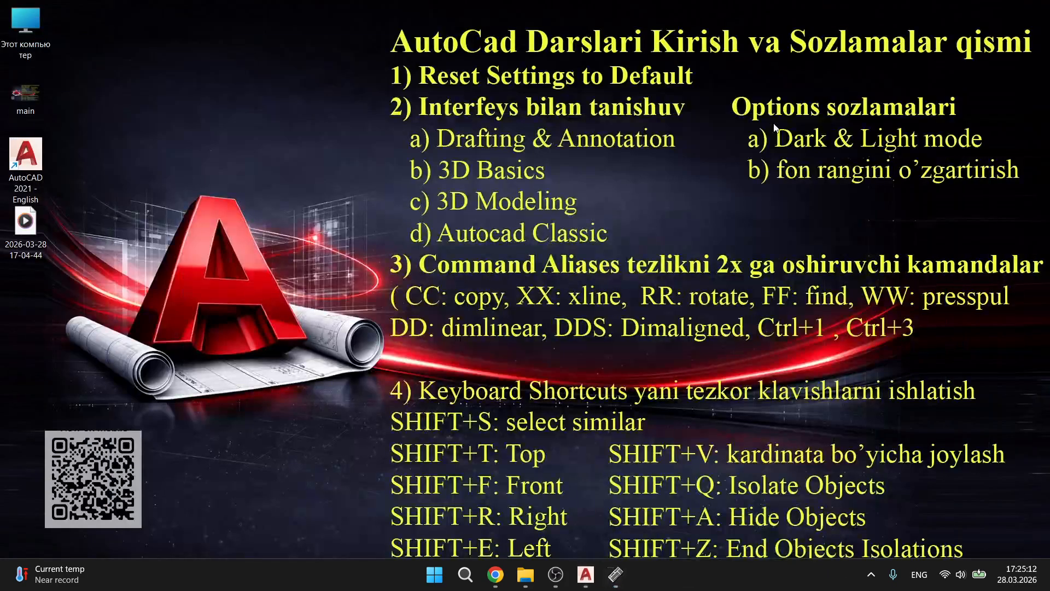
pyautogui.moveTo(408, 249); pyautogui.dragTo(626, 278)
pyautogui.moveTo(398, 287)
pyautogui.mouseDown()
pyautogui.moveTo(544, 306)
pyautogui.moveTo(640, 304)
pyautogui.moveTo(430, 304)
pyautogui.moveTo(522, 317)
pyautogui.moveTo(403, 288)
pyautogui.mouseUp()
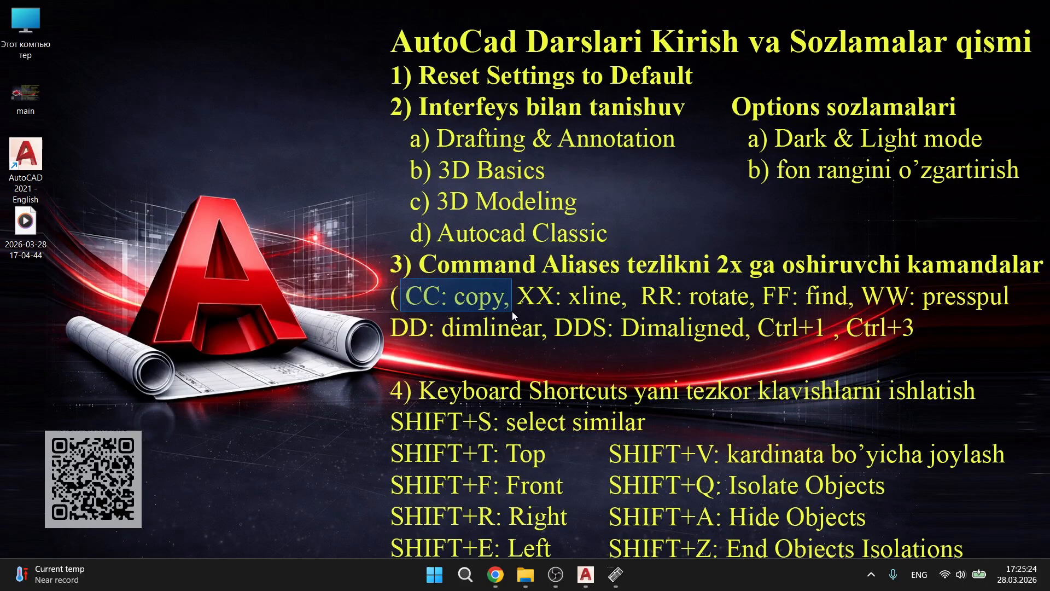
pyautogui.moveTo(512, 311); pyautogui.dragTo(620, 310)
pyautogui.moveTo(513, 283); pyautogui.dragTo(563, 318)
pyautogui.moveTo(568, 279); pyautogui.dragTo(615, 312)
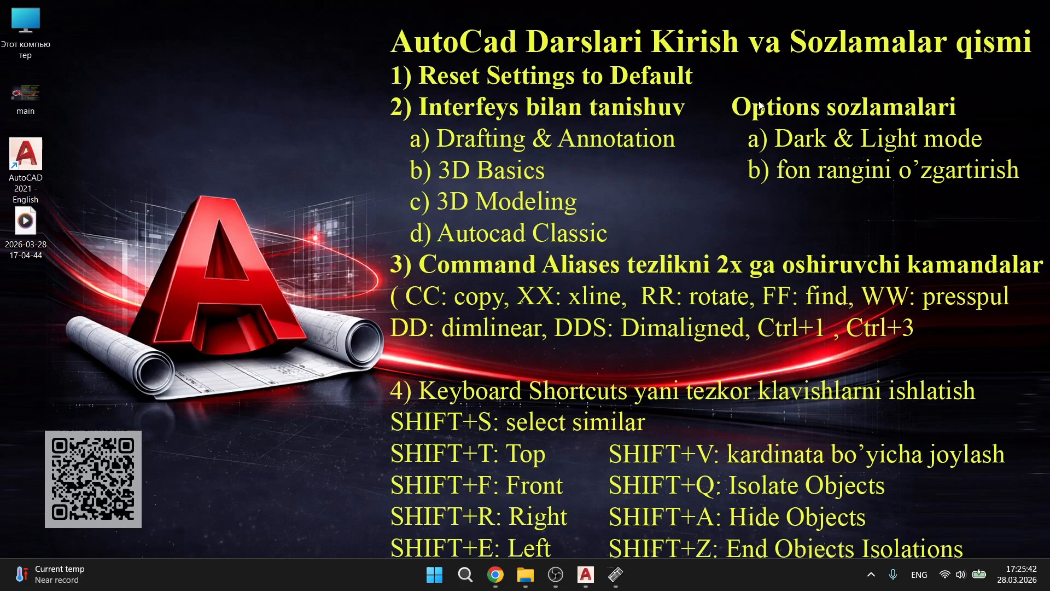
pyautogui.hotkey('alt', 'Tab')
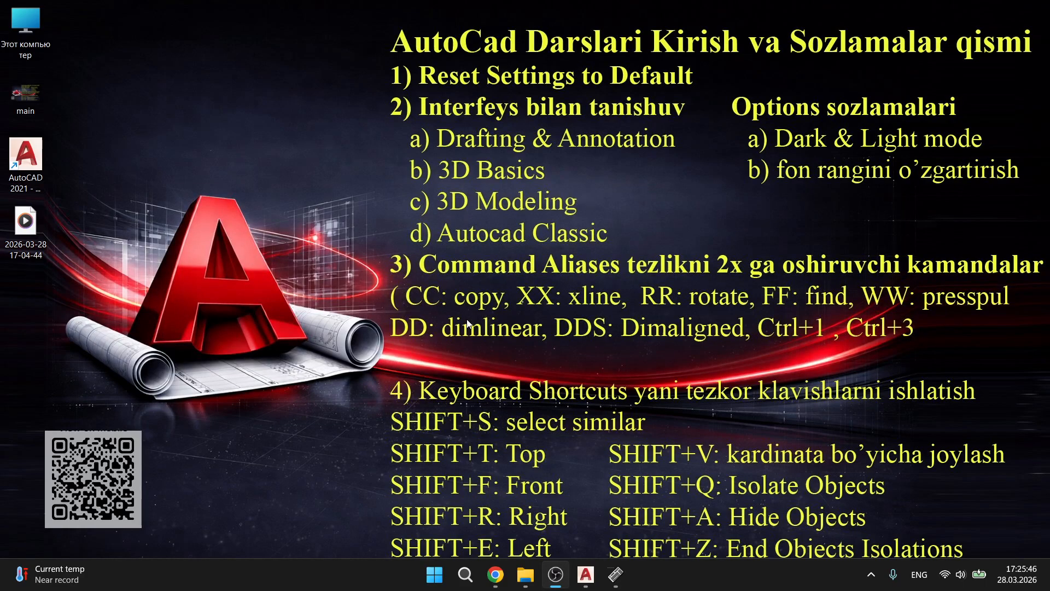
pyautogui.moveTo(365, 283); pyautogui.dragTo(1038, 345)
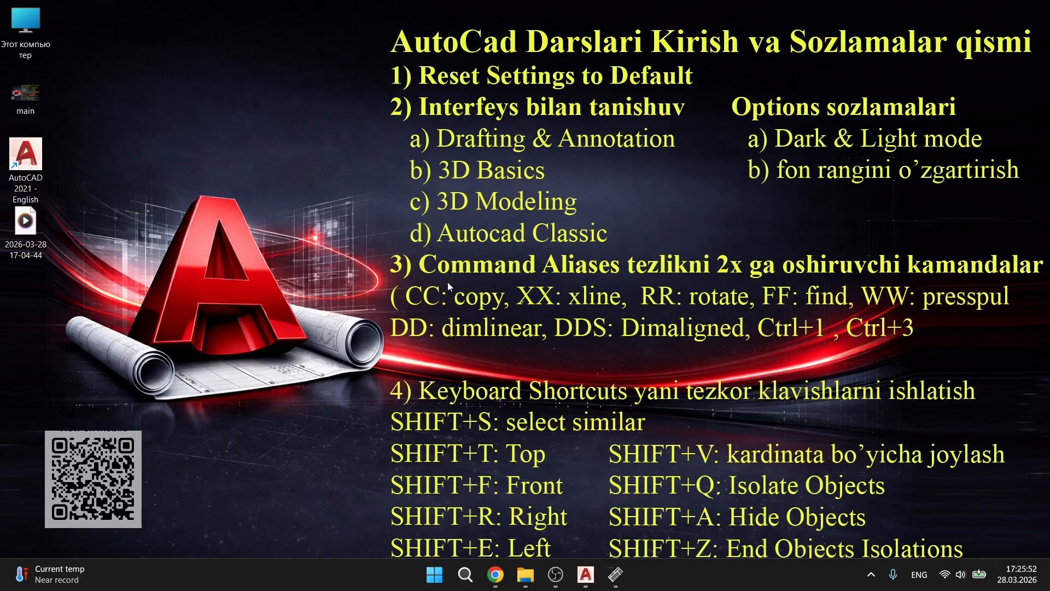
pyautogui.moveTo(376, 281); pyautogui.dragTo(1019, 310)
pyautogui.moveTo(371, 309); pyautogui.dragTo(759, 345)
# Bring the AutoCAD drawing and the Alias Editor window back in front of the other applications
pyautogui.click(556, 575)
pyautogui.click(615, 574)
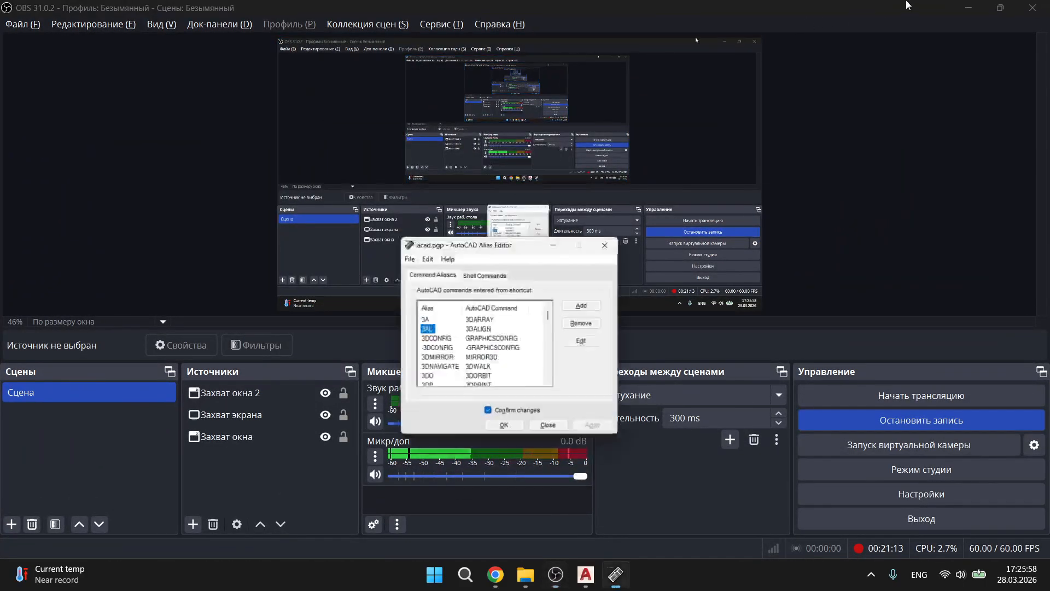
pyautogui.click(969, 8)
pyautogui.hotkey('alt', 'Tab')
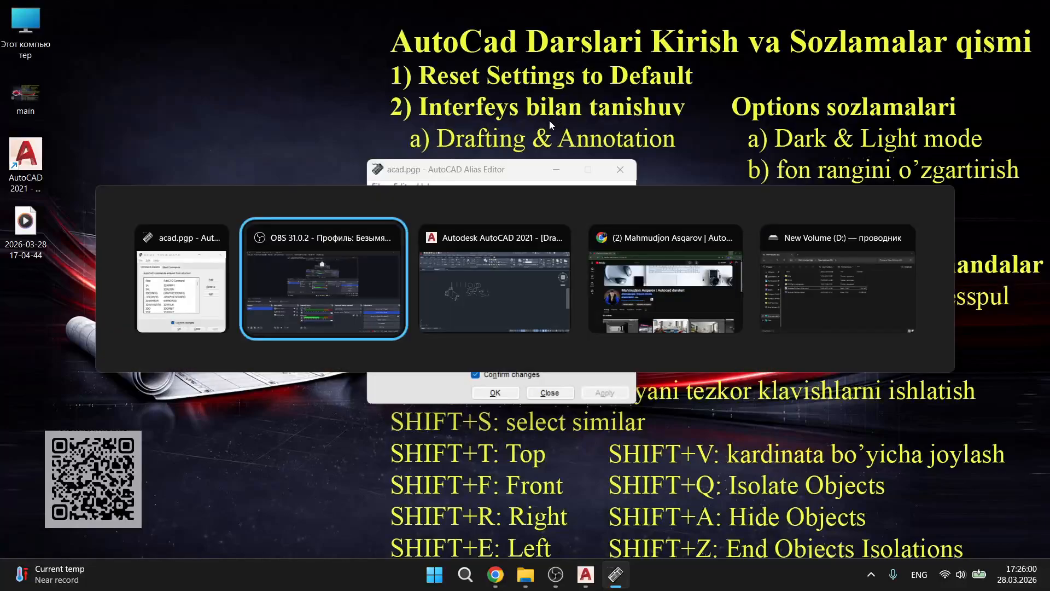
pyautogui.hotkey('alt', 'Tab')
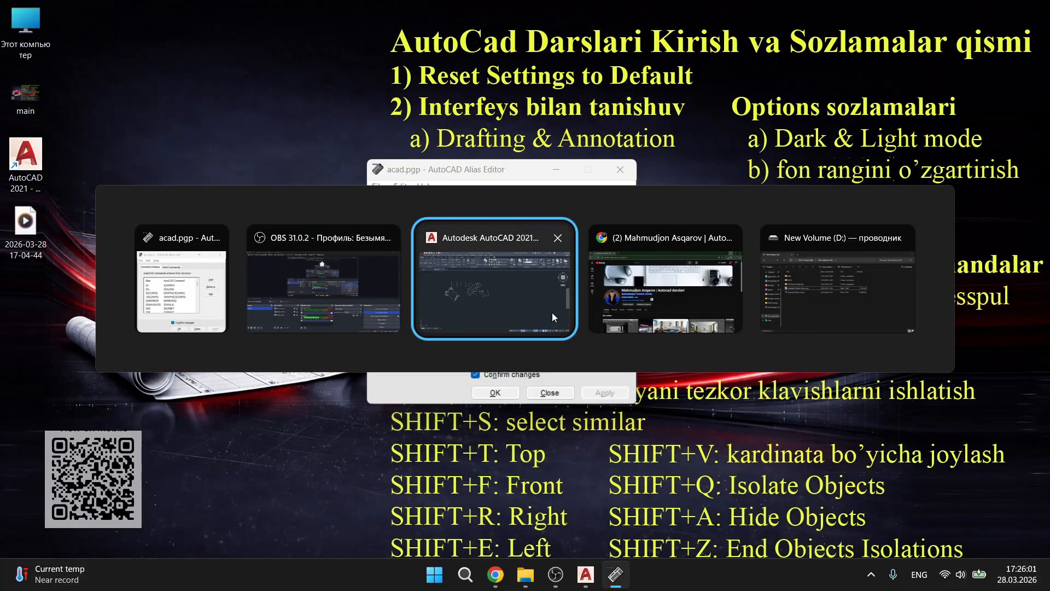
pyautogui.click(509, 267)
pyautogui.click(617, 577)
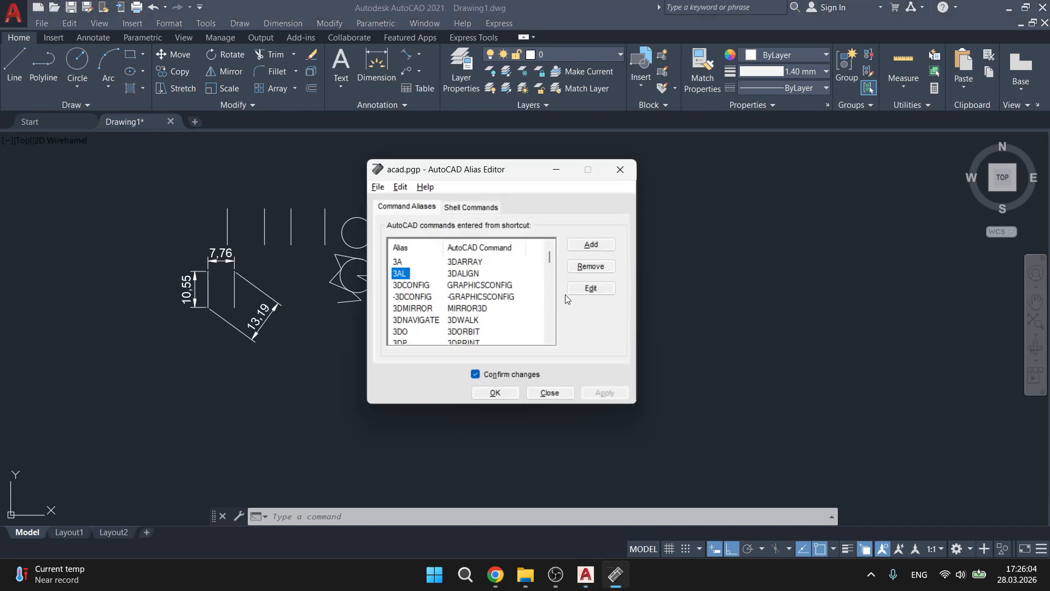
# Add the command alias cc for the COPY command and save it by overwriting the acad.pgp file
pyautogui.click(591, 245)
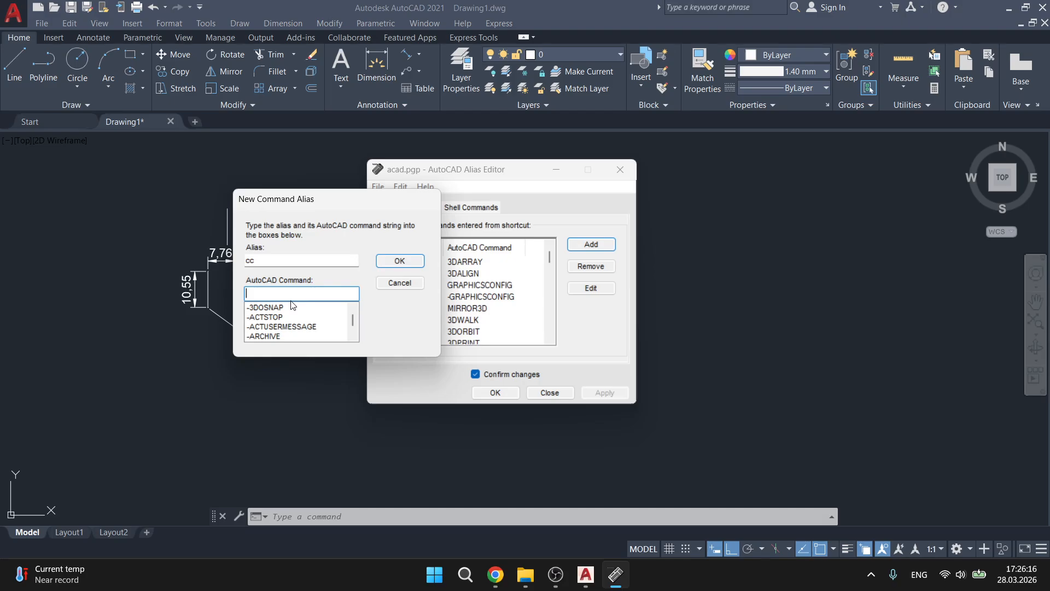
pyautogui.write('cop')
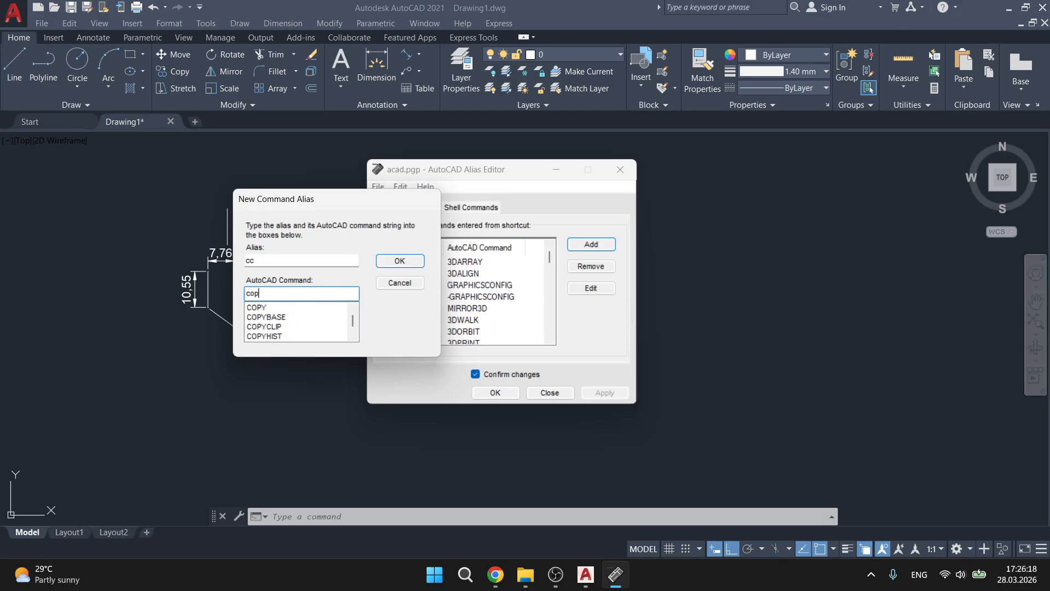
pyautogui.click(262, 308)
pyautogui.click(392, 265)
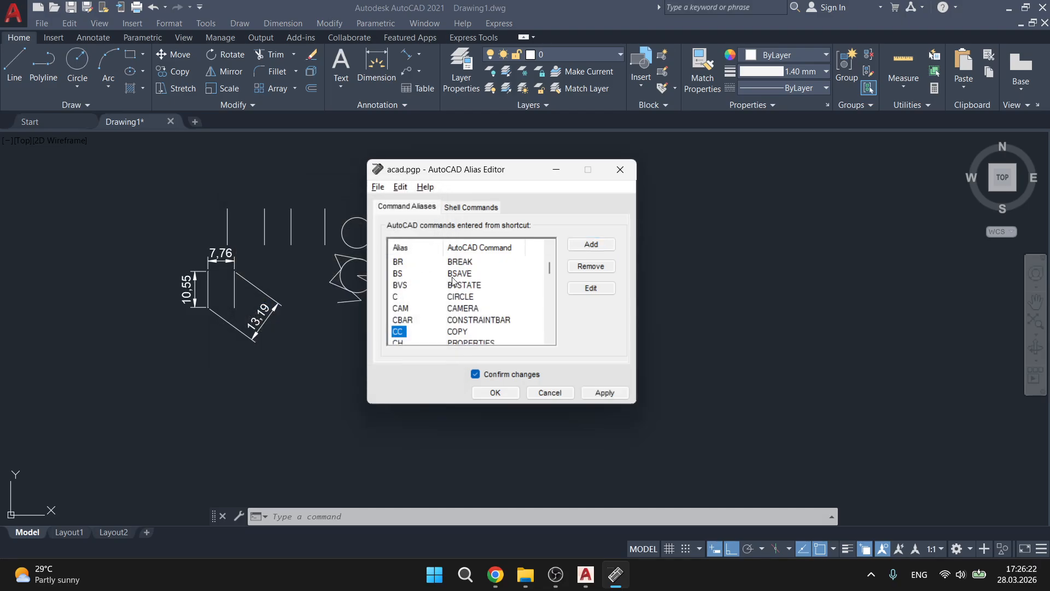
pyautogui.click(496, 394)
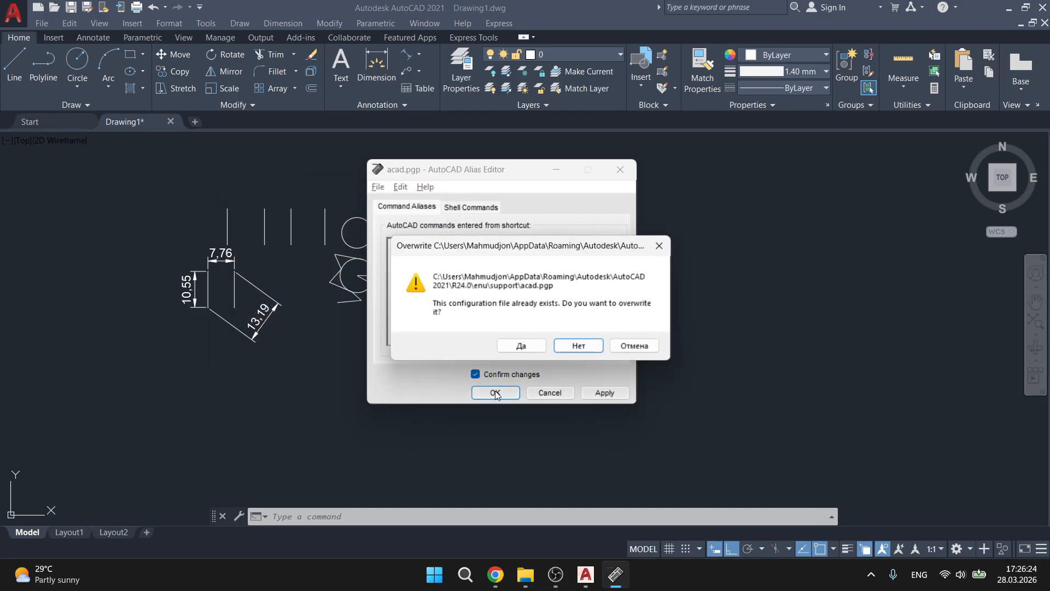
pyautogui.click(516, 343)
pyautogui.click(618, 336)
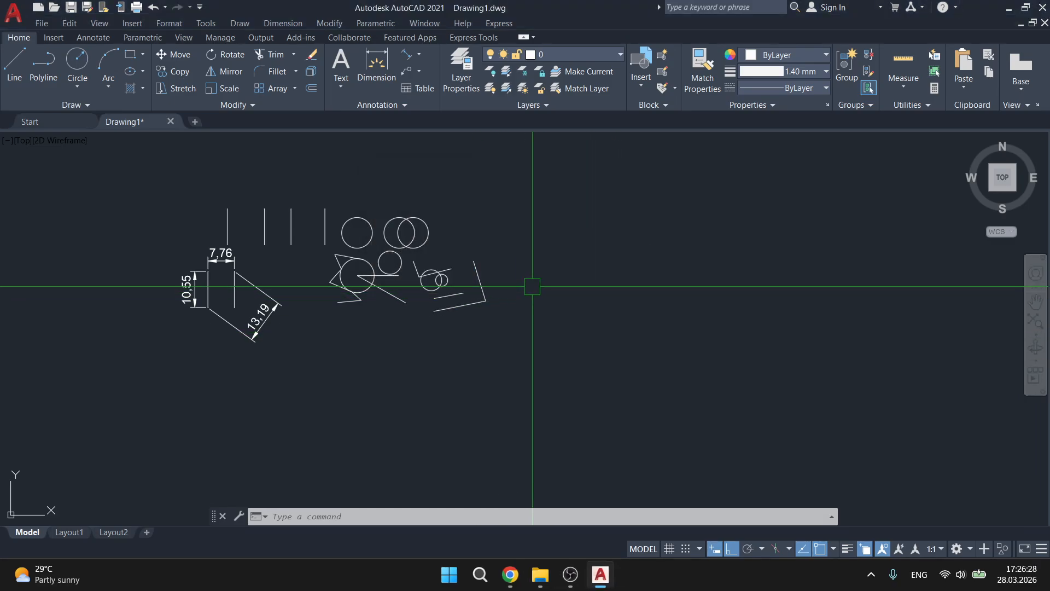
# Try starting the COPY command with the new cc alias
pyautogui.write('cc')
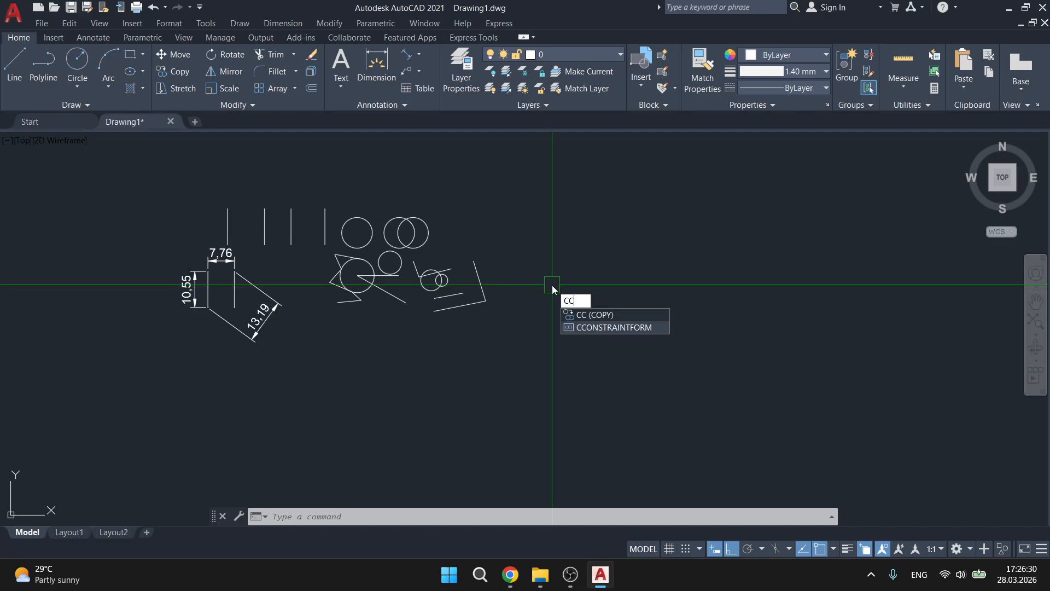
pyautogui.click(602, 315)
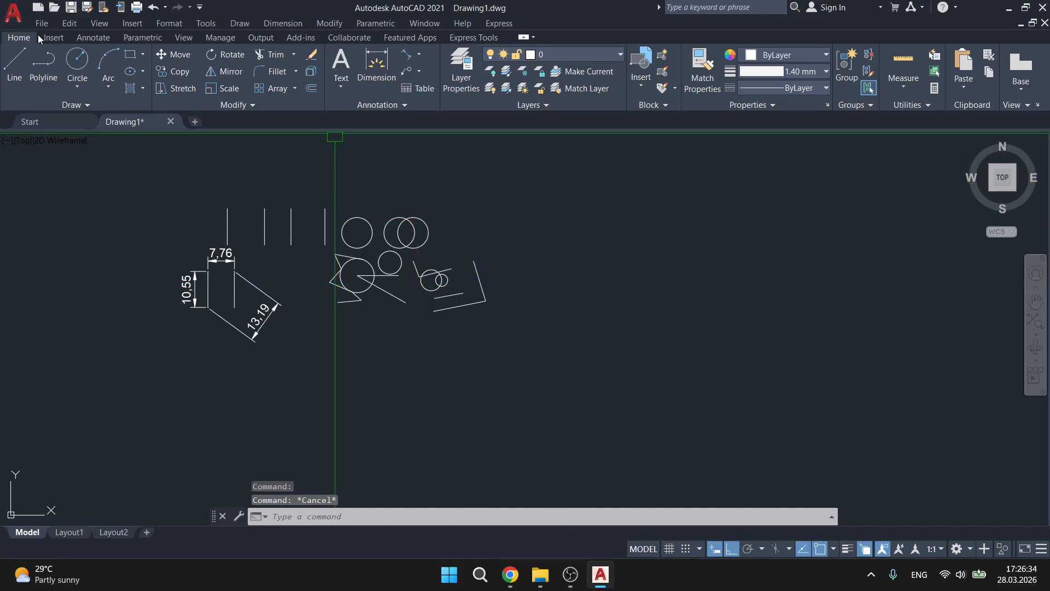
# Draw two overlapping circles in the empty area beside the existing shapes, the larger with a radius of about 11.06
pyautogui.click(76, 61)
pyautogui.click(536, 228)
pyautogui.click(572, 253)
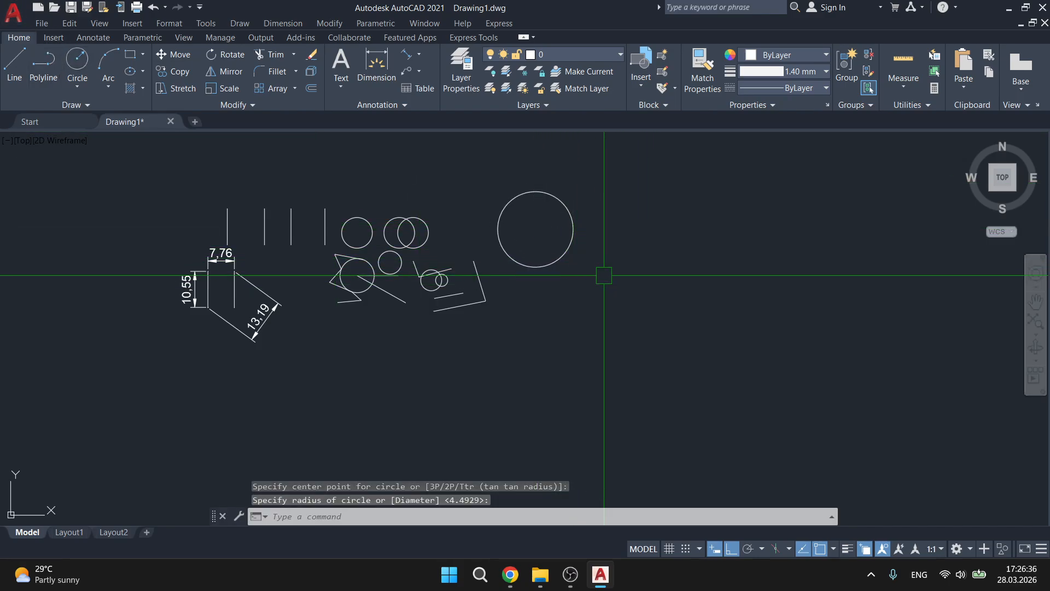
pyautogui.click(77, 61)
pyautogui.click(504, 208)
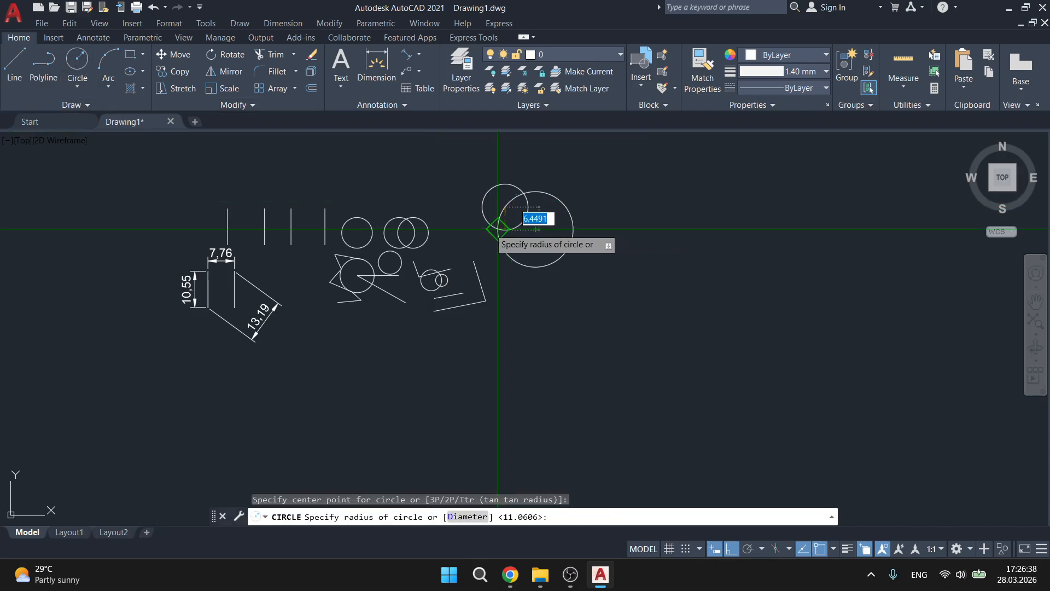
pyautogui.click(483, 225)
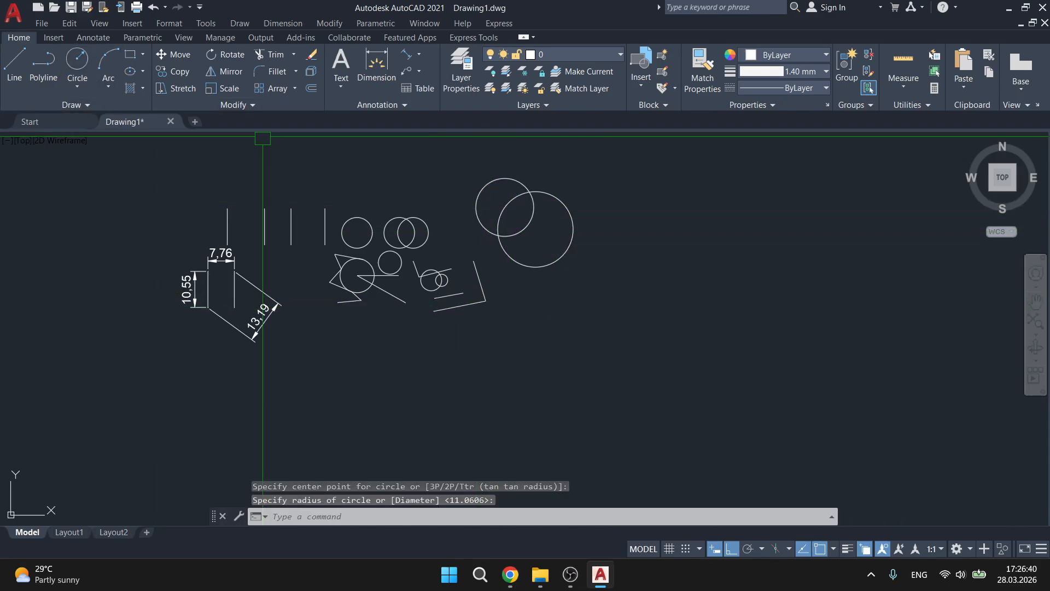
# Copy the larger of the two overlapping circles horizontally into the empty space beside it
pyautogui.click(575, 284)
pyautogui.click(536, 243)
pyautogui.moveTo(555, 305); pyautogui.dragTo(503, 298, button='middle')
pyautogui.click(173, 72)
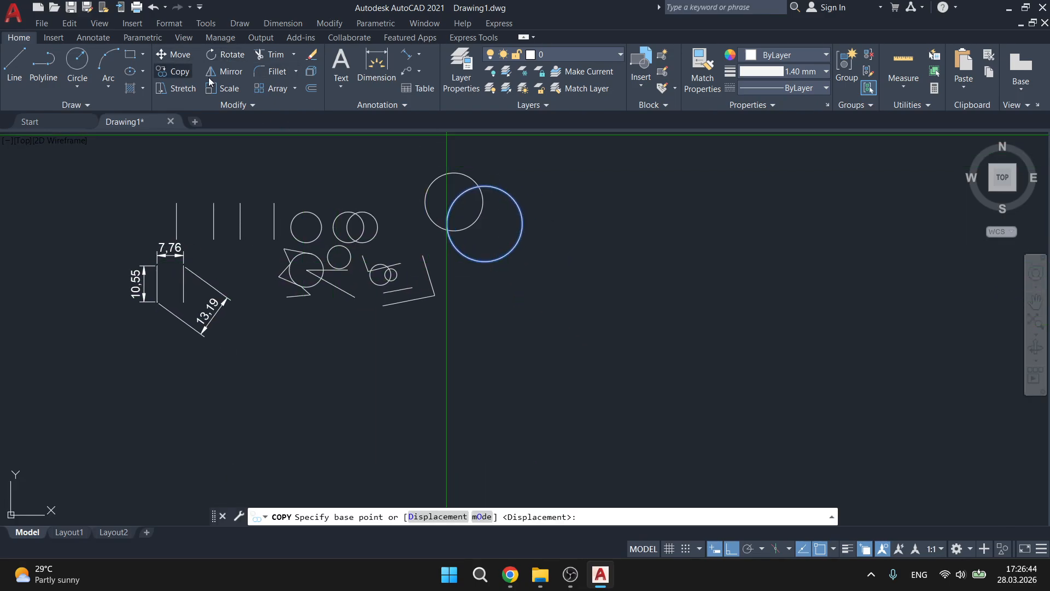
pyautogui.click(518, 159)
pyautogui.click(614, 159)
pyautogui.press('Escape')
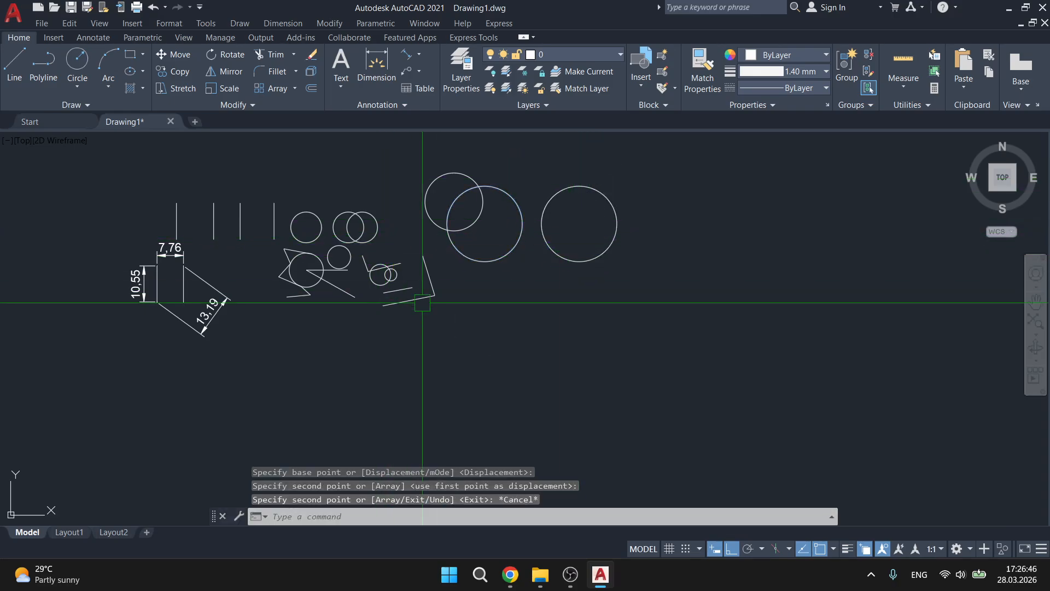
# Check which commands are suggested for the entries c and cc without running them
pyautogui.write('c')
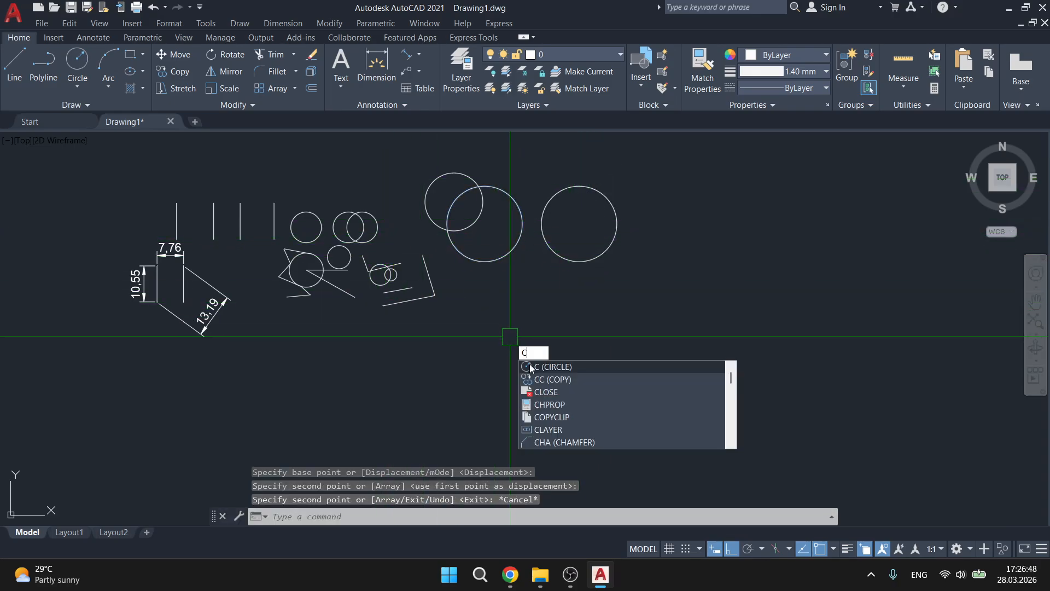
pyautogui.press('Escape')
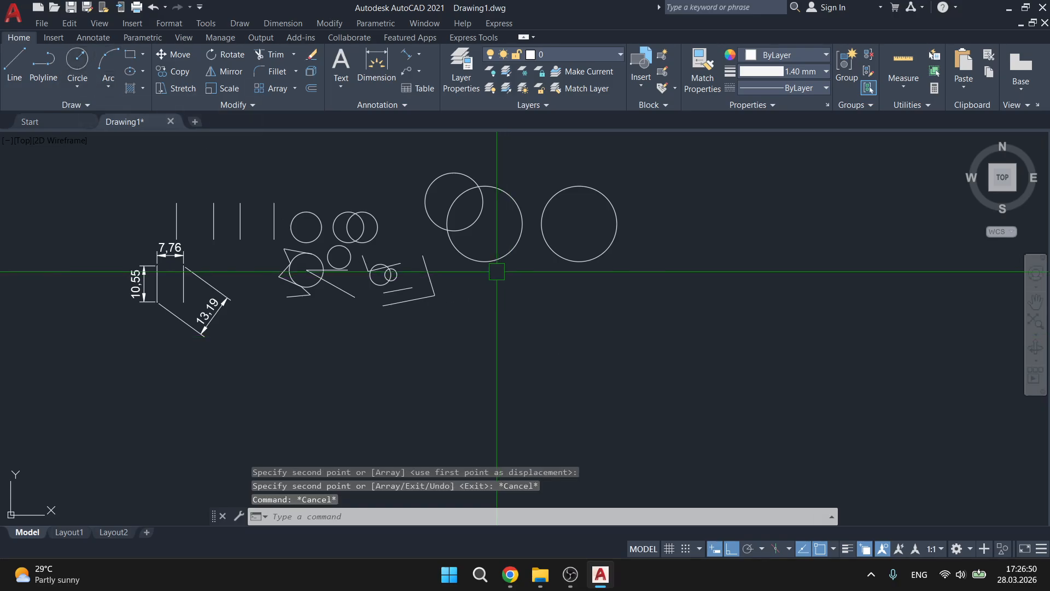
pyautogui.write('cc')
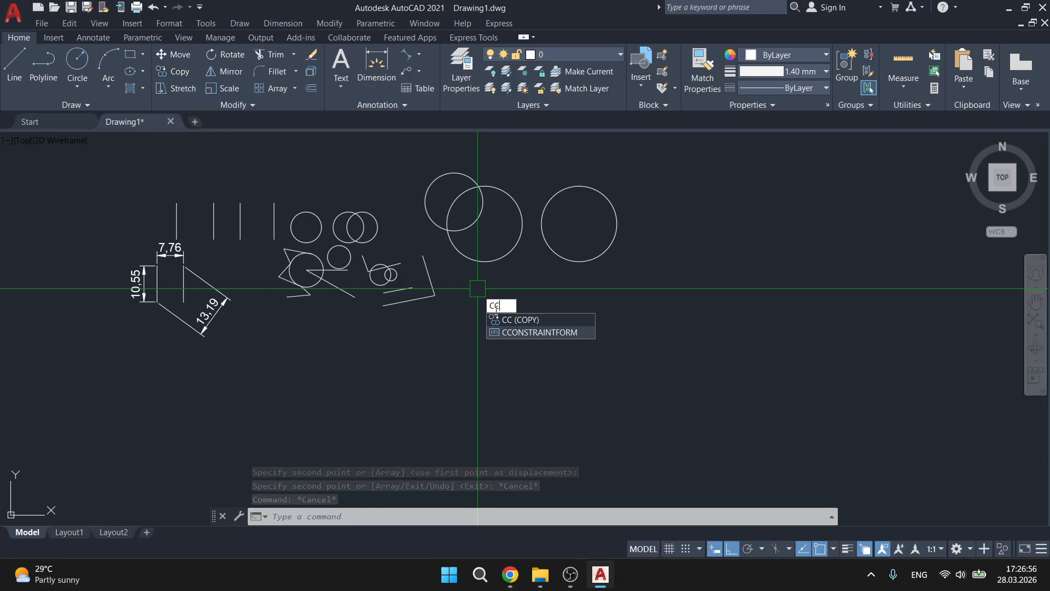
pyautogui.press('Escape')
pyautogui.press('Escape')
# Copy the three large circles straight down twice using the cc alias, with the first copy about 22 units below the originals
pyautogui.write('cc')
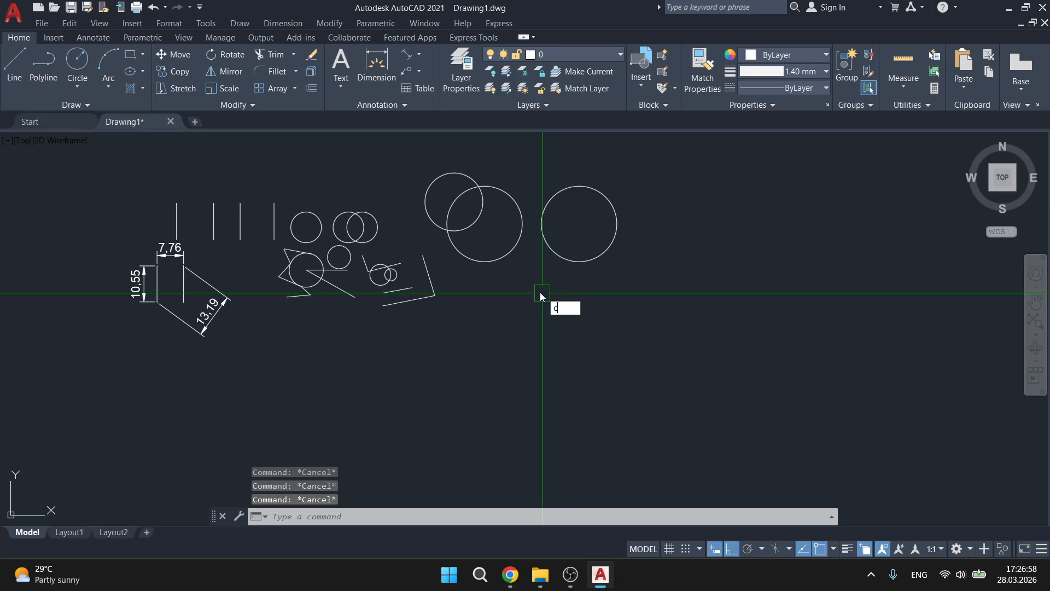
pyautogui.press('space')
pyautogui.click(565, 279)
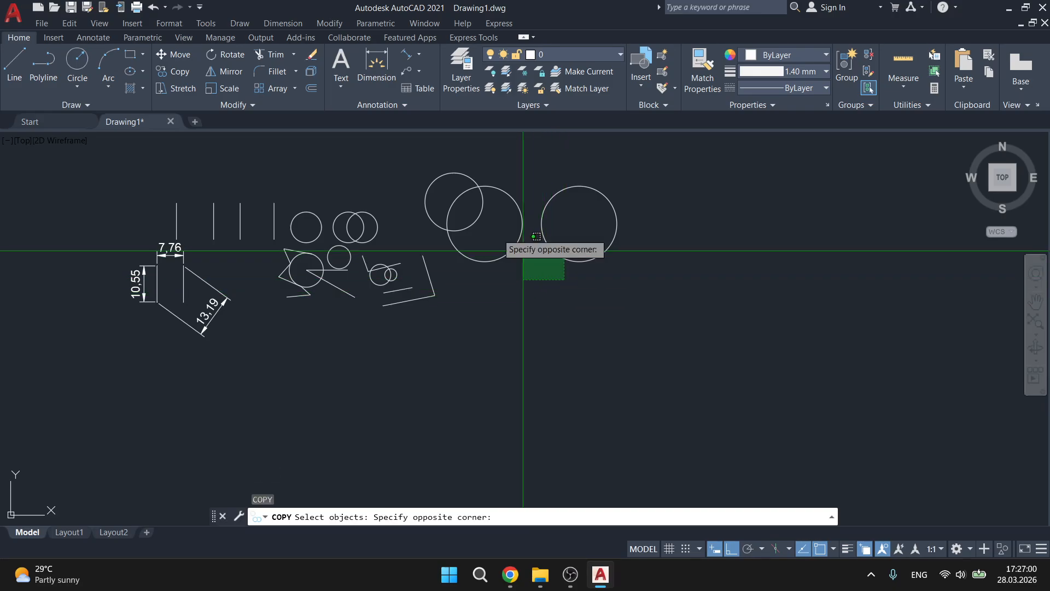
pyautogui.click(469, 220)
pyautogui.press('Return')
pyautogui.click(529, 249)
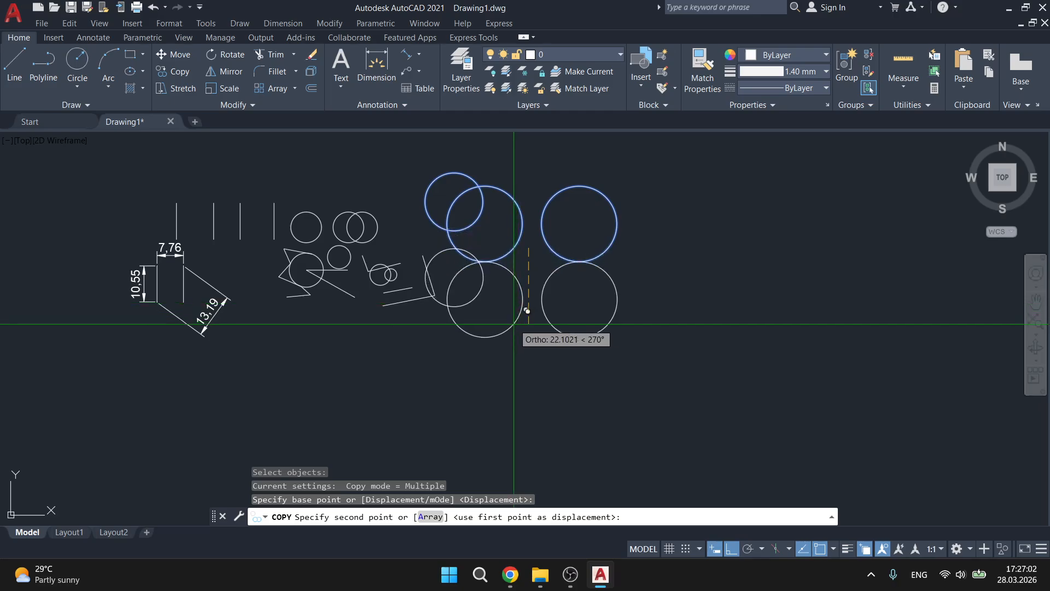
pyautogui.click(512, 325)
pyautogui.click(512, 386)
pyautogui.press('Escape')
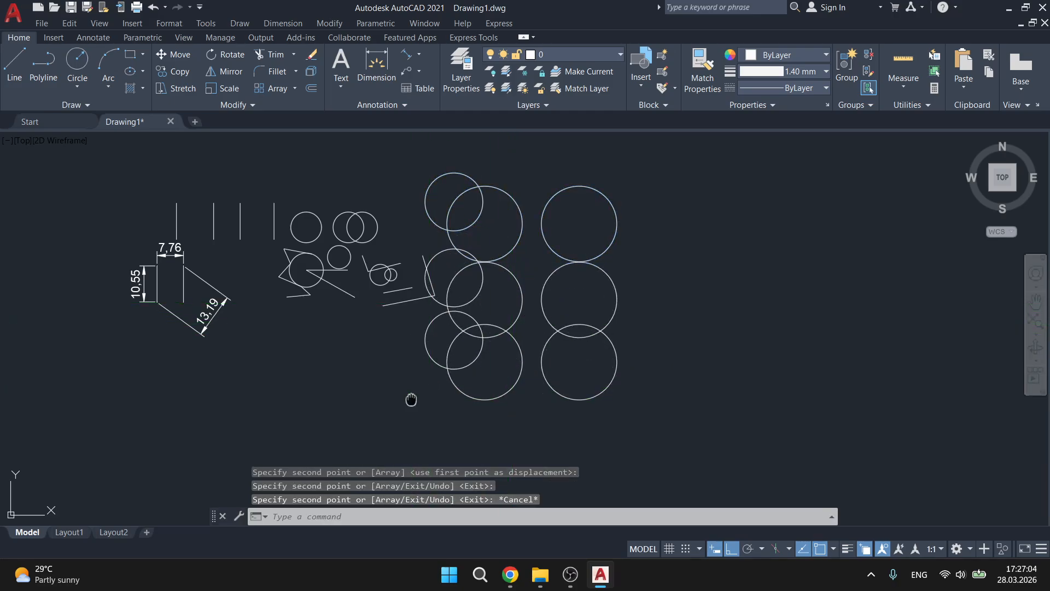
# Switch to the desktop to check the alias list in section 3 of the outline, and return to the AutoCAD drawing
pyautogui.moveTo(411, 398); pyautogui.dragTo(530, 275, button='middle')
pyautogui.press('alt')
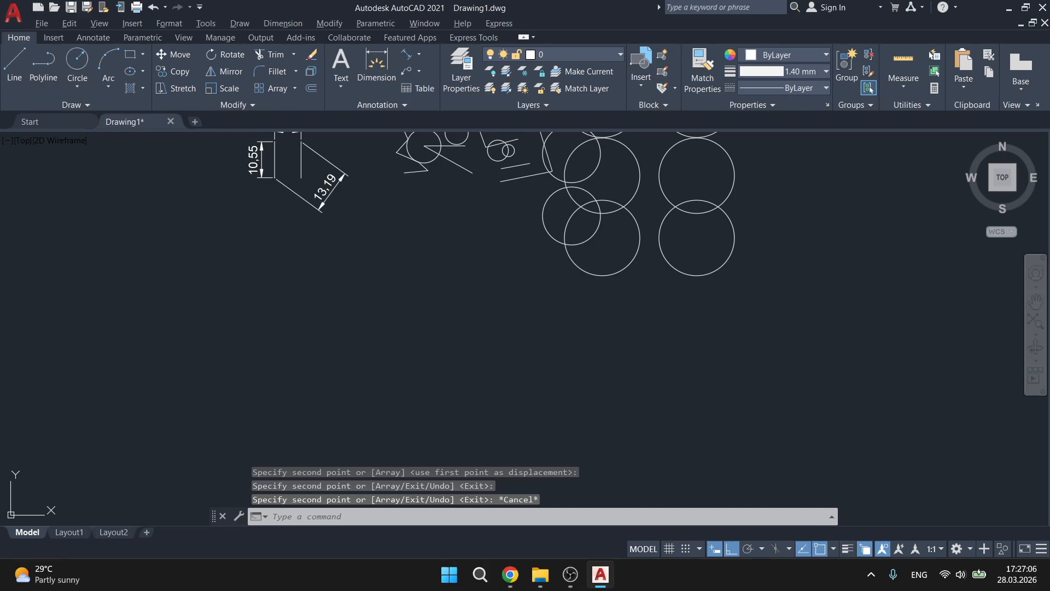
pyautogui.click(1008, 8)
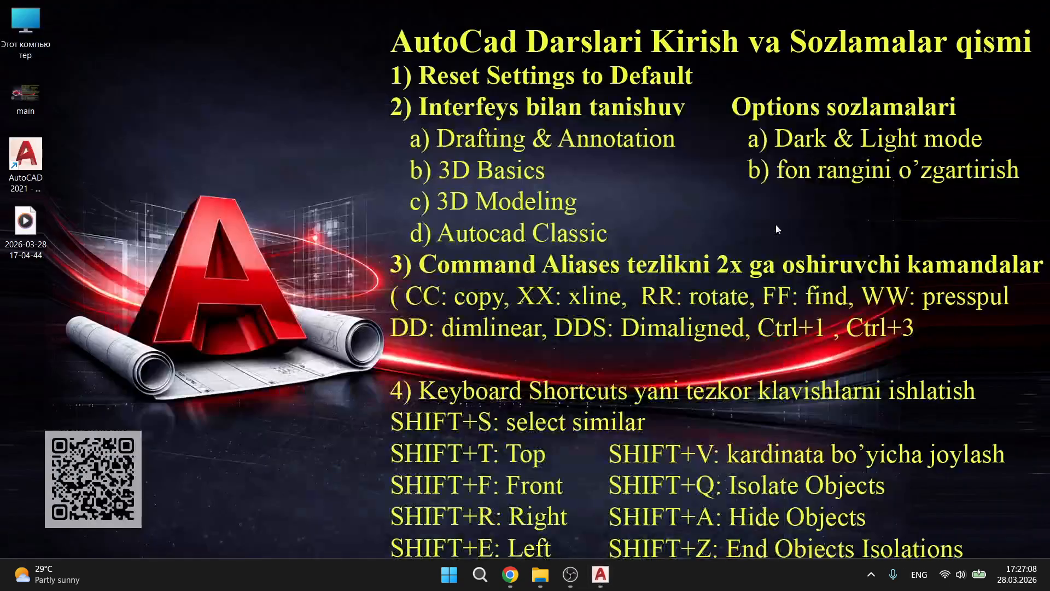
pyautogui.hotkey('alt', 'Tab')
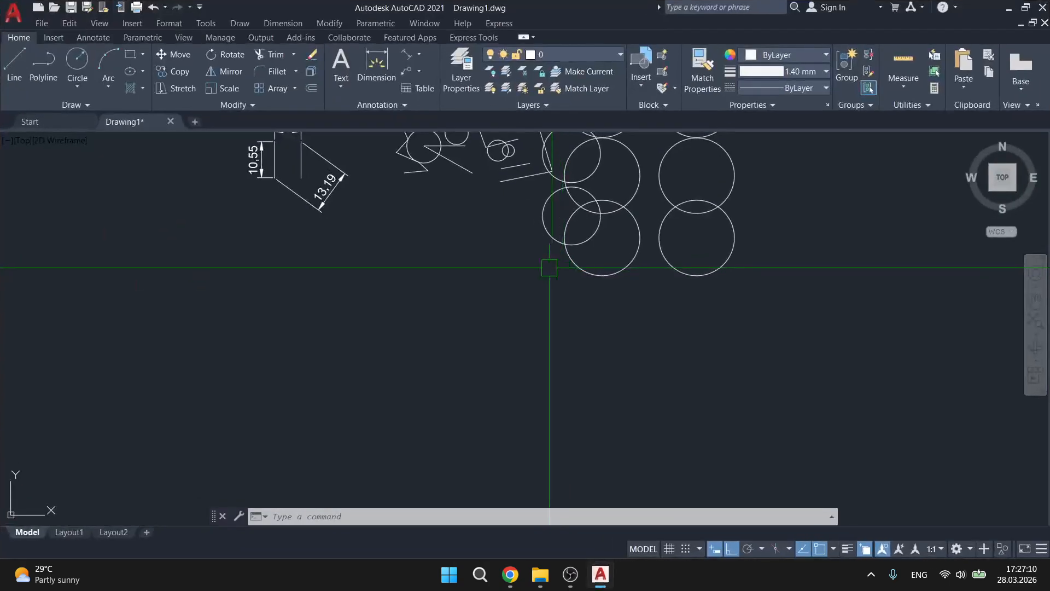
# Draw a vertical and a horizontal construction line through one point below the shapes using the XL alias for XLINE
pyautogui.scroll(-2, 440, 336)
pyautogui.write('x')
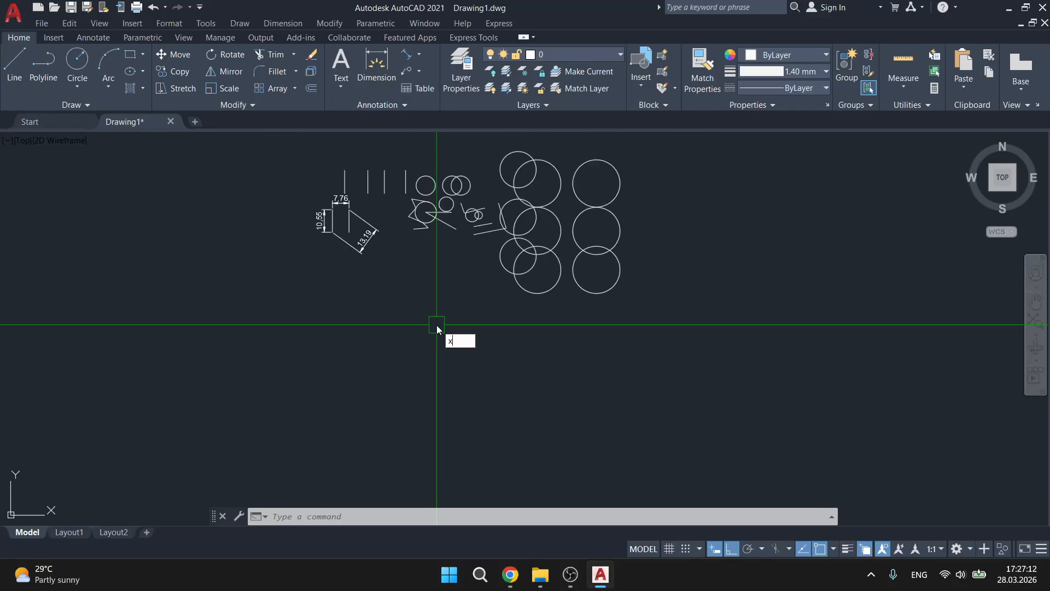
pyautogui.write('l')
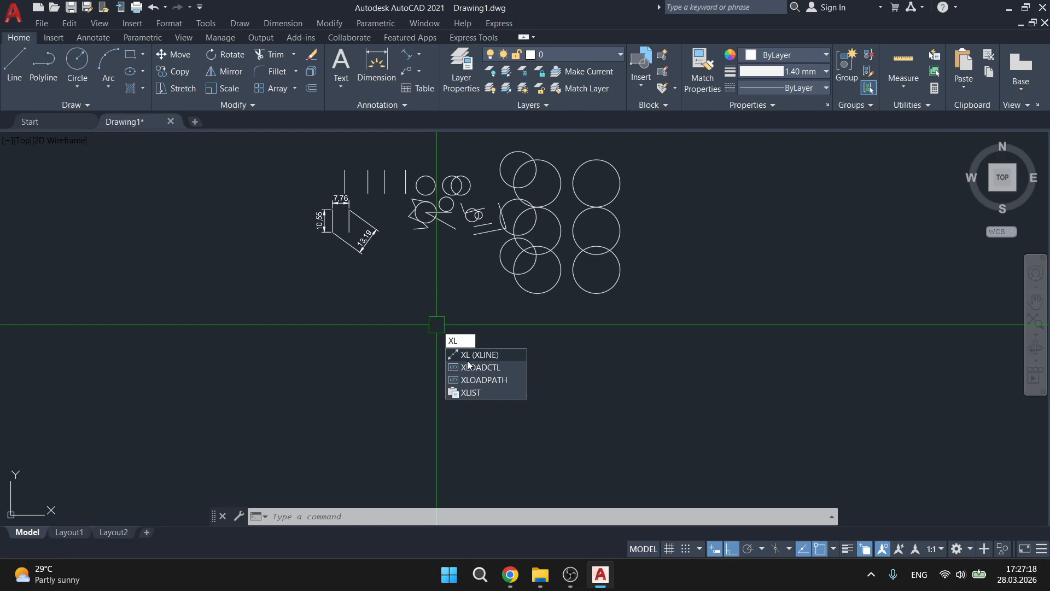
pyautogui.click(498, 355)
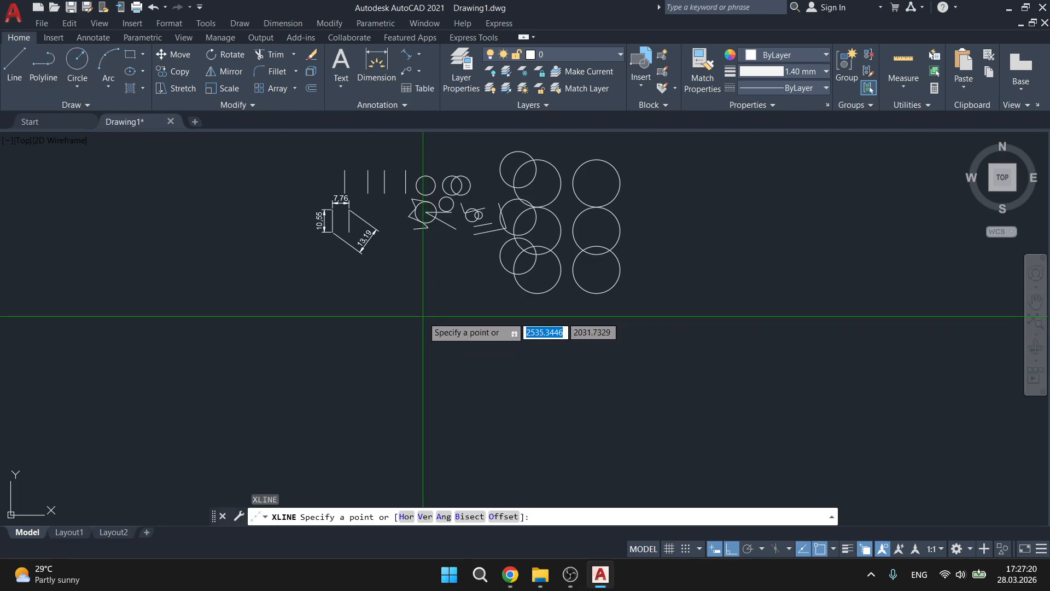
pyautogui.click(423, 316)
pyautogui.click(510, 331)
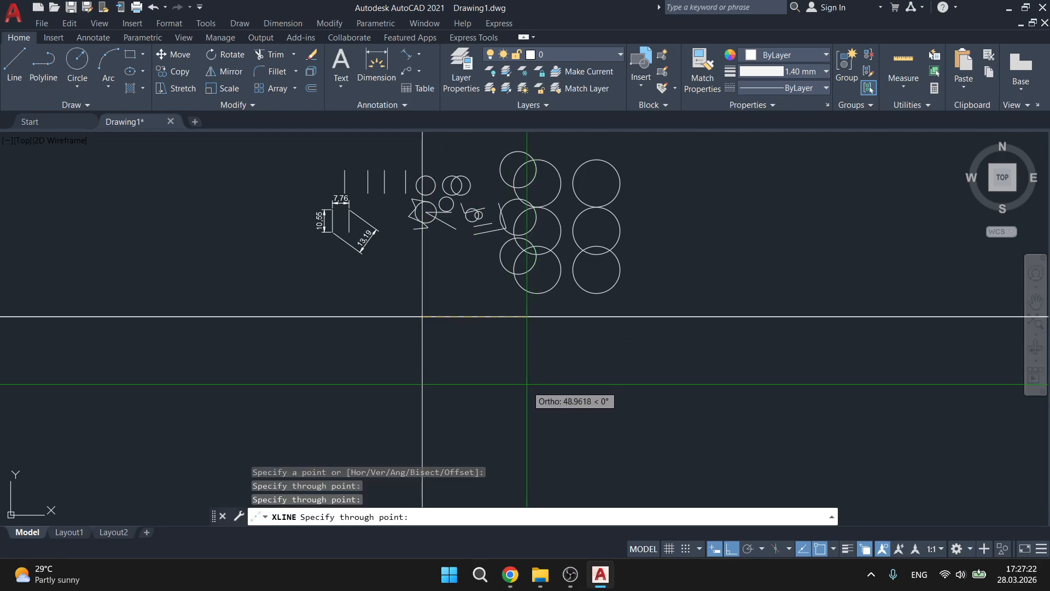
pyautogui.press('Escape')
# Examine how far the two construction lines extend beyond the shapes in the drawing
pyautogui.scroll(-6, 555, 359)
pyautogui.scroll(-4, 555, 358)
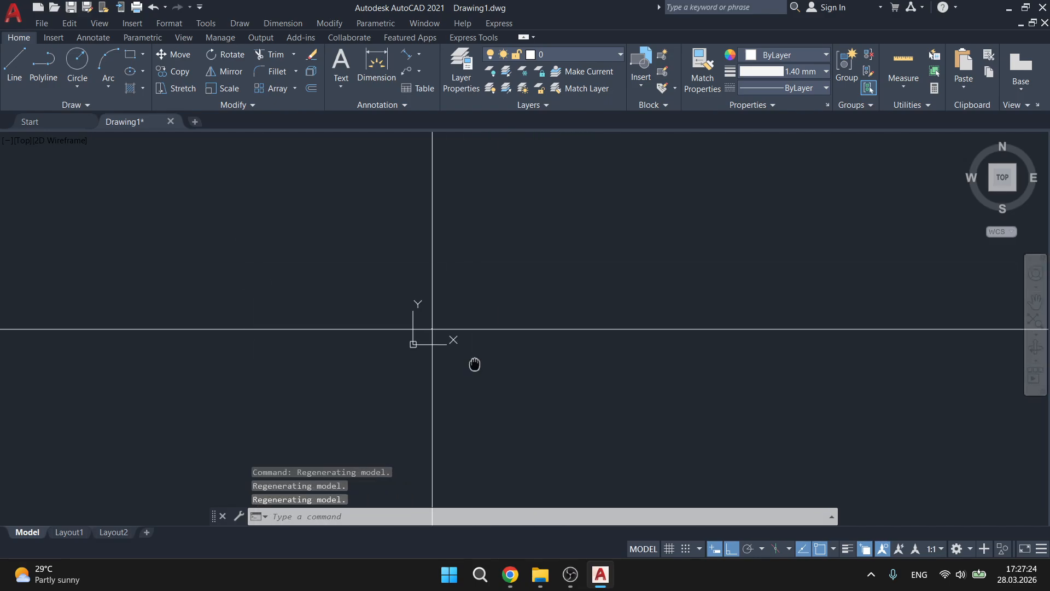
pyautogui.middleClick(491, 363)
pyautogui.middleClick(491, 363)
pyautogui.scroll(-6, 415, 317)
pyautogui.moveTo(419, 396); pyautogui.dragTo(398, 308, button='middle')
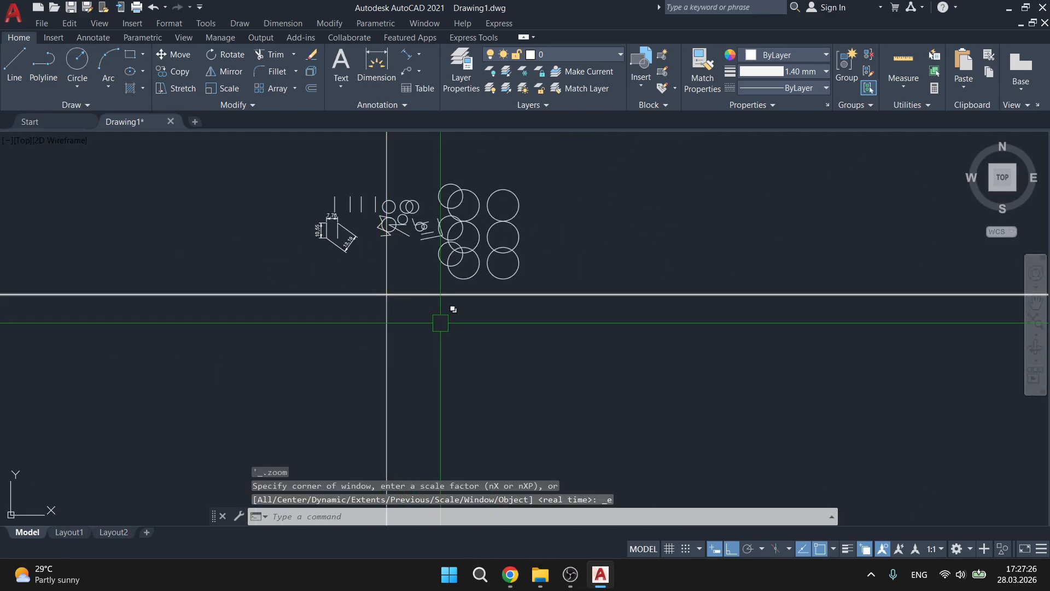
pyautogui.click(439, 321)
pyautogui.click(364, 284)
pyautogui.press('Escape')
pyautogui.moveTo(249, 365); pyautogui.dragTo(323, 307, button='middle')
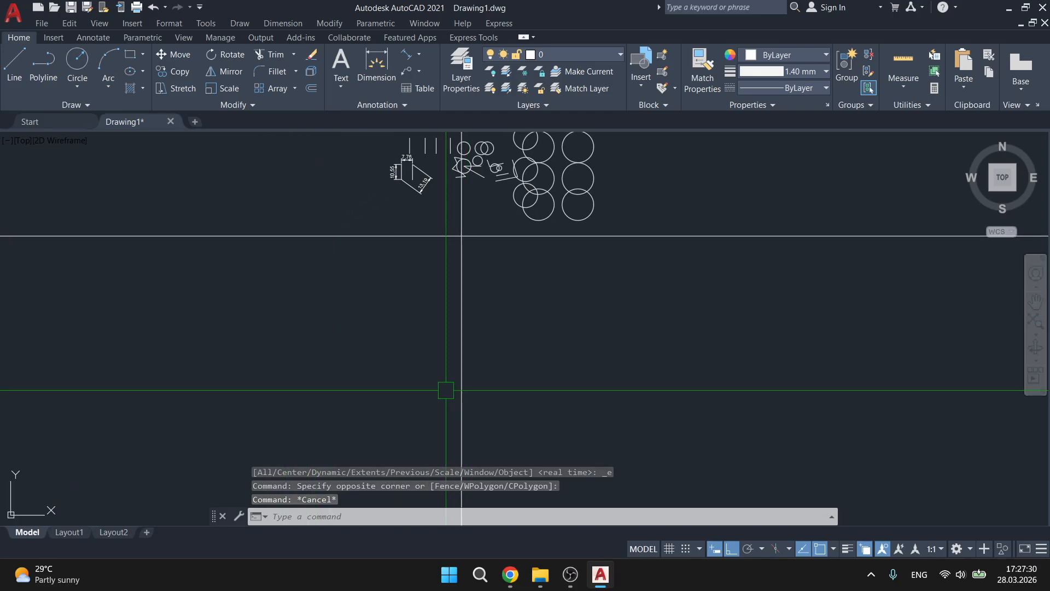
# Check which commands are suggested for the entries x, xl and xx without running them
pyautogui.write('x')
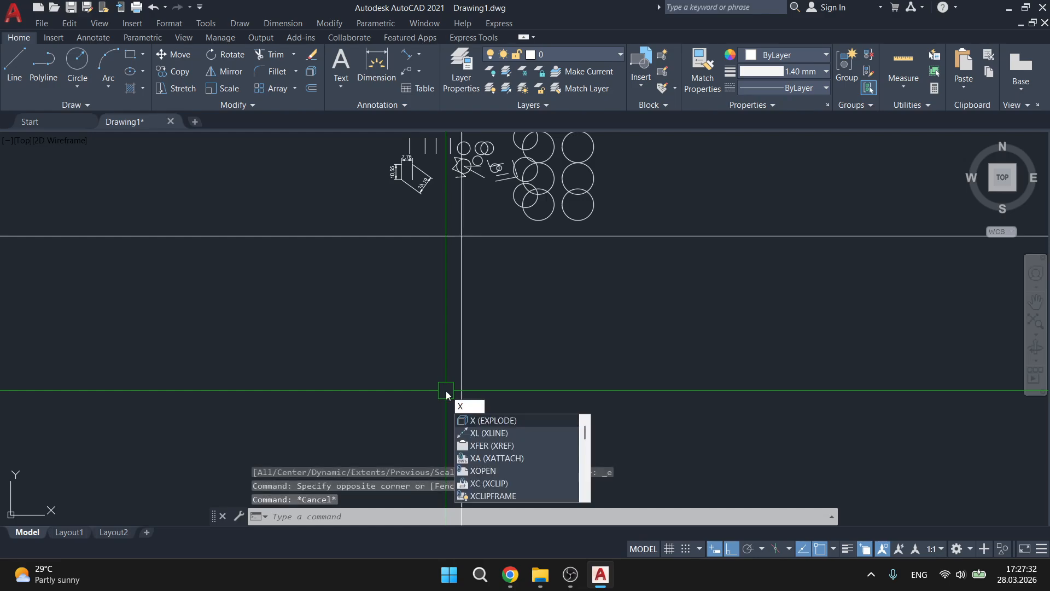
pyautogui.write('l')
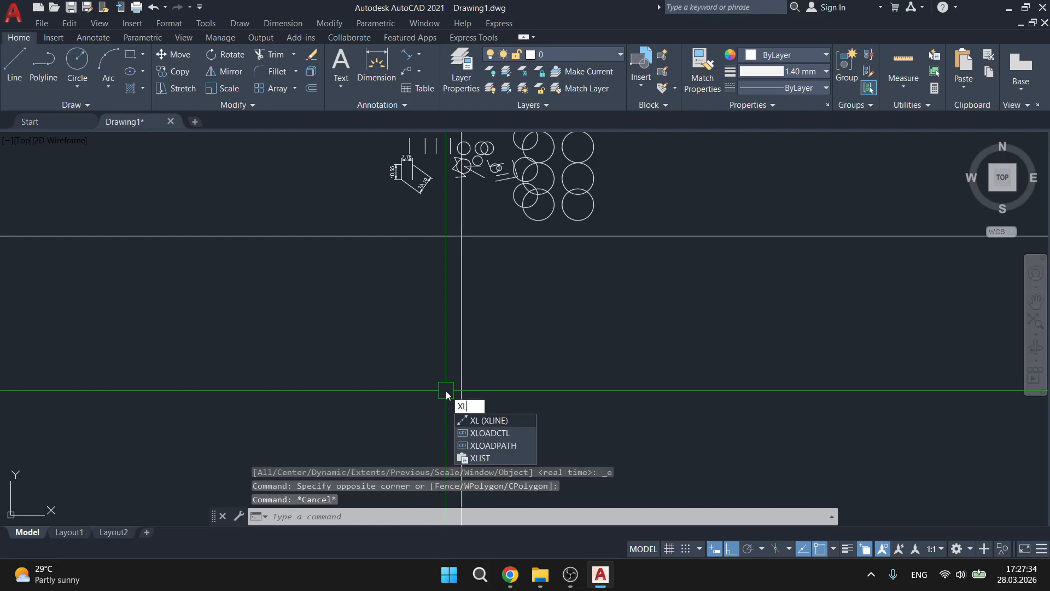
pyautogui.press('Escape')
pyautogui.write('x')
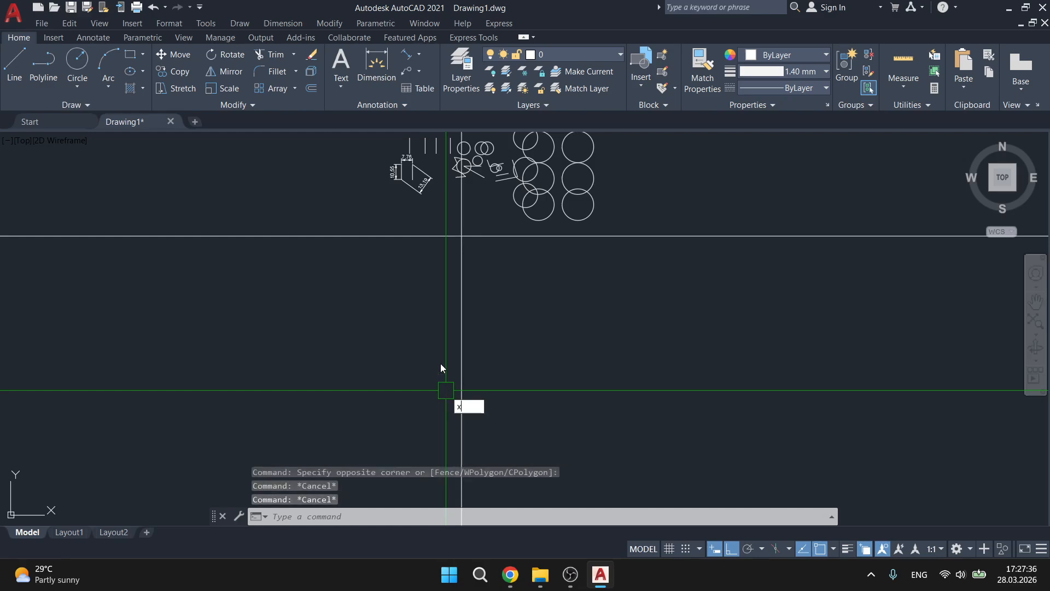
pyautogui.write('x')
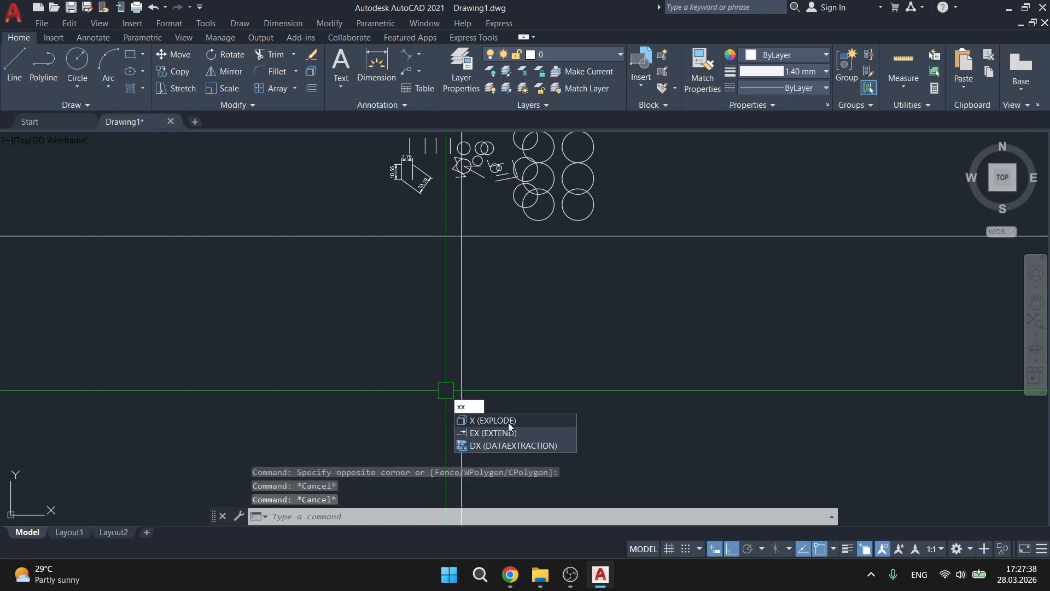
pyautogui.press('Escape')
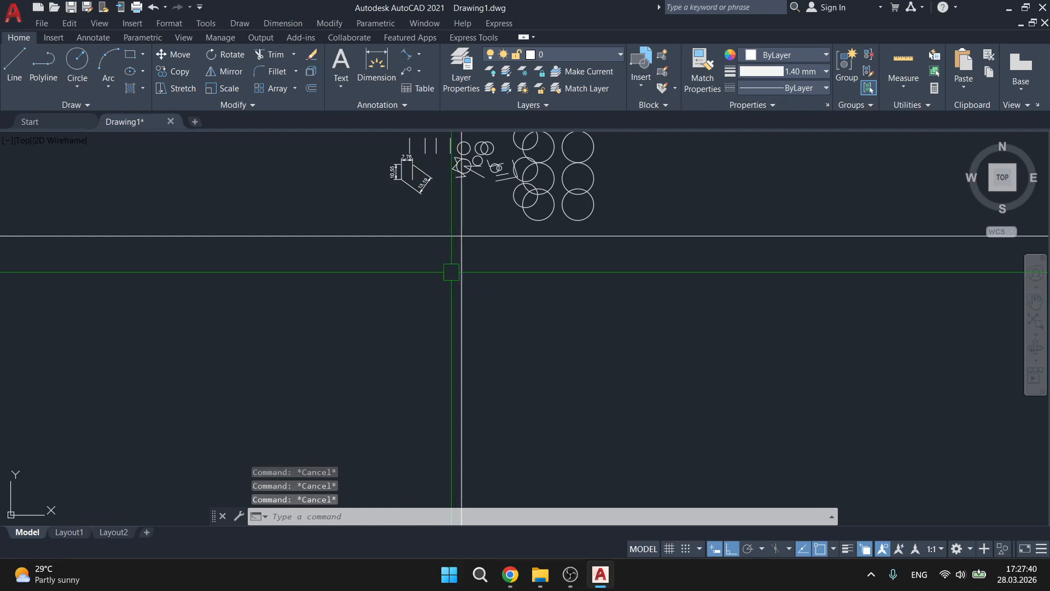
# Add the command alias xx for XLINE in the Command Alias Editor and save it to acad.pgp
pyautogui.click(499, 23)
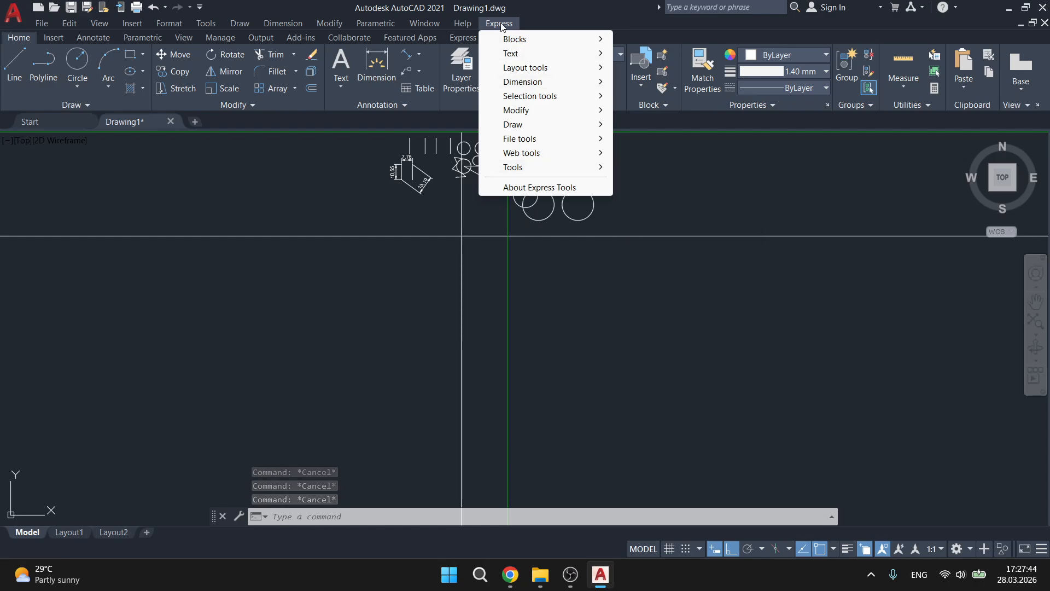
pyautogui.moveTo(525, 167)
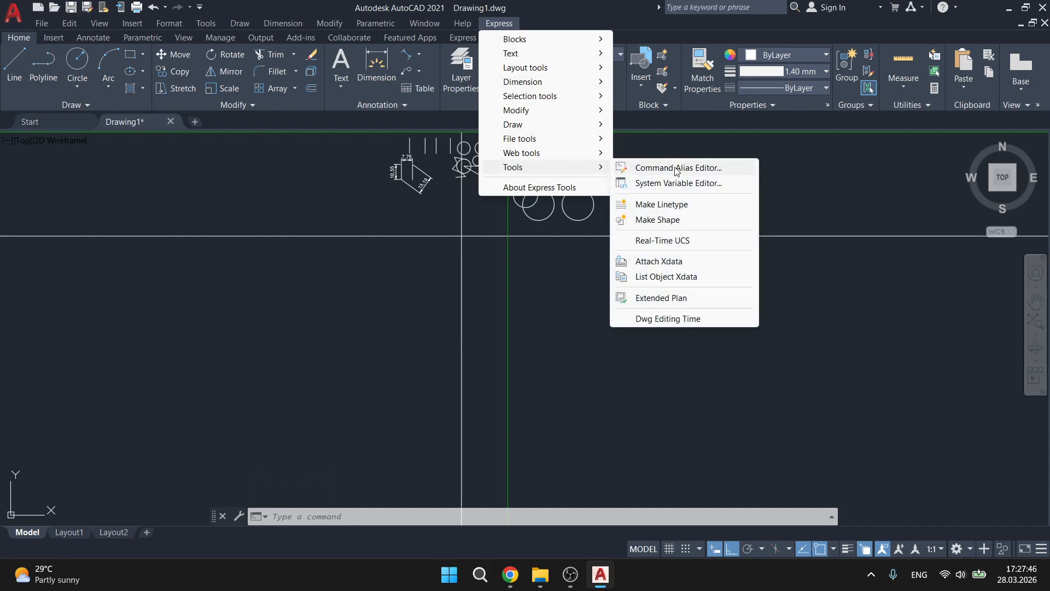
pyautogui.click(676, 169)
pyautogui.click(616, 240)
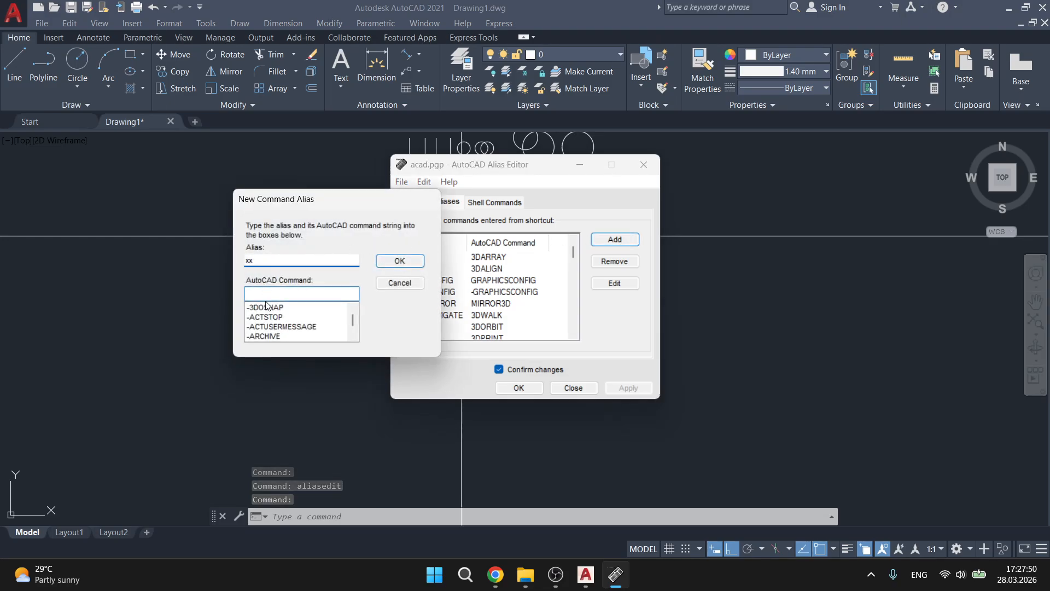
pyautogui.click(290, 291)
pyautogui.write('xli')
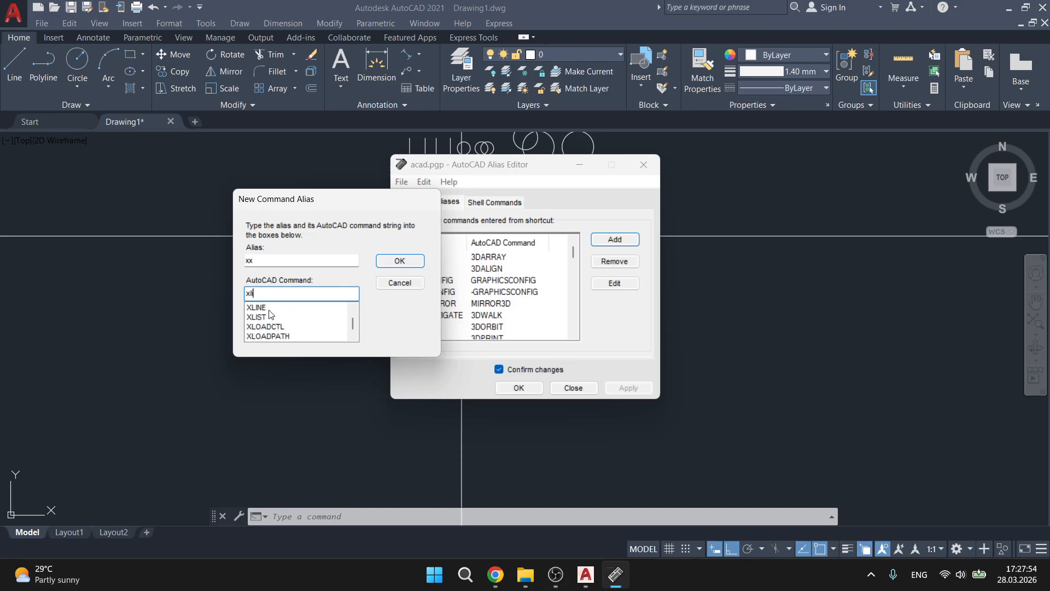
pyautogui.click(262, 307)
pyautogui.click(400, 262)
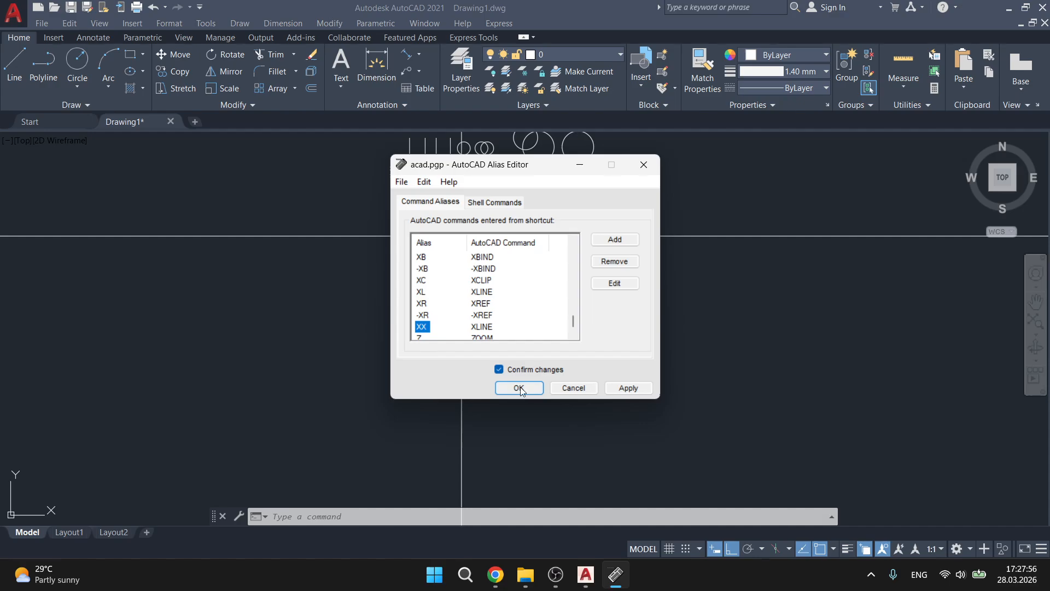
pyautogui.click(520, 386)
pyautogui.click(526, 346)
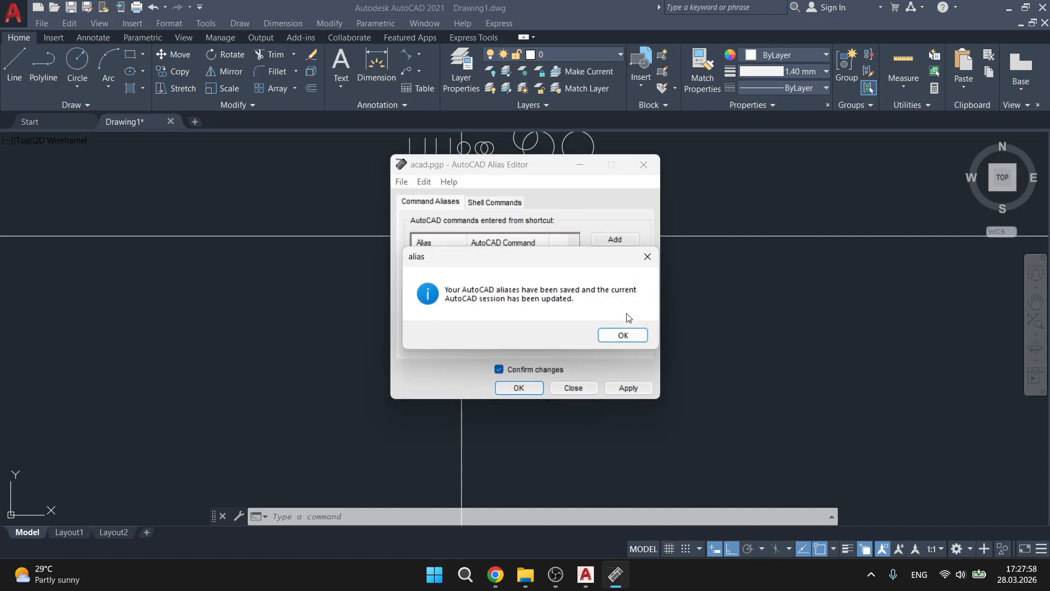
# Close the alias save message and use the XX alias to draw another horizontal and another vertical construction line below and beside the shapes
pyautogui.click(623, 334)
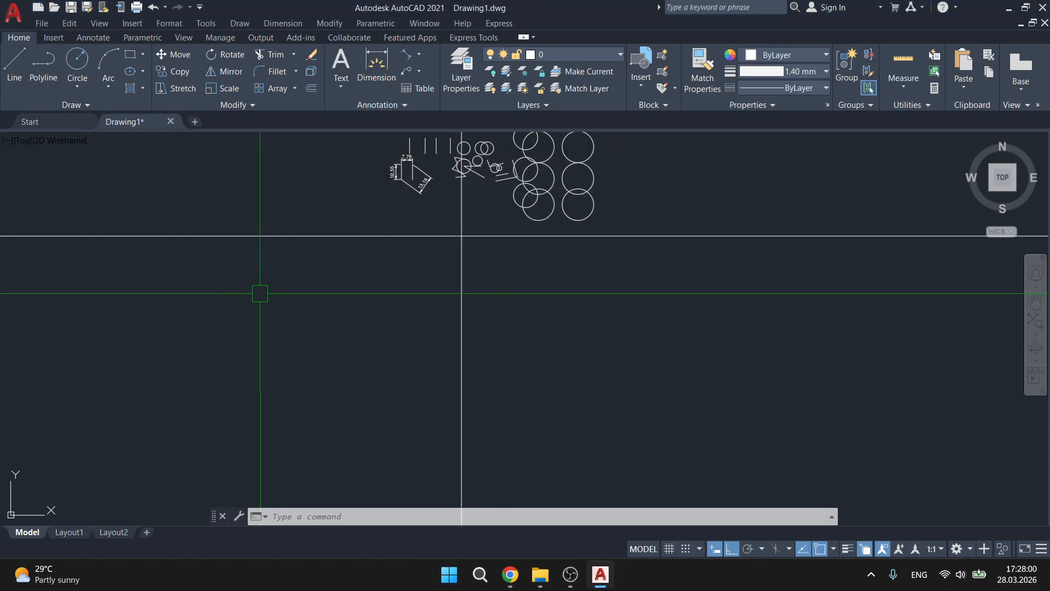
pyautogui.write('XX')
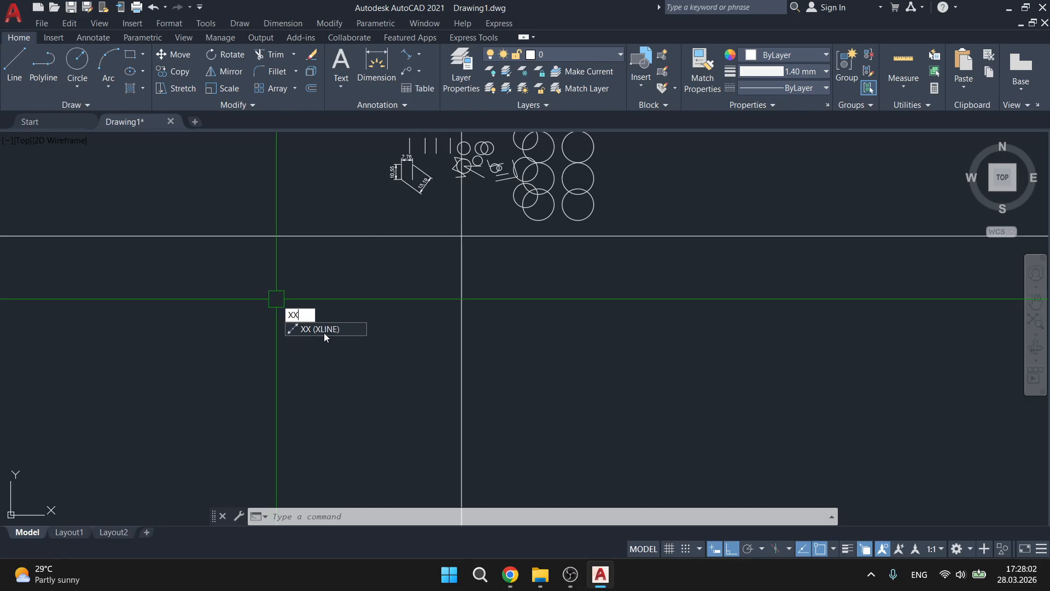
pyautogui.press('Return')
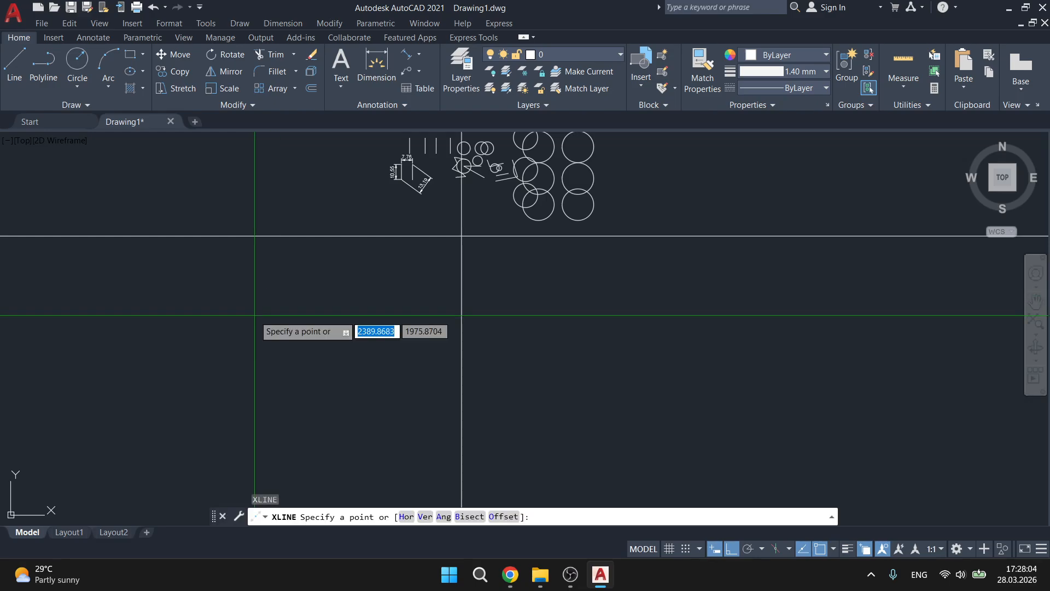
pyautogui.click(252, 314)
pyautogui.press('Escape')
pyautogui.press('Return')
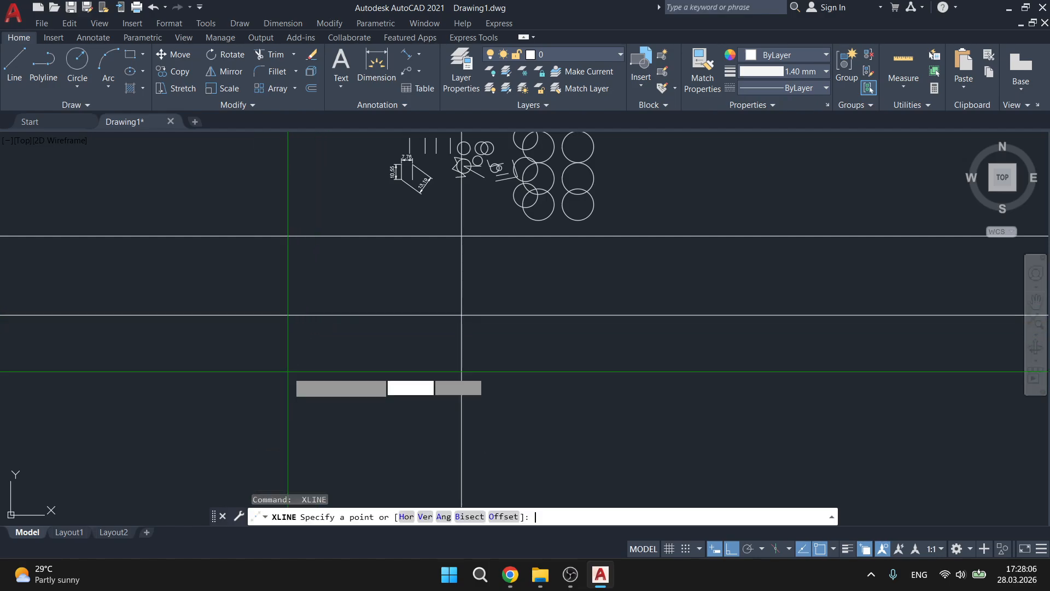
pyautogui.click(298, 392)
pyautogui.click(280, 336)
pyautogui.press('Escape')
pyautogui.press('Return')
pyautogui.scroll(-9, 284, 337)
pyautogui.press('Escape')
pyautogui.moveTo(292, 354); pyautogui.dragTo(358, 235, button='middle')
pyautogui.press('Escape')
pyautogui.scroll(4, 224, 269)
# Examine the command alias list in the lesson outline on the desktop and return to the AutoCAD drawing
pyautogui.hotkey('alt', 'Tab')
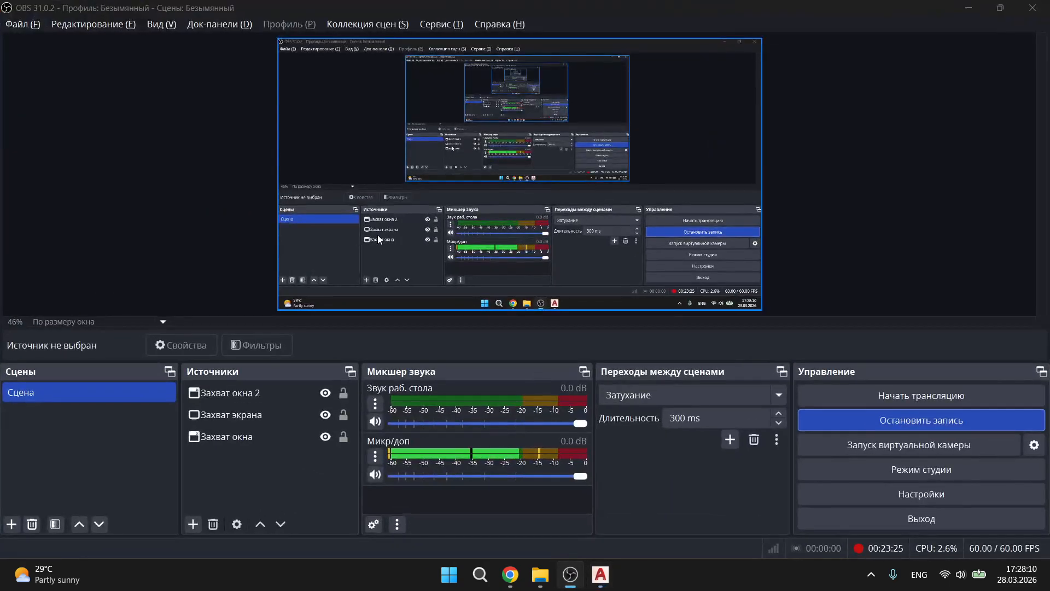
pyautogui.hotkey('alt', 'Tab')
pyautogui.click(1010, 7)
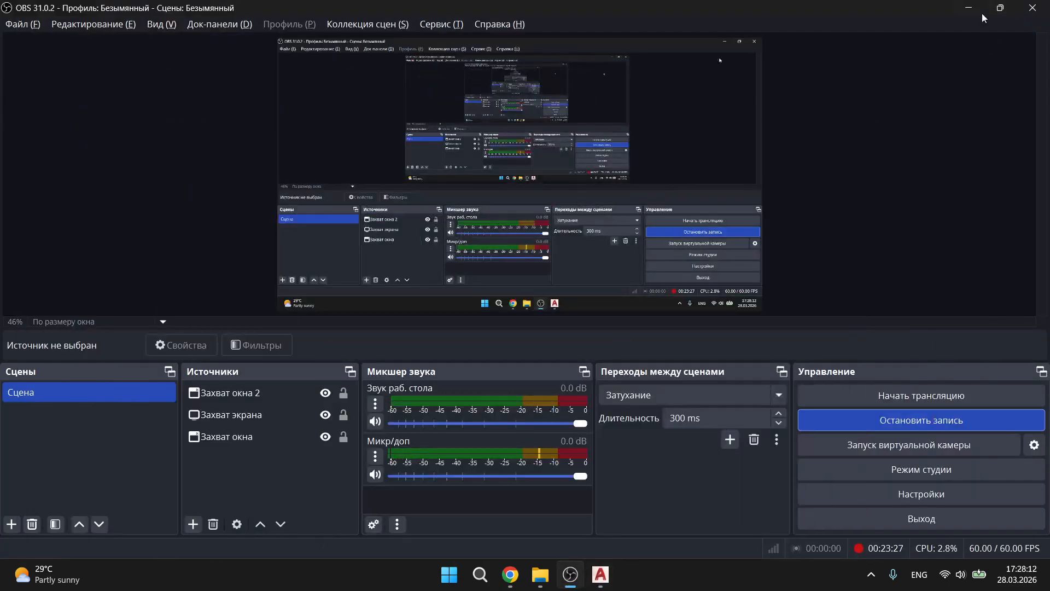
pyautogui.click(969, 7)
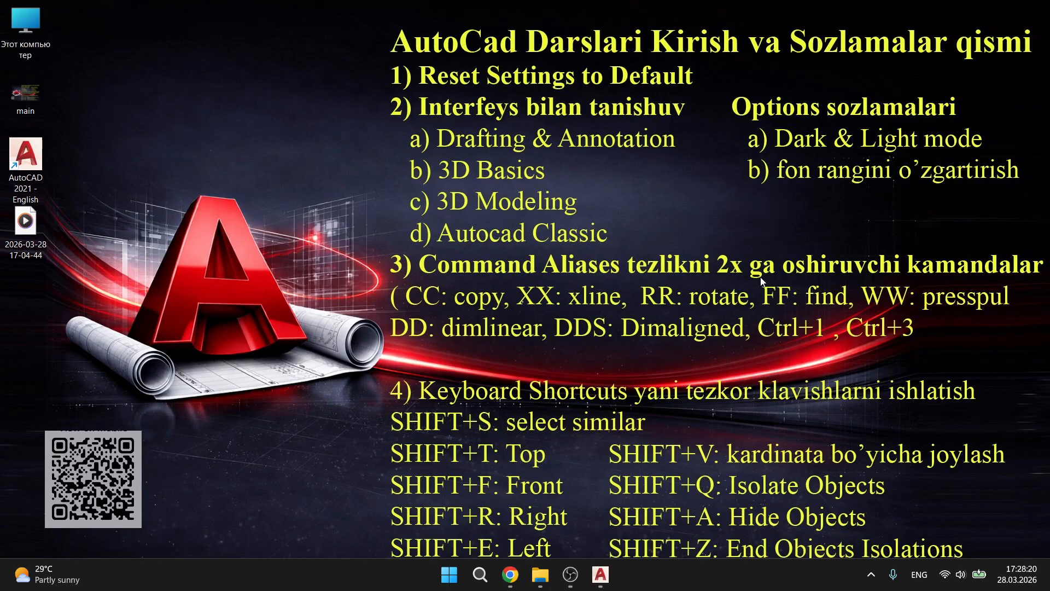
pyautogui.click(600, 574)
# Check which commands are suggested for the entry dd without running them
pyautogui.moveTo(234, 410); pyautogui.dragTo(389, 188, button='middle')
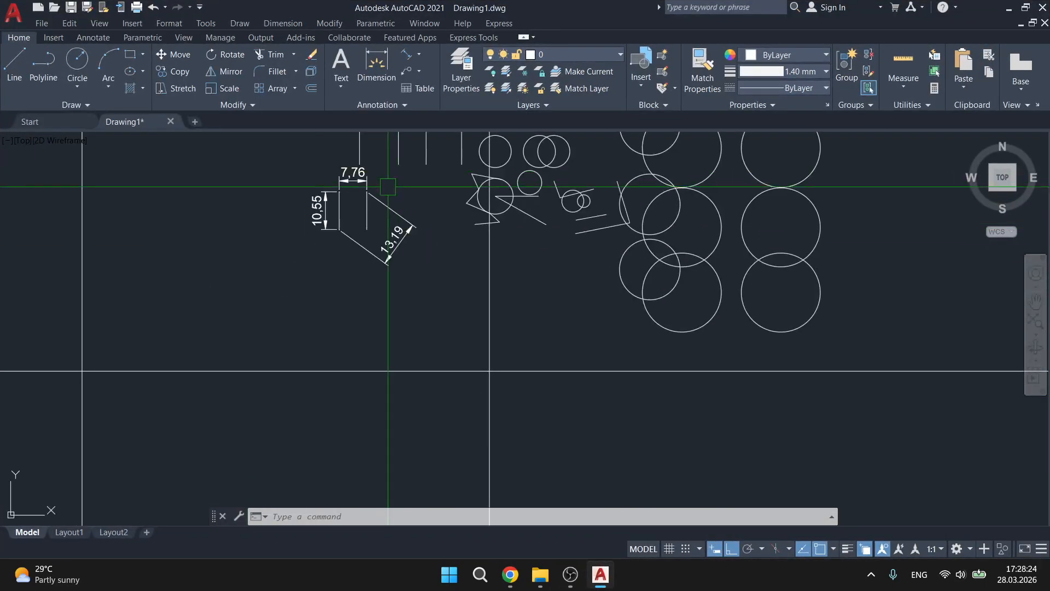
pyautogui.scroll(4, 291, 196)
pyautogui.moveTo(348, 272)
pyautogui.mouseDown(button='middle')
pyautogui.moveTo(354, 324)
pyautogui.moveTo(393, 231)
pyautogui.moveTo(391, 318)
pyautogui.mouseUp(button='middle')
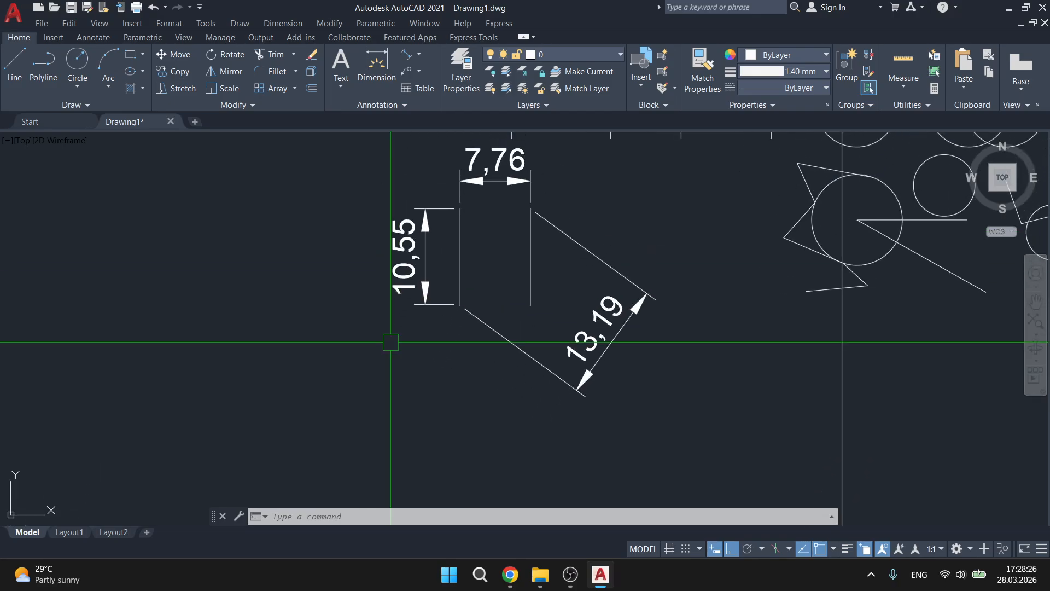
pyautogui.write('dd')
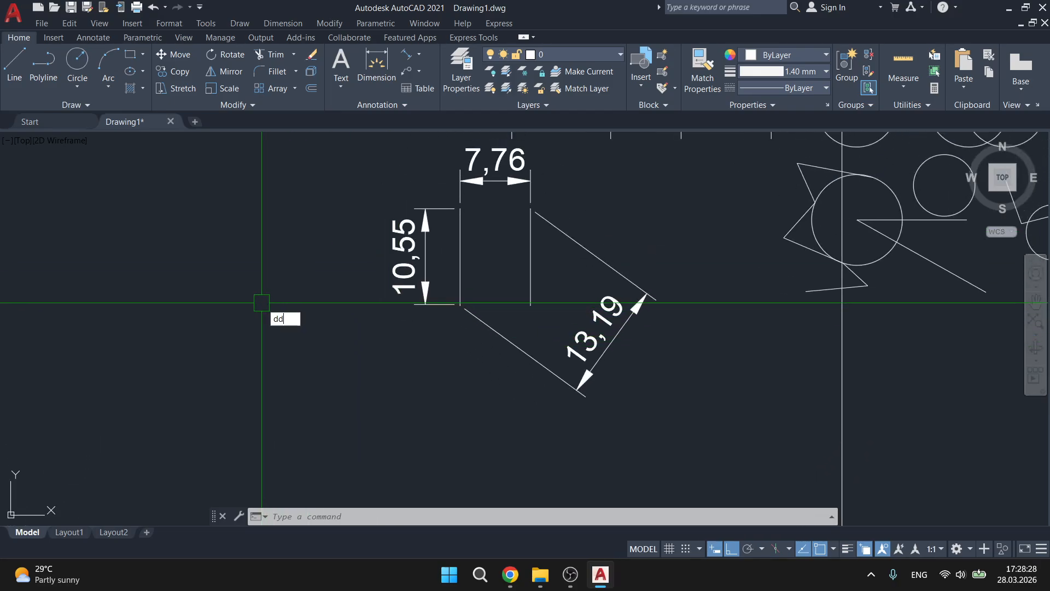
pyautogui.press('Escape')
pyautogui.press('Escape')
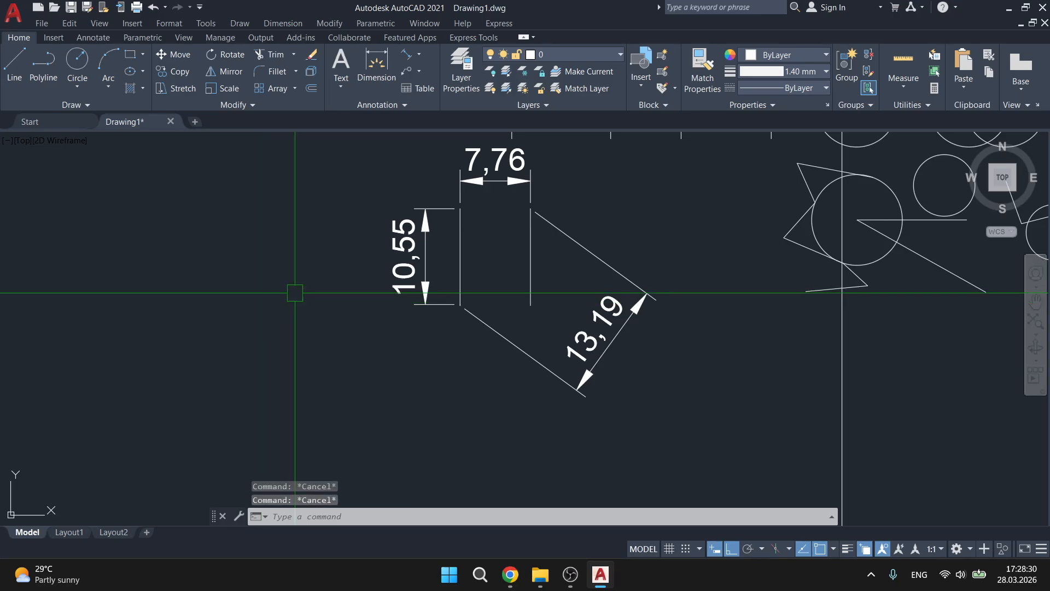
pyautogui.write('dd')
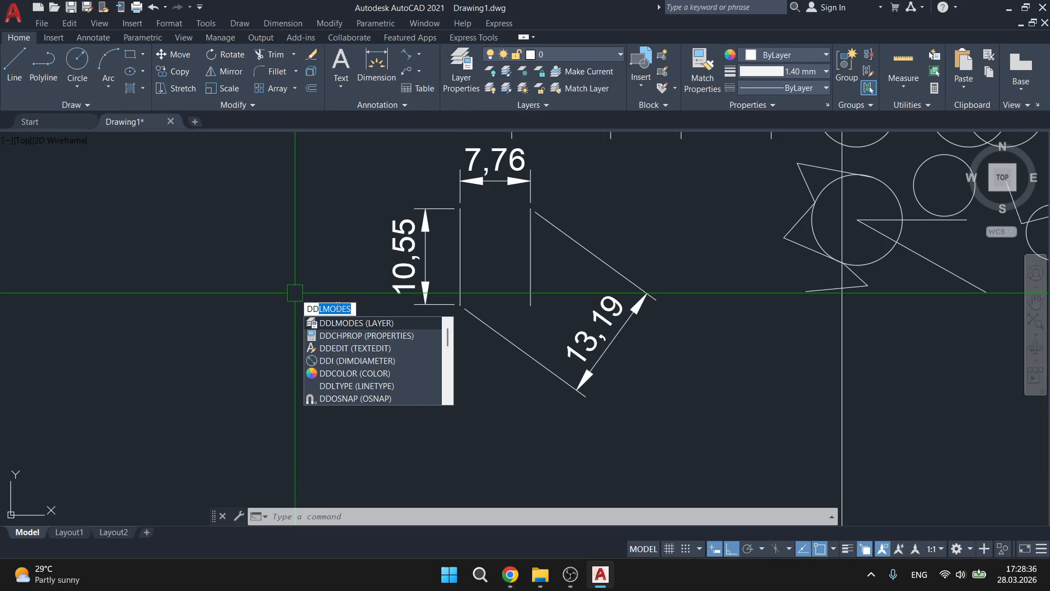
pyautogui.press('Escape')
# Look up the command for the DD alias in the desktop lesson outline and return to the AutoCAD drawing
pyautogui.click(1011, 8)
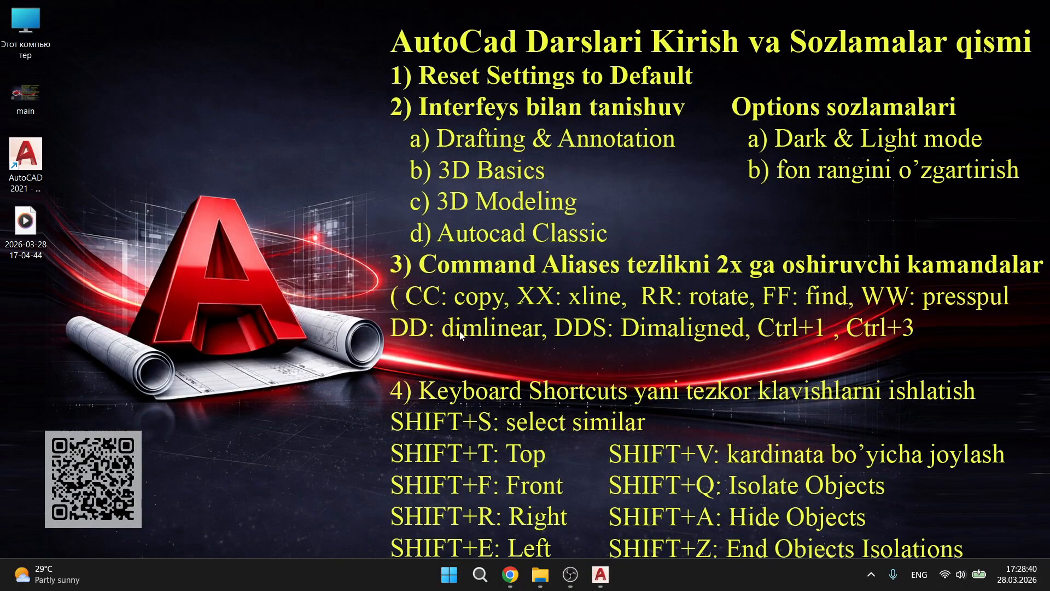
pyautogui.hotkey('alt', 'Tab')
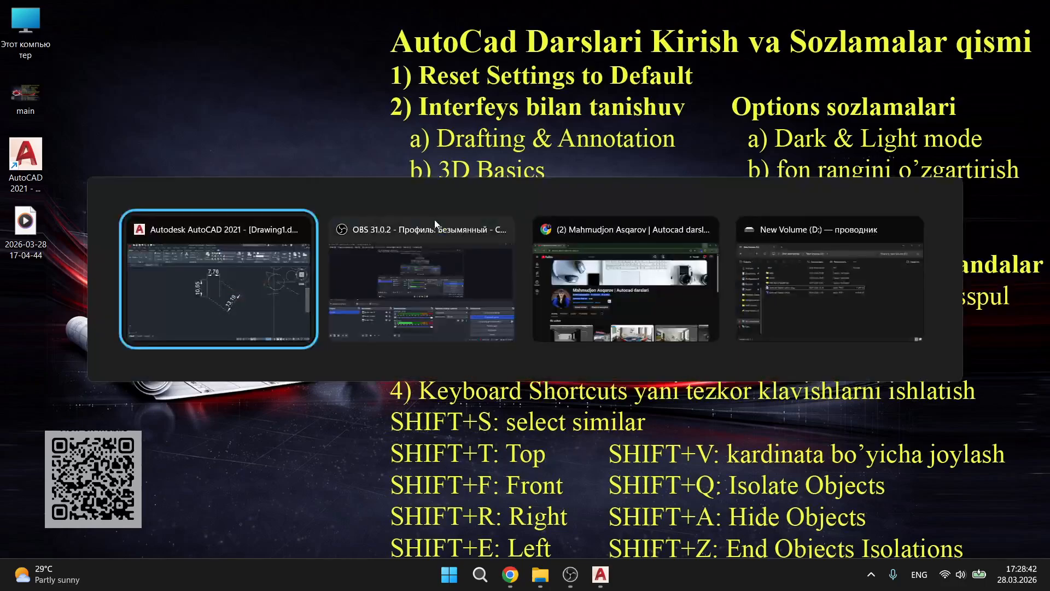
pyautogui.hotkey('alt', 'Tab')
pyautogui.hotkey('alt', 'Tab')
pyautogui.hotkey('alt', 'Tab')
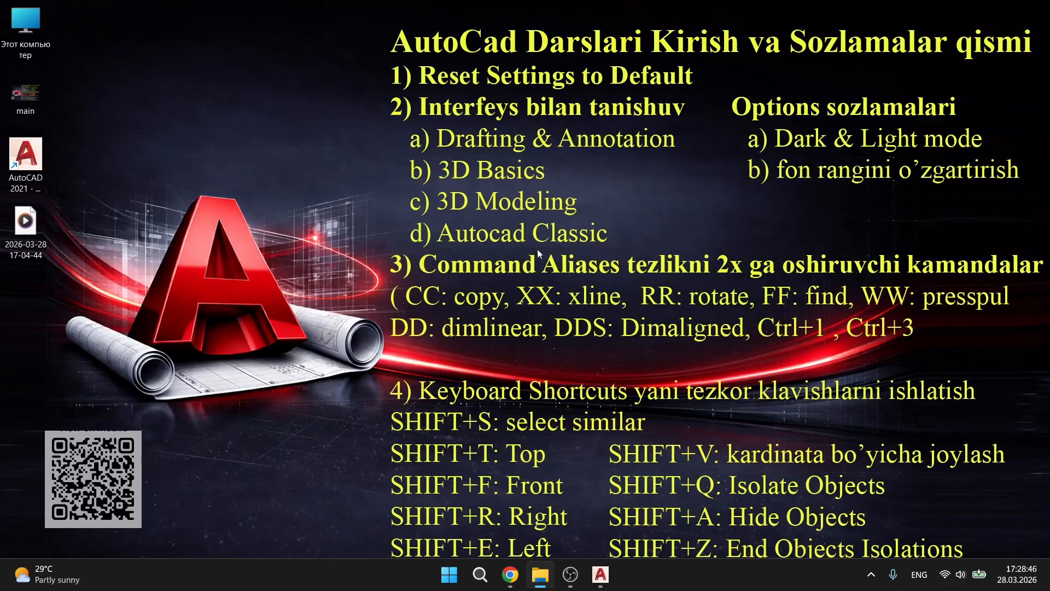
pyautogui.hotkey('alt', 'Tab')
pyautogui.click(509, 301)
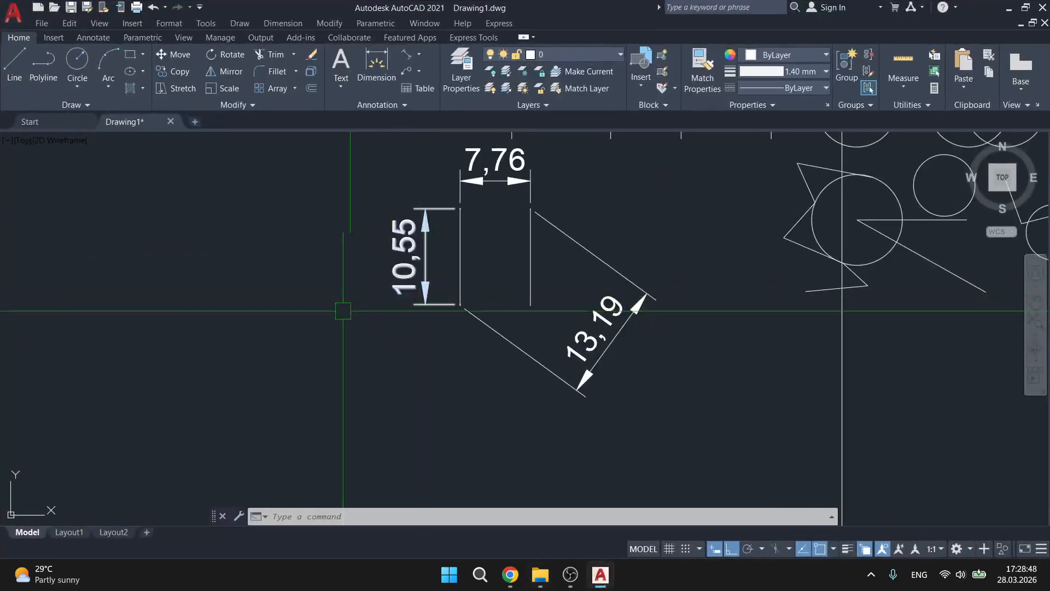
# Add the command alias dd for DIMLINEAR in the Command Alias Editor and save it by overwriting acad.pgp
pyautogui.scroll(2, 470, 336)
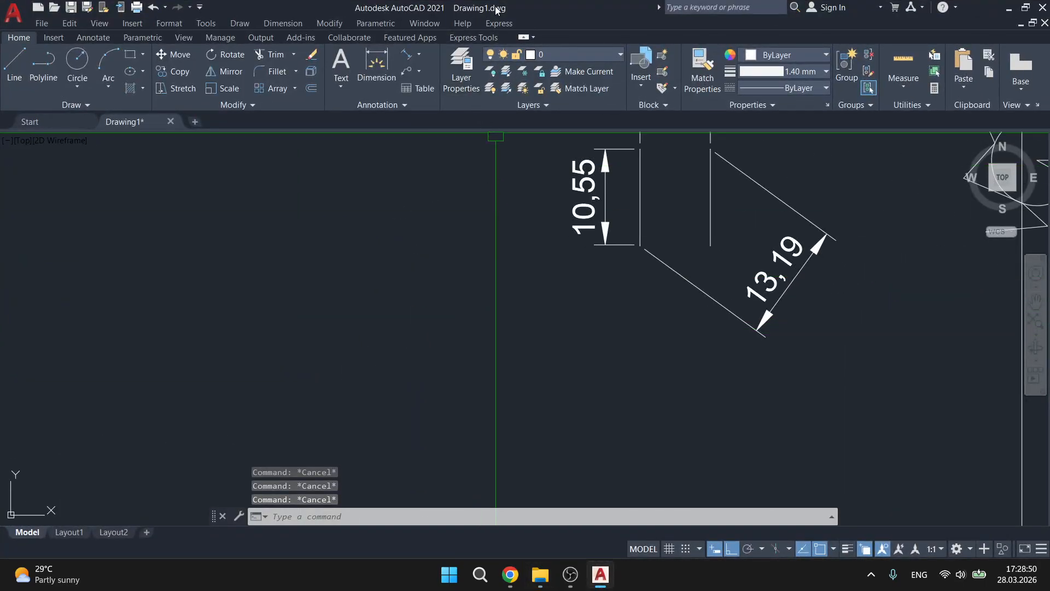
pyautogui.click(499, 23)
pyautogui.moveTo(513, 167)
pyautogui.click(657, 167)
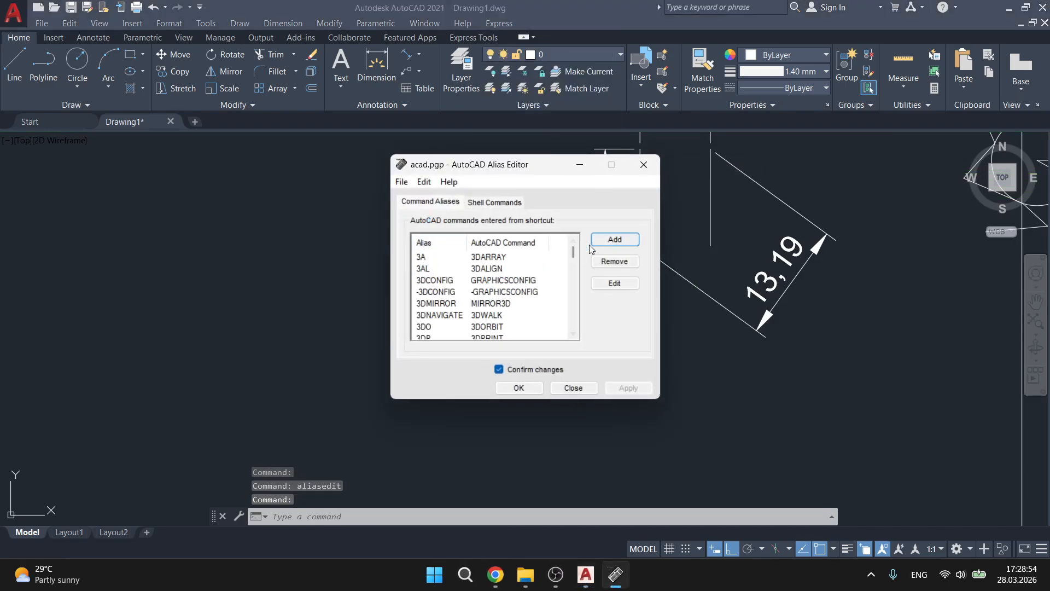
pyautogui.click(615, 239)
pyautogui.write('dd')
pyautogui.click(269, 292)
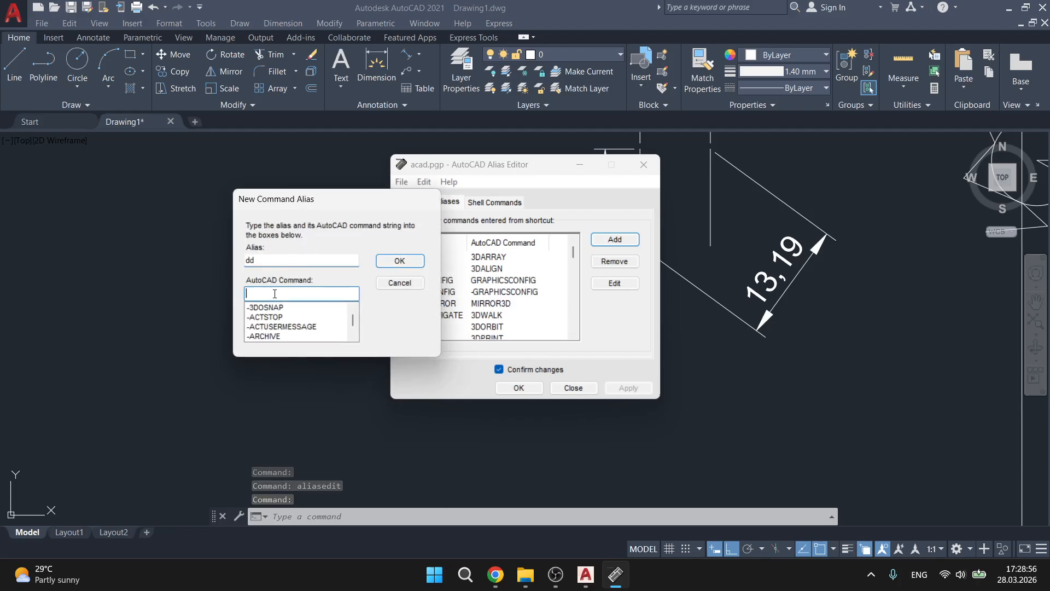
pyautogui.write('dimline')
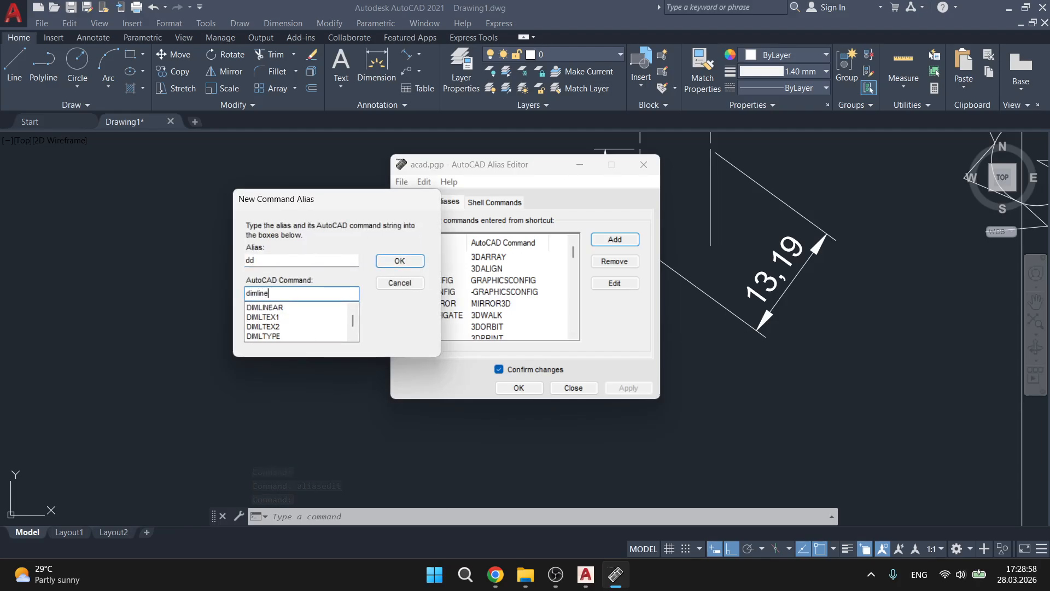
pyautogui.click(277, 308)
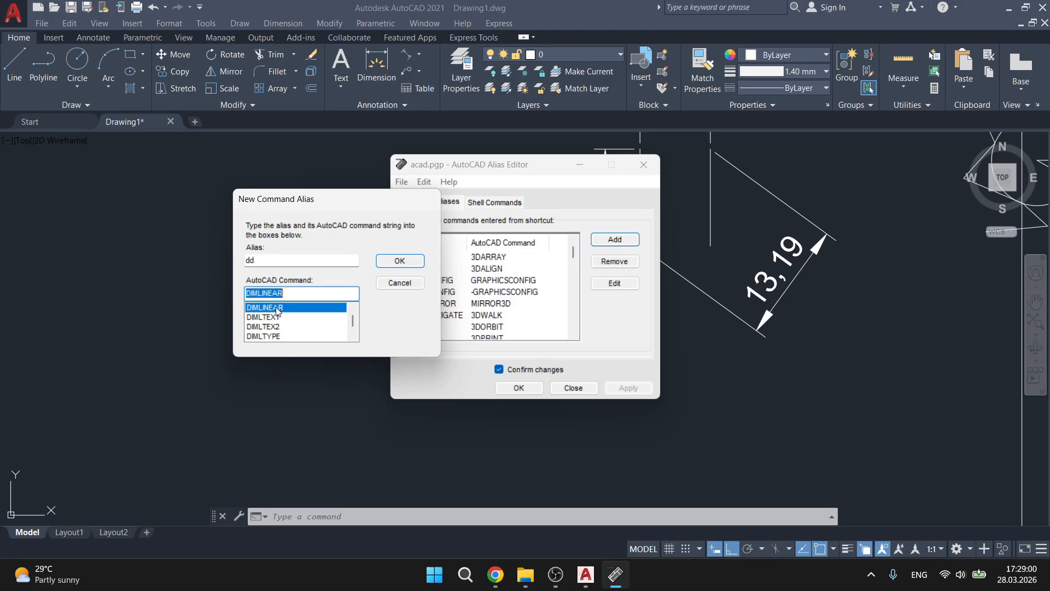
pyautogui.click(416, 261)
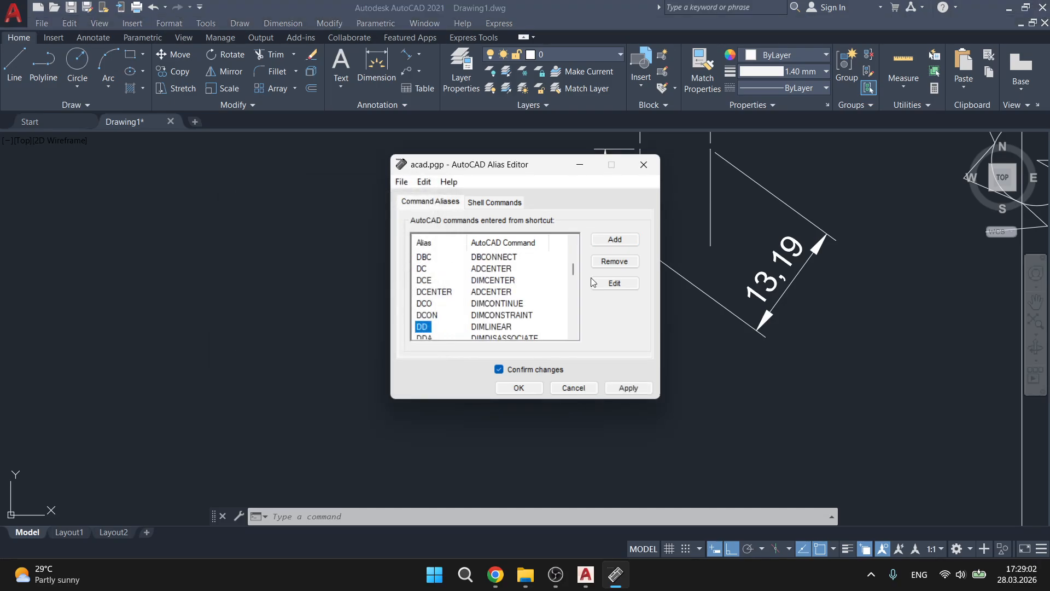
pyautogui.click(519, 387)
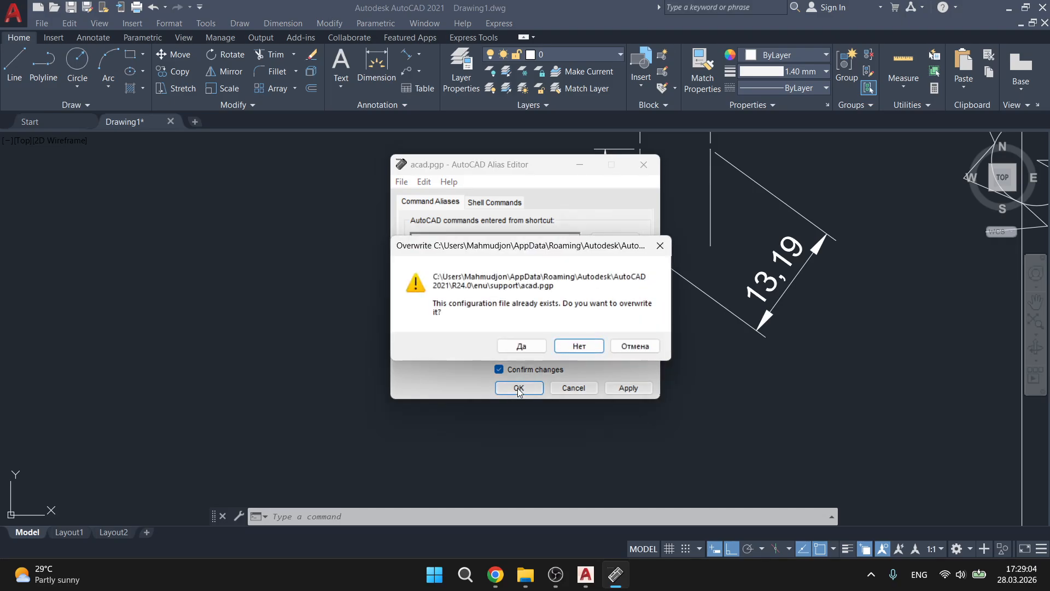
pyautogui.click(533, 350)
pyautogui.click(635, 335)
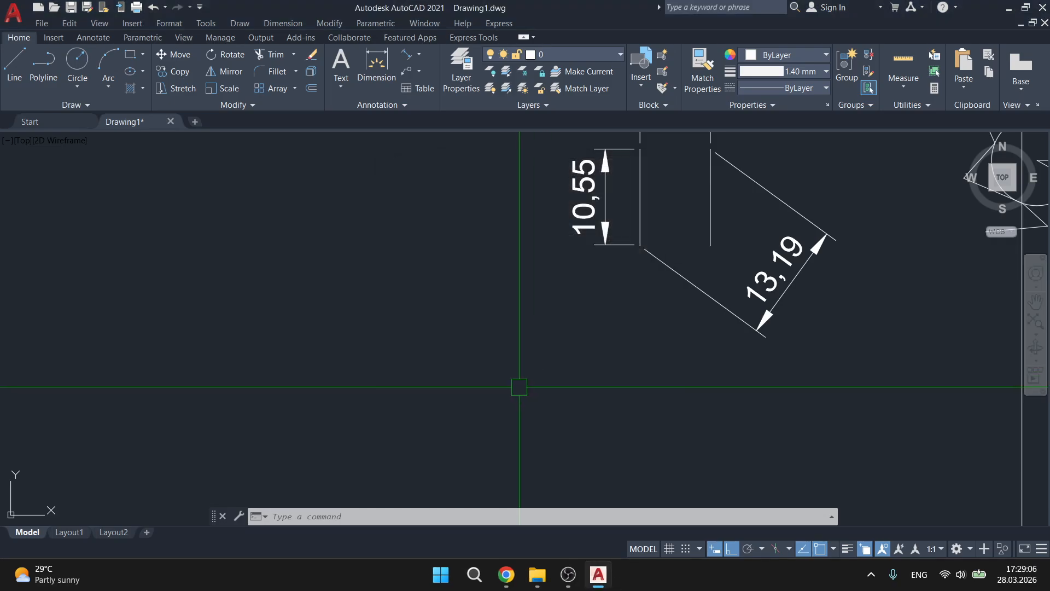
pyautogui.moveTo(613, 216)
pyautogui.mouseDown(button='middle')
pyautogui.moveTo(533, 258)
pyautogui.moveTo(422, 281)
pyautogui.mouseUp(button='middle')
pyautogui.scroll(-4, 421, 281)
pyautogui.scroll(6, 449, 220)
pyautogui.moveTo(449, 220); pyautogui.dragTo(426, 302, button='middle')
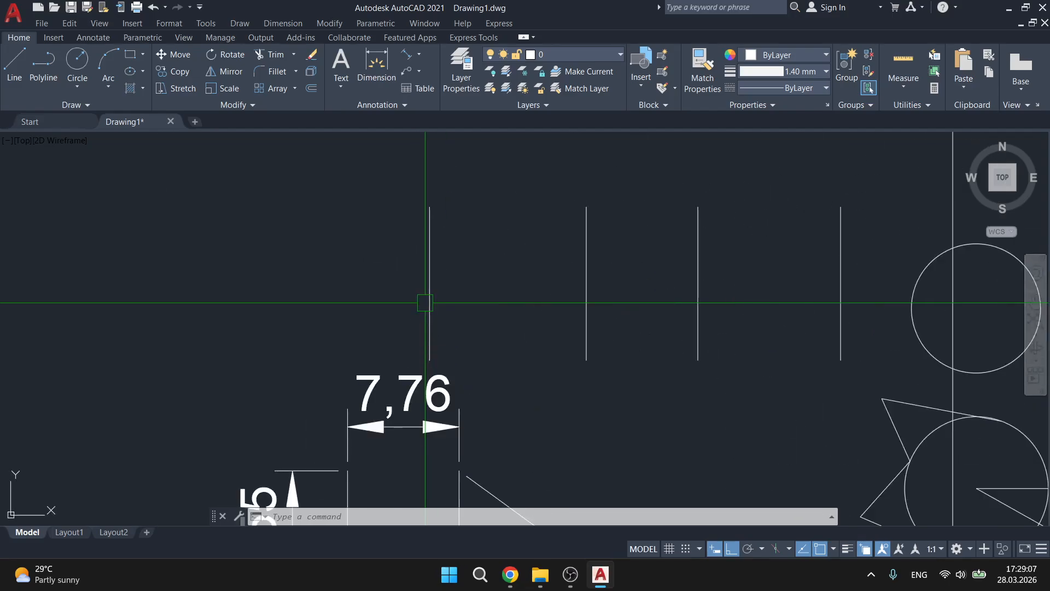
pyautogui.click(459, 277)
pyautogui.click(417, 289)
pyautogui.press('Escape')
pyautogui.write('D')
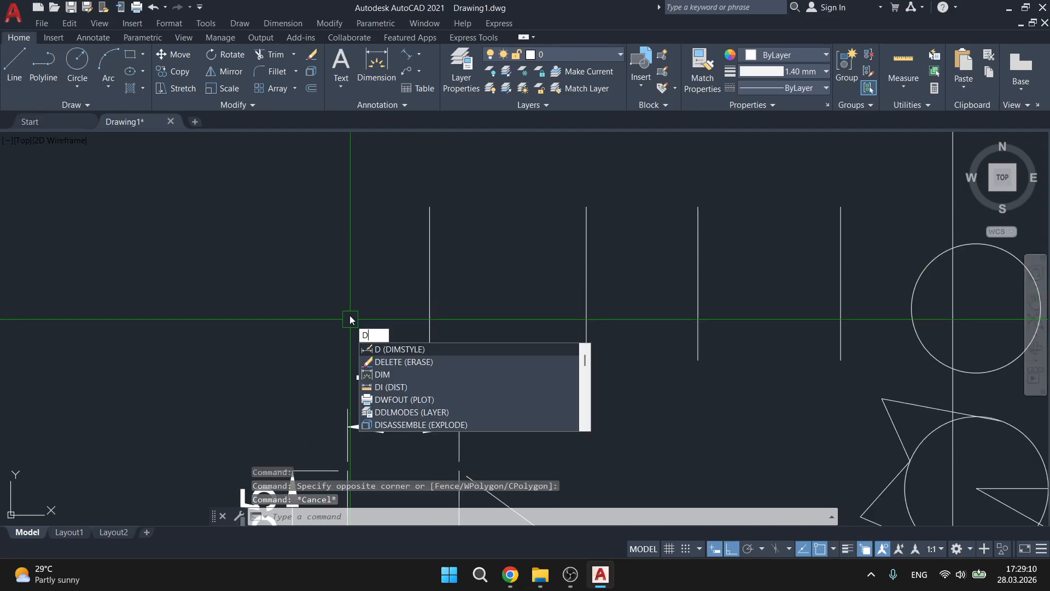
pyautogui.press('Escape')
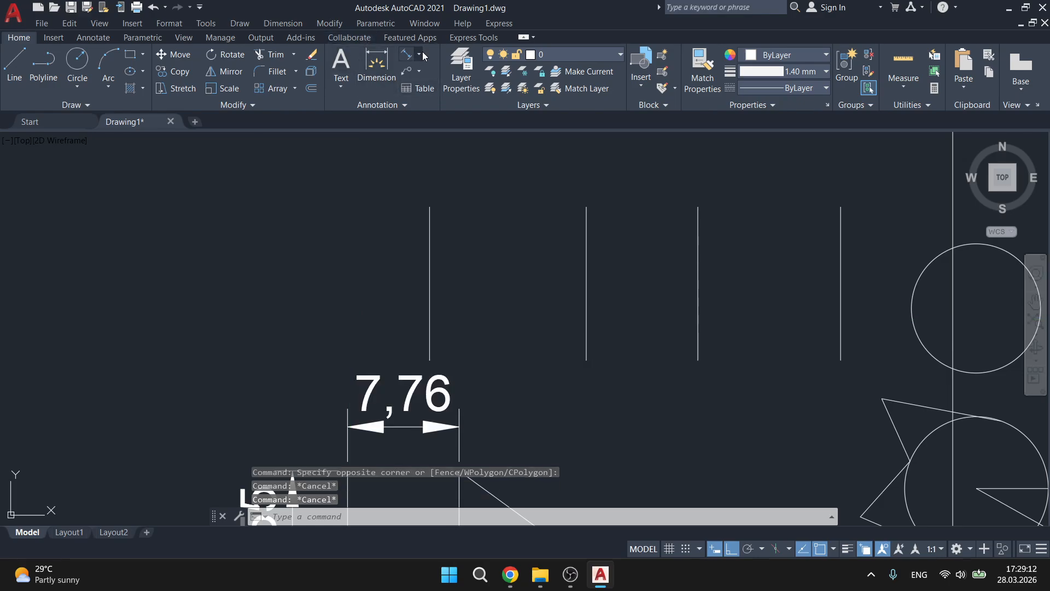
pyautogui.click(418, 54)
pyautogui.click(441, 82)
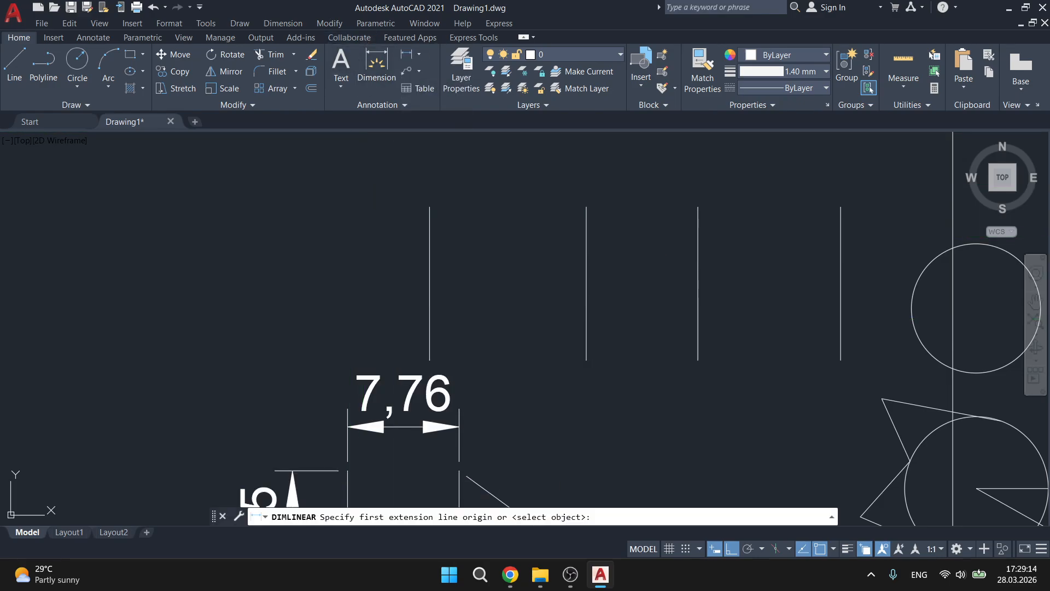
pyautogui.press('Escape')
# Dimension the spacing between the upper ends of the first two vertical lines in the row of four using the DD alias
pyautogui.write('DD')
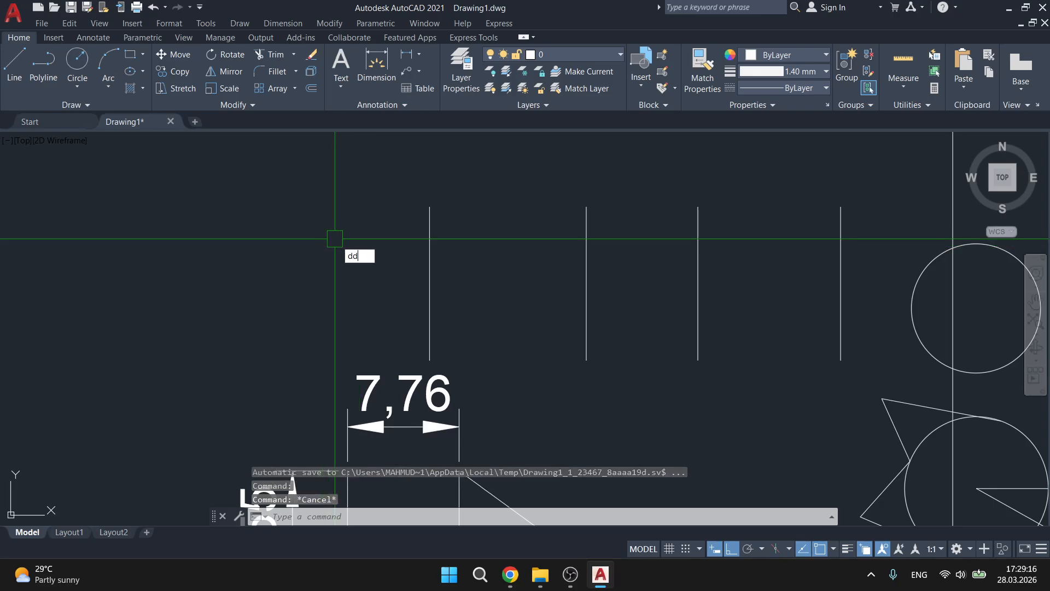
pyautogui.click(401, 271)
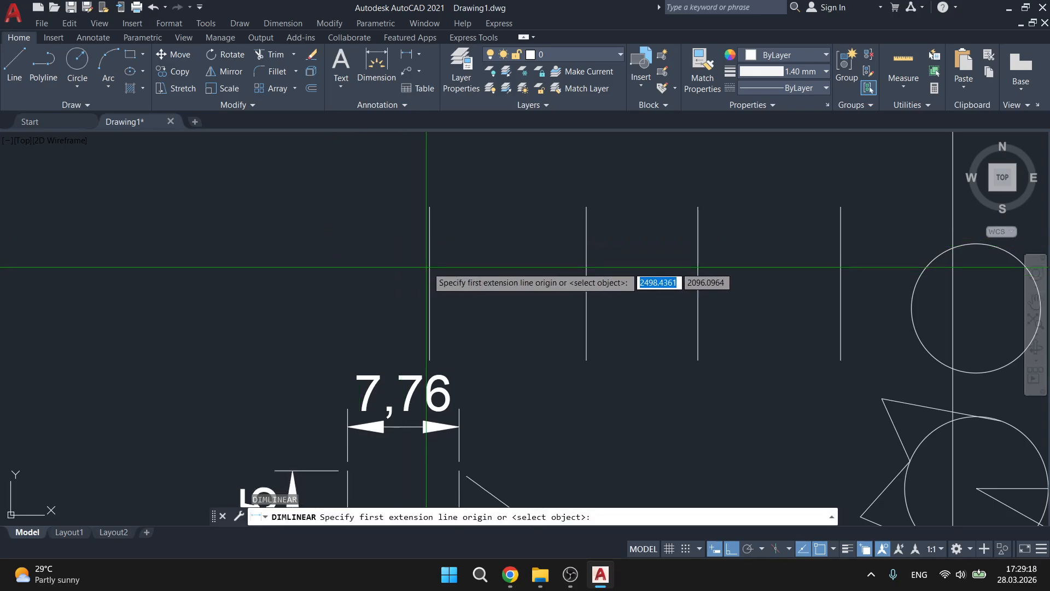
pyautogui.click(429, 207)
pyautogui.click(586, 206)
pyautogui.click(580, 175)
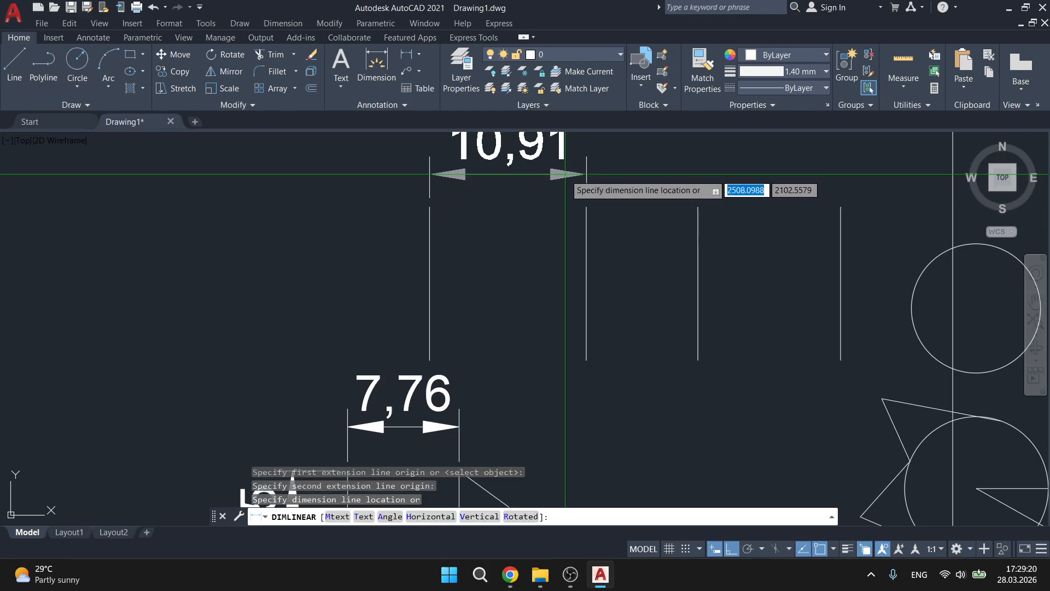
# Repeat the linear dimension for the height of the first vertical line, placing it outside the row
pyautogui.press('Return')
pyautogui.click(429, 206)
pyautogui.click(429, 359)
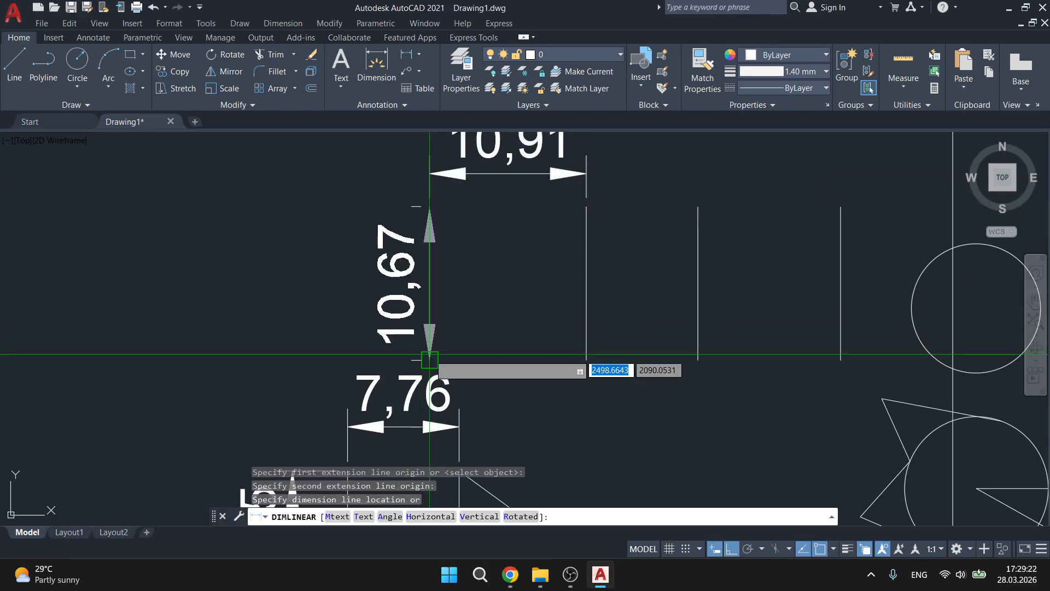
pyautogui.click(376, 285)
# Dimension the third vertical line's height by selecting the line itself, placing the dimension between the second and third lines
pyautogui.press('Return')
pyautogui.press('Return')
pyautogui.click(698, 267)
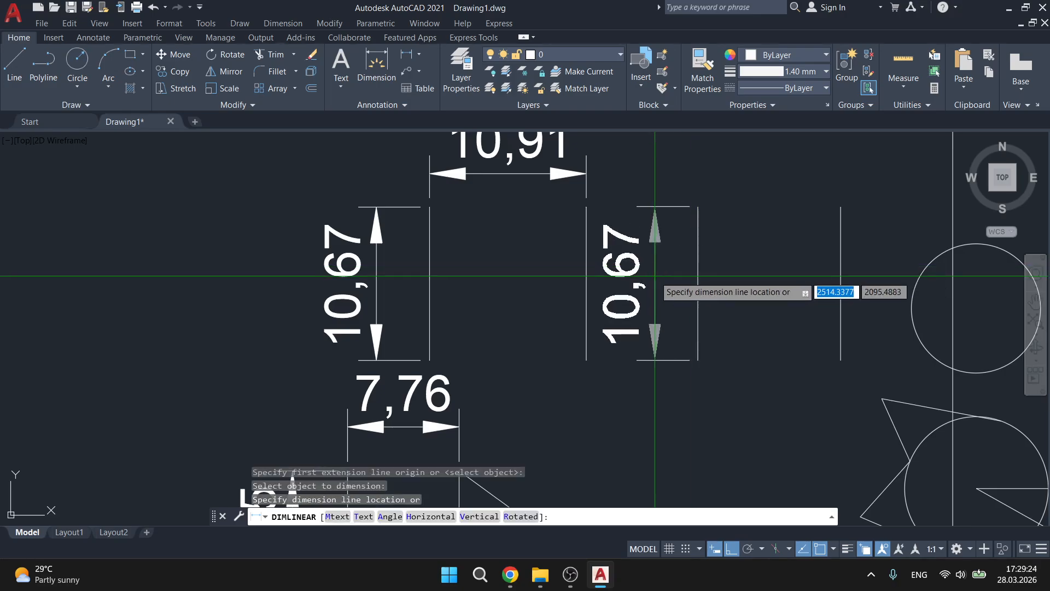
pyautogui.click(655, 273)
pyautogui.press('Escape')
pyautogui.scroll(-4, 539, 246)
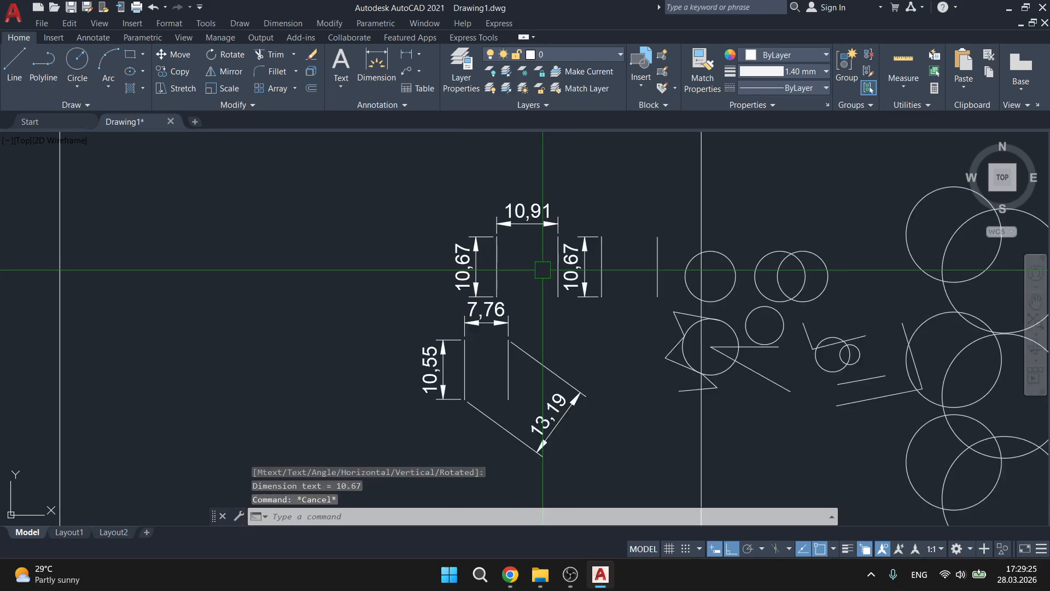
# Look up the command name of the aligned dimension and check whether the alias DDS is already taken
pyautogui.click(415, 55)
pyautogui.click(419, 54)
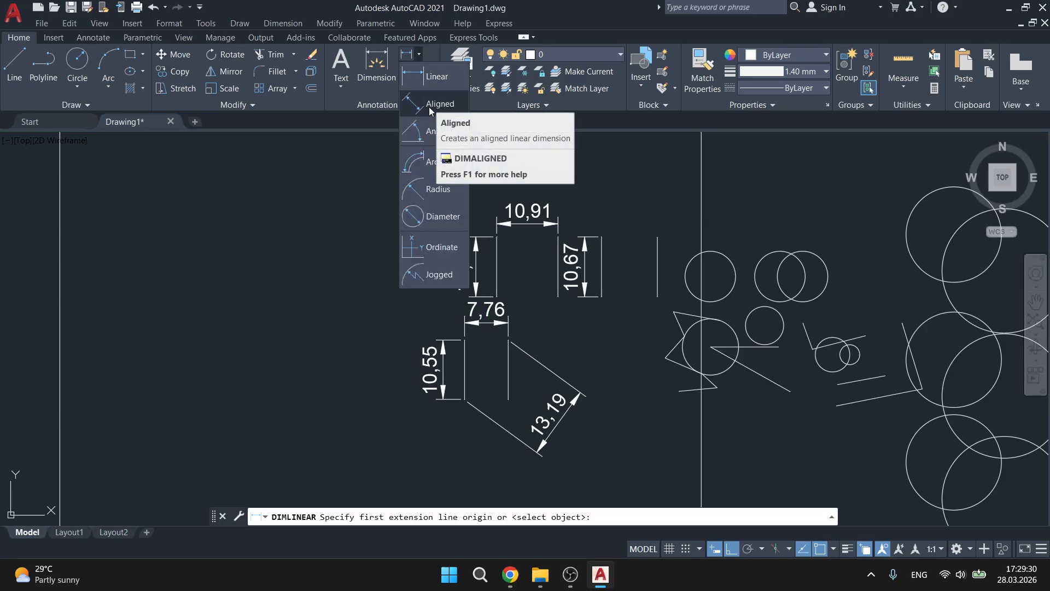
pyautogui.press('Escape')
pyautogui.write('dd')
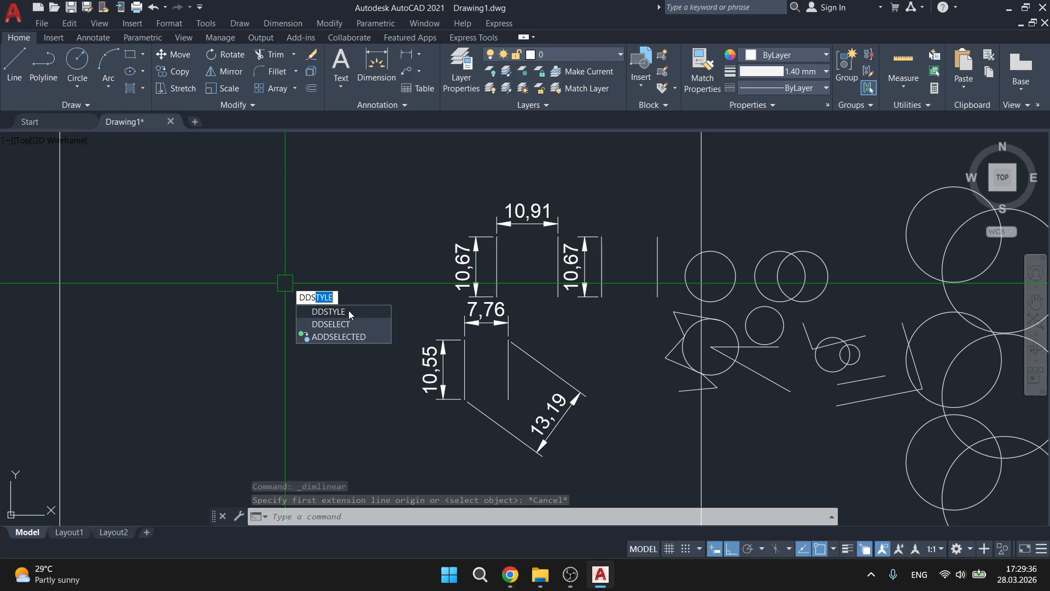
pyautogui.press('Escape')
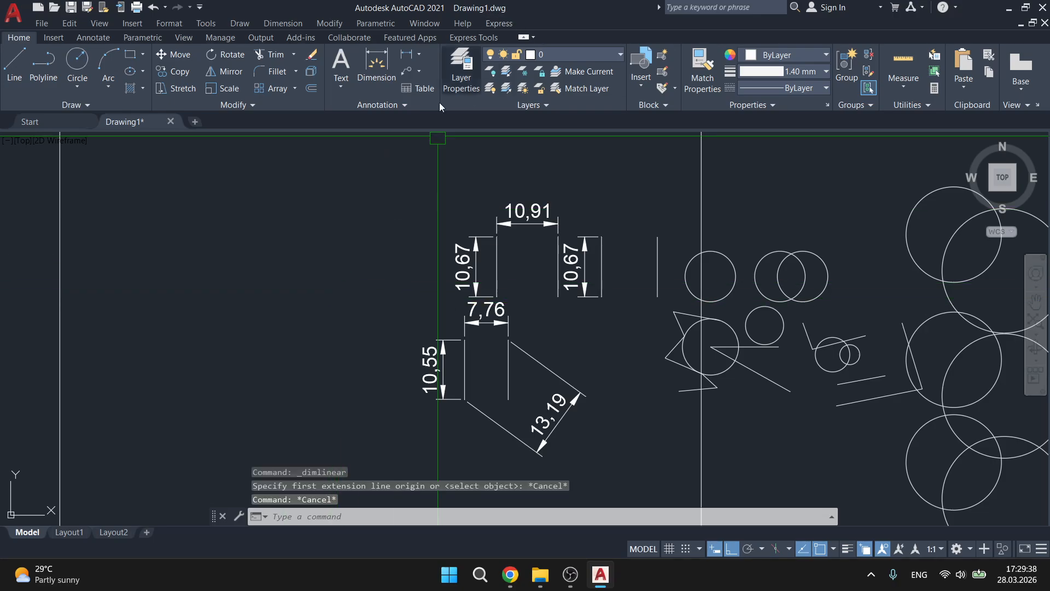
pyautogui.write('dds')
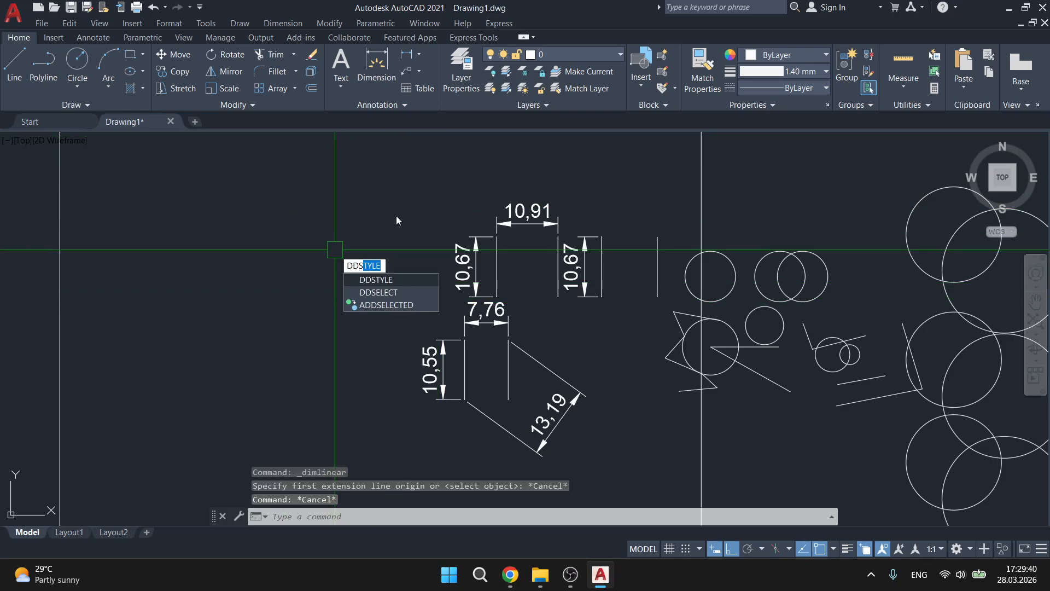
pyautogui.press('Escape')
# Add the command alias dds for DIMALIGNED in the Command Alias Editor and save it by overwriting acad.pgp
pyautogui.click(502, 24)
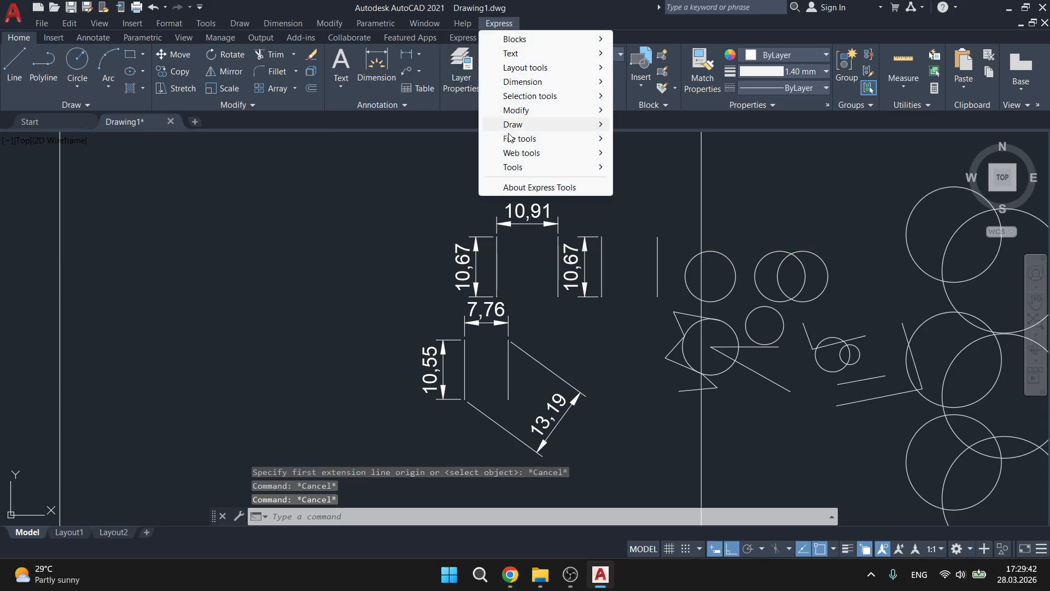
pyautogui.moveTo(547, 167)
pyautogui.click(696, 168)
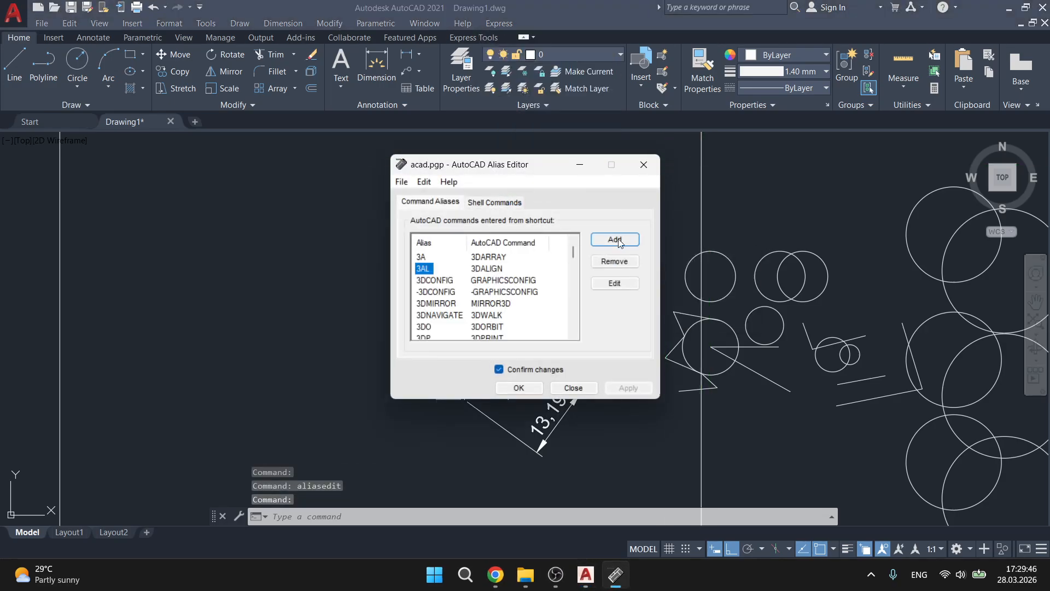
pyautogui.click(614, 239)
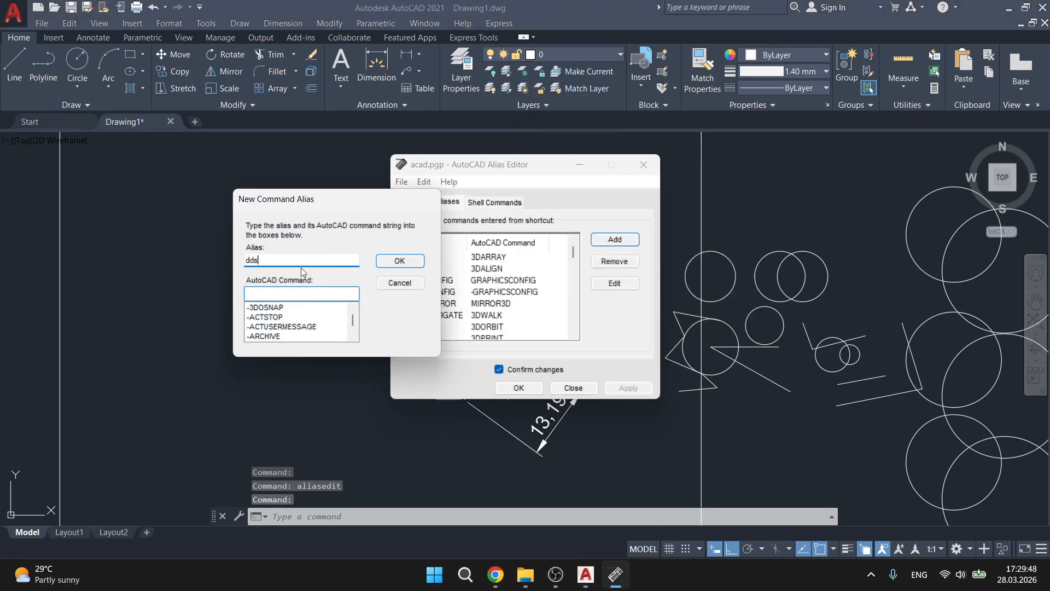
pyautogui.write('dimali')
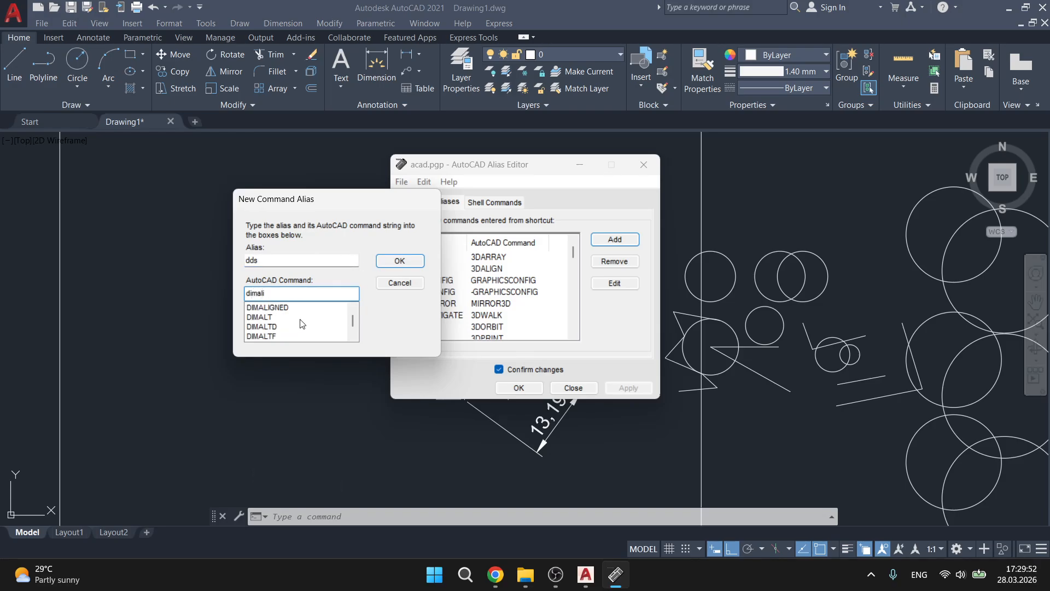
pyautogui.click(387, 262)
pyautogui.click(505, 386)
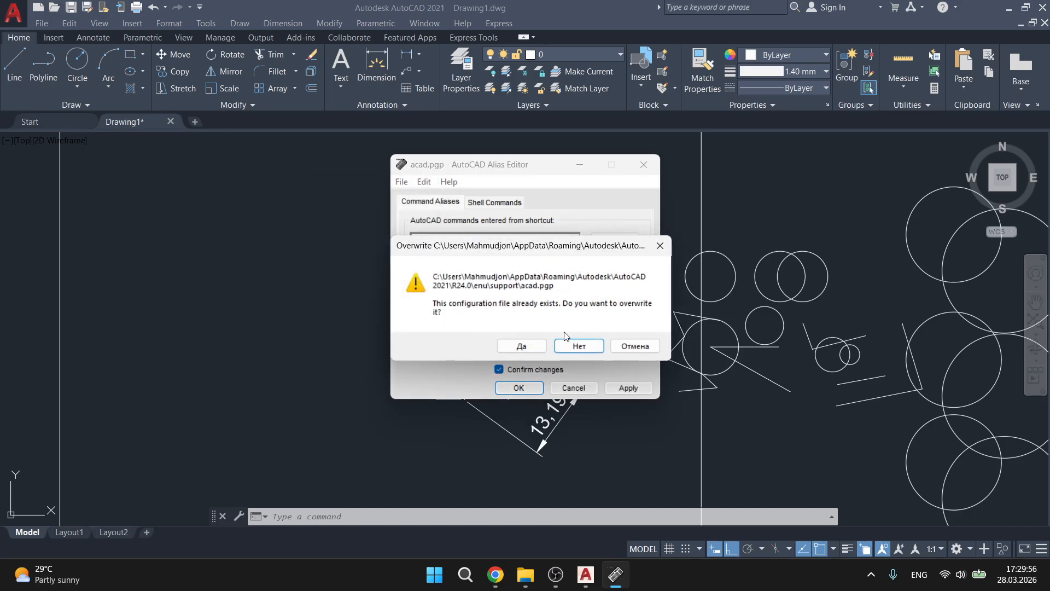
pyautogui.click(521, 346)
pyautogui.click(622, 336)
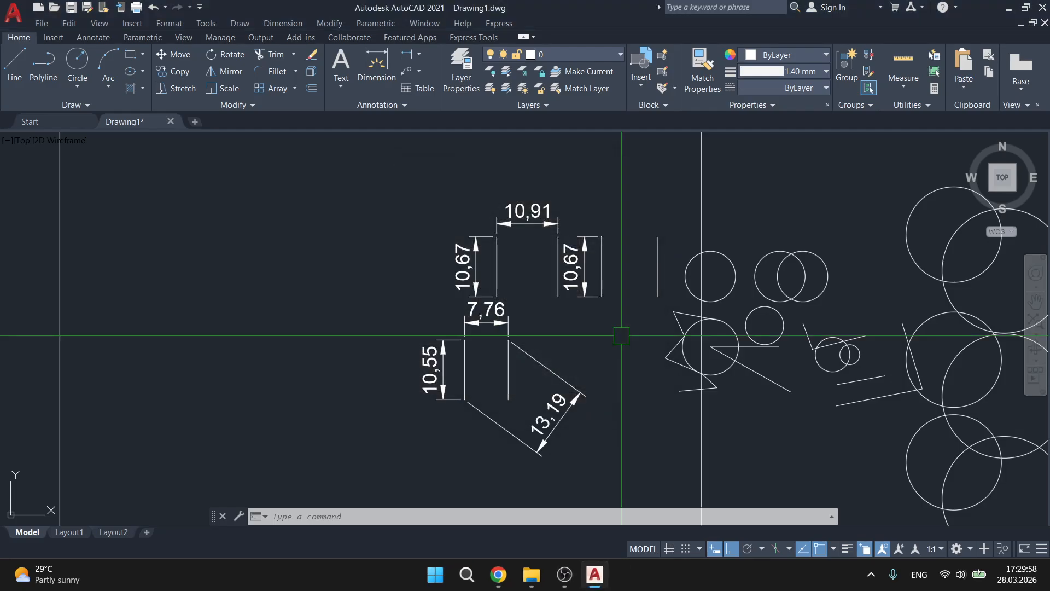
pyautogui.moveTo(495, 377); pyautogui.dragTo(470, 285, button='middle')
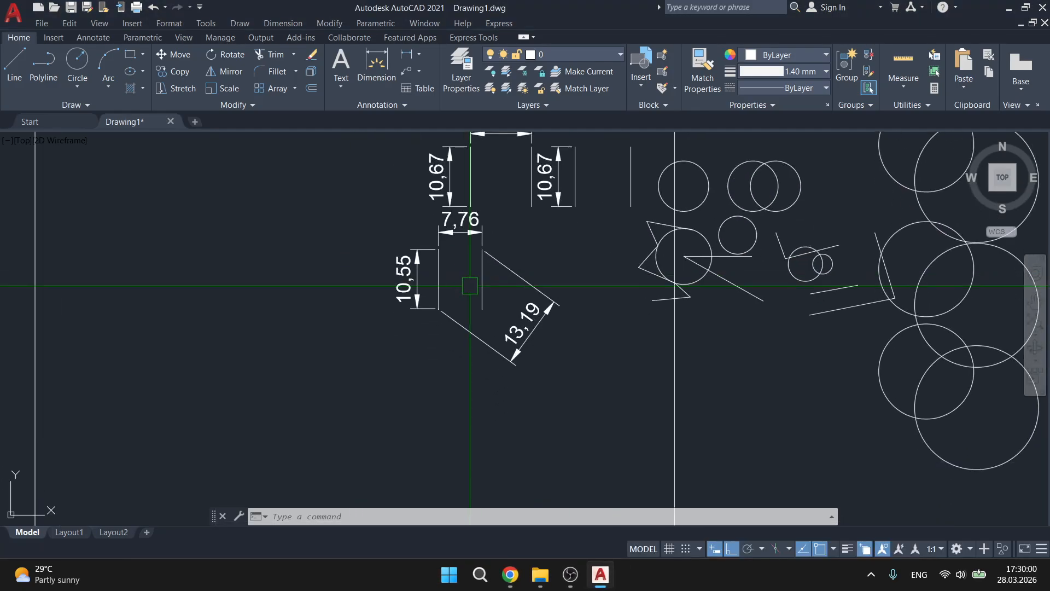
pyautogui.scroll(4, 484, 308)
pyautogui.click(636, 442)
pyautogui.click(484, 331)
pyautogui.scroll(-2, 476, 324)
pyautogui.moveTo(476, 325); pyautogui.dragTo(576, 422, button='middle')
pyautogui.press('Escape')
pyautogui.moveTo(651, 256); pyautogui.dragTo(588, 285, button='middle')
# Check which command the alias DDS is assigned to in the command suggestions, without starting it
pyautogui.write('DD')
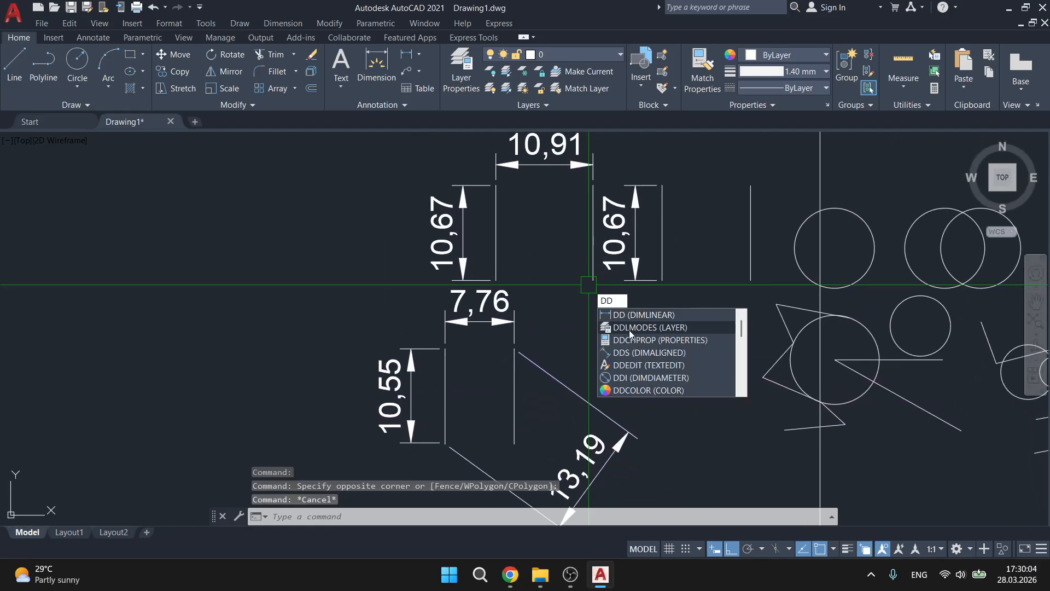
pyautogui.write('S')
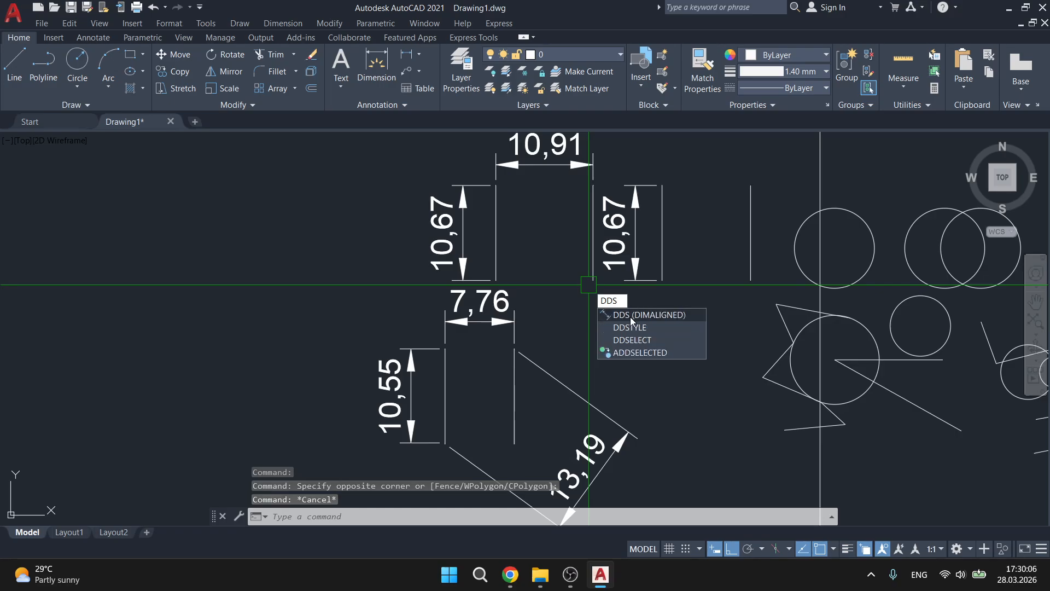
pyautogui.click(419, 53)
pyautogui.press('Escape')
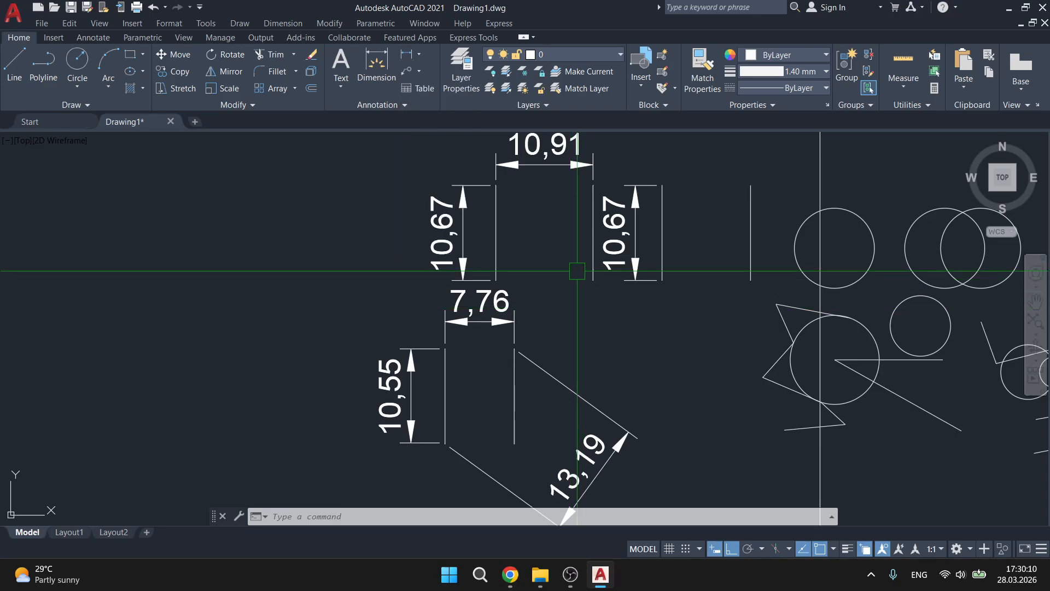
pyautogui.press('Escape')
pyautogui.press('Escape')
# Use the DDS alias to dimension the diagonal from the second vertical line's upper end to the first line's lower end, placed up and to the left
pyautogui.moveTo(558, 260); pyautogui.dragTo(615, 343, button='middle')
pyautogui.write('dds')
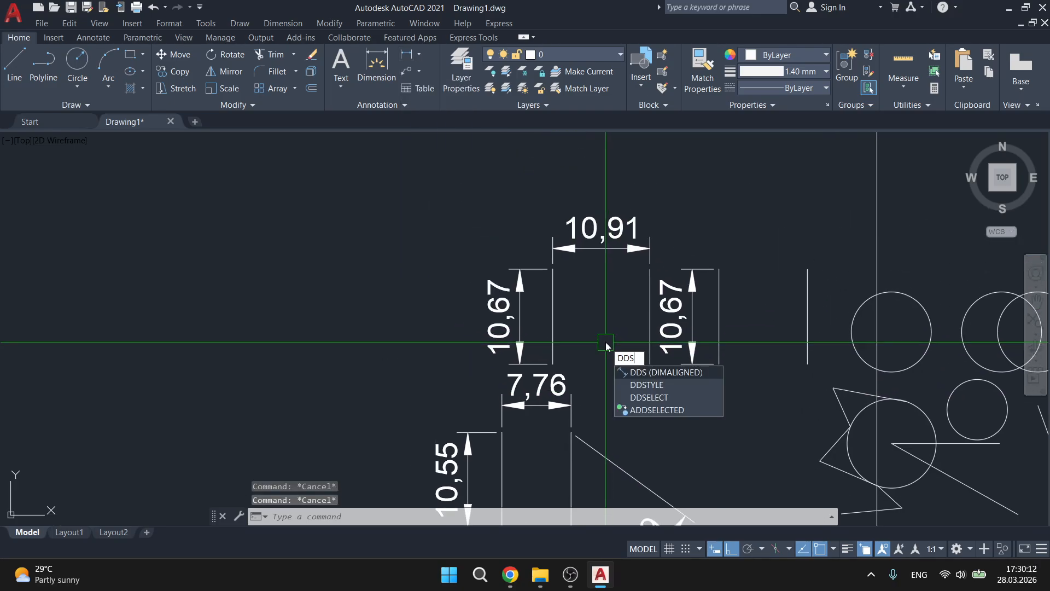
pyautogui.press('Return')
pyautogui.click(649, 269)
pyautogui.click(552, 364)
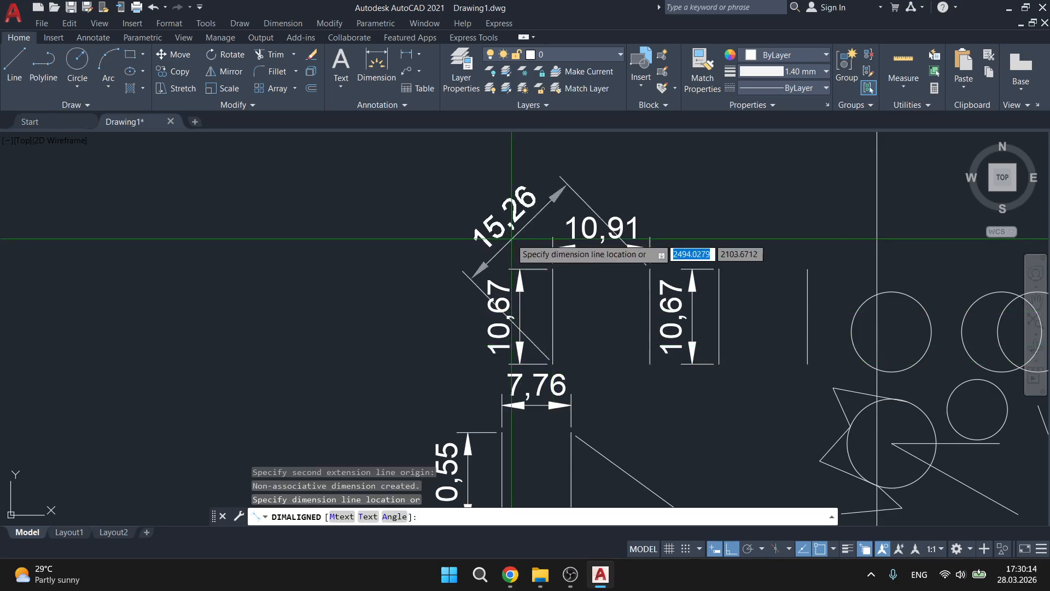
pyautogui.click(457, 212)
# Repeat the aligned dimension from the diagonal dimension's upper corner to the upper end of the second vertical line, placing it up and to the right
pyautogui.scroll(-4, 579, 283)
pyautogui.moveTo(580, 283); pyautogui.dragTo(568, 322, button='middle')
pyautogui.press('Return')
pyautogui.click(544, 268)
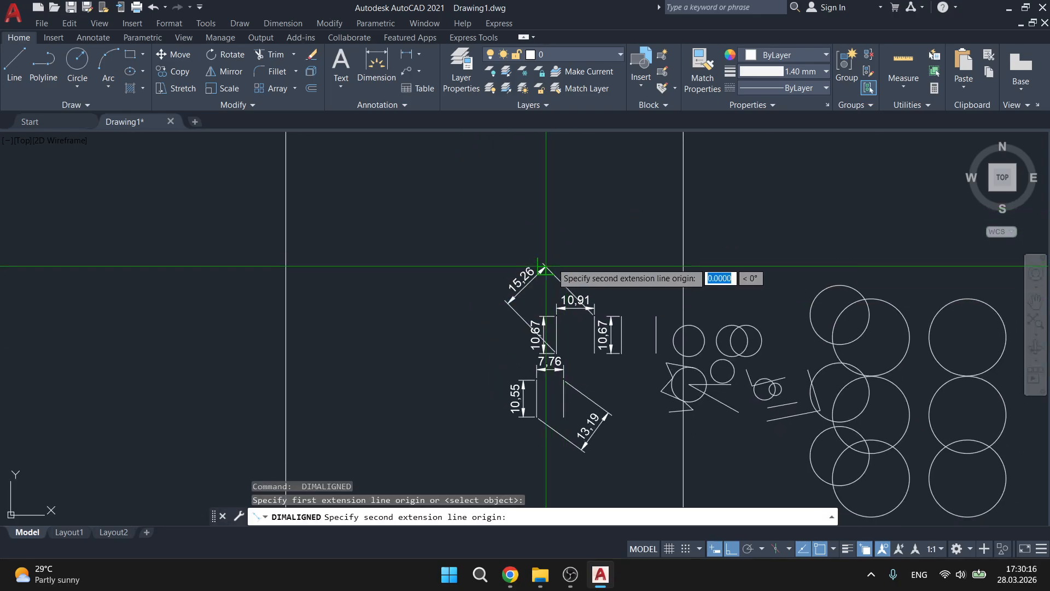
pyautogui.click(592, 309)
pyautogui.click(633, 229)
pyautogui.press('Escape')
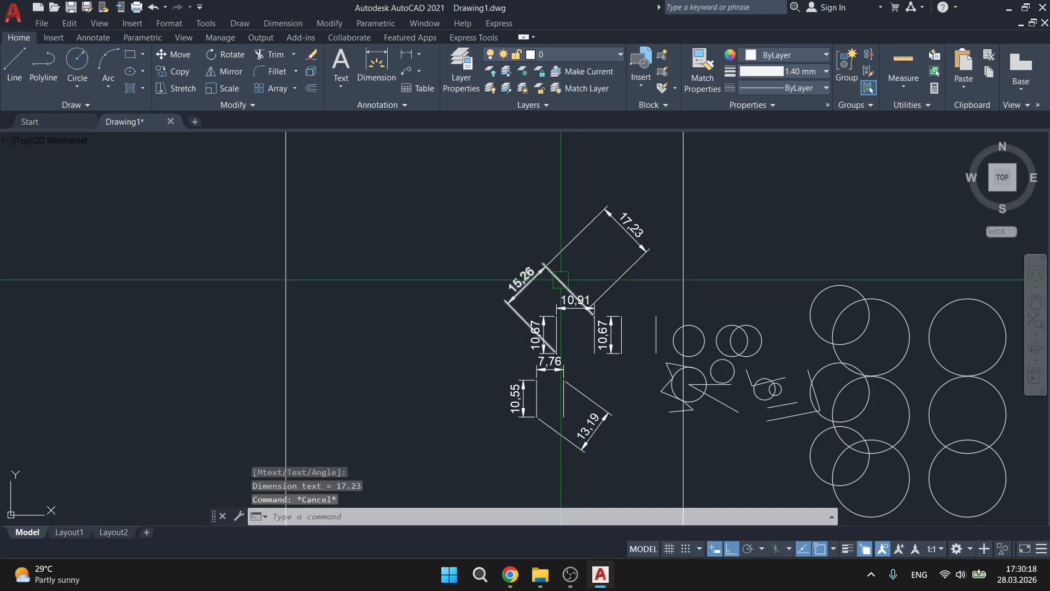
# Minimize the drawing, close the file window and review the command alias list on the desktop wallpaper before returning to the drawing
pyautogui.hotkey('alt', 'Tab')
pyautogui.hotkey('alt', 'Tab')
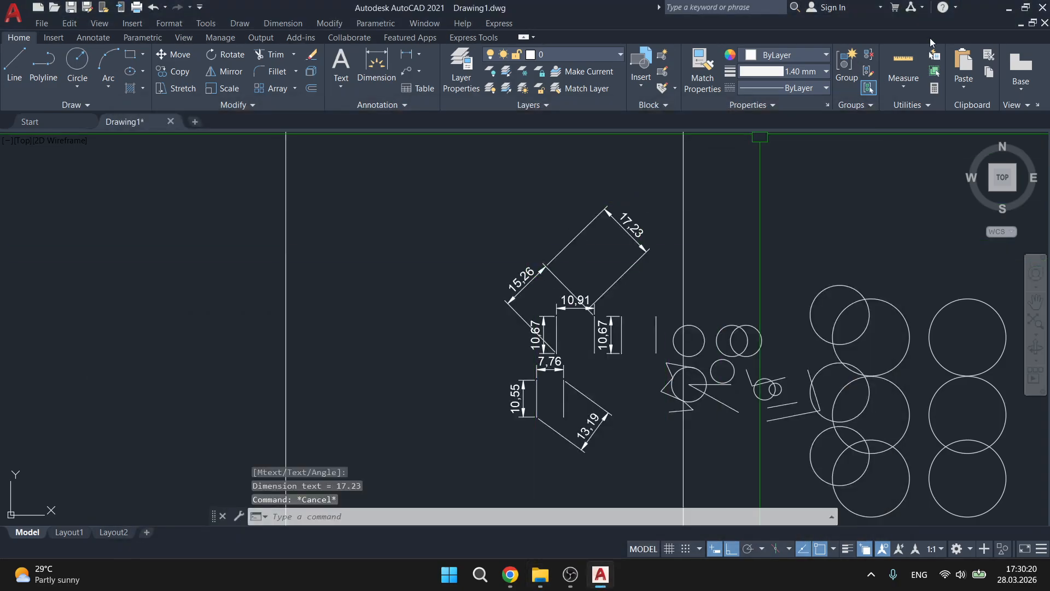
pyautogui.click(1010, 7)
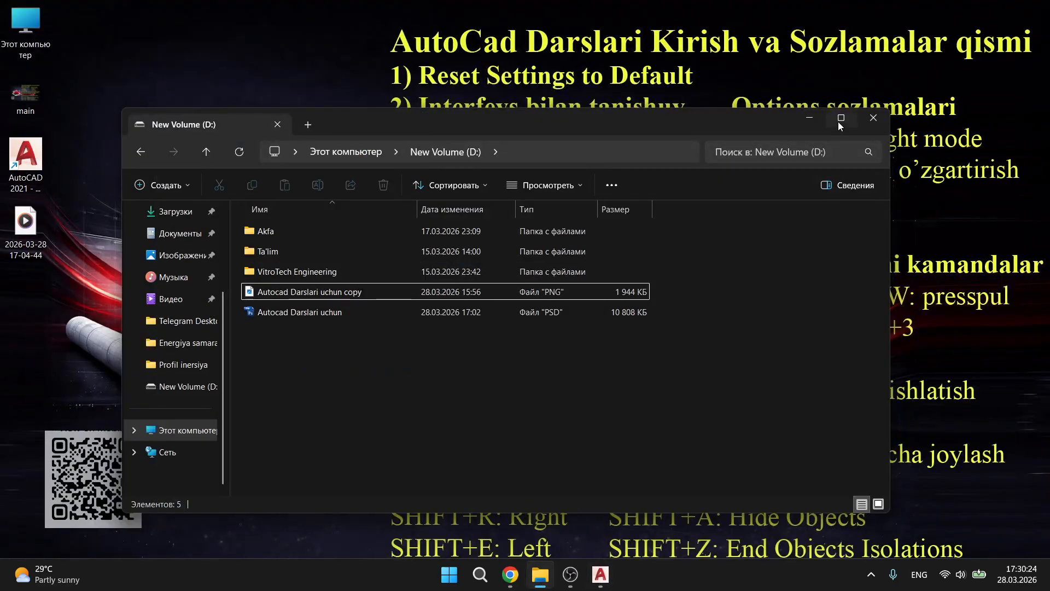
pyautogui.click(874, 118)
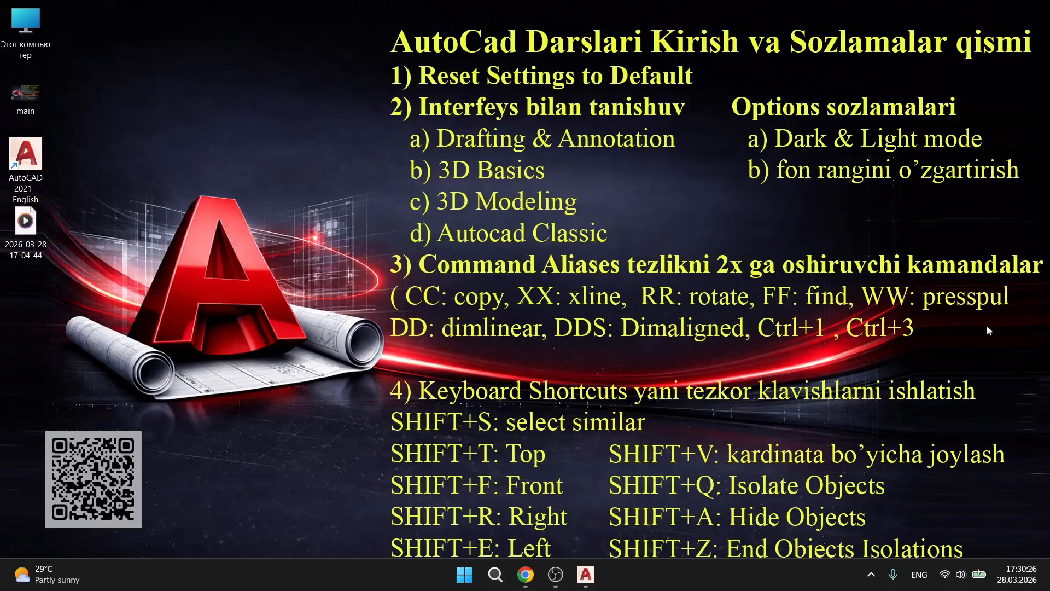
pyautogui.moveTo(1015, 299); pyautogui.dragTo(755, 293)
pyautogui.moveTo(1028, 303); pyautogui.dragTo(739, 303)
pyautogui.moveTo(409, 251); pyautogui.dragTo(628, 284)
pyautogui.moveTo(864, 291); pyautogui.dragTo(893, 295)
pyautogui.hotkey('alt', 'Tab')
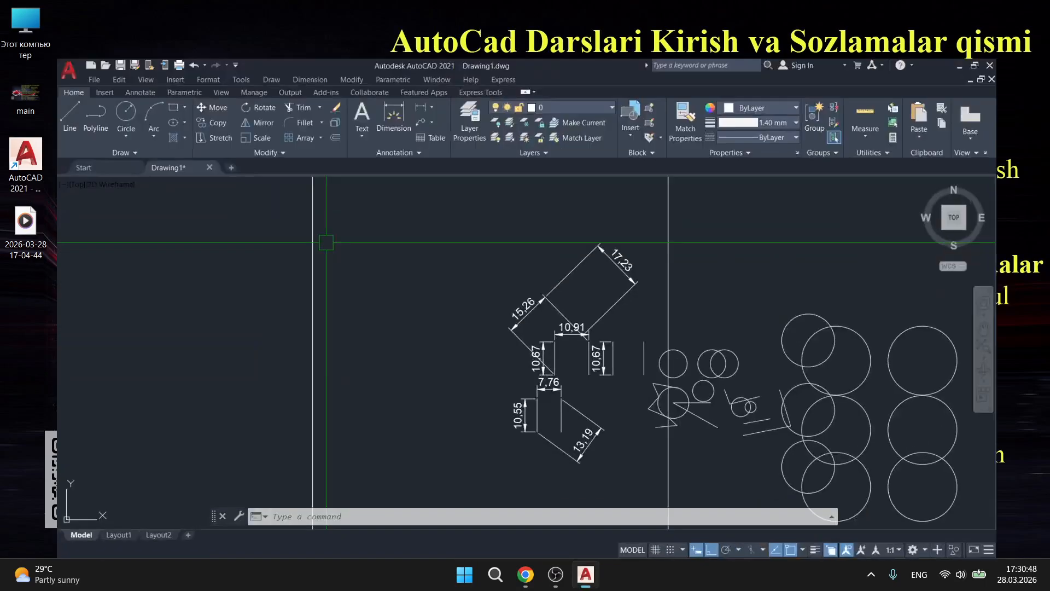
# Draw a horizontal line in the empty area between the tall vertical construction line and the dimensioned lines
pyautogui.moveTo(473, 252); pyautogui.dragTo(899, 375, button='middle')
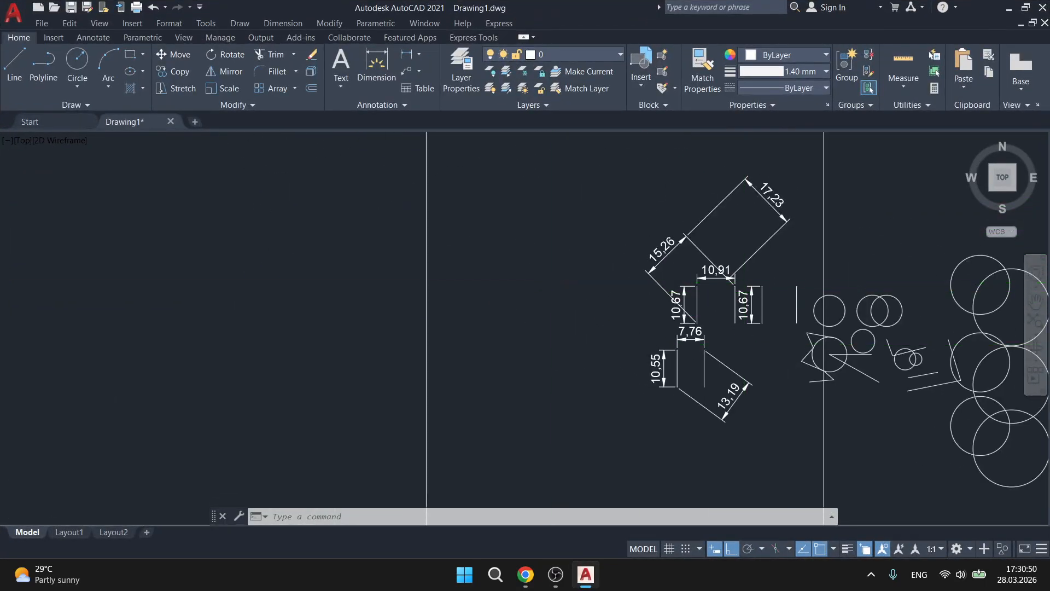
pyautogui.scroll(2, 558, 273)
pyautogui.press('Escape')
pyautogui.press('Escape')
pyautogui.press('Escape')
pyautogui.moveTo(546, 285); pyautogui.dragTo(563, 370, button='middle')
pyautogui.press('l')
pyautogui.press('Return')
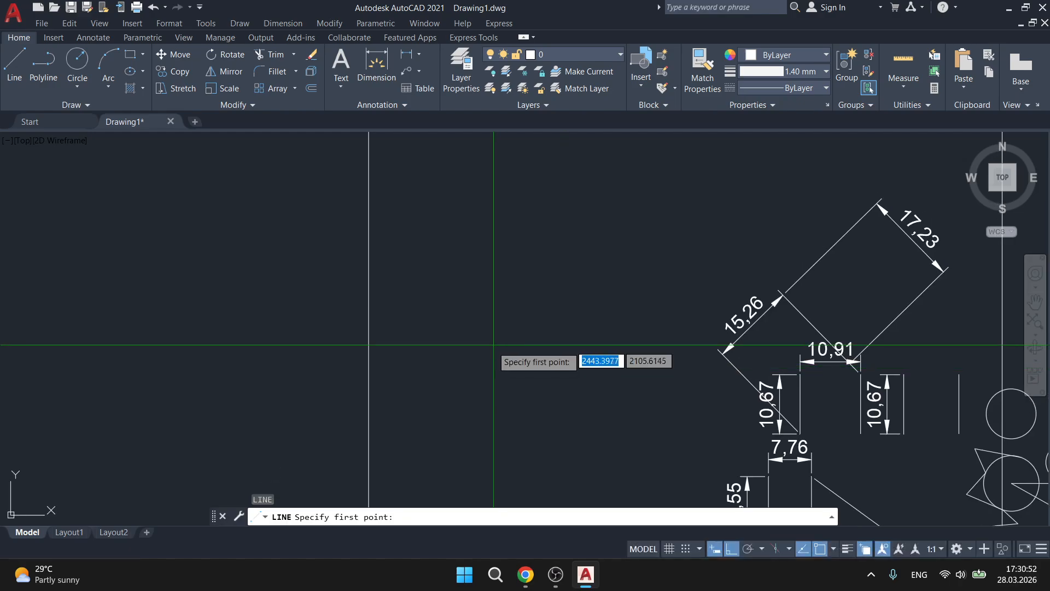
pyautogui.click(457, 383)
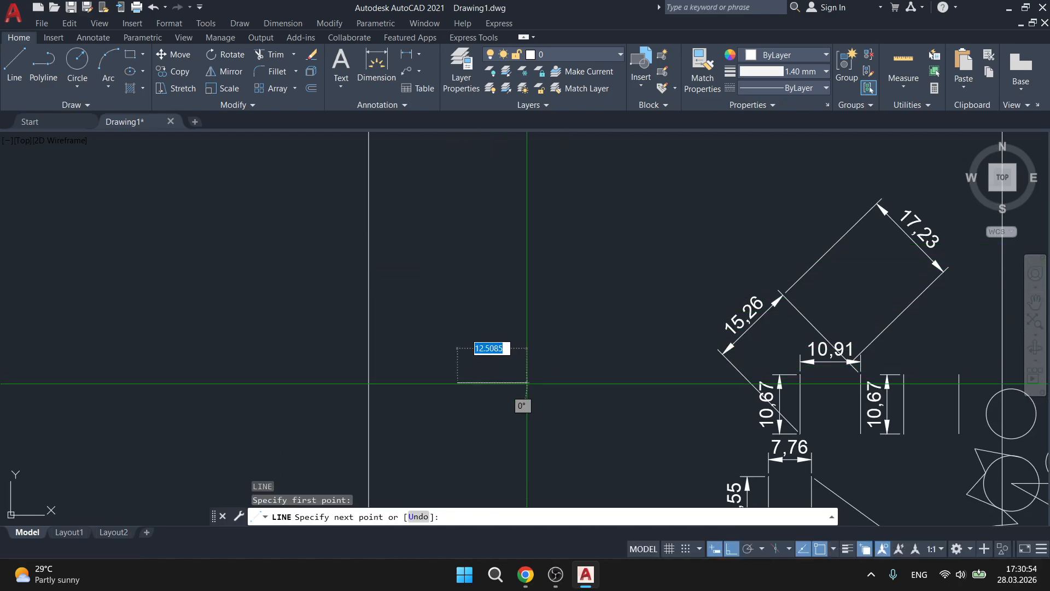
pyautogui.click(578, 381)
pyautogui.press('Escape')
# Rotate the new horizontal line by 45° about its left endpoint
pyautogui.scroll(2, 483, 395)
pyautogui.click(483, 396)
pyautogui.click(478, 341)
pyautogui.moveTo(478, 341); pyautogui.dragTo(538, 323, button='middle')
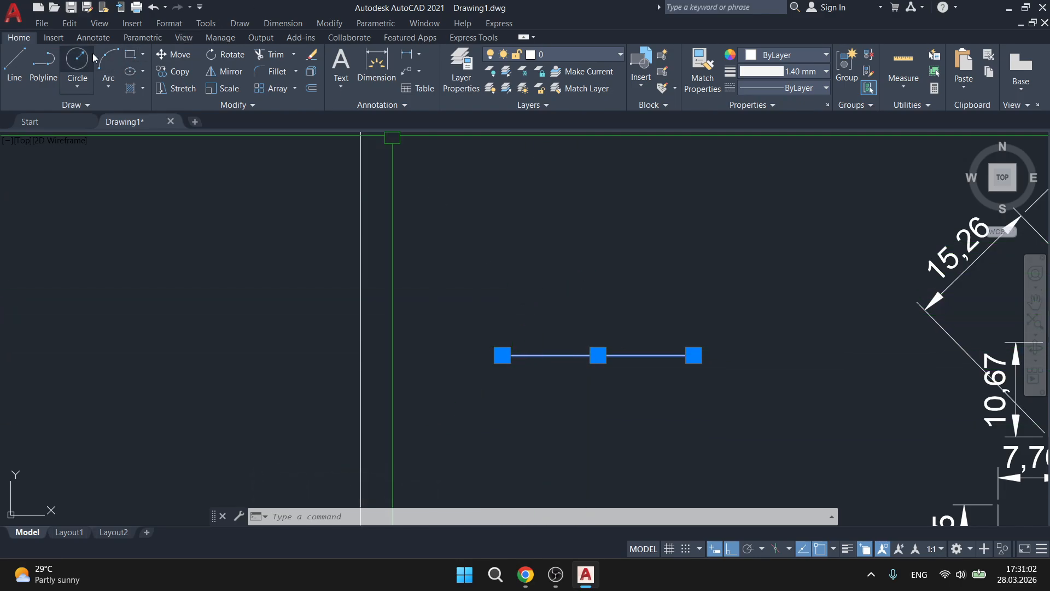
pyautogui.click(226, 55)
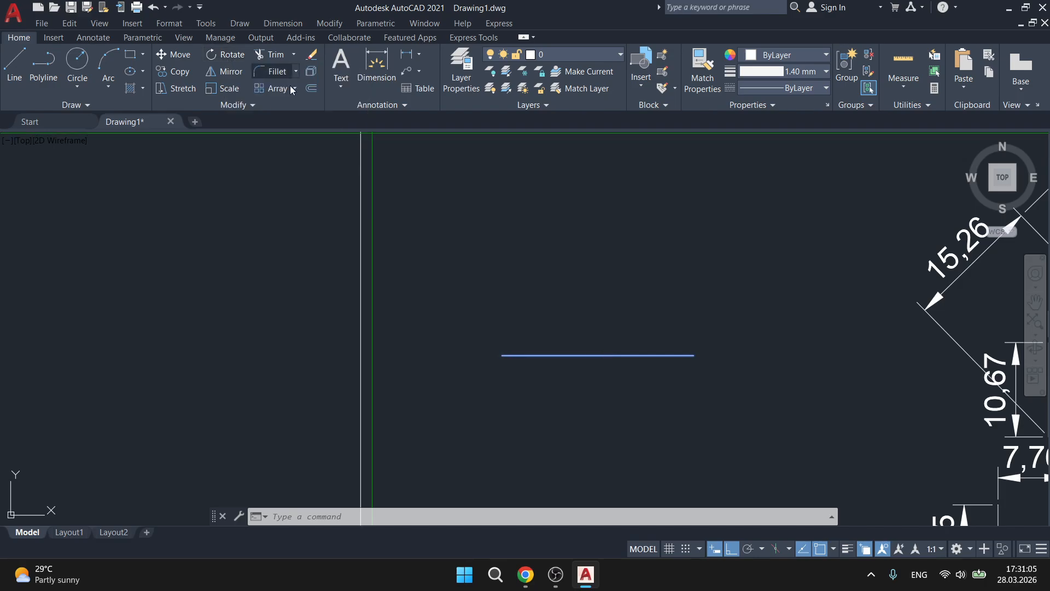
pyautogui.click(502, 355)
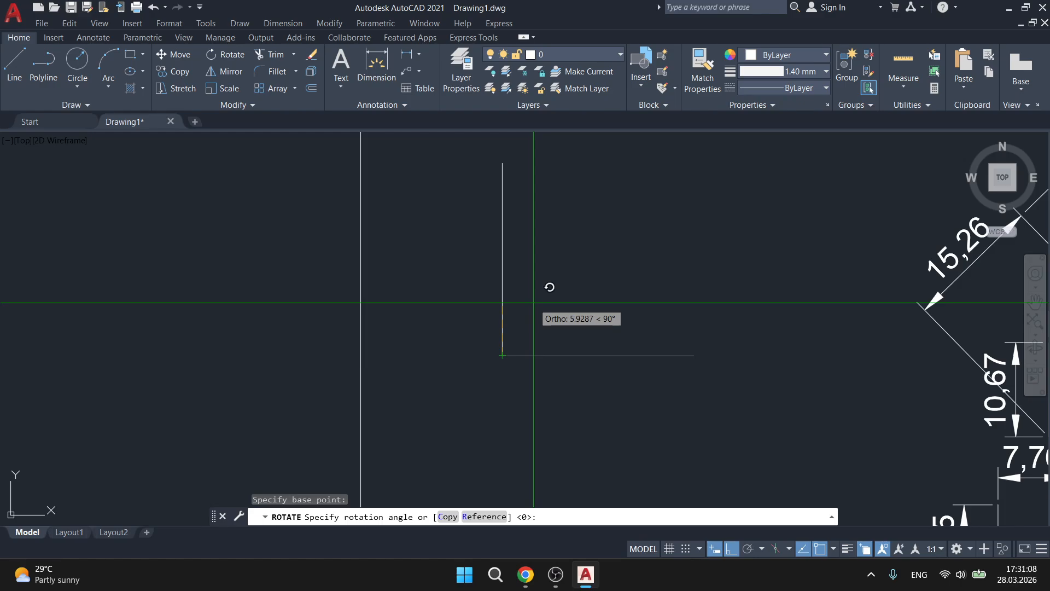
pyautogui.press('Return')
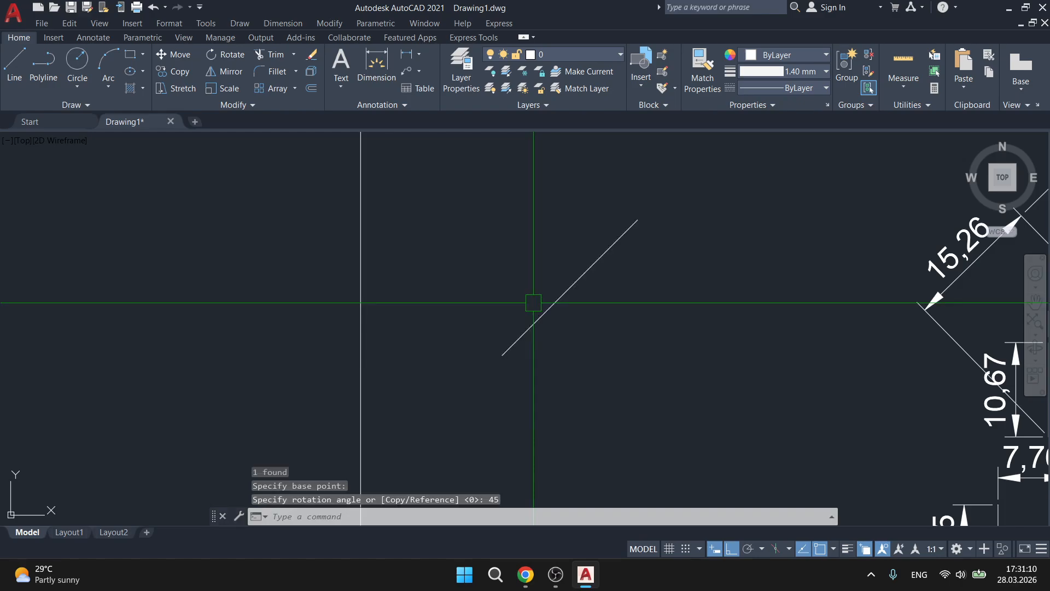
# Select the slanted line and start the ROTATE command on it using the RO alias
pyautogui.click(729, 383)
pyautogui.click(554, 226)
pyautogui.press('Escape')
pyautogui.click(584, 404)
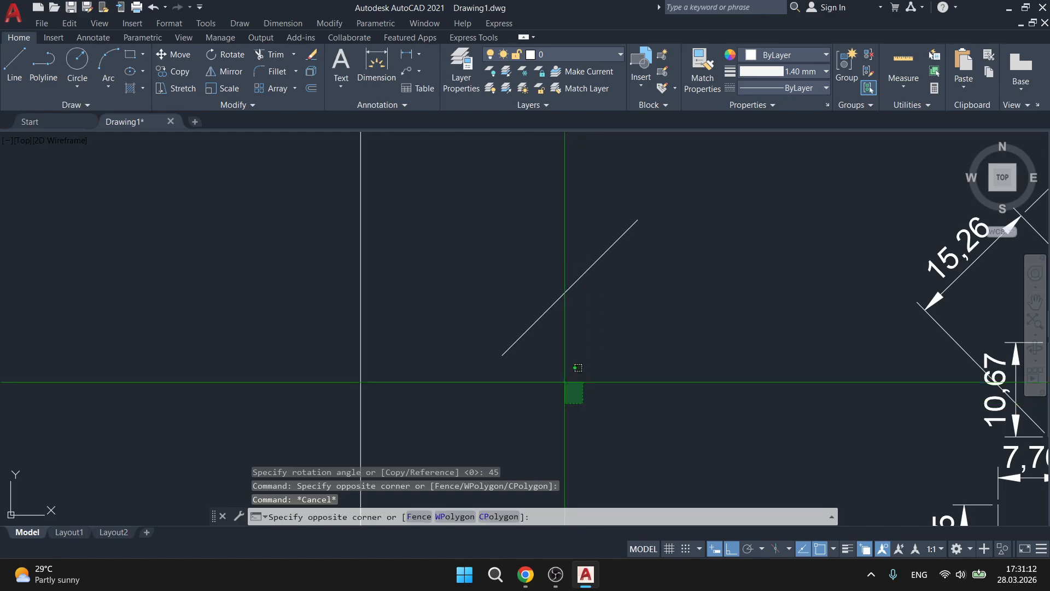
pyautogui.click(500, 273)
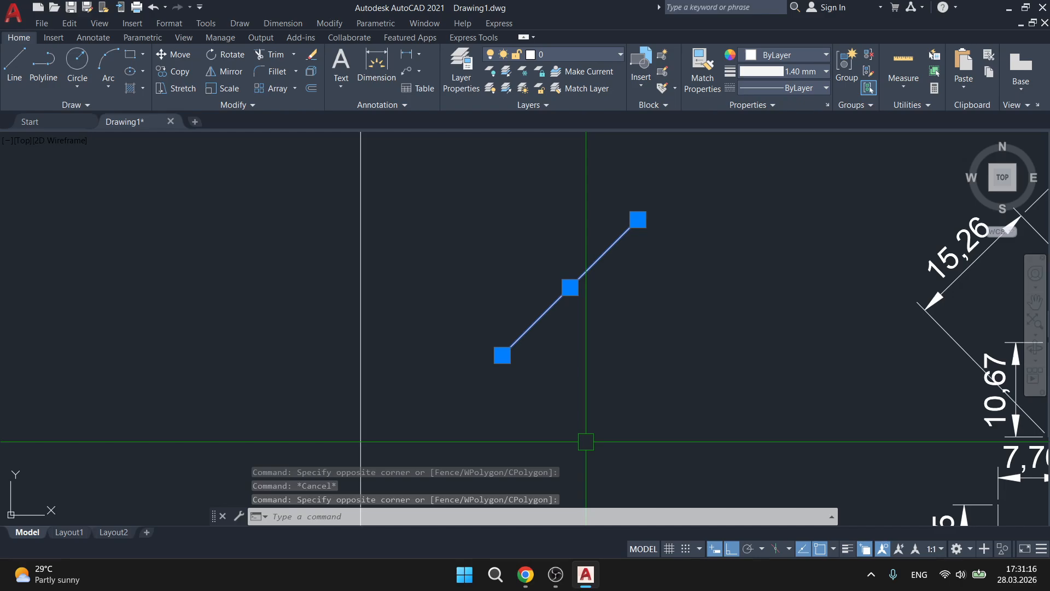
pyautogui.write('Ro')
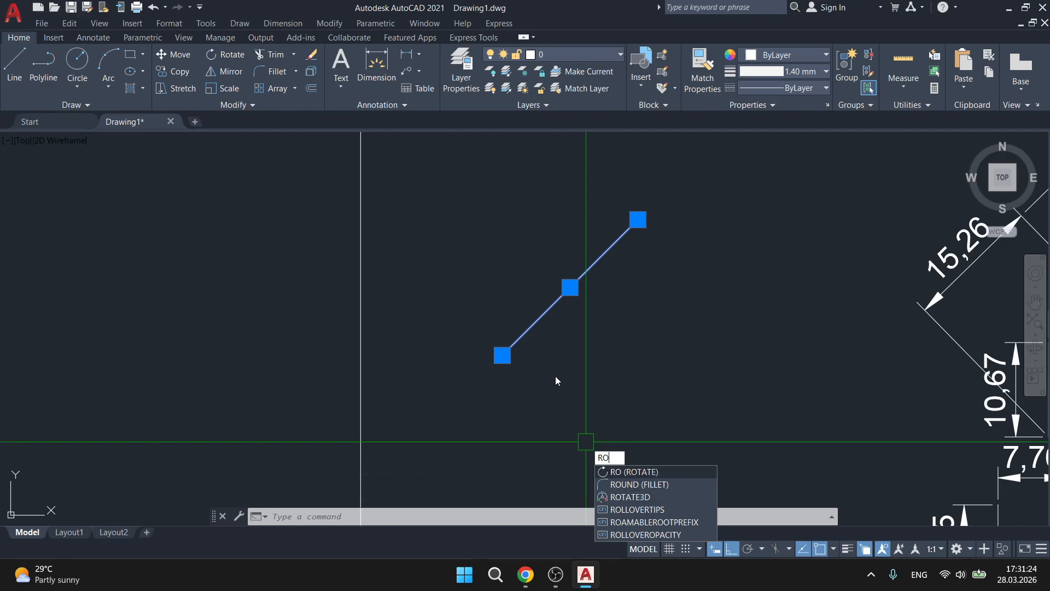
pyautogui.click(625, 472)
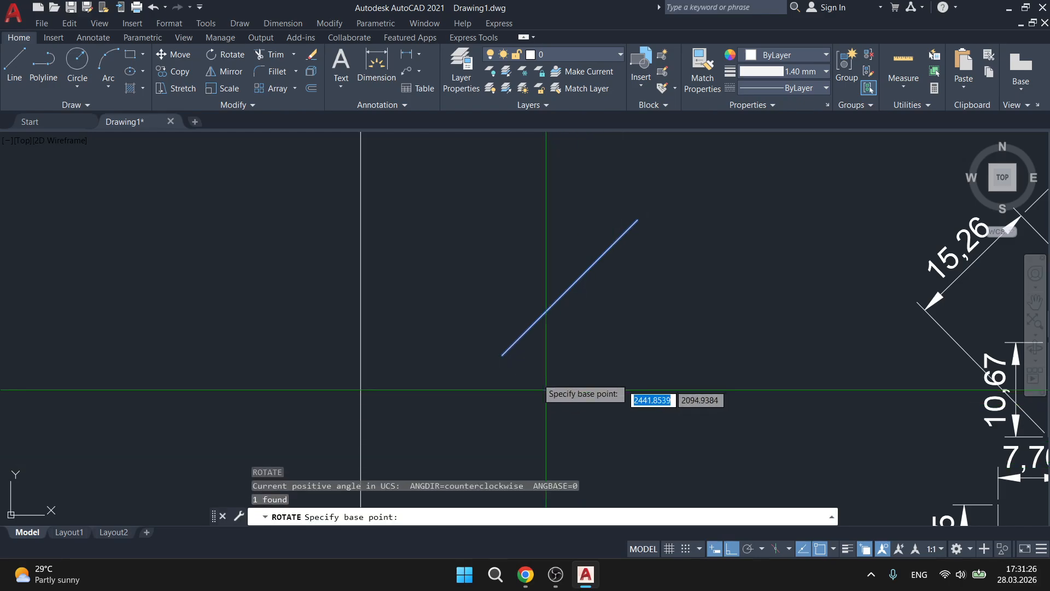
# Rotate the slanted line by -45 degrees about its lower endpoint
pyautogui.click(502, 355)
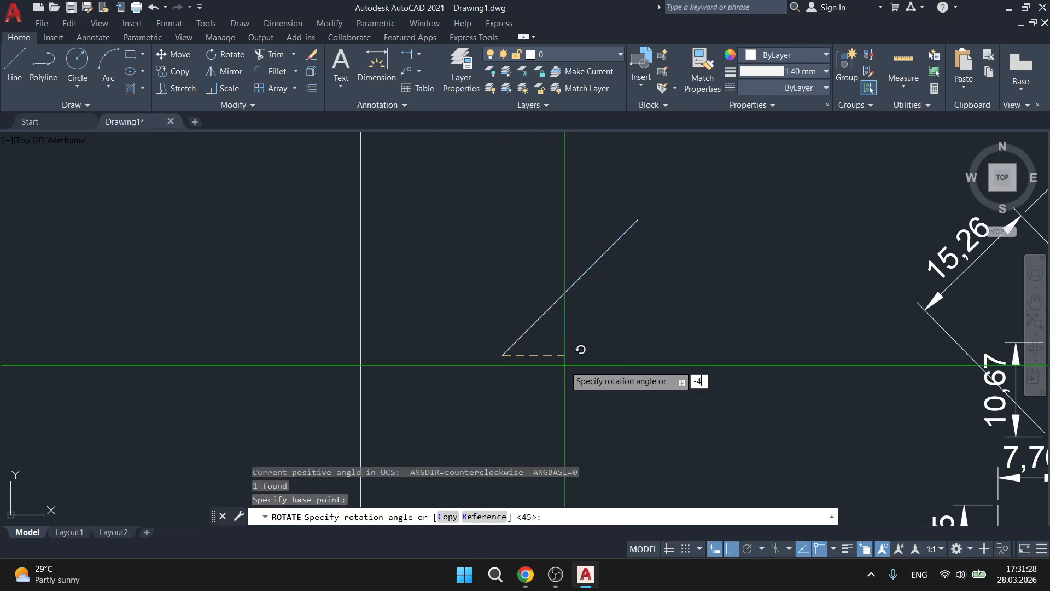
pyautogui.press('Return')
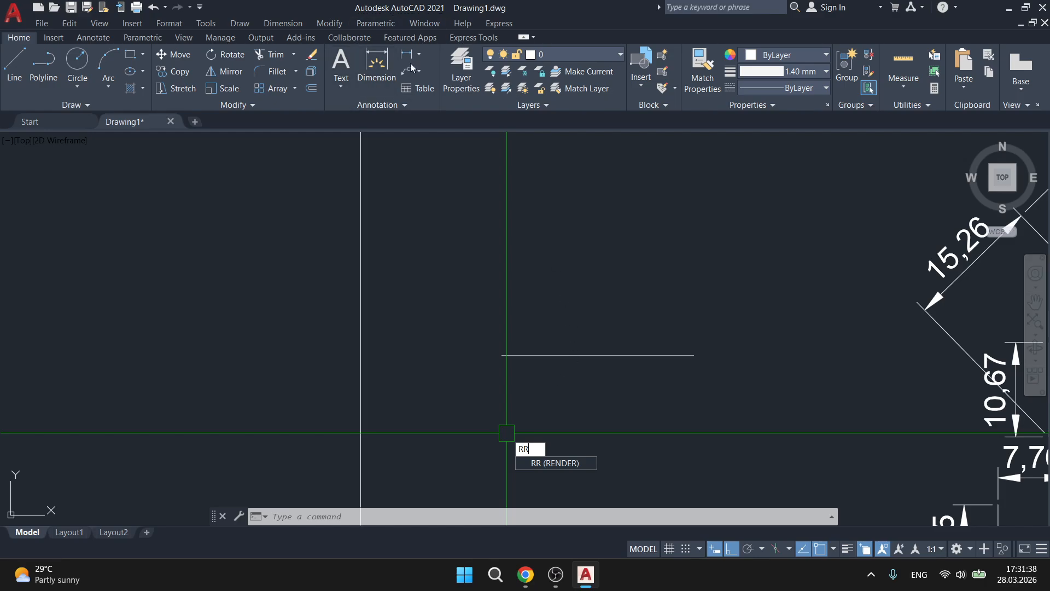
pyautogui.press('Escape')
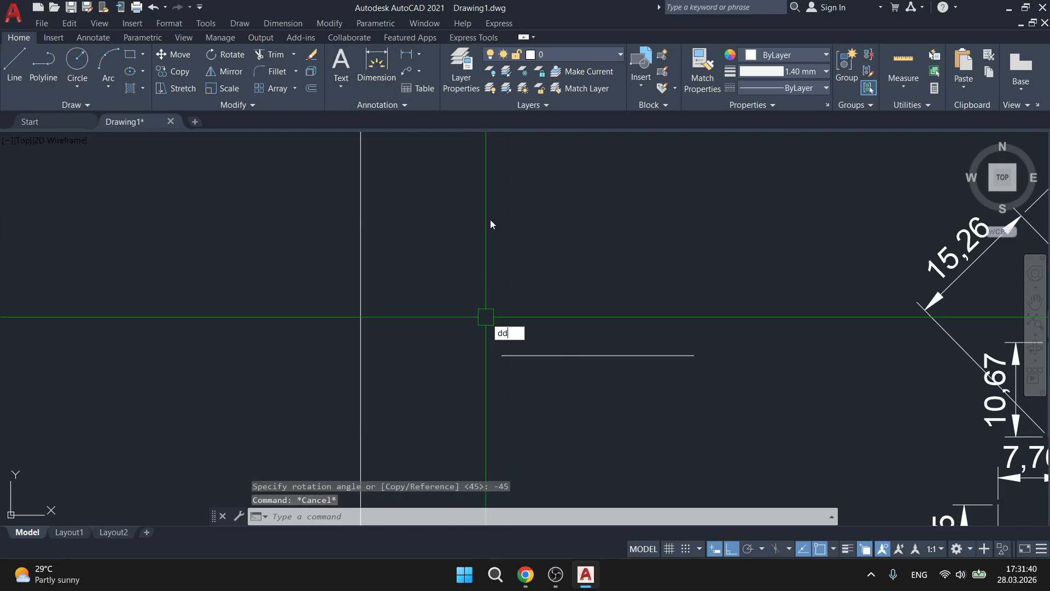
pyautogui.press('Escape')
pyautogui.press('Escape')
# Add a command alias rr for ROTATE in the Command Alias Editor, redefining its existing RENDER assignment
pyautogui.click(499, 23)
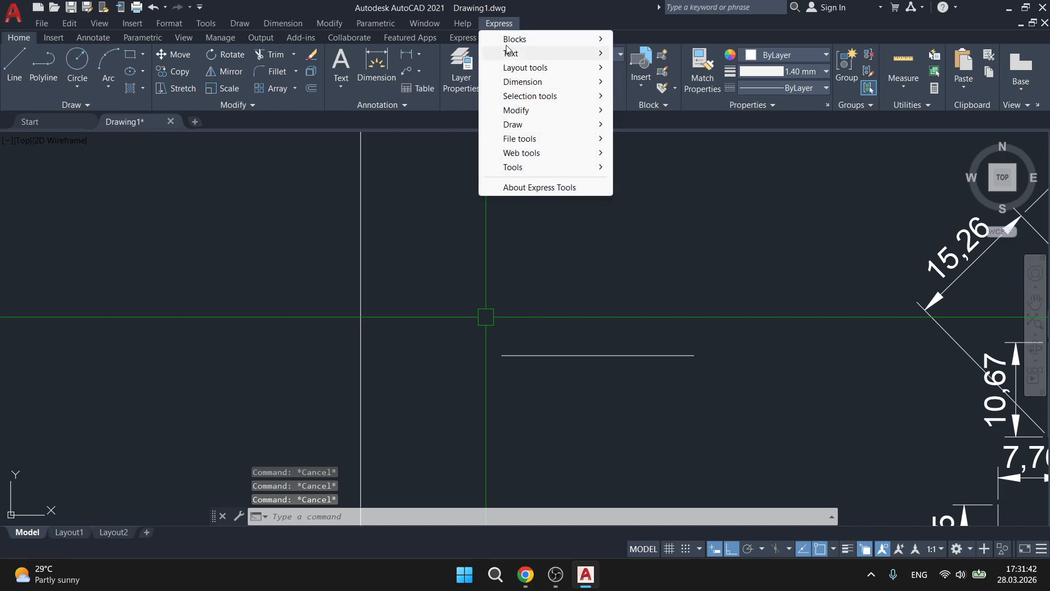
pyautogui.moveTo(511, 168)
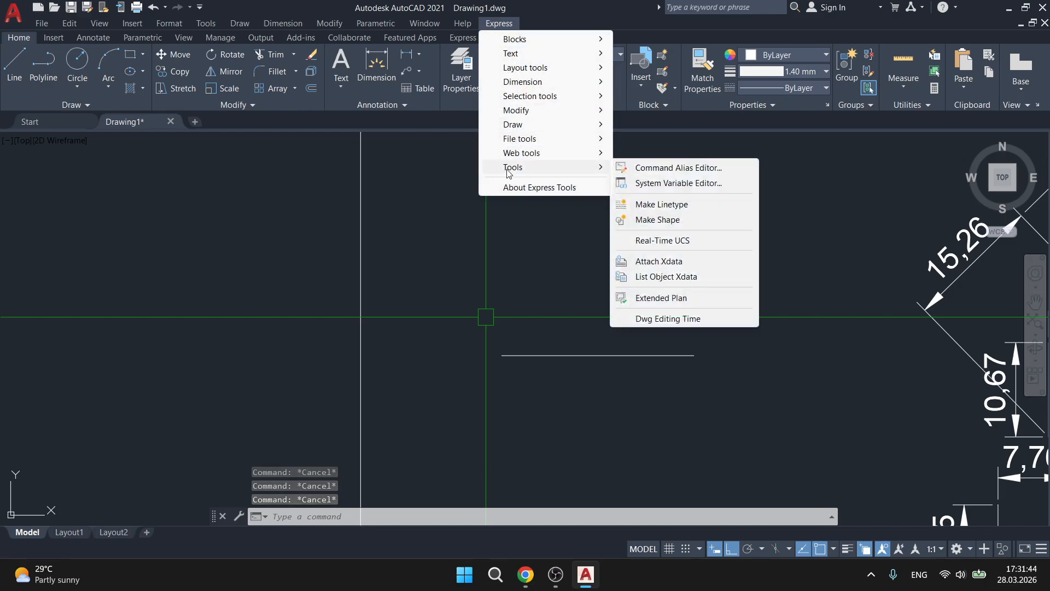
pyautogui.click(661, 171)
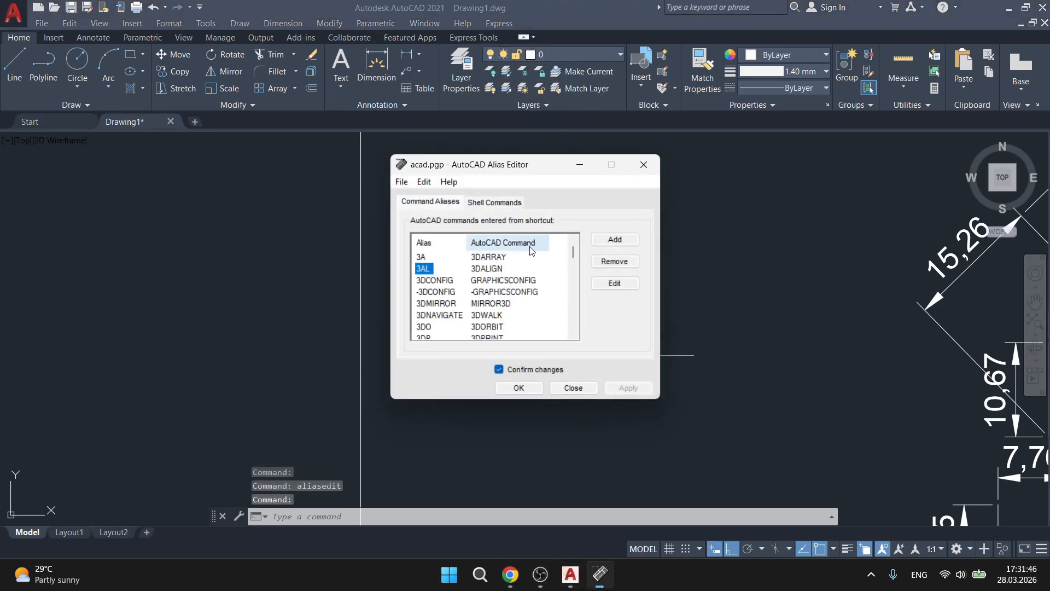
pyautogui.click(615, 240)
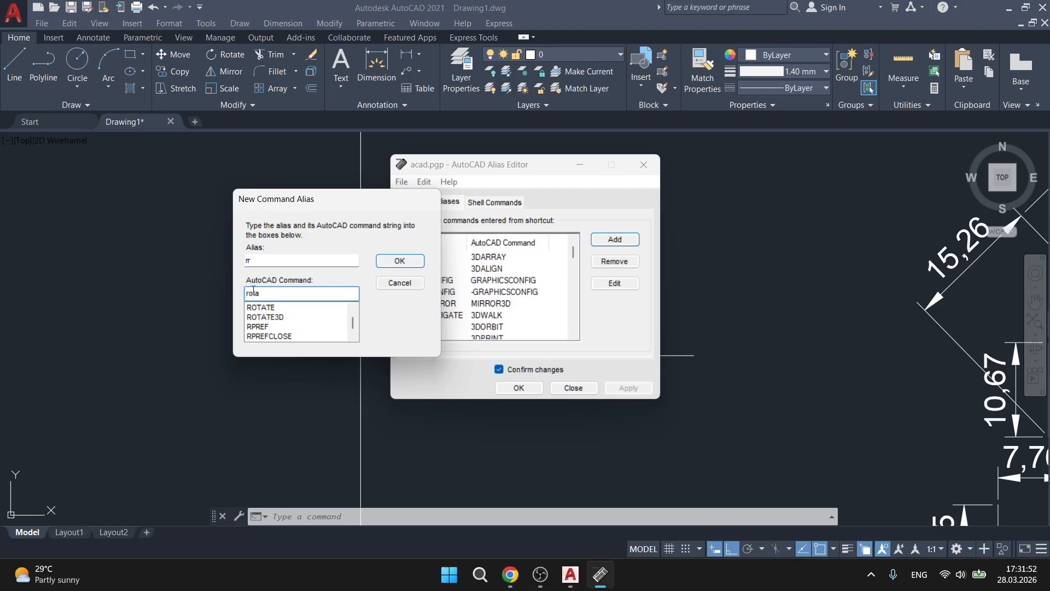
pyautogui.click(400, 259)
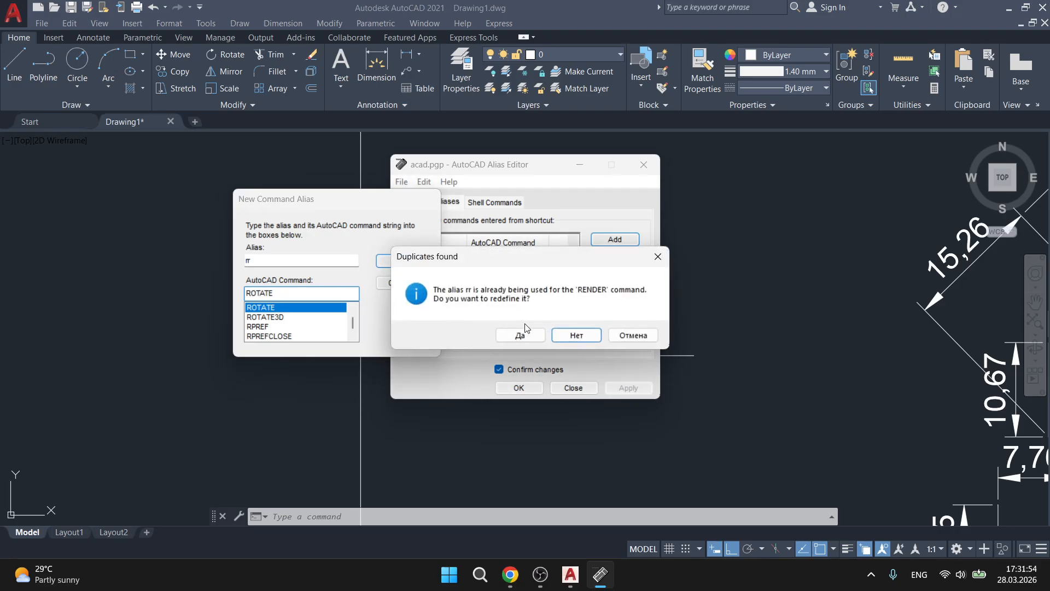
pyautogui.click(533, 338)
pyautogui.click(567, 326)
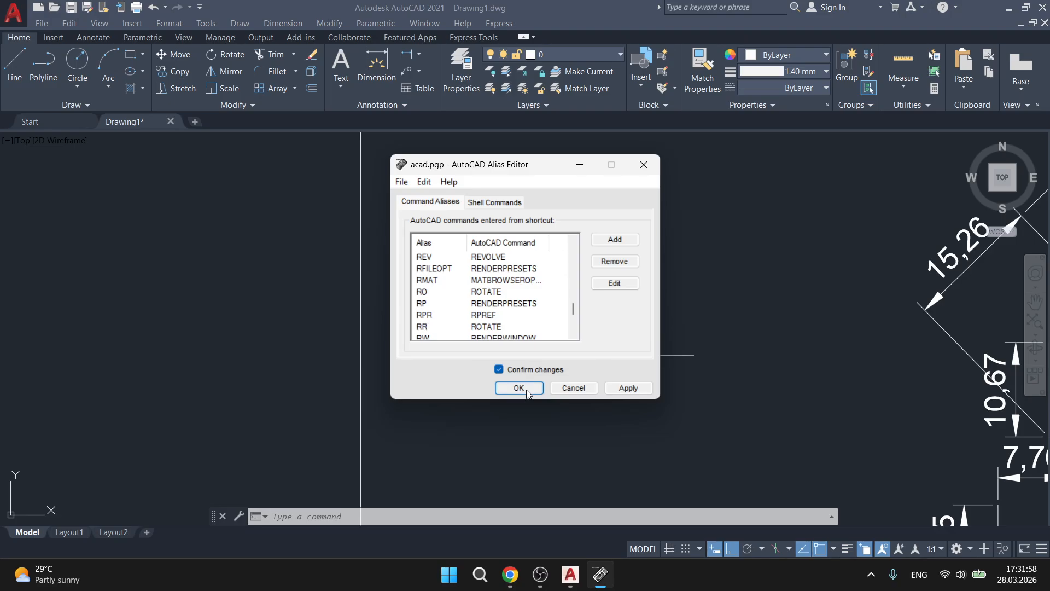
# Save the alias changes to acad.pgp and close the Alias Editor
pyautogui.click(527, 393)
pyautogui.click(517, 346)
pyautogui.click(623, 336)
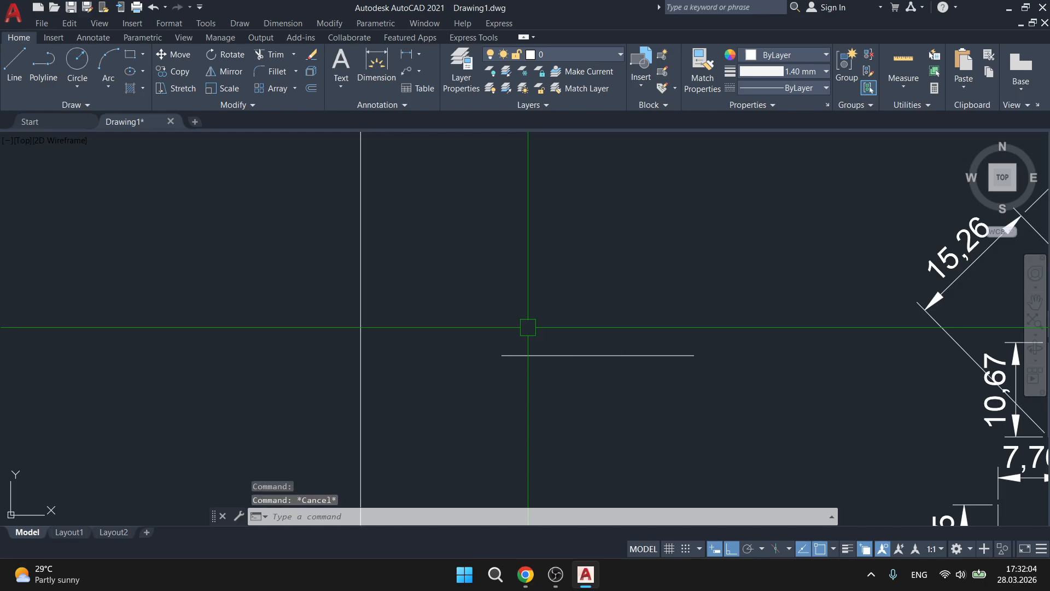
# Rotate the horizontal line by 50 degrees about the endpoint nearest the vertical construction line, using the RR alias
pyautogui.press('Return')
pyautogui.click(527, 355)
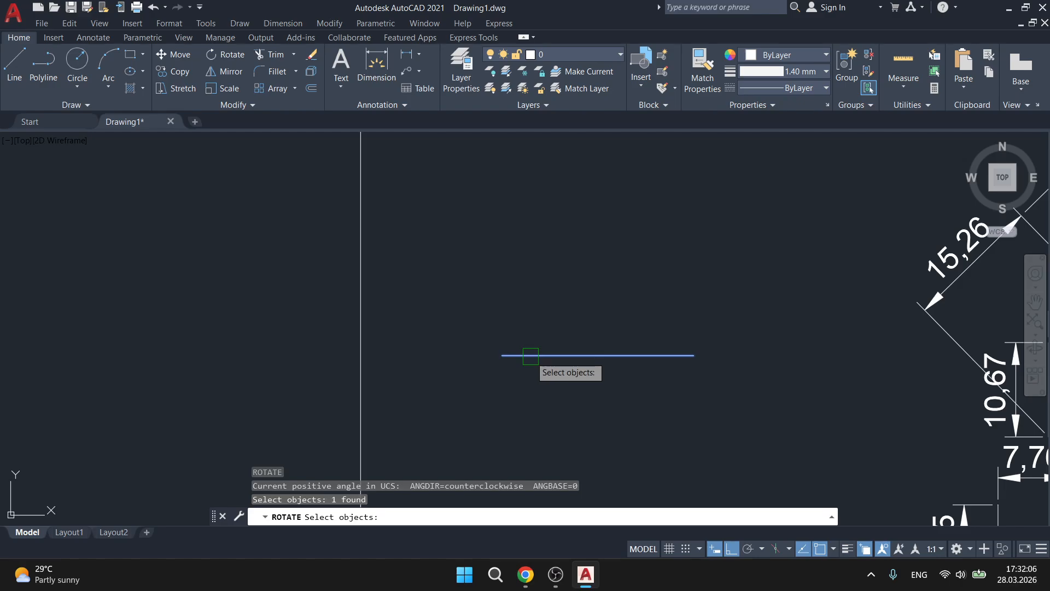
pyautogui.press('Return')
pyautogui.click(502, 356)
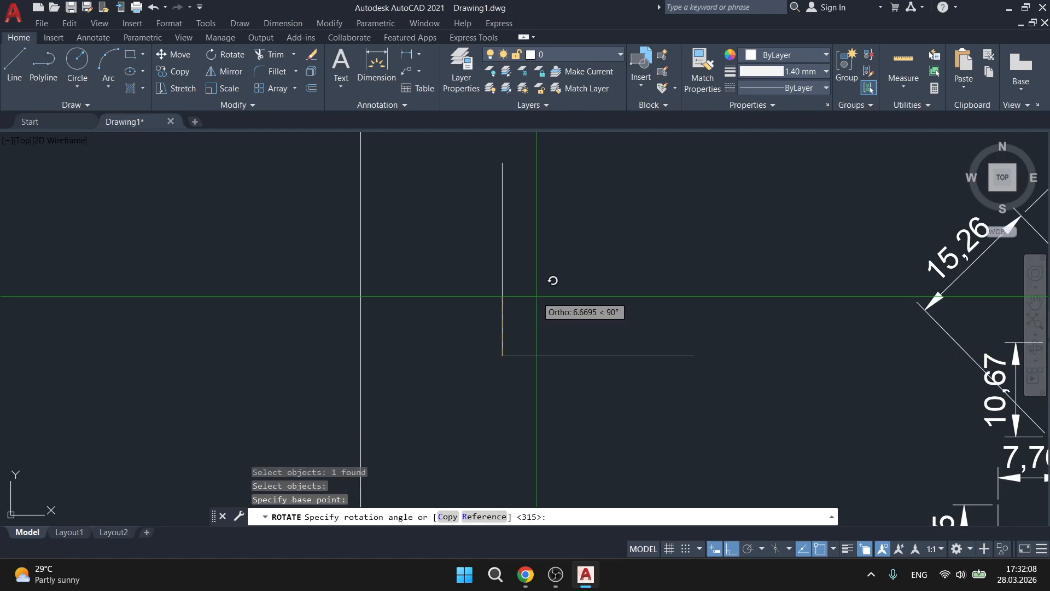
pyautogui.write('50')
pyautogui.press('Return')
pyautogui.click(682, 314)
pyautogui.press('Escape')
pyautogui.press('Escape')
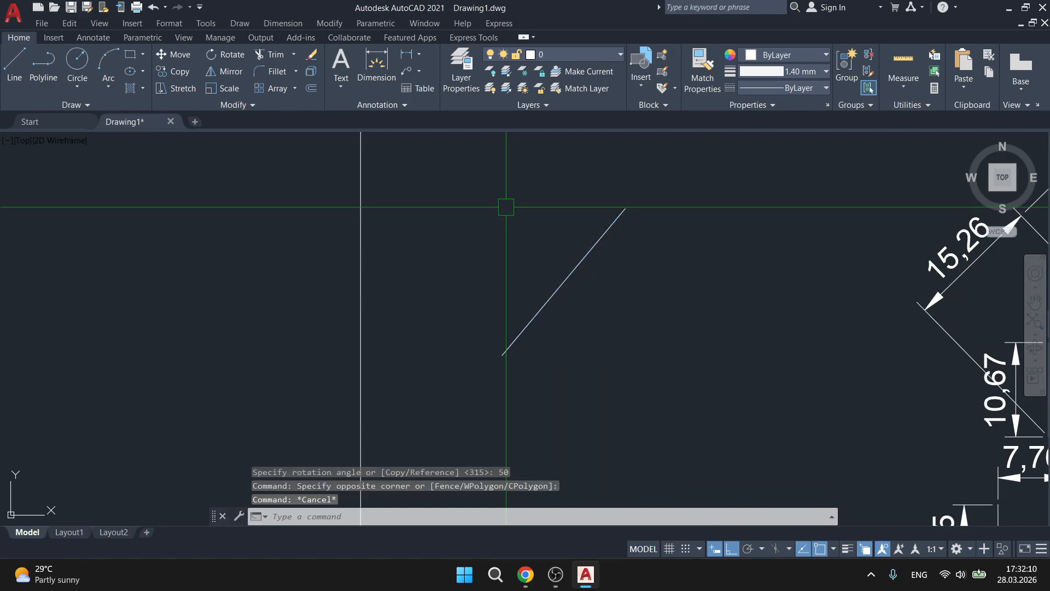
pyautogui.write('r')
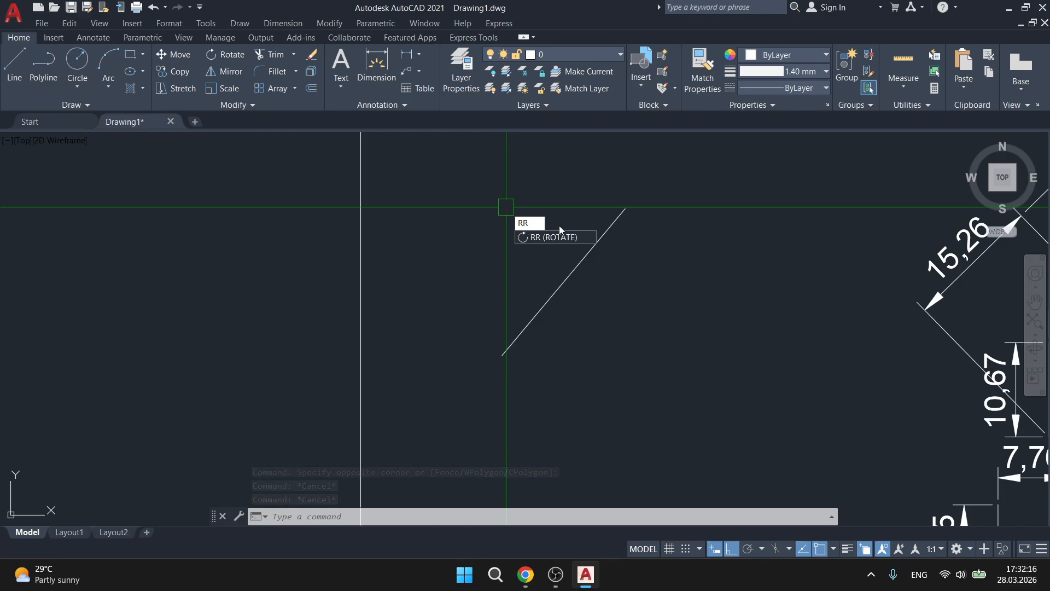
pyautogui.press('Escape')
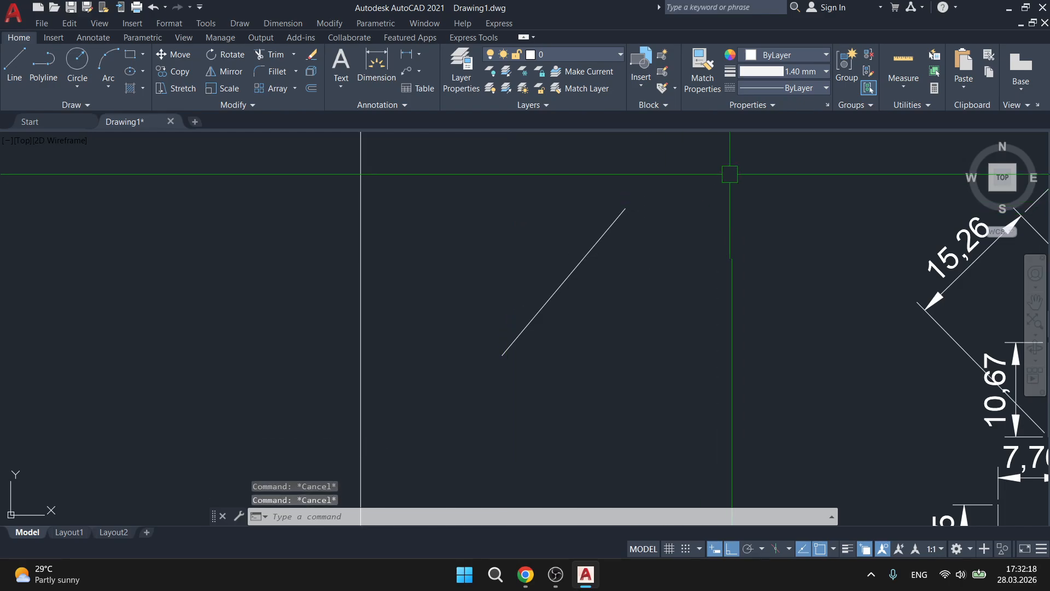
# Review the list of command aliases and shortcuts on the desktop wallpaper and return to the drawing
pyautogui.click(1006, 8)
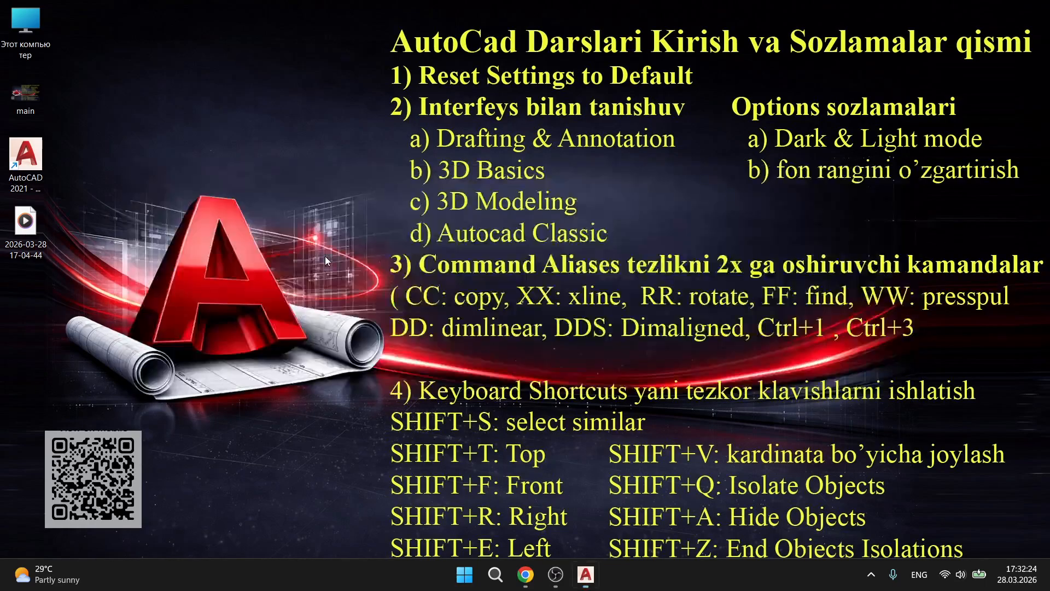
pyautogui.hotkey('alt', 'Tab')
pyautogui.scroll(-2, 429, 323)
pyautogui.scroll(4, 484, 344)
pyautogui.press('Escape')
pyautogui.press('Escape')
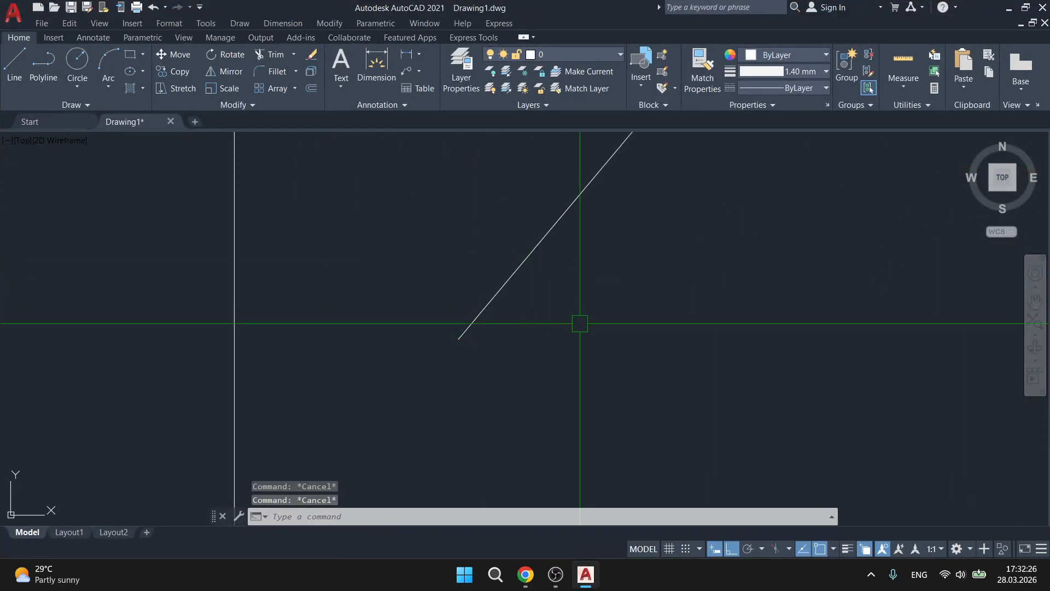
# Open the Properties palette, dock it along the left edge of the drawing area and narrow it slightly
pyautogui.scroll(-4, 580, 323)
pyautogui.hotkey('ctrl', '1')
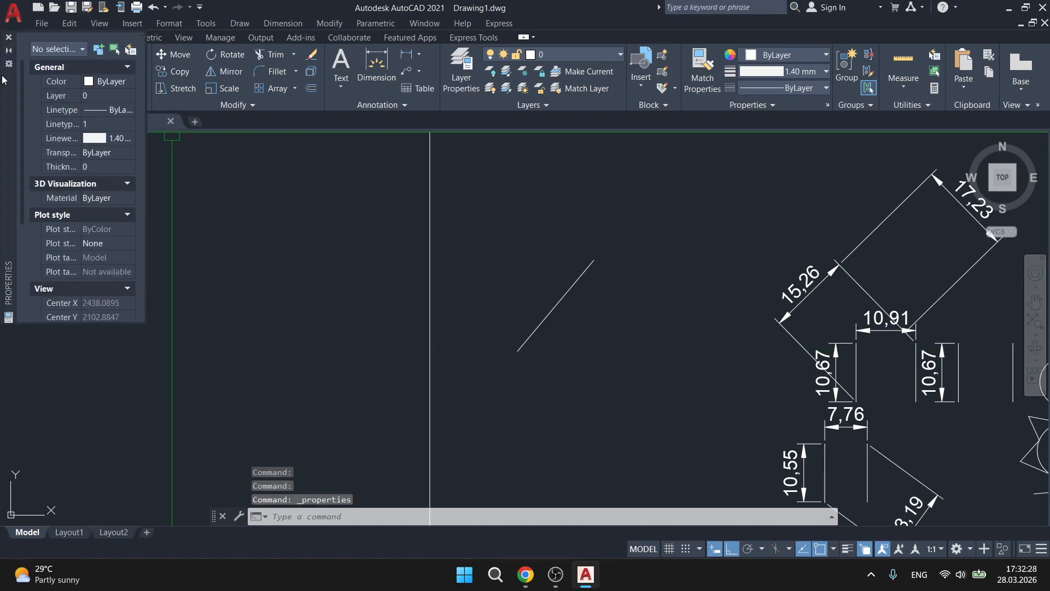
pyautogui.moveTo(2, 79)
pyautogui.mouseDown()
pyautogui.moveTo(194, 240)
pyautogui.moveTo(3, 281)
pyautogui.moveTo(409, 206)
pyautogui.moveTo(420, 220)
pyautogui.mouseUp()
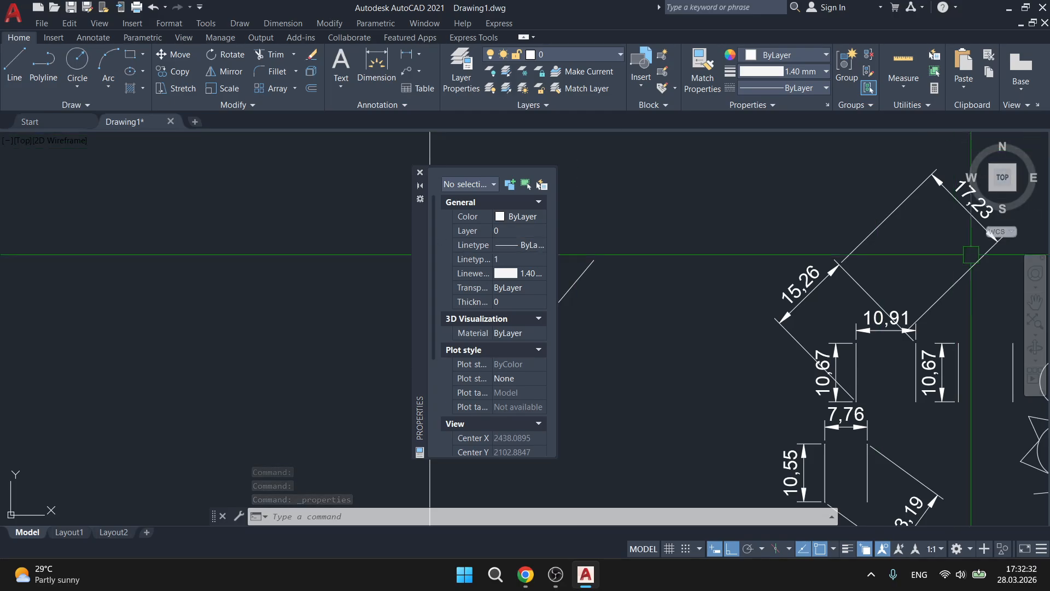
pyautogui.scroll(-2, 772, 292)
pyautogui.moveTo(772, 293)
pyautogui.mouseDown(button='middle')
pyautogui.moveTo(520, 223)
pyautogui.moveTo(572, 220)
pyautogui.mouseUp(button='middle')
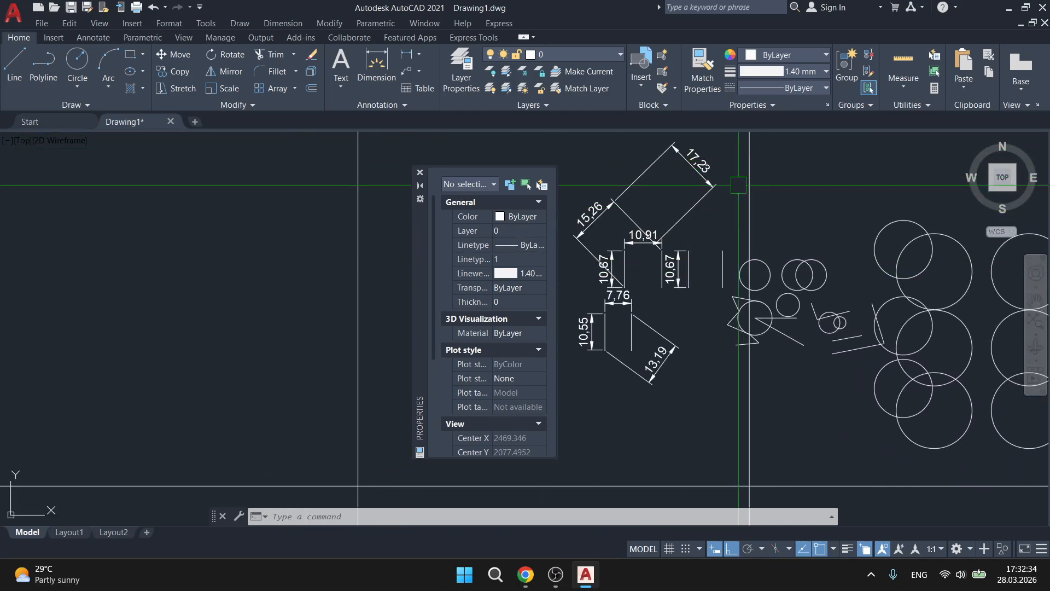
pyautogui.moveTo(414, 224); pyautogui.dragTo(0, 236)
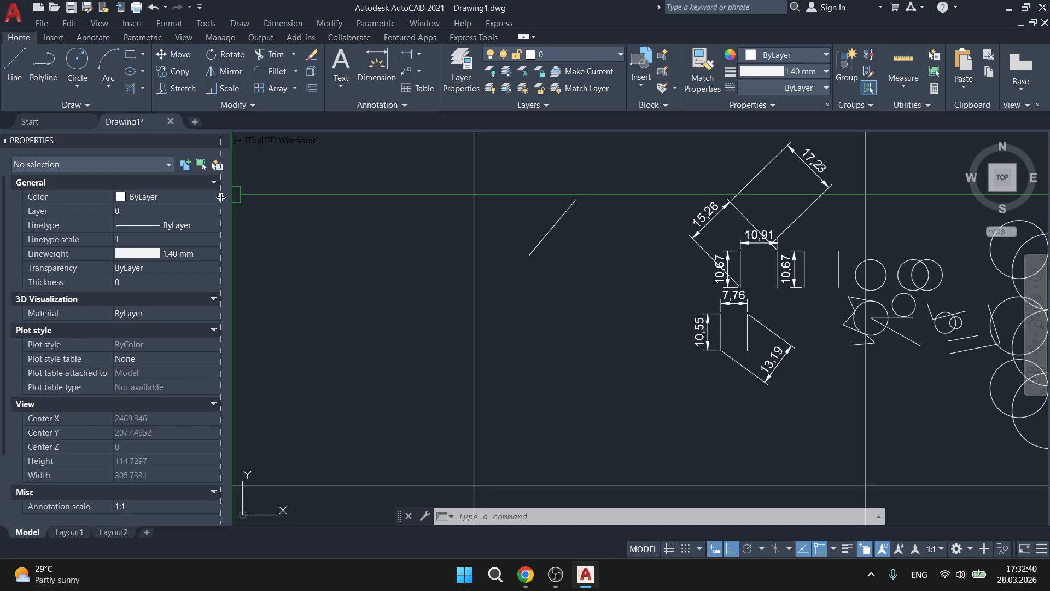
pyautogui.moveTo(225, 210); pyautogui.dragTo(220, 209)
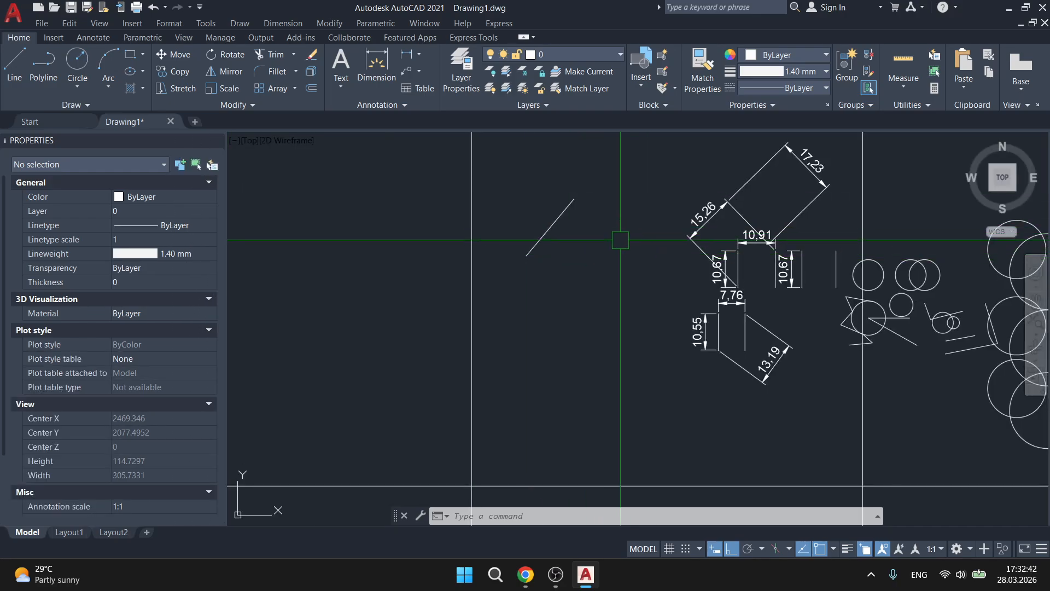
# Select the slanted single line and examine its object type, geometry, length and angle properties
pyautogui.moveTo(616, 237); pyautogui.dragTo(383, 242, button='middle')
pyautogui.scroll(4, 296, 229)
pyautogui.moveTo(296, 229); pyautogui.dragTo(448, 257, button='middle')
pyautogui.click(506, 345)
pyautogui.click(394, 253)
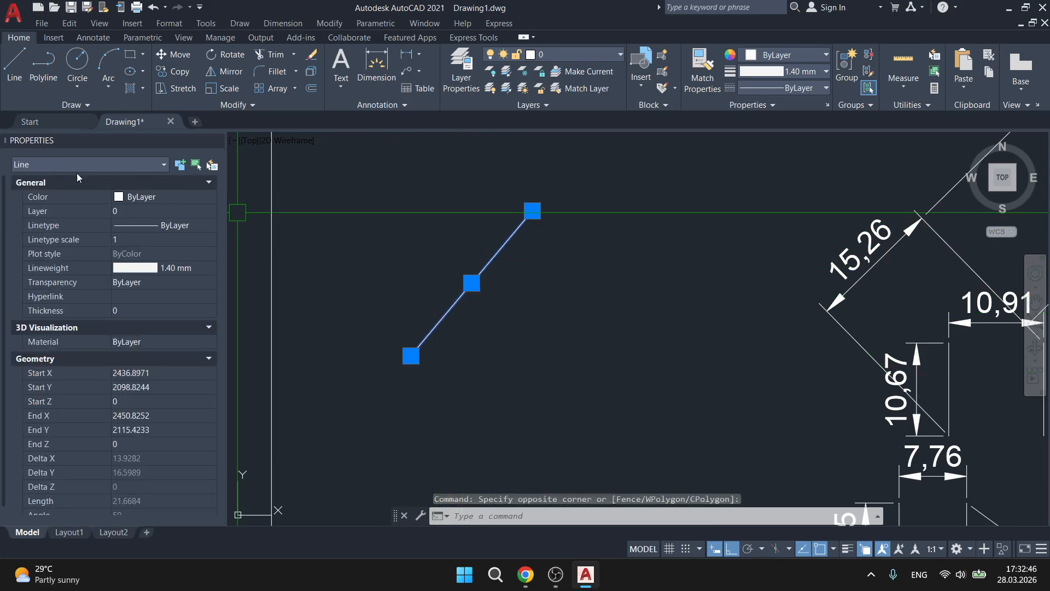
pyautogui.click(34, 165)
pyautogui.click(35, 165)
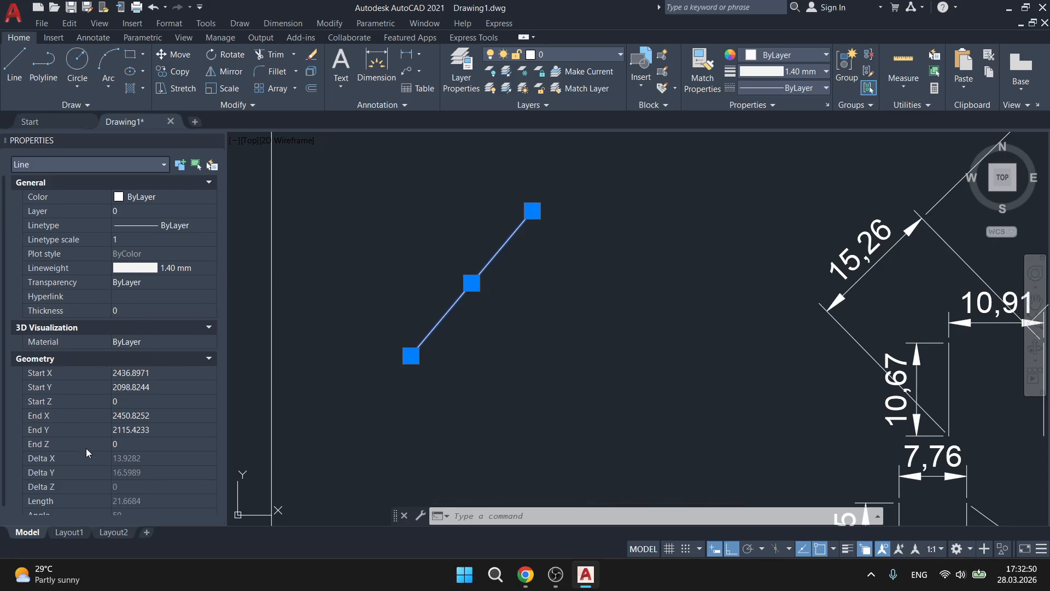
pyautogui.scroll(-1, 90, 460)
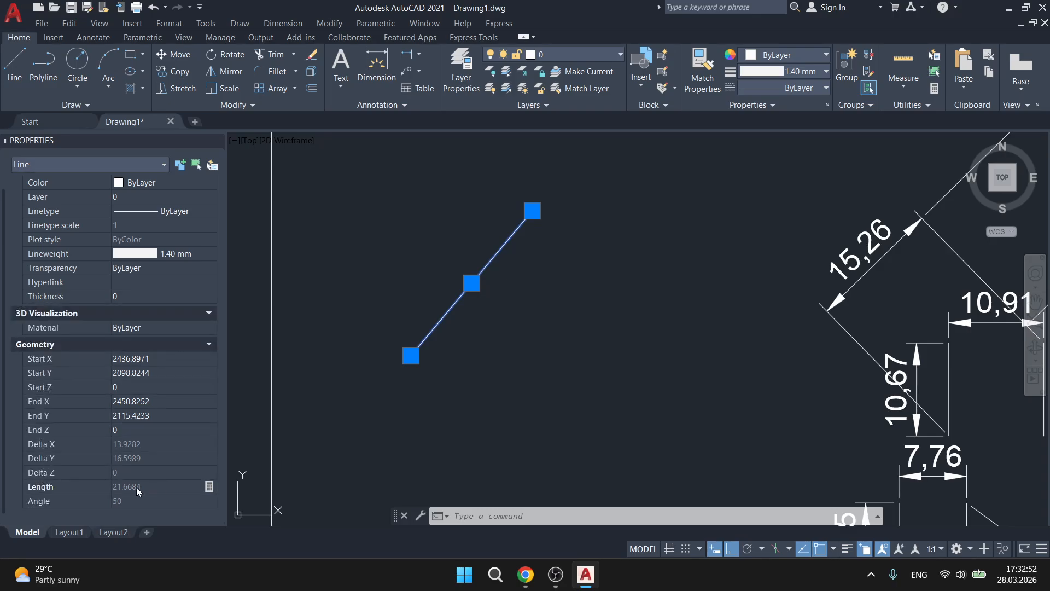
# Clear the line selection and inspect the properties of the 15,26 aligned dimension
pyautogui.moveTo(795, 316); pyautogui.dragTo(523, 321, button='middle')
pyautogui.scroll(2, 607, 299)
pyautogui.press('Escape')
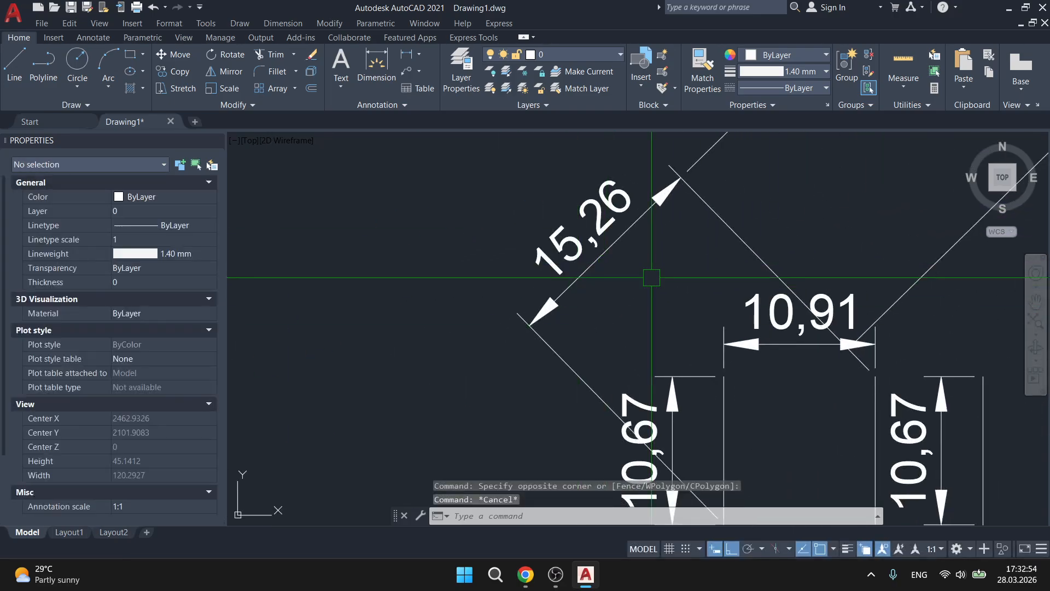
pyautogui.click(651, 277)
pyautogui.click(570, 230)
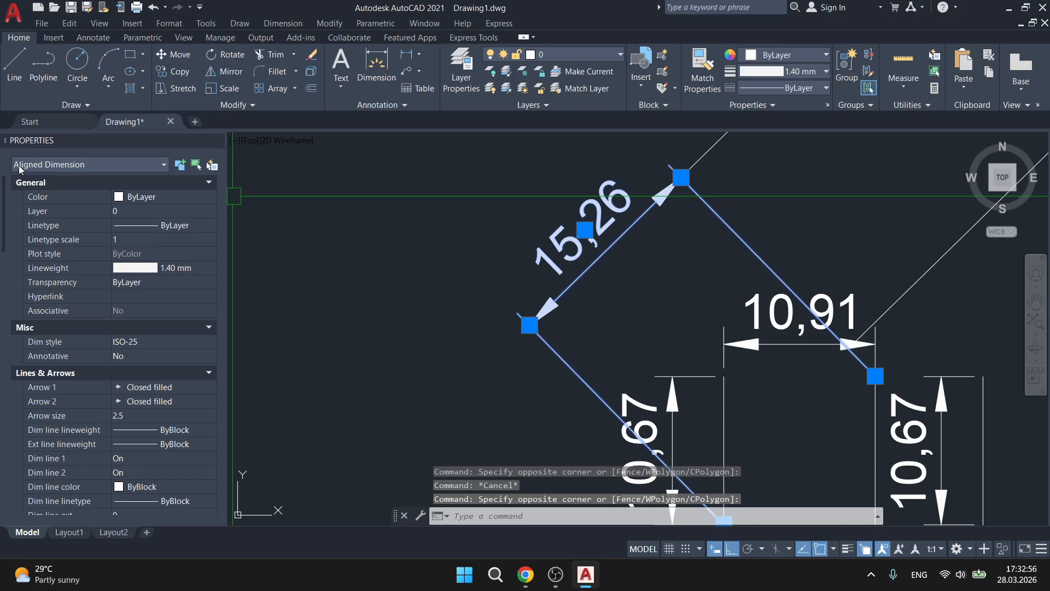
# Select the uppermost circle in the separate column of three and examine its geometry, lineweight and colour properties
pyautogui.scroll(-6, 558, 260)
pyautogui.moveTo(759, 257)
pyautogui.mouseDown(button='middle')
pyautogui.moveTo(725, 265)
pyautogui.moveTo(676, 248)
pyautogui.mouseUp(button='middle')
pyautogui.moveTo(791, 353); pyautogui.dragTo(535, 314, button='middle')
pyautogui.scroll(2, 615, 265)
pyautogui.press('Escape')
pyautogui.press('Escape')
pyautogui.click(663, 267)
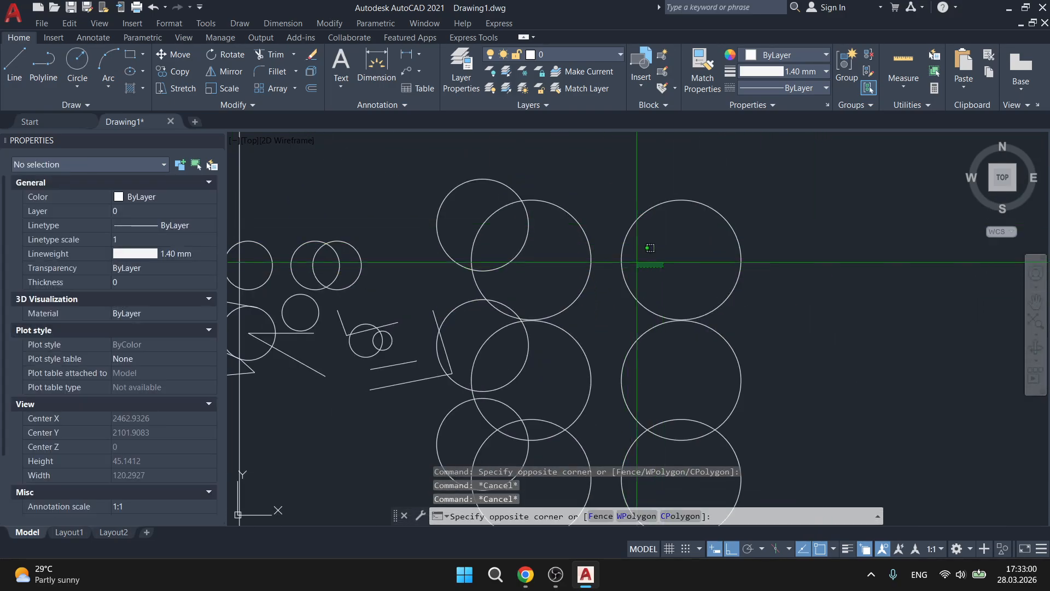
pyautogui.click(618, 255)
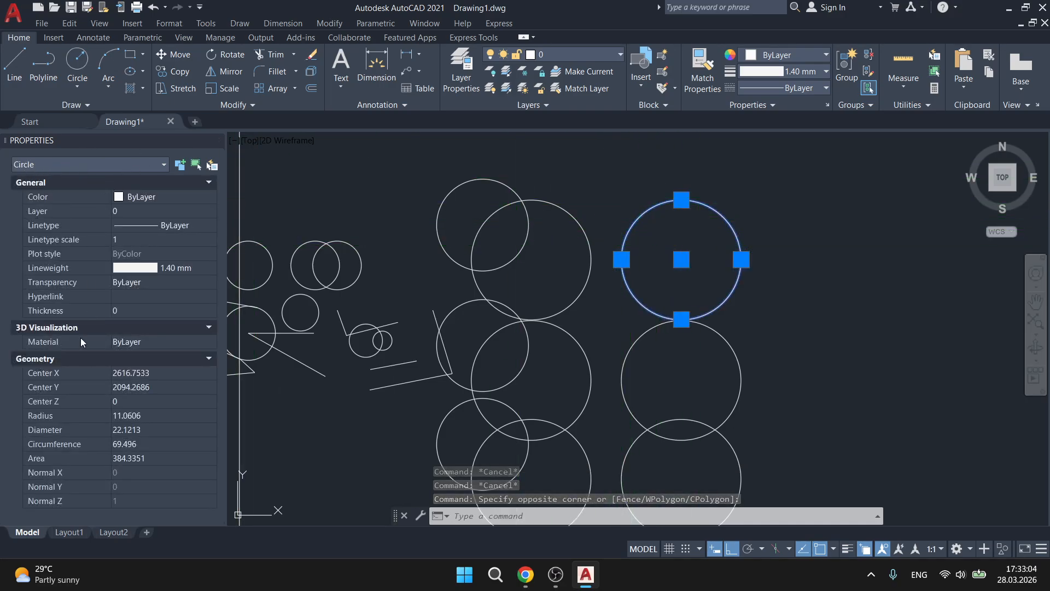
pyautogui.click(176, 271)
pyautogui.click(175, 271)
pyautogui.click(152, 200)
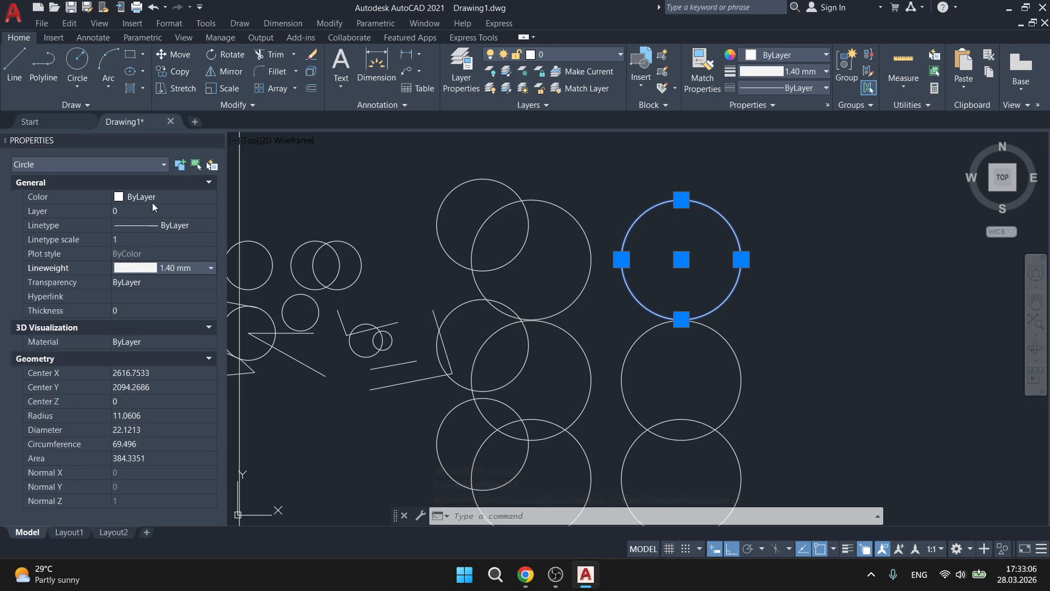
pyautogui.click(129, 193)
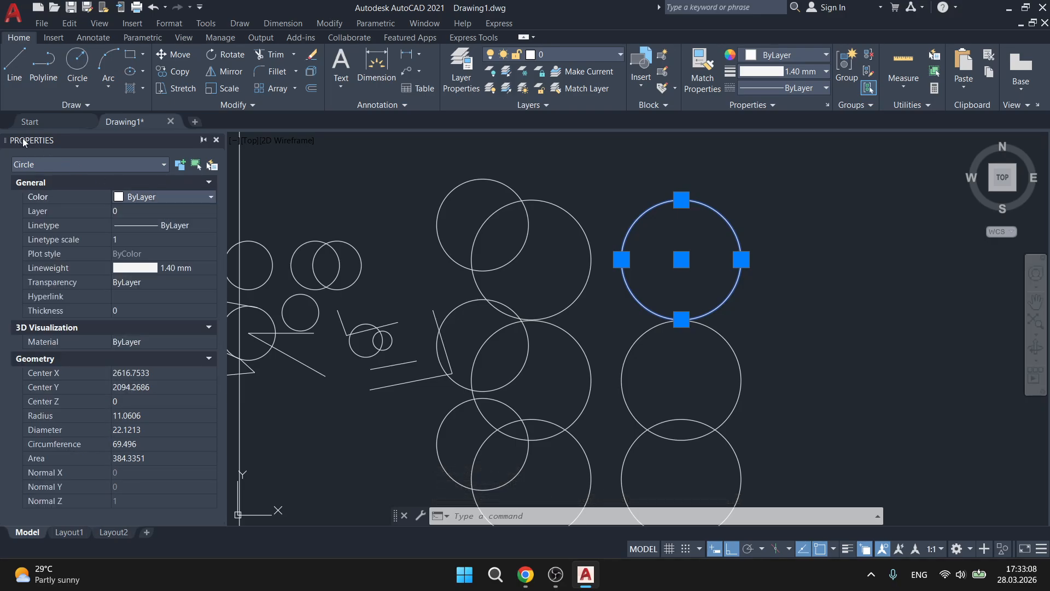
# Inspect the properties of the vertical construction line below the circles and clear the selection
pyautogui.press('Escape')
pyautogui.press('Escape')
pyautogui.scroll(-2, 455, 267)
pyautogui.moveTo(454, 267); pyautogui.dragTo(673, 79, button='middle')
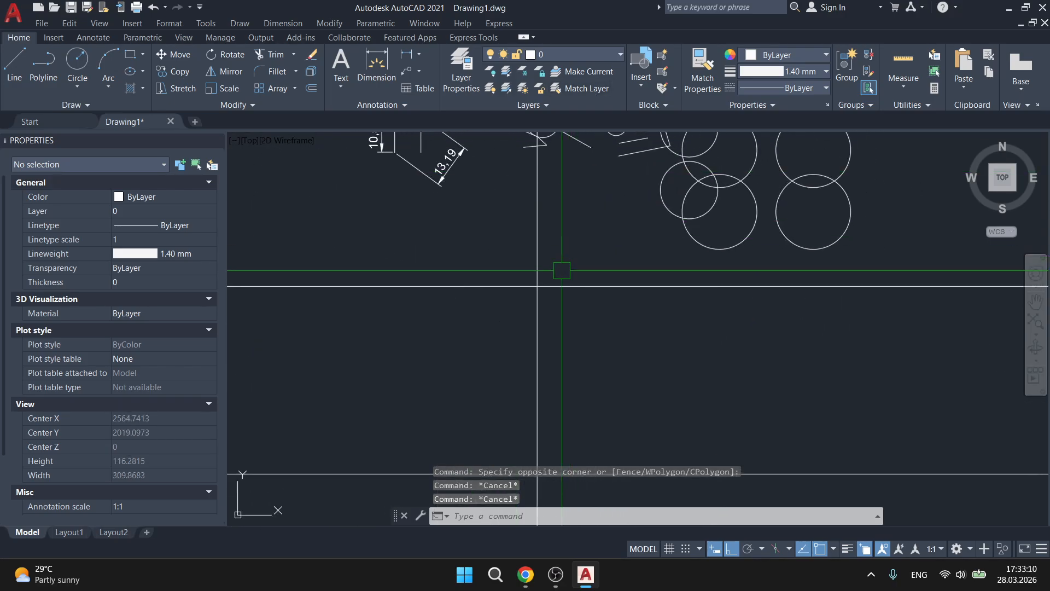
pyautogui.click(574, 256)
pyautogui.click(538, 238)
pyautogui.moveTo(582, 223)
pyautogui.mouseDown(button='middle')
pyautogui.moveTo(570, 288)
pyautogui.moveTo(482, 245)
pyautogui.mouseUp(button='middle')
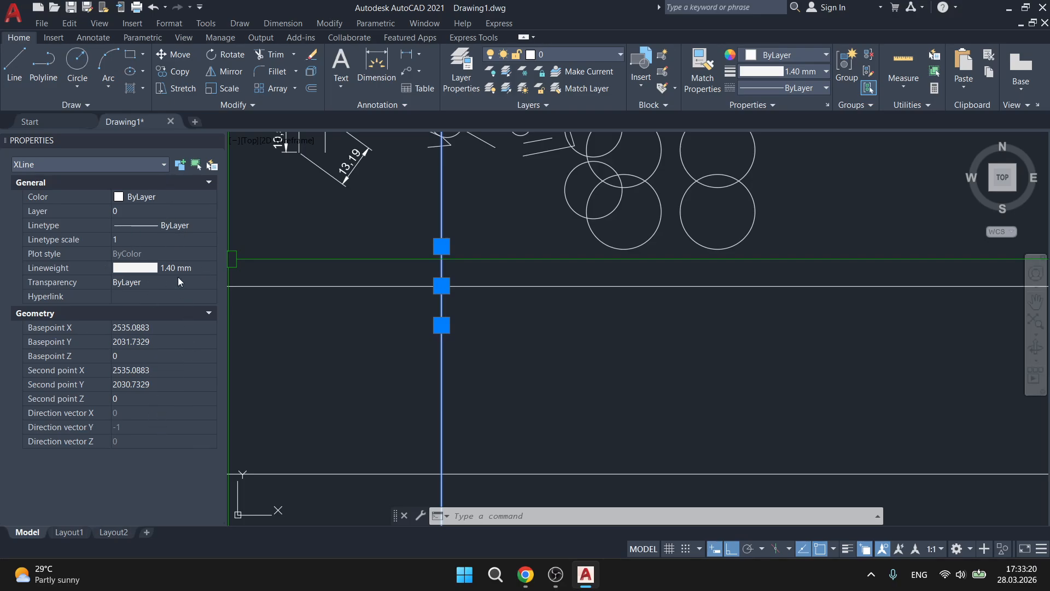
pyautogui.press('Escape')
pyautogui.scroll(-6, 472, 255)
pyautogui.moveTo(468, 285)
pyautogui.mouseDown(button='middle')
pyautogui.moveTo(547, 293)
pyautogui.moveTo(569, 281)
pyautogui.mouseUp(button='middle')
pyautogui.scroll(2, 544, 169)
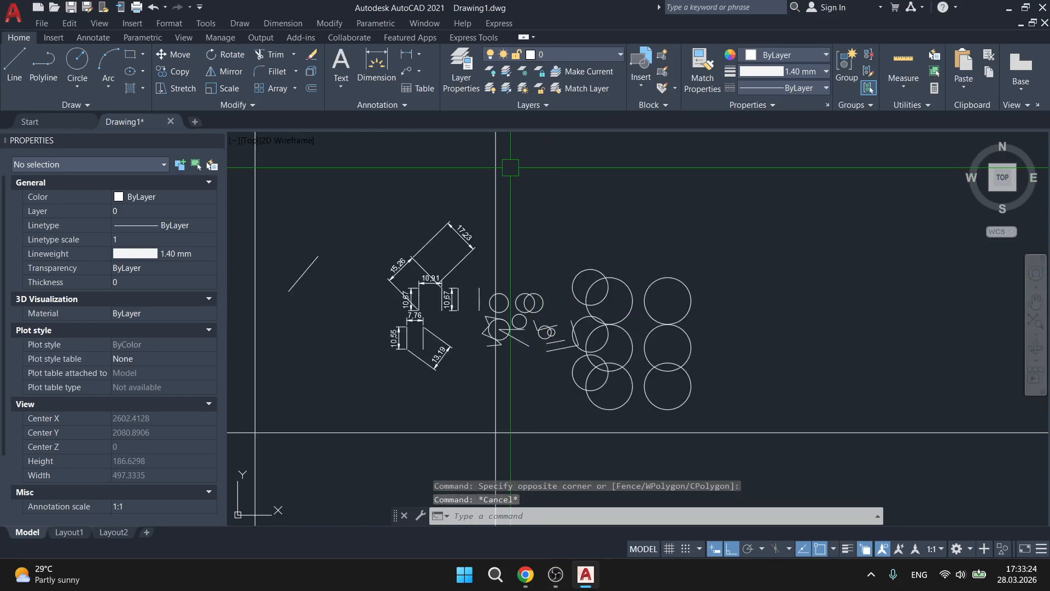
pyautogui.moveTo(803, 238)
pyautogui.mouseDown(button='middle')
pyautogui.moveTo(707, 207)
pyautogui.moveTo(628, 135)
pyautogui.mouseUp(button='middle')
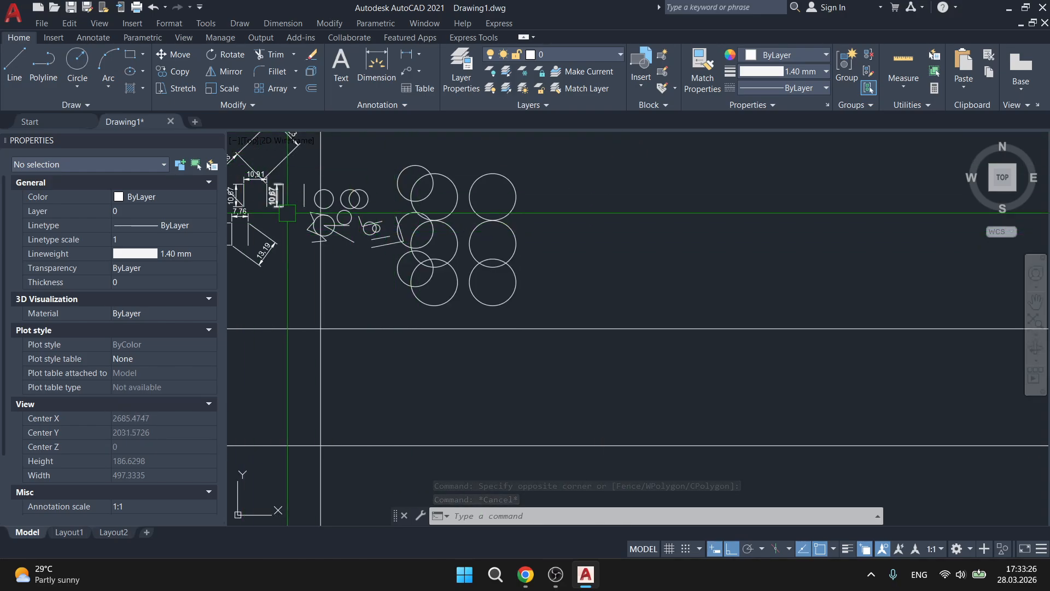
# Display the Tool Palettes and look through the Constraints palette before switching to the Architectural palette
pyautogui.hotkey('ctrl', '3')
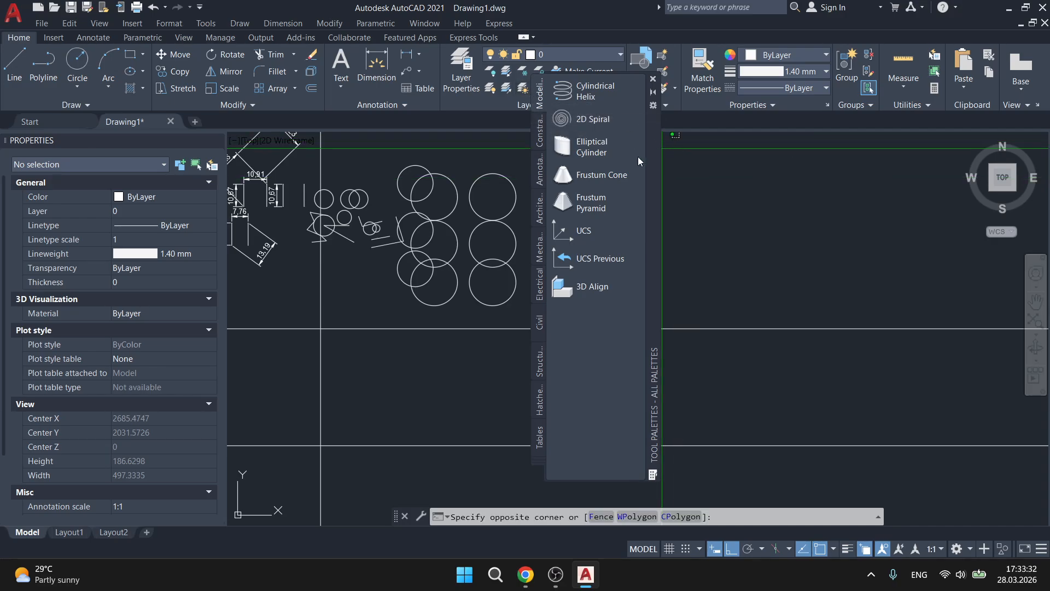
pyautogui.press('Escape')
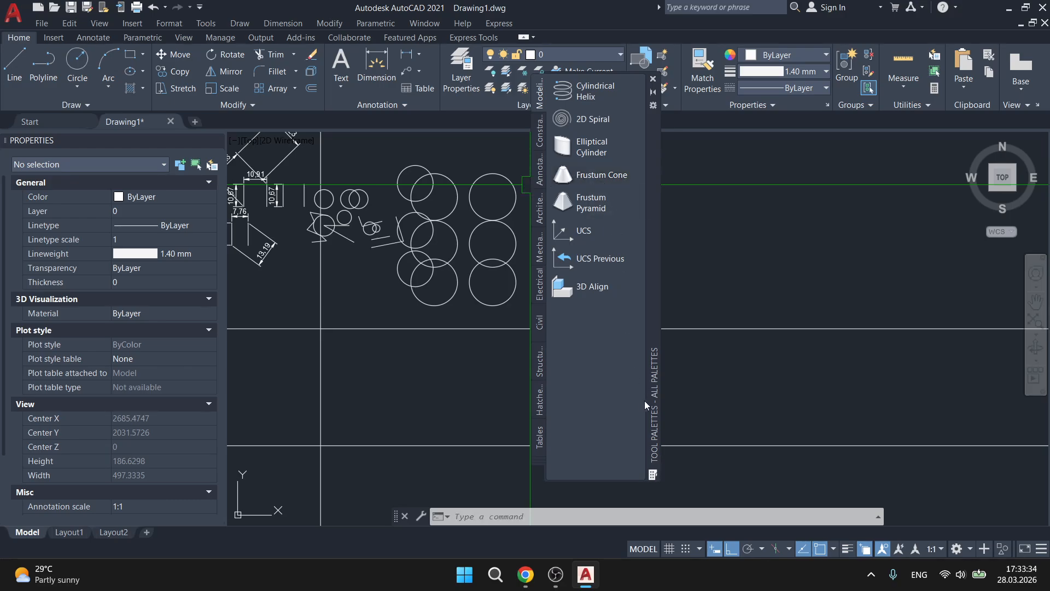
pyautogui.click(539, 136)
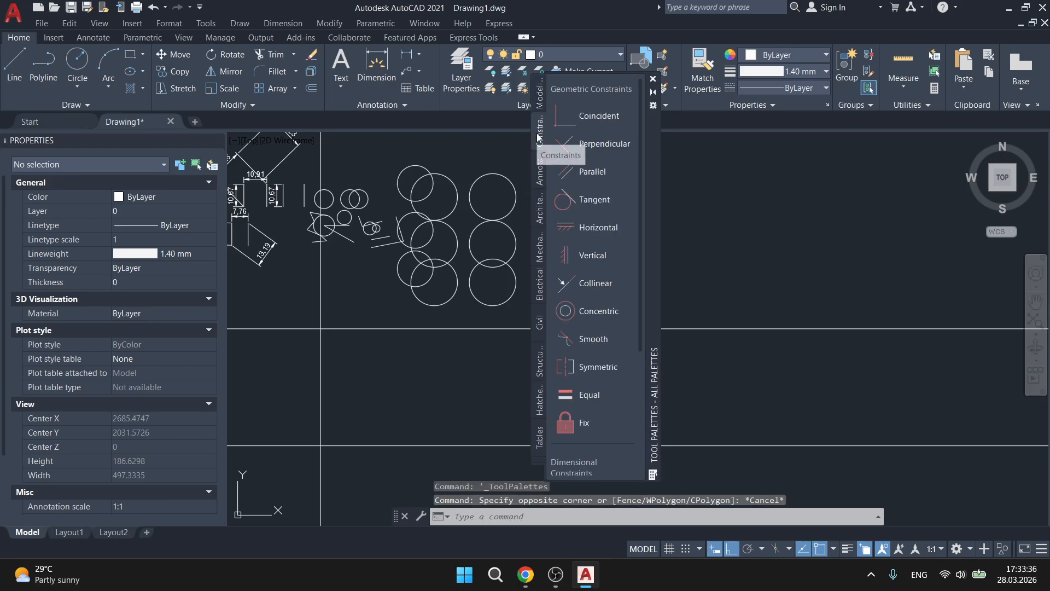
pyautogui.click(540, 216)
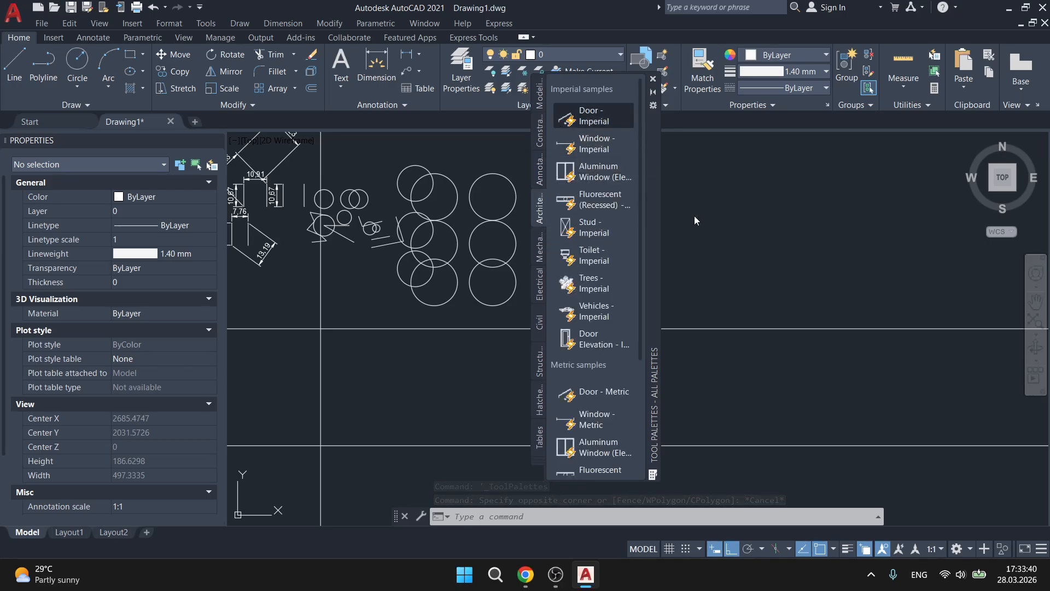
# Insert the Door - Imperial block from the Architectural palette in the empty area beside the vertical construction lines
pyautogui.scroll(-10, 706, 229)
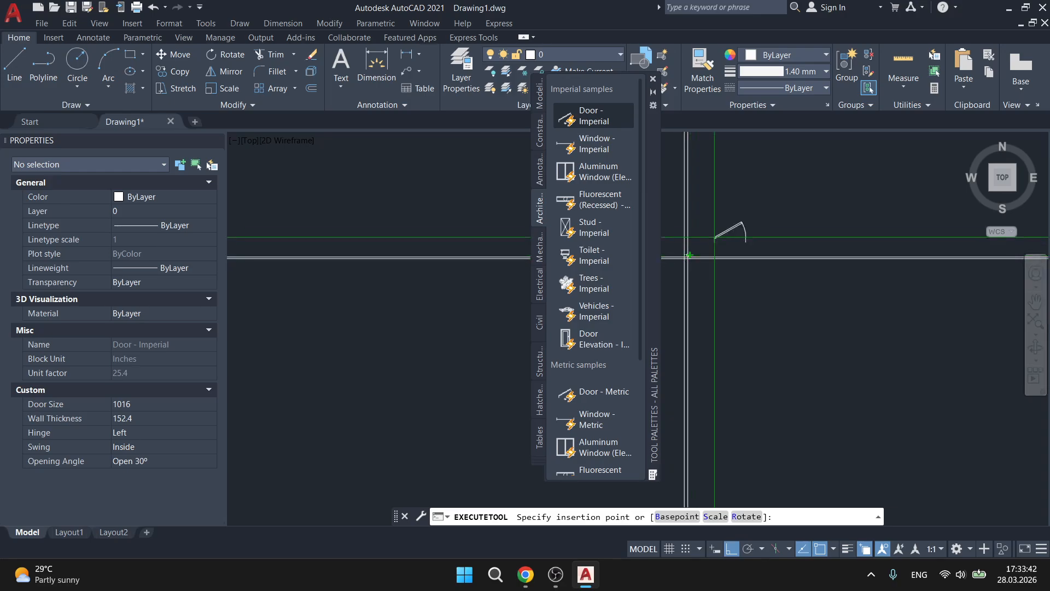
pyautogui.scroll(8, 746, 190)
pyautogui.click(708, 192)
pyautogui.scroll(-2, 703, 218)
pyautogui.moveTo(717, 213); pyautogui.dragTo(738, 293, button='middle')
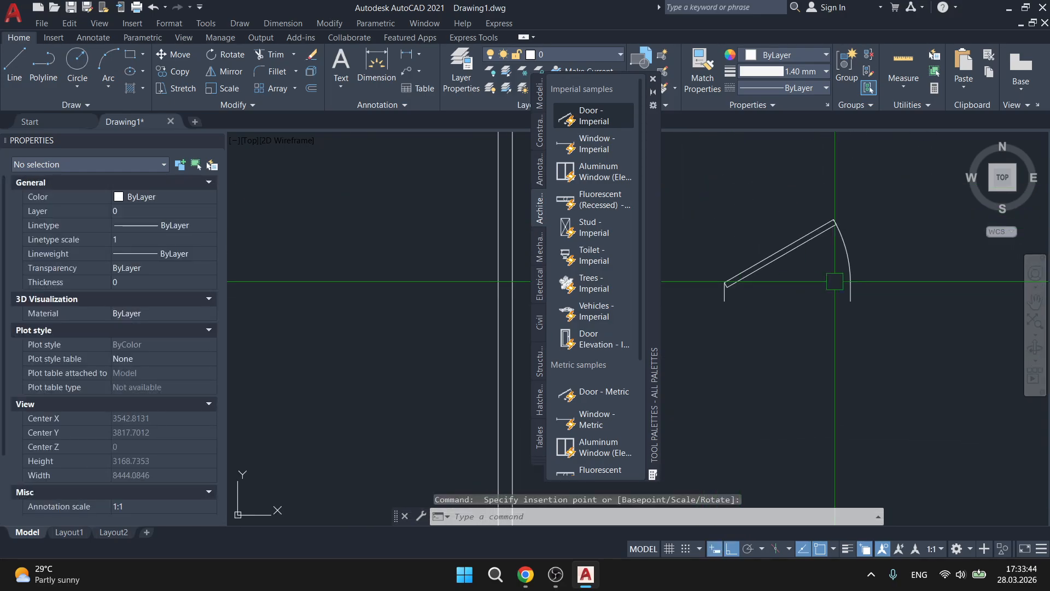
# Try to resize the inserted door block by its width grip and clear the selection
pyautogui.press('Escape')
pyautogui.click(833, 280)
pyautogui.click(815, 246)
pyautogui.click(853, 283)
pyautogui.click(896, 285)
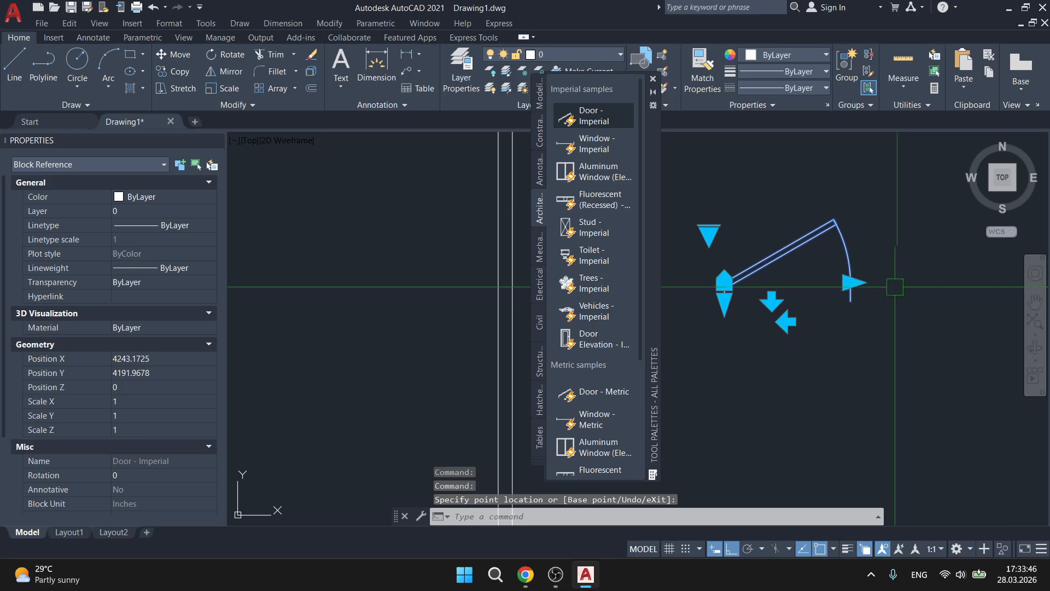
pyautogui.click(851, 283)
pyautogui.click(794, 274)
pyautogui.press('Escape')
# Reselect the door block, narrow it by its width grip and clear the selection
pyautogui.scroll(4, 778, 289)
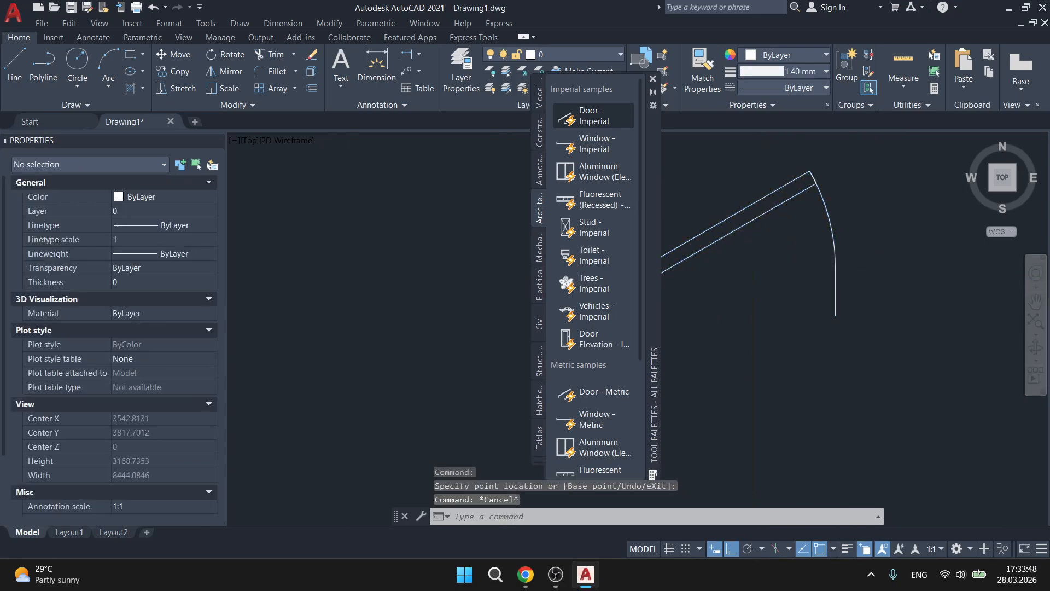
pyautogui.scroll(-4, 871, 285)
pyautogui.click(837, 321)
pyautogui.click(789, 256)
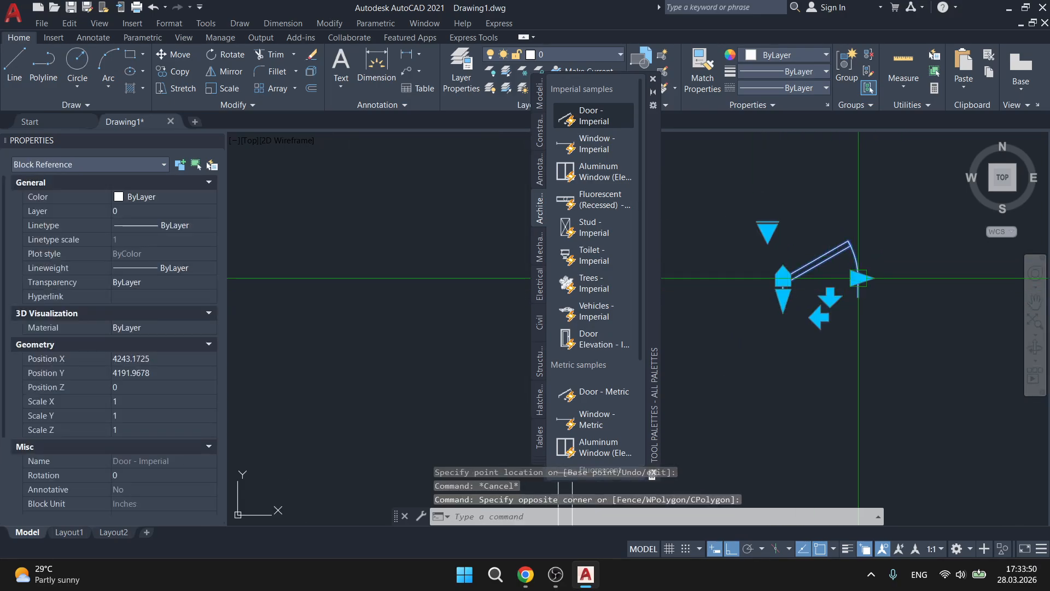
pyautogui.click(858, 279)
pyautogui.scroll(2, 930, 270)
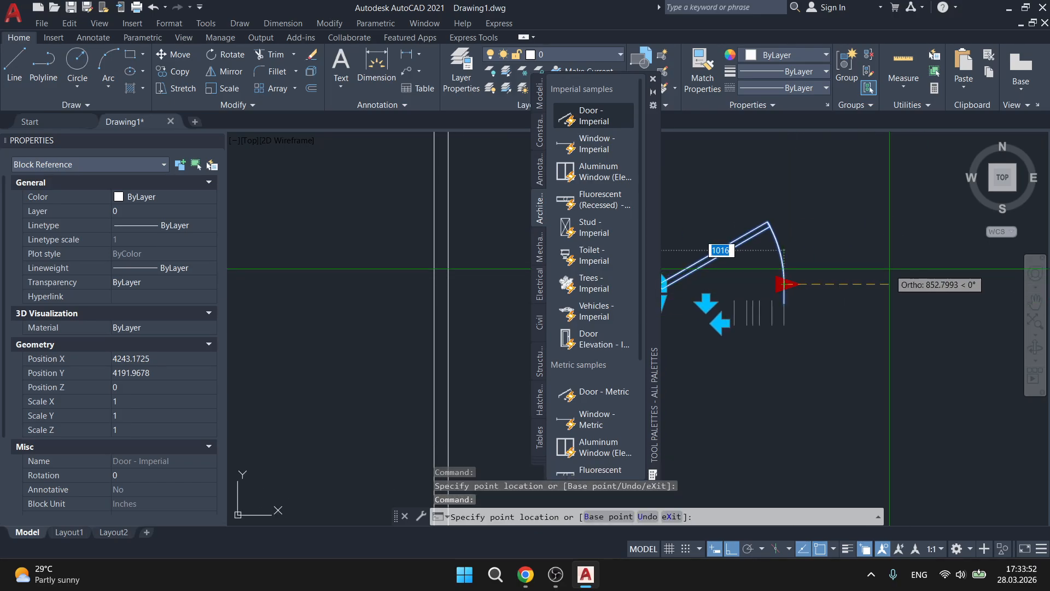
pyautogui.click(764, 283)
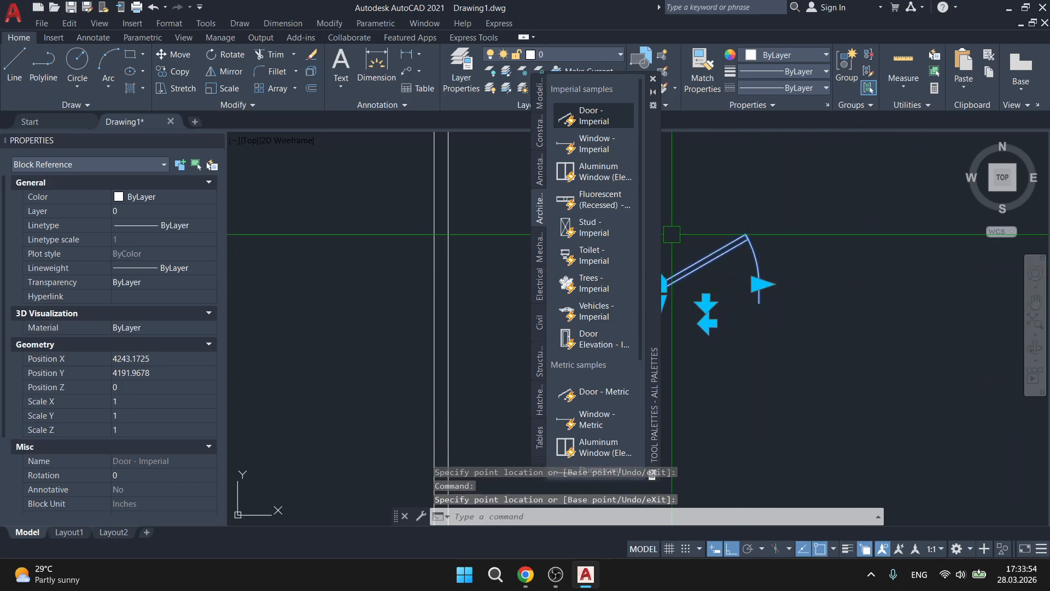
pyautogui.press('Escape')
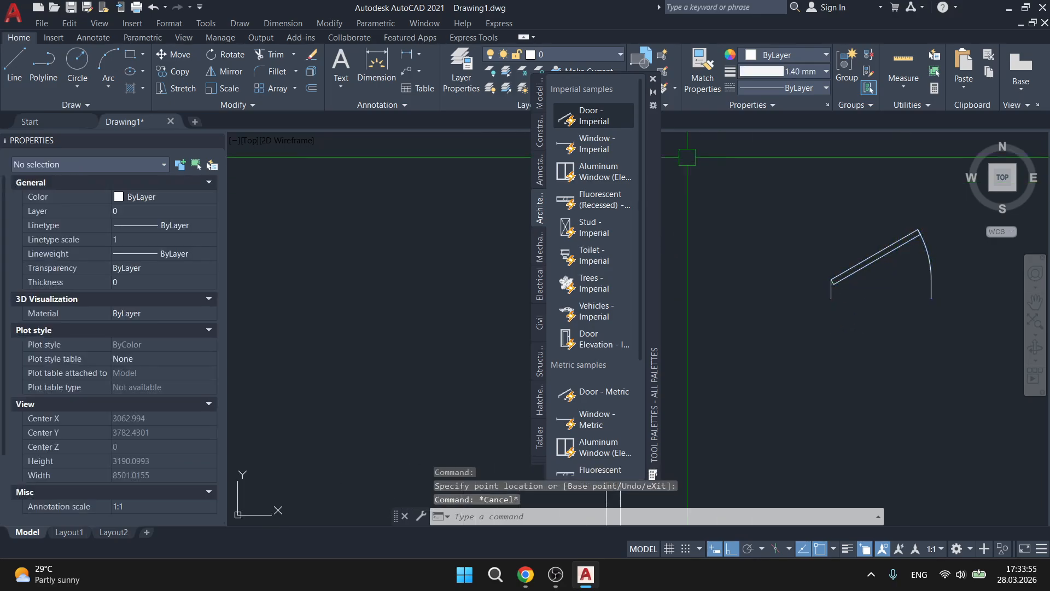
# Browse the sample blocks in the Annotation, Mechanical, Electrical and Civil palettes and return to the Architectural palette
pyautogui.click(539, 178)
pyautogui.click(543, 218)
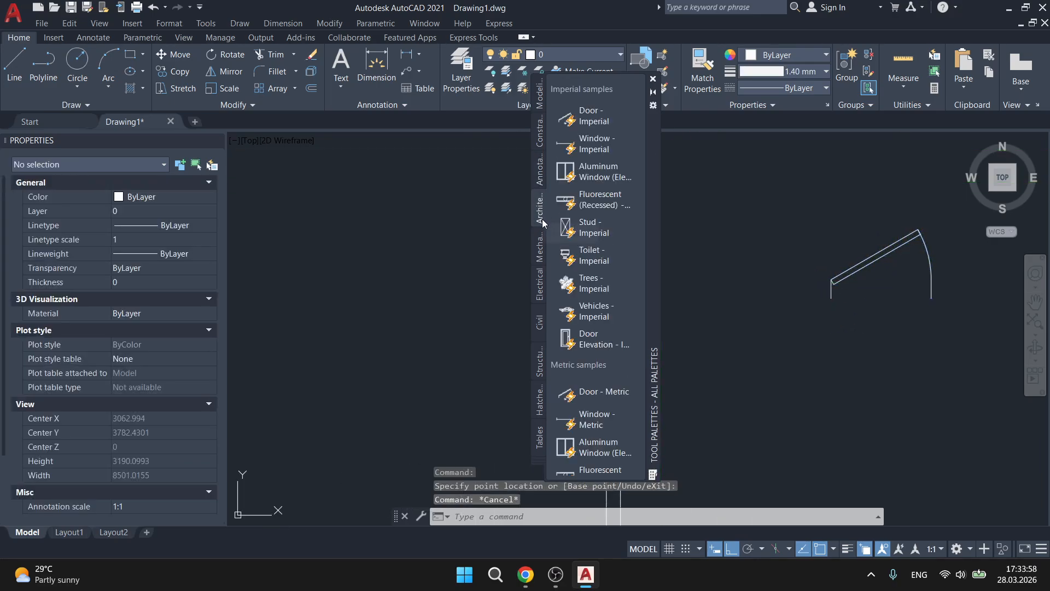
pyautogui.click(538, 263)
pyautogui.click(540, 288)
pyautogui.click(539, 327)
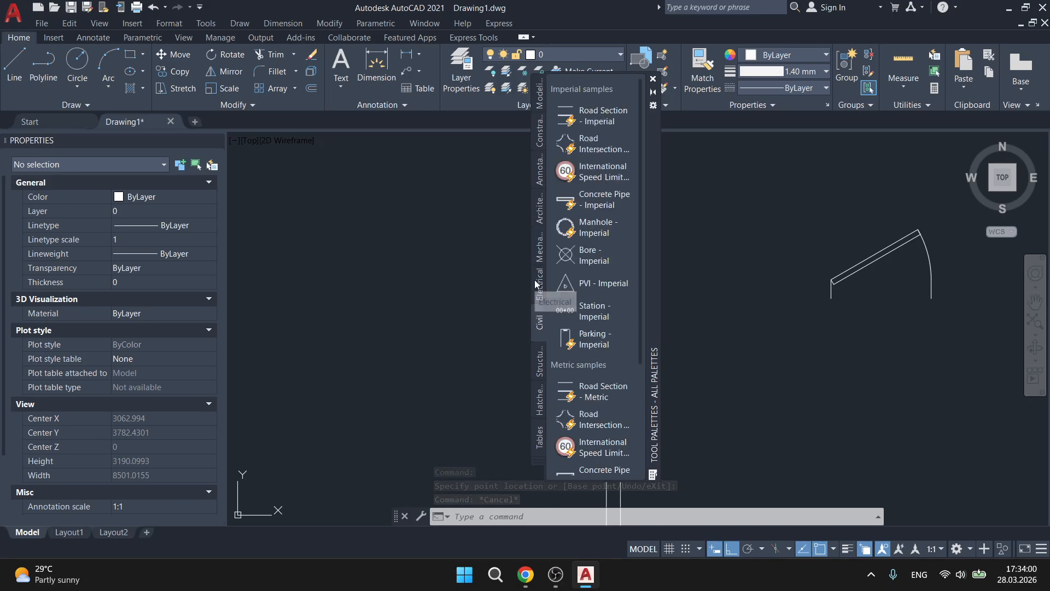
pyautogui.click(539, 284)
pyautogui.click(540, 246)
pyautogui.click(541, 208)
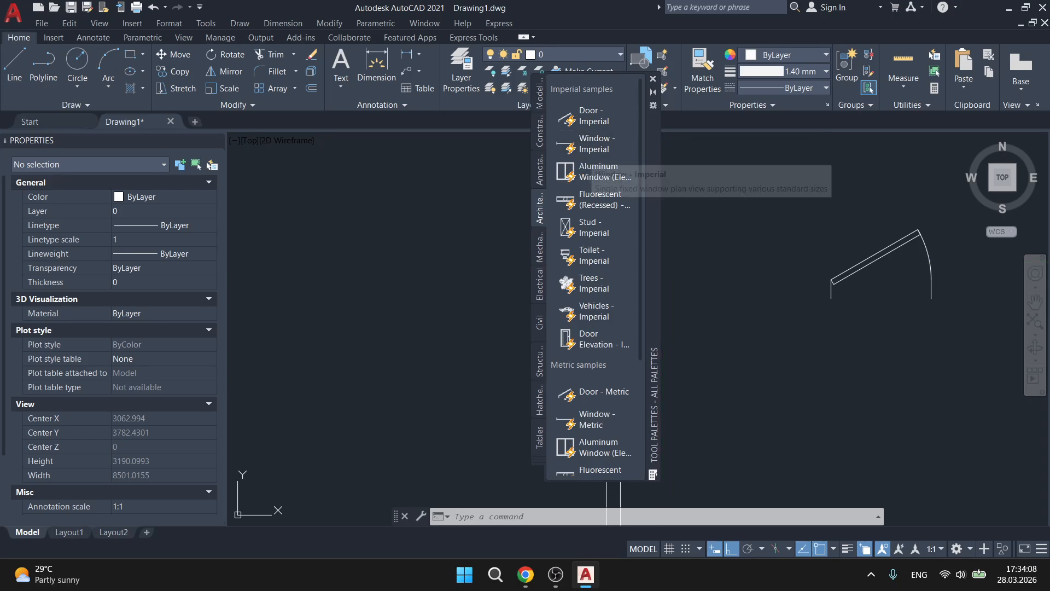
# Insert the Window - Imperial block above the door, lengthen it by its width grip and clear the selection
pyautogui.click(765, 180)
pyautogui.click(769, 240)
pyautogui.click(592, 148)
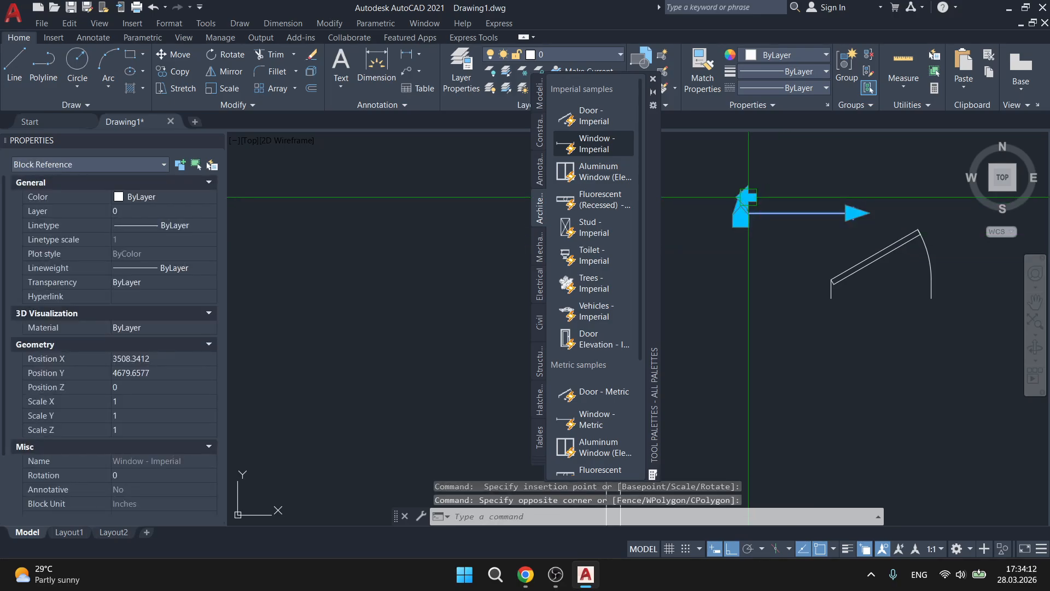
pyautogui.click(855, 213)
pyautogui.click(951, 203)
pyautogui.moveTo(867, 277); pyautogui.dragTo(702, 204, button='middle')
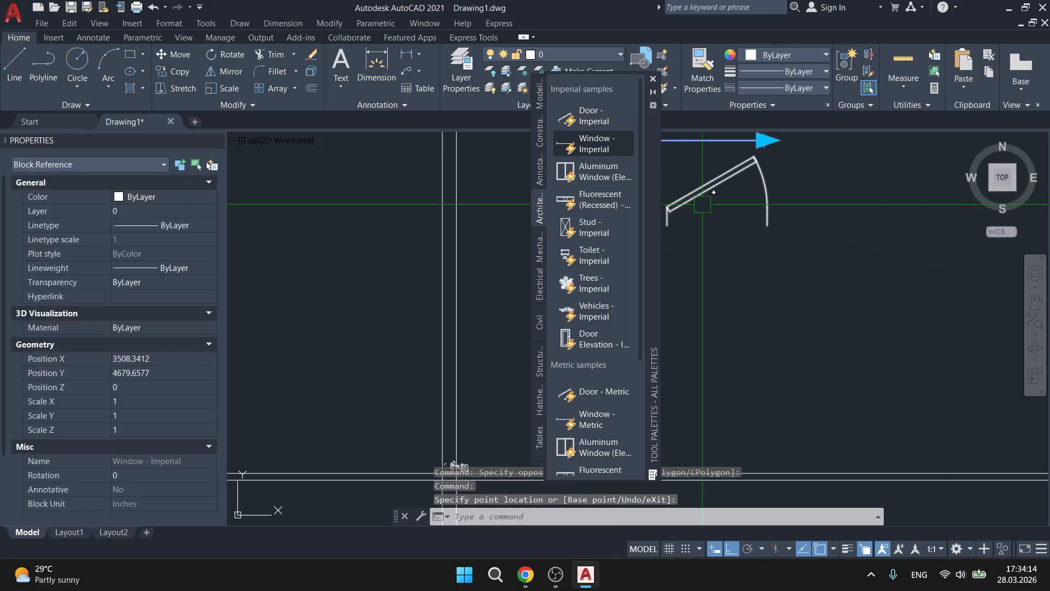
pyautogui.press('Escape')
pyautogui.click(700, 200)
pyautogui.press('Escape')
# Insert three more Door - Imperial blocks, one near the first door and two stacked across the vertical construction lines, and close the Tool Palettes
pyautogui.click(587, 116)
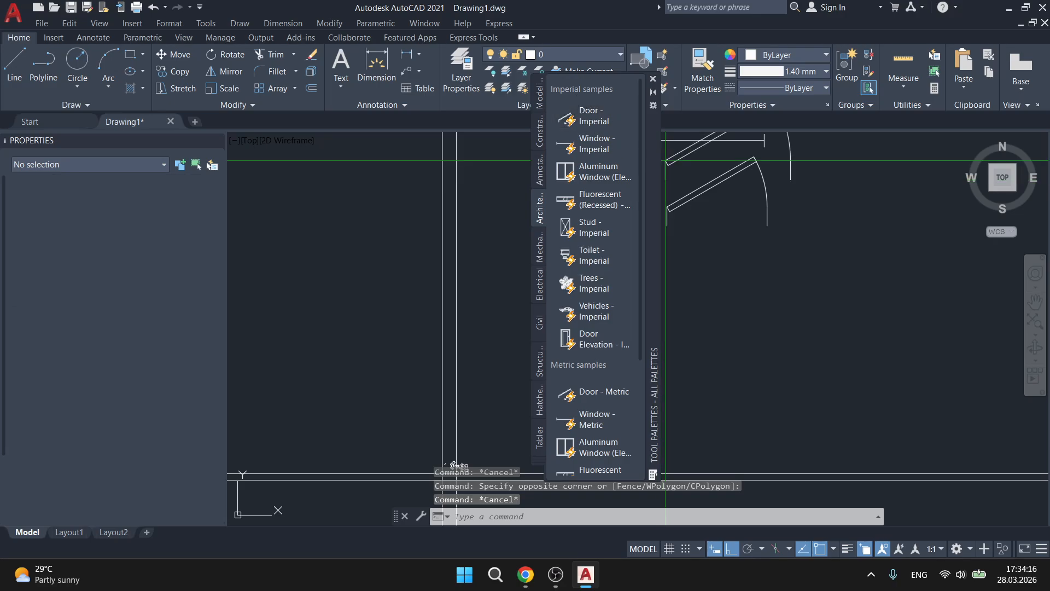
pyautogui.click(752, 290)
pyautogui.click(587, 116)
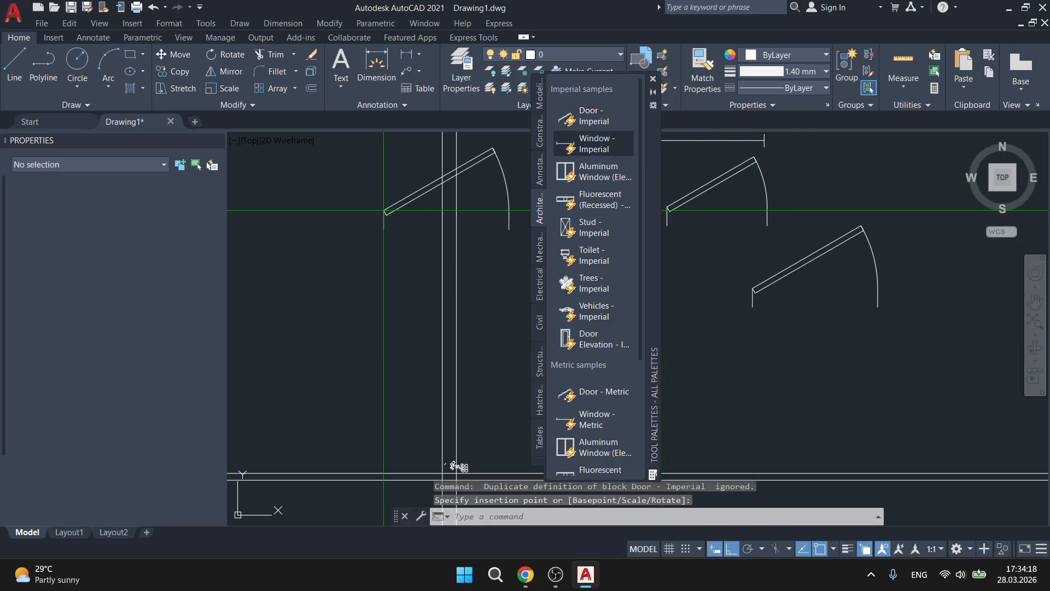
pyautogui.click(280, 245)
pyautogui.click(586, 116)
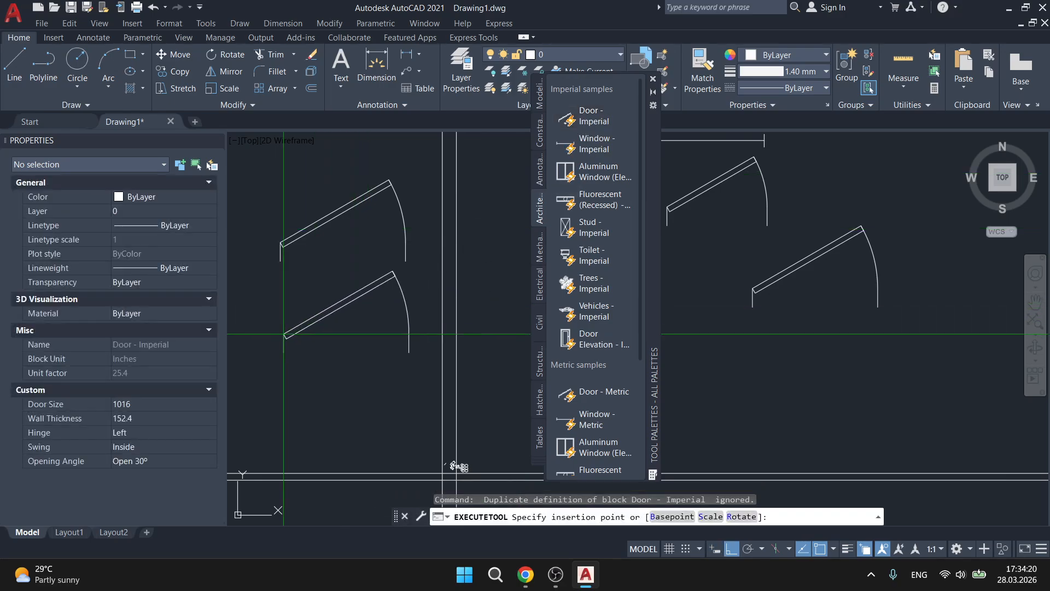
pyautogui.click(283, 333)
pyautogui.scroll(-5, 407, 290)
pyautogui.moveTo(451, 302); pyautogui.dragTo(778, 317, button='middle')
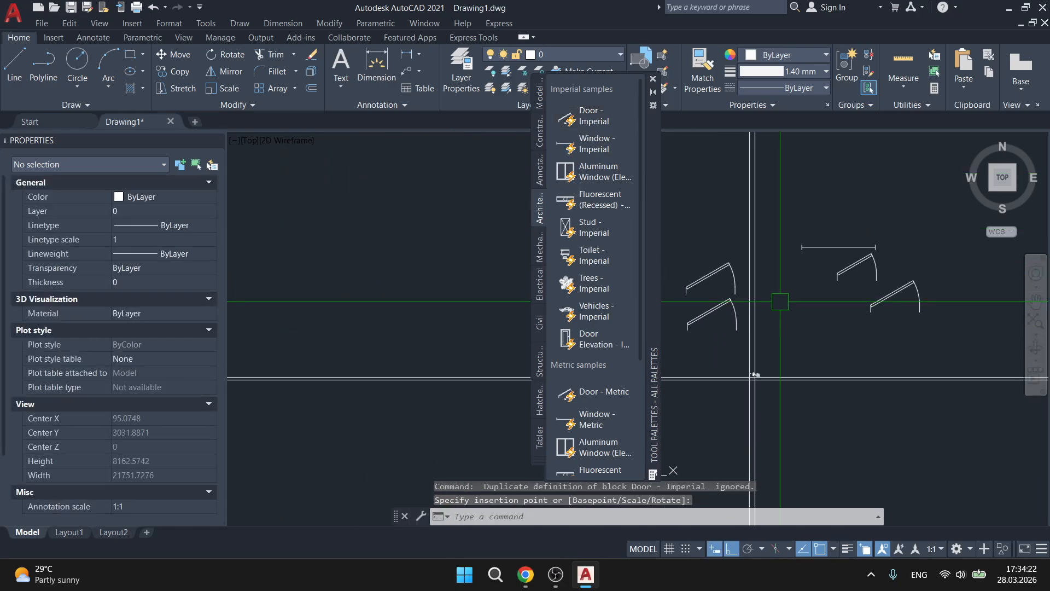
pyautogui.press('Escape')
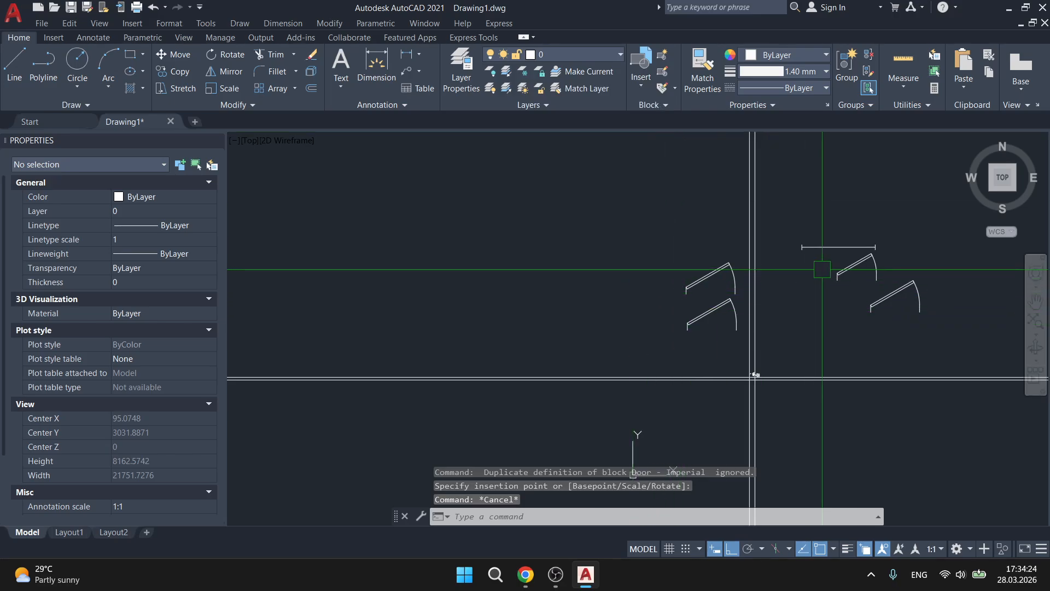
# Open the QuickCalc calculator and dock it on the side of the drawing area opposite the Properties palette
pyautogui.moveTo(805, 278); pyautogui.dragTo(593, 249, button='middle')
pyautogui.scroll(-4, 290, 320)
pyautogui.scroll(4, 395, 345)
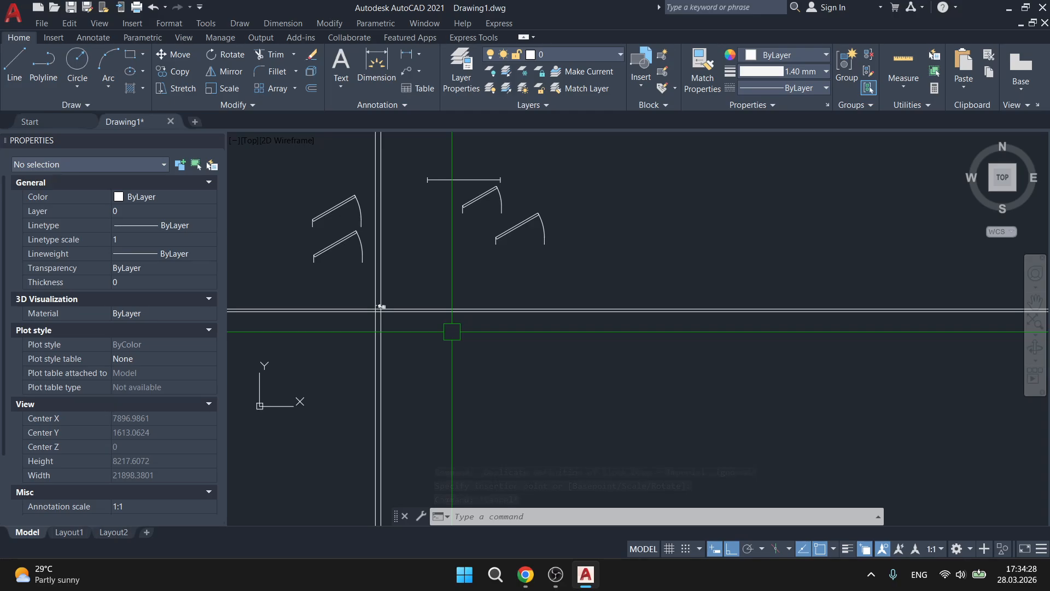
pyautogui.write('cal')
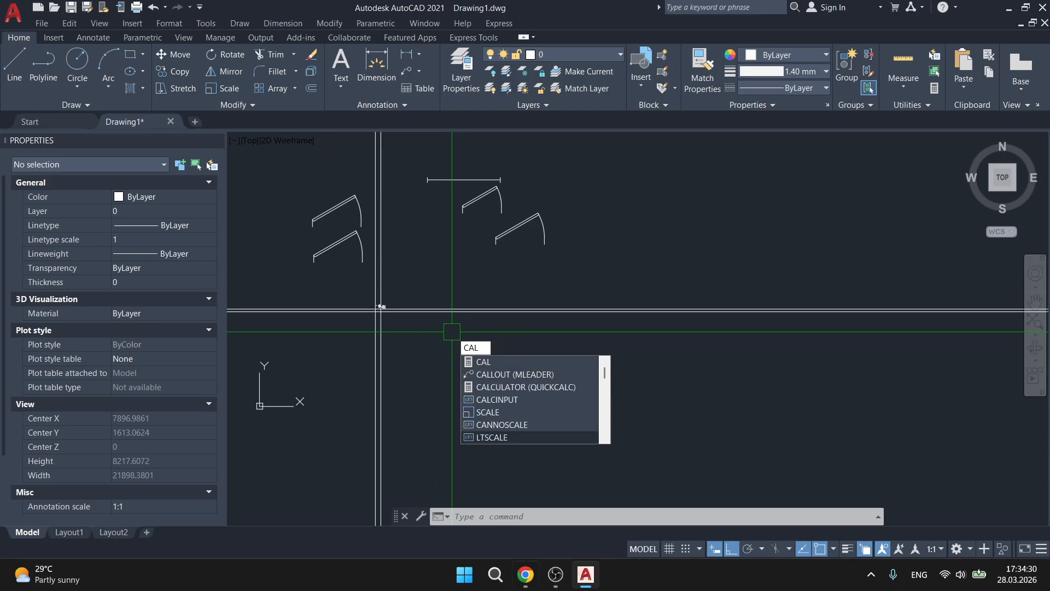
pyautogui.click(549, 389)
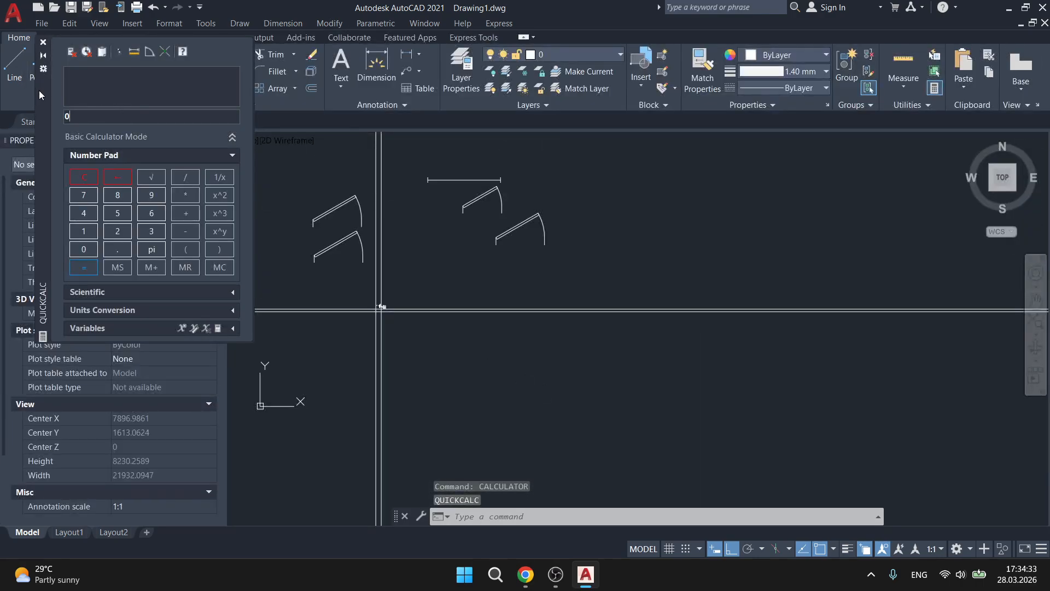
pyautogui.moveTo(41, 94)
pyautogui.mouseDown()
pyautogui.moveTo(531, 195)
pyautogui.moveTo(369, 219)
pyautogui.moveTo(437, 229)
pyautogui.moveTo(677, 209)
pyautogui.moveTo(900, 229)
pyautogui.moveTo(1045, 261)
pyautogui.mouseUp()
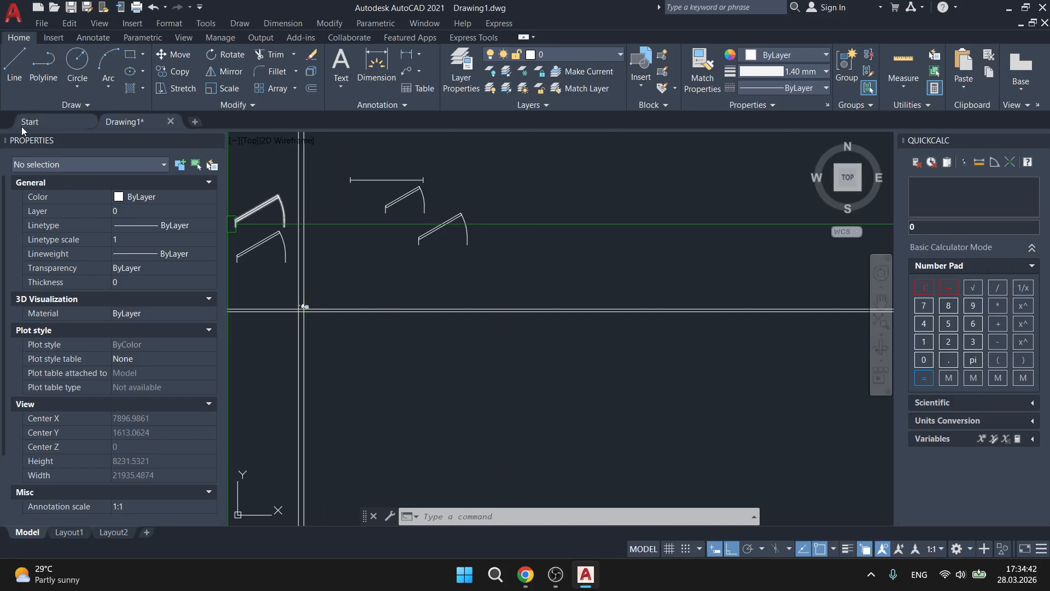
pyautogui.scroll(-4, 766, 207)
pyautogui.moveTo(730, 304); pyautogui.dragTo(668, 289, button='middle')
pyautogui.click(649, 323)
pyautogui.click(448, 199)
pyautogui.scroll(2, 533, 203)
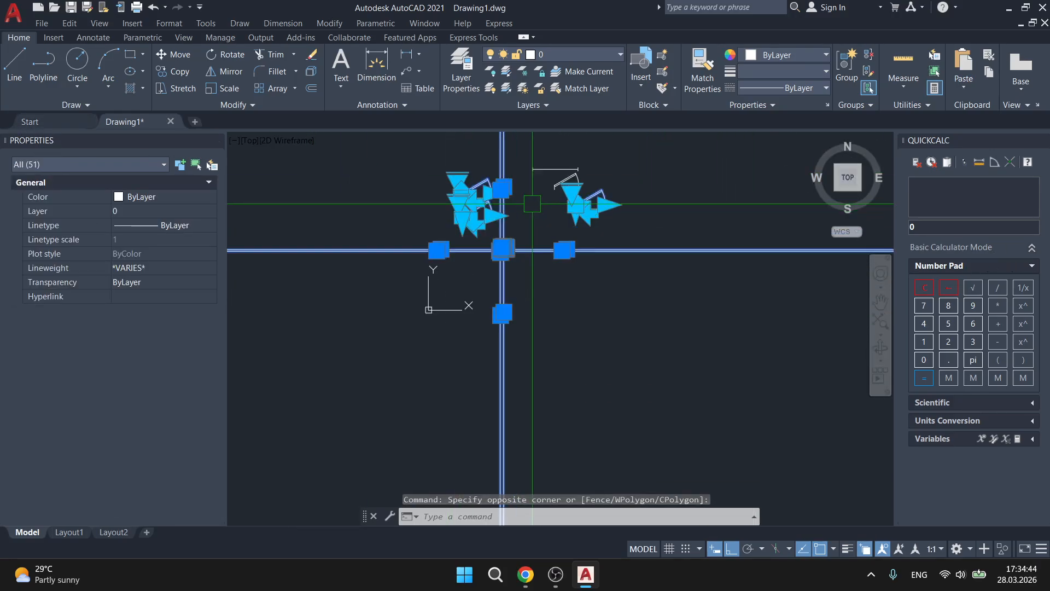
pyautogui.scroll(3, 532, 204)
pyautogui.press('Escape')
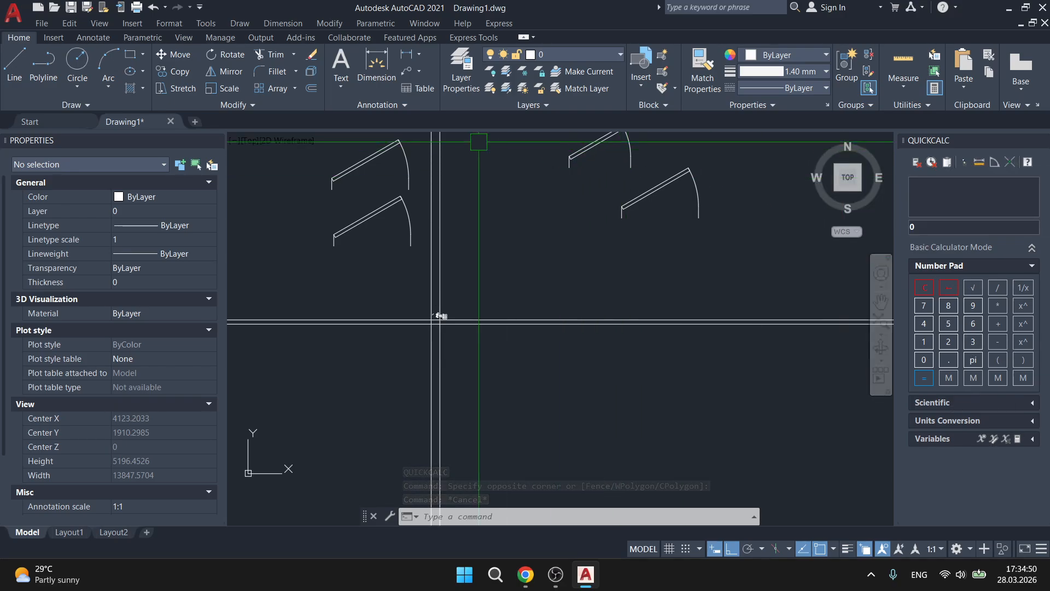
pyautogui.scroll(-6, 522, 146)
pyautogui.click(736, 417)
pyautogui.click(446, 167)
pyautogui.moveTo(620, 200); pyautogui.dragTo(596, 320, button='middle')
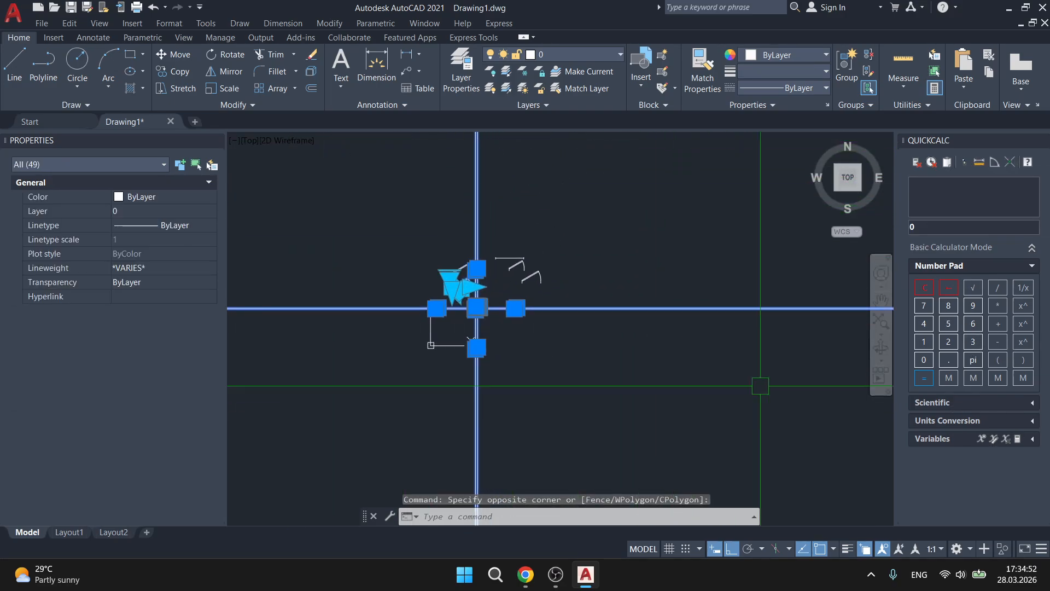
pyautogui.click(650, 380)
pyautogui.click(372, 211)
pyautogui.press('Escape')
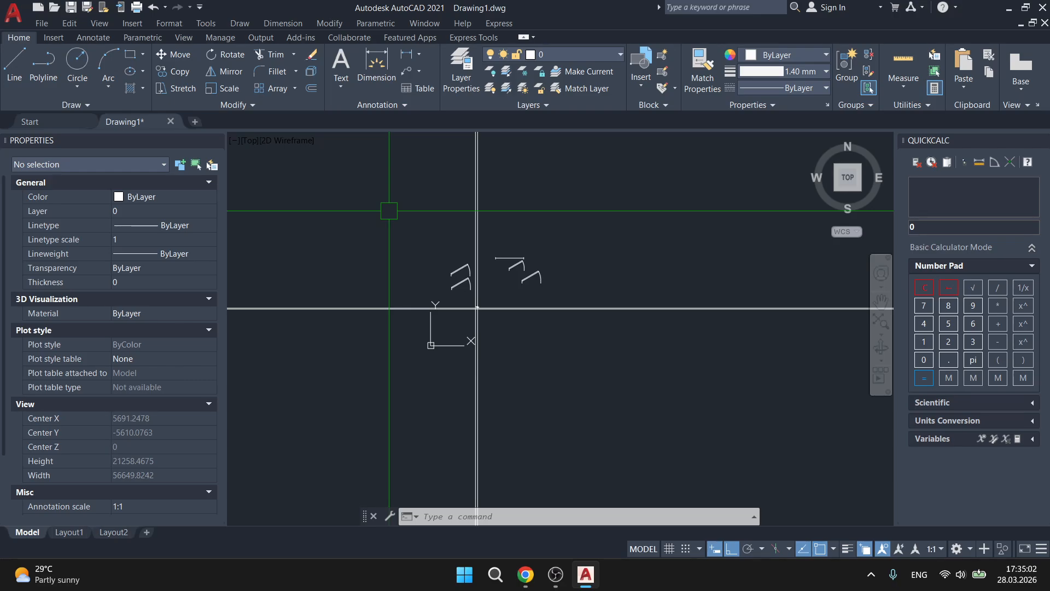
# Turn on Clean Screen to view the drawing without the ribbon and palettes, and restore the full interface
pyautogui.hotkey('ctrl', '0')
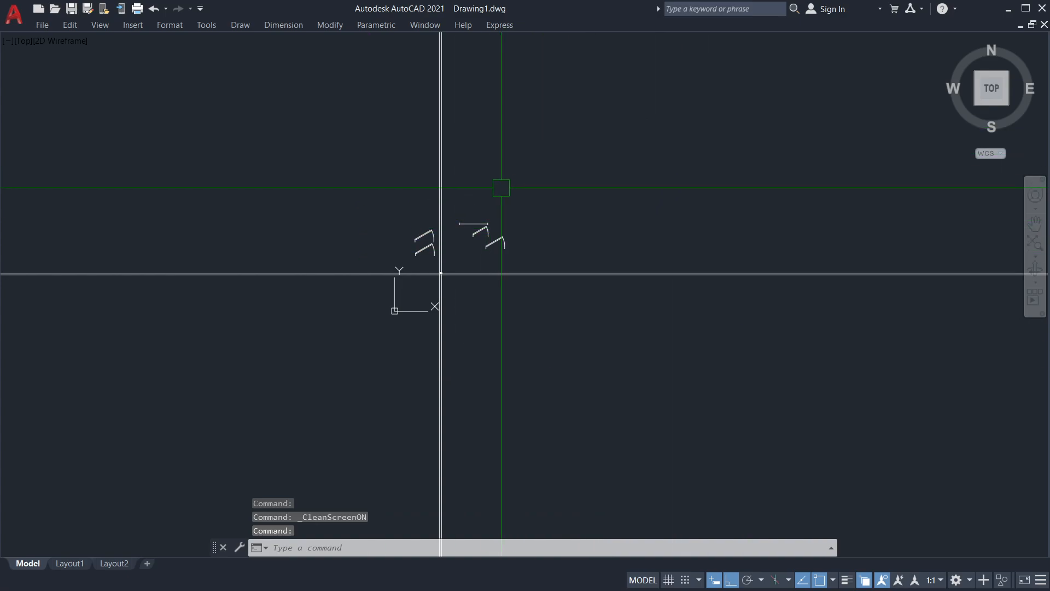
pyautogui.scroll(-4, 167, 124)
pyautogui.moveTo(192, 214)
pyautogui.mouseDown(button='middle')
pyautogui.moveTo(523, 251)
pyautogui.moveTo(557, 234)
pyautogui.moveTo(579, 274)
pyautogui.moveTo(663, 309)
pyautogui.mouseUp(button='middle')
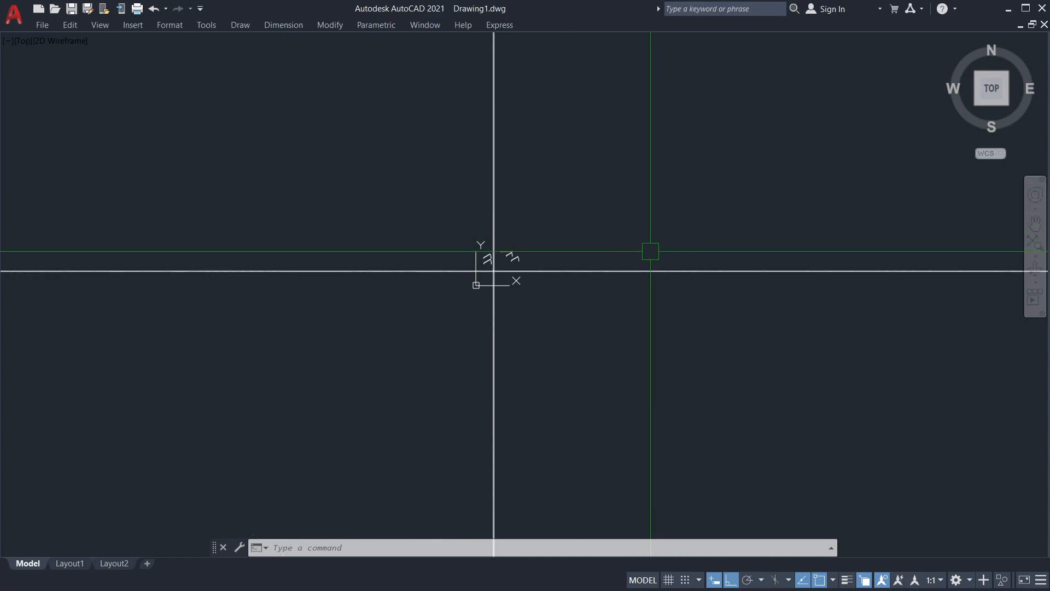
pyautogui.hotkey('ctrl', '0')
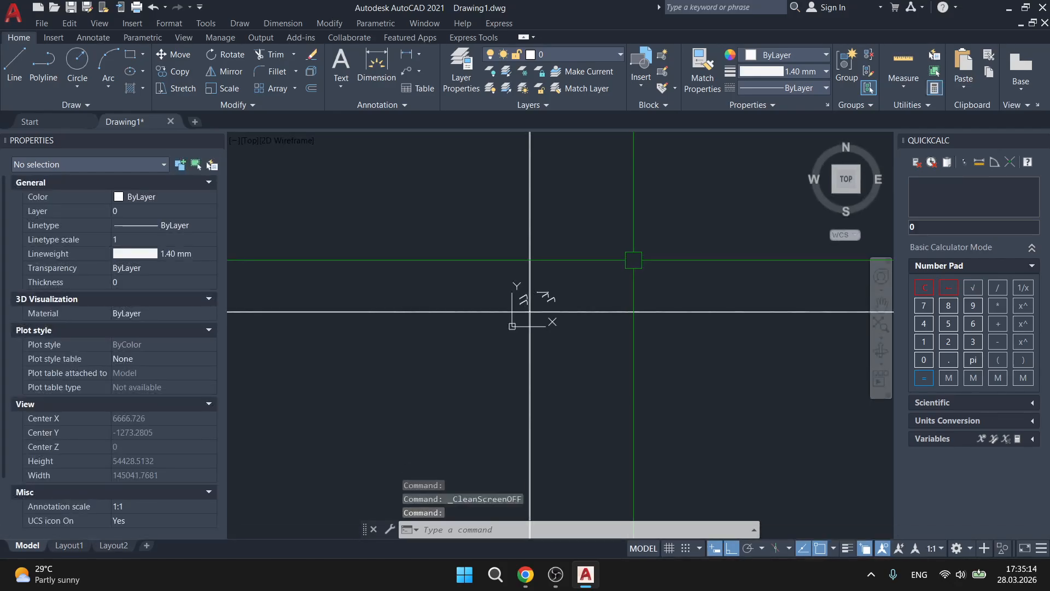
pyautogui.scroll(4, 536, 307)
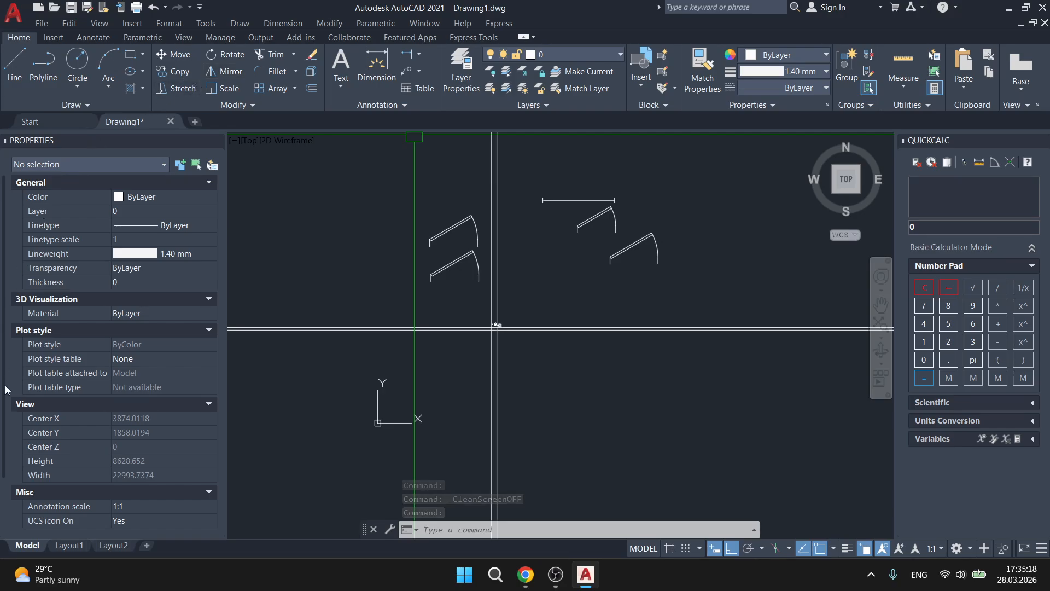
pyautogui.moveTo(734, 297); pyautogui.dragTo(737, 281, button='middle')
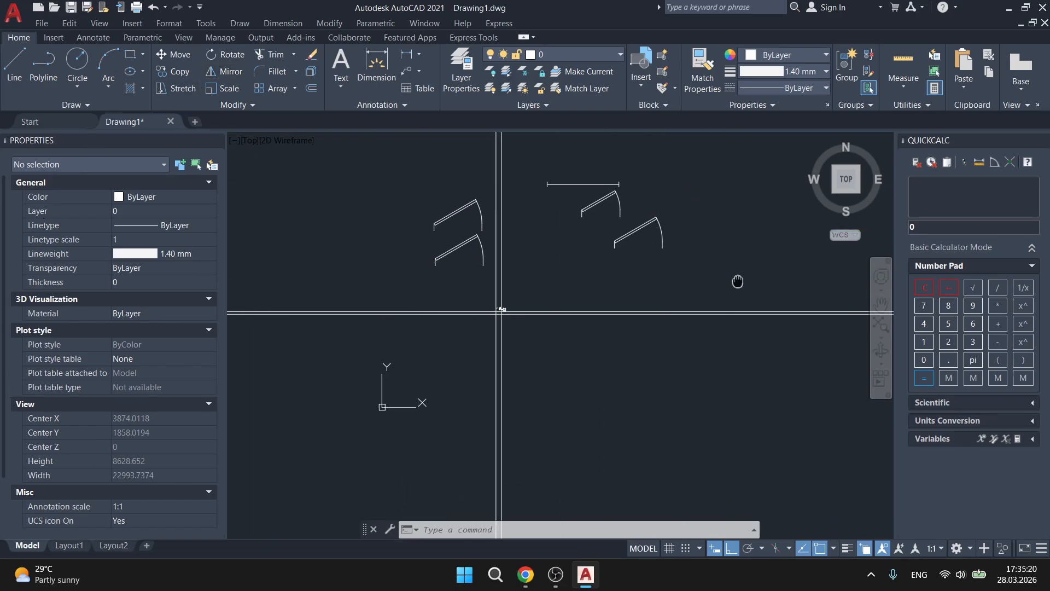
# Trim the two horizontal construction lines back to the vertical pair with a fence, removing their portions on the negative X side
pyautogui.moveTo(455, 264); pyautogui.dragTo(556, 280, button='middle')
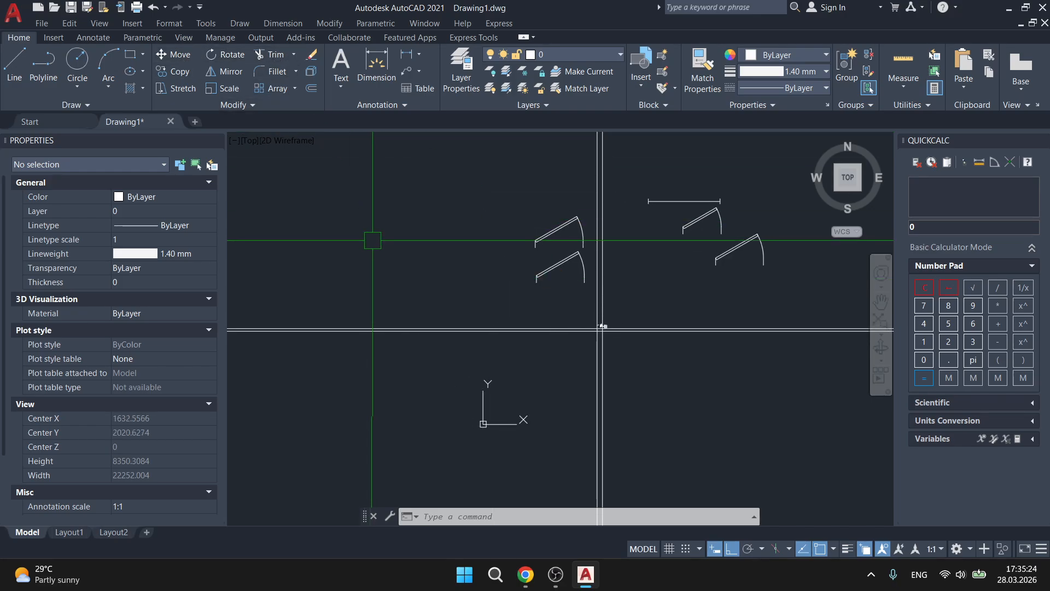
pyautogui.click(272, 57)
pyautogui.click(398, 266)
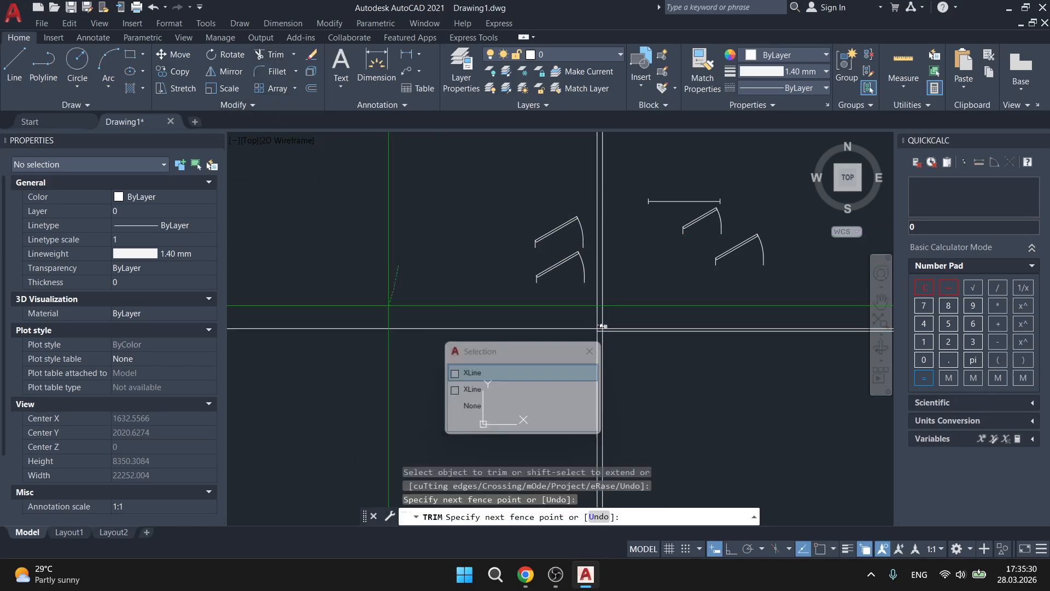
pyautogui.press('Escape')
pyautogui.press('Escape')
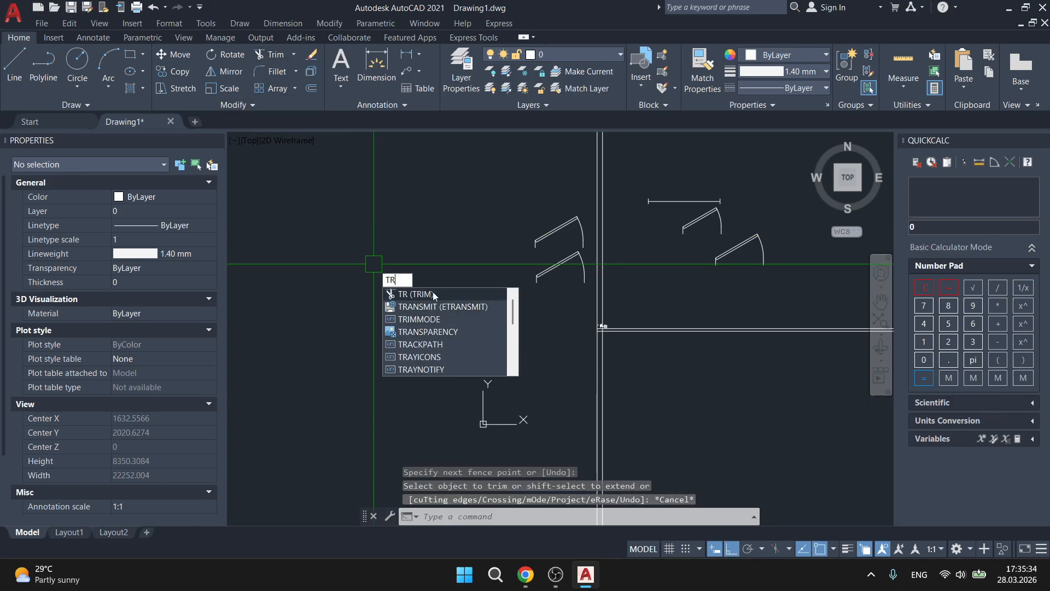
pyautogui.press('Escape')
pyautogui.press('Escape')
pyautogui.scroll(-3, 454, 254)
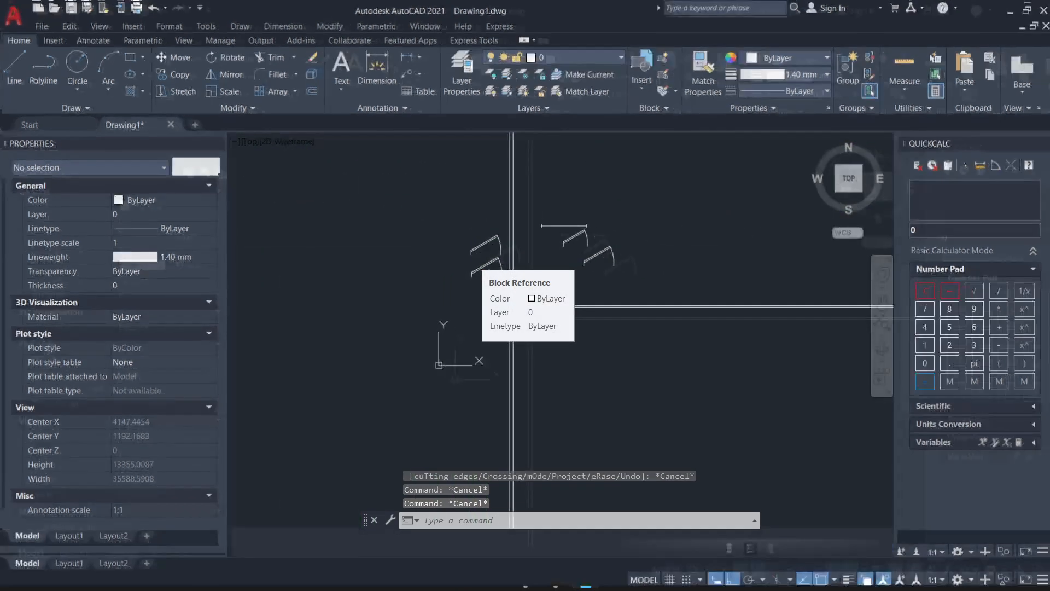
# Turn on Clean Screen and erase the four remaining construction lines around the door and window blocks
pyautogui.hotkey('ctrl', '0')
pyautogui.scroll(-4, 610, 271)
pyautogui.click(745, 352)
pyautogui.click(684, 164)
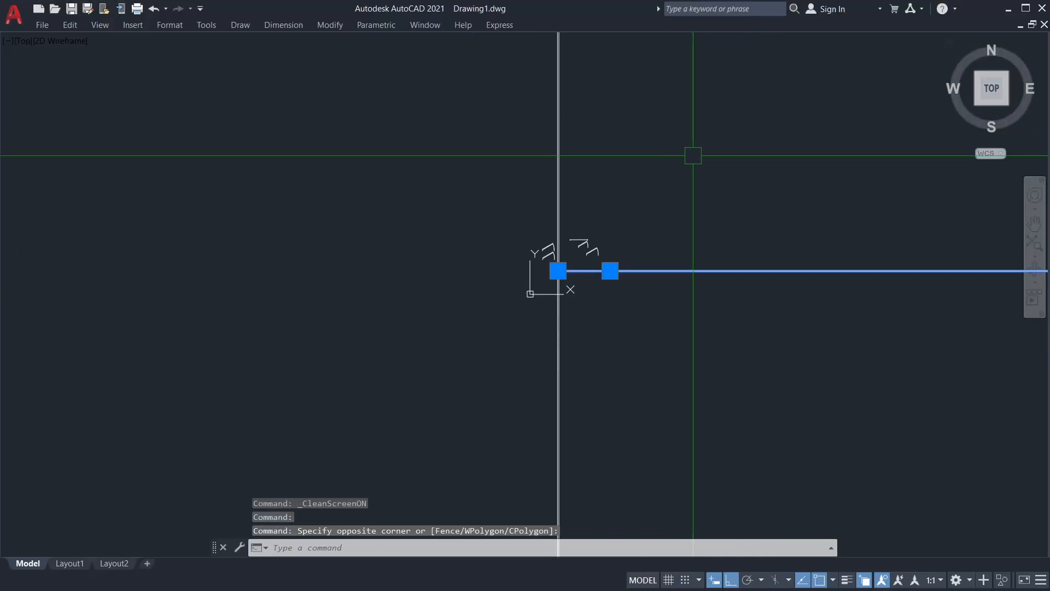
pyautogui.click(691, 154)
pyautogui.click(463, 117)
pyautogui.write('e')
pyautogui.press('Return')
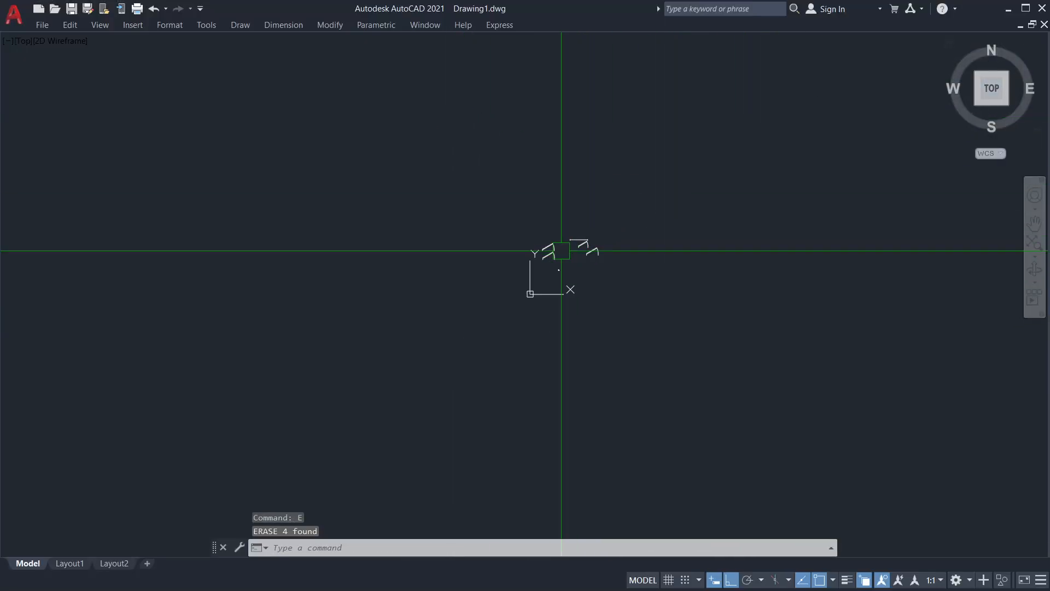
# Zoom to the drawing extents, check the remaining blocks and turn off Clean Screen to restore the full interface
pyautogui.middleClick(596, 251)
pyautogui.middleClick(596, 251)
pyautogui.scroll(-5, 391, 394)
pyautogui.scroll(2, 561, 244)
pyautogui.moveTo(391, 394)
pyautogui.mouseDown(button='middle')
pyautogui.moveTo(561, 244)
pyautogui.moveTo(525, 225)
pyautogui.mouseUp(button='middle')
pyautogui.scroll(-4, 525, 225)
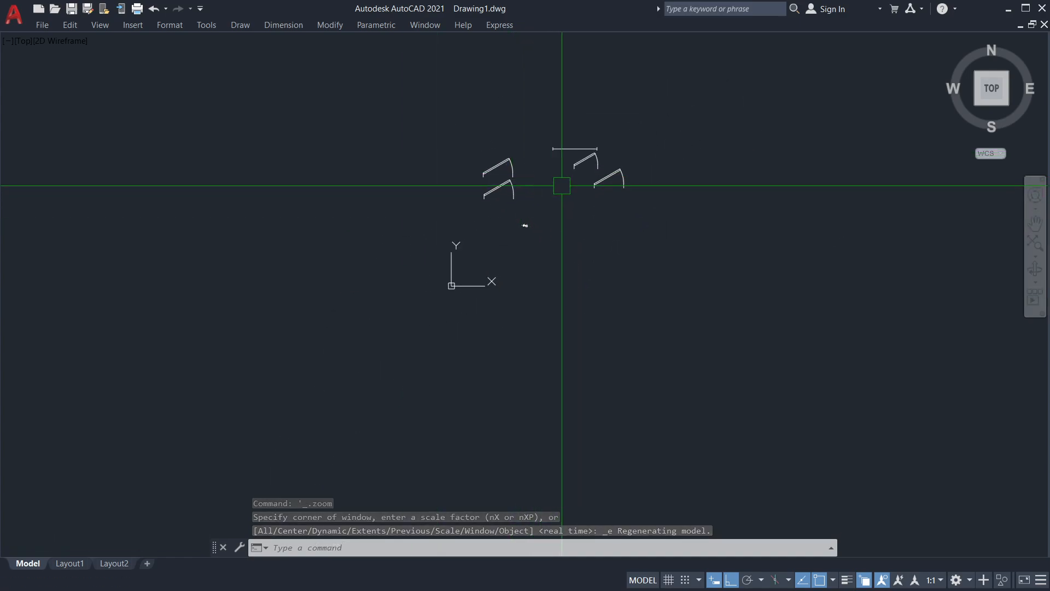
pyautogui.hotkey('ctrl', '0')
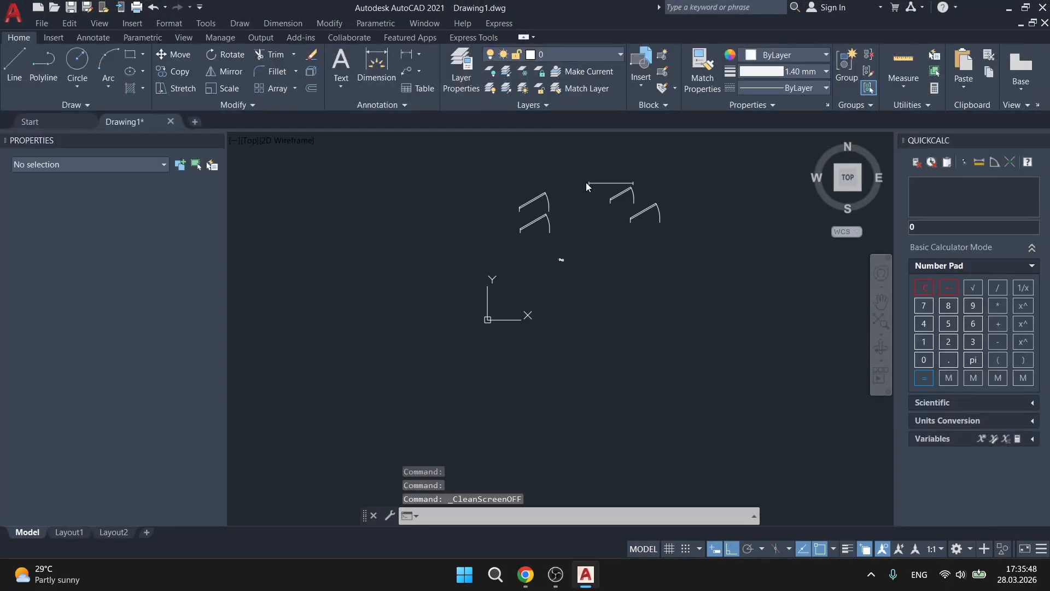
pyautogui.moveTo(619, 330); pyautogui.dragTo(472, 348, button='middle')
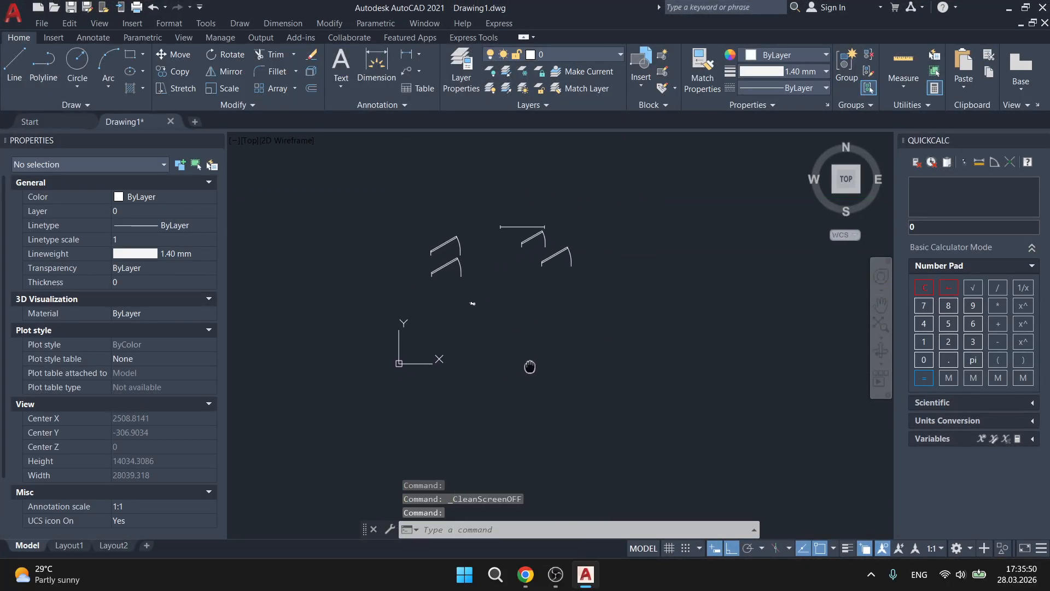
pyautogui.moveTo(529, 366); pyautogui.dragTo(539, 350, button='middle')
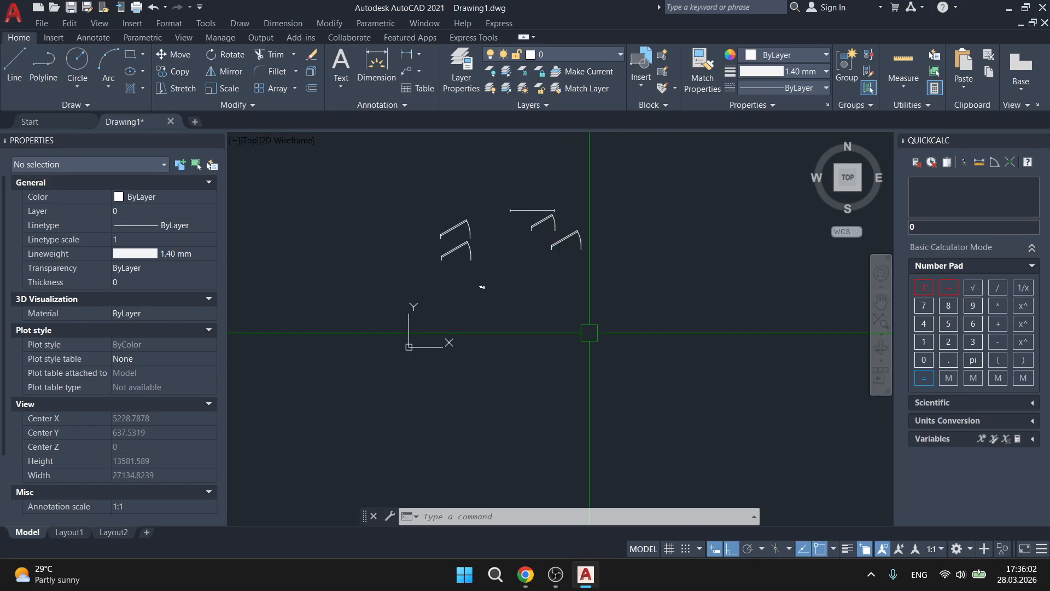
# Hide the classic menu bar by setting the MENUBAR variable to 0
pyautogui.write('MENU')
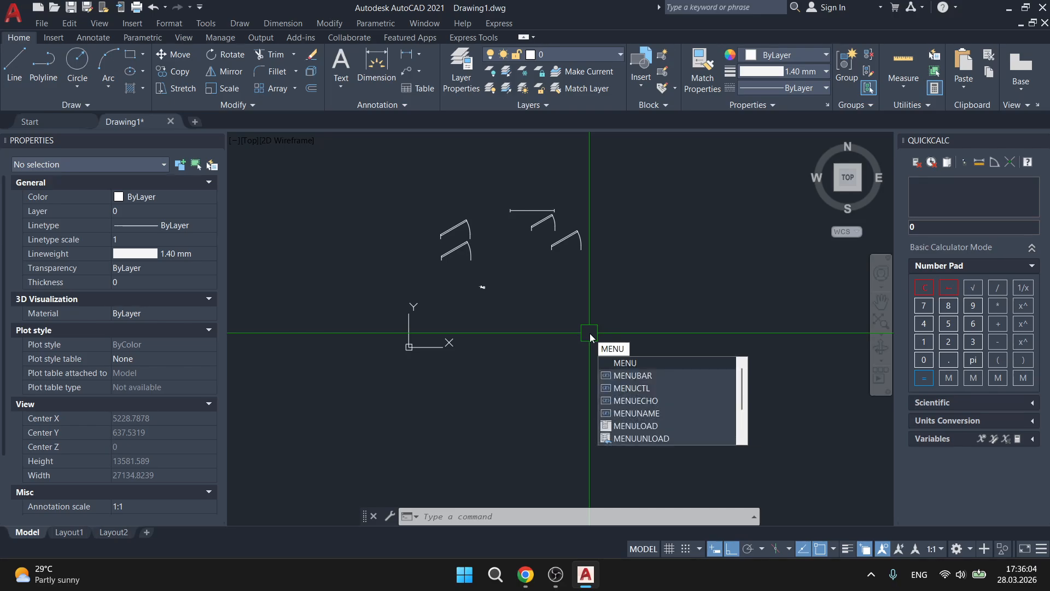
pyautogui.press('Down')
pyautogui.press('Return')
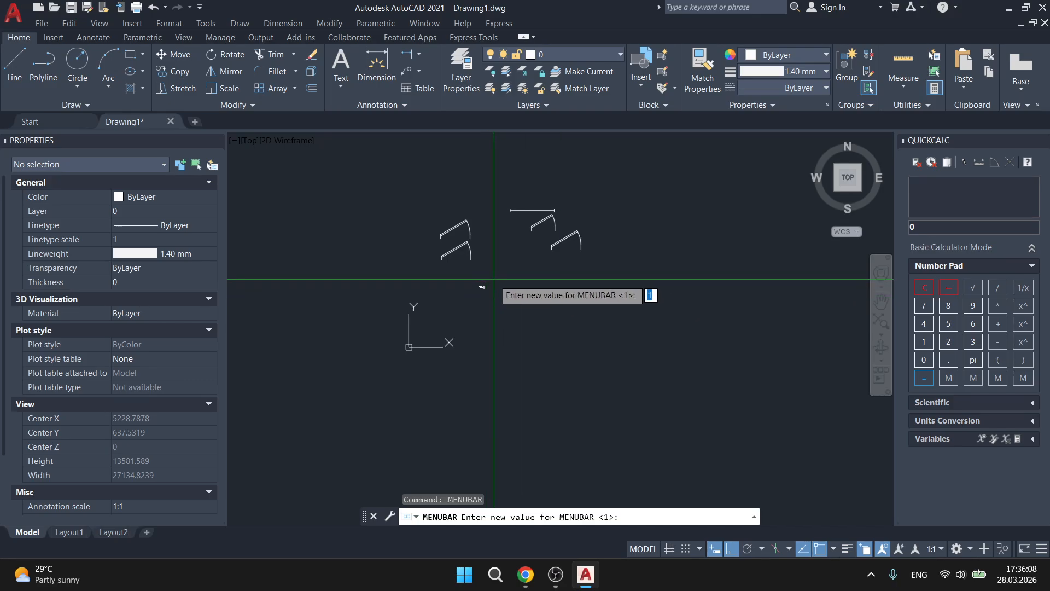
pyautogui.write('0')
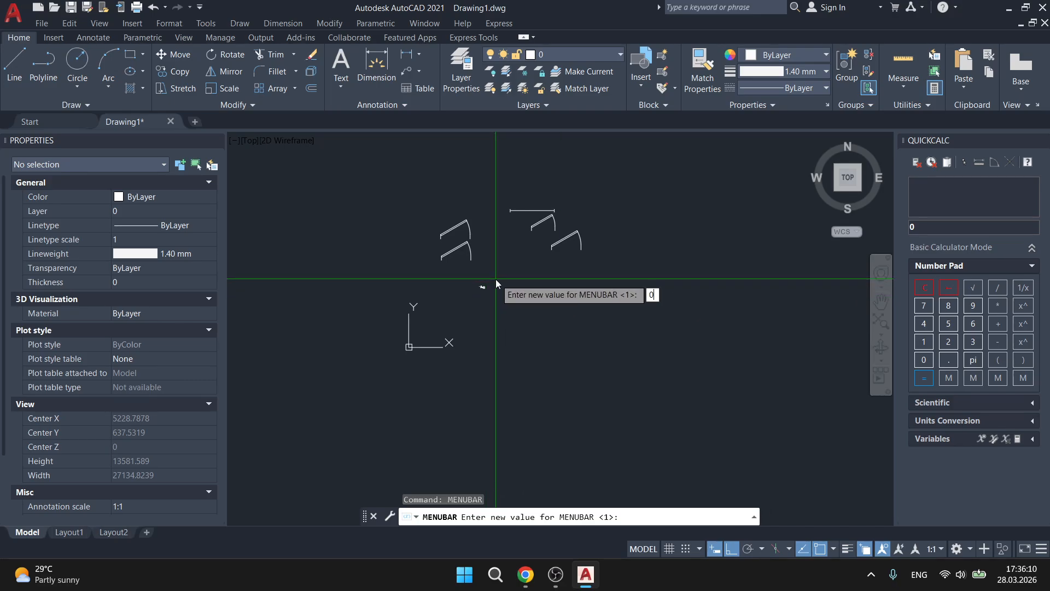
pyautogui.press('Return')
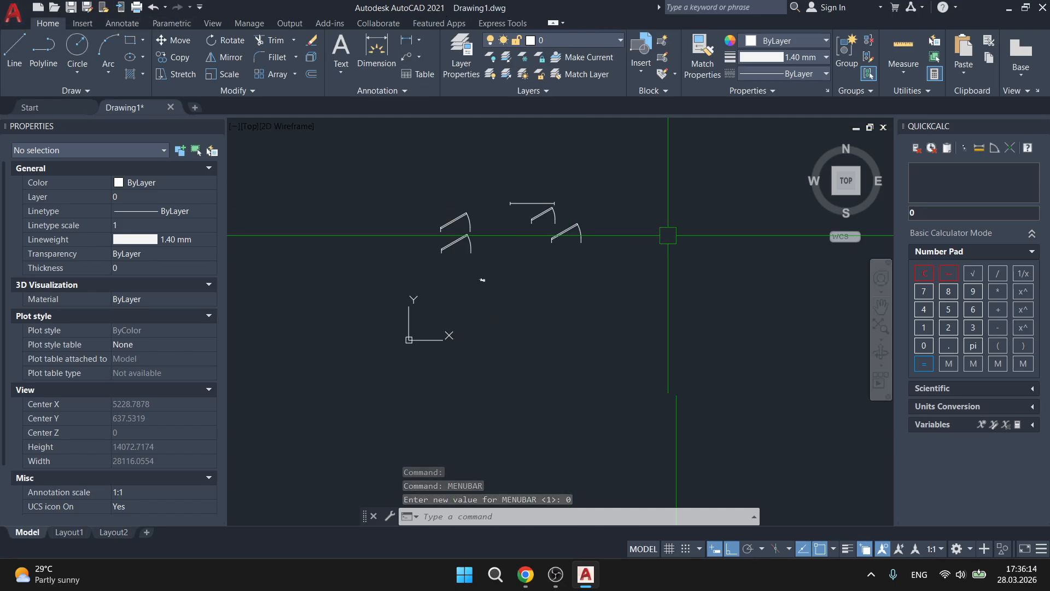
pyautogui.scroll(-2, 662, 207)
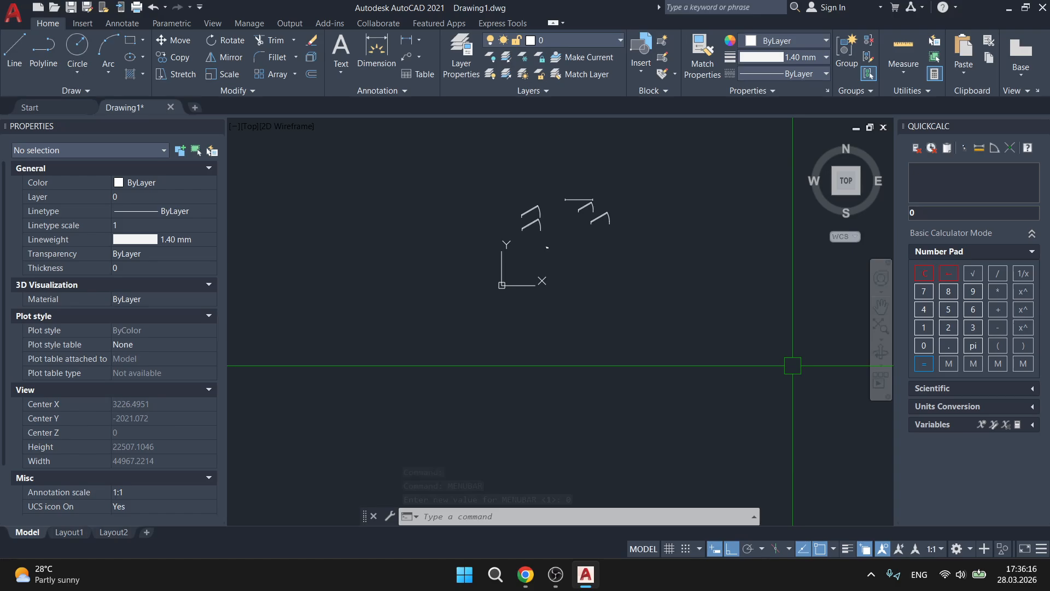
# Review the command alias and keyboard shortcut lists in the desktop lesson notes and switch back to AutoCAD
pyautogui.click(1010, 8)
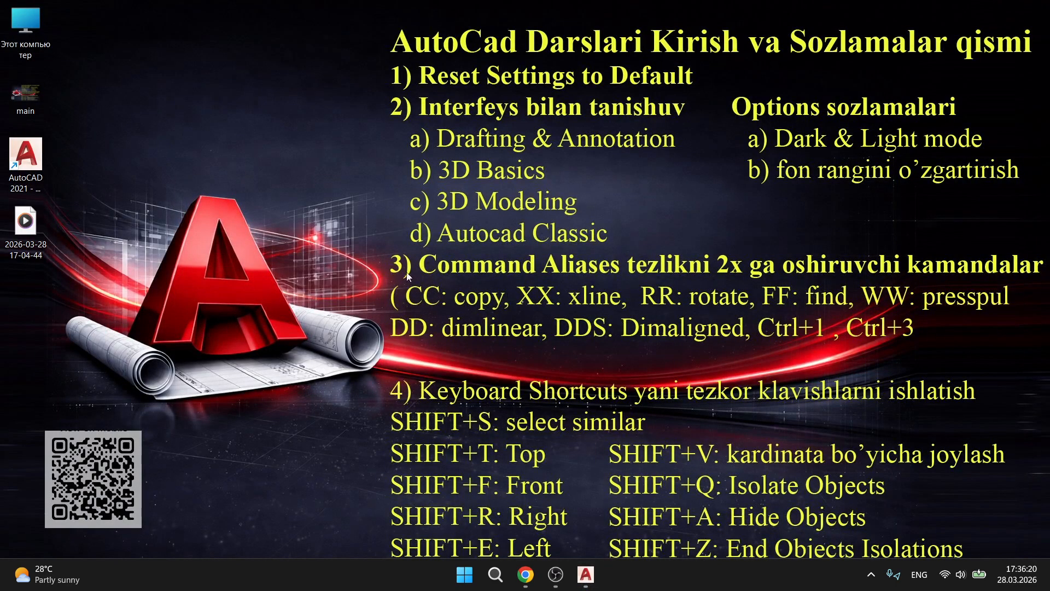
pyautogui.moveTo(355, 243); pyautogui.dragTo(1049, 374)
pyautogui.moveTo(381, 370); pyautogui.dragTo(1026, 572)
pyautogui.click(585, 574)
# Select all objects in the drawing and delete them
pyautogui.click(646, 359)
pyautogui.click(392, 131)
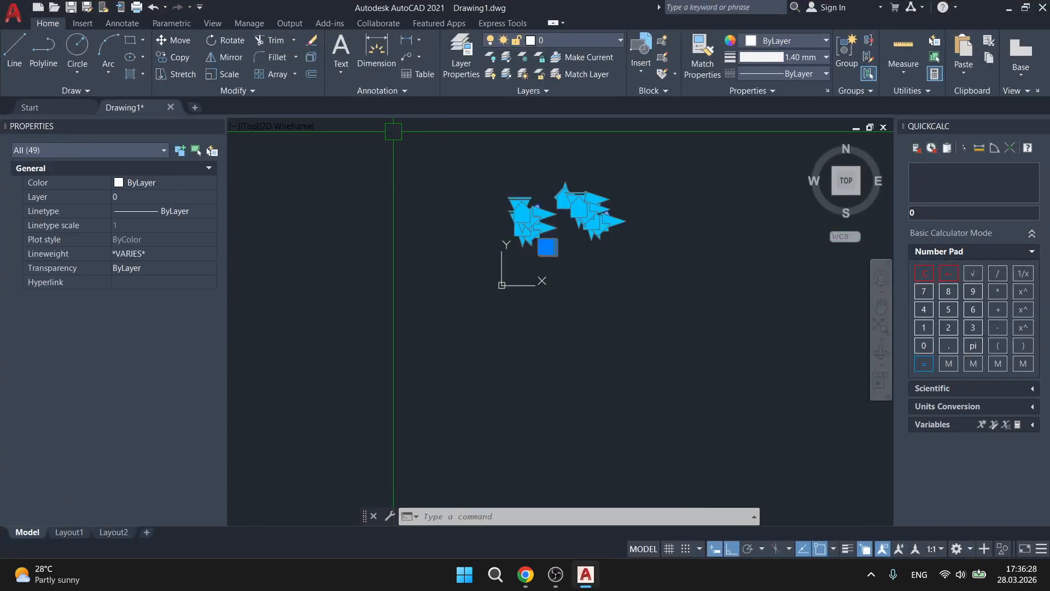
pyautogui.moveTo(538, 319); pyautogui.dragTo(534, 373, button='middle')
pyautogui.hotkey('ctrl', 'a')
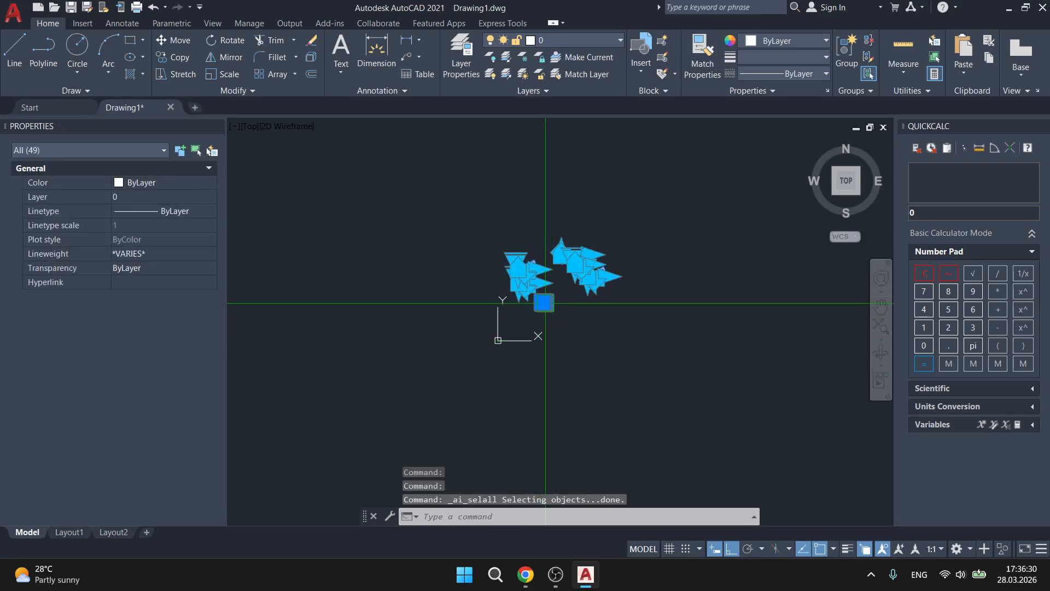
pyautogui.press('Delete')
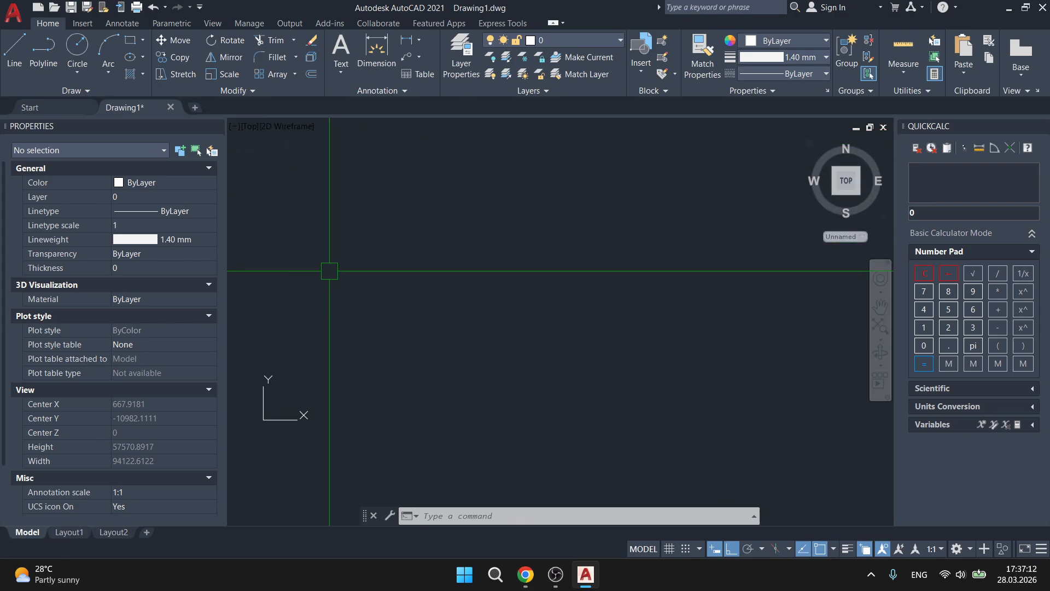
# Draw a rectangle in the empty model space and zoom to its extents
pyautogui.click(136, 43)
pyautogui.click(449, 208)
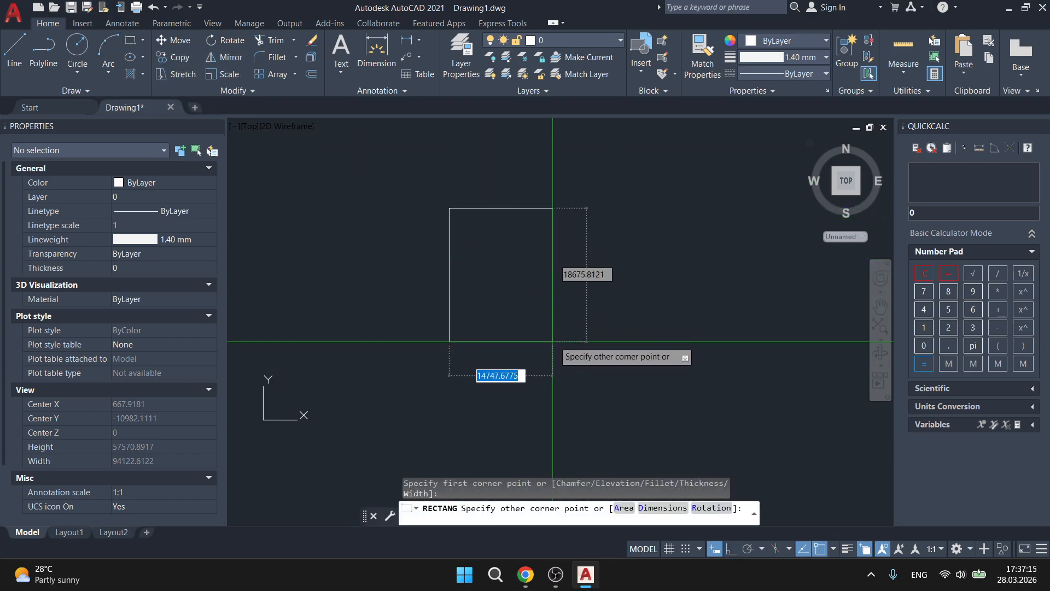
pyautogui.moveTo(583, 294); pyautogui.dragTo(619, 348, button='middle')
pyautogui.moveTo(611, 399)
pyautogui.mouseDown(button='middle')
pyautogui.moveTo(603, 319)
pyautogui.moveTo(622, 398)
pyautogui.moveTo(632, 377)
pyautogui.moveTo(613, 251)
pyautogui.moveTo(605, 340)
pyautogui.moveTo(616, 387)
pyautogui.moveTo(518, 354)
pyautogui.moveTo(570, 361)
pyautogui.moveTo(584, 267)
pyautogui.mouseUp(button='middle')
pyautogui.press('alt')
pyautogui.moveTo(570, 362); pyautogui.dragTo(565, 333, button='middle')
pyautogui.middleClick(606, 372)
pyautogui.middleClick(605, 372)
# Extrude the rectangle upward into a solid box with a freely picked height and inspect it from several angles
pyautogui.keyDown('shift'); pyautogui.moveTo(605, 374); pyautogui.dragTo(578, 328, button='middle'); pyautogui.keyUp('shift')
pyautogui.scroll(-4, 609, 333)
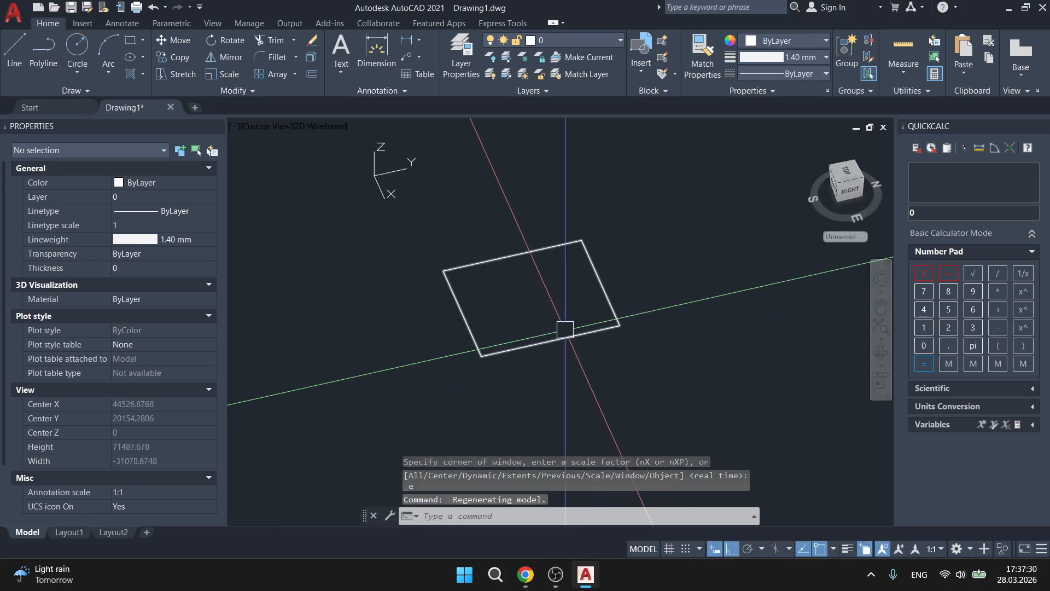
pyautogui.click(635, 453)
pyautogui.click(529, 284)
pyautogui.press('Escape')
pyautogui.click(610, 383)
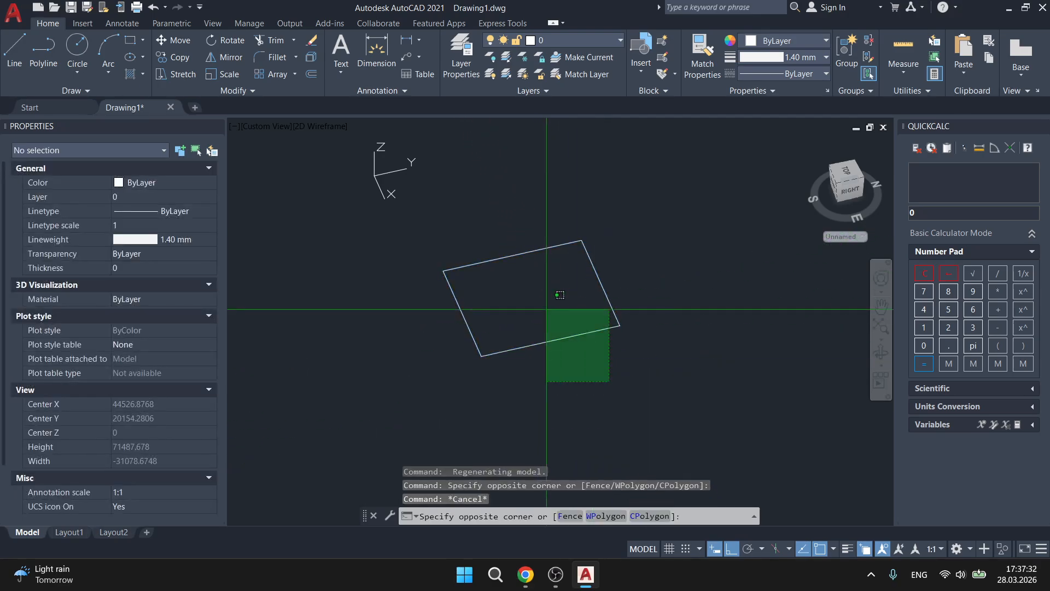
pyautogui.click(537, 297)
pyautogui.write('ext')
pyautogui.press('Return')
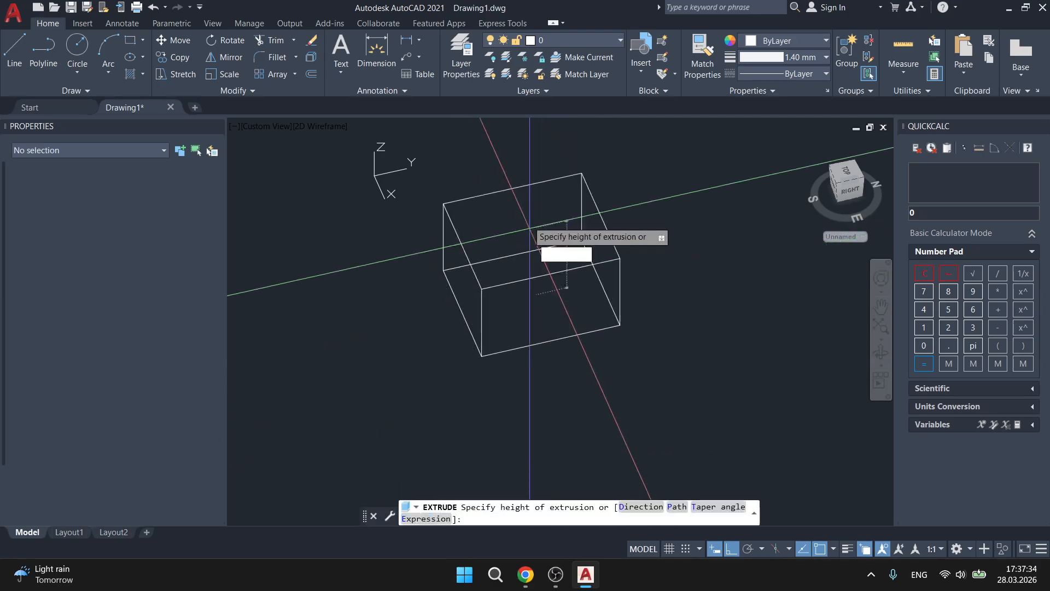
pyautogui.moveTo(529, 247); pyautogui.dragTo(425, 368, button='middle')
pyautogui.keyDown('shift'); pyautogui.moveTo(530, 352); pyautogui.dragTo(735, 319, button='middle'); pyautogui.keyUp('shift')
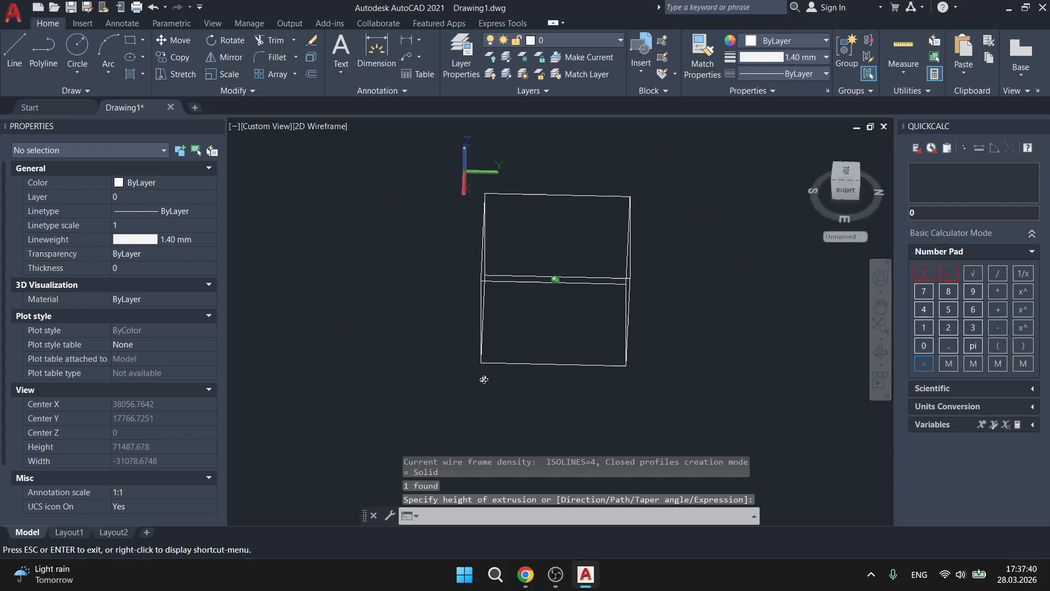
pyautogui.keyDown('shift'); pyautogui.moveTo(688, 385); pyautogui.dragTo(317, 452, button='middle'); pyautogui.keyUp('shift')
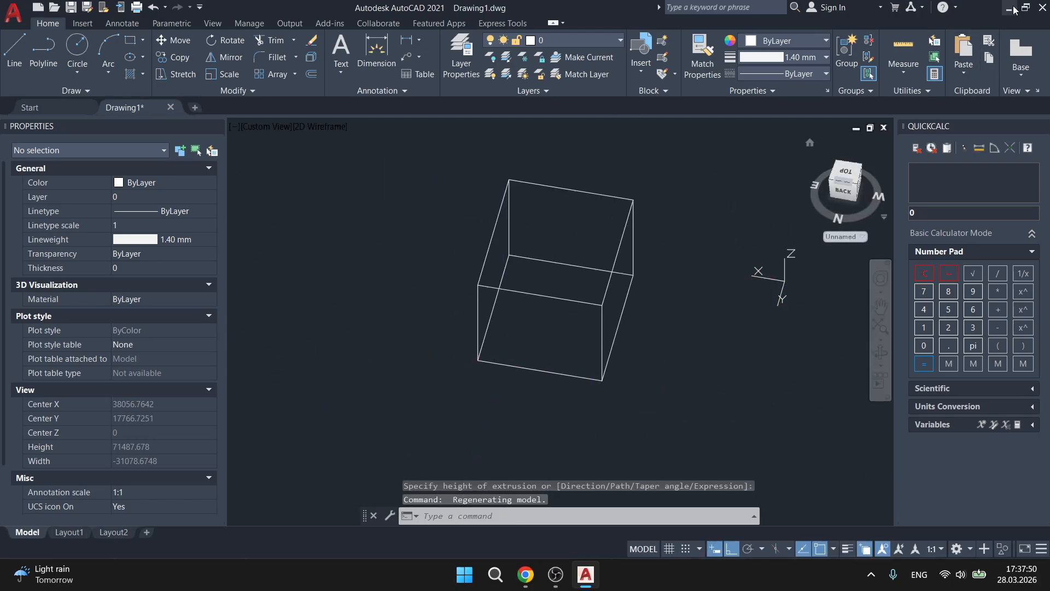
# Review the view and object isolation shortcuts in the desktop lesson notes and switch back to AutoCAD
pyautogui.click(1011, 8)
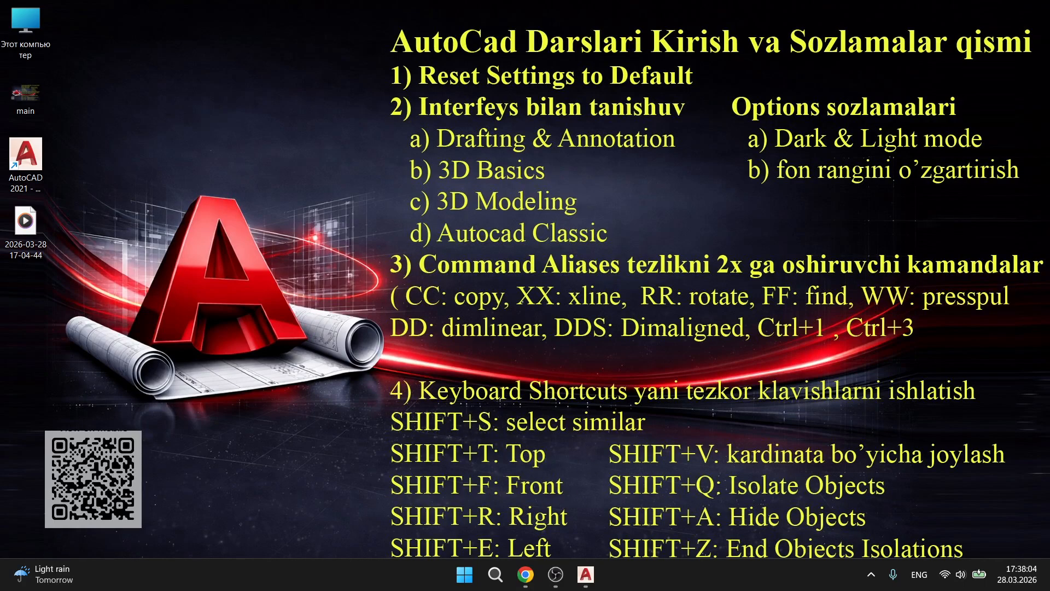
pyautogui.hotkey('alt', 'Tab')
pyautogui.hotkey('alt', 'Tab')
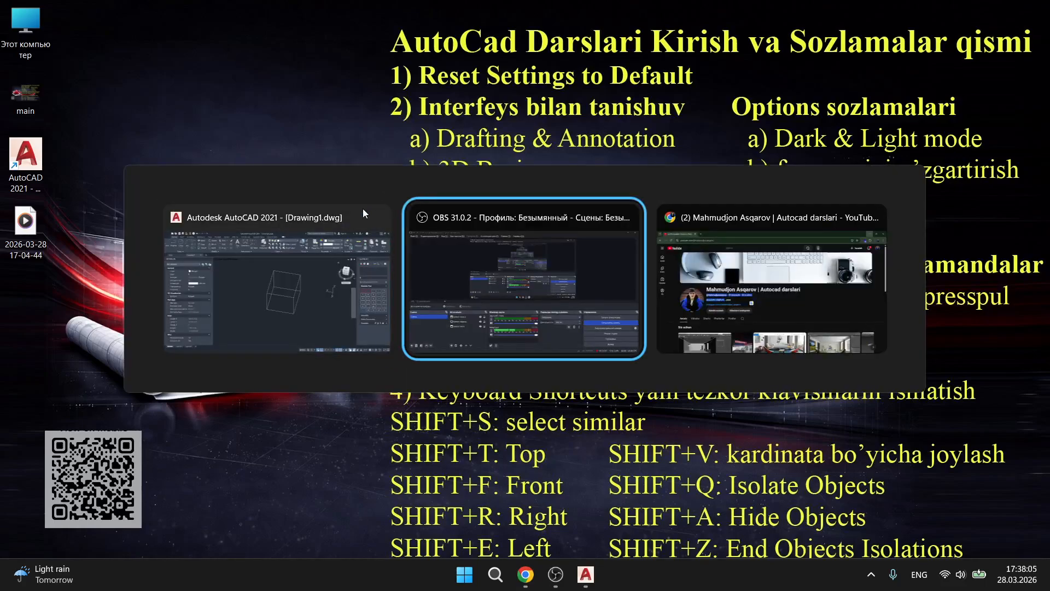
pyautogui.click(290, 280)
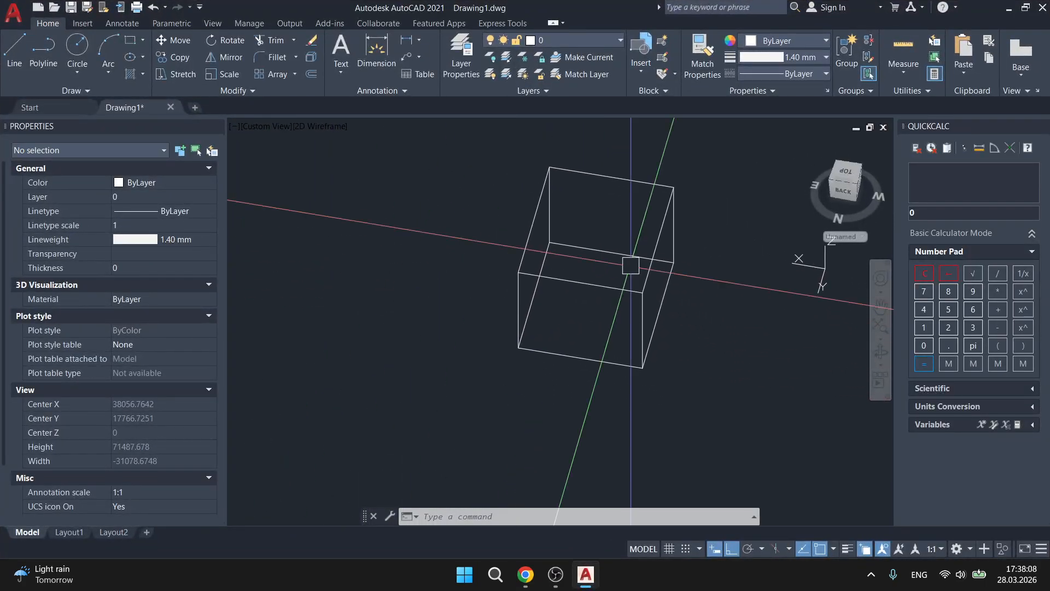
# Try the keyboard shortcuts for the top and front views on the box and cancel both entries
pyautogui.keyDown('shift'); pyautogui.moveTo(631, 266); pyautogui.dragTo(607, 305, button='middle'); pyautogui.keyUp('shift')
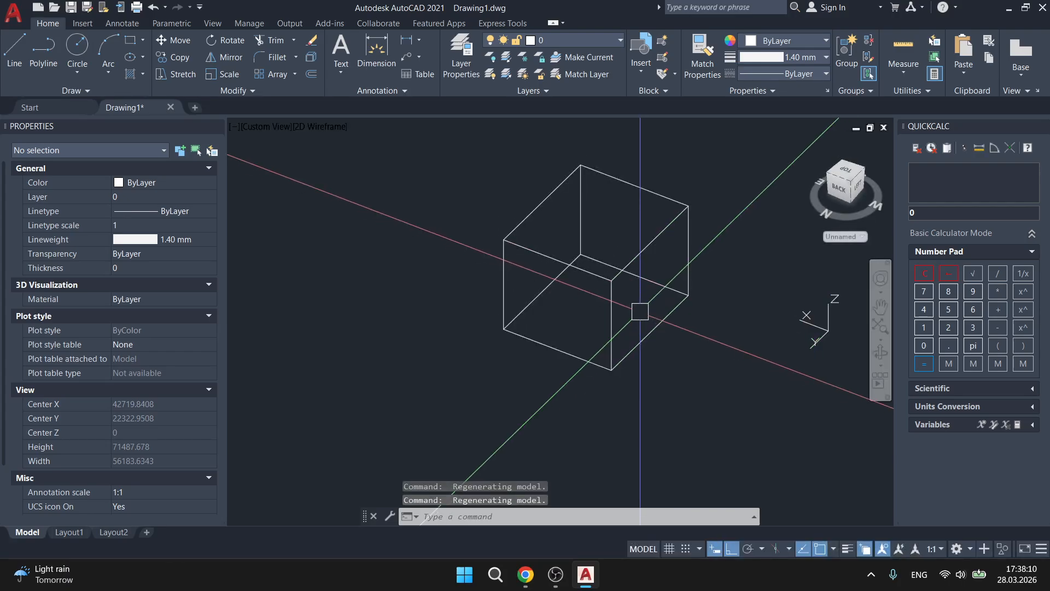
pyautogui.write('T')
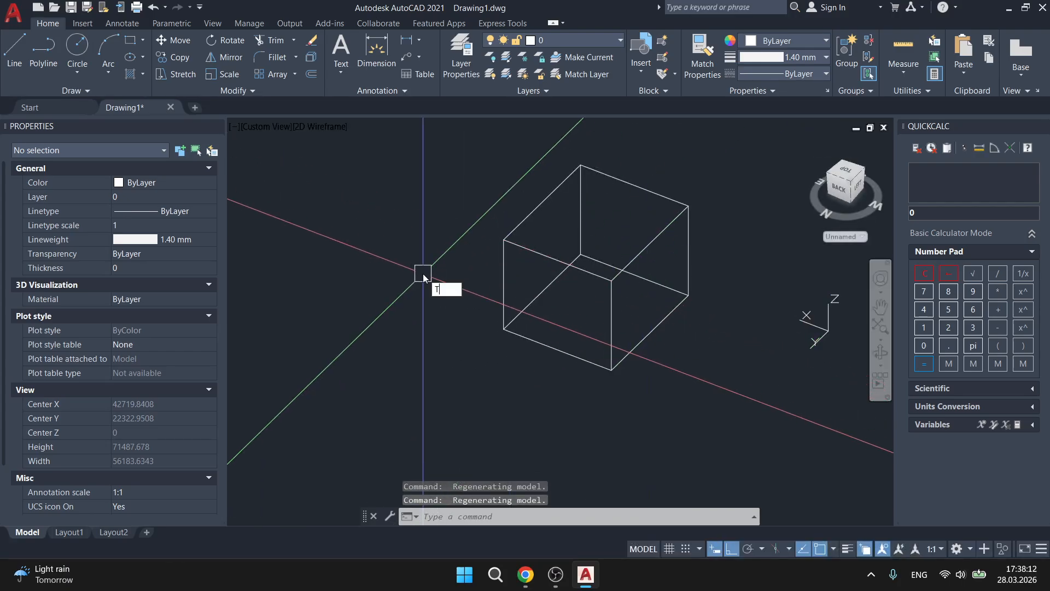
pyautogui.press('Escape')
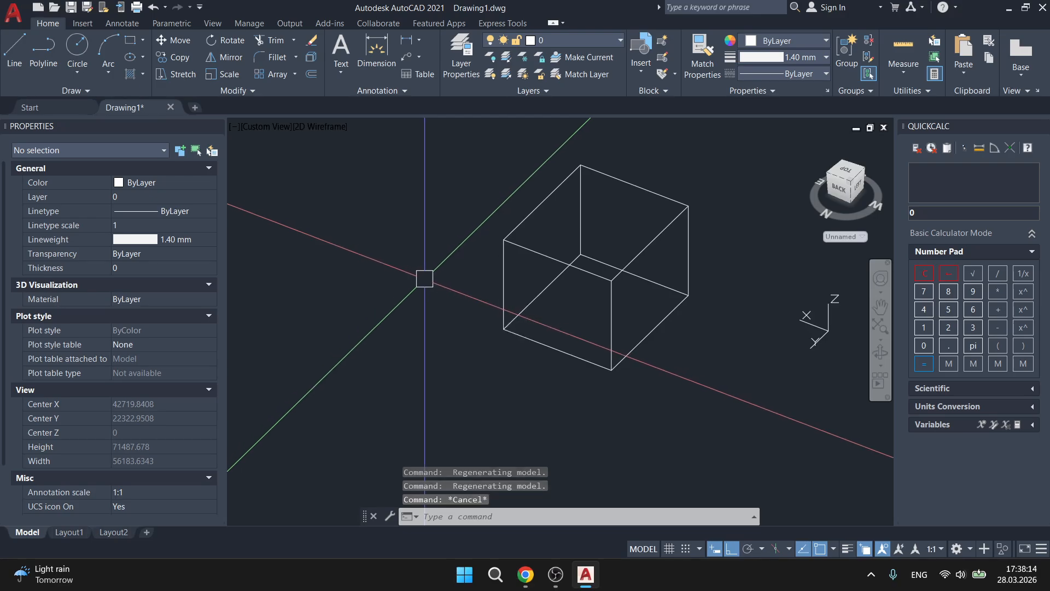
pyautogui.write('F')
pyautogui.press('Escape')
pyautogui.press('Escape')
pyautogui.moveTo(771, 302); pyautogui.dragTo(602, 308, button='middle')
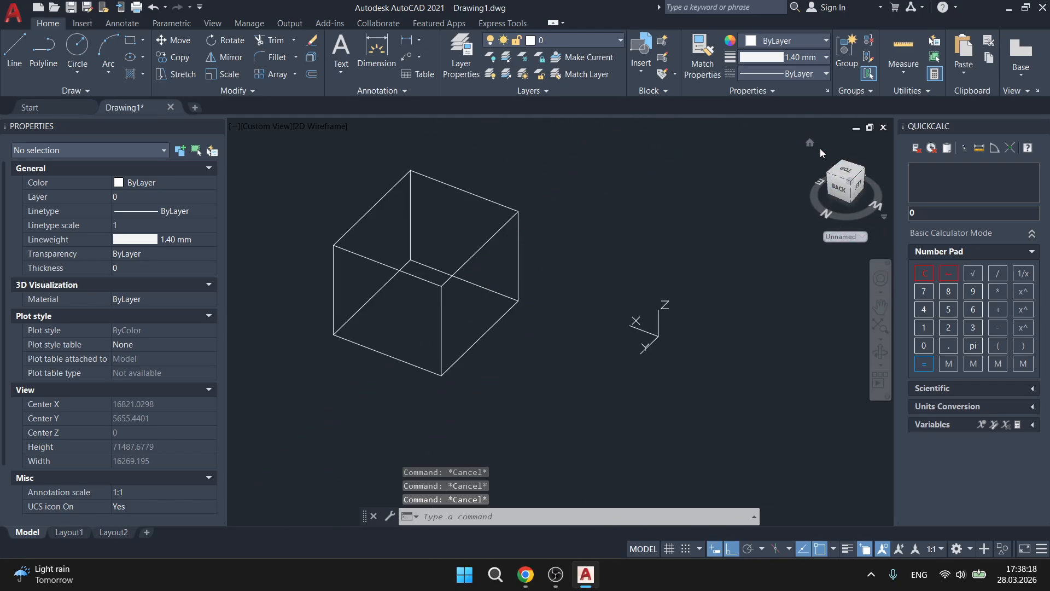
# Show the box in the home isometric view, change to the Top view and return to the home view
pyautogui.click(815, 142)
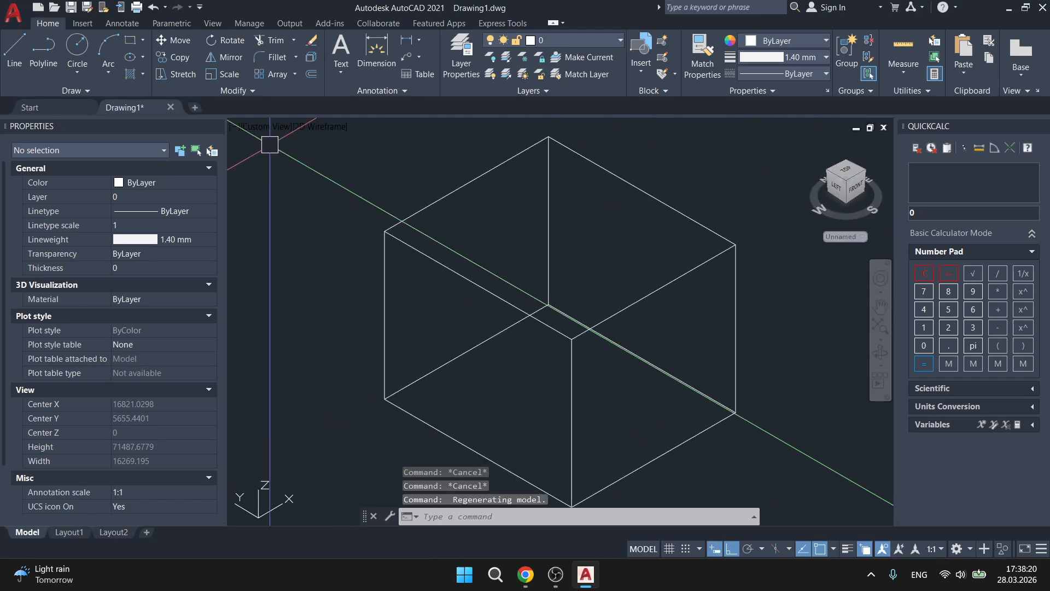
pyautogui.click(260, 129)
pyautogui.click(290, 164)
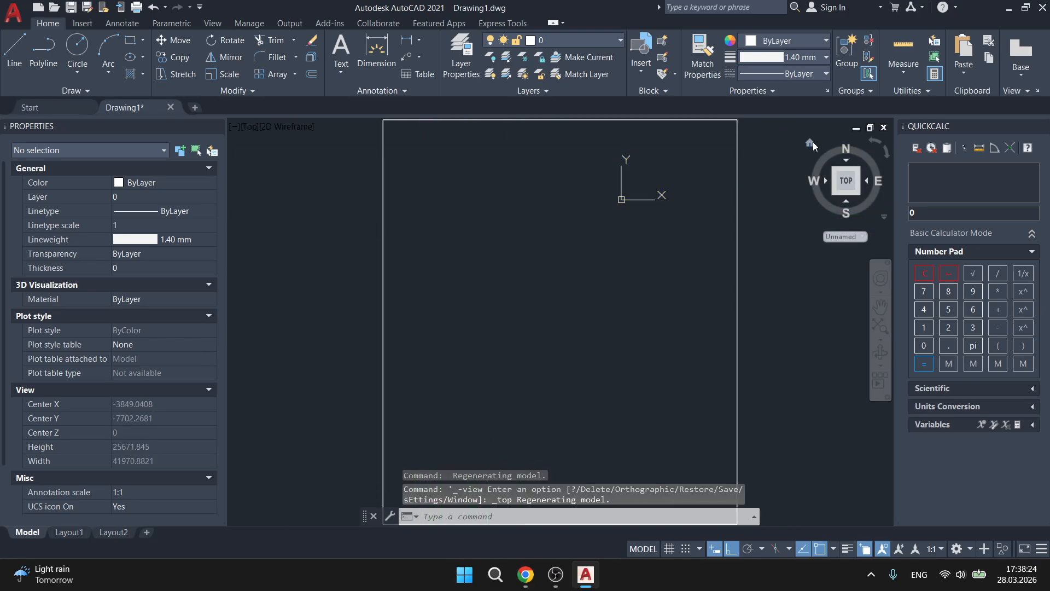
pyautogui.click(813, 143)
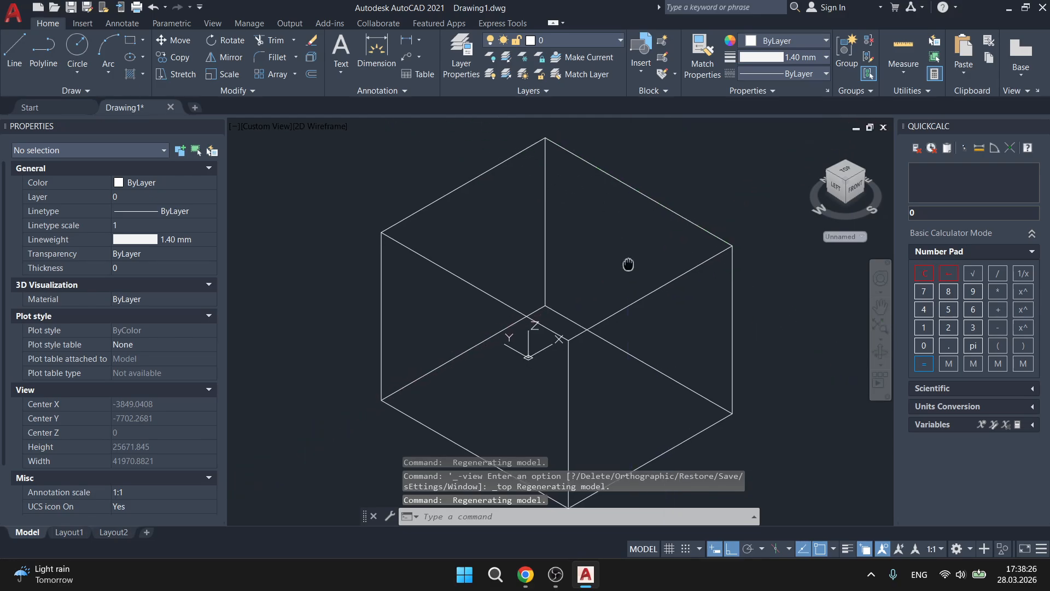
# Display the box in the Conceptual visual style
pyautogui.click(306, 127)
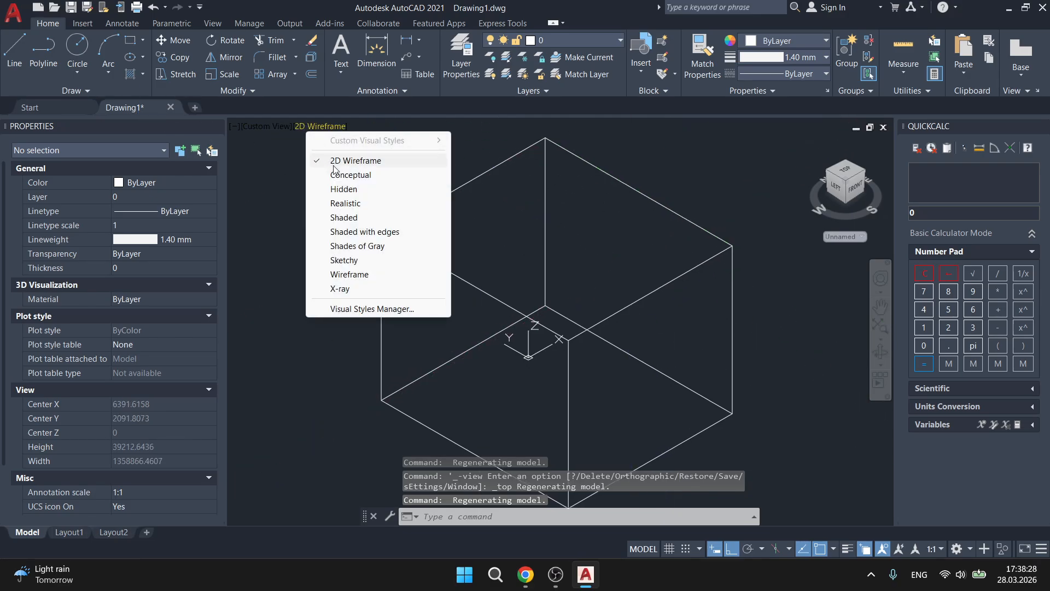
pyautogui.click(337, 174)
pyautogui.moveTo(638, 352); pyautogui.dragTo(614, 319, button='middle')
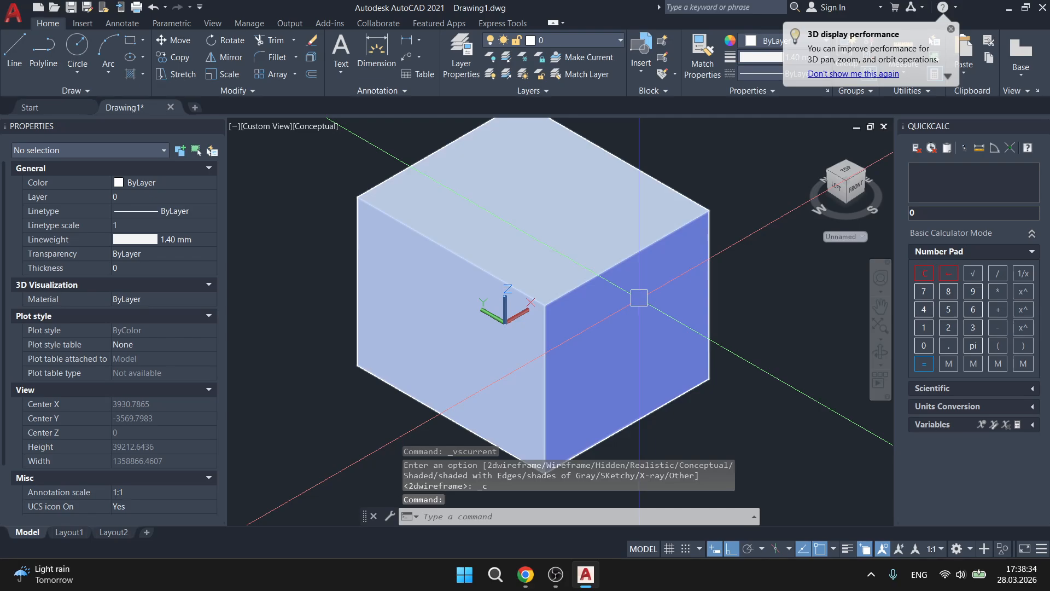
# Switch the box to the Front view and from there to the Right view
pyautogui.click(259, 127)
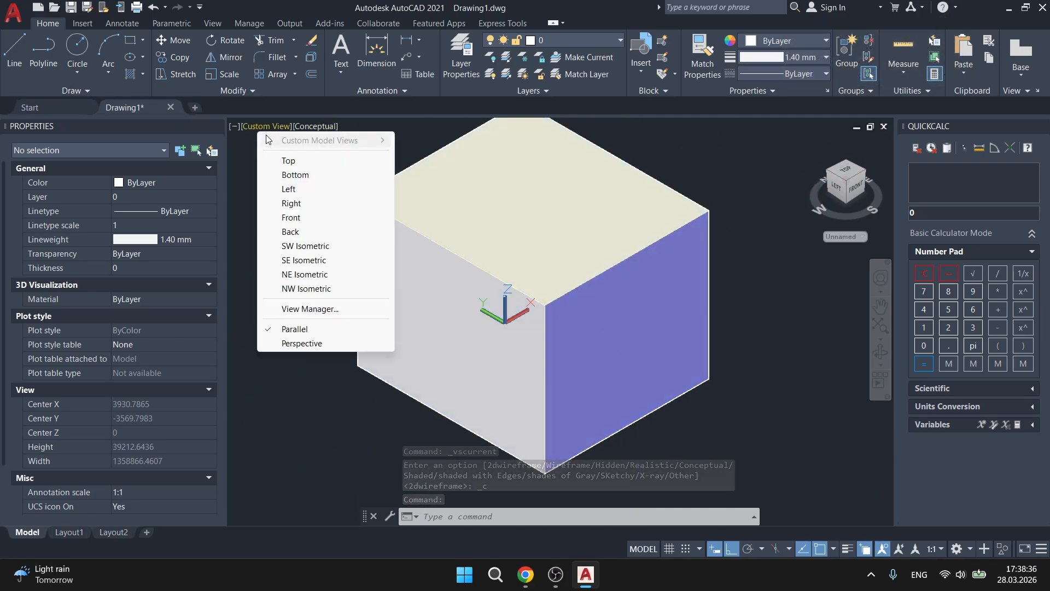
pyautogui.click(292, 217)
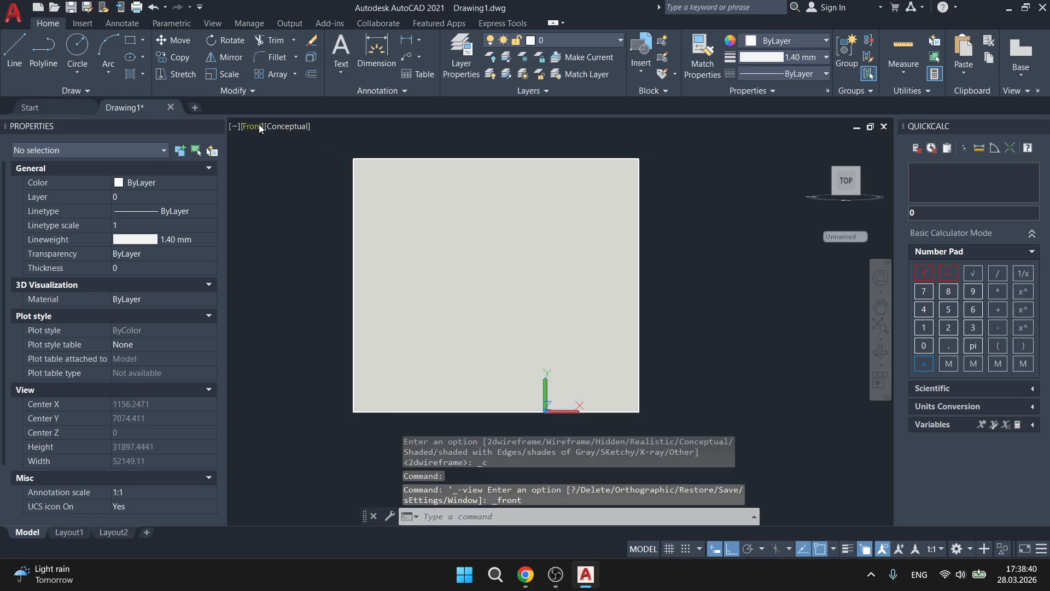
pyautogui.click(255, 128)
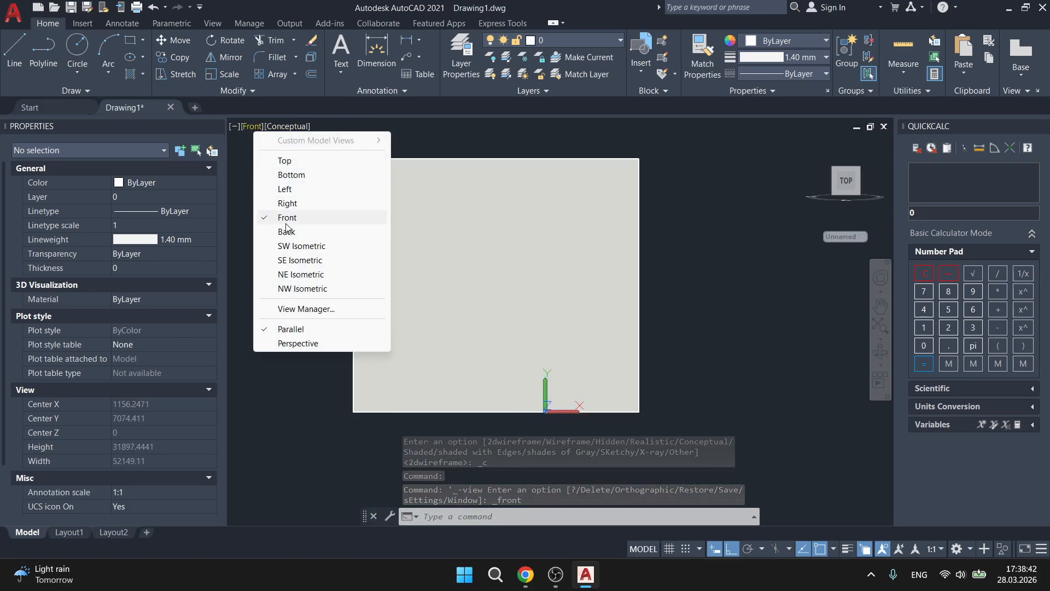
pyautogui.click(288, 204)
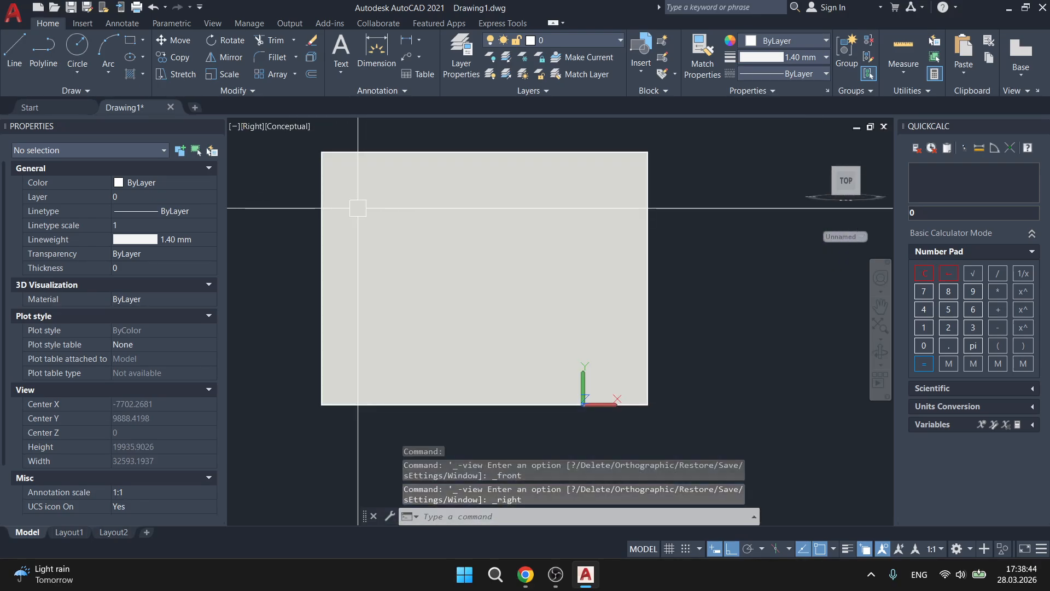
pyautogui.moveTo(356, 204); pyautogui.dragTo(425, 280, button='middle')
pyautogui.press('Escape')
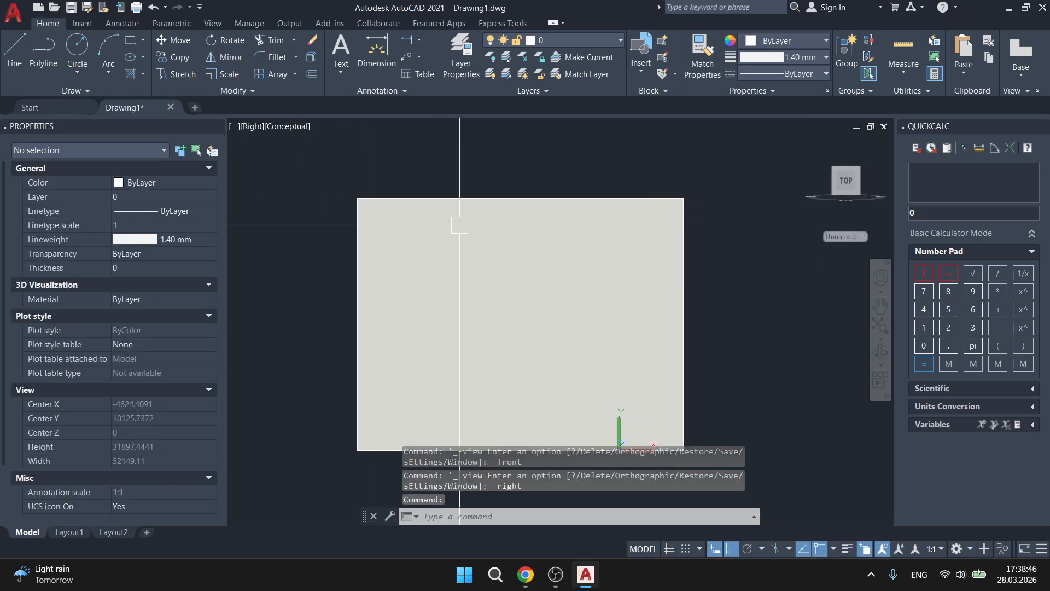
# Slice the box with Ortho off along a diagonal plane from above its upper edge to beyond its left edge, keeping both sides
pyautogui.click(14, 50)
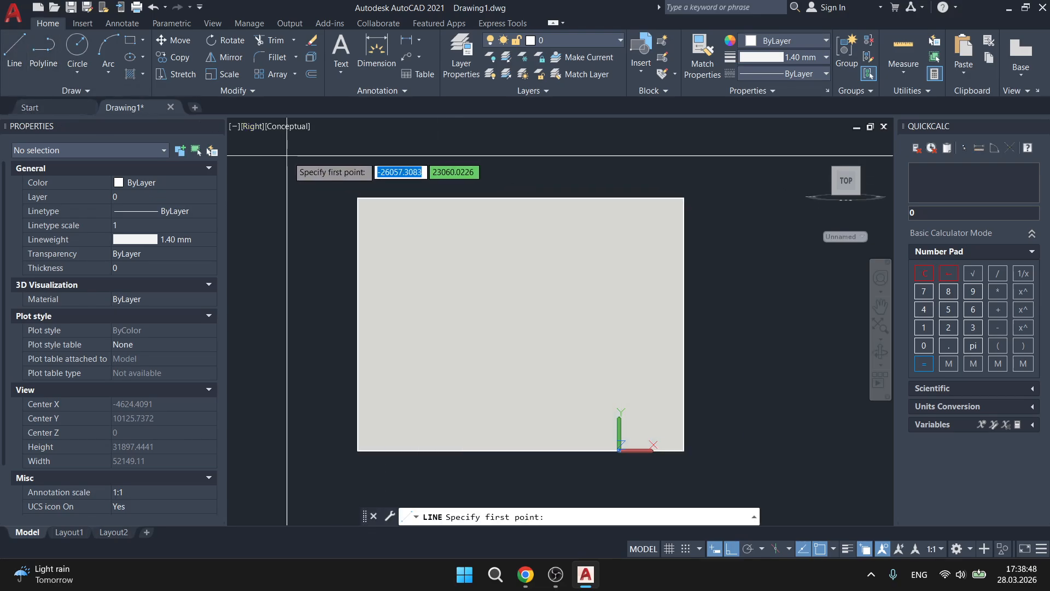
pyautogui.press('Escape')
pyautogui.write('sl')
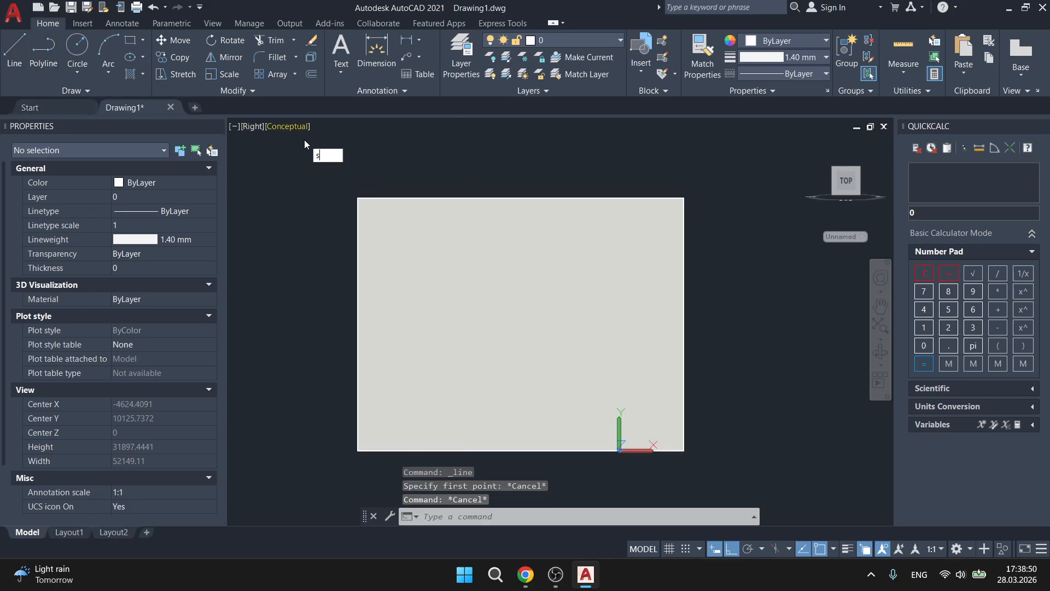
pyautogui.press('Return')
pyautogui.click(366, 181)
pyautogui.click(366, 237)
pyautogui.press('Return')
pyautogui.click(485, 167)
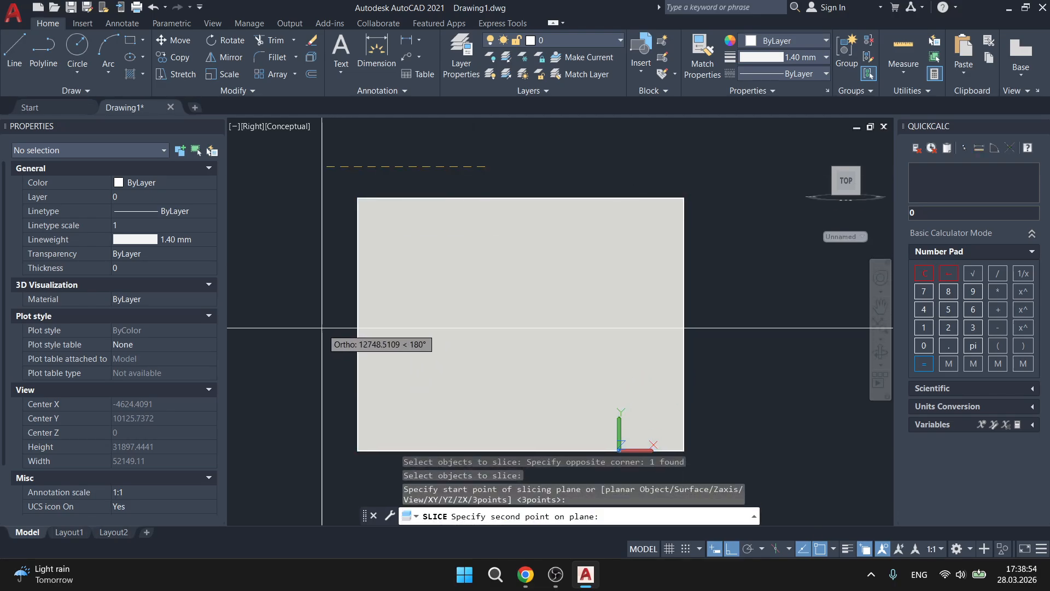
pyautogui.press('F9')
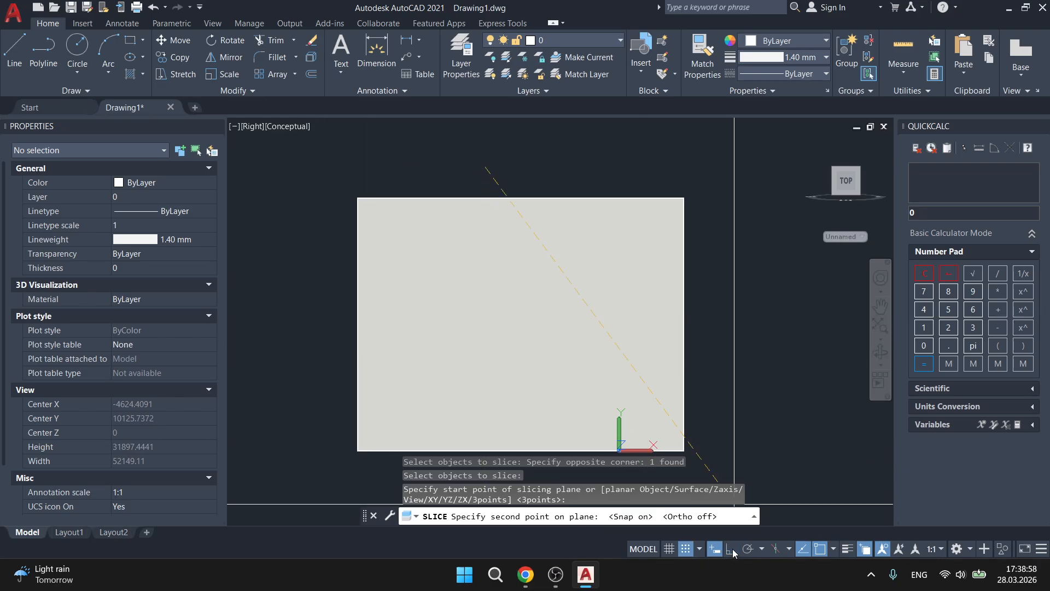
pyautogui.click(310, 361)
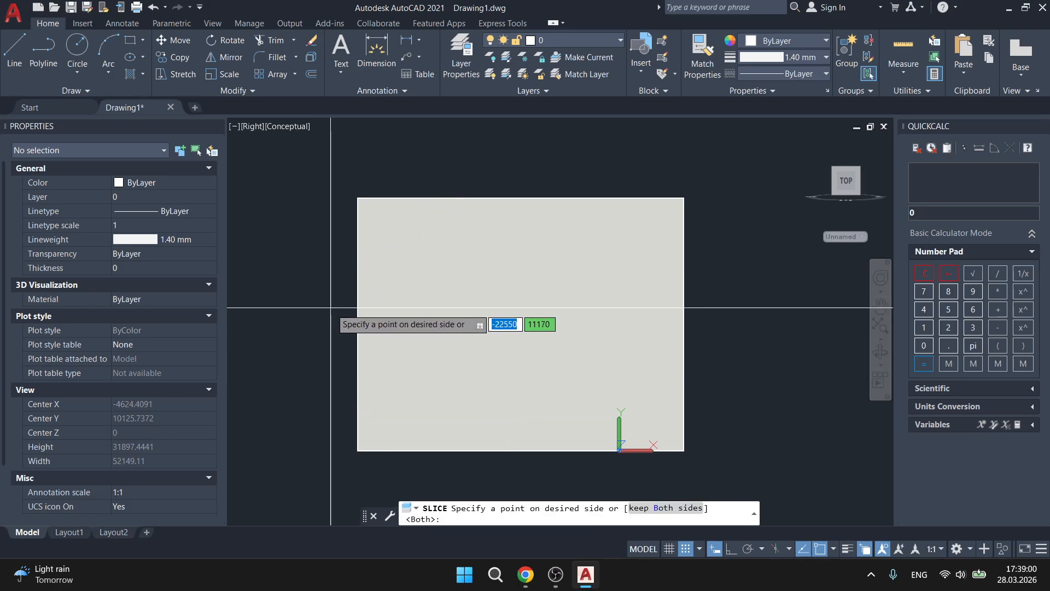
pyautogui.press('space')
pyautogui.press('Escape')
# Erase the cut-off upper-left corner piece and inspect the sliced solid in 3D
pyautogui.click(382, 244)
pyautogui.write('e')
pyautogui.press('space')
pyautogui.moveTo(378, 252)
pyautogui.keyDown('shift'); pyautogui.mouseDown(button='middle')
pyautogui.moveTo(414, 293)
pyautogui.moveTo(542, 305)
pyautogui.moveTo(471, 284)
pyautogui.moveTo(566, 319)
pyautogui.moveTo(743, 262)
pyautogui.moveTo(660, 285)
pyautogui.mouseUp(button='middle'); pyautogui.keyUp('shift')
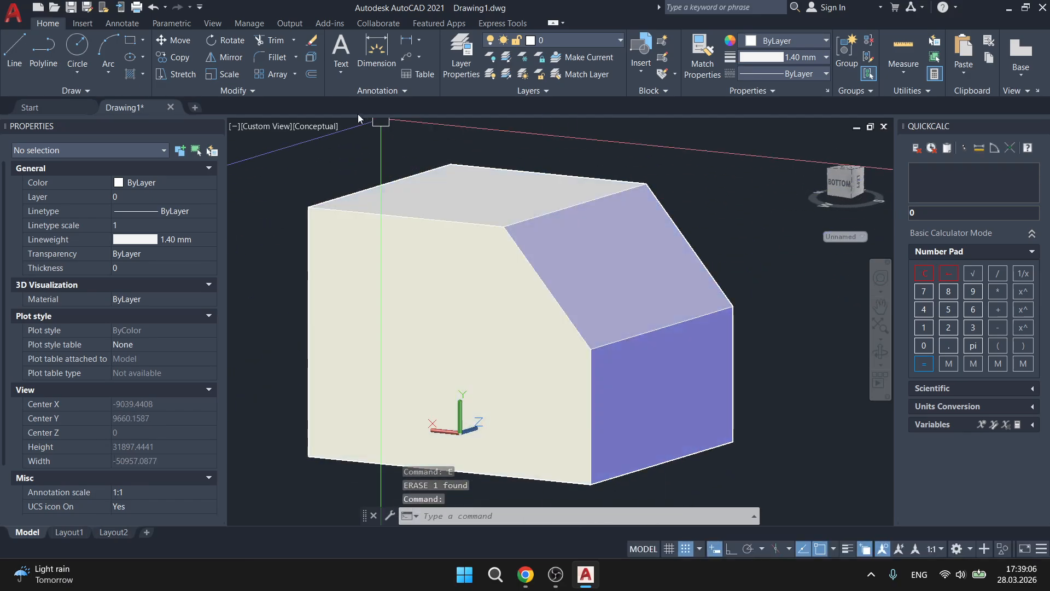
# Show the sliced solid in the Left view and the Front view, inspecting it in 3D after each one
pyautogui.click(271, 126)
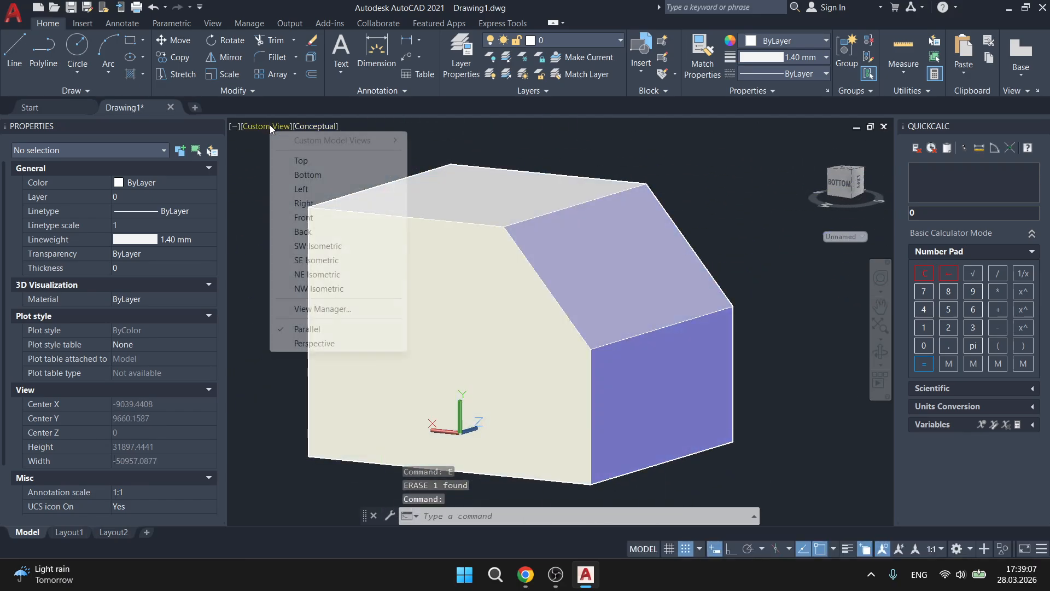
pyautogui.click(300, 186)
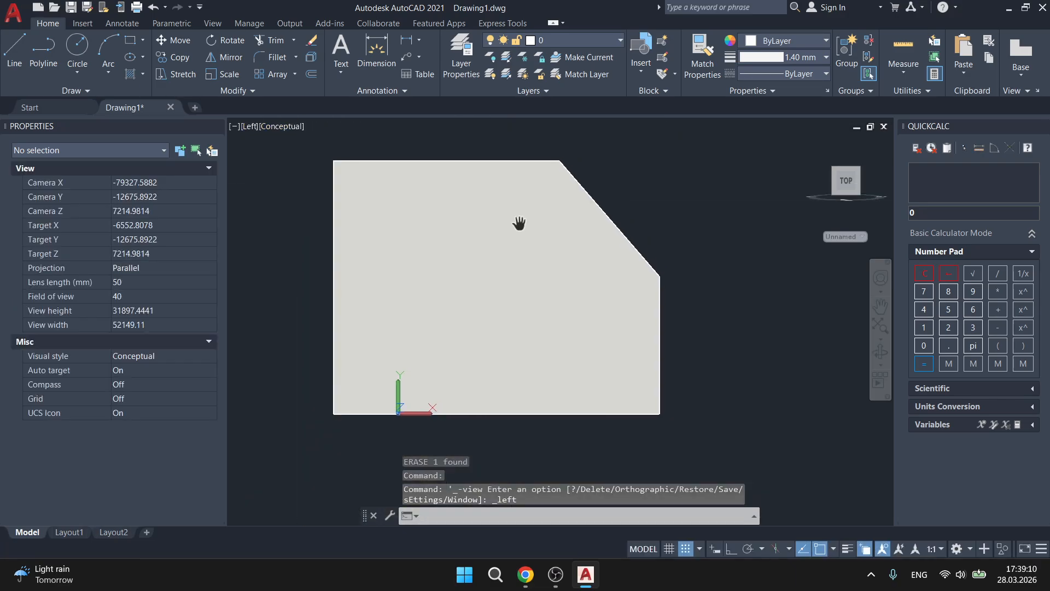
pyautogui.keyDown('shift'); pyautogui.moveTo(615, 234); pyautogui.dragTo(729, 283, button='middle'); pyautogui.keyUp('shift')
pyautogui.scroll(-2, 601, 304)
pyautogui.keyDown('shift'); pyautogui.moveTo(588, 273); pyautogui.dragTo(559, 245, button='middle'); pyautogui.keyUp('shift')
pyautogui.click(268, 127)
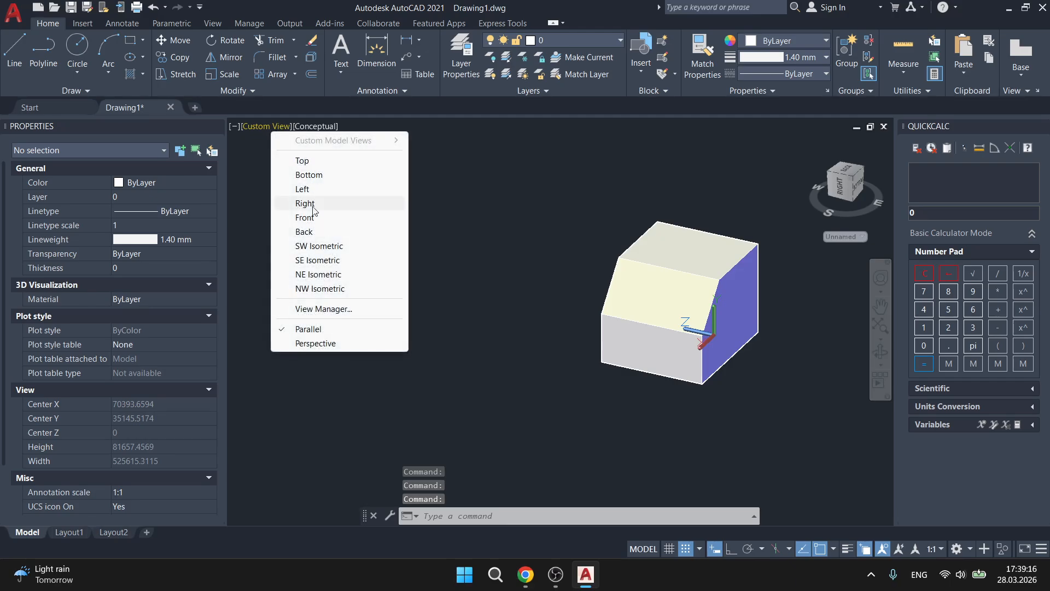
pyautogui.click(305, 218)
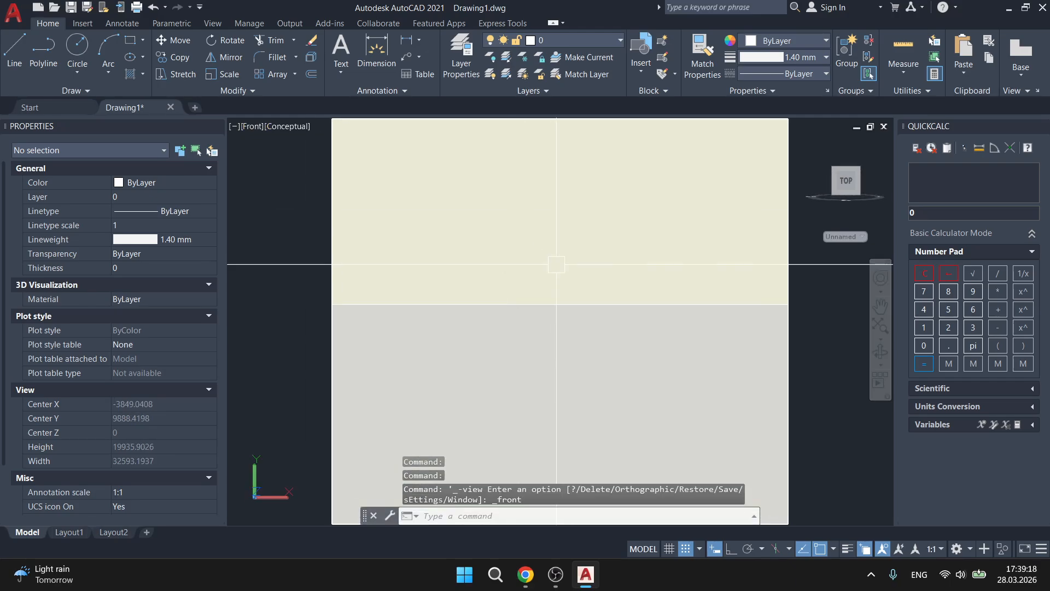
pyautogui.keyDown('shift'); pyautogui.moveTo(509, 298); pyautogui.dragTo(455, 359, button='middle'); pyautogui.keyUp('shift')
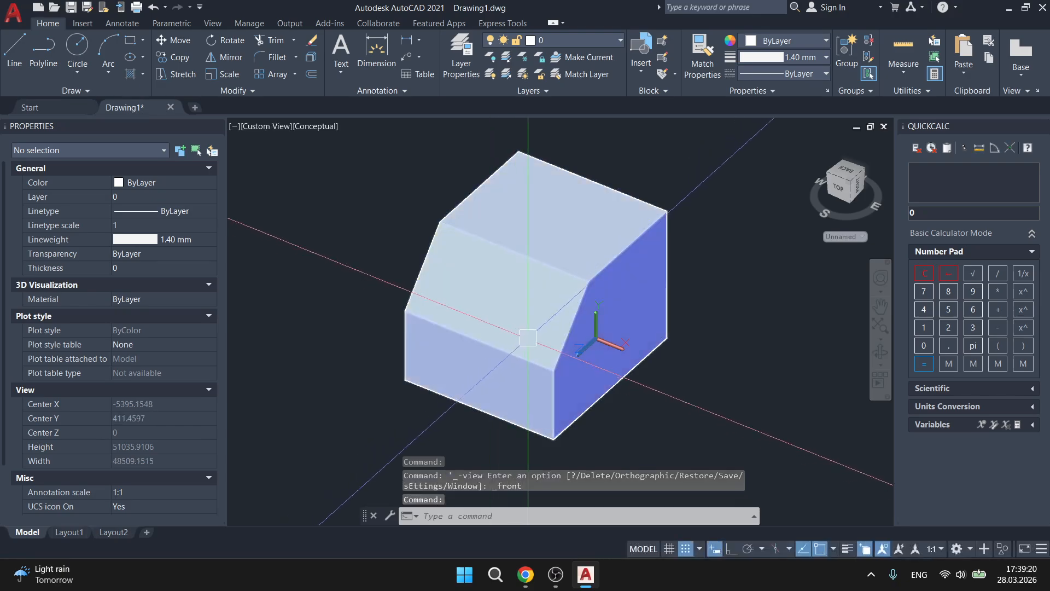
pyautogui.moveTo(532, 341); pyautogui.dragTo(600, 289, button='middle')
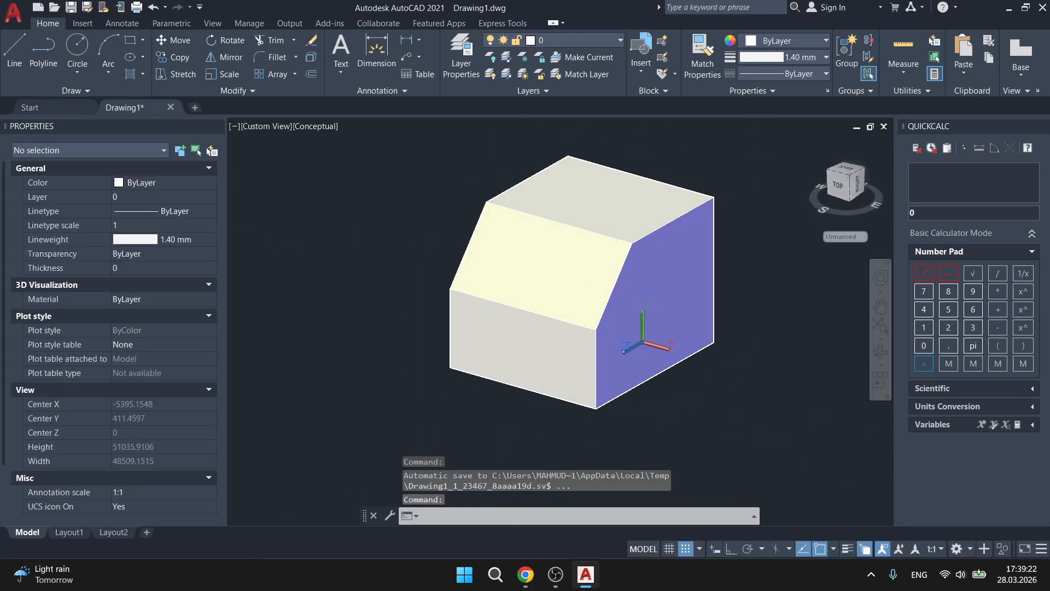
# Cycle the sliced solid through the Front, Left, Front and Right preset views
pyautogui.click(266, 129)
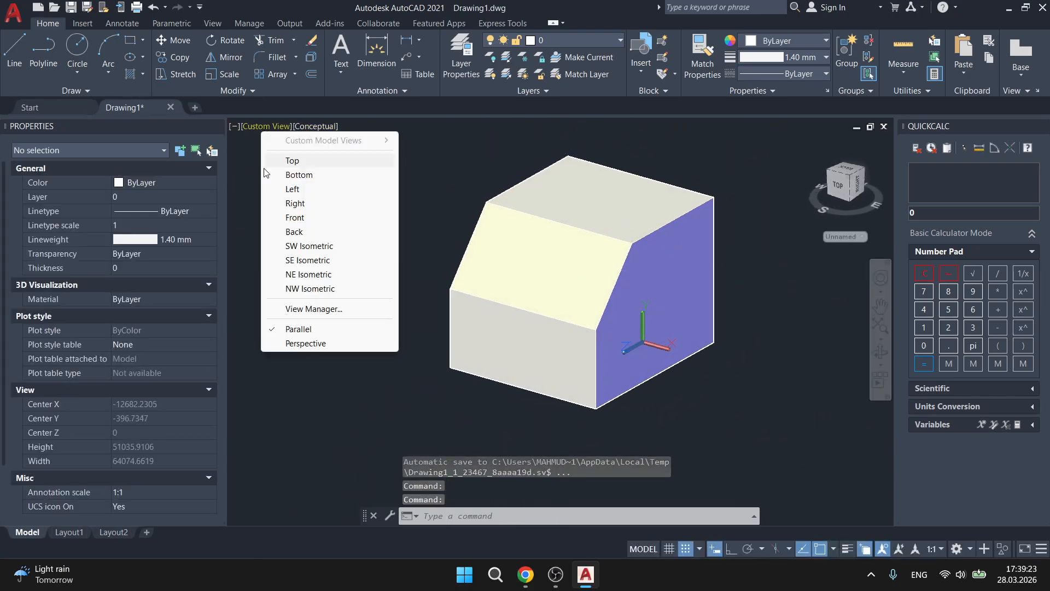
pyautogui.click(294, 218)
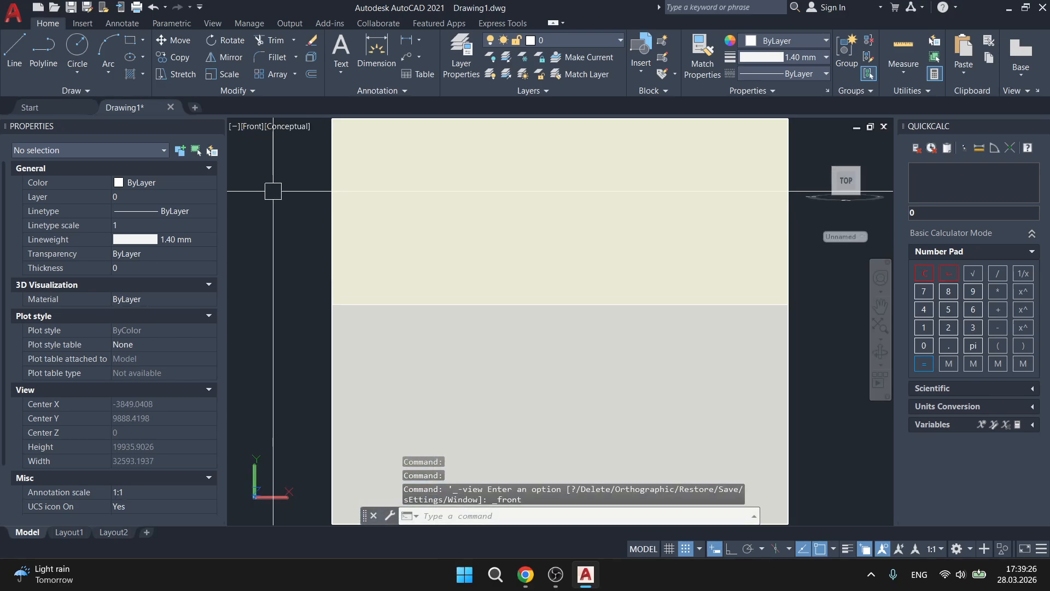
pyautogui.click(251, 130)
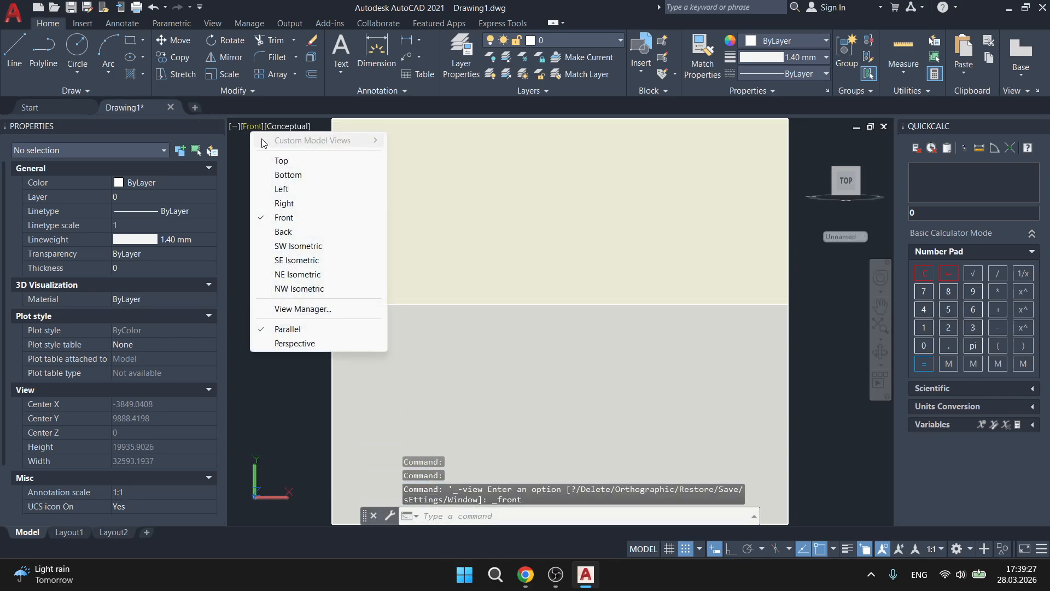
pyautogui.click(281, 190)
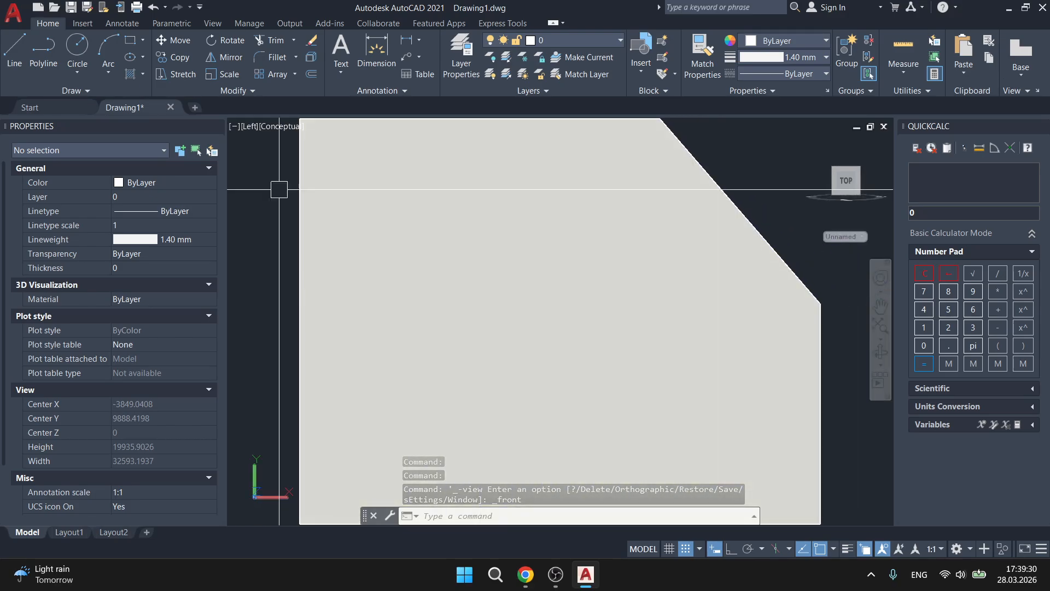
pyautogui.click(252, 128)
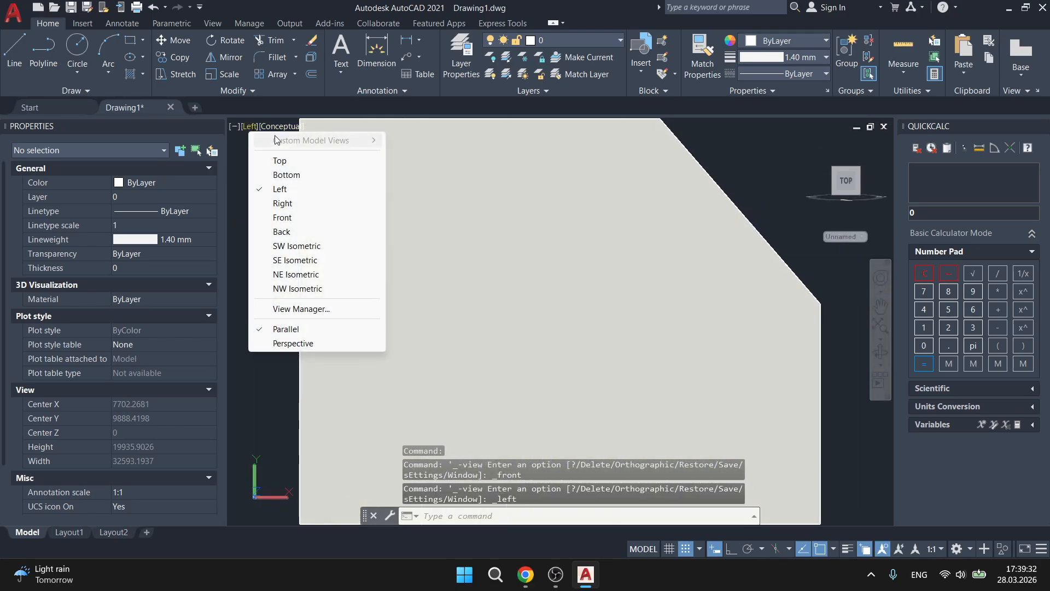
pyautogui.click(282, 217)
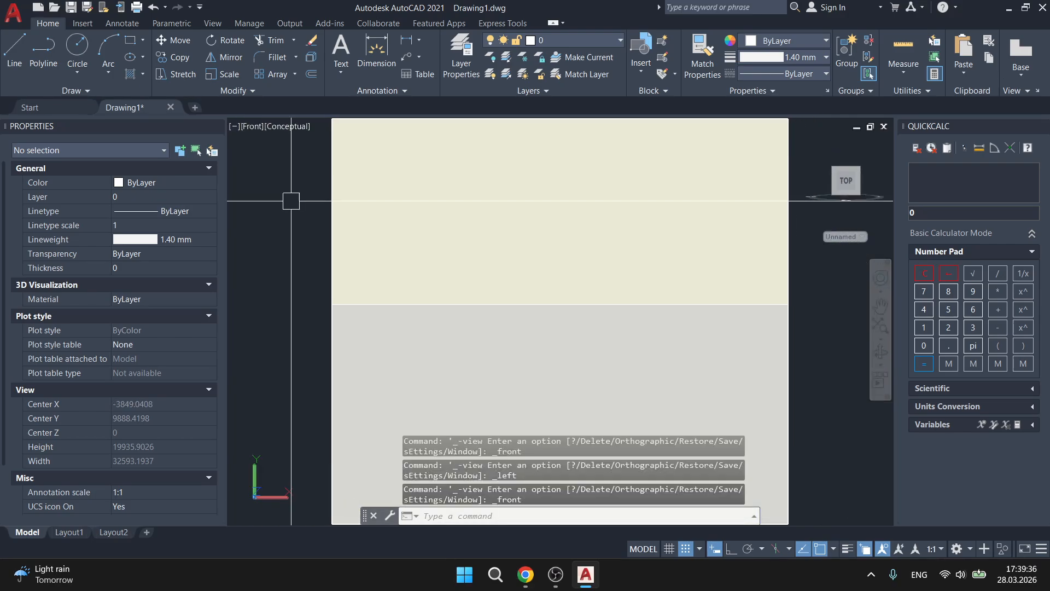
pyautogui.click(252, 125)
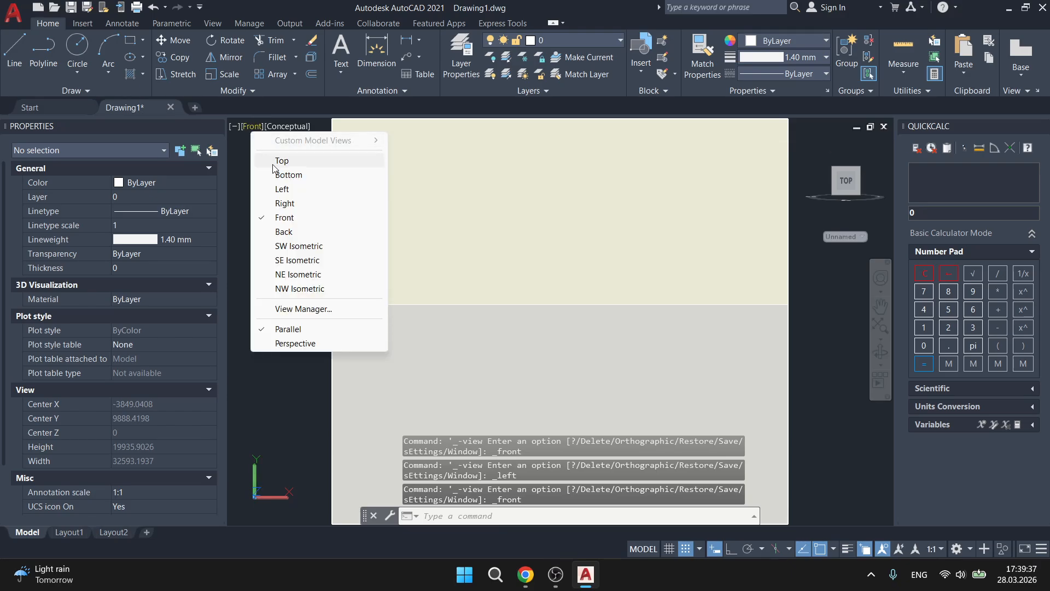
pyautogui.click(282, 203)
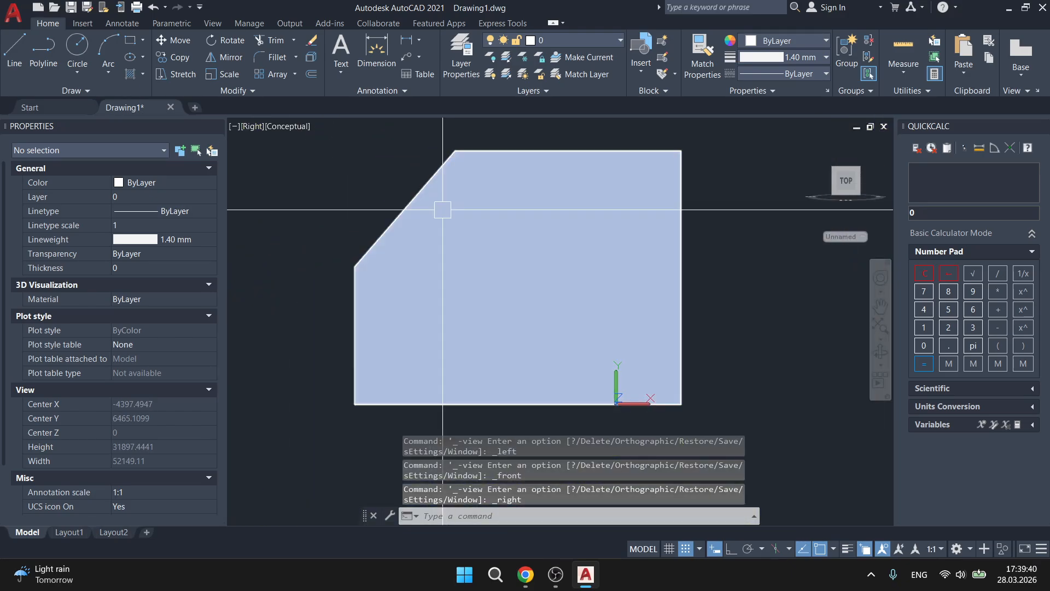
# Show the sliced solid in the Top view, return to the Right view and bring up the preset view choices again
pyautogui.click(252, 127)
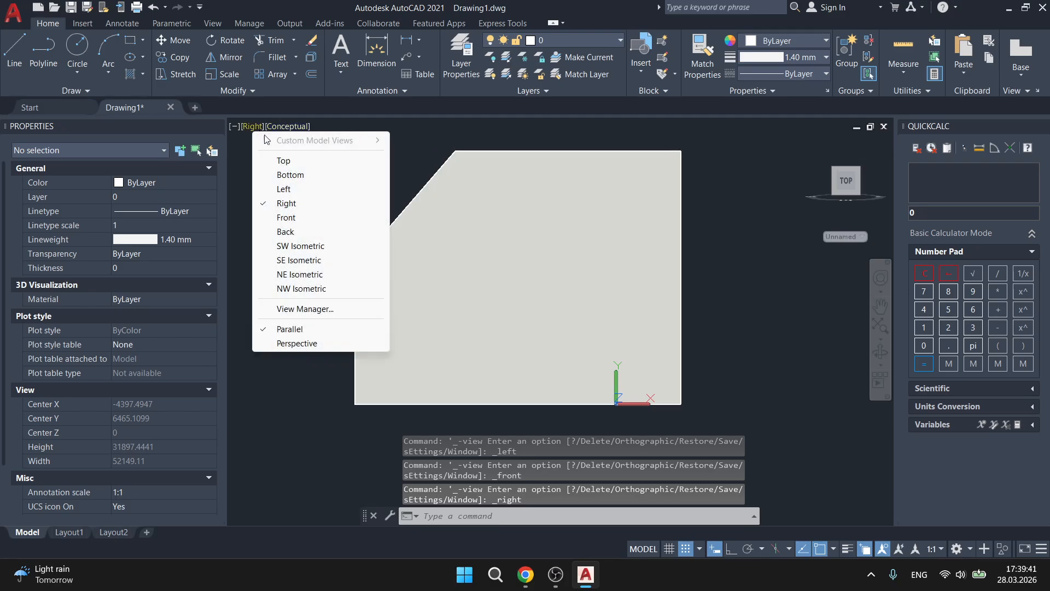
pyautogui.click(282, 161)
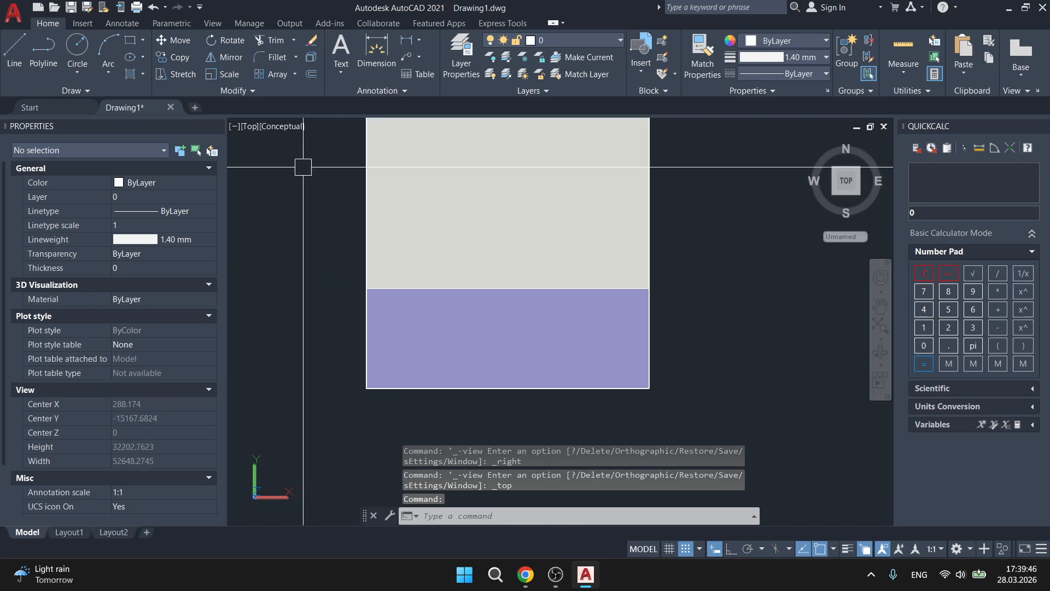
pyautogui.click(248, 128)
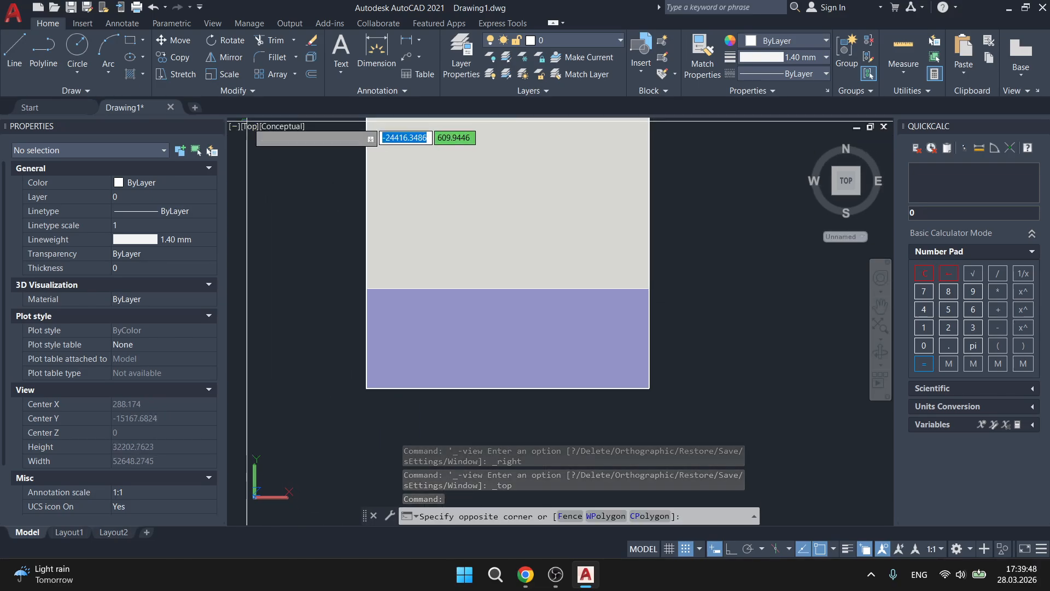
pyautogui.click(249, 129)
pyautogui.click(249, 130)
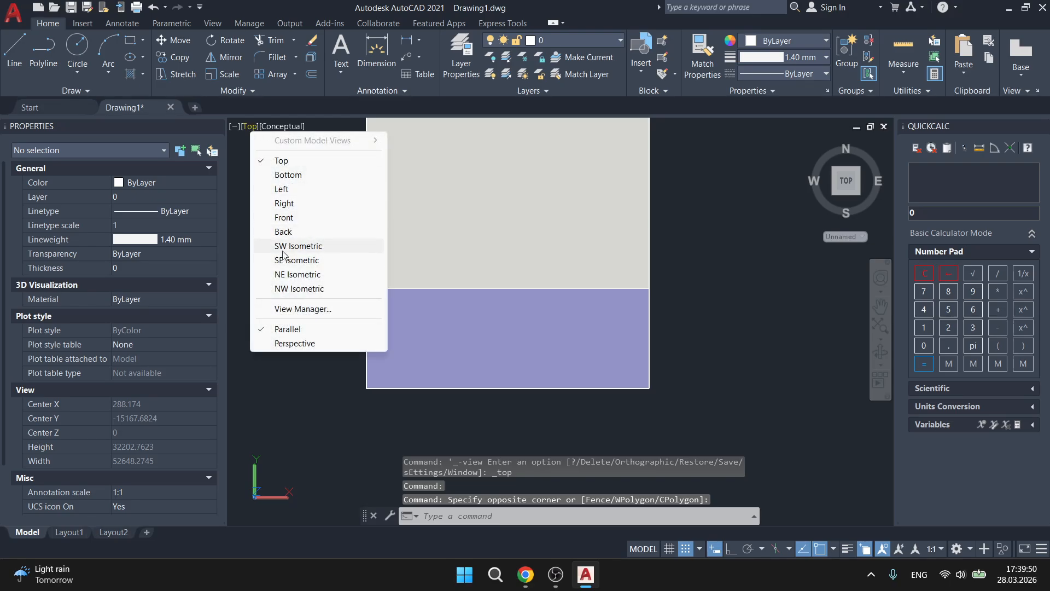
pyautogui.press('Escape')
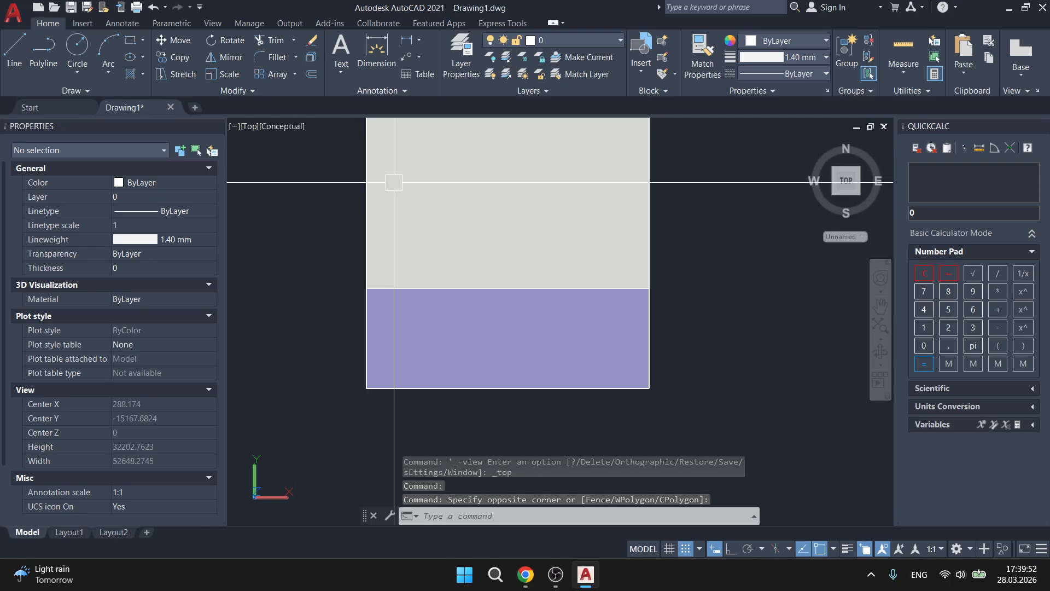
pyautogui.click(250, 130)
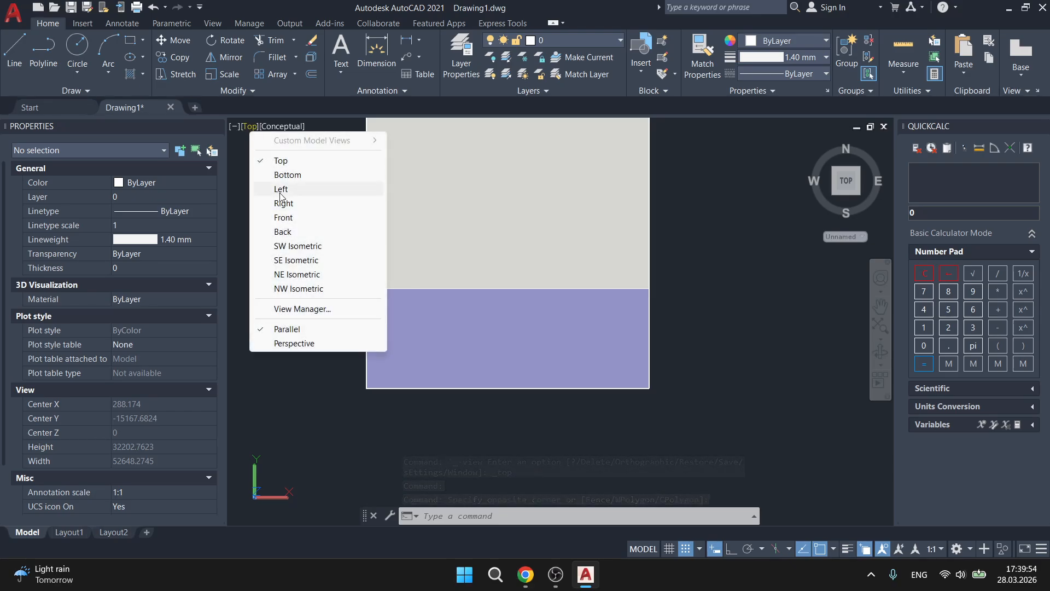
pyautogui.click(282, 202)
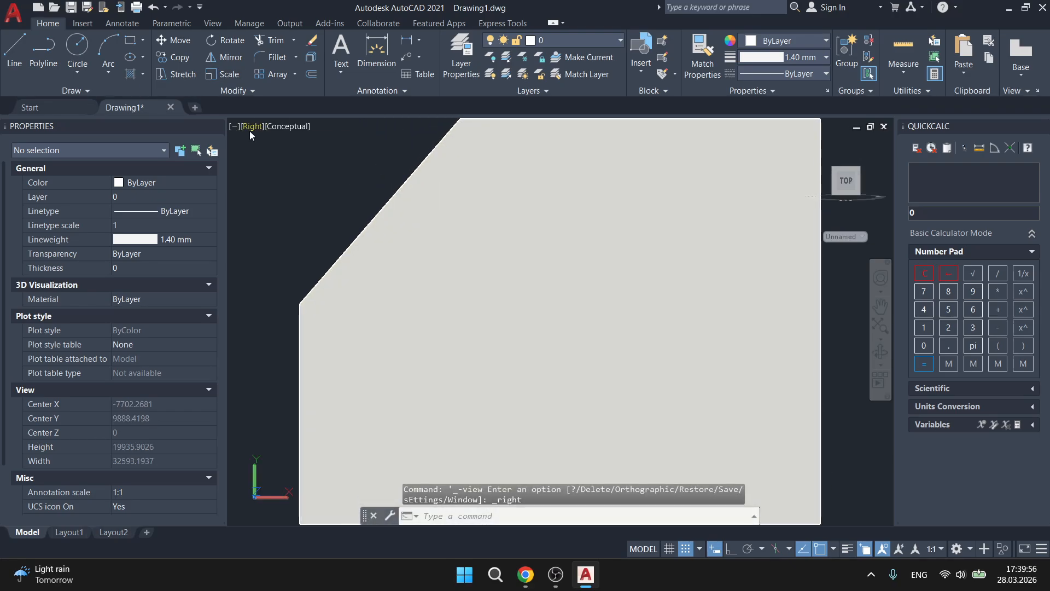
pyautogui.click(253, 130)
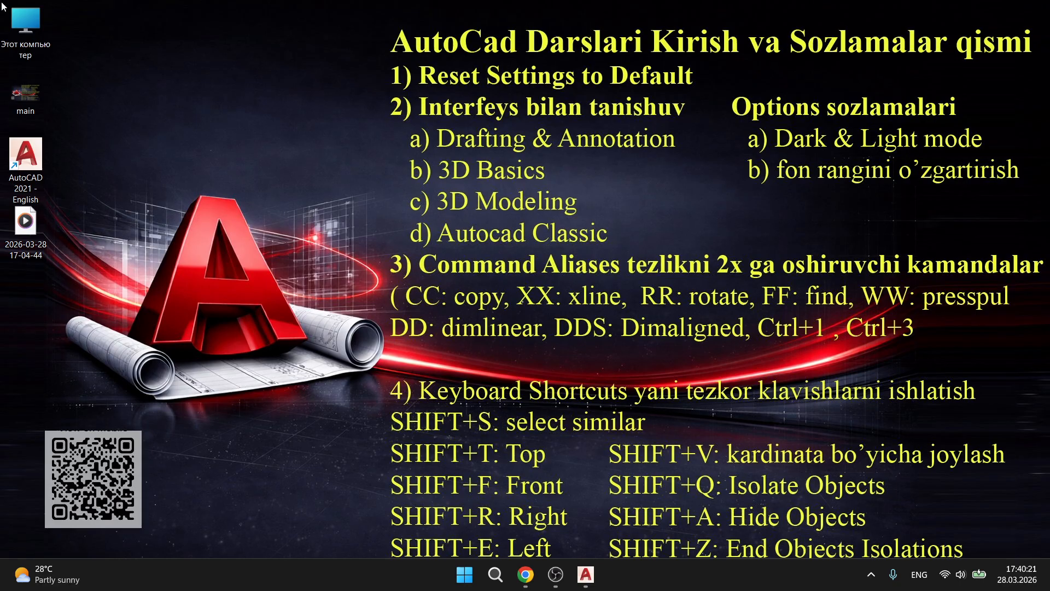
# Switch to AutoCAD, open the Customize User Interface editor full size and expand the Shortcut Keys under Keyboard Shortcuts
pyautogui.click(588, 584)
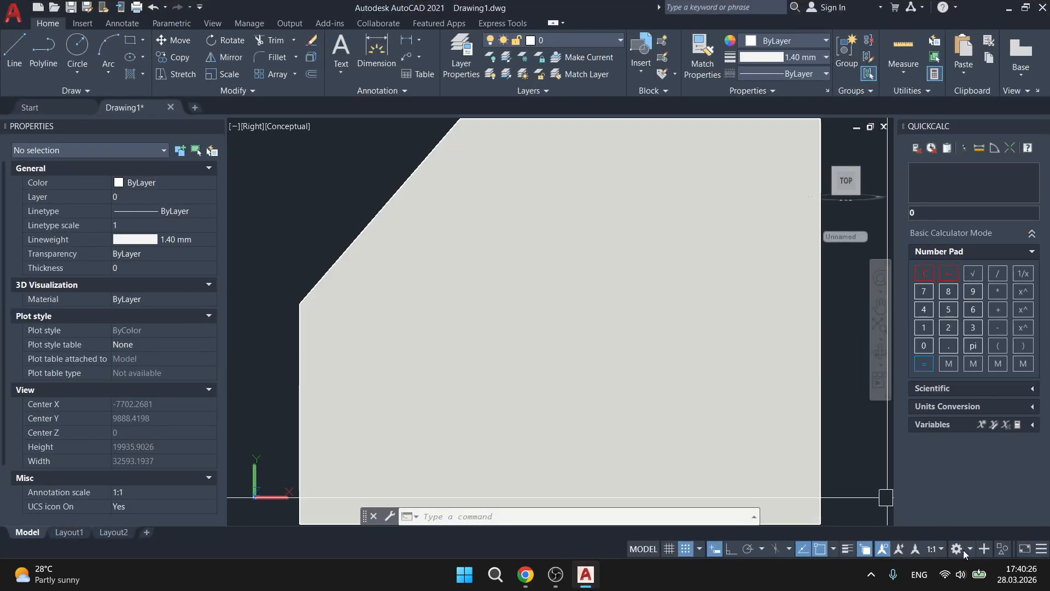
pyautogui.click(960, 551)
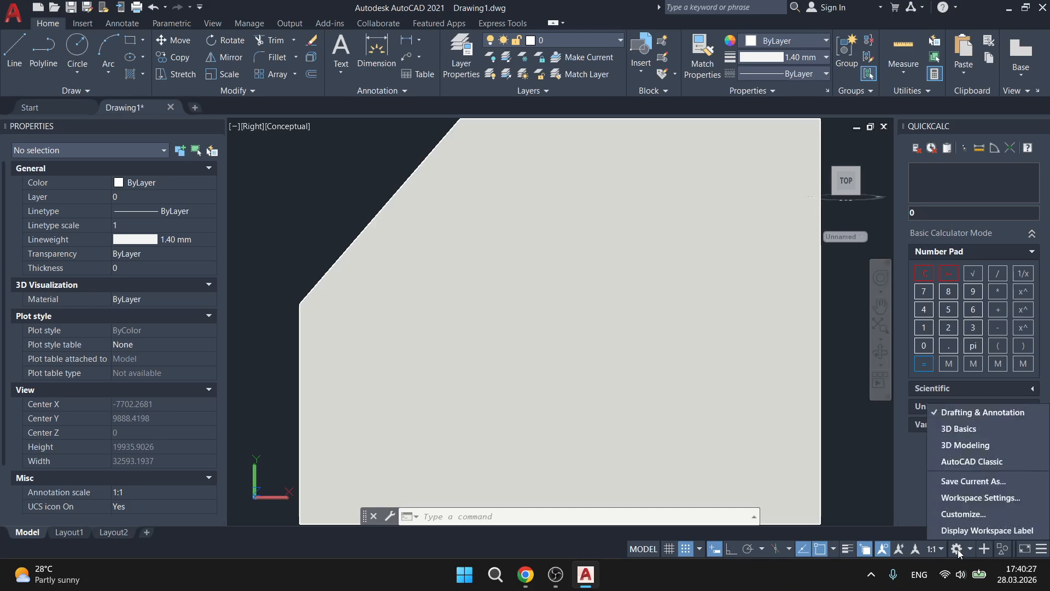
pyautogui.click(952, 515)
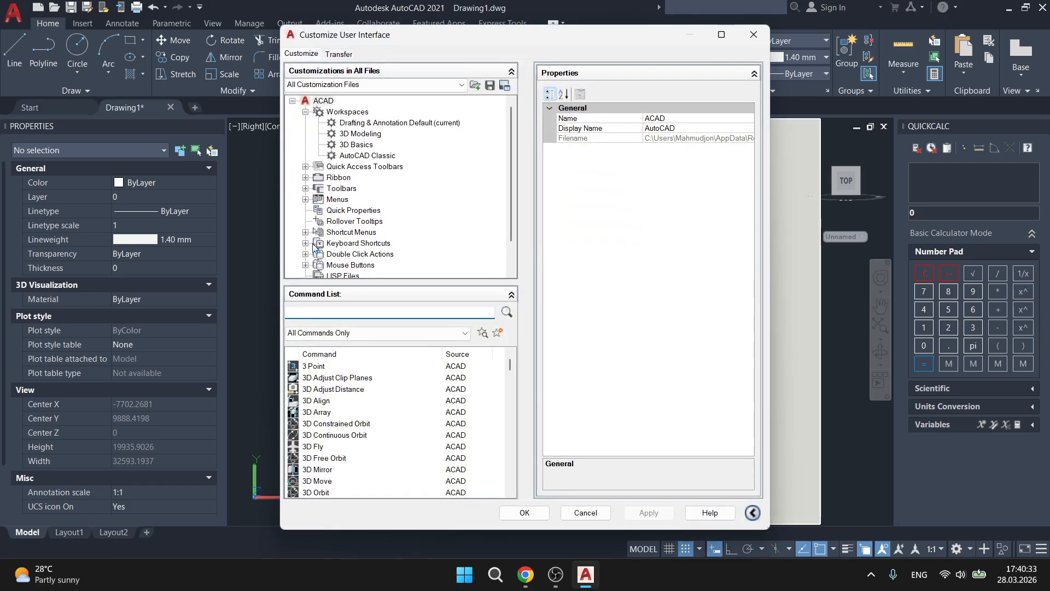
pyautogui.click(346, 244)
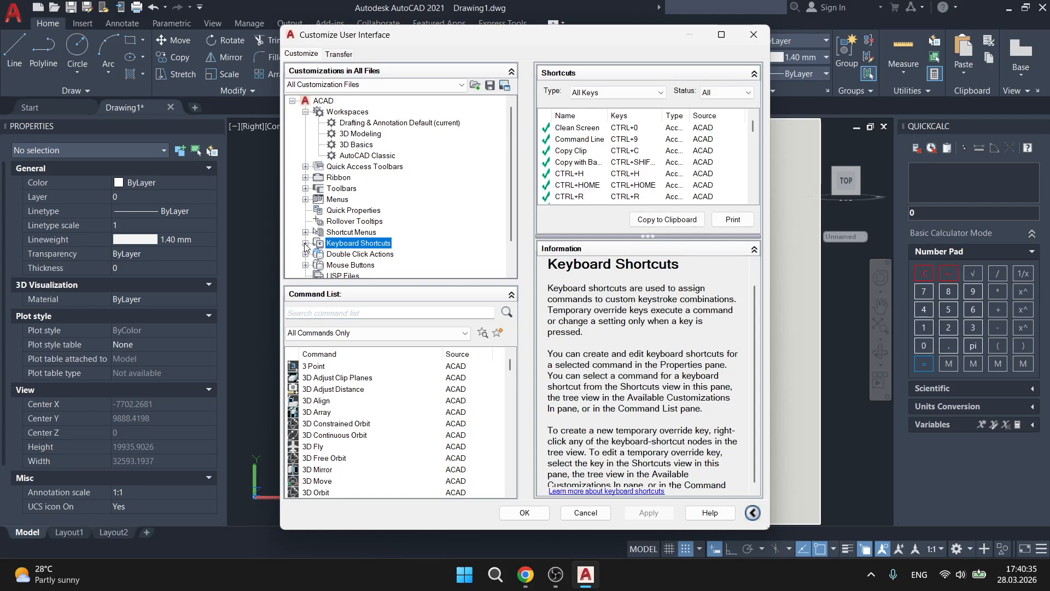
pyautogui.click(721, 37)
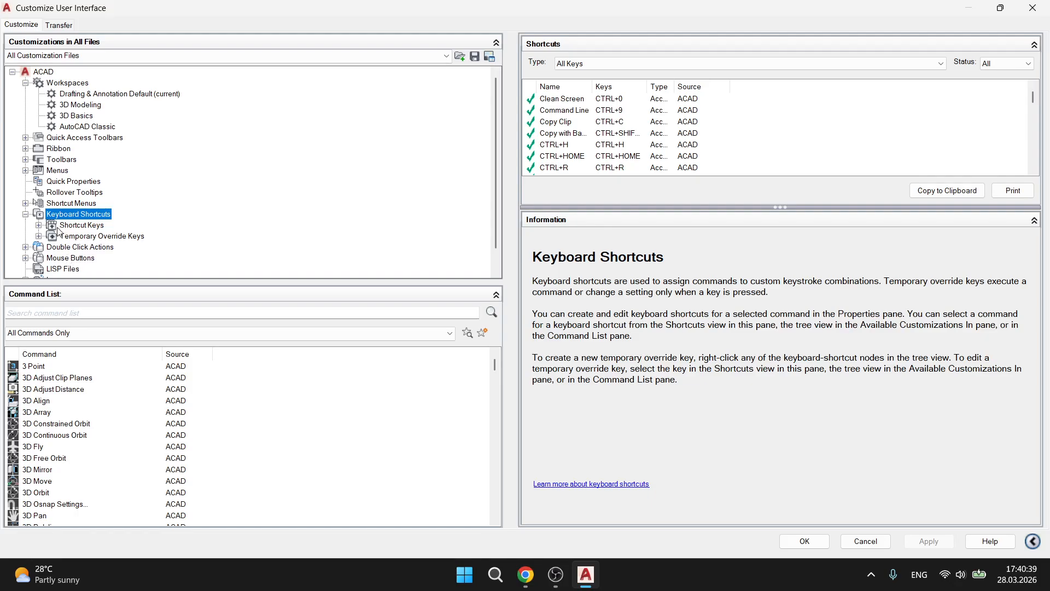
pyautogui.click(38, 225)
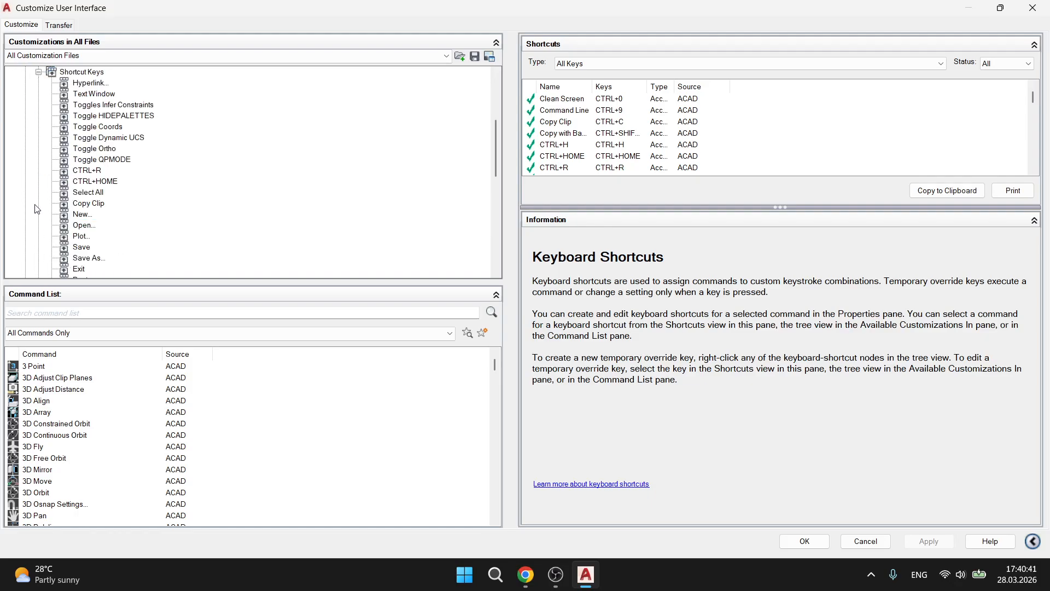
pyautogui.scroll(3, 60, 164)
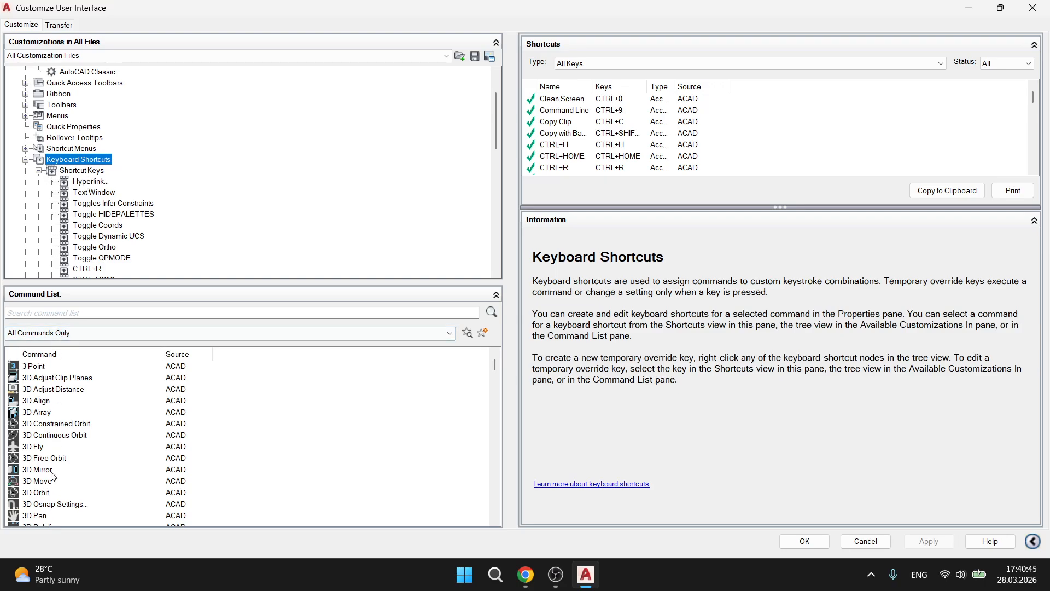
pyautogui.scroll(-10, 34, 469)
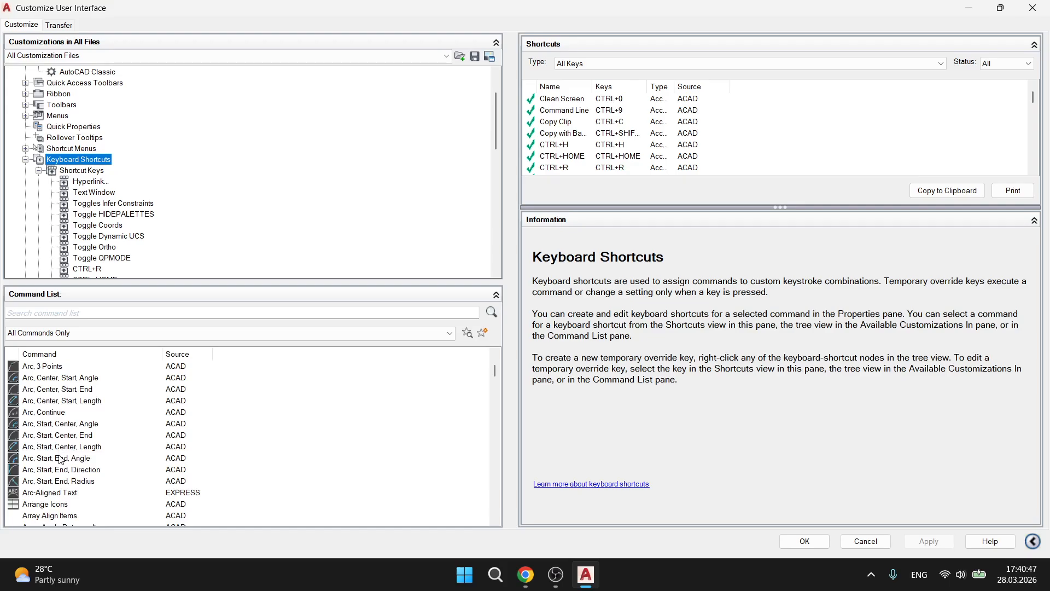
pyautogui.scroll(-10, 60, 460)
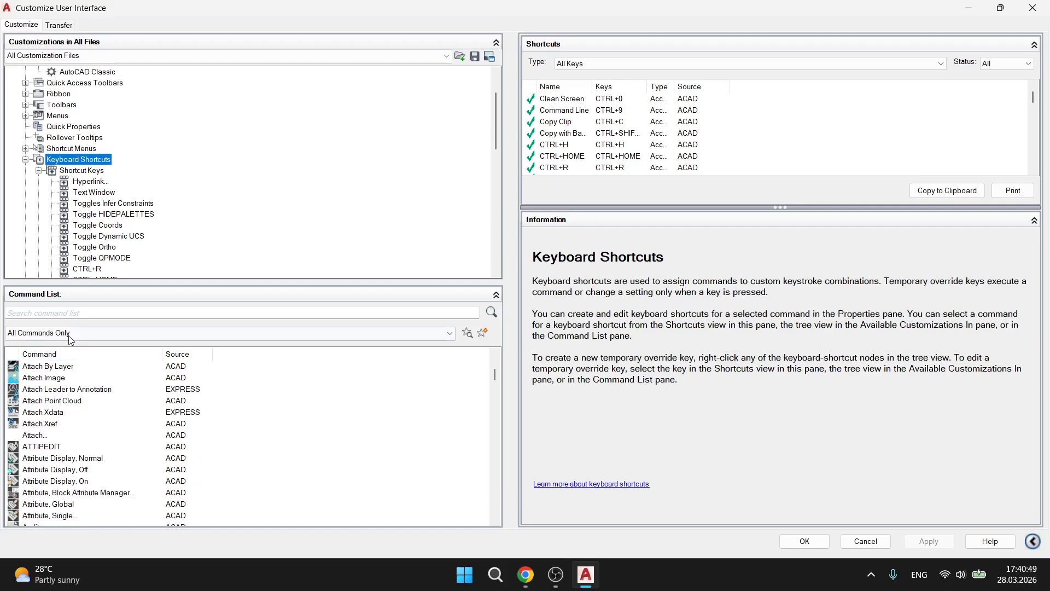
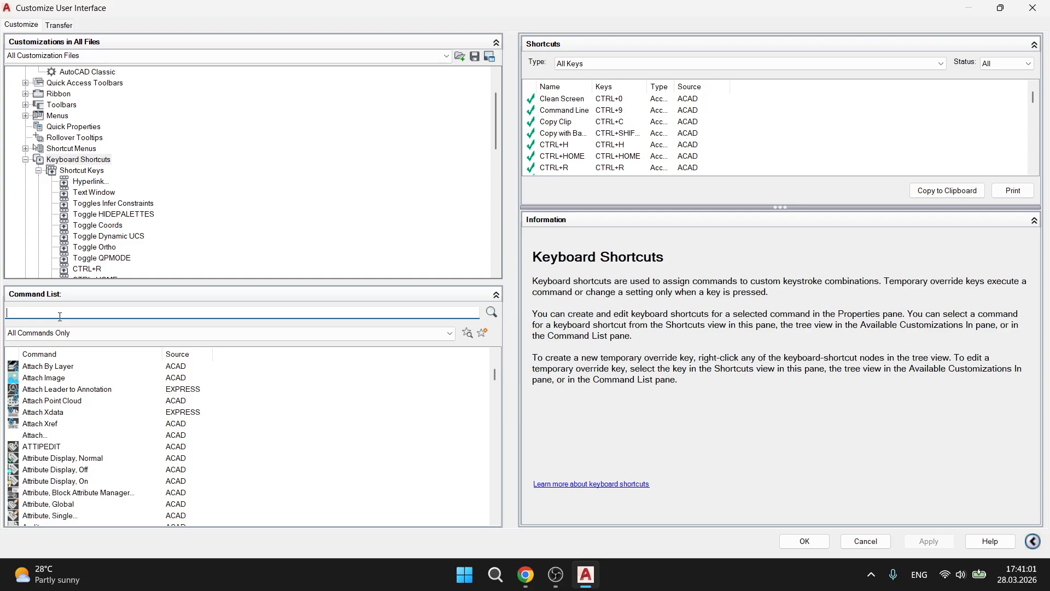
# Search the command list for "top" and add the View, Top command to the Shortcut Keys
pyautogui.write('tol')
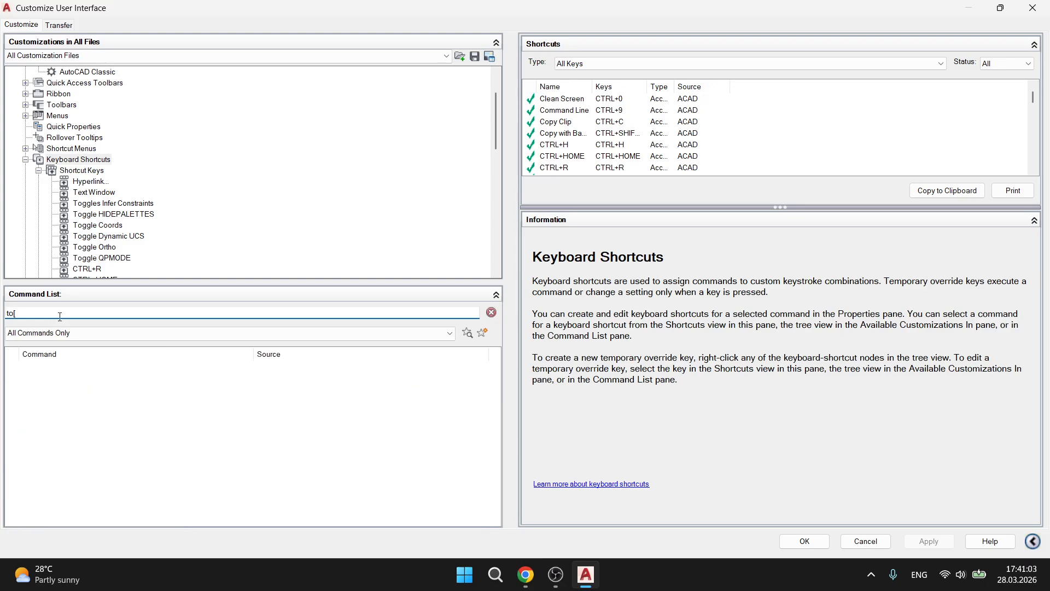
pyautogui.write('p')
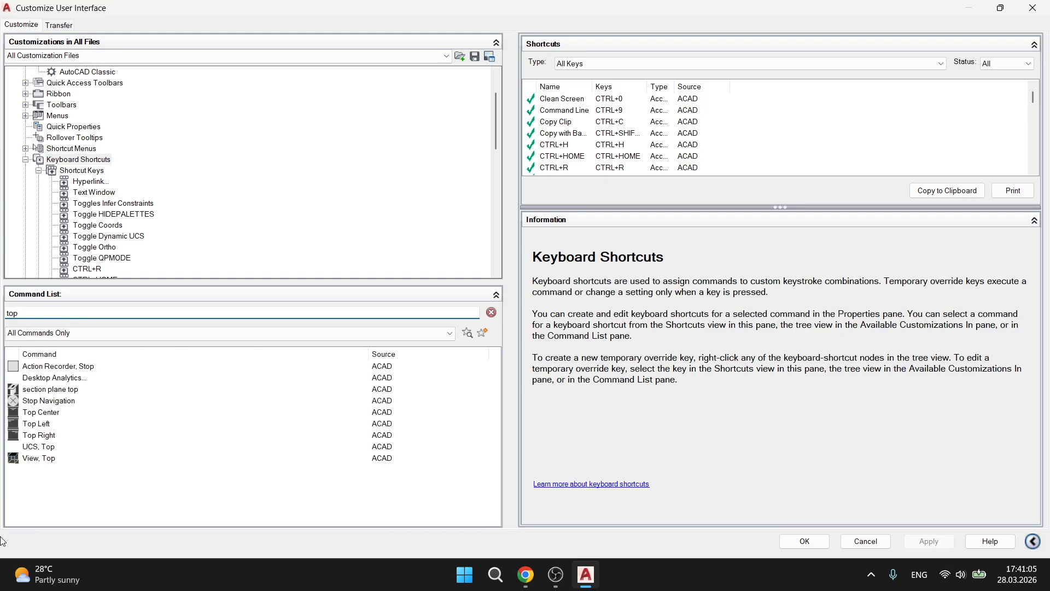
pyautogui.click(39, 458)
pyautogui.moveTo(24, 463)
pyautogui.mouseDown()
pyautogui.moveTo(194, 241)
pyautogui.moveTo(109, 204)
pyautogui.moveTo(82, 236)
pyautogui.moveTo(63, 162)
pyautogui.mouseUp()
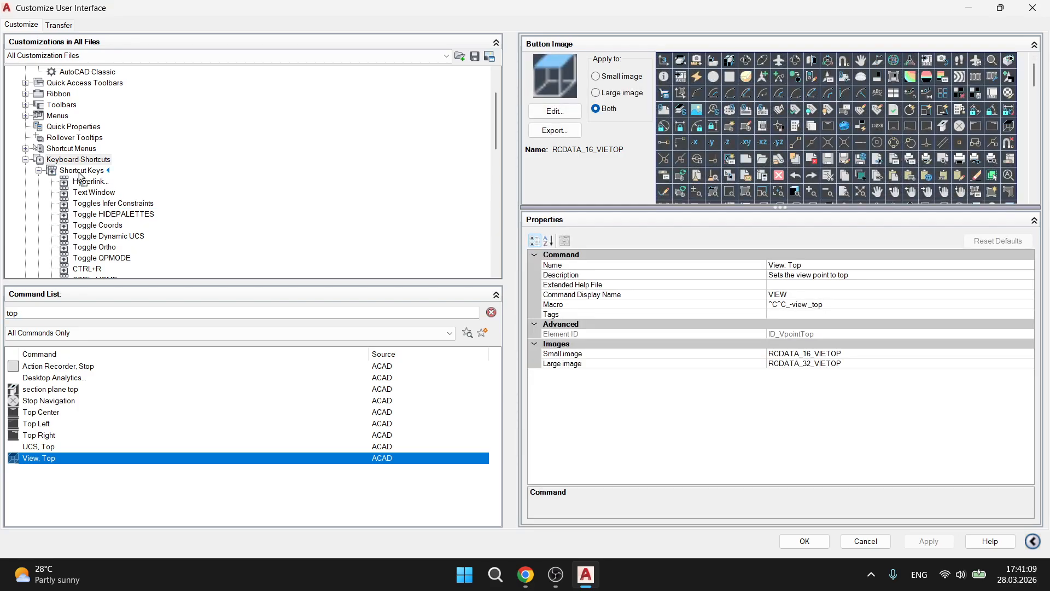
pyautogui.moveTo(97, 203); pyautogui.dragTo(84, 196)
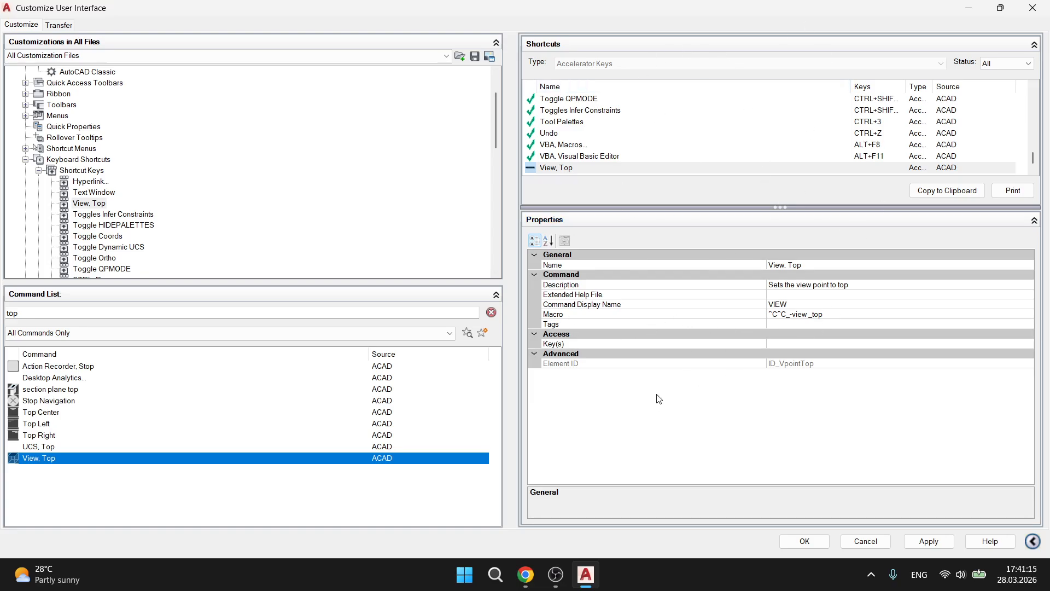
# Assign SHIFT+T as the shortcut for View, Top, apply the change and close the customization editor
pyautogui.click(557, 345)
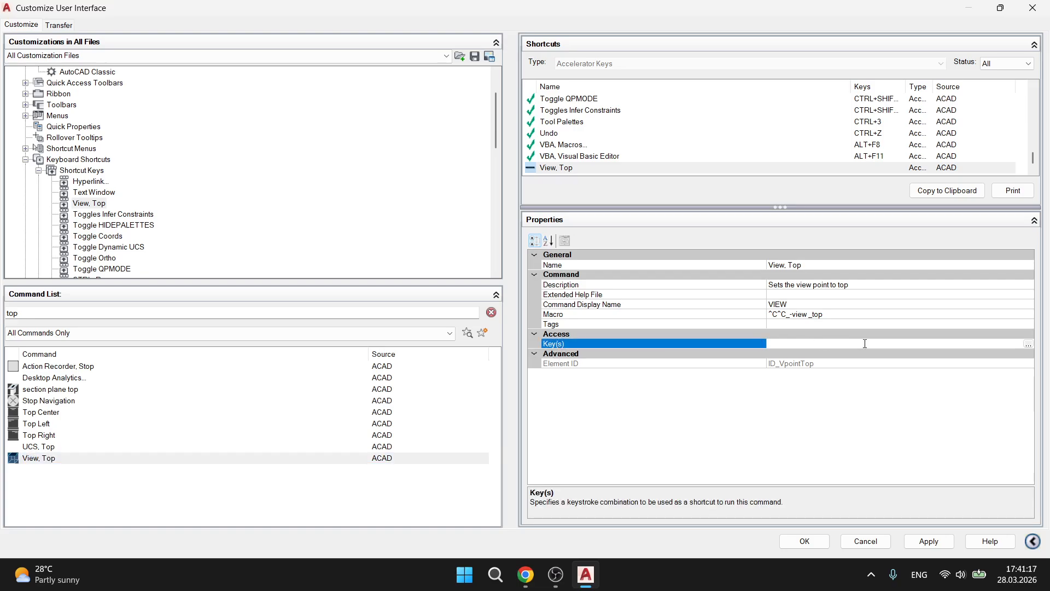
pyautogui.click(1028, 344)
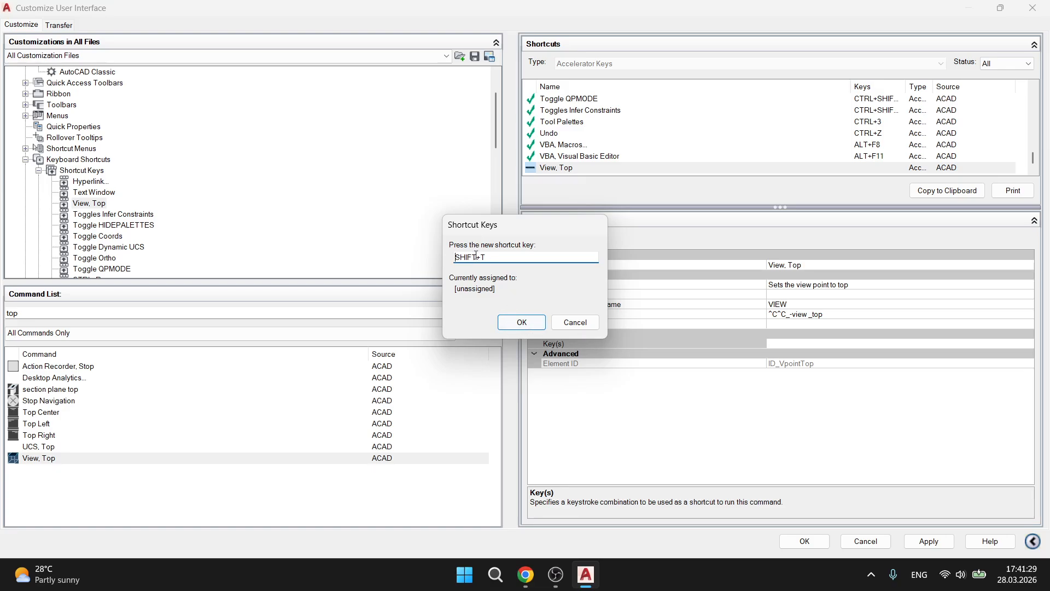
pyautogui.click(524, 322)
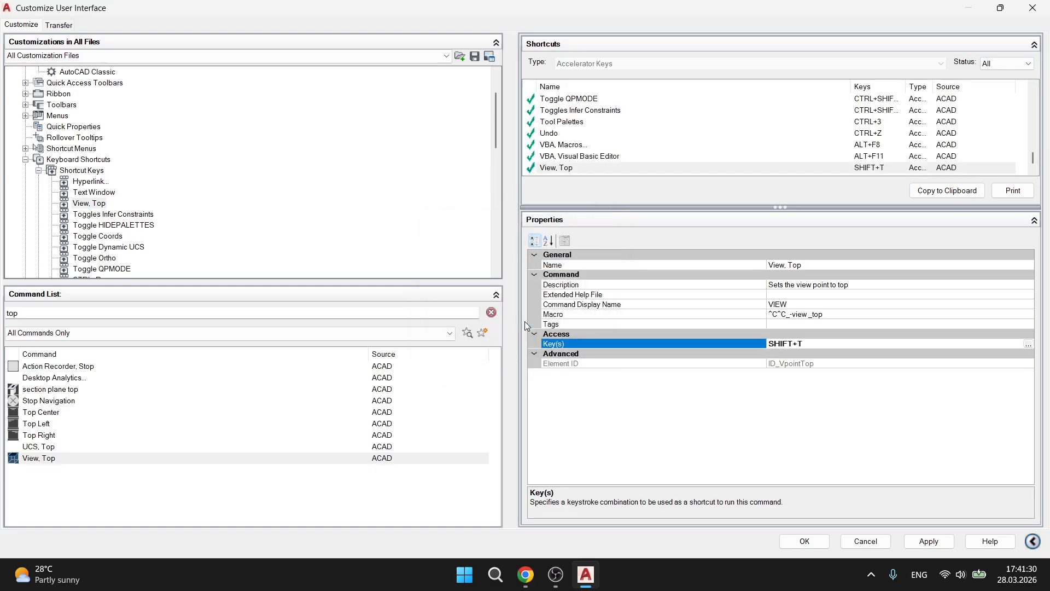
pyautogui.click(937, 546)
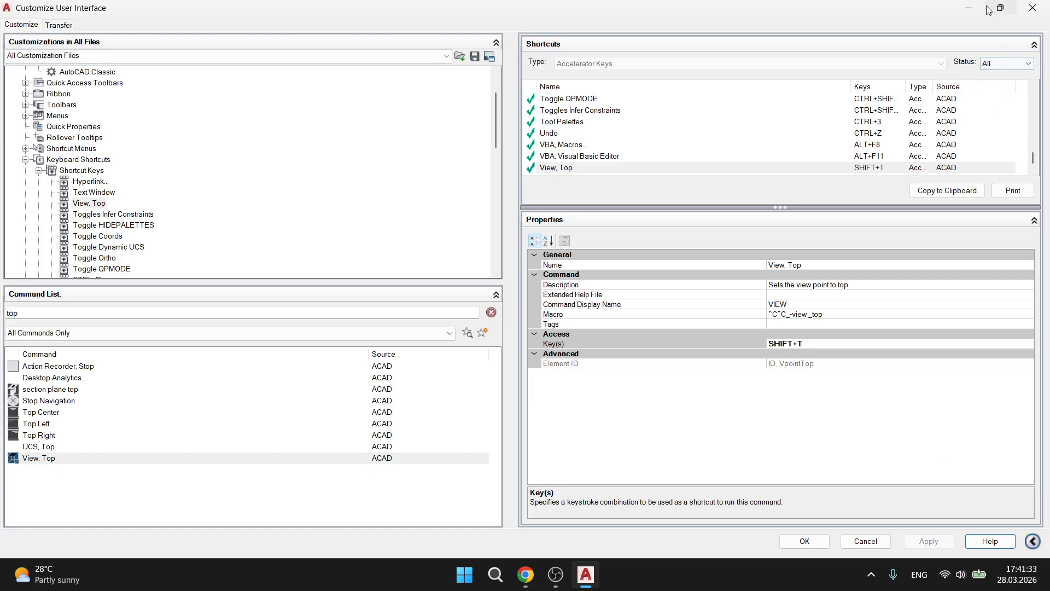
pyautogui.click(1044, 12)
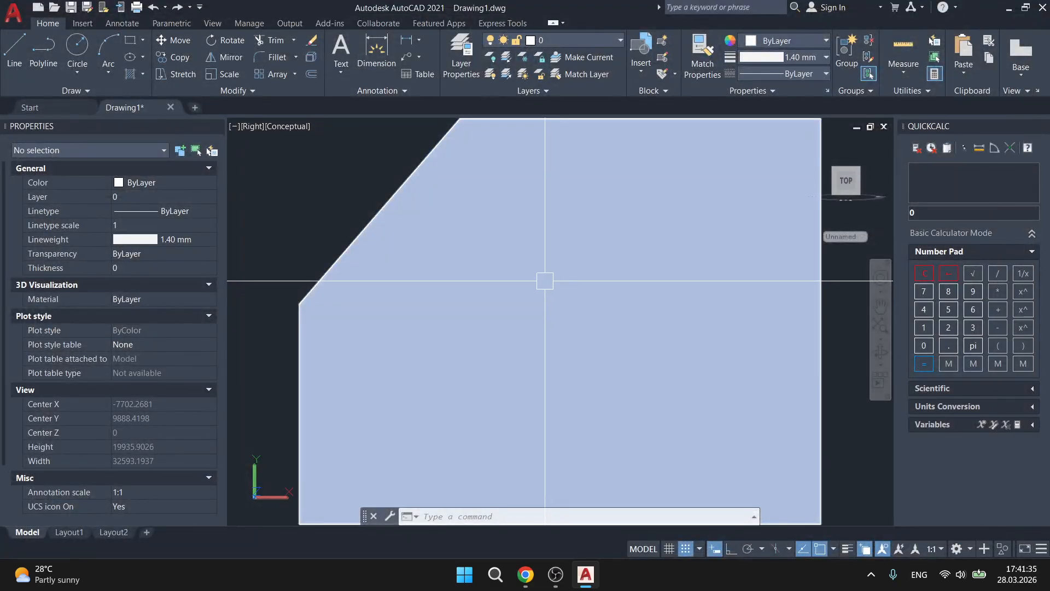
# Test the new view shortcut by switching the sliced solid from the Right view to the Top view
pyautogui.scroll(-4, 545, 281)
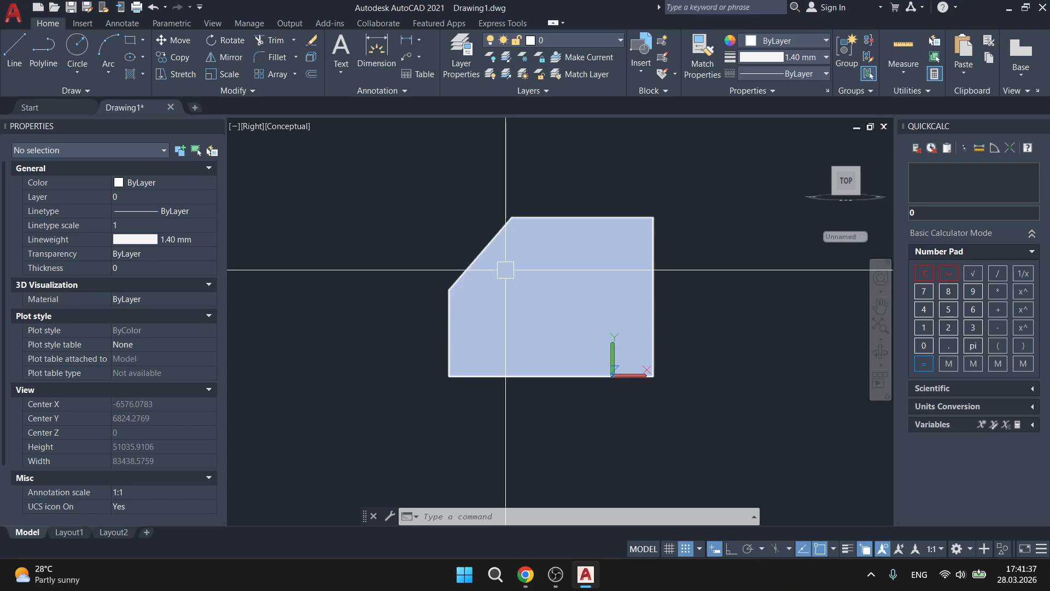
pyautogui.moveTo(534, 270)
pyautogui.keyDown('shift'); pyautogui.mouseDown(button='middle')
pyautogui.moveTo(616, 284)
pyautogui.moveTo(525, 310)
pyautogui.moveTo(525, 321)
pyautogui.mouseUp(button='middle'); pyautogui.keyUp('shift')
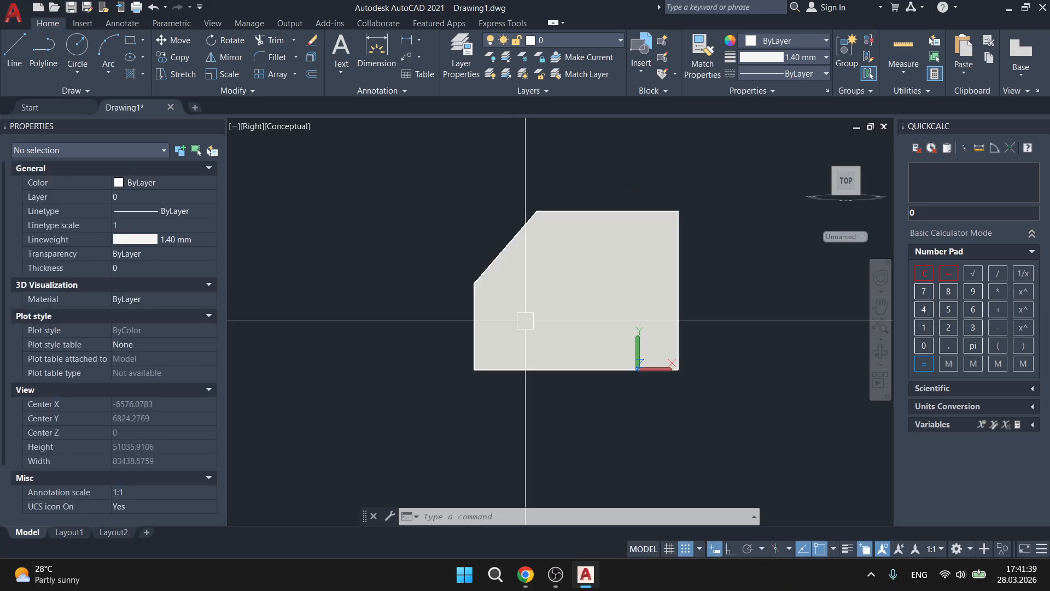
pyautogui.hotkey('ctrl', 't')
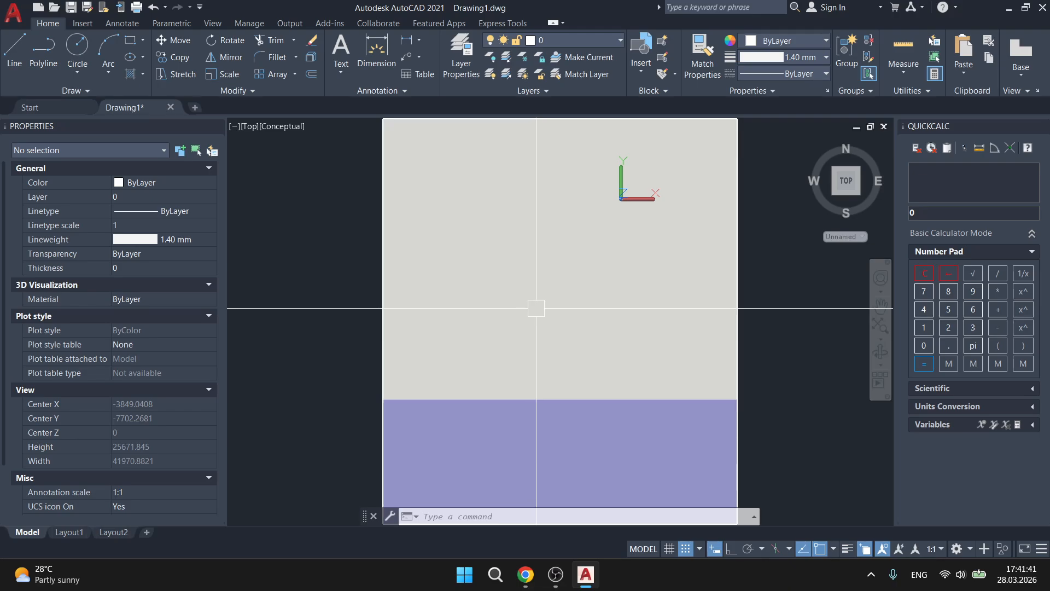
pyautogui.write('F')
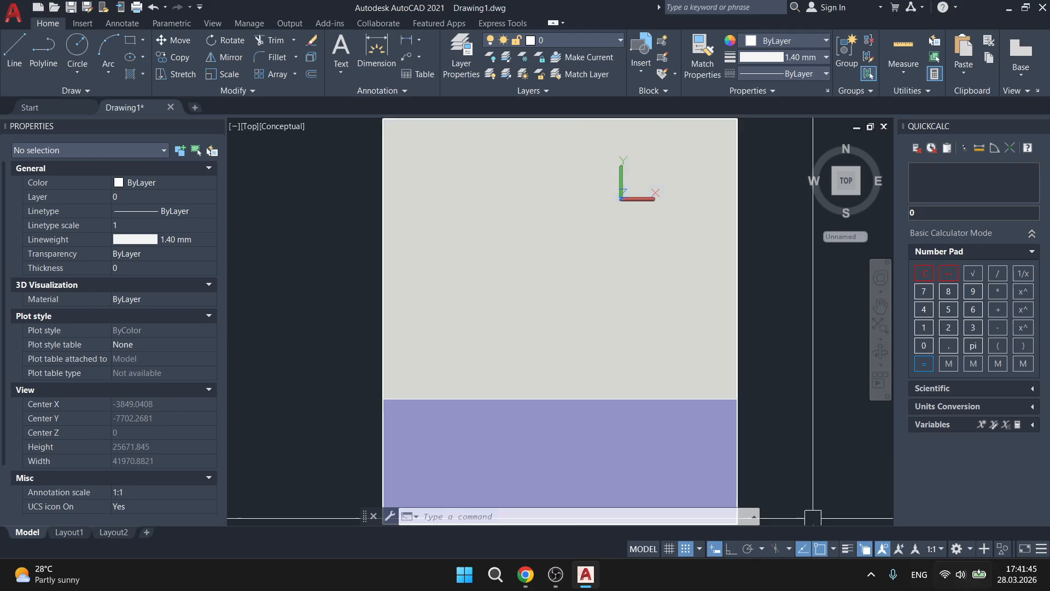
# Reopen the Customize User Interface editor and expand the Shortcut Keys under Keyboard Shortcuts again
pyautogui.click(956, 549)
pyautogui.click(957, 514)
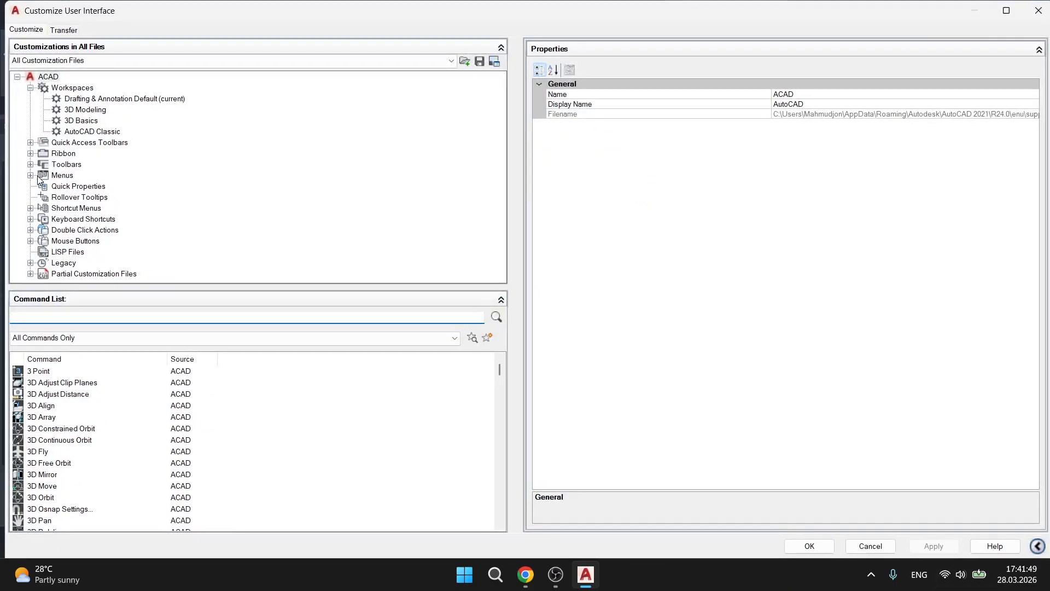
pyautogui.click(30, 219)
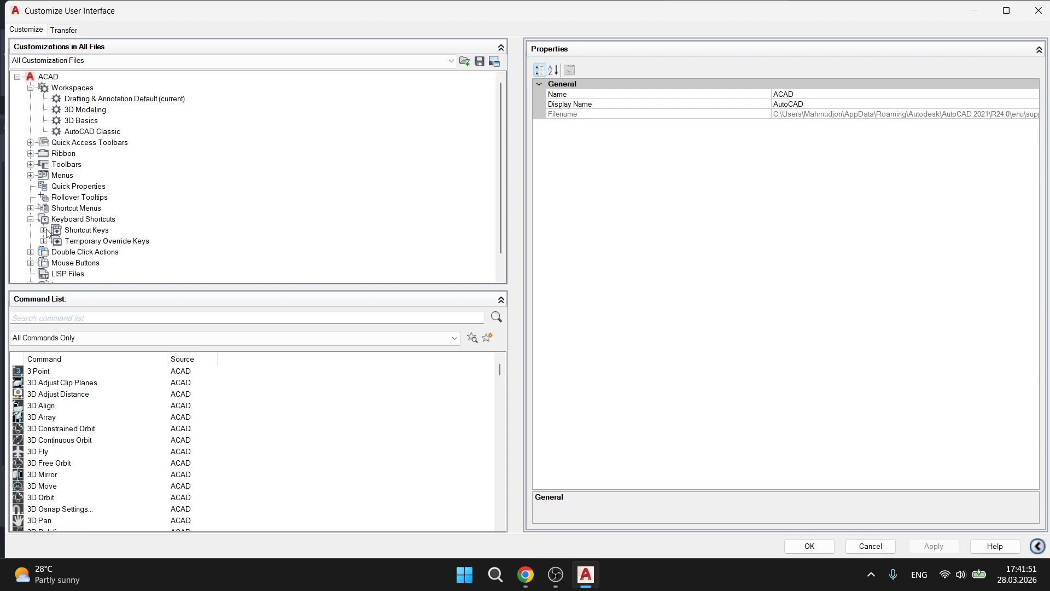
pyautogui.click(44, 231)
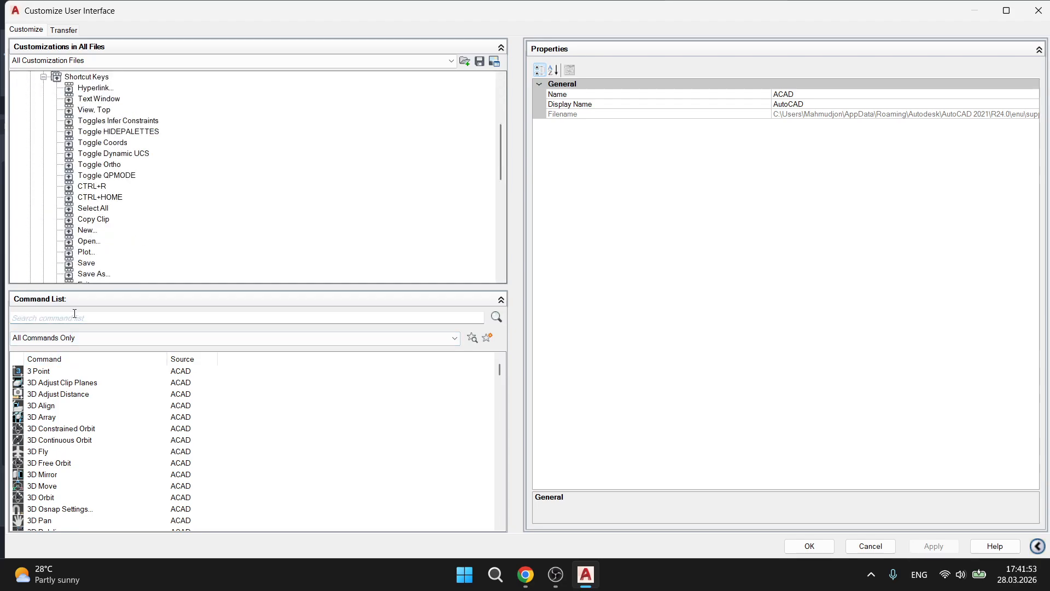
pyautogui.scroll(1, 129, 124)
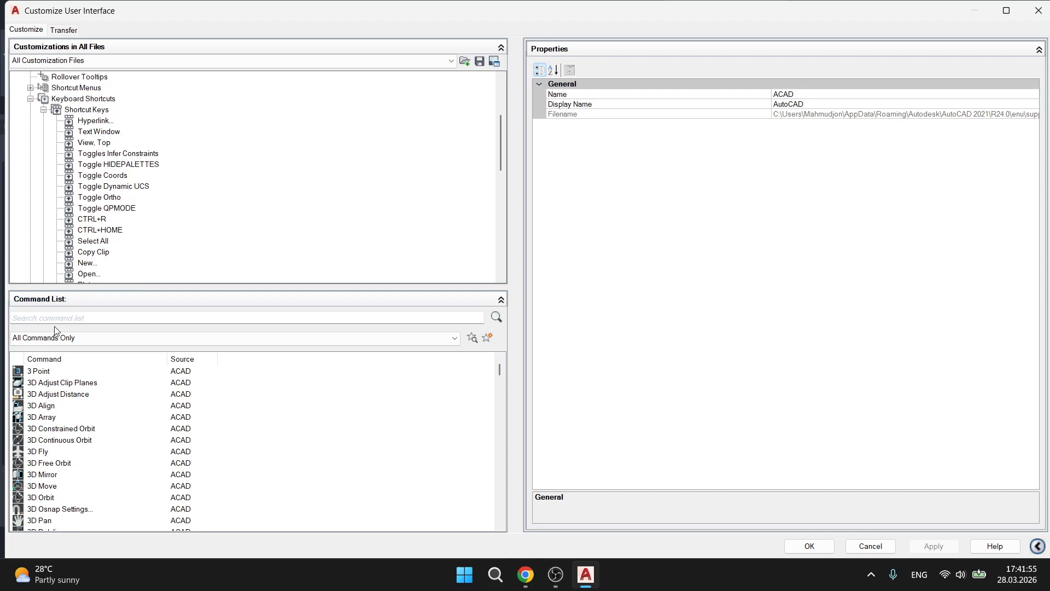
pyautogui.scroll(-5, 58, 475)
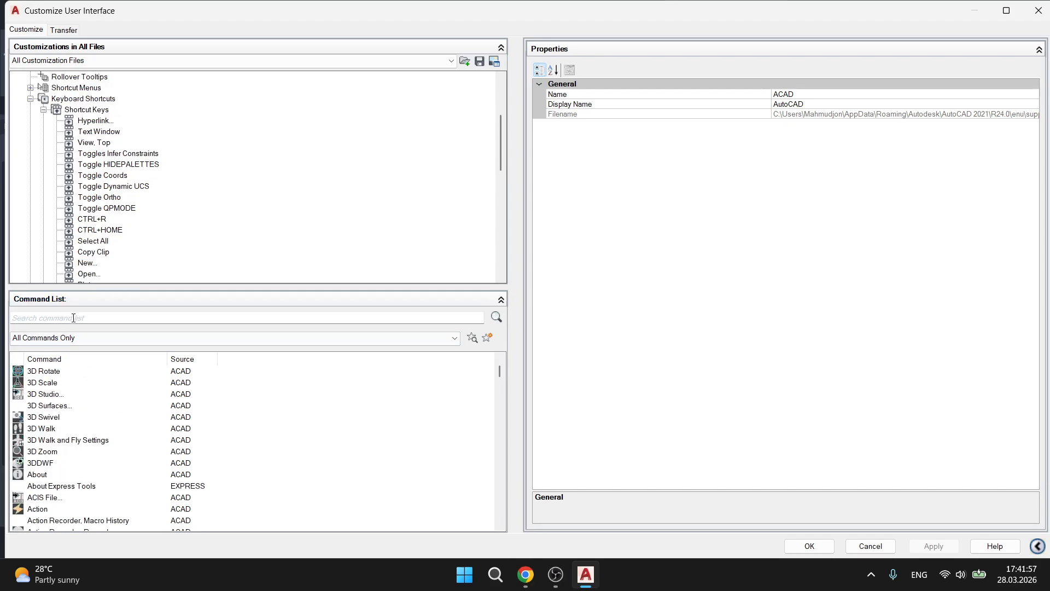
# Search the command list for "fron" and add the View, Front command to the Shortcut Keys
pyautogui.click(72, 317)
pyautogui.write('fin')
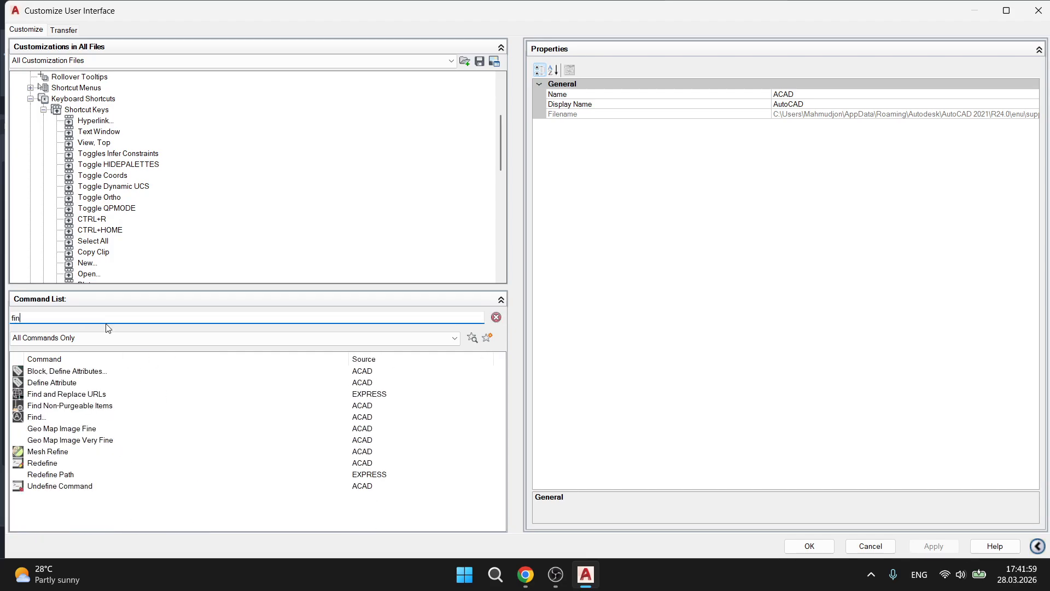
pyautogui.press('BackSpace')
pyautogui.press('BackSpace')
pyautogui.press('BackSpace')
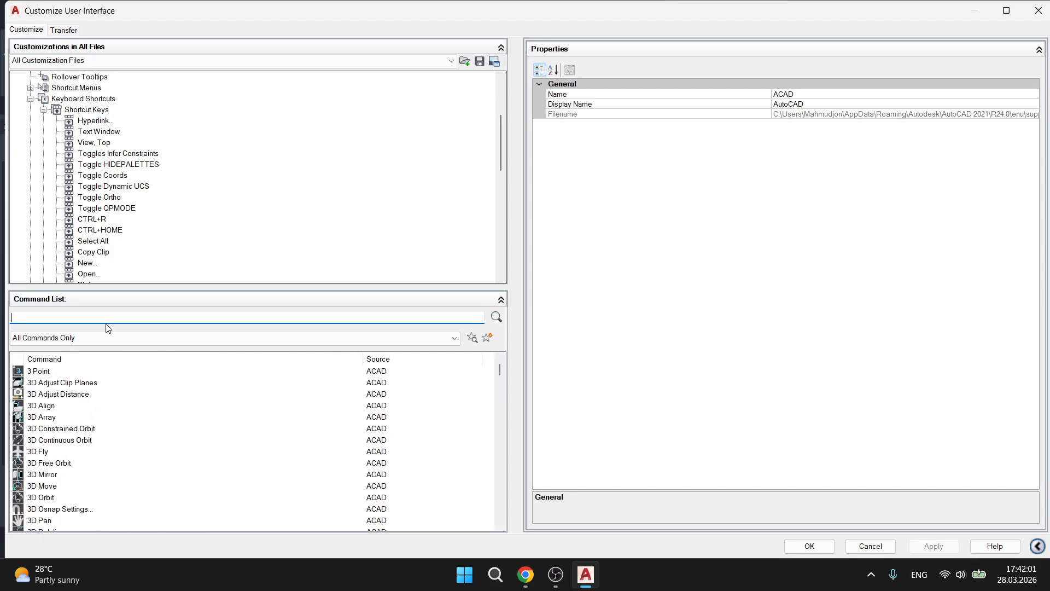
pyautogui.write('fron')
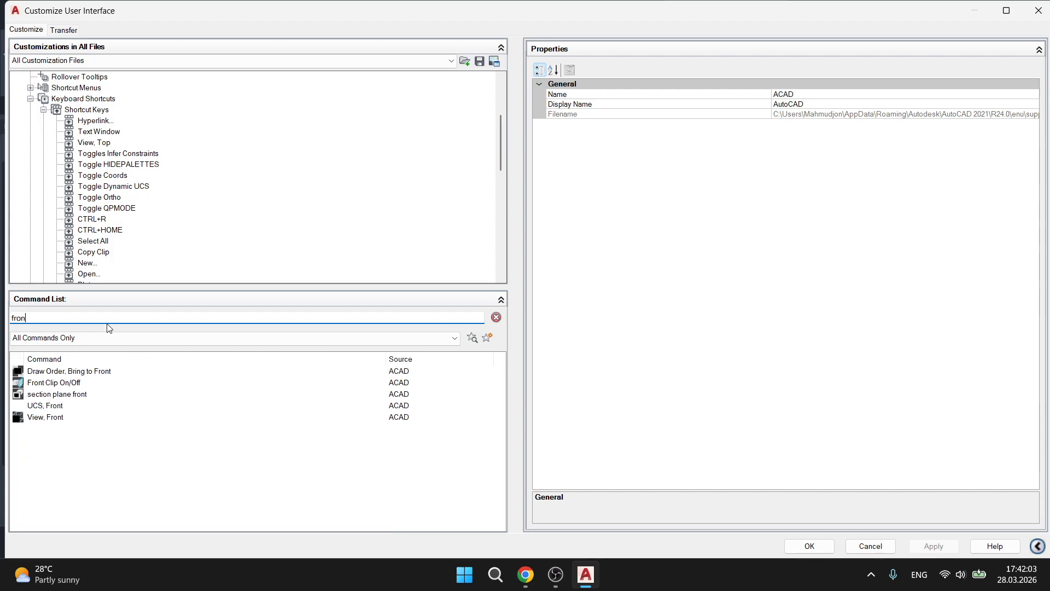
pyautogui.click(33, 418)
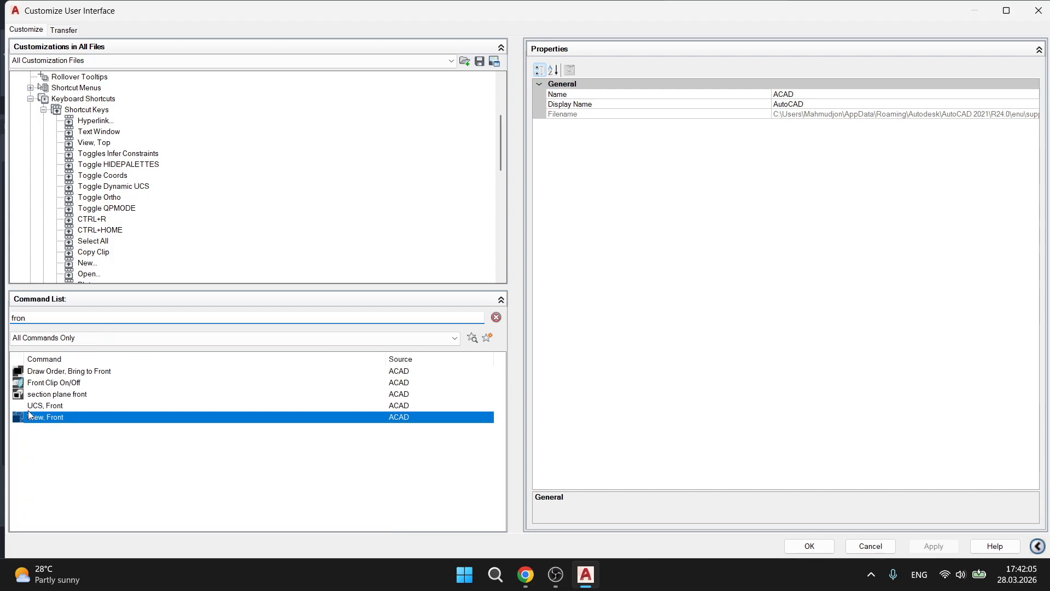
pyautogui.moveTo(33, 419); pyautogui.dragTo(167, 174)
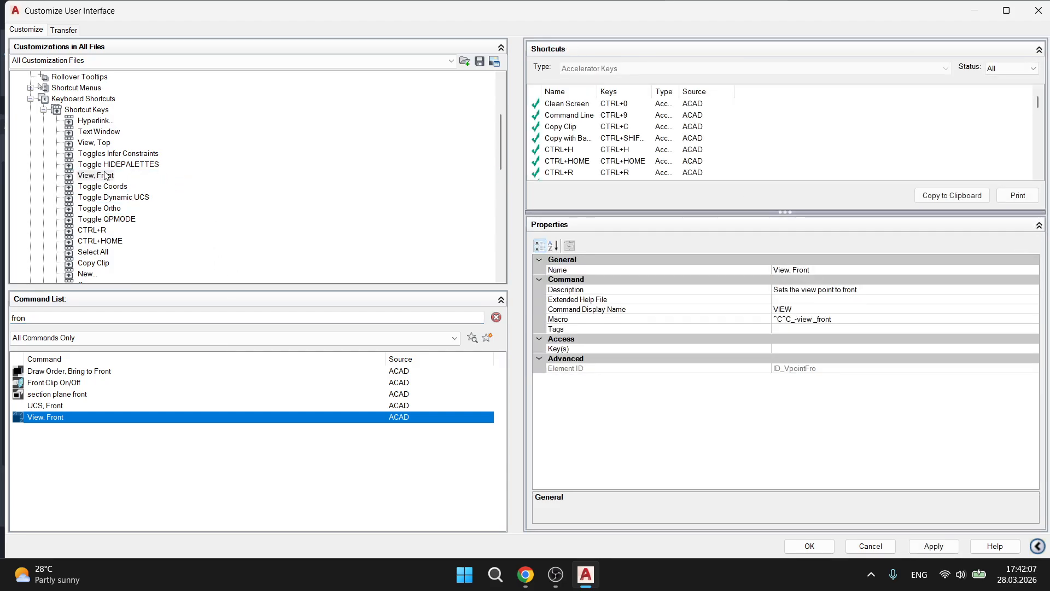
# Assign SHIFT+F as the shortcut for View, Front, apply the change and close the customization editor
pyautogui.click(1026, 349)
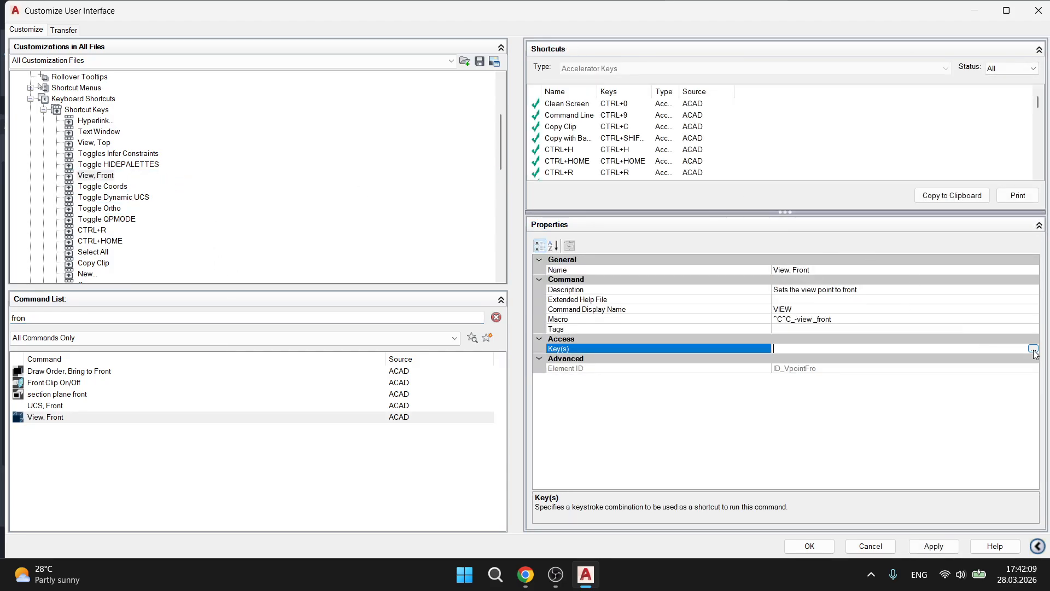
pyautogui.click(1035, 350)
pyautogui.hotkey('shift', 'f')
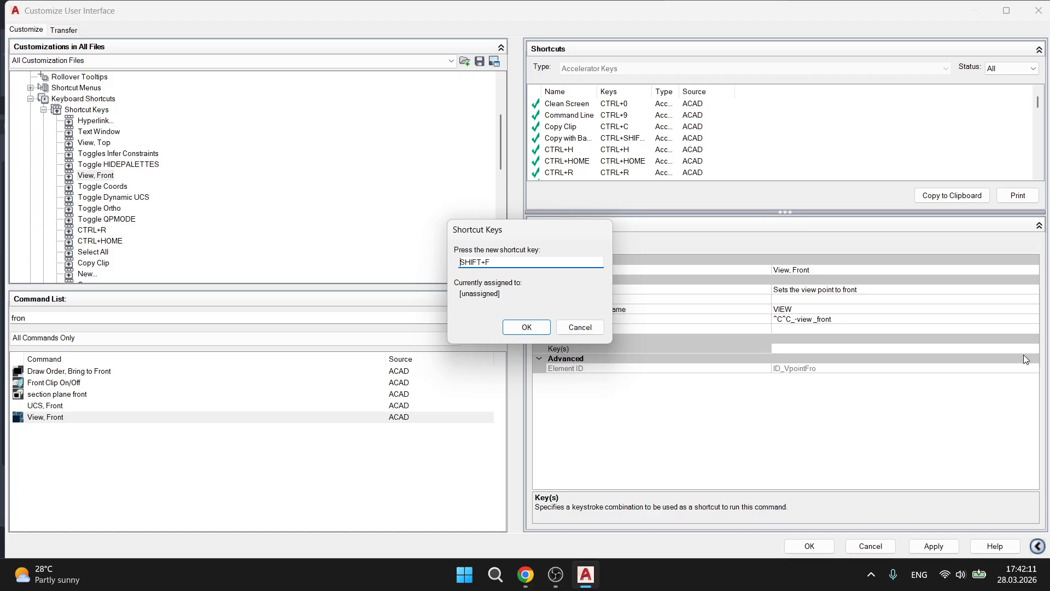
pyautogui.click(533, 330)
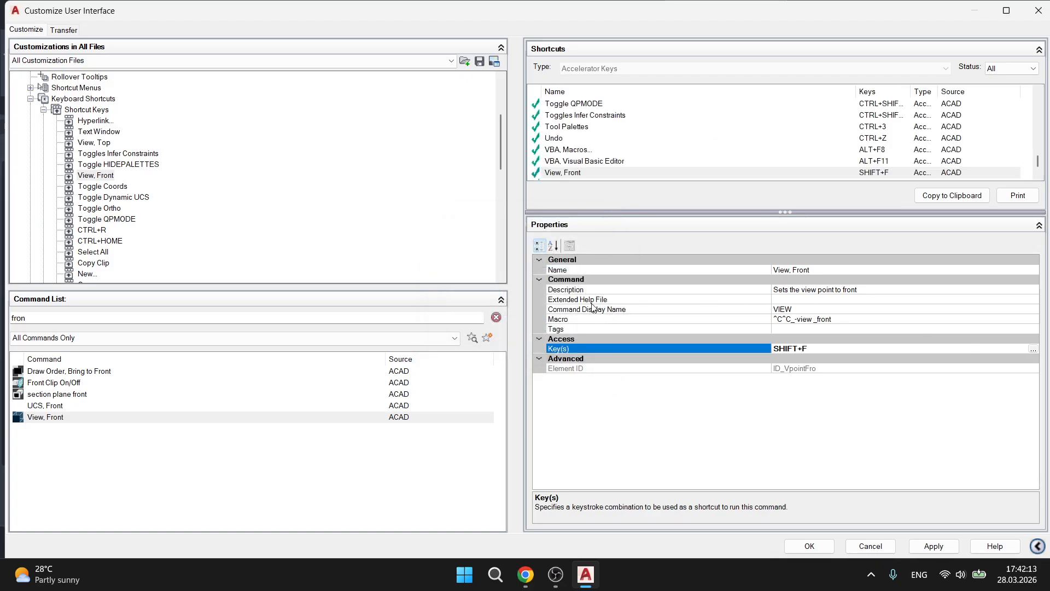
pyautogui.click(933, 546)
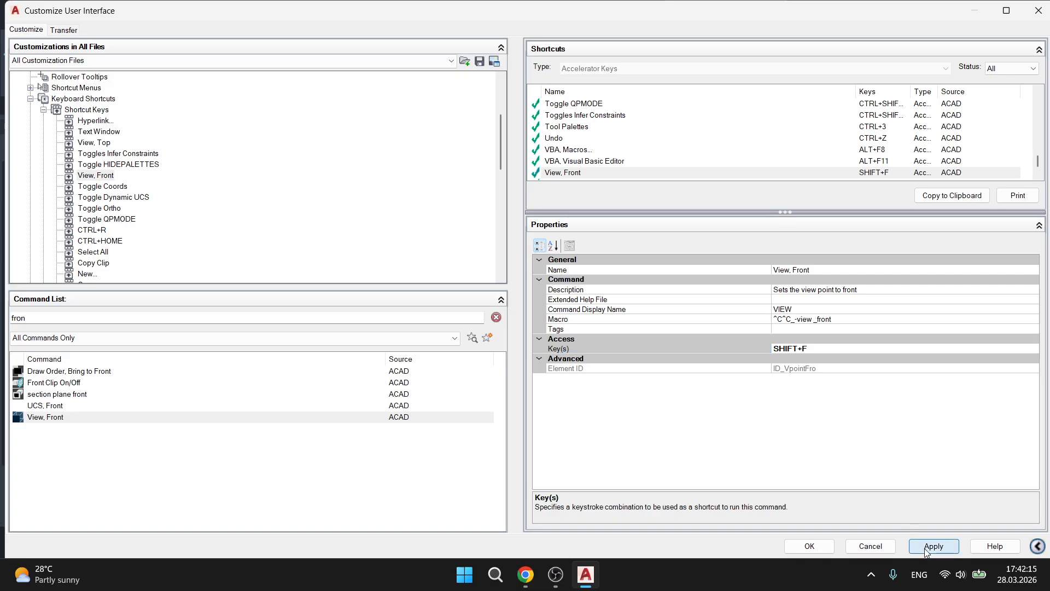
pyautogui.click(1038, 10)
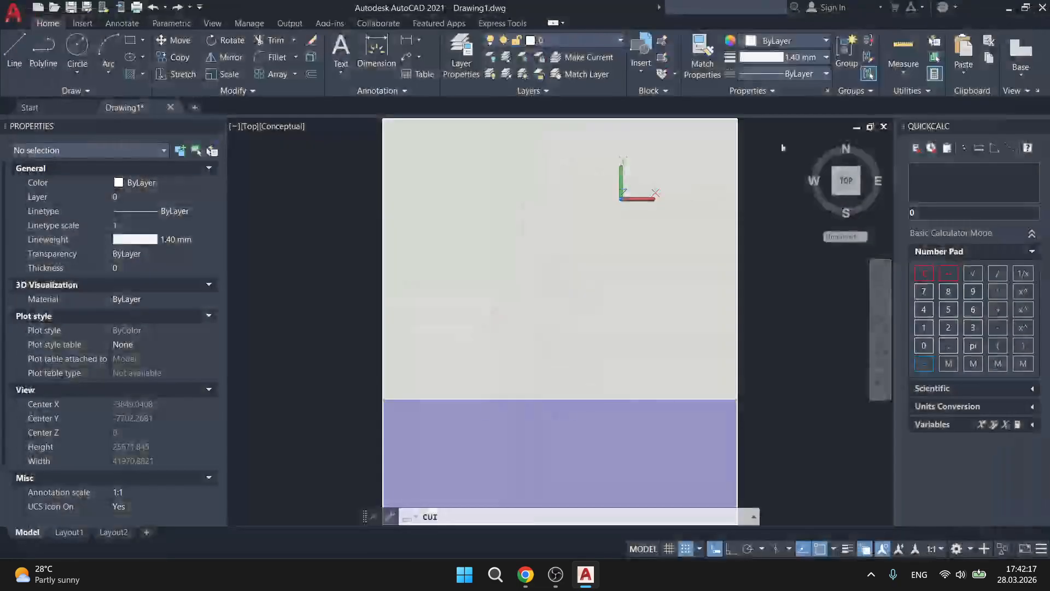
# Test the new shortcut by switching the sliced solid to the Front view, and orbit it back to an angled 3D view
pyautogui.hotkey('ctrl', 'shift', 'f')
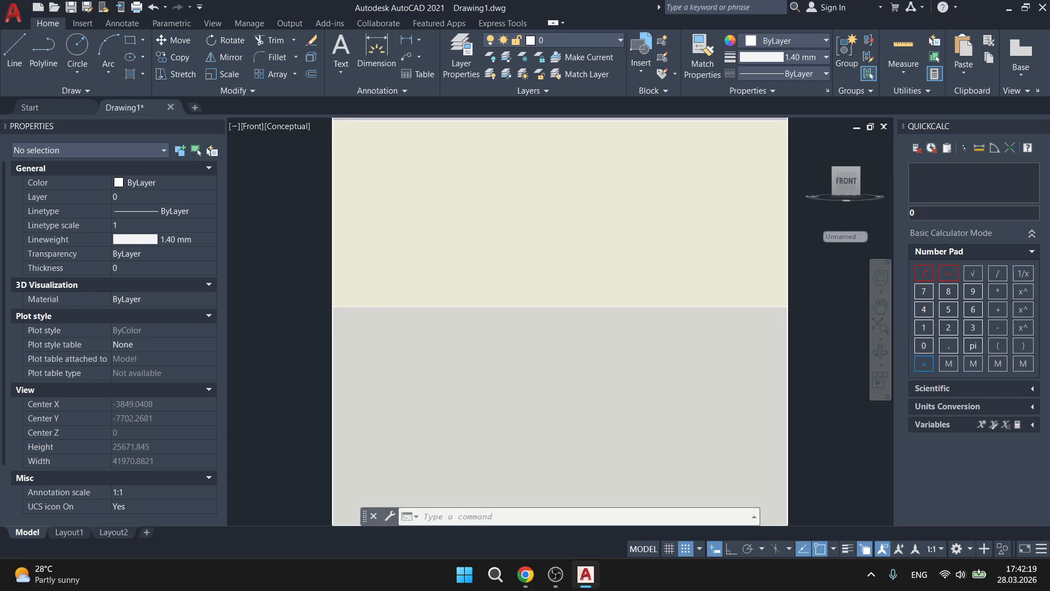
pyautogui.scroll(-3, 641, 291)
pyautogui.moveTo(666, 302); pyautogui.dragTo(679, 266, button='middle')
pyautogui.keyDown('shift'); pyautogui.moveTo(694, 328); pyautogui.dragTo(668, 446, button='middle'); pyautogui.keyUp('shift')
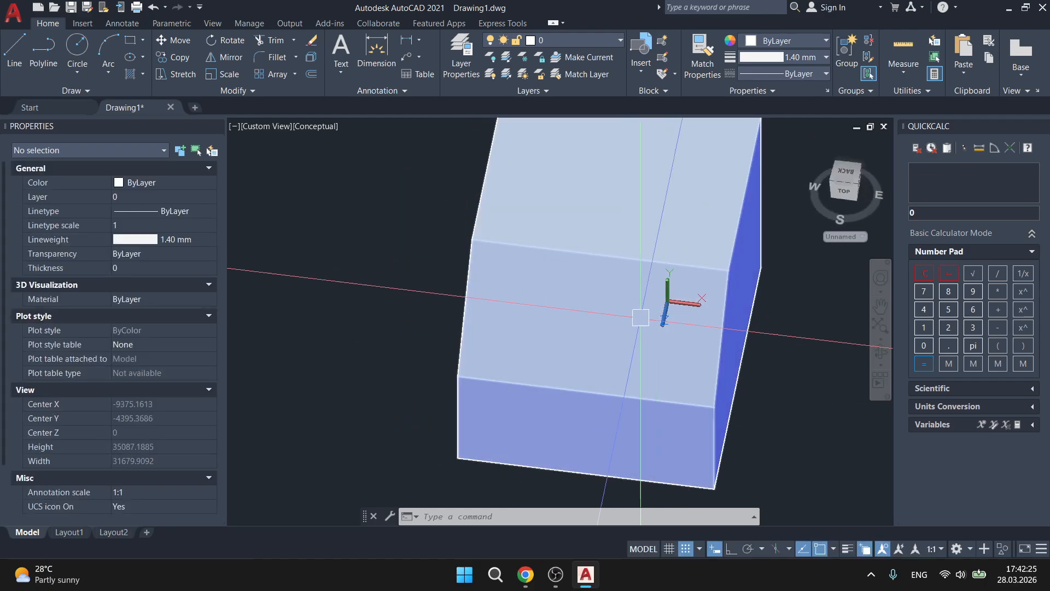
# Minimize AutoCAD to check the planned SHIFT shortcuts for the views on the desktop notes, and return to the drawing
pyautogui.click(1008, 7)
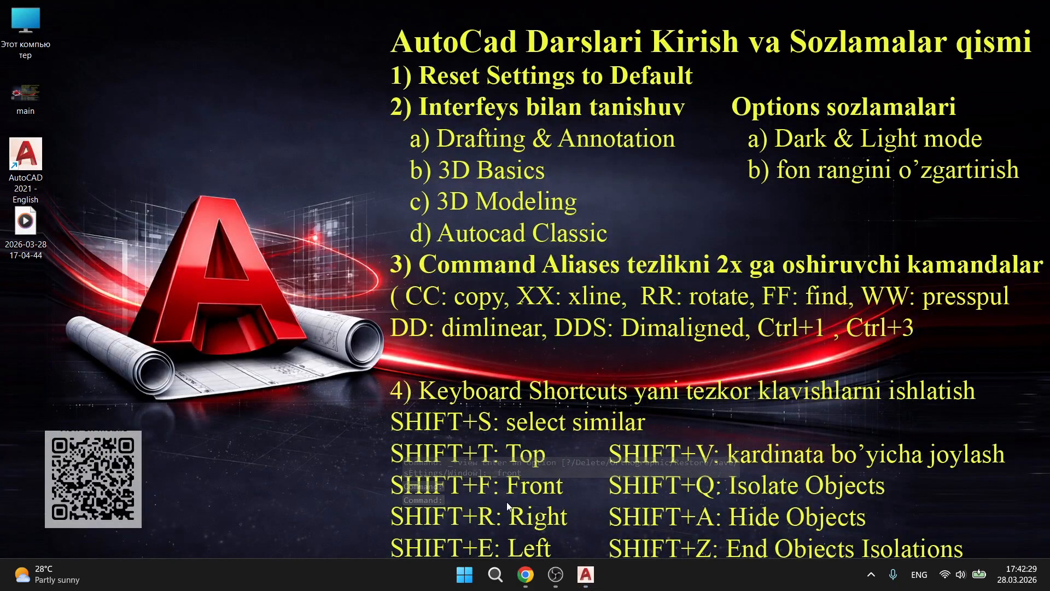
pyautogui.moveTo(360, 432); pyautogui.dragTo(569, 572)
pyautogui.moveTo(381, 437); pyautogui.dragTo(569, 569)
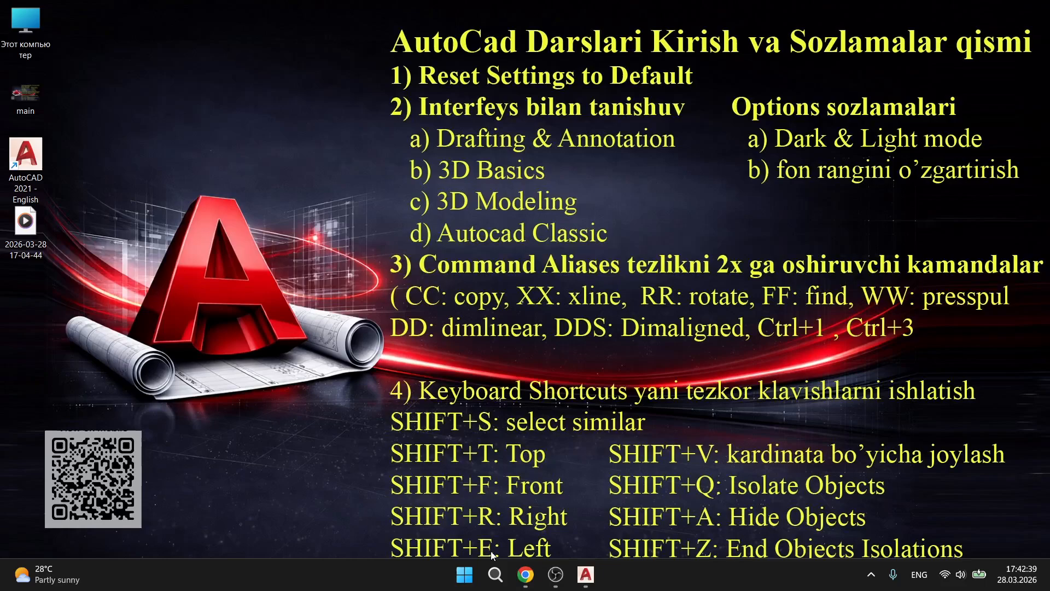
pyautogui.press('super+d')
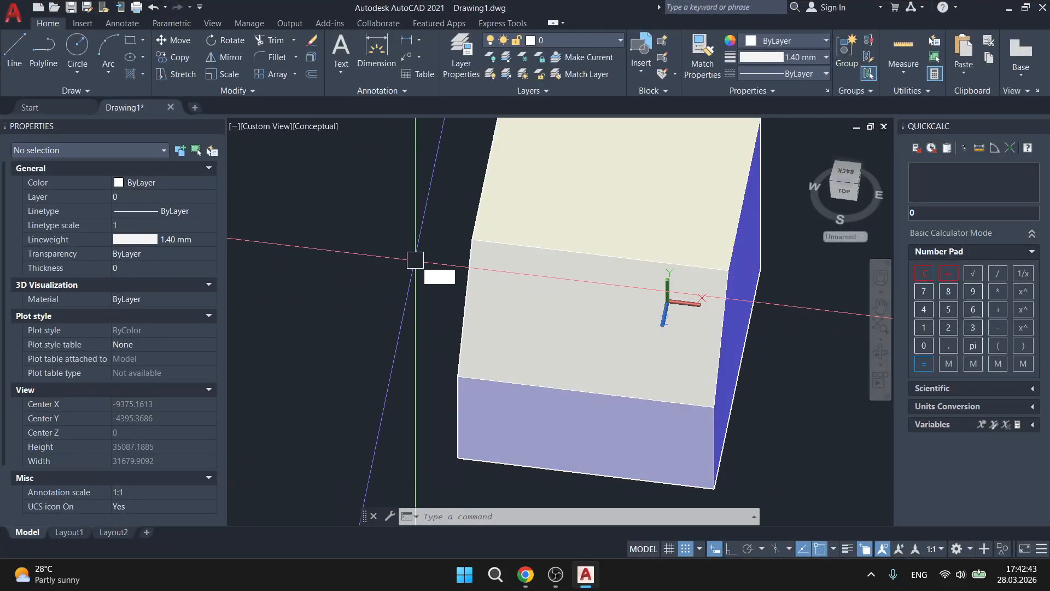
pyautogui.write('ER')
pyautogui.press('Escape')
pyautogui.write('R')
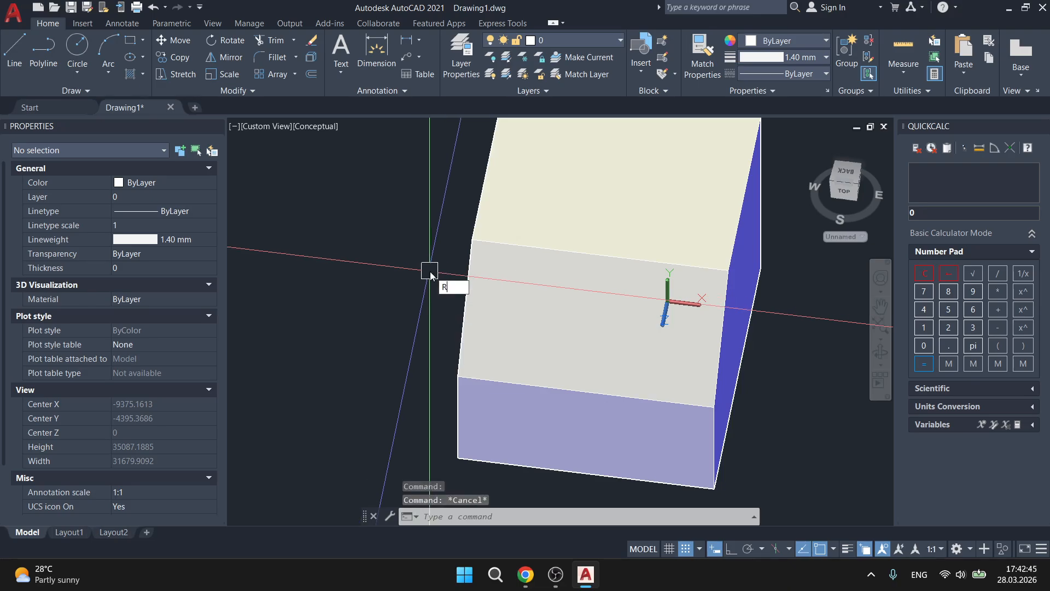
pyautogui.press('Escape')
pyautogui.press('Escape')
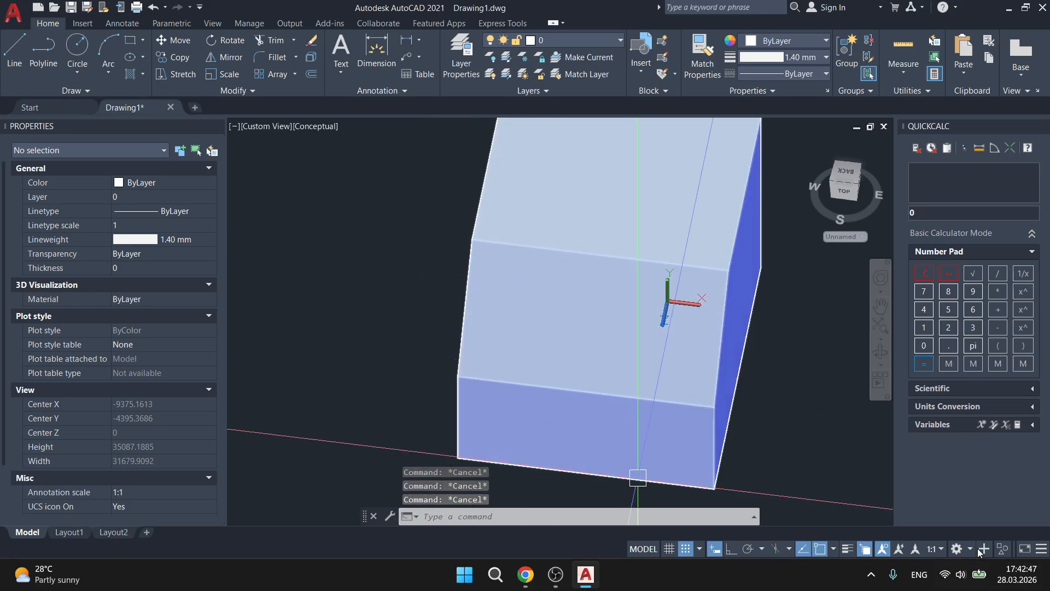
# Reopen the Customize User Interface editor and search the command list for "right"
pyautogui.click(956, 549)
pyautogui.click(969, 515)
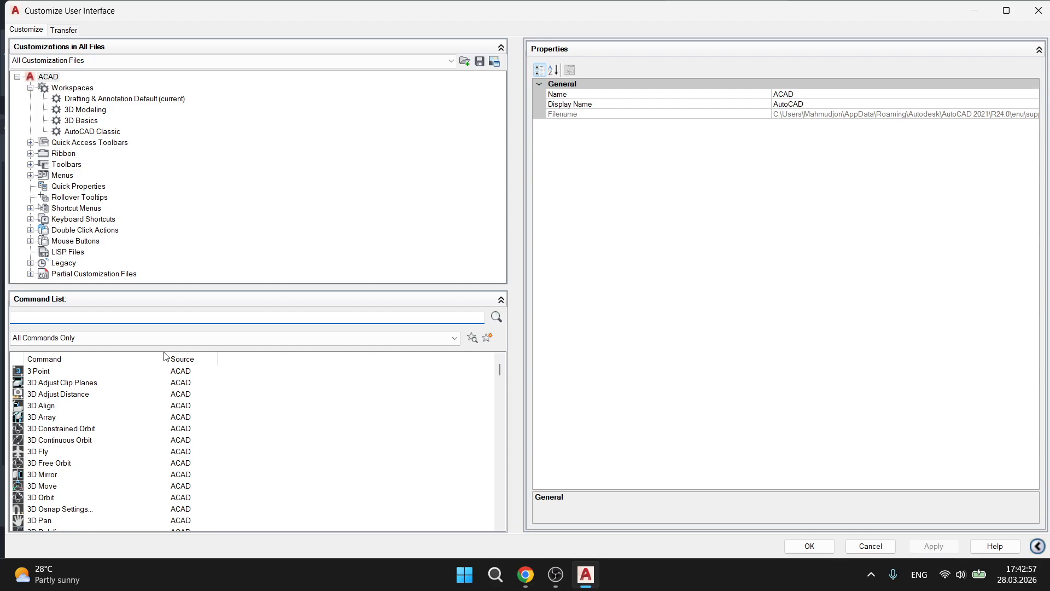
pyautogui.write('e')
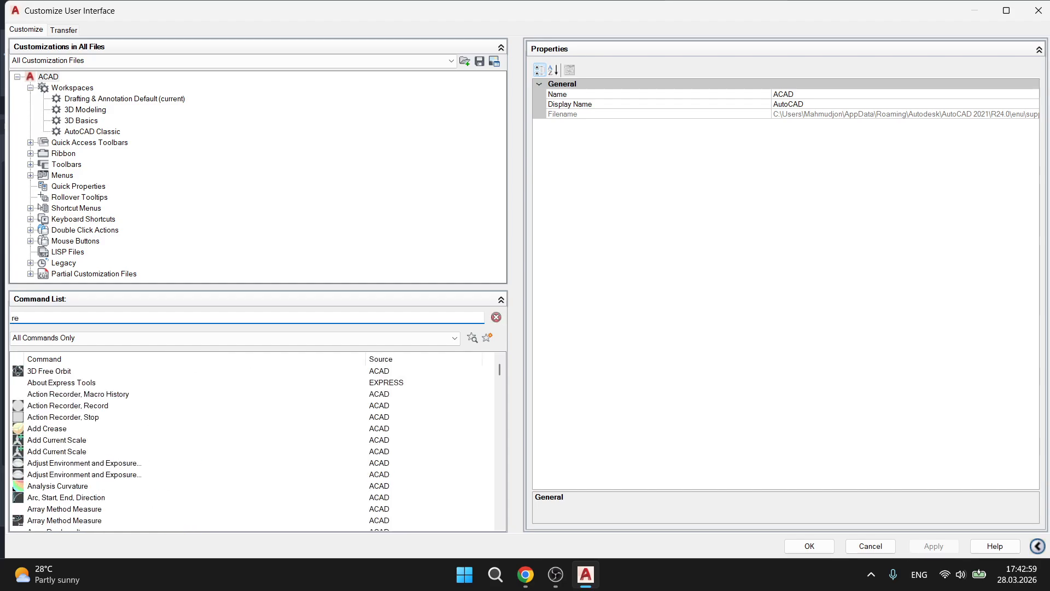
pyautogui.press('BackSpace')
pyautogui.write('ight')
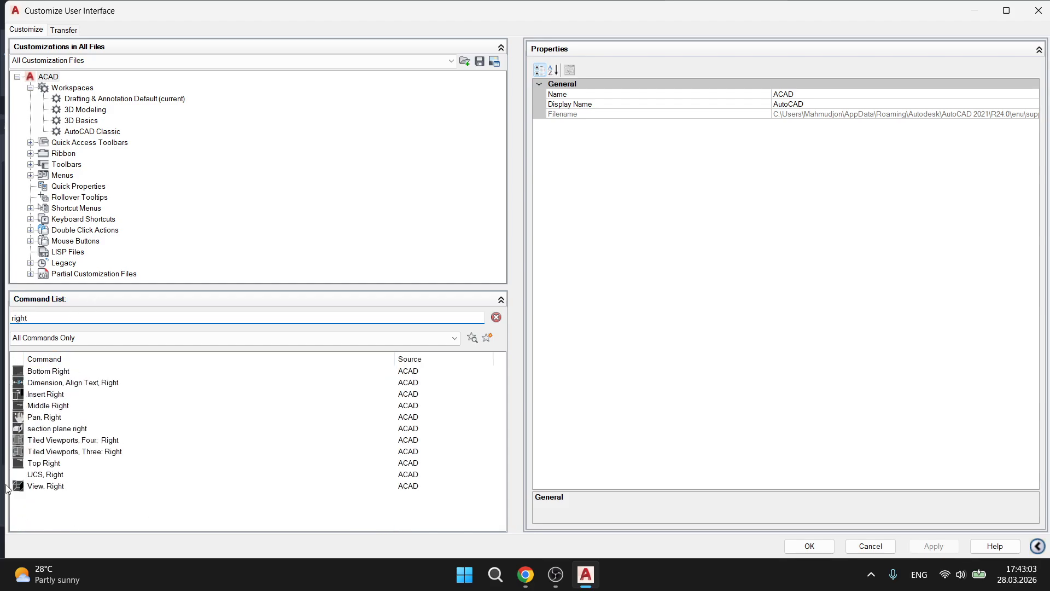
# Expand the Shortcut Keys under Keyboard Shortcuts and add the View, Right command to them
pyautogui.moveTo(41, 490); pyautogui.dragTo(84, 464)
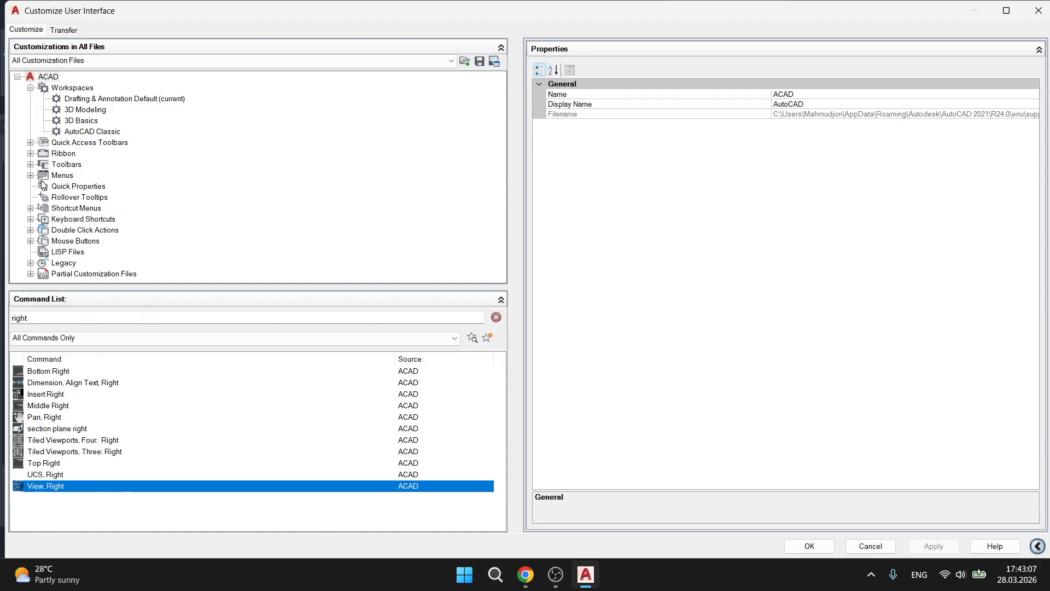
pyautogui.click(31, 219)
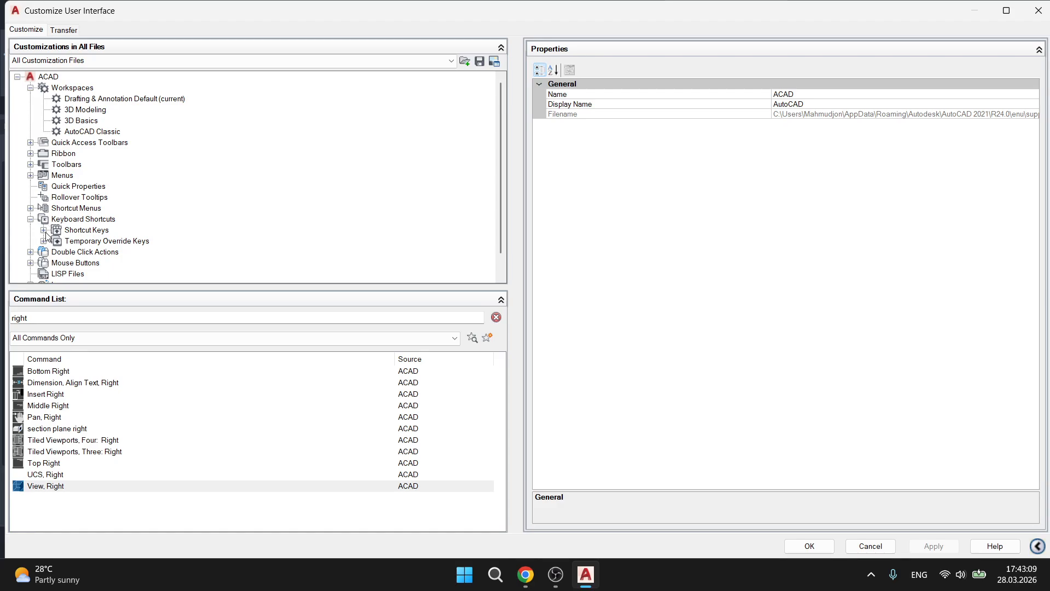
pyautogui.click(43, 231)
pyautogui.moveTo(41, 490); pyautogui.dragTo(158, 203)
# Assign SHIFT+R as the shortcut for View, Right
pyautogui.click(1028, 349)
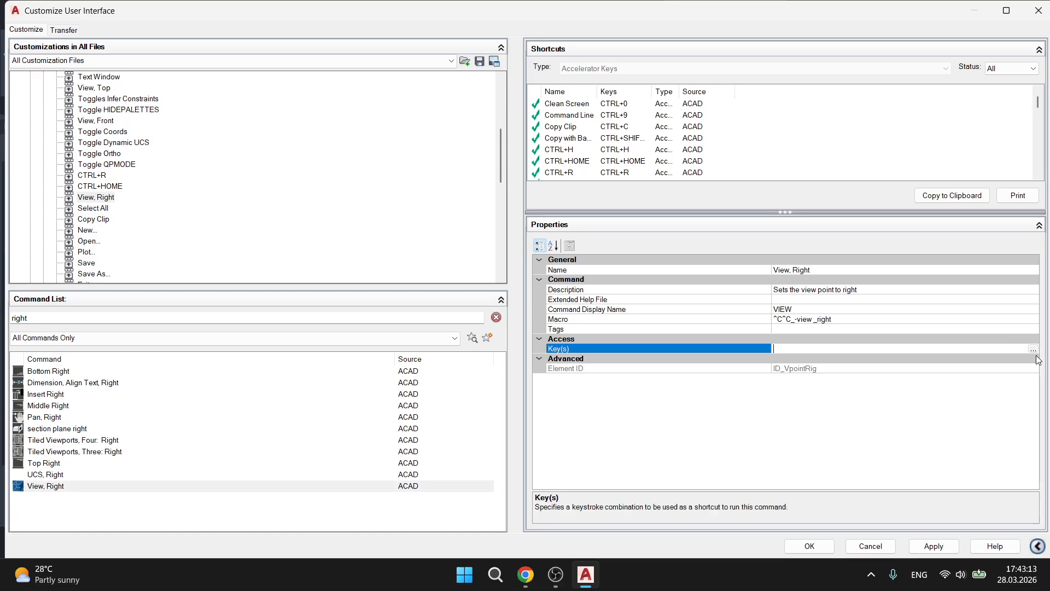
pyautogui.click(1034, 348)
pyautogui.hotkey('shift', 'r')
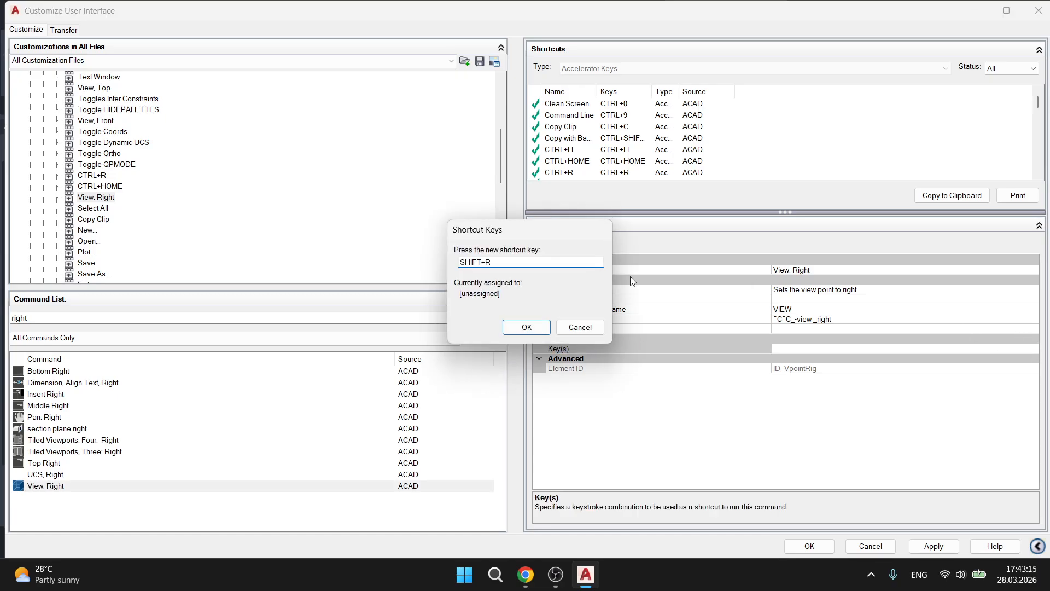
pyautogui.click(524, 327)
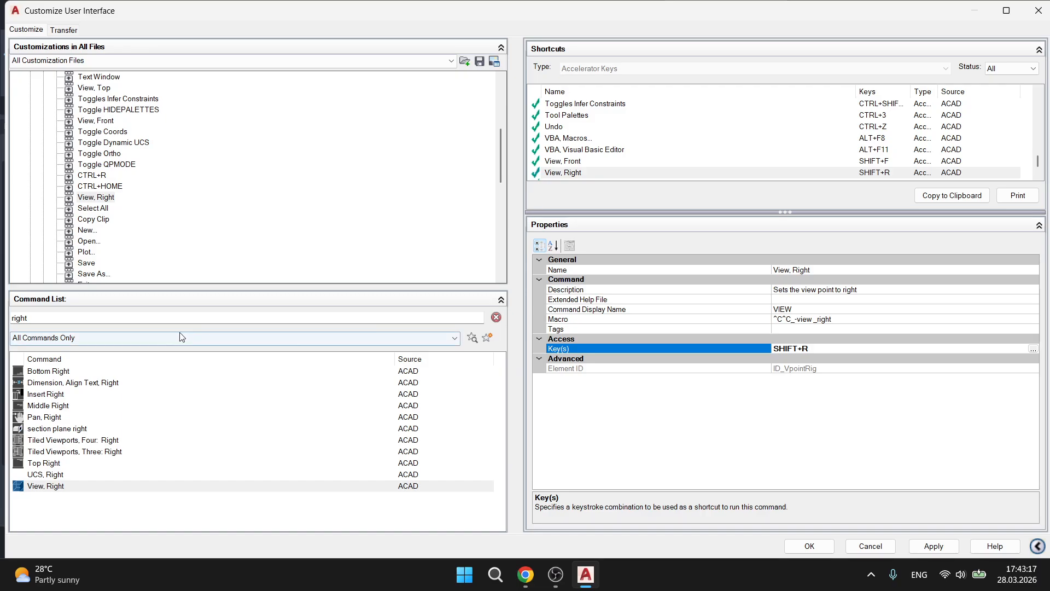
# Search the command list for "left" and add the View, Left command to the Shortcut Keys
pyautogui.doubleClick(66, 319)
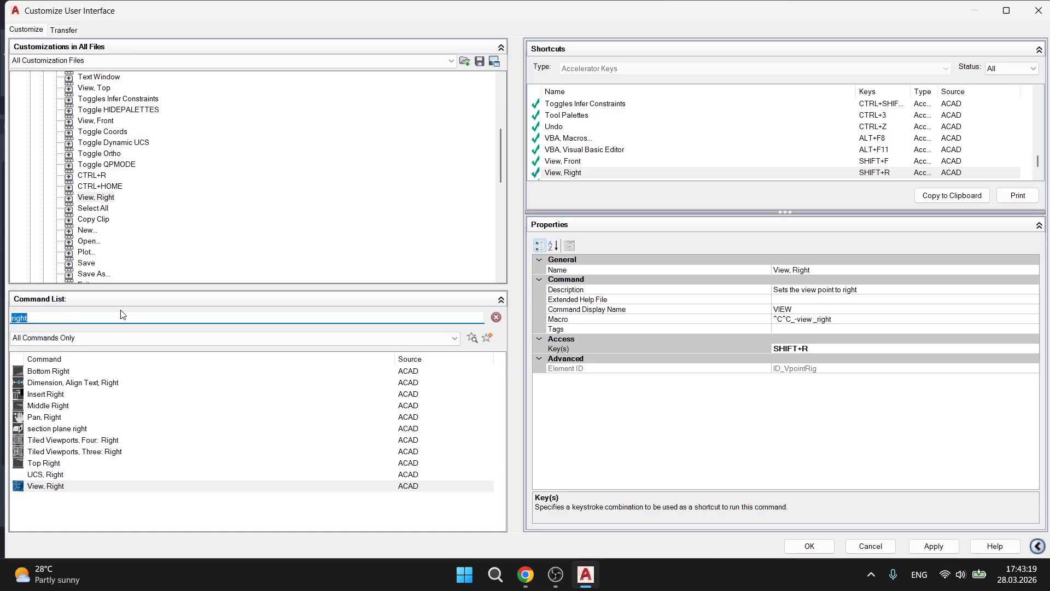
pyautogui.write('left')
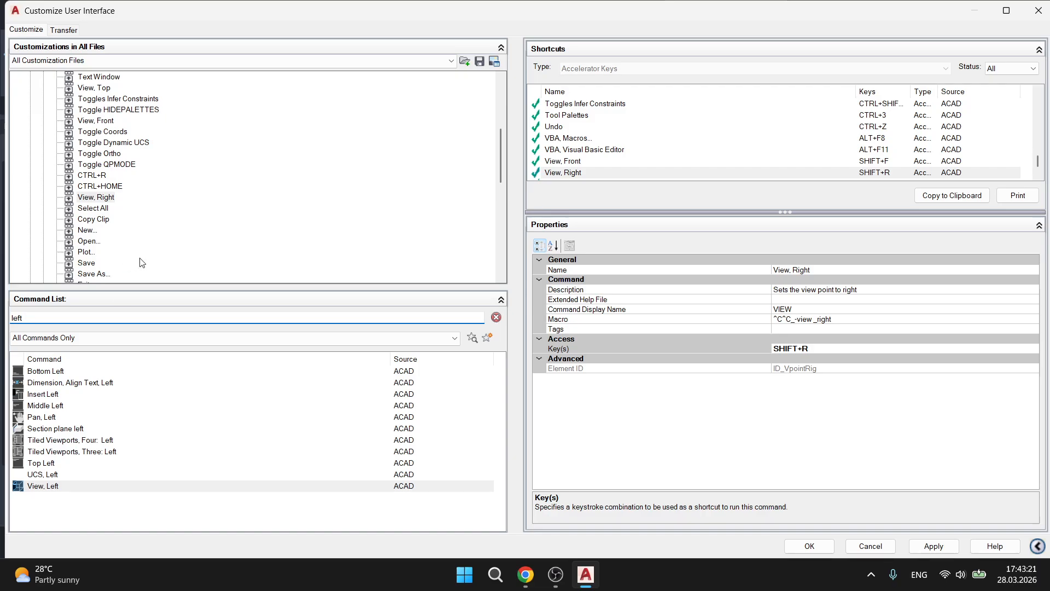
pyautogui.moveTo(57, 488); pyautogui.dragTo(137, 192)
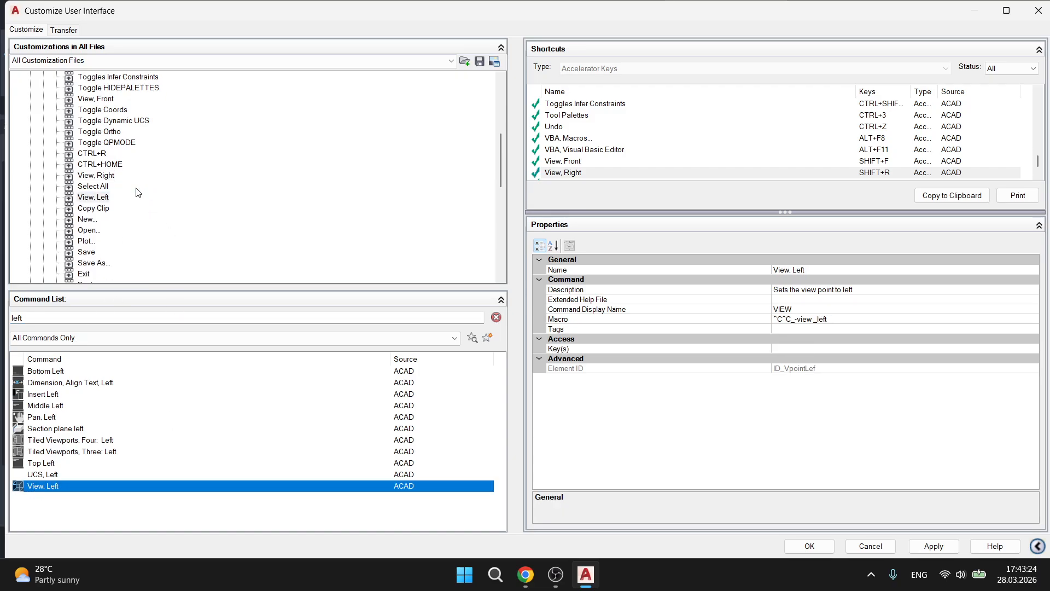
# Assign SHIFT+E as the shortcut for View, Left and save the customization, closing the editor
pyautogui.click(881, 351)
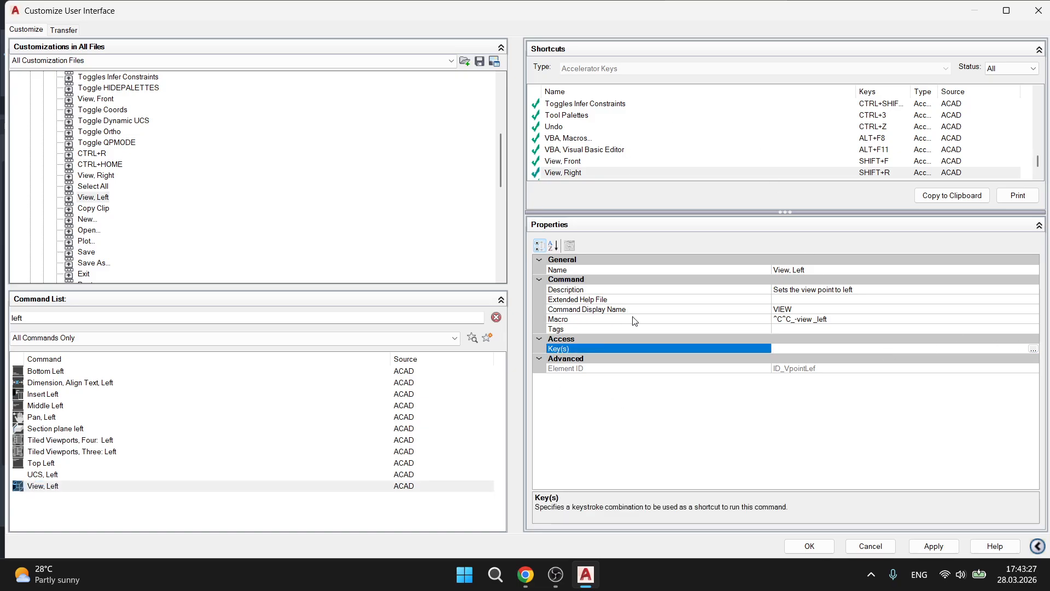
pyautogui.click(1033, 349)
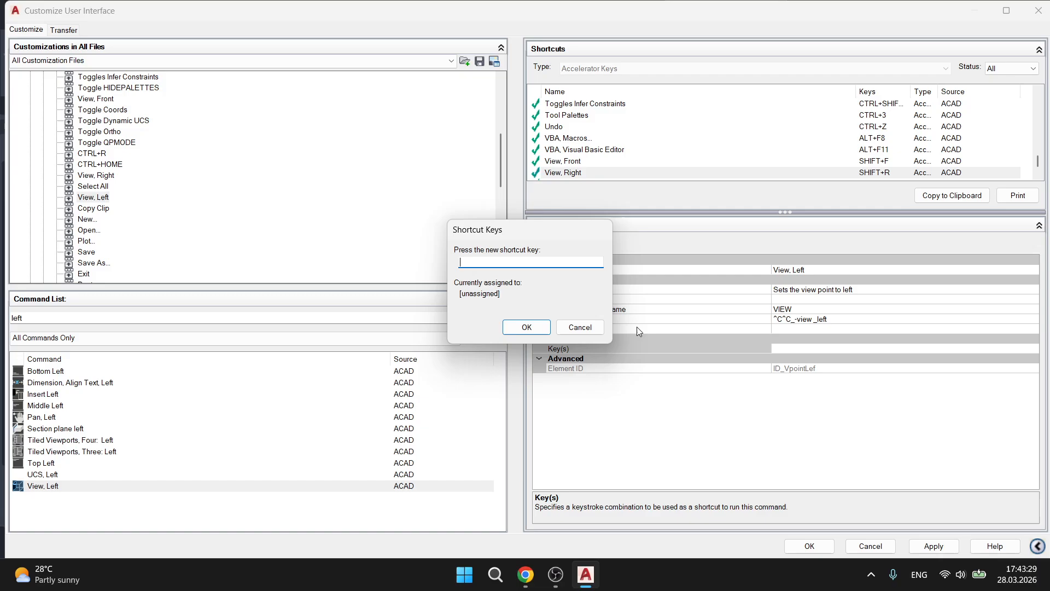
pyautogui.hotkey('shift', 'e')
pyautogui.press('BackSpace')
pyautogui.hotkey('shift', 'e')
pyautogui.click(525, 329)
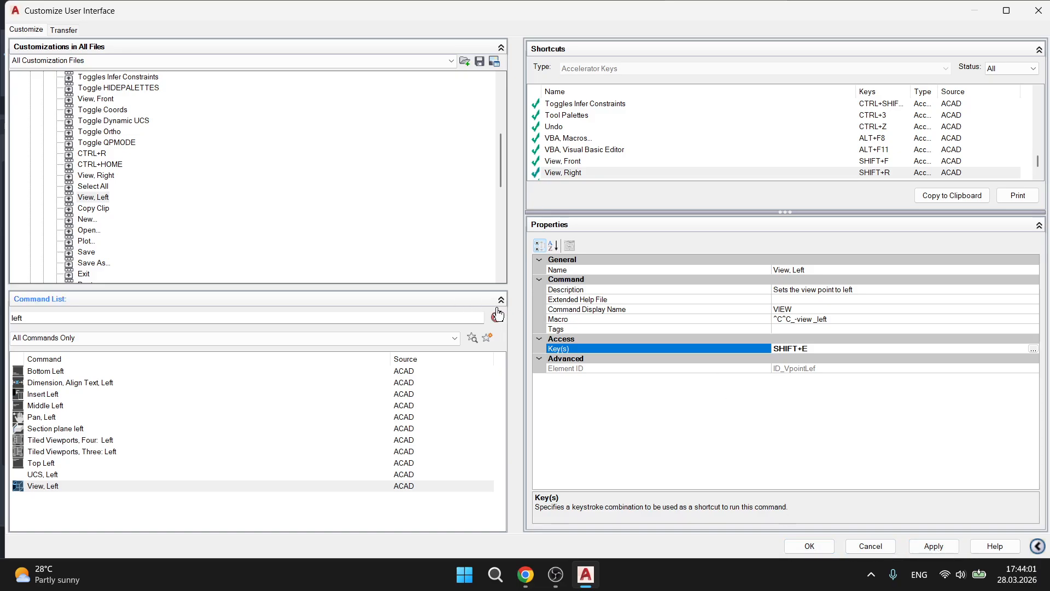
pyautogui.click(815, 551)
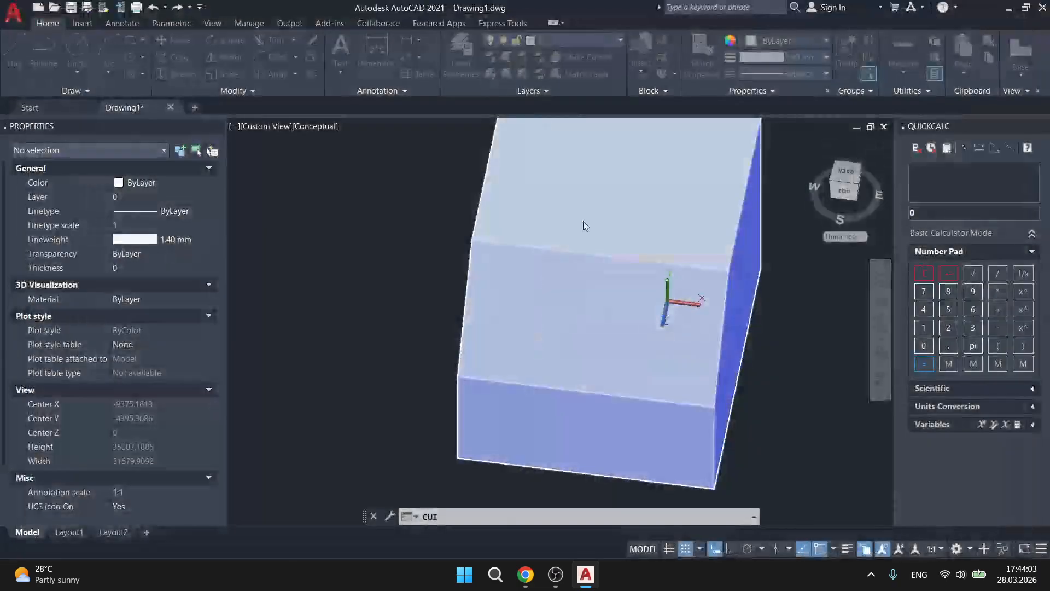
# Test the new shortcuts by switching the sliced solid through the Front, Right and Left views
pyautogui.click(385, 303)
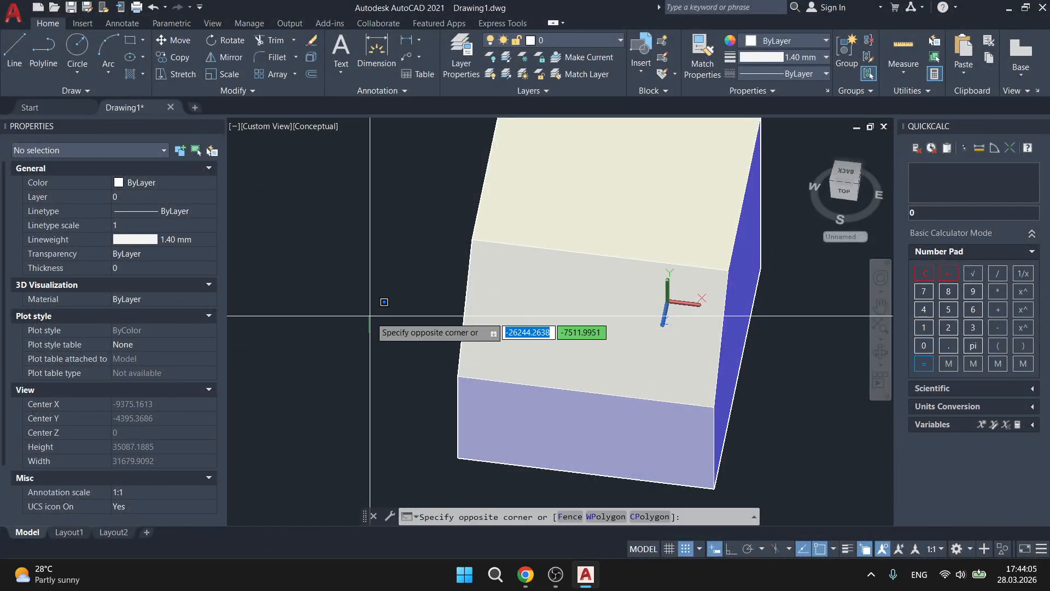
pyautogui.click(367, 315)
pyautogui.hotkey('ctrl', 'f')
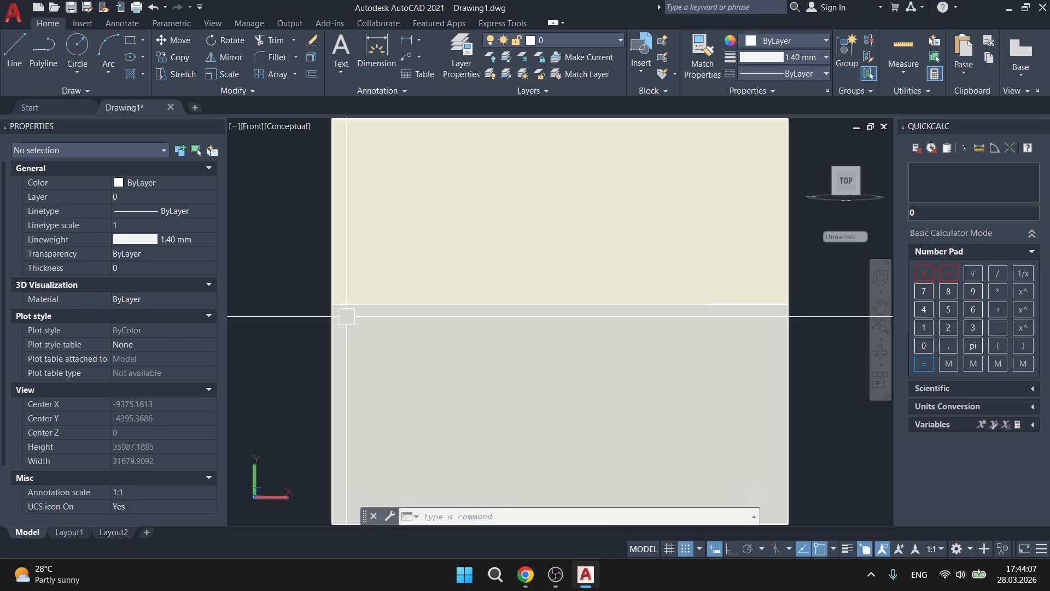
pyautogui.hotkey('ctrl', 'r')
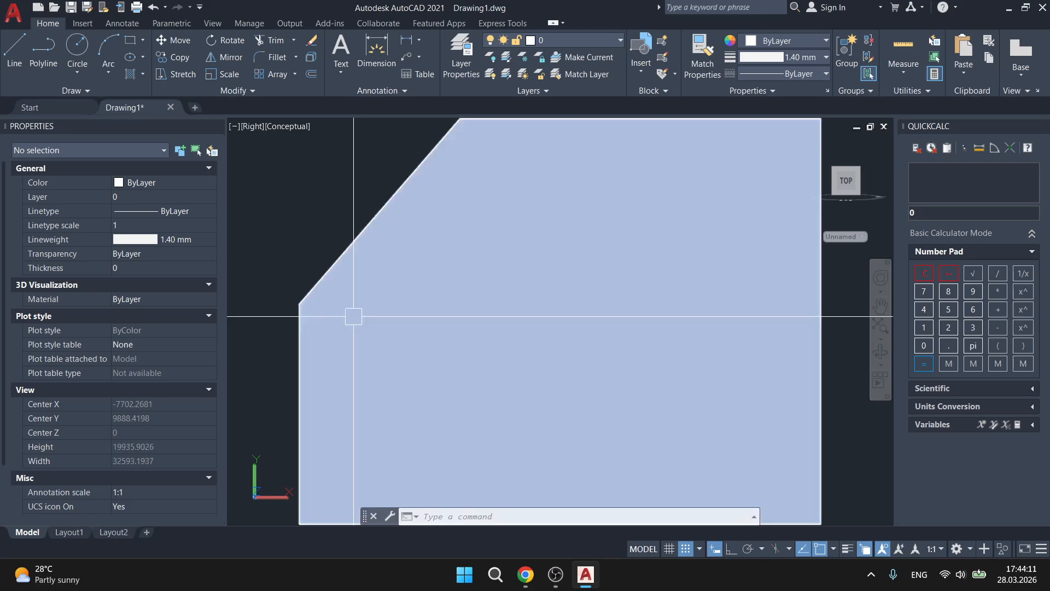
pyautogui.hotkey('ctrl', 'l')
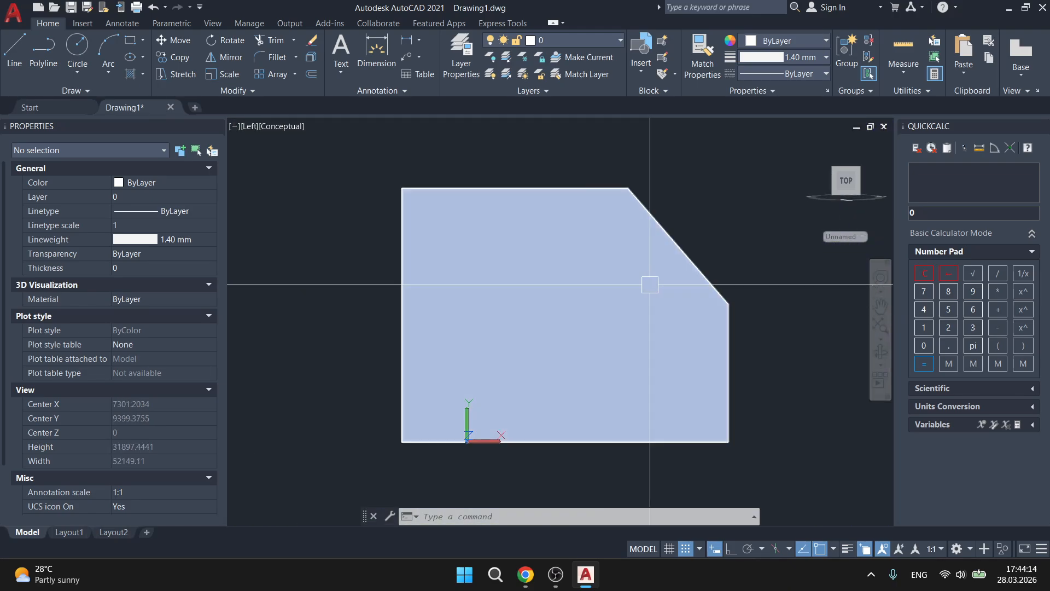
# Orbit the solid and compare manual view switching by choosing the Top and Right preset views from the viewport's view list
pyautogui.moveTo(649, 285)
pyautogui.keyDown('shift'); pyautogui.mouseDown(button='middle')
pyautogui.moveTo(668, 321)
pyautogui.moveTo(628, 351)
pyautogui.moveTo(640, 297)
pyautogui.mouseUp(button='middle'); pyautogui.keyUp('shift')
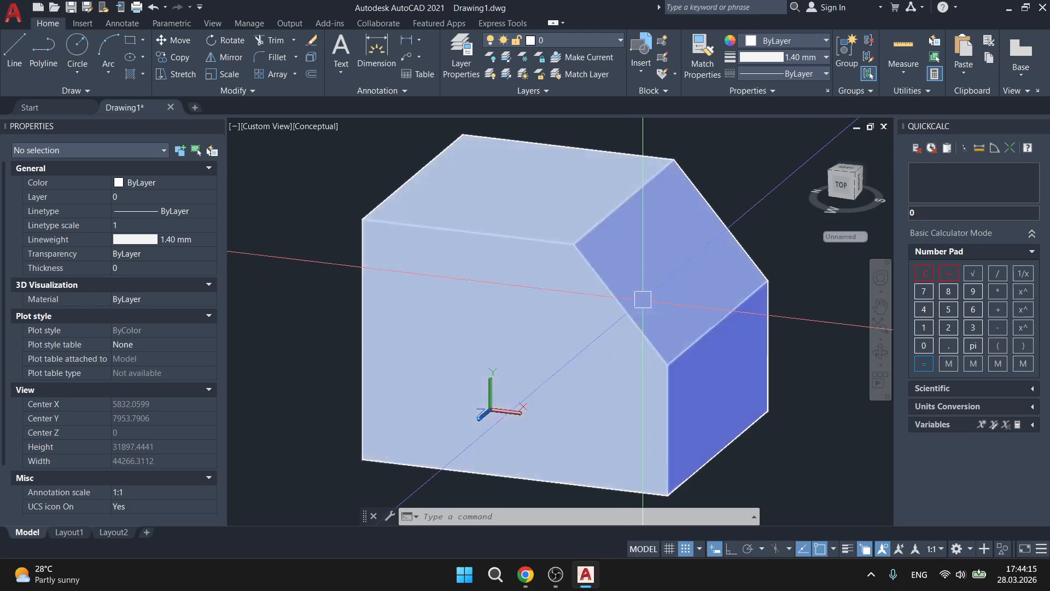
pyautogui.click(855, 184)
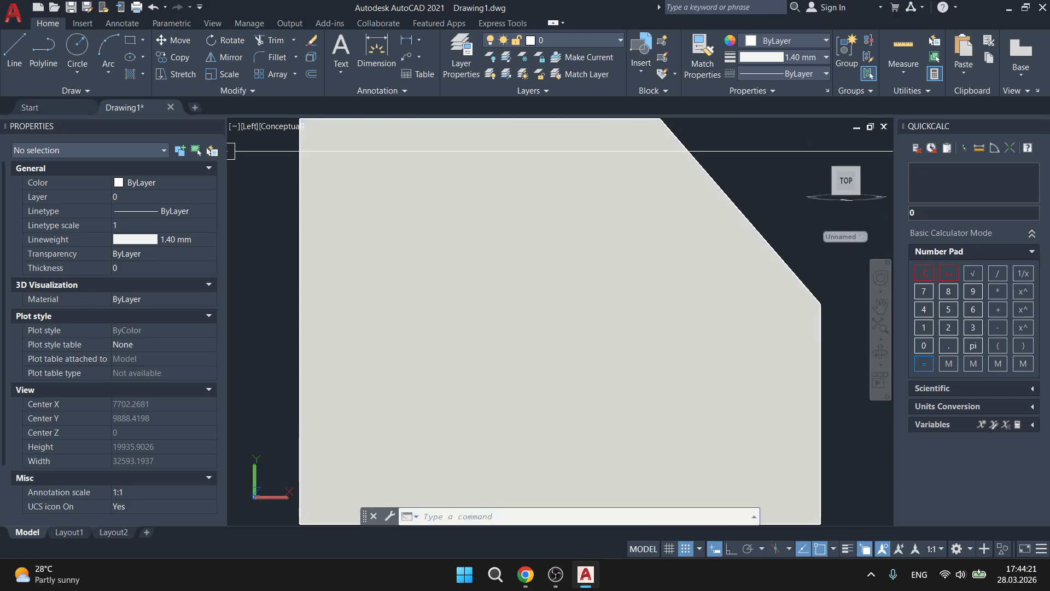
pyautogui.click(251, 127)
pyautogui.click(256, 164)
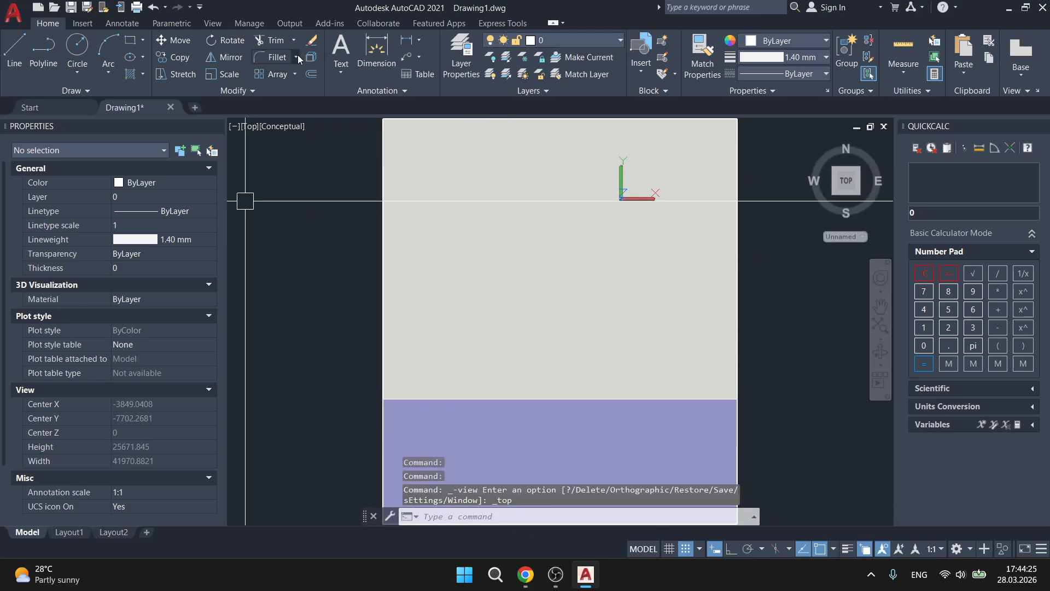
pyautogui.click(244, 130)
pyautogui.click(255, 203)
pyautogui.click(248, 128)
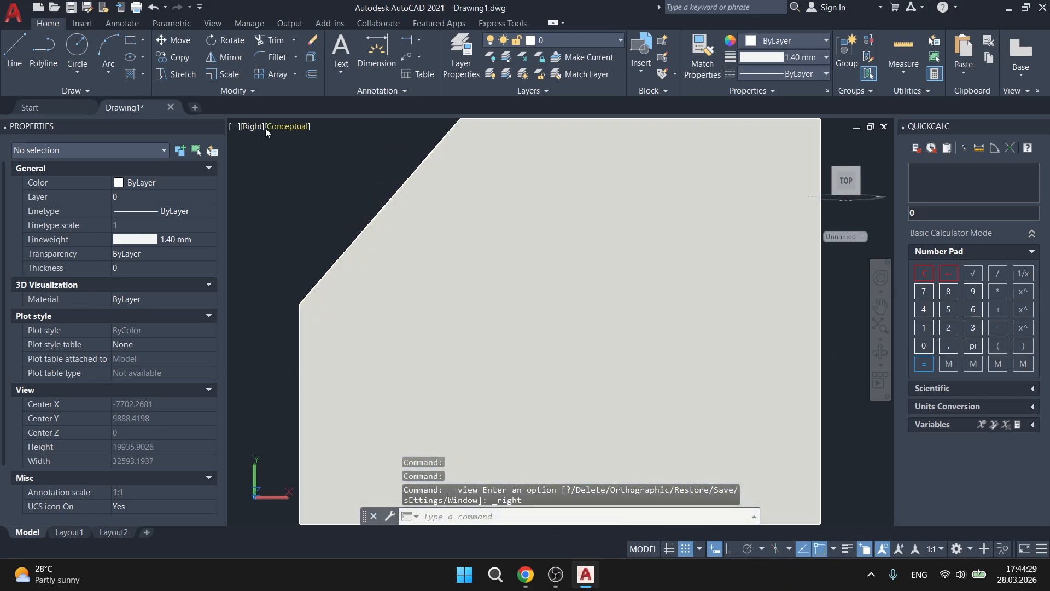
# Switch the viewport to the Front and Top views in turn, and erase the sliced solid
pyautogui.click(264, 188)
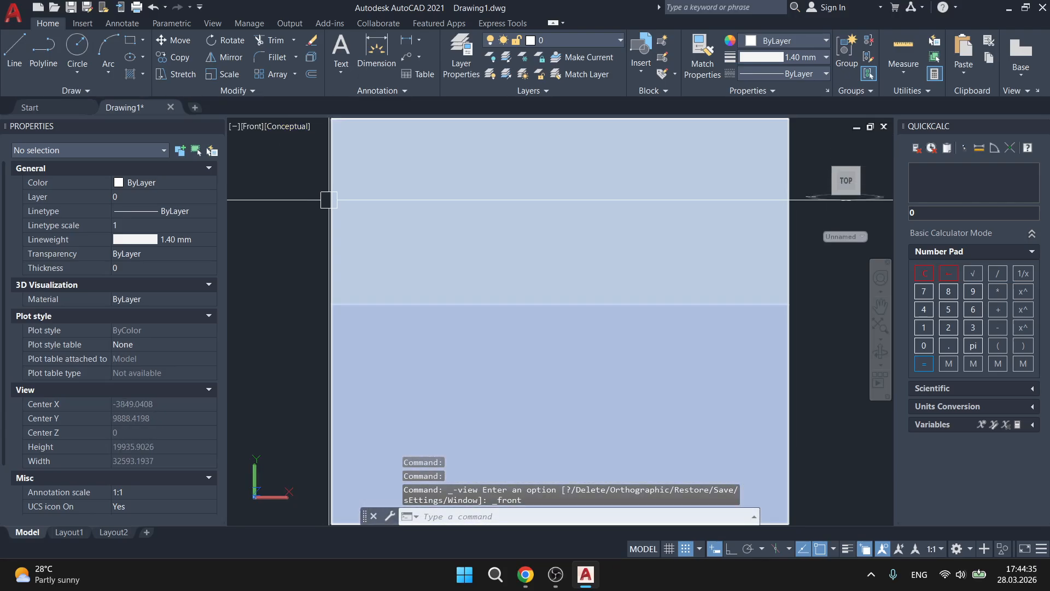
pyautogui.hotkey('ctrl', 'z')
pyautogui.click(492, 318)
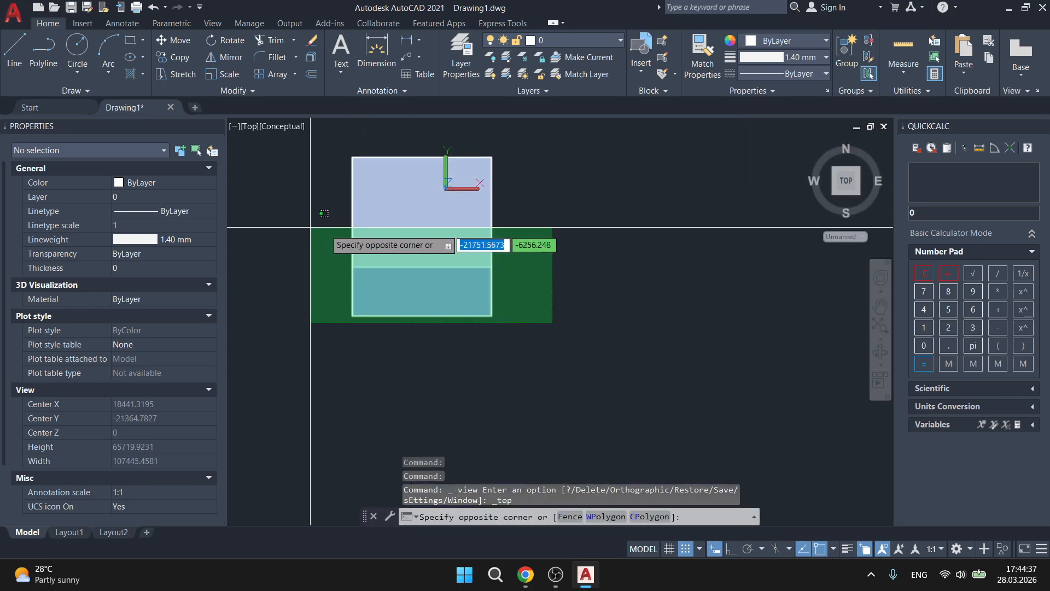
pyautogui.click(311, 203)
pyautogui.write('e')
pyautogui.press('Return')
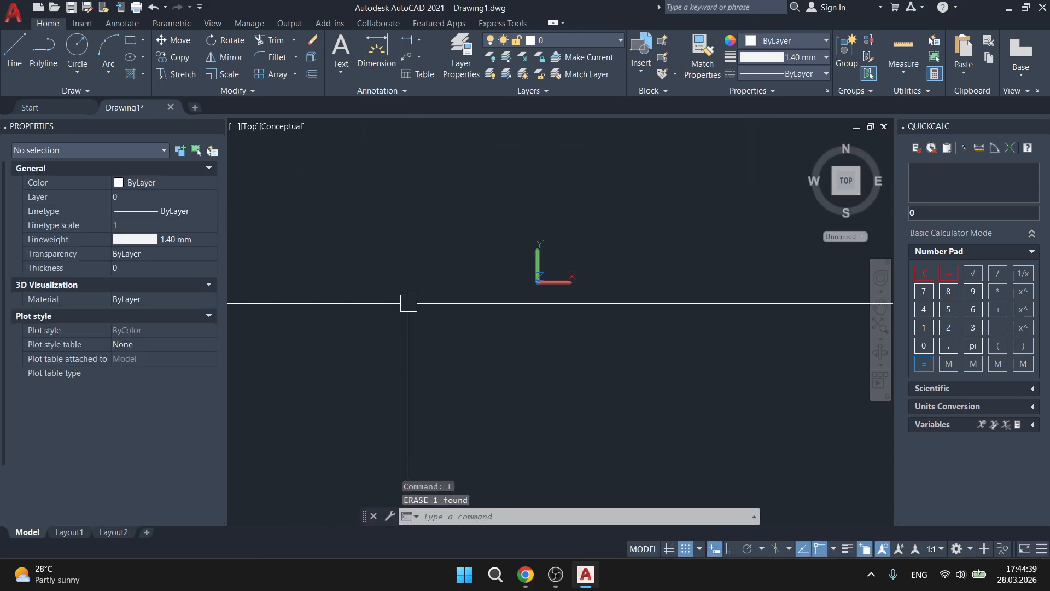
pyautogui.moveTo(487, 400); pyautogui.dragTo(470, 293, button='middle')
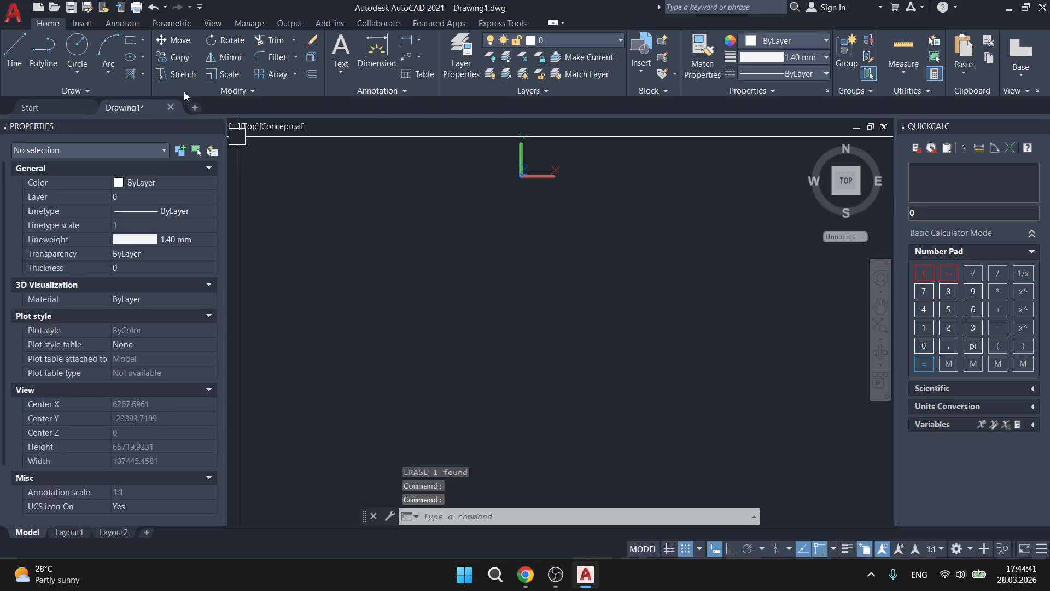
pyautogui.click(272, 127)
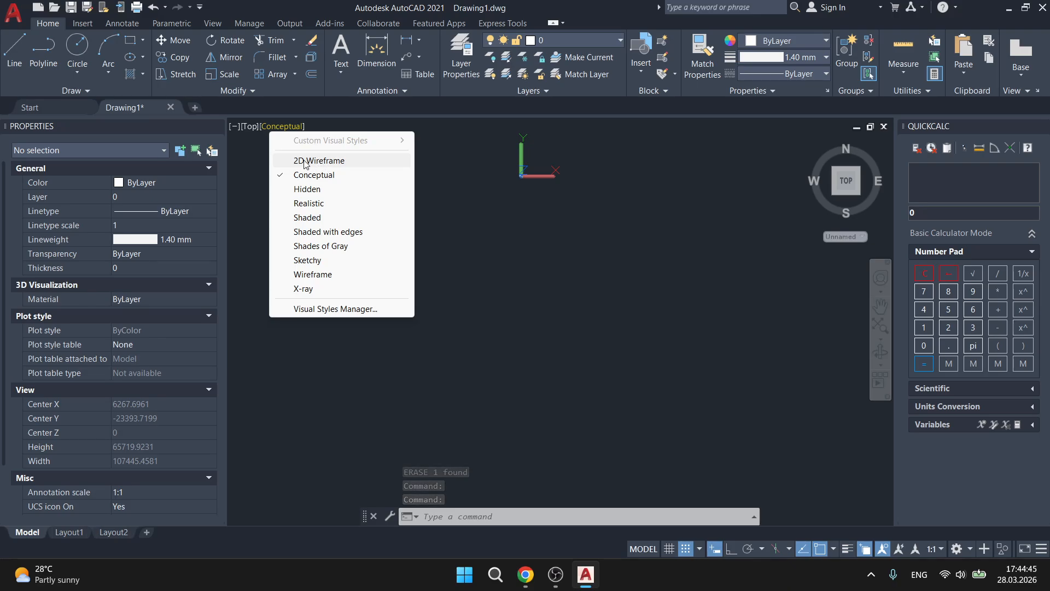
pyautogui.click(543, 194)
pyautogui.click(437, 177)
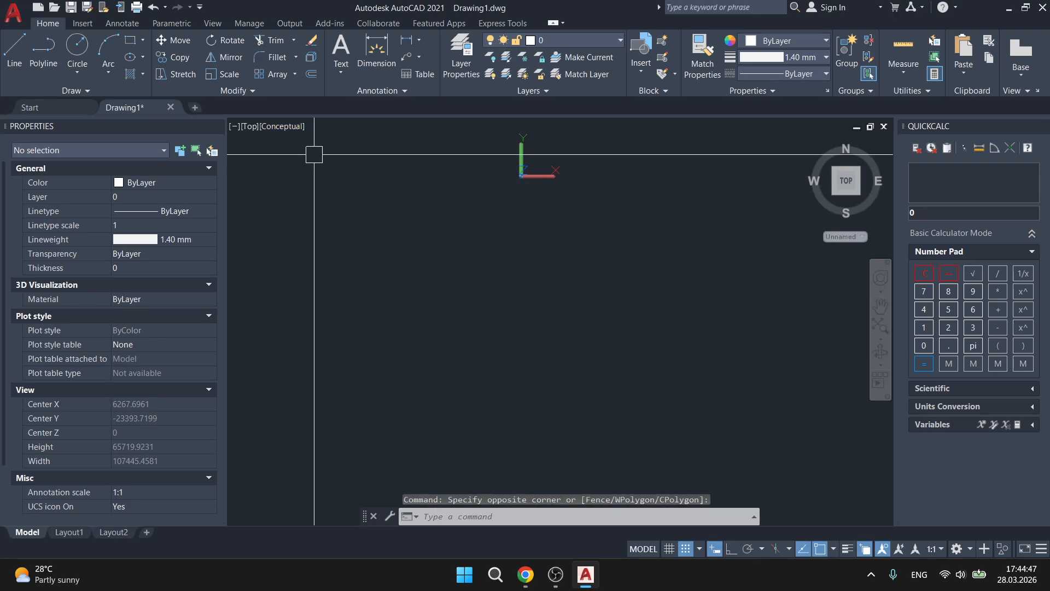
# Check the list of planned keyboard shortcuts on the desktop wallpaper and return to AutoCAD
pyautogui.click(1009, 12)
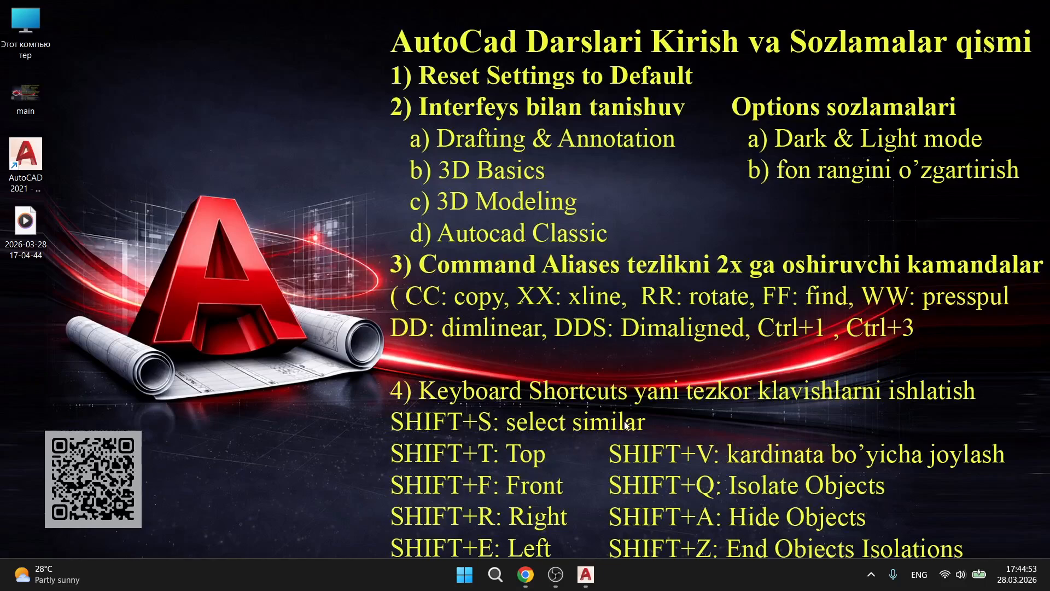
pyautogui.hotkey('alt', 'Tab')
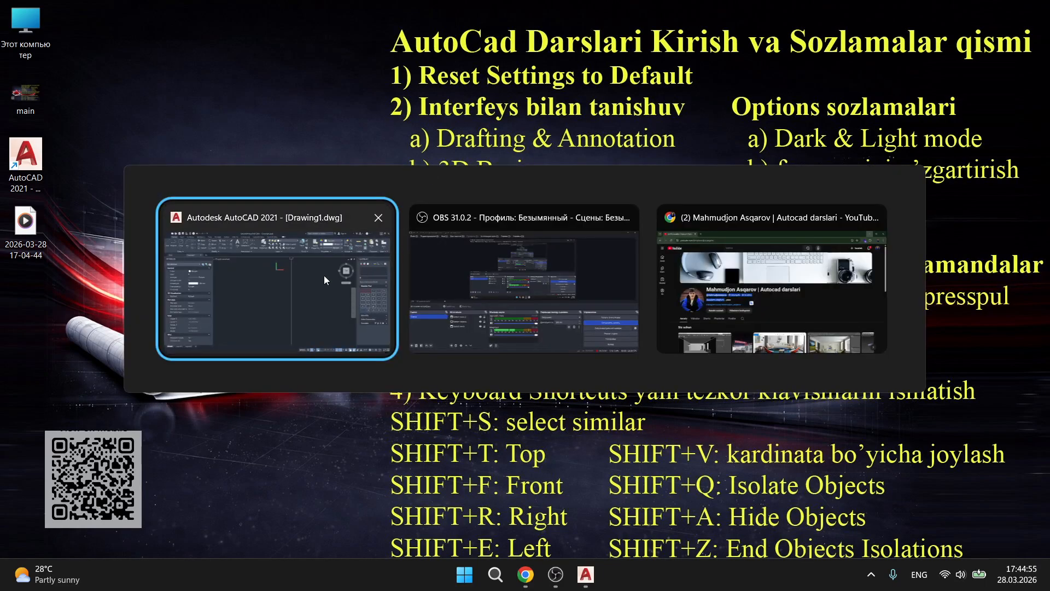
pyautogui.click(300, 293)
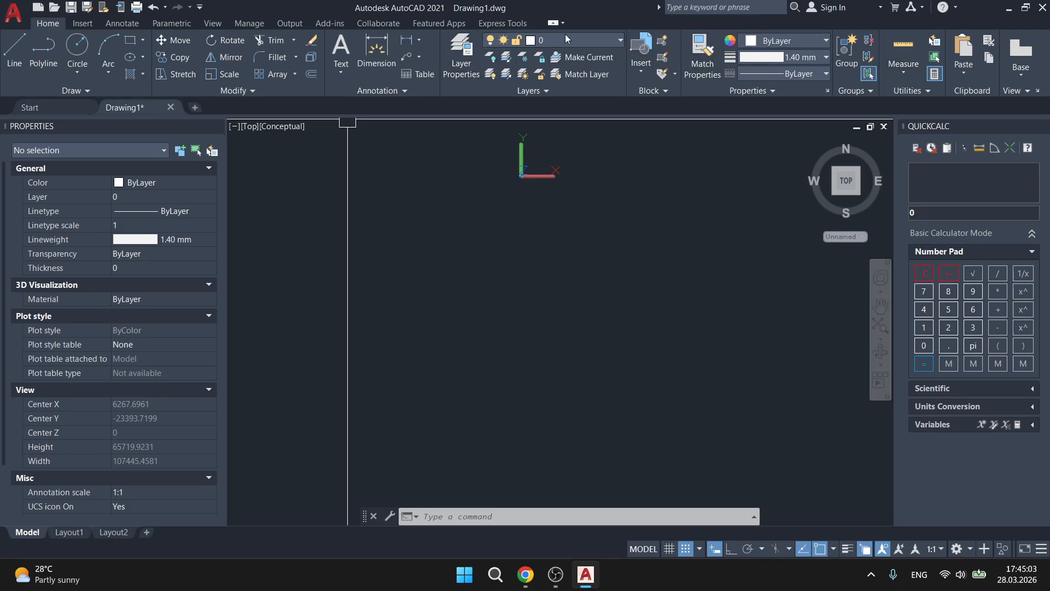
# Draw two separate circles near the origin with radii of about 20439 and 22740
pyautogui.write('c')
pyautogui.press('Return')
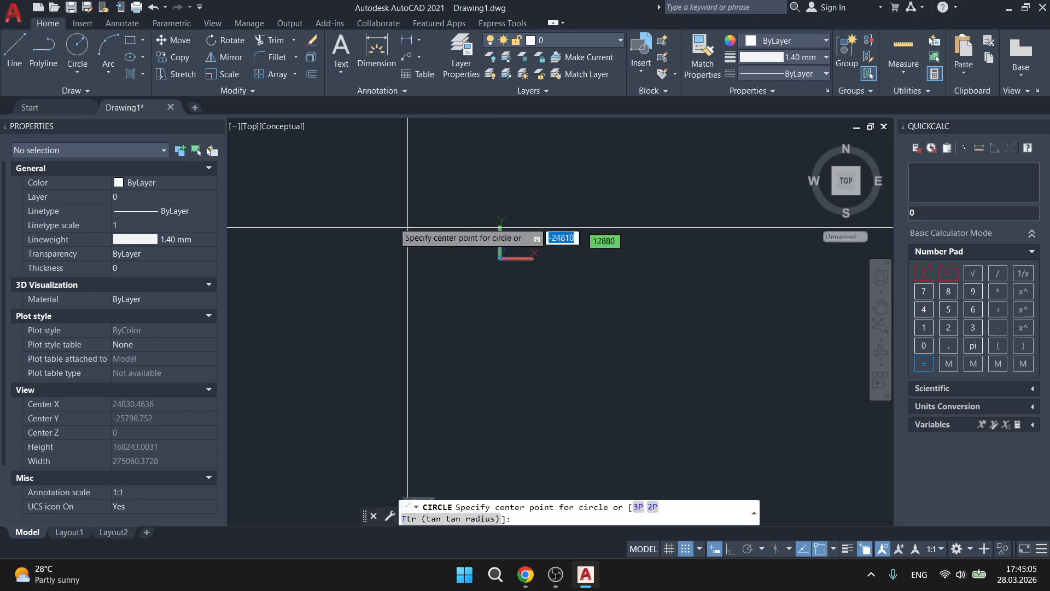
pyautogui.click(365, 204)
pyautogui.click(414, 210)
pyautogui.click(512, 150)
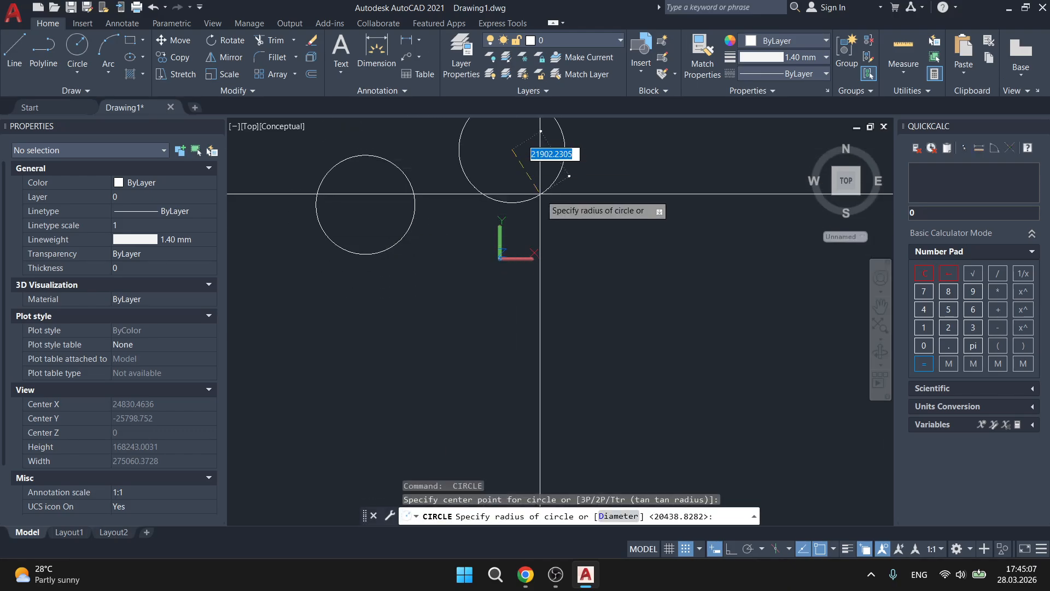
pyautogui.click(534, 201)
pyautogui.press('Escape')
pyautogui.scroll(-1, 471, 205)
pyautogui.moveTo(476, 217); pyautogui.dragTo(499, 336, button='middle')
# Draw a larger circle above the other two with a radius of about 59283
pyautogui.press('space')
pyautogui.click(477, 168)
pyautogui.click(564, 187)
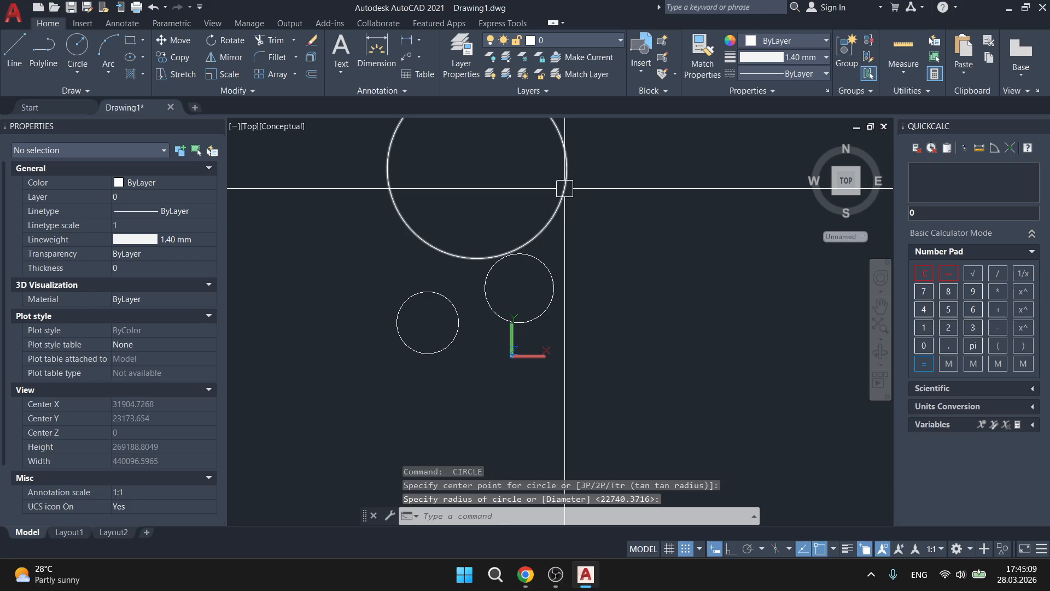
pyautogui.press('Escape')
pyautogui.scroll(-1, 547, 197)
pyautogui.moveTo(547, 197); pyautogui.dragTo(558, 232, button='middle')
# Select the three circles one after another, and clear the selection
pyautogui.click(465, 243)
pyautogui.click(380, 270)
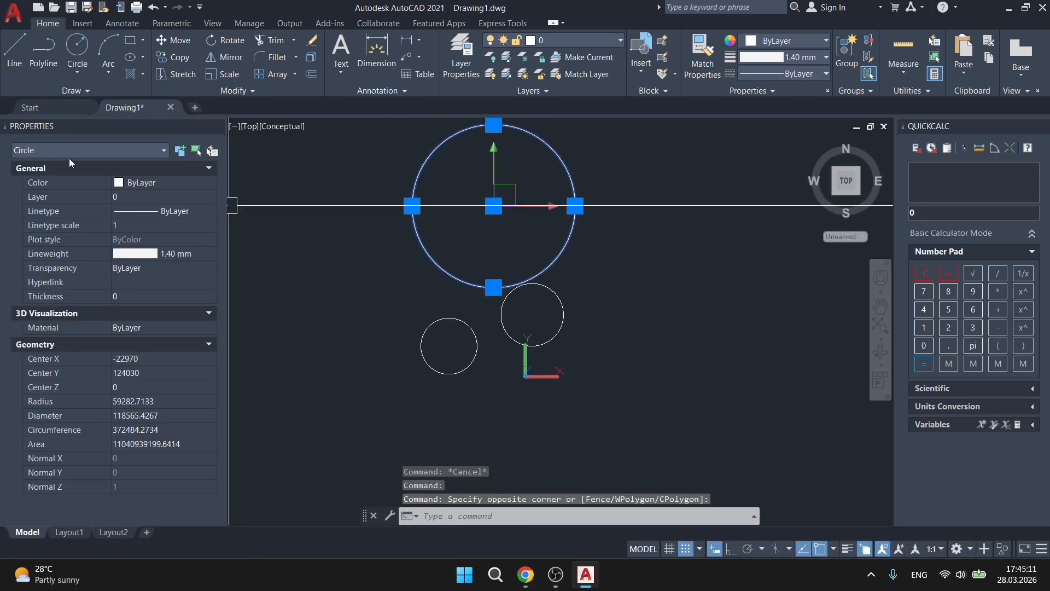
pyautogui.click(563, 317)
pyautogui.click(430, 325)
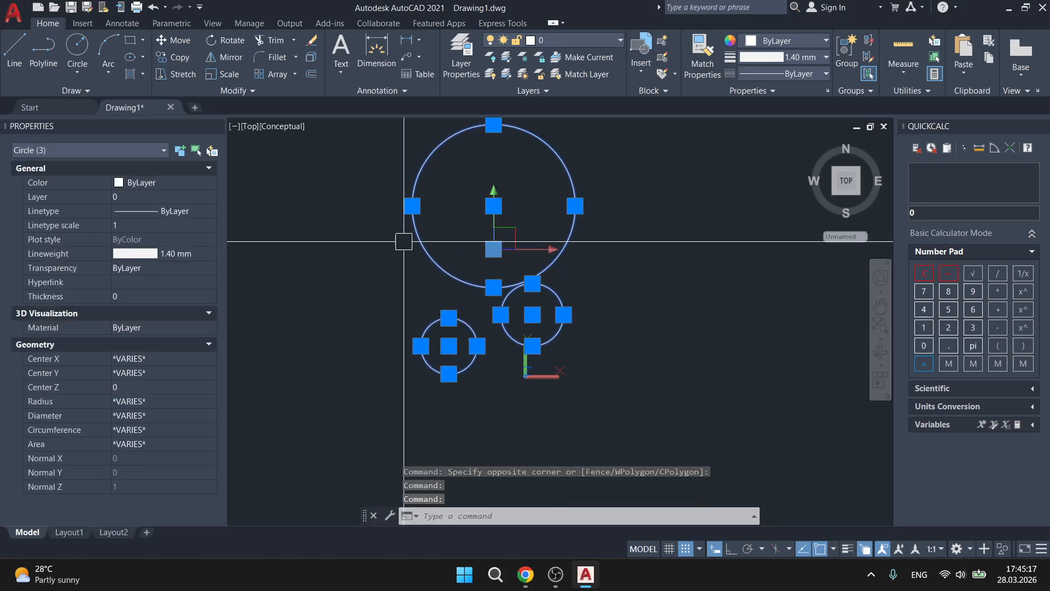
pyautogui.press('Escape')
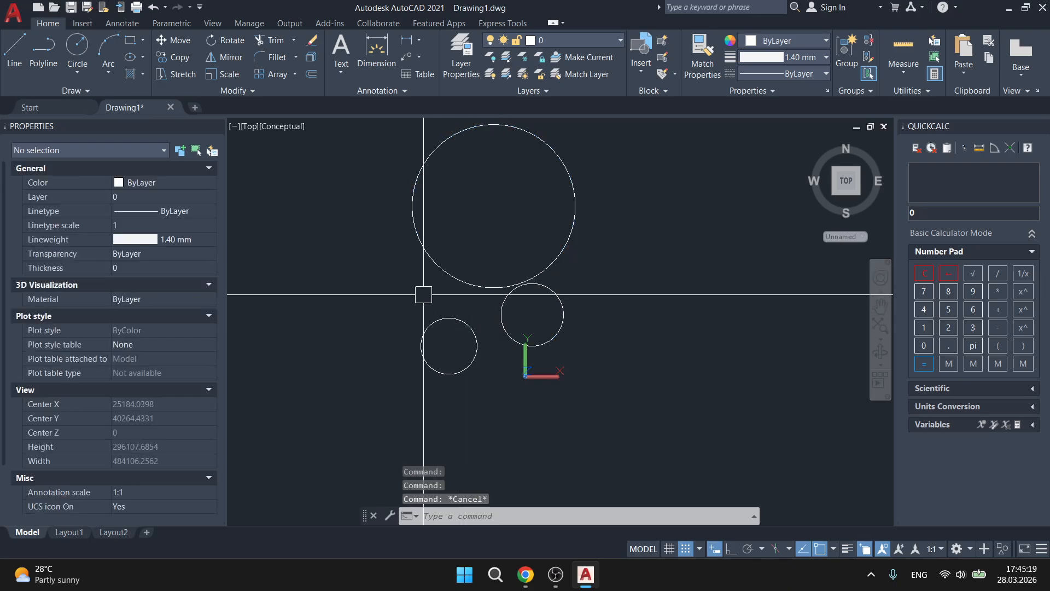
# Select the large circle, extend the selection to all matching circles with Select Similar, and clear it after checking the layer property
pyautogui.click(429, 258)
pyautogui.rightClick(326, 200)
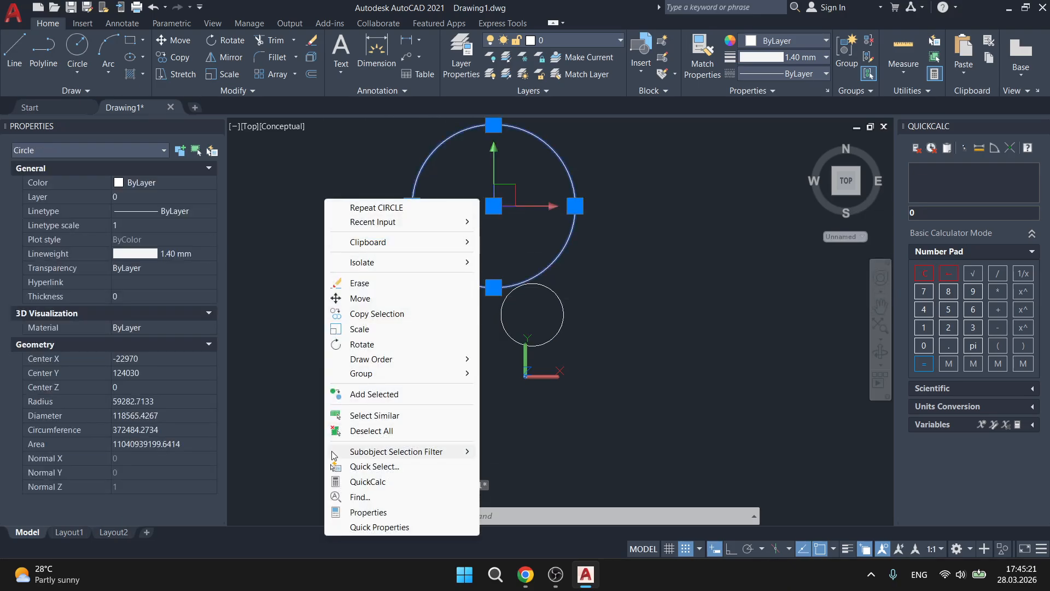
pyautogui.click(376, 416)
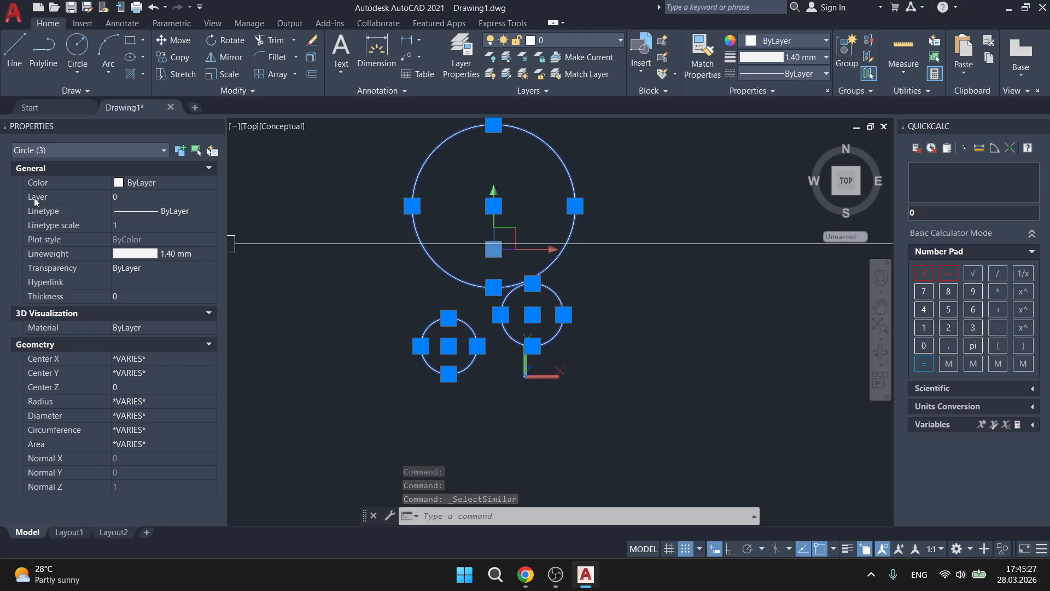
pyautogui.click(144, 201)
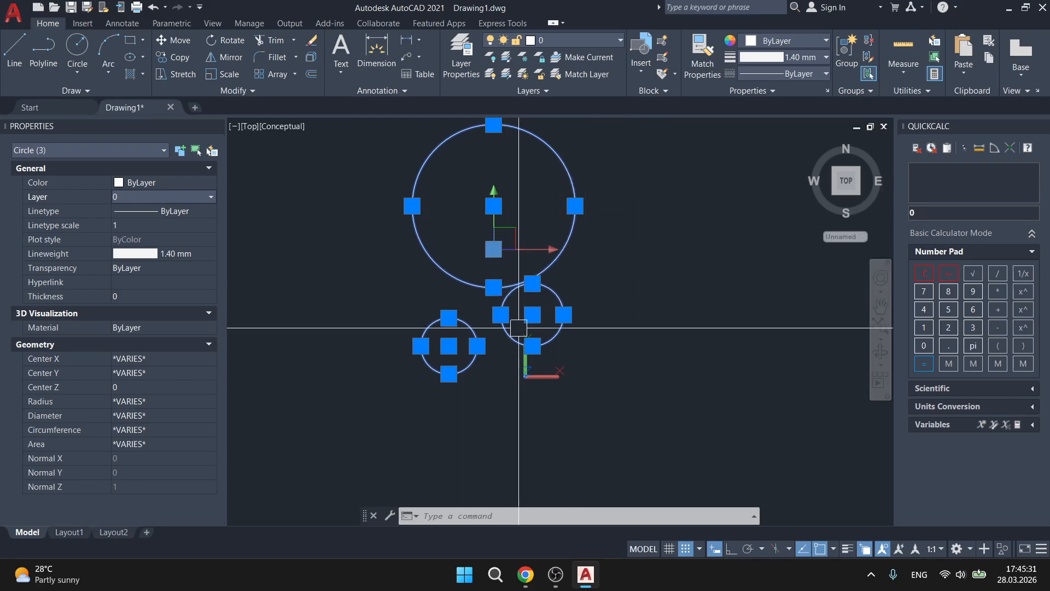
pyautogui.click(586, 407)
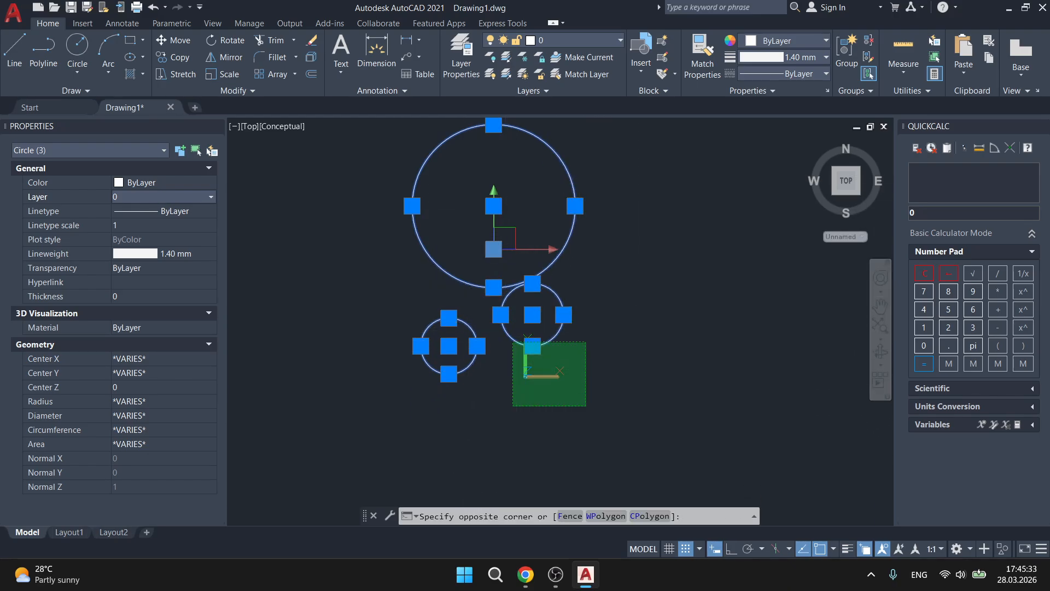
pyautogui.press('Escape')
# Repeat Select Similar from the large circle, clear the selection, and reselect only the large circle to show where the command is offered
pyautogui.click(452, 241)
pyautogui.click(378, 232)
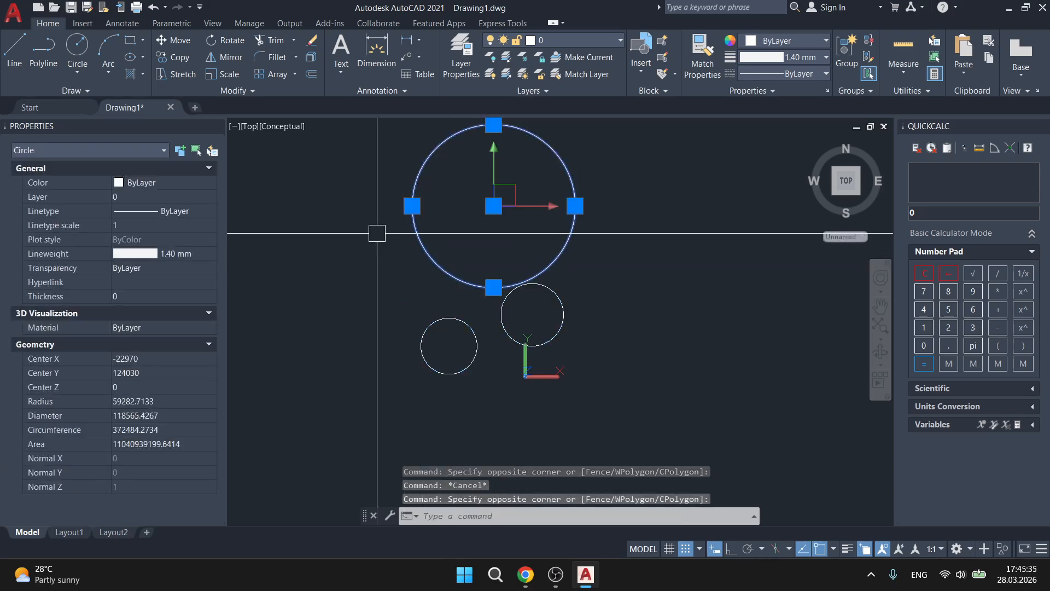
pyautogui.rightClick(337, 239)
pyautogui.click(376, 443)
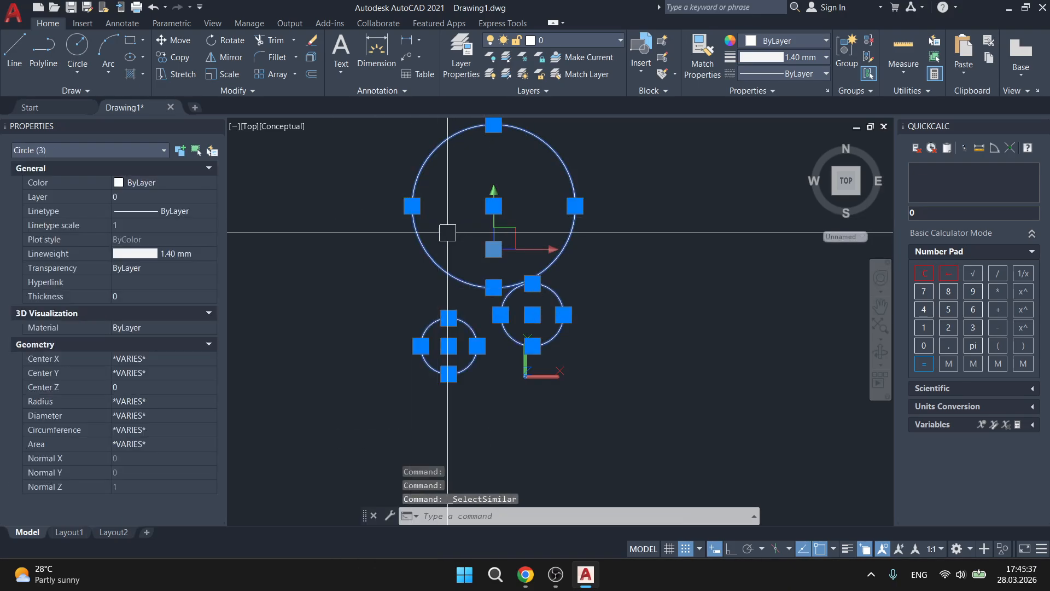
pyautogui.press('Escape')
pyautogui.click(416, 221)
pyautogui.rightClick(345, 218)
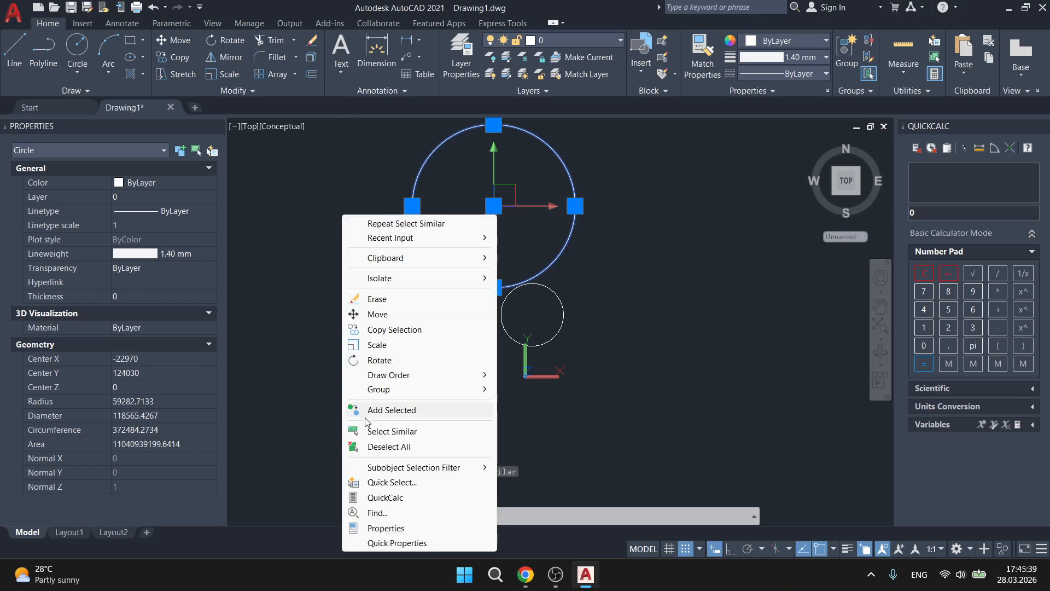
pyautogui.press('Escape')
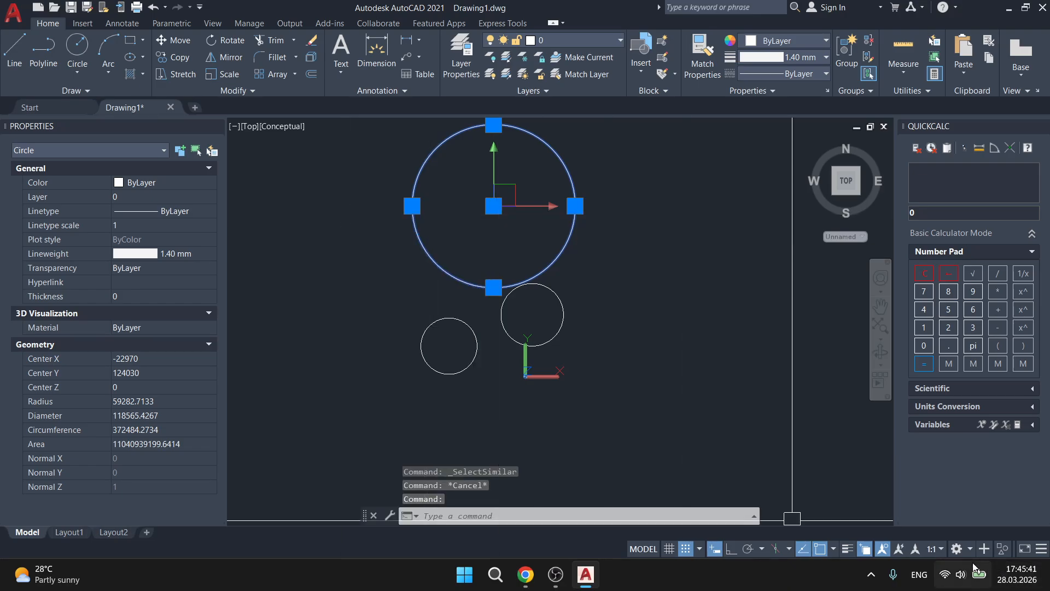
# Open the user interface customization editor and expand the Shortcut Keys under Keyboard Shortcuts
pyautogui.click(964, 546)
pyautogui.click(953, 515)
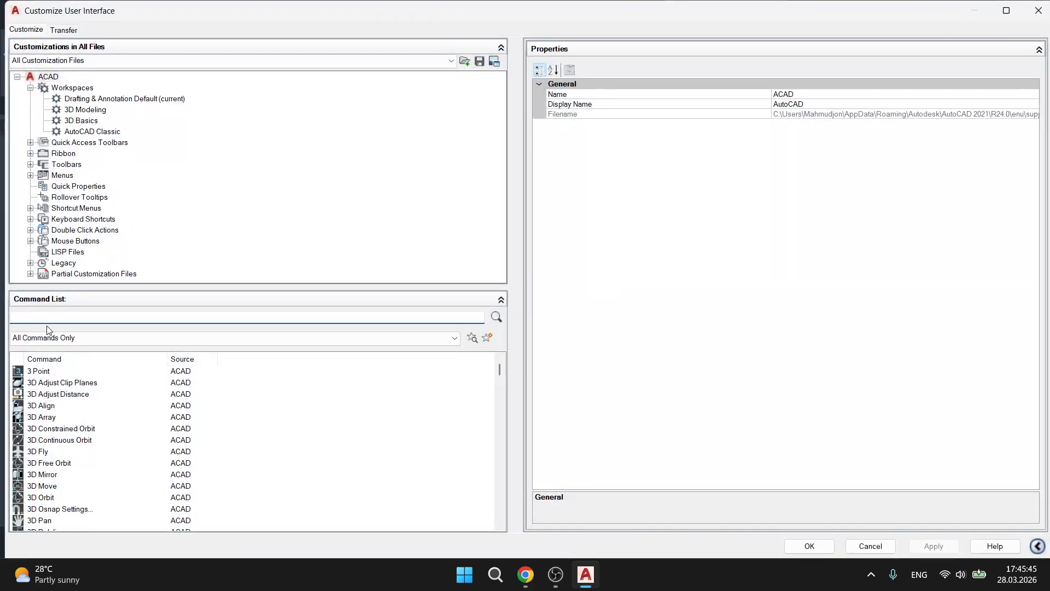
pyautogui.click(31, 219)
pyautogui.click(43, 230)
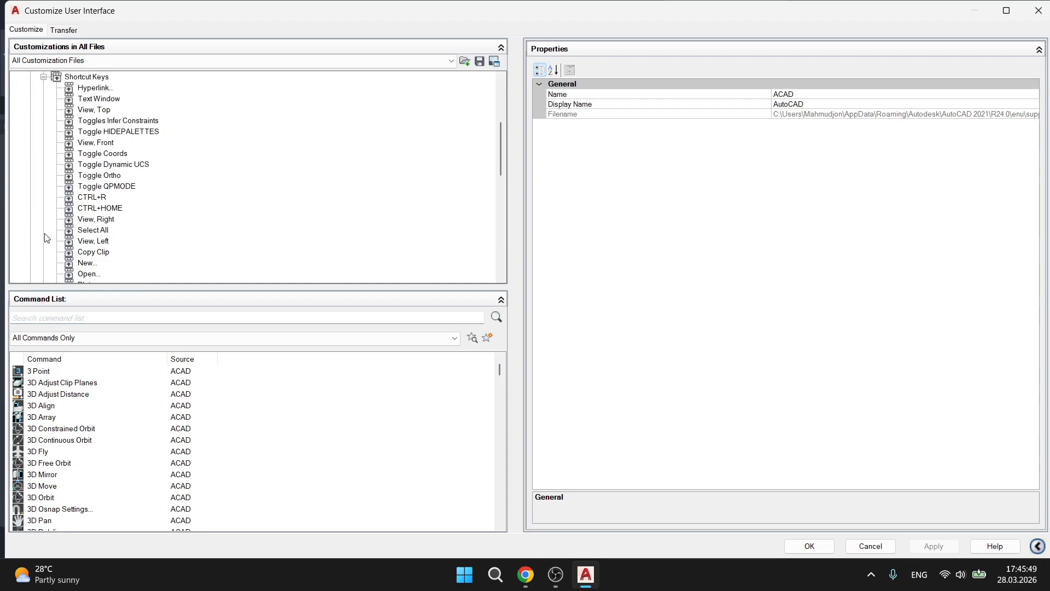
# Search the command list for "select si" and add the Select Similar command to the Shortcut Keys
pyautogui.click(99, 317)
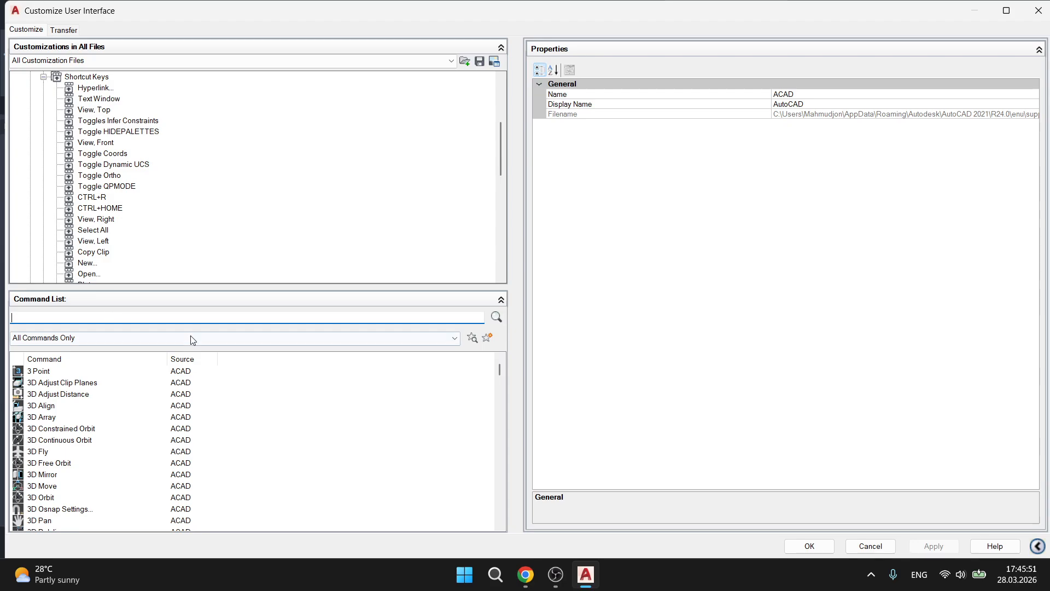
pyautogui.write('select')
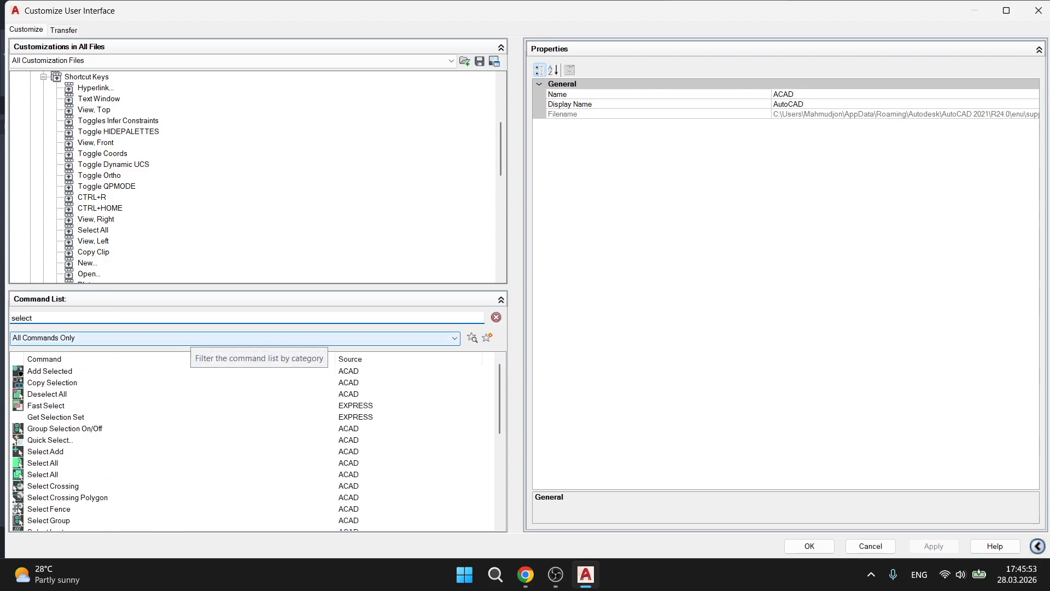
pyautogui.write(' s')
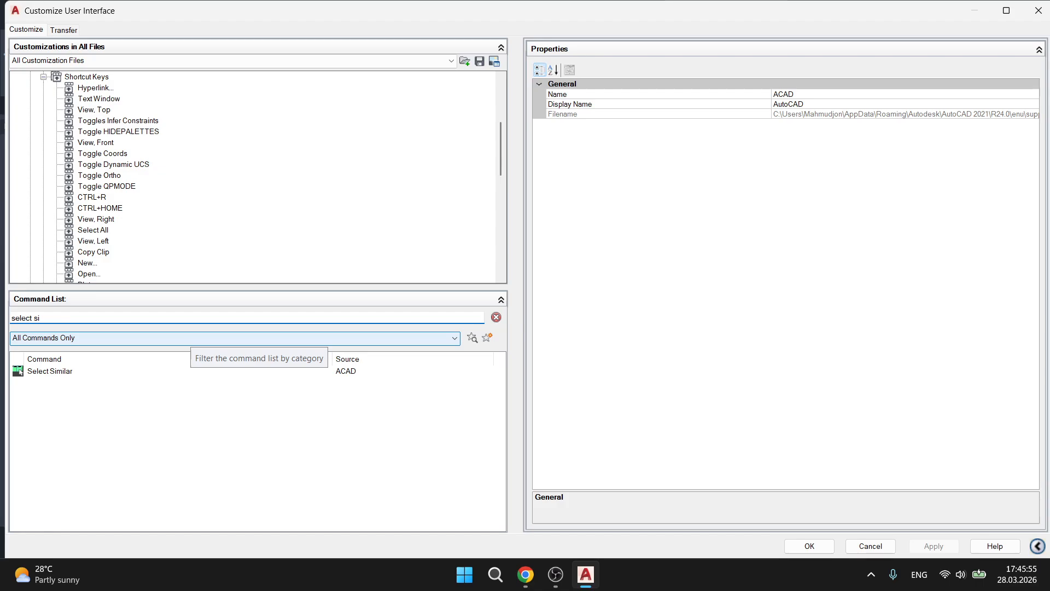
pyautogui.write('i')
pyautogui.moveTo(39, 371); pyautogui.dragTo(124, 226)
# Assign SHIFT+S as the shortcut for Select Similar and save the customization, closing the editor
pyautogui.click(1035, 350)
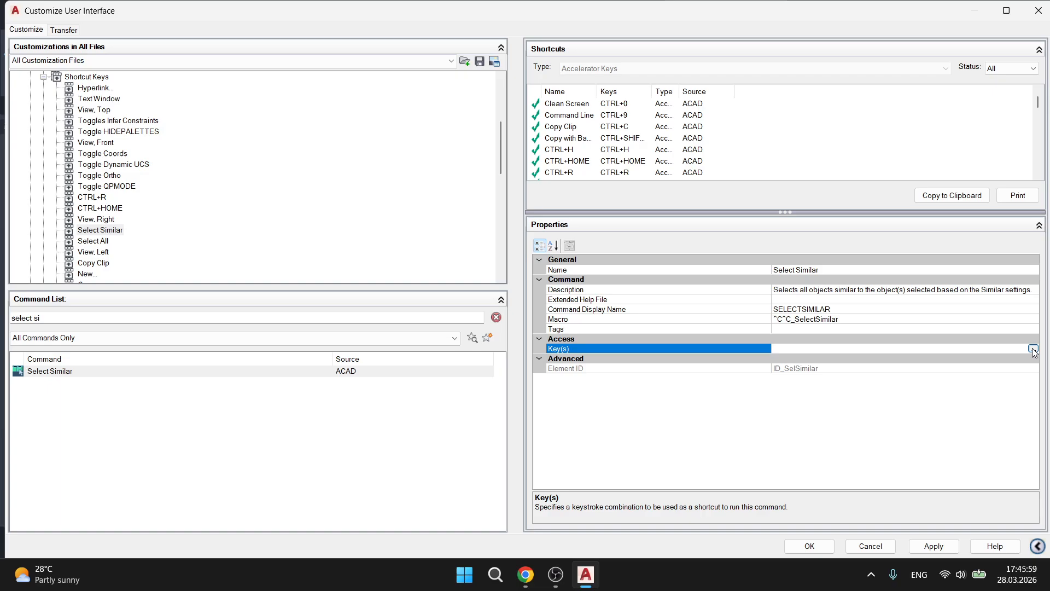
pyautogui.click(1028, 349)
pyautogui.click(539, 327)
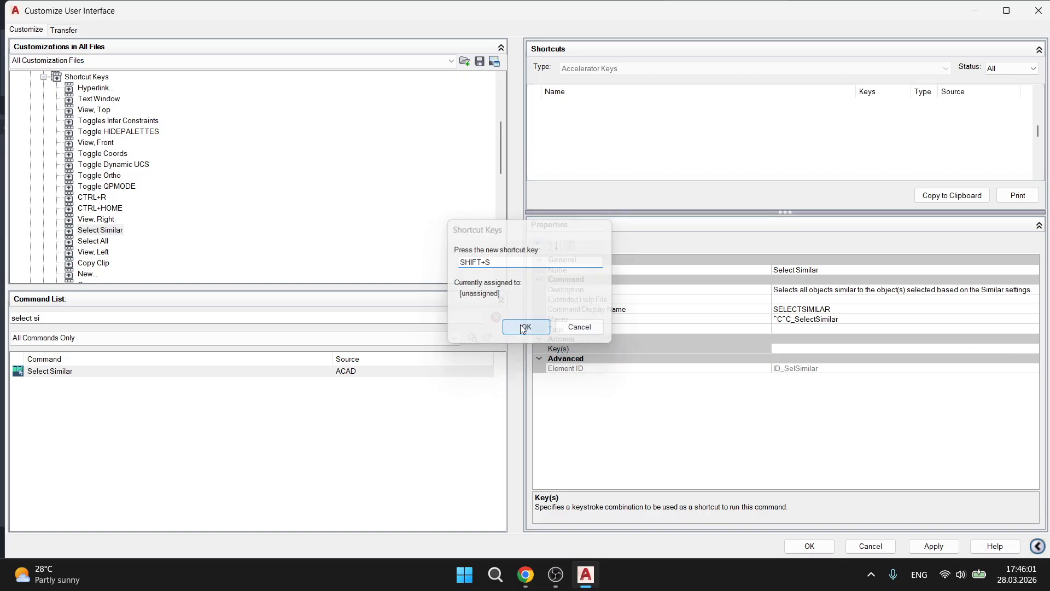
pyautogui.click(809, 546)
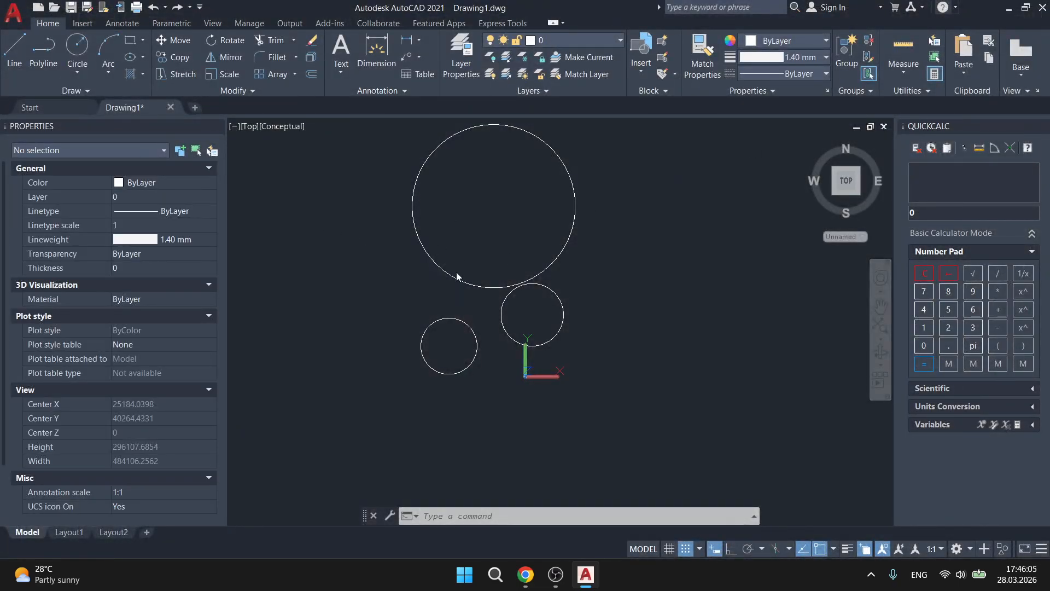
# Set the visual style to 2D Wireframe, and delete the large circle together with the small circle touching its lower edge
pyautogui.click(487, 286)
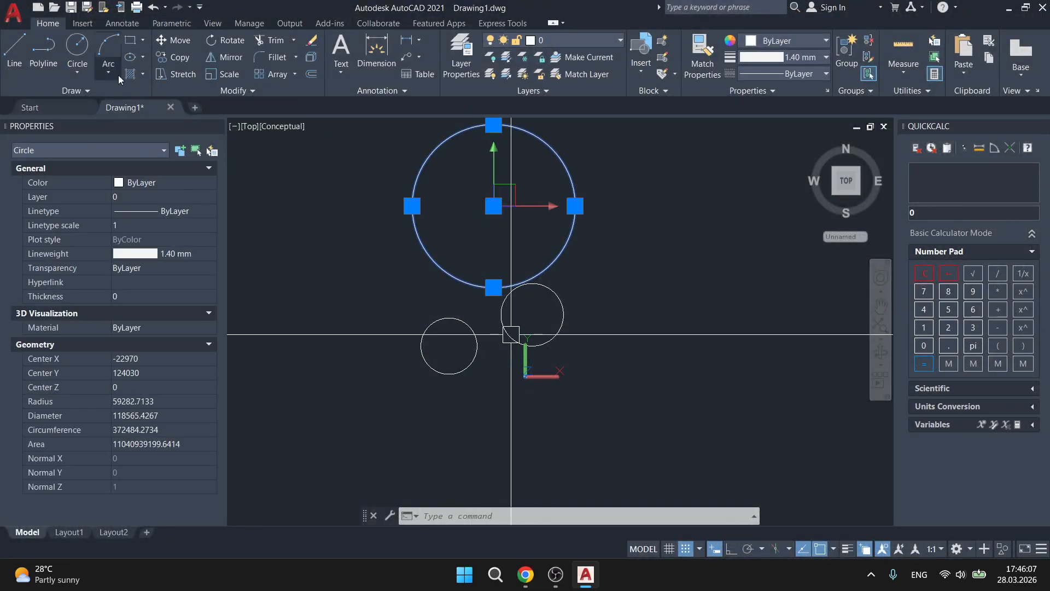
pyautogui.click(280, 131)
pyautogui.click(315, 164)
pyautogui.click(575, 281)
pyautogui.click(446, 315)
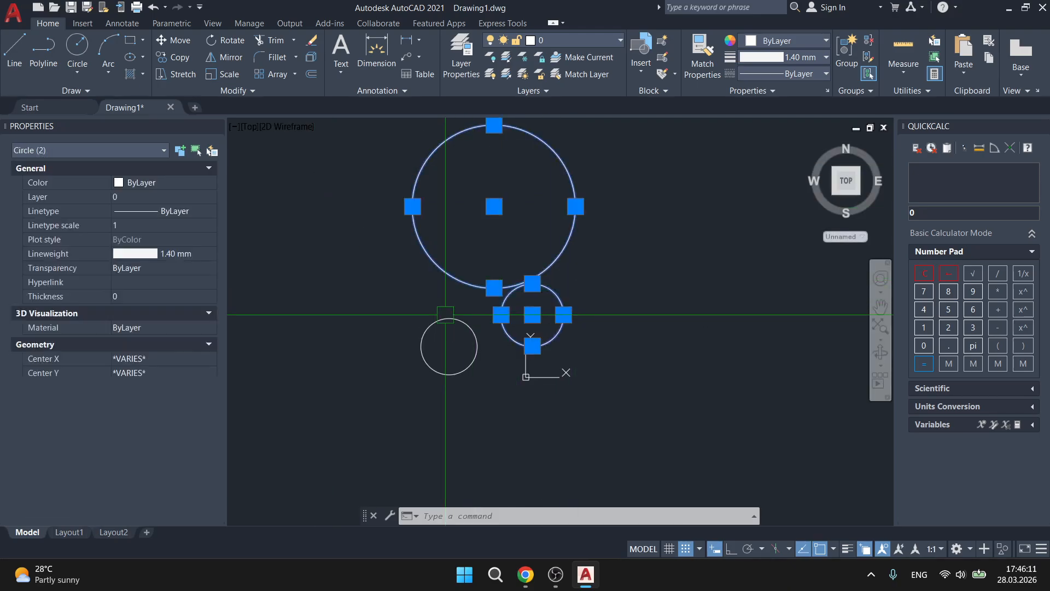
pyautogui.press('Delete')
# Select the remaining circle and move it freehand by its center to about X -37270, Y 60820
pyautogui.click(482, 307)
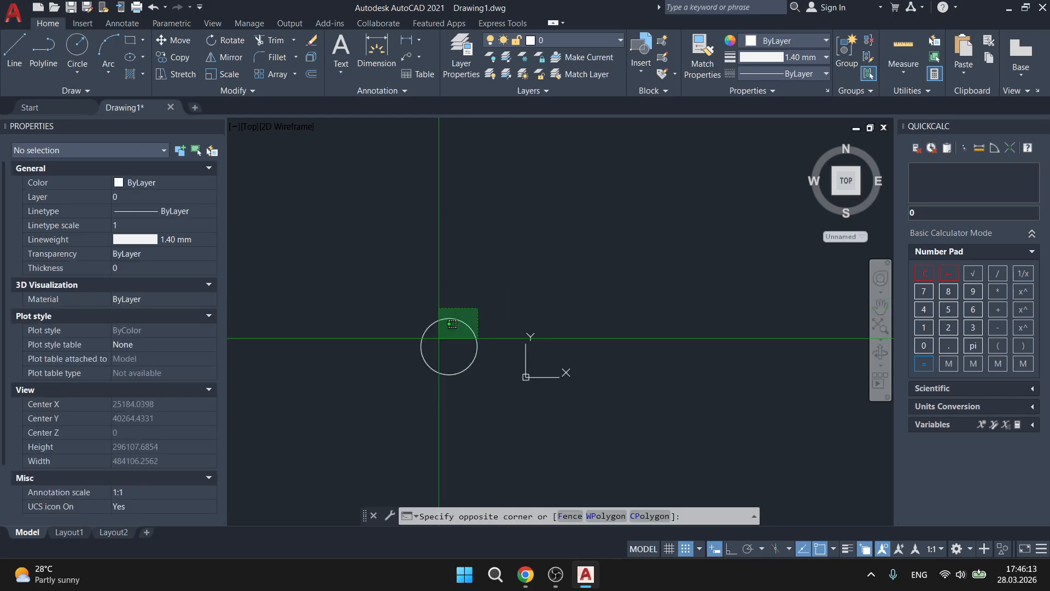
pyautogui.click(437, 334)
pyautogui.scroll(4, 443, 353)
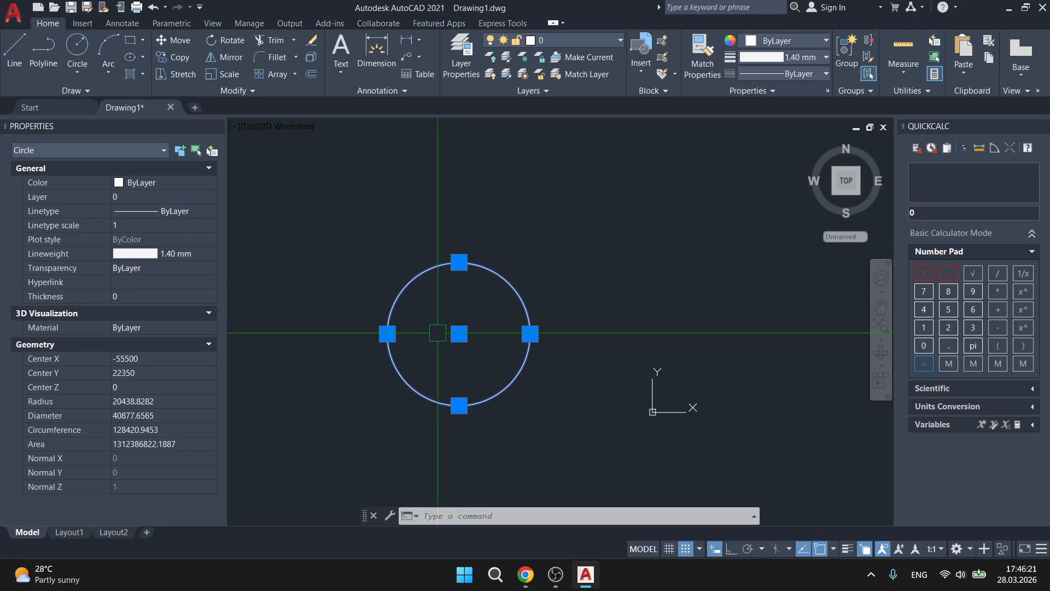
pyautogui.click(459, 334)
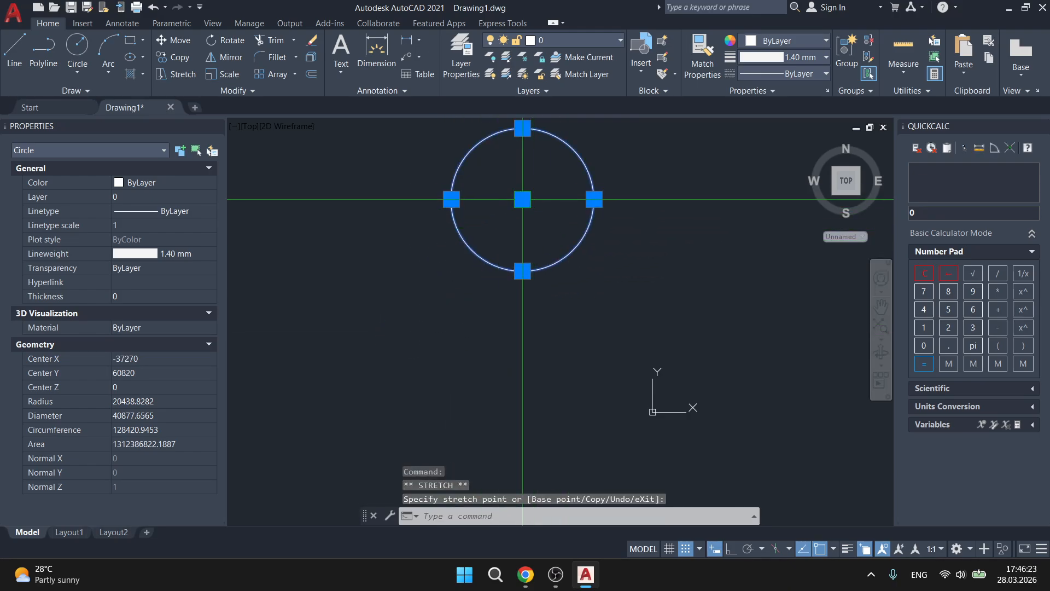
pyautogui.click(770, 455)
pyautogui.click(617, 405)
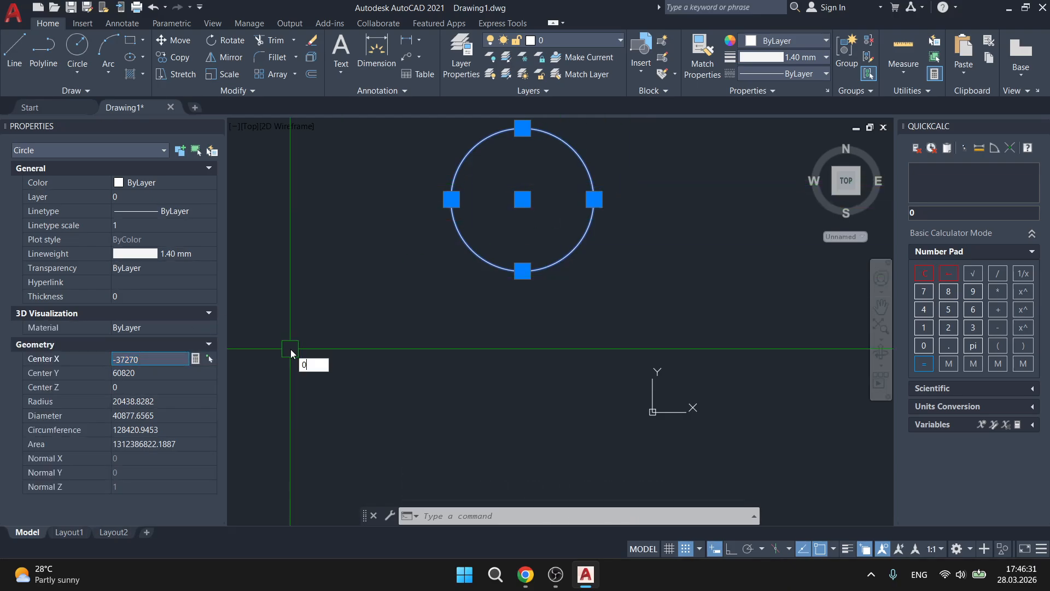
# Set the circle's Center X and Center Y to 0 to place it on the origin
pyautogui.click(167, 357)
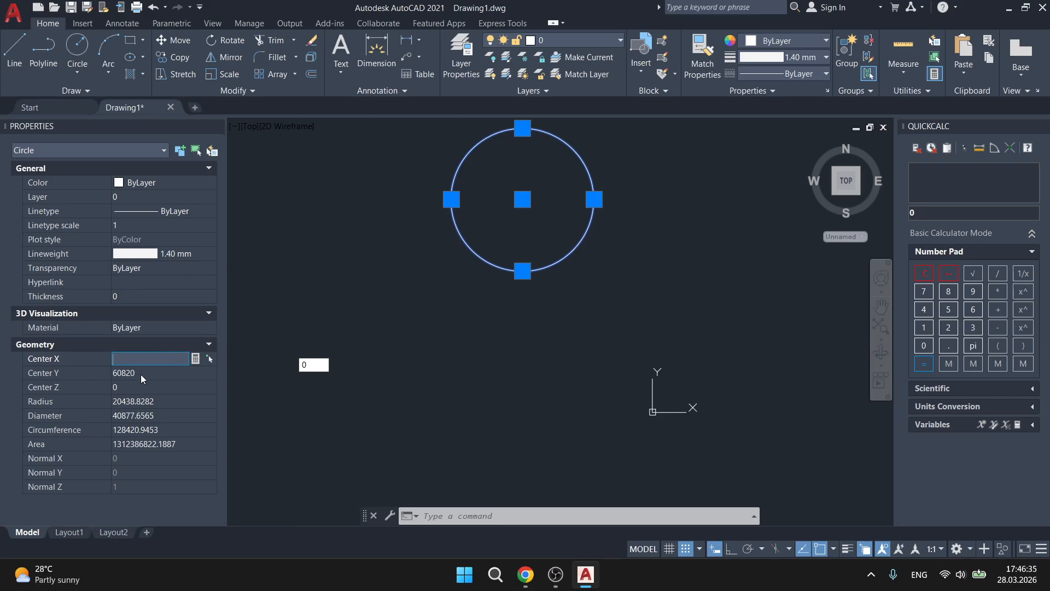
pyautogui.write('0')
pyautogui.press('Tab')
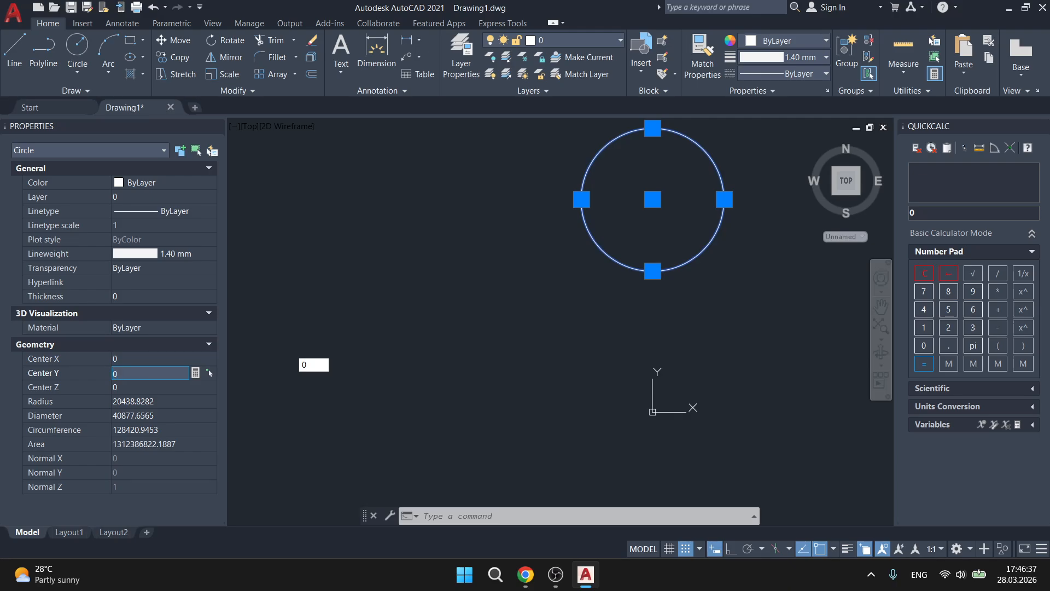
pyautogui.press('Tab')
pyautogui.moveTo(668, 417); pyautogui.dragTo(534, 283, button='middle')
pyautogui.click(616, 251)
pyautogui.click(557, 272)
pyautogui.scroll(8, 515, 299)
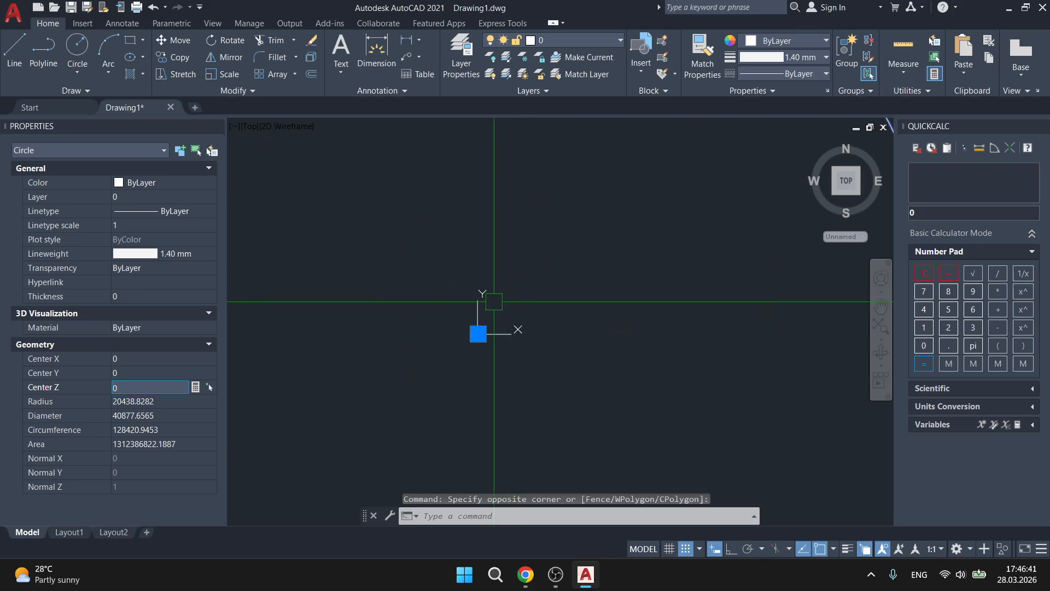
pyautogui.scroll(5, 471, 336)
pyautogui.scroll(-15, 497, 319)
# Copy the circle and paste it freehand into a new drawing, with its center at about X 23297, Y 22429
pyautogui.press('Escape')
pyautogui.click(588, 253)
pyautogui.click(471, 325)
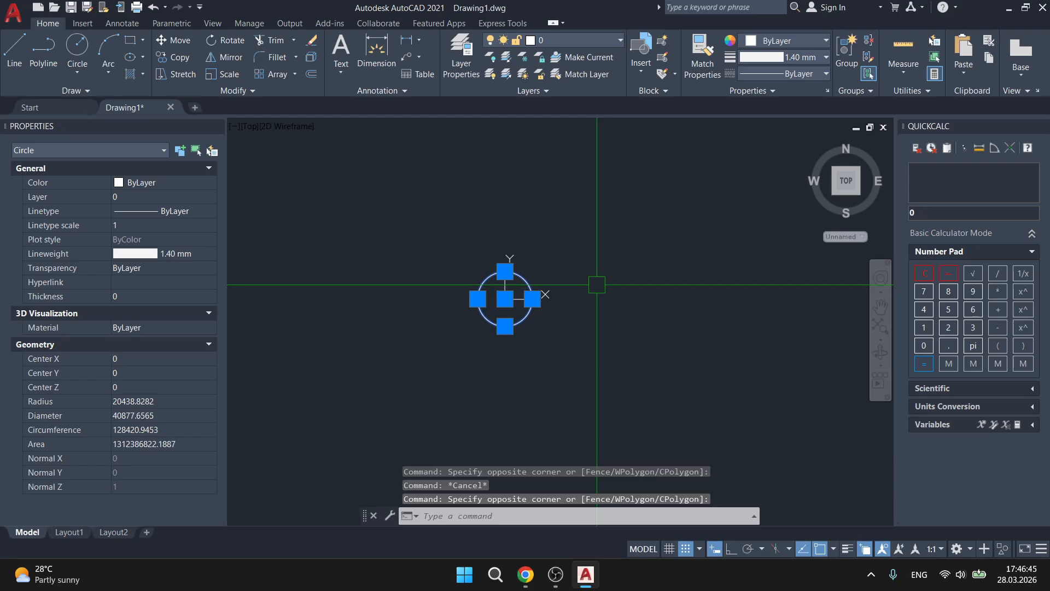
pyautogui.hotkey('ctrl', 'c')
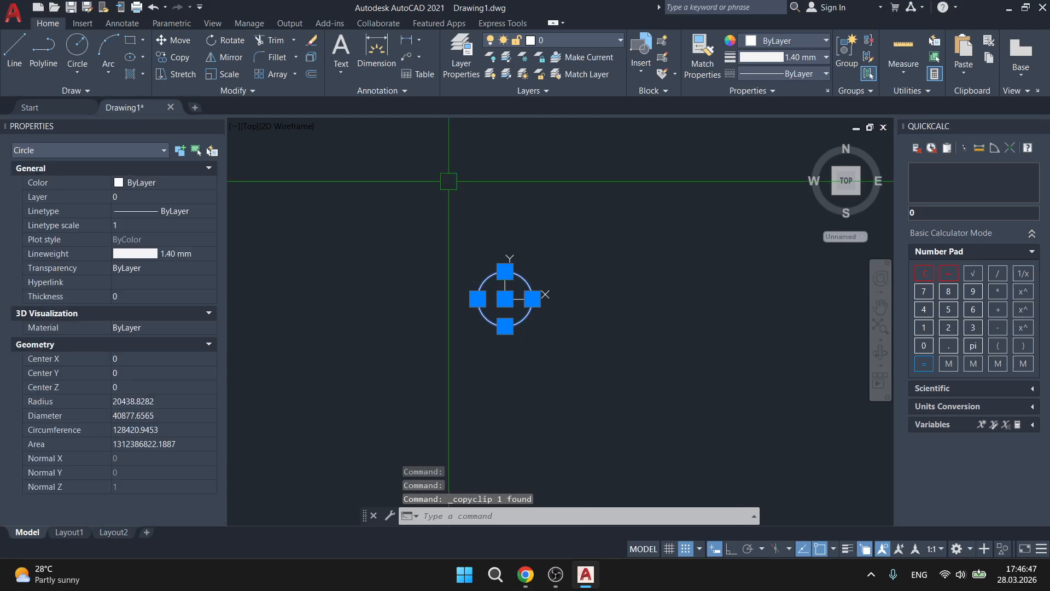
pyautogui.click(199, 107)
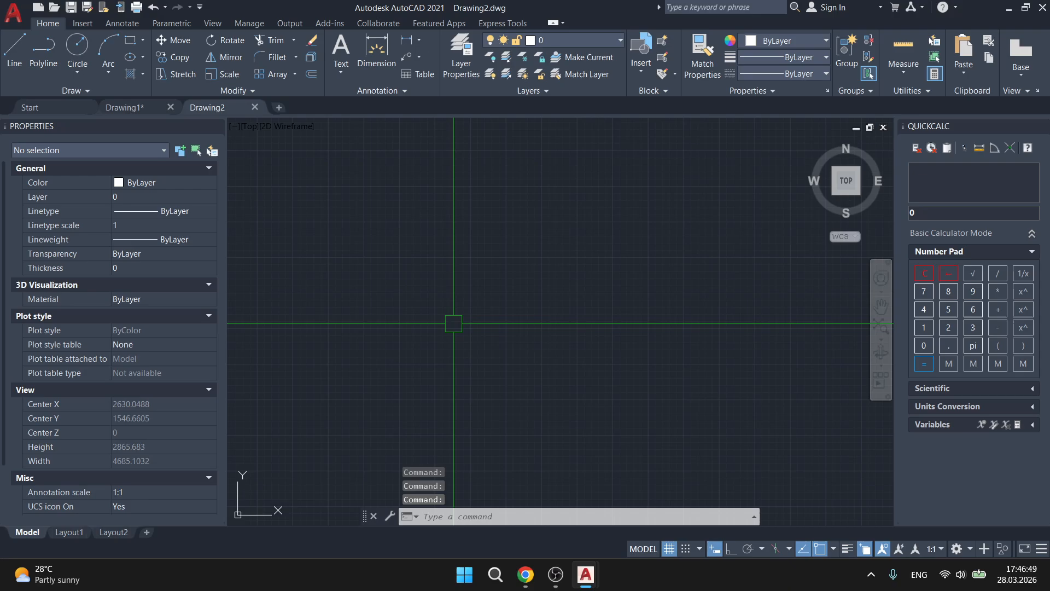
pyautogui.hotkey('ctrl', 'v')
pyautogui.scroll(-5, 463, 320)
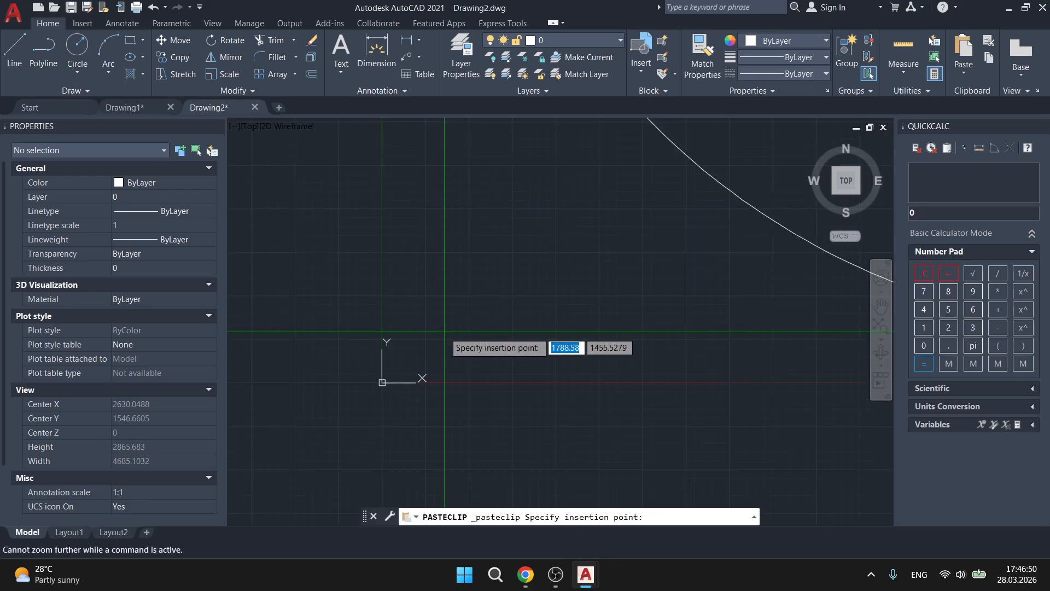
pyautogui.click(482, 313)
# Compare the center coordinates of the pasted circle with those of the original circle in Drawing1, and return to Drawing2
pyautogui.scroll(-8, 435, 274)
pyautogui.moveTo(569, 286); pyautogui.dragTo(570, 351, button='middle')
pyautogui.click(570, 350)
pyautogui.click(534, 280)
pyautogui.moveTo(449, 373); pyautogui.dragTo(535, 327, button='middle')
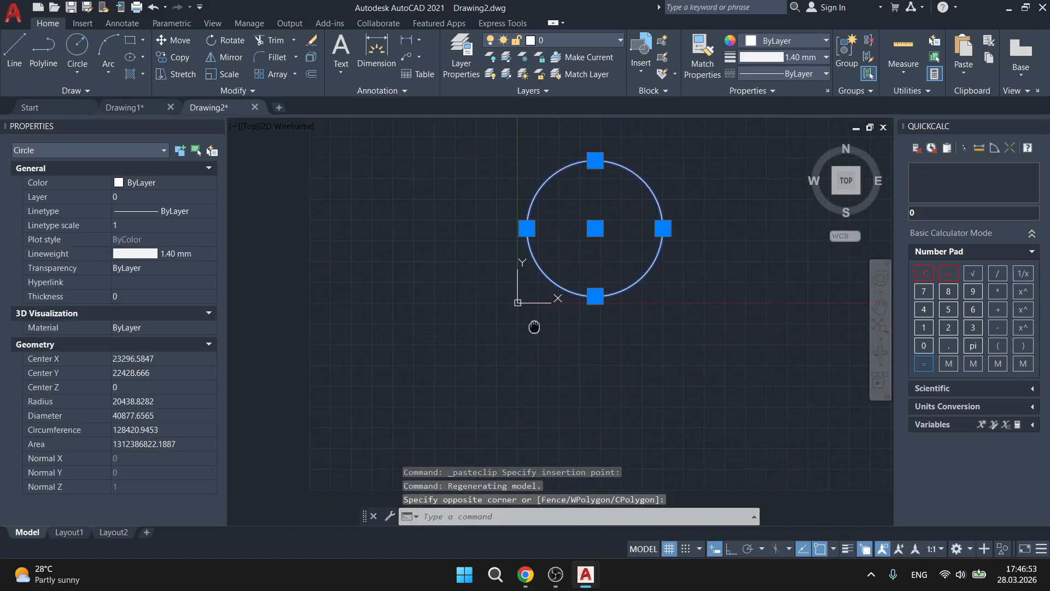
pyautogui.click(126, 107)
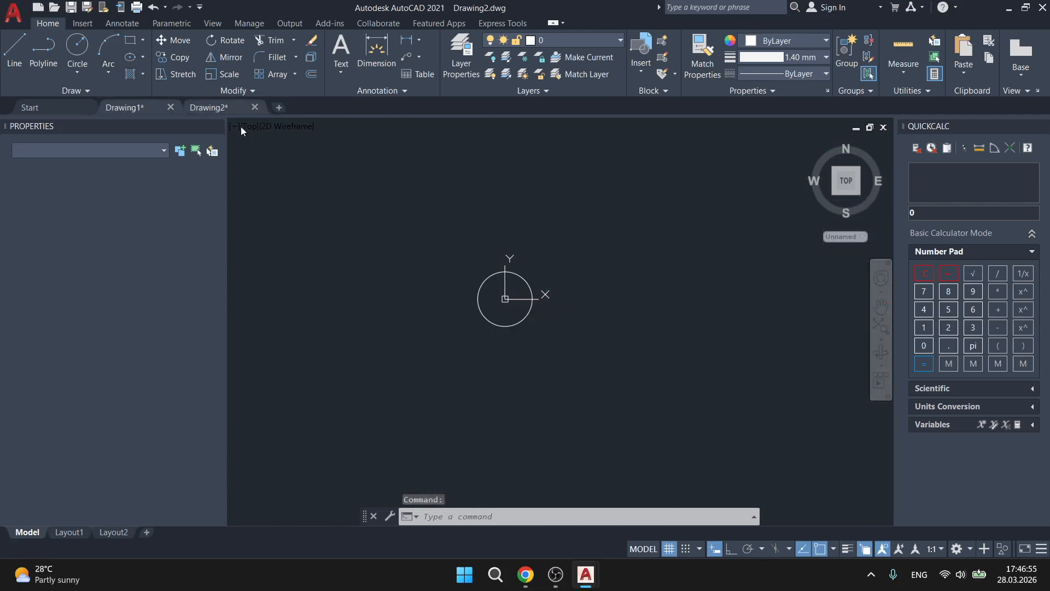
pyautogui.click(570, 378)
pyautogui.click(495, 324)
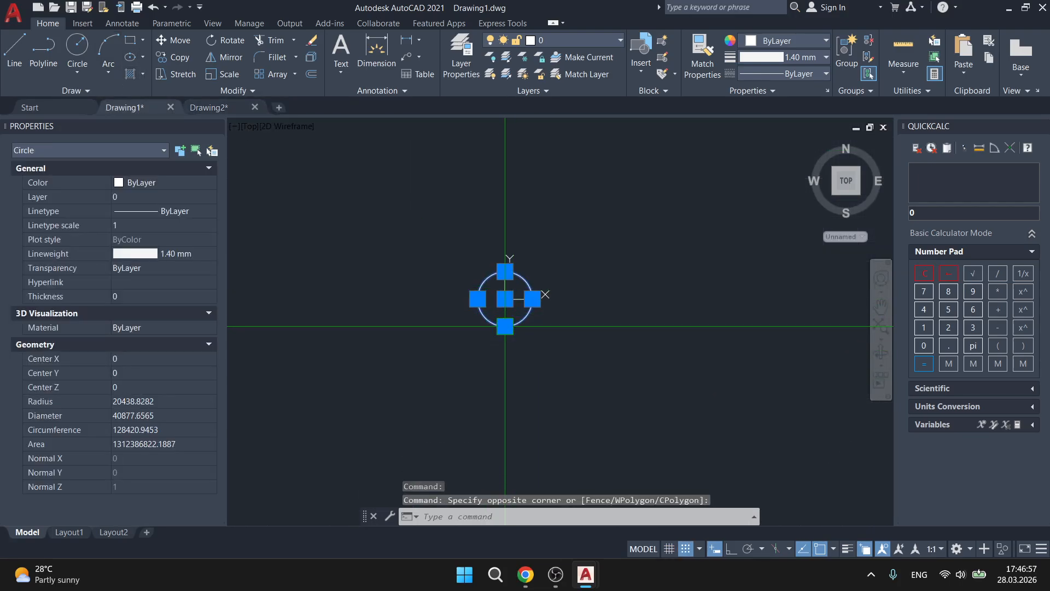
pyautogui.click(219, 104)
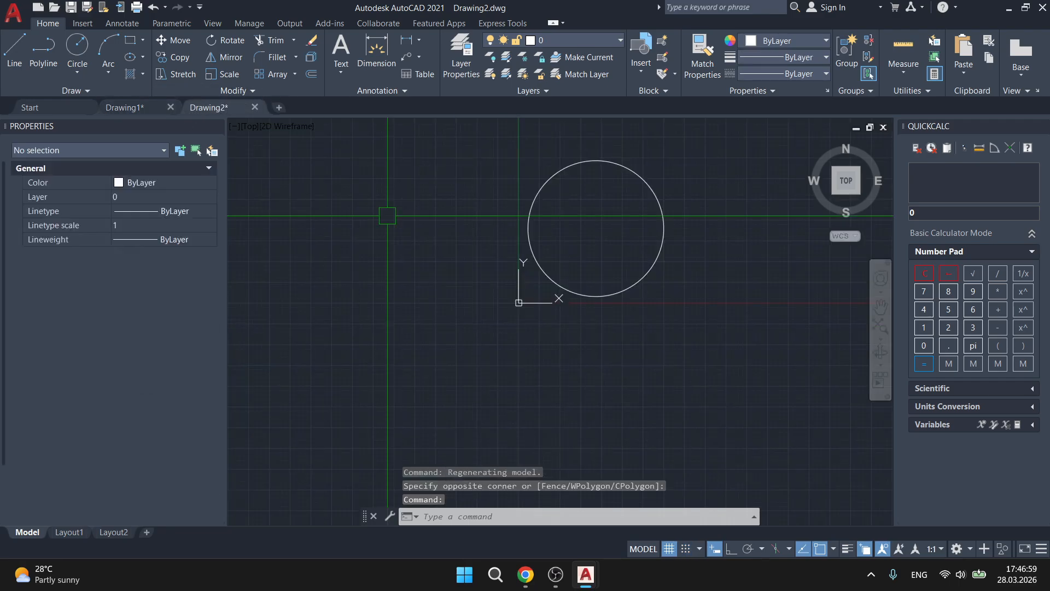
pyautogui.rightClick(350, 213)
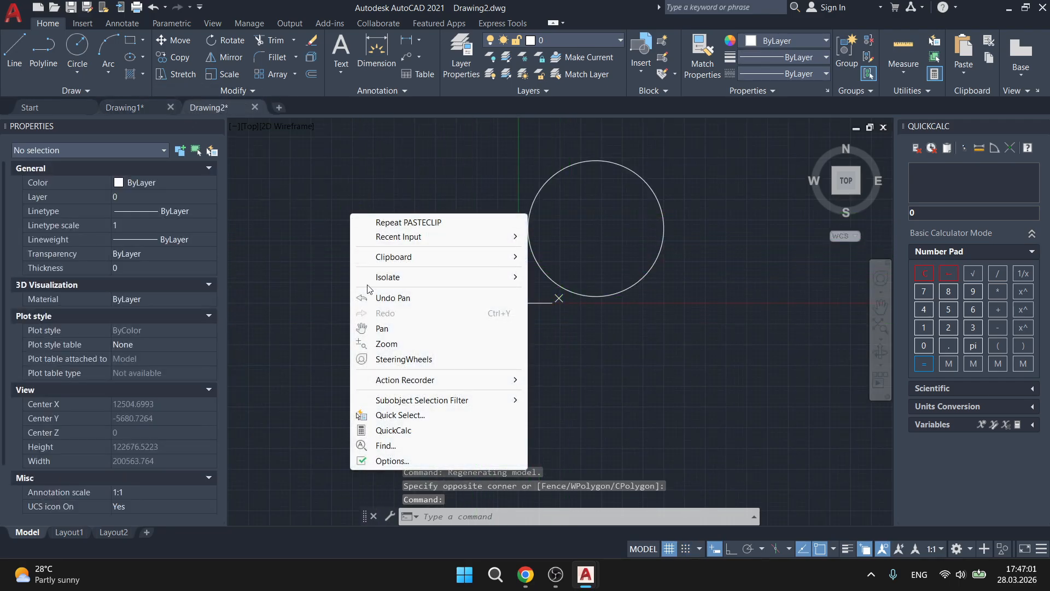
pyautogui.moveTo(399, 256)
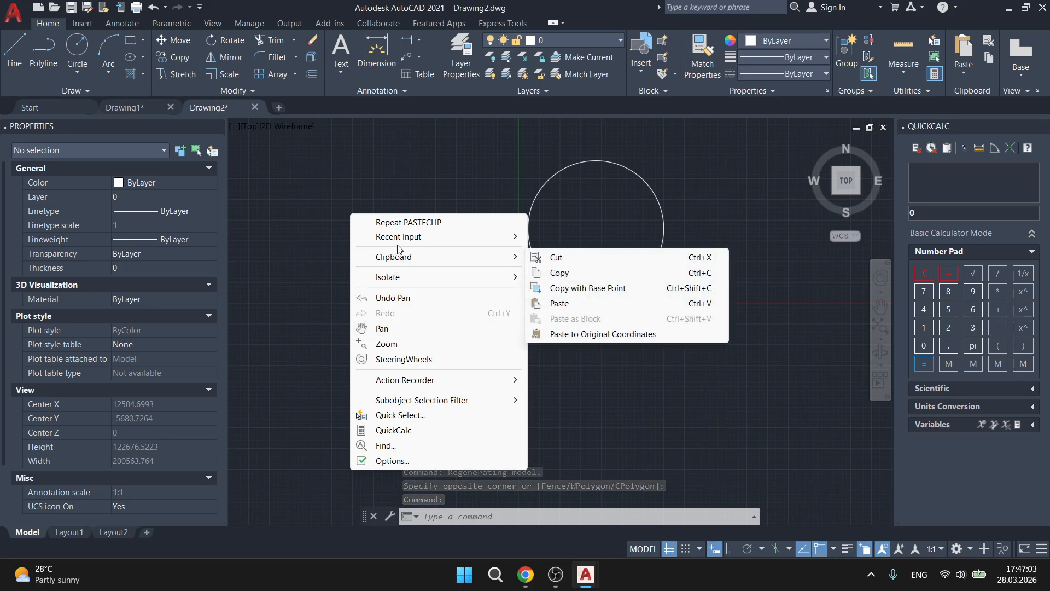
pyautogui.click(370, 192)
pyautogui.press('Escape')
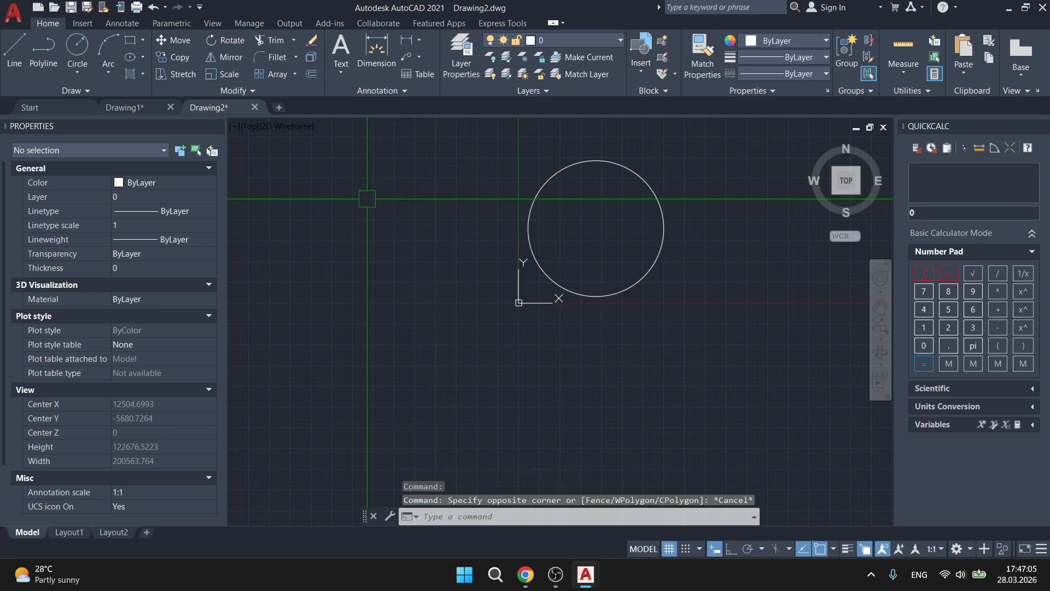
# Paste the copied circle into Drawing2 at its original coordinates
pyautogui.rightClick(366, 199)
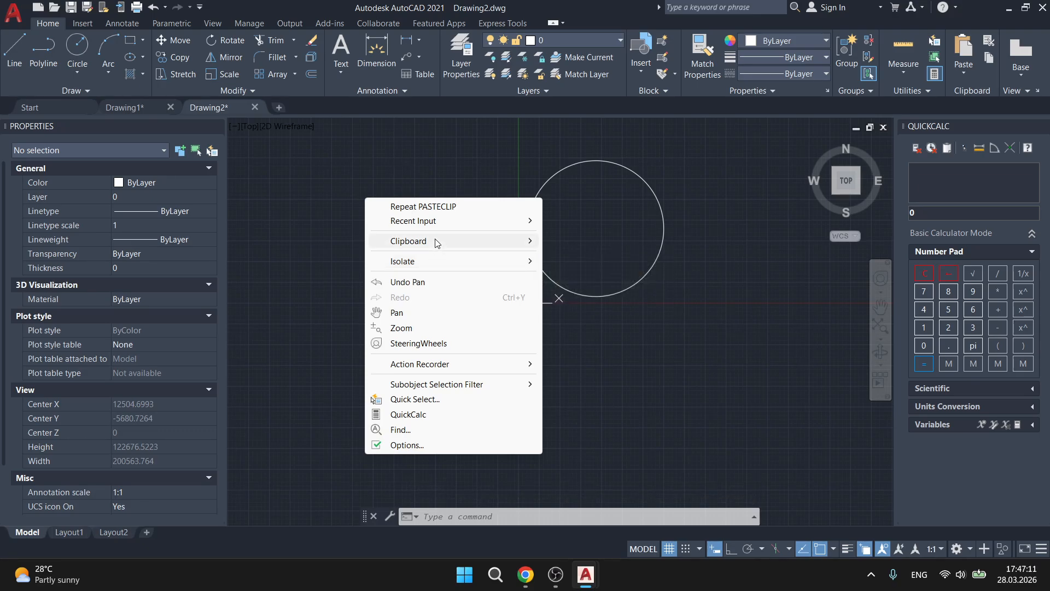
pyautogui.moveTo(437, 243)
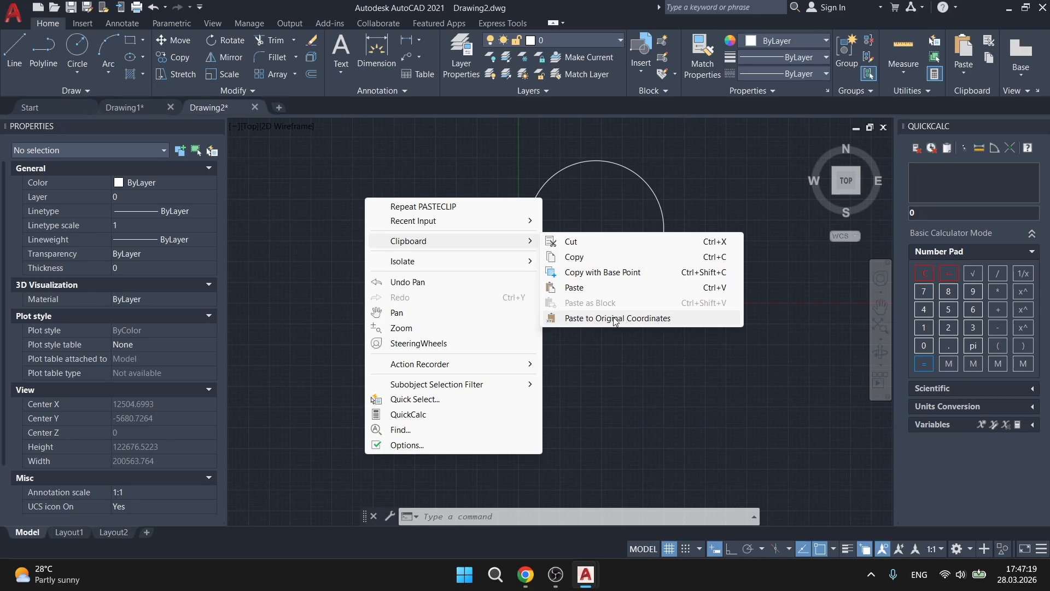
pyautogui.click(573, 319)
# Check the original circle's center coordinates in Drawing1, and select the circle pasted on the origin in Drawing2 for comparison
pyautogui.click(134, 113)
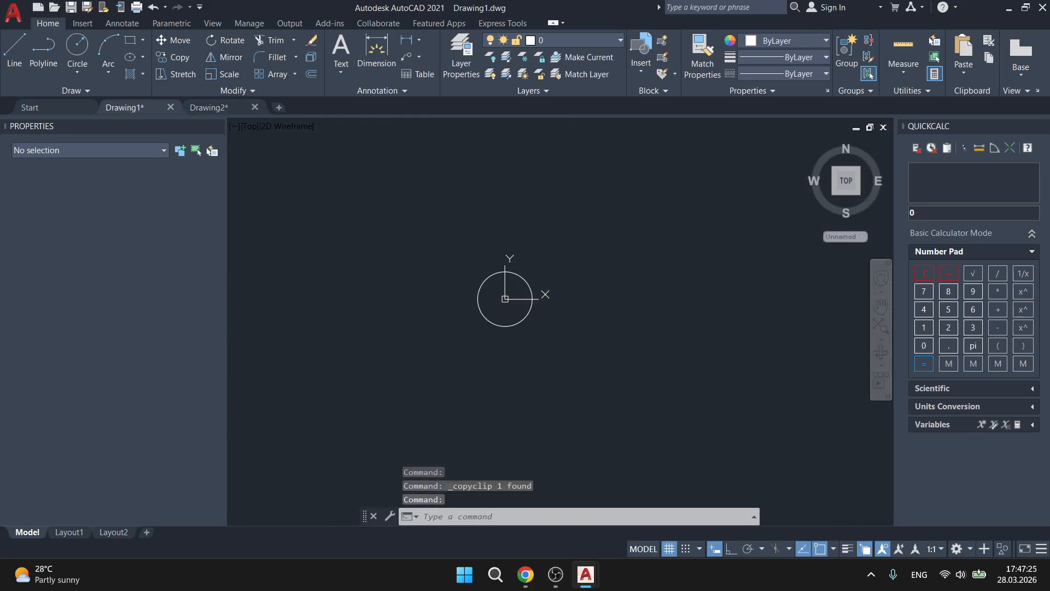
pyautogui.scroll(4, 486, 318)
pyautogui.click(596, 375)
pyautogui.click(501, 304)
pyautogui.press('Escape')
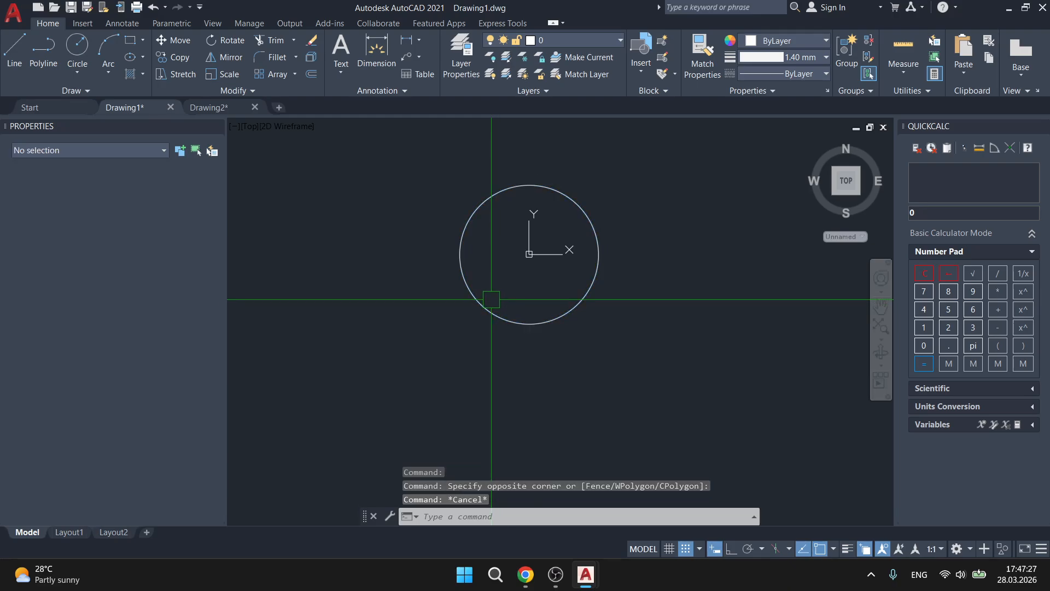
pyautogui.click(577, 160)
pyautogui.click(506, 238)
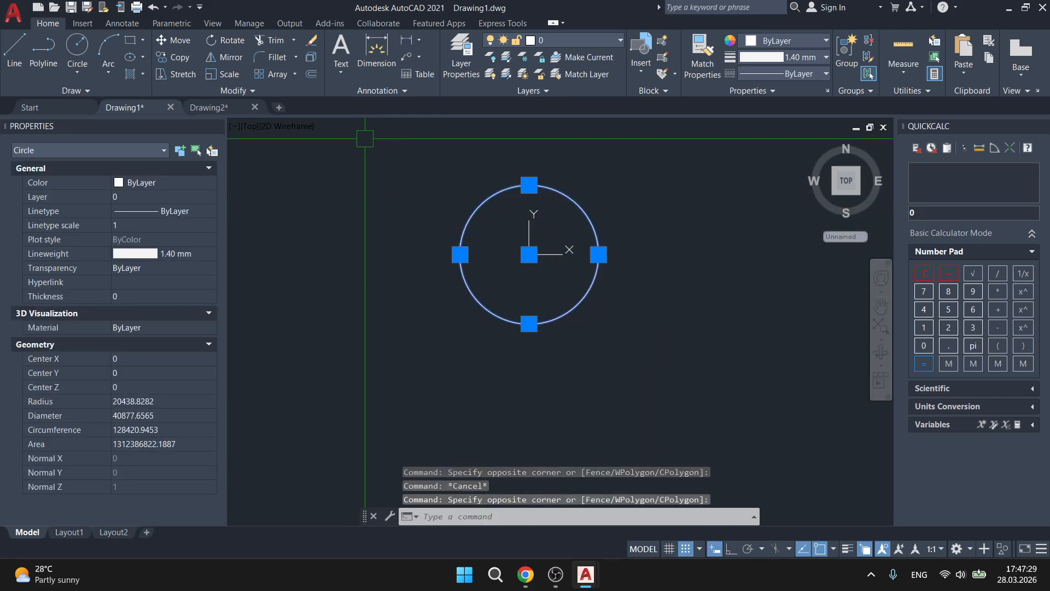
pyautogui.click(216, 107)
pyautogui.click(560, 248)
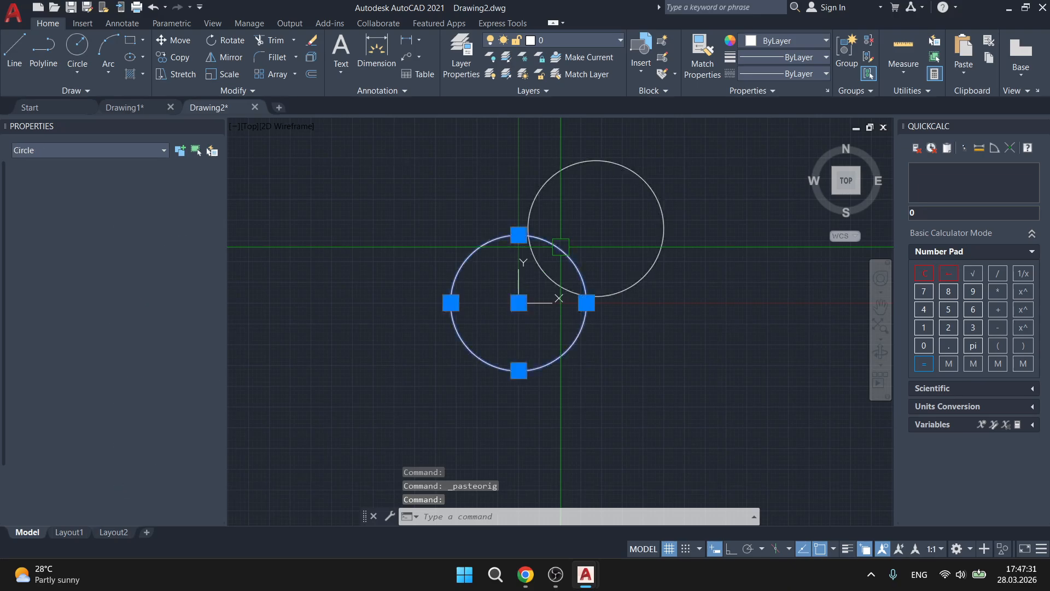
pyautogui.press('Escape')
# Delete the freehand-pasted circle above and to the right of the origin in Drawing2
pyautogui.click(678, 305)
pyautogui.click(620, 215)
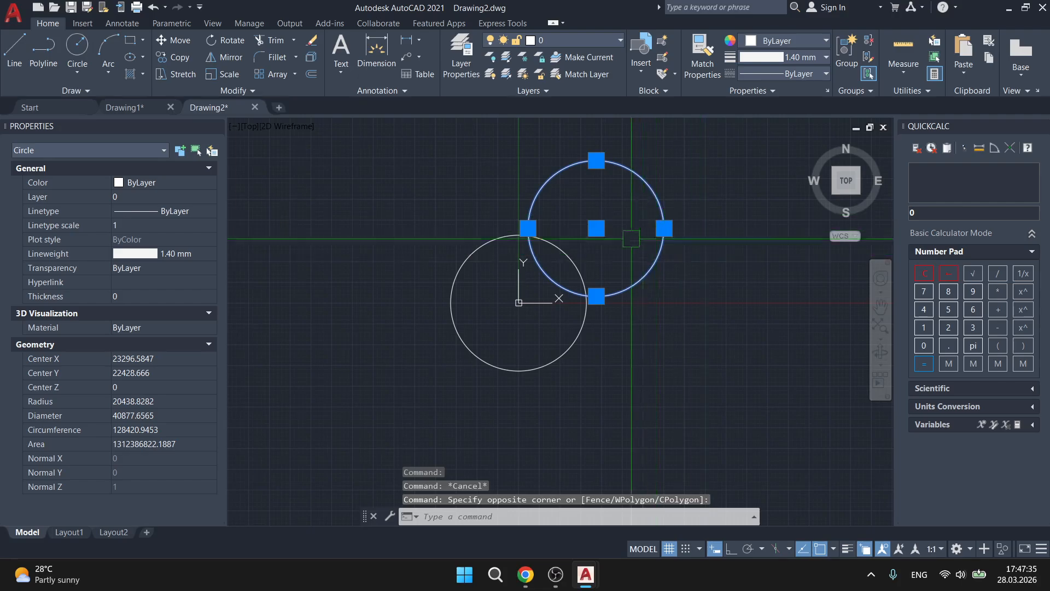
pyautogui.press('Delete')
# Select the remaining circle in Drawing2 to check its center coordinates, and clear the selection
pyautogui.click(584, 298)
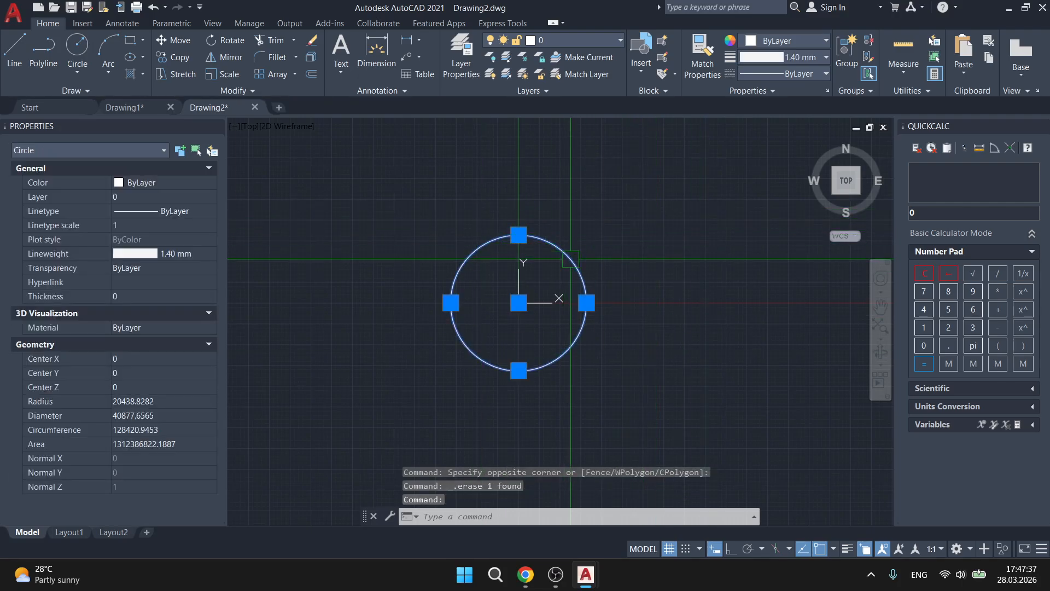
pyautogui.scroll(4, 502, 317)
pyautogui.scroll(2, 502, 323)
pyautogui.scroll(-4, 509, 263)
pyautogui.press('Escape')
pyautogui.press('Escape')
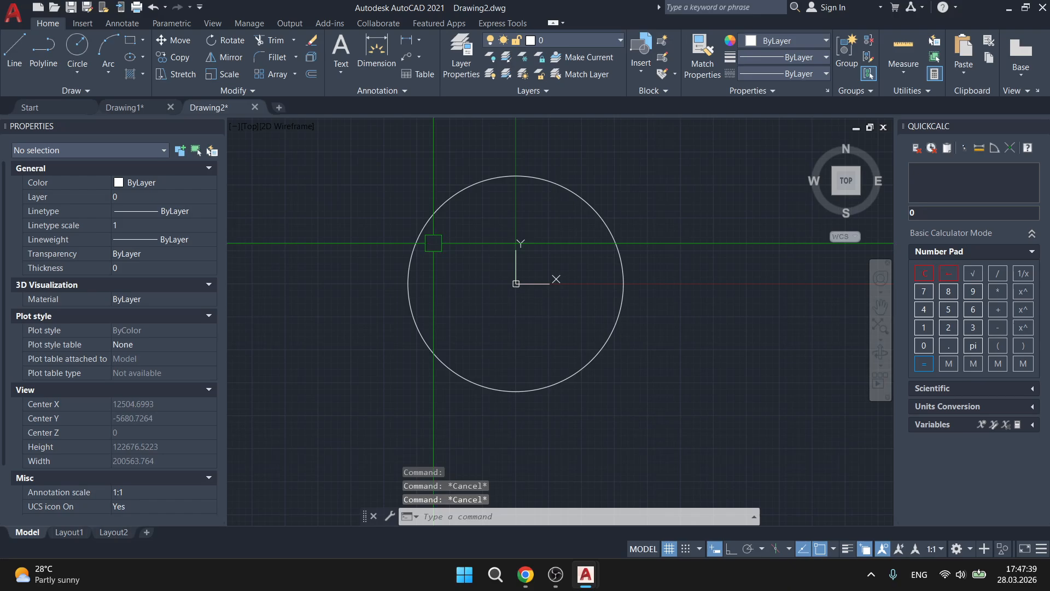
# Examine the clipboard commands in Drawing1 with nothing selected, and view both drawings again
pyautogui.rightClick(332, 157)
pyautogui.click(146, 98)
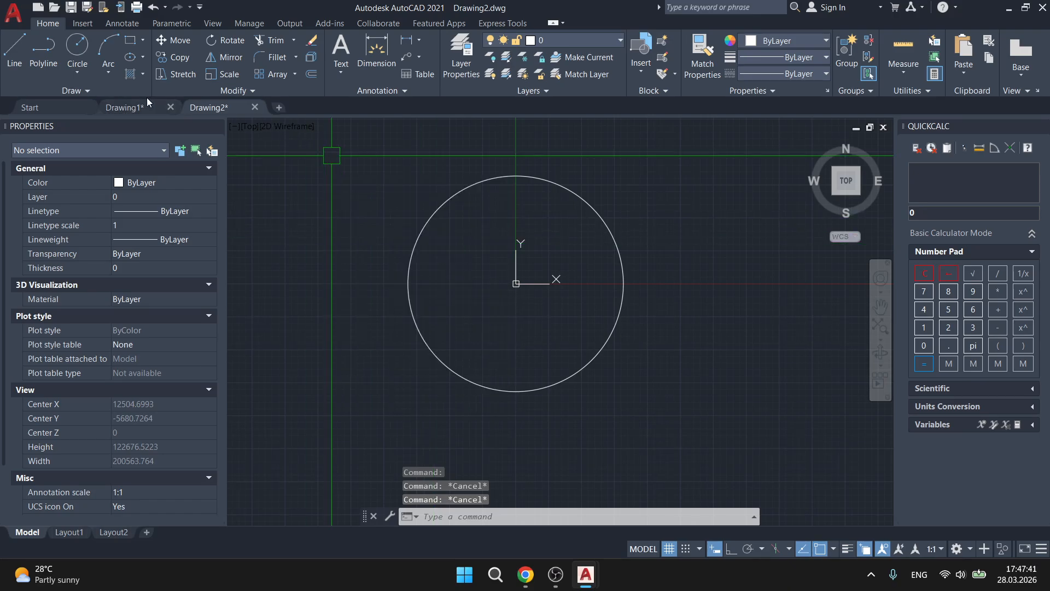
pyautogui.rightClick(388, 172)
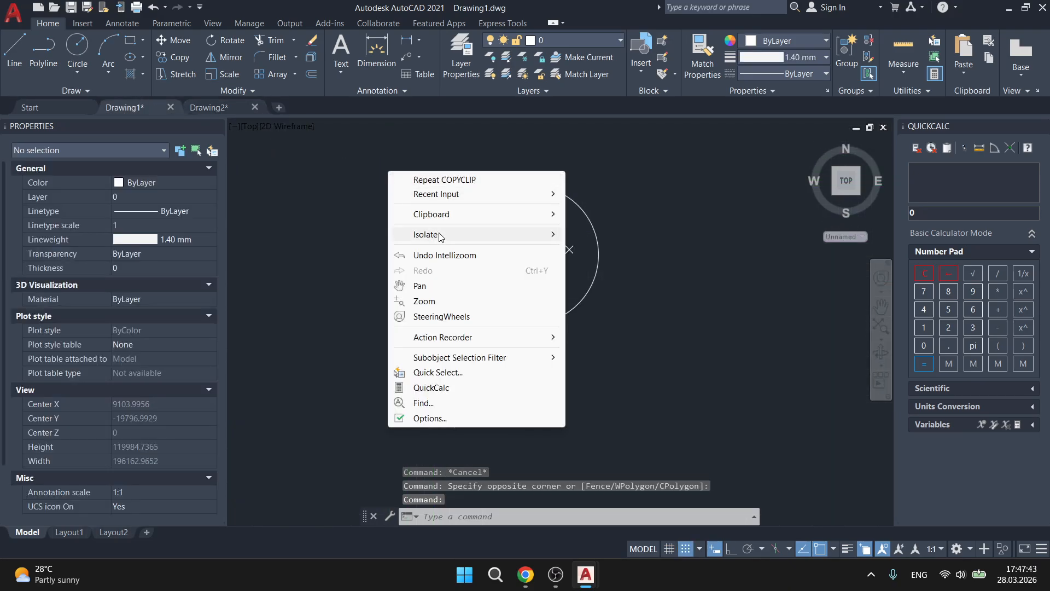
pyautogui.moveTo(437, 218)
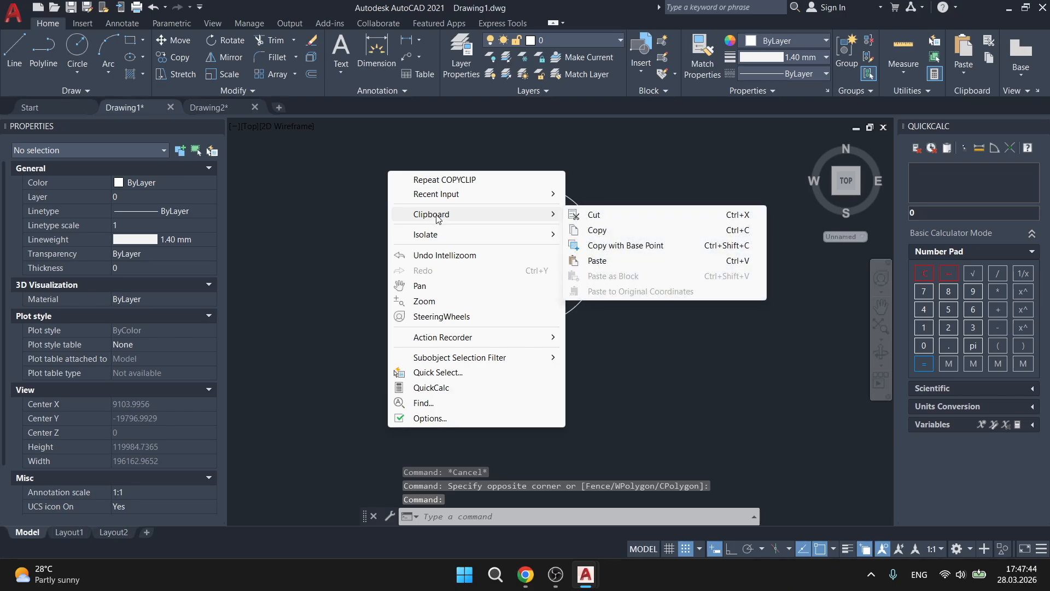
pyautogui.click(147, 104)
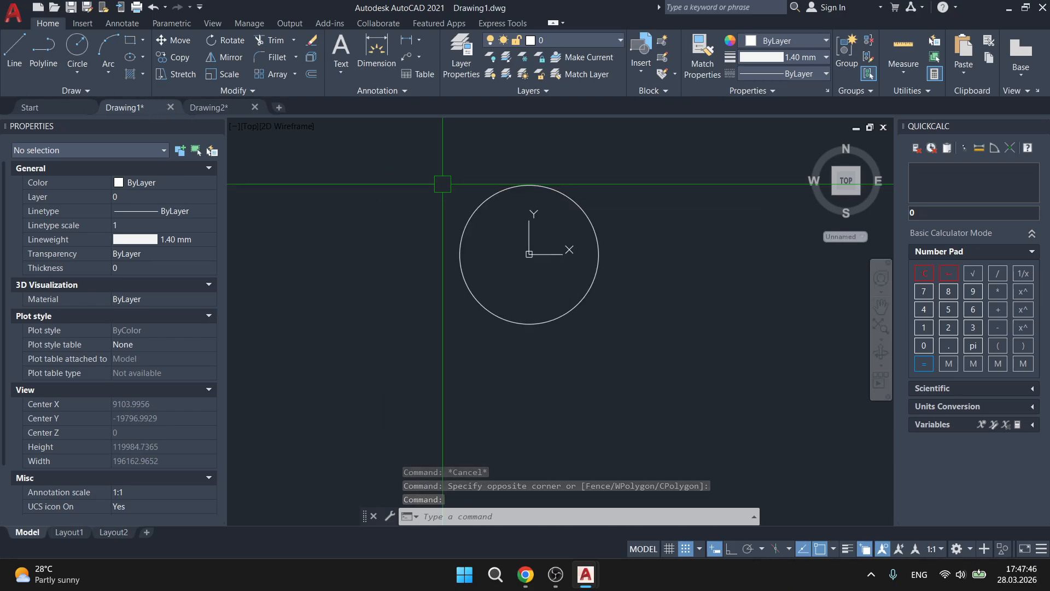
pyautogui.click(207, 108)
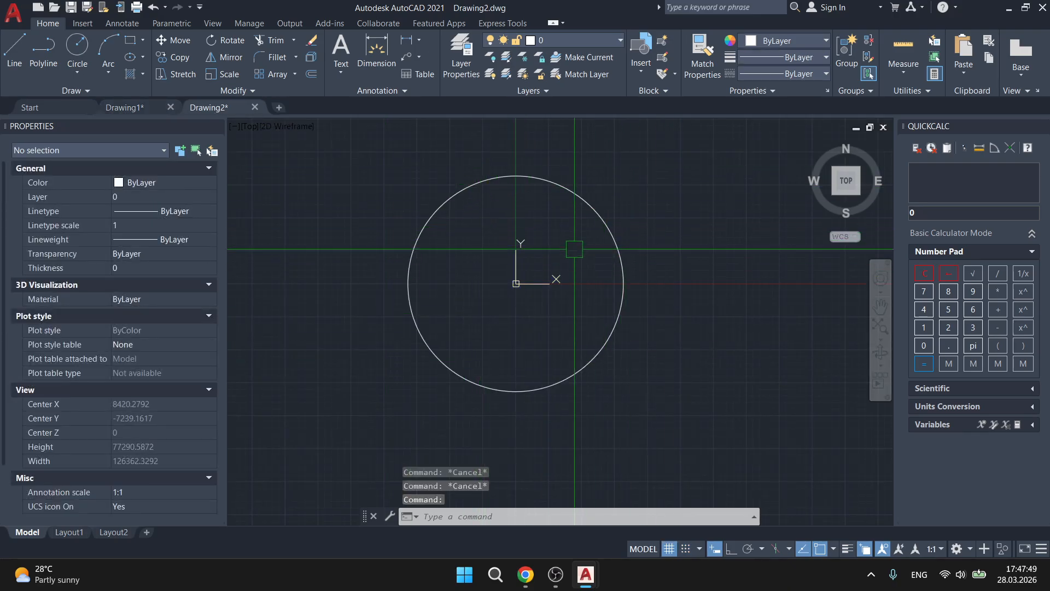
pyautogui.click(130, 104)
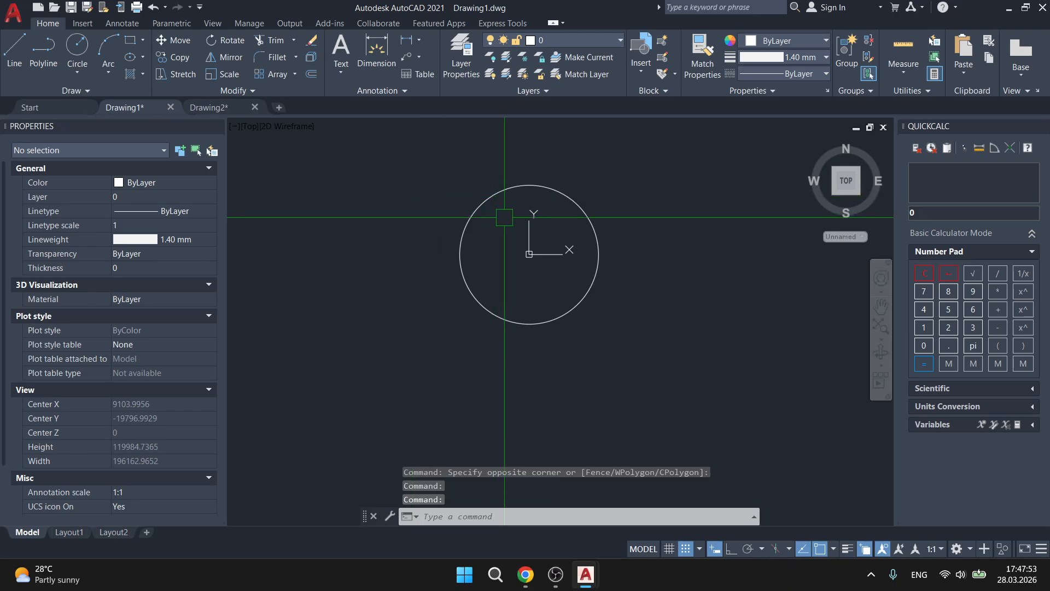
# Examine the clipboard commands offered with the circle in Drawing1 selected, and clear the selection
pyautogui.click(486, 235)
pyautogui.click(450, 227)
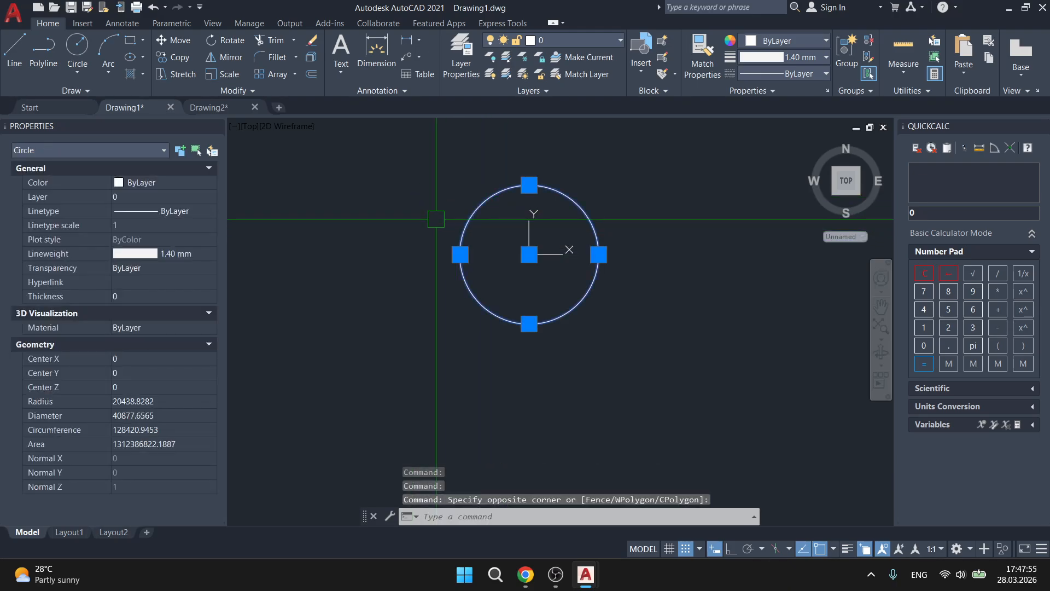
pyautogui.rightClick(370, 171)
pyautogui.moveTo(410, 218)
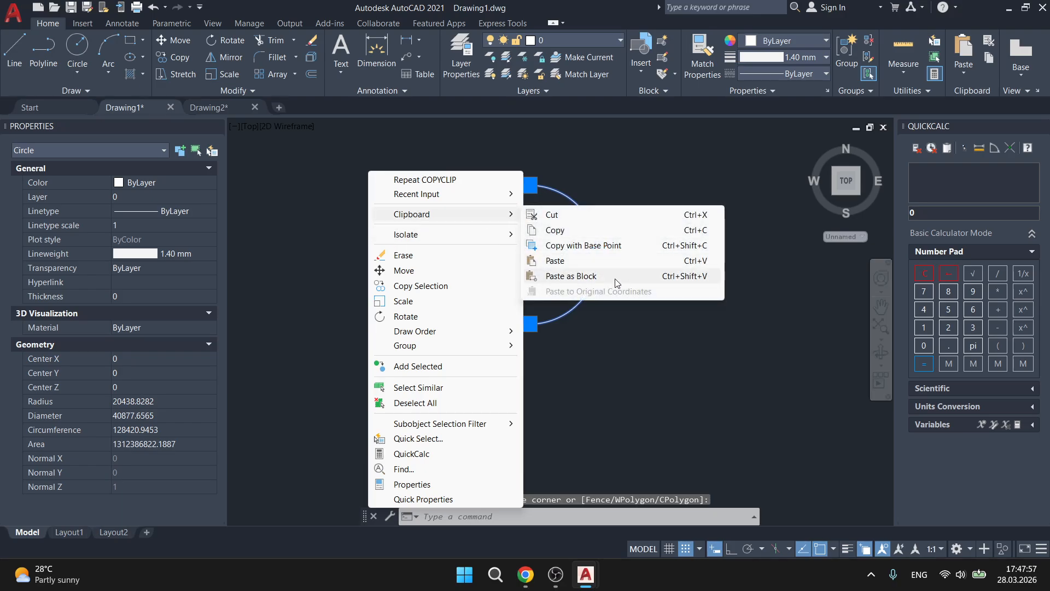
pyautogui.press('Escape')
pyautogui.press('Escape')
pyautogui.press('Escape')
pyautogui.press('Escape')
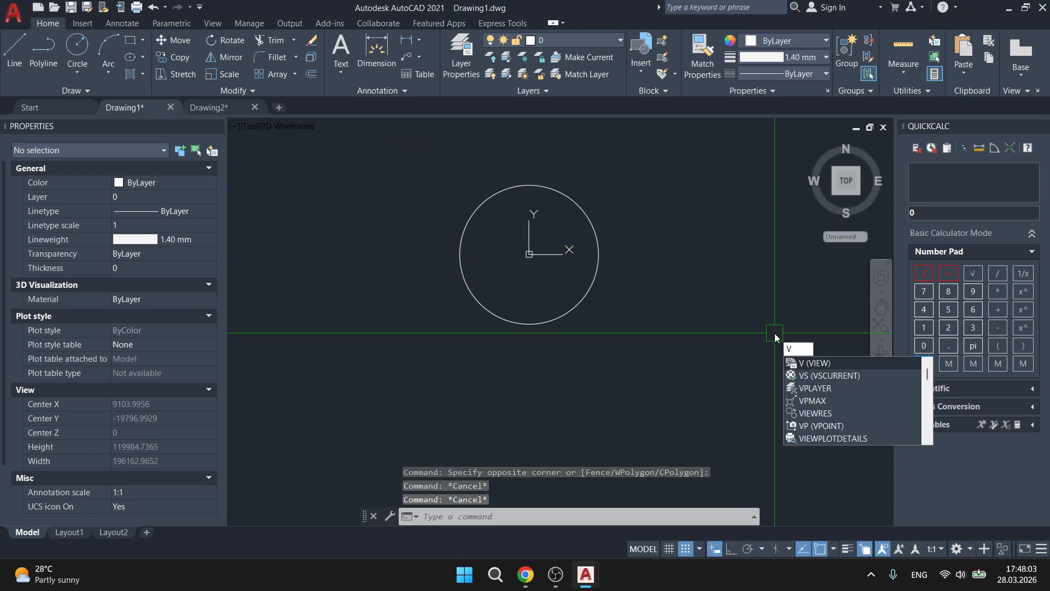
pyautogui.press('Escape')
# Check the list of planned keyboard shortcuts on the desktop wallpaper, and switch back to AutoCAD
pyautogui.click(1006, 7)
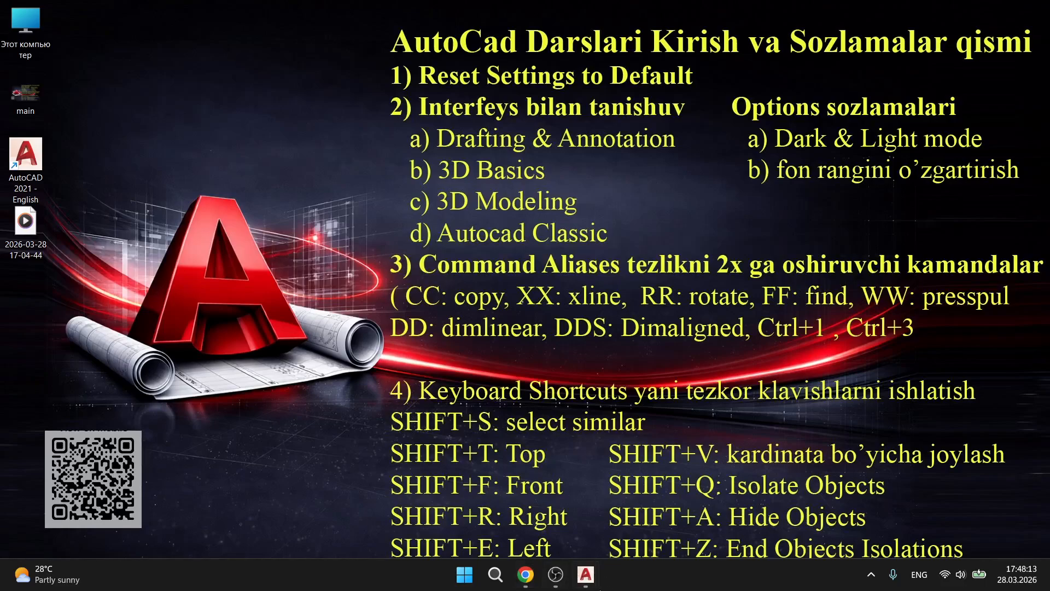
pyautogui.moveTo(582, 580)
pyautogui.click(500, 511)
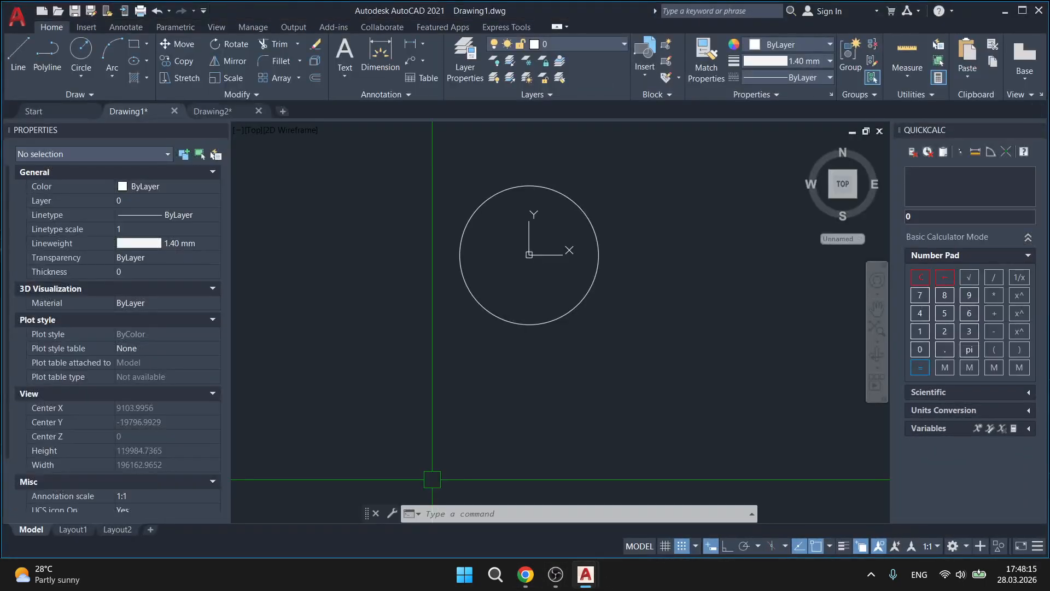
# Close Drawing2 without saving it and reposition the view of the circle in Drawing1
pyautogui.click(258, 111)
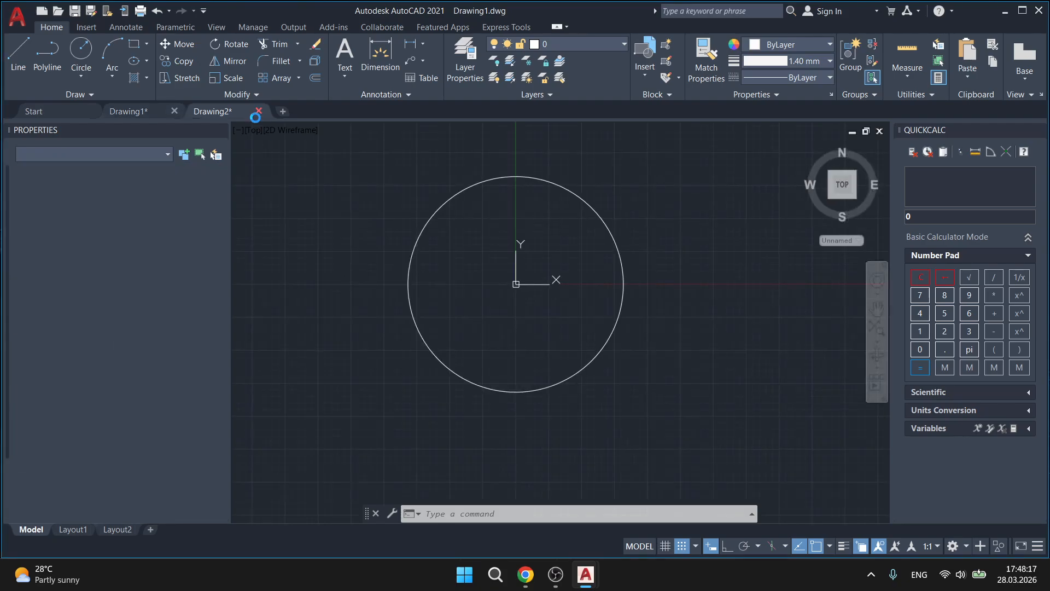
pyautogui.click(529, 317)
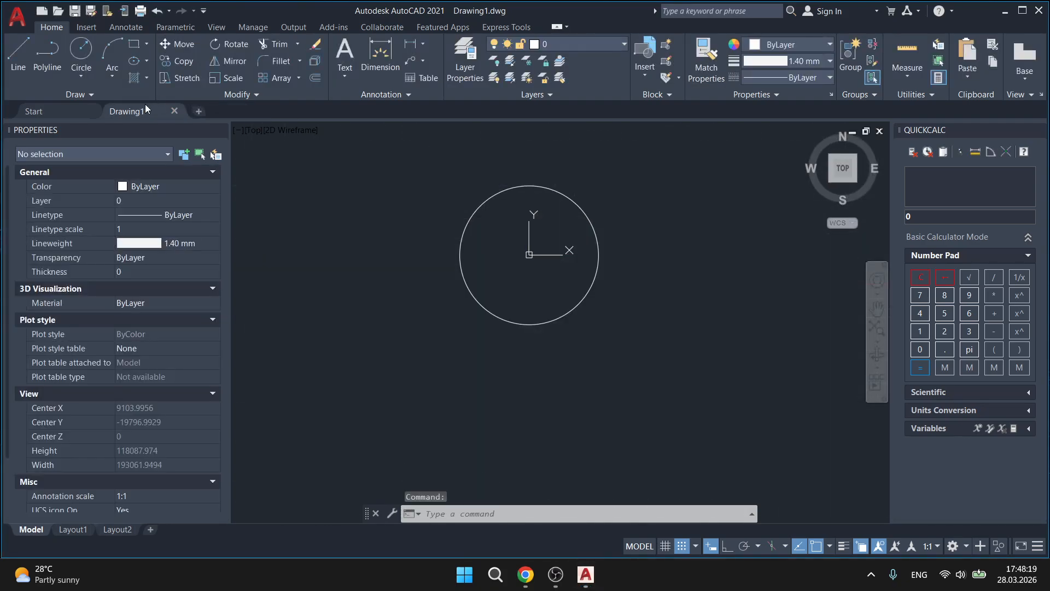
pyautogui.moveTo(569, 249); pyautogui.dragTo(503, 331, button='middle')
pyautogui.press('Escape')
pyautogui.press('Escape')
pyautogui.moveTo(529, 298); pyautogui.dragTo(530, 305, button='middle')
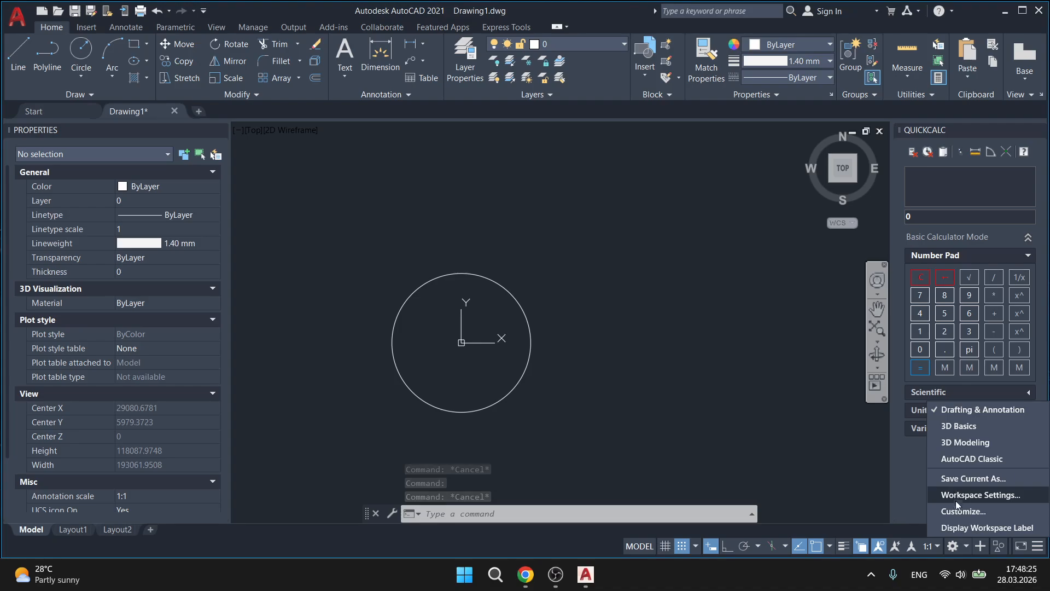
# Open the workspace customization editor and expand the Shortcut Keys under Keyboard Shortcuts
pyautogui.click(956, 510)
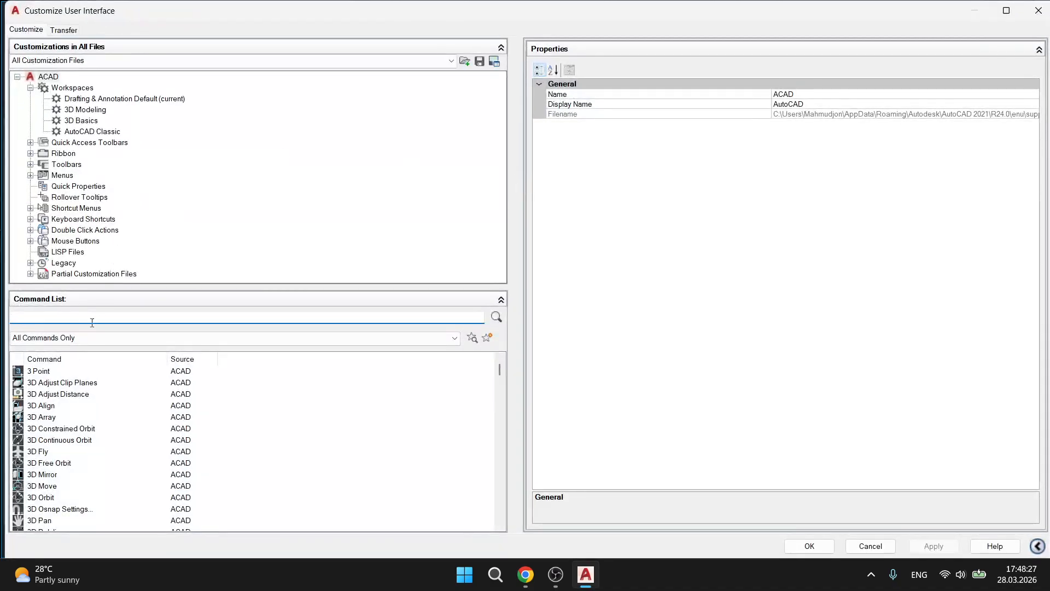
pyautogui.click(31, 219)
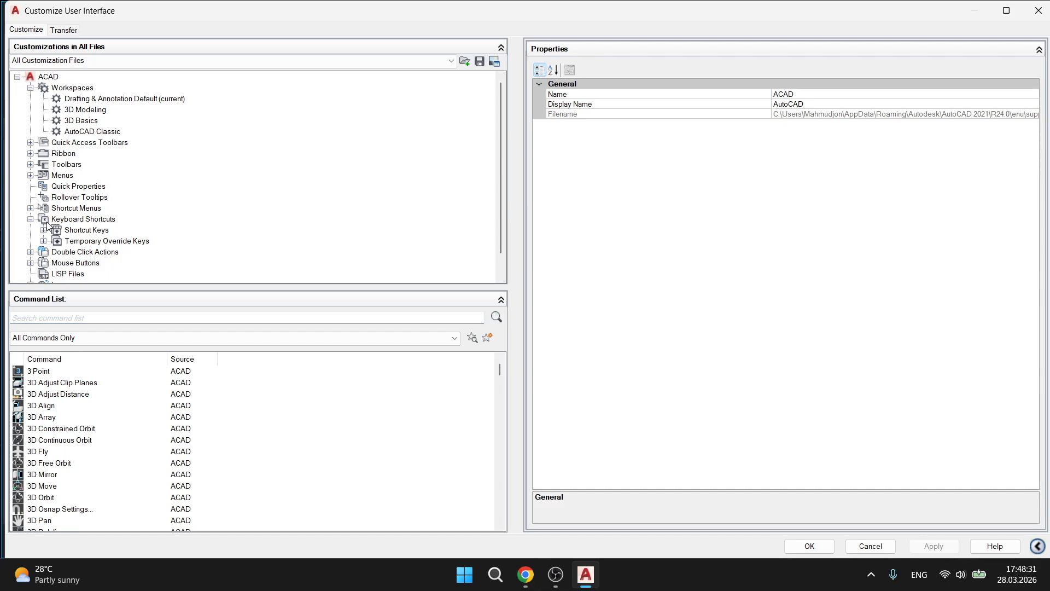
pyautogui.click(43, 230)
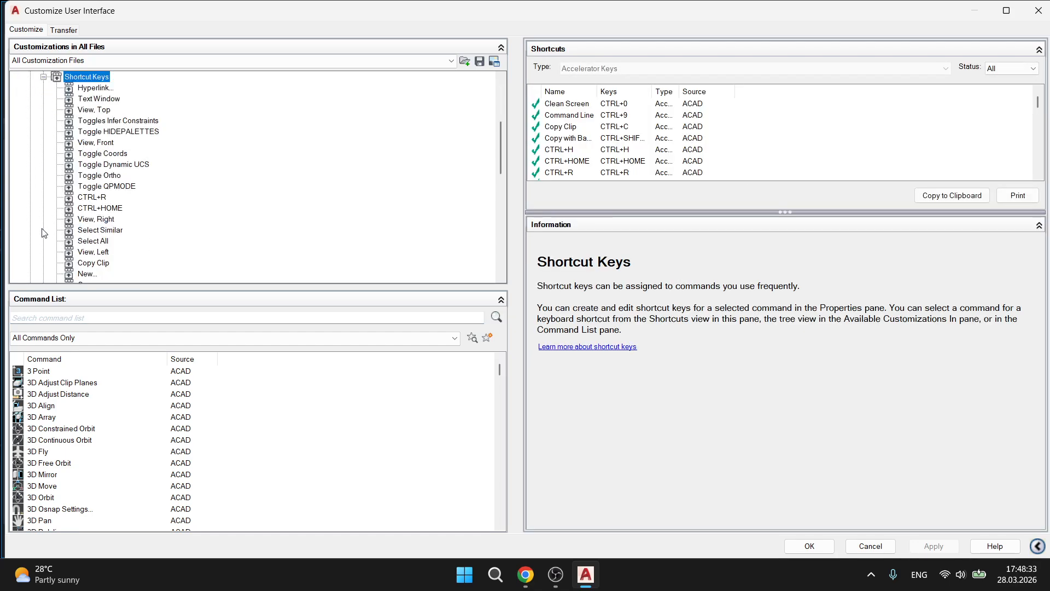
# Search the command list for "paste" and add Paste to Original Coordinates to the Shortcut Keys
pyautogui.click(107, 323)
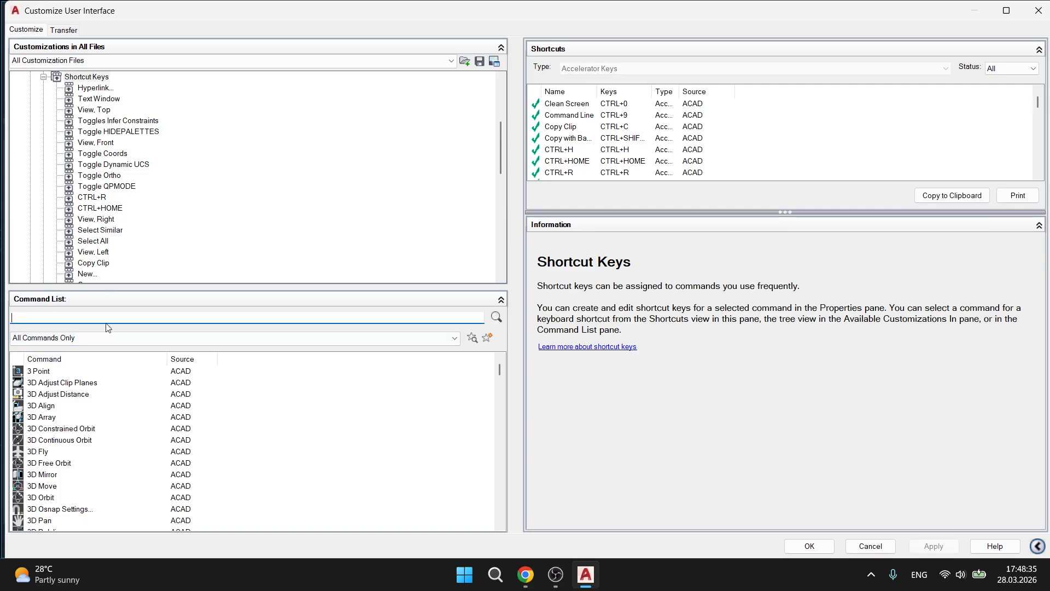
pyautogui.write('pate')
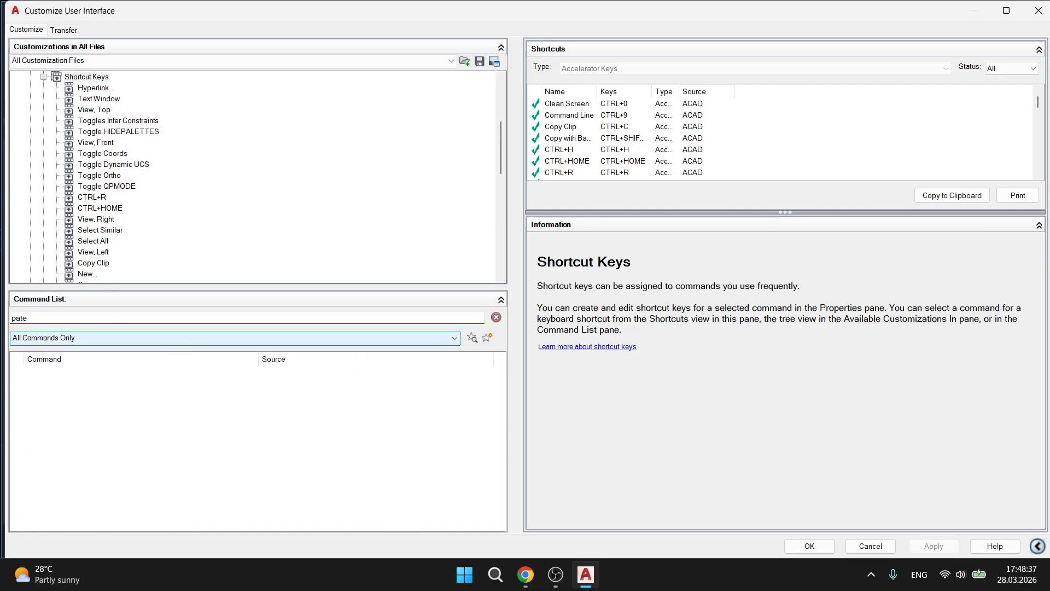
pyautogui.press('BackSpace')
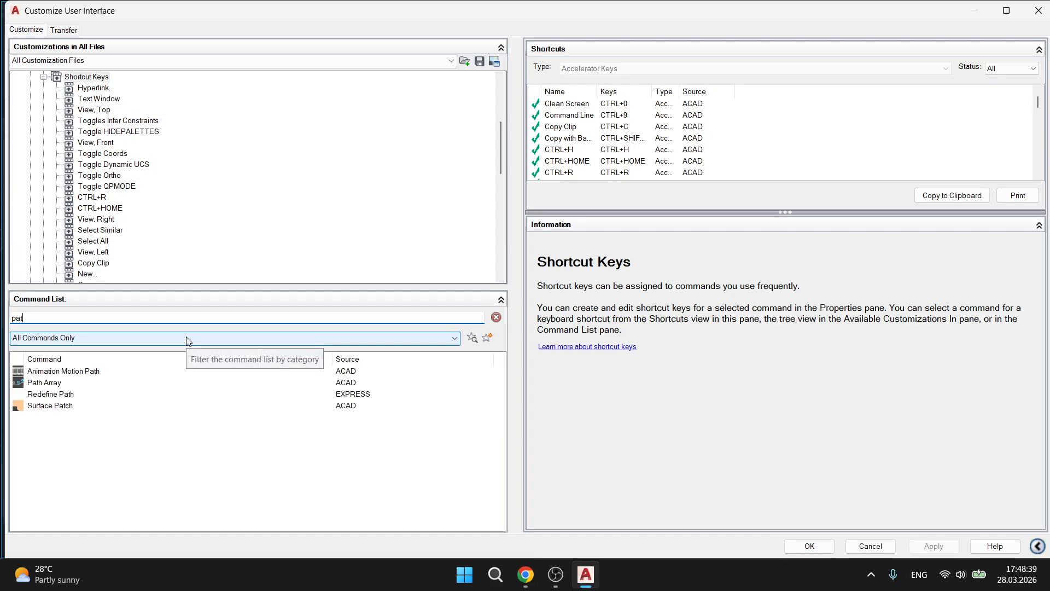
pyautogui.press('BackSpace')
pyautogui.write('ste')
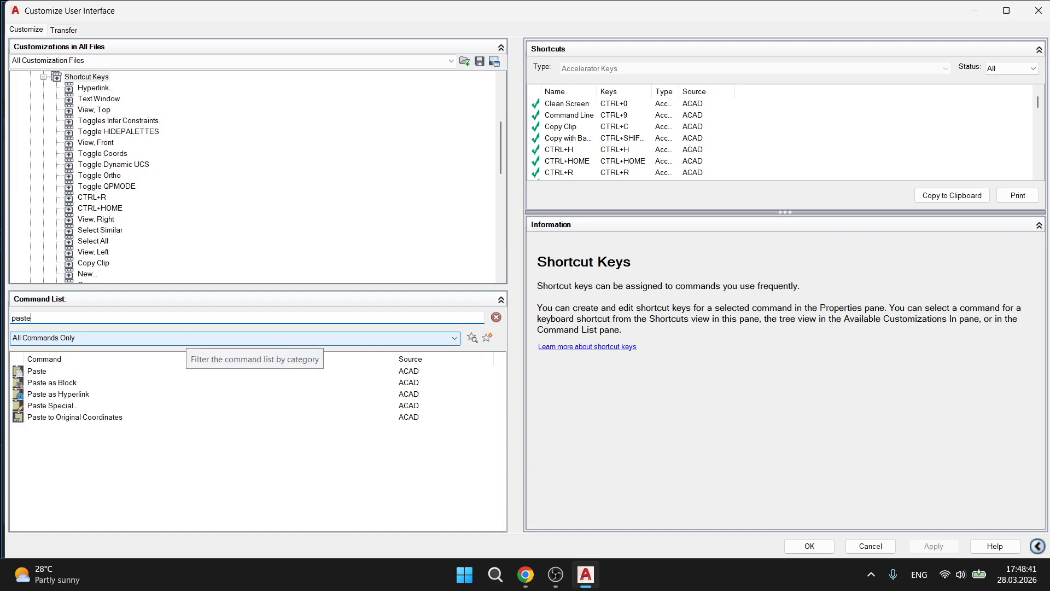
pyautogui.click(49, 419)
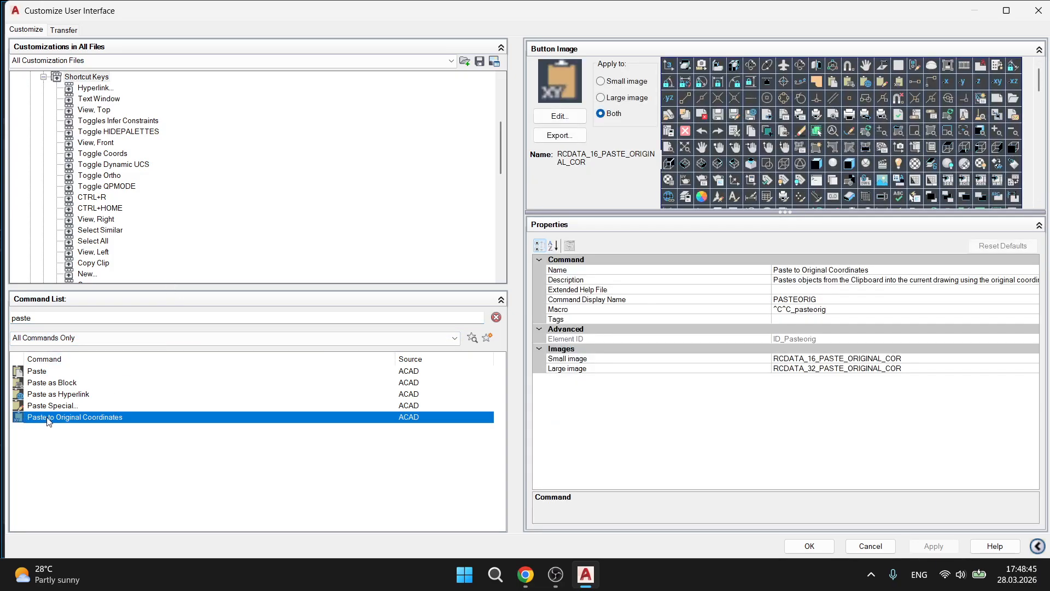
pyautogui.moveTo(101, 377); pyautogui.dragTo(181, 212)
# Assign SHIFT+V to Paste to Original Coordinates and save the customization
pyautogui.click(1030, 349)
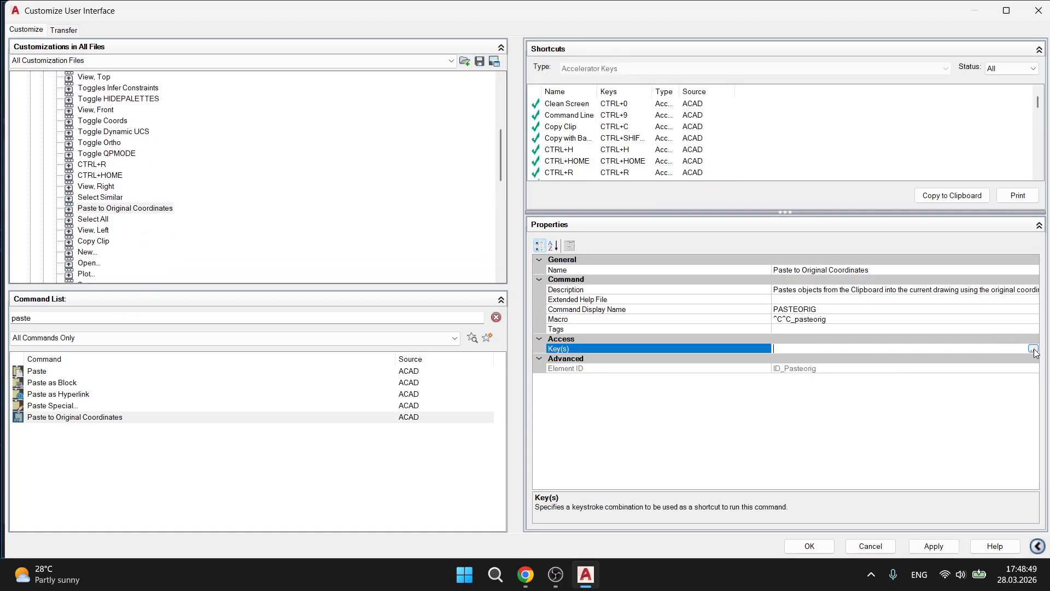
pyautogui.click(1033, 349)
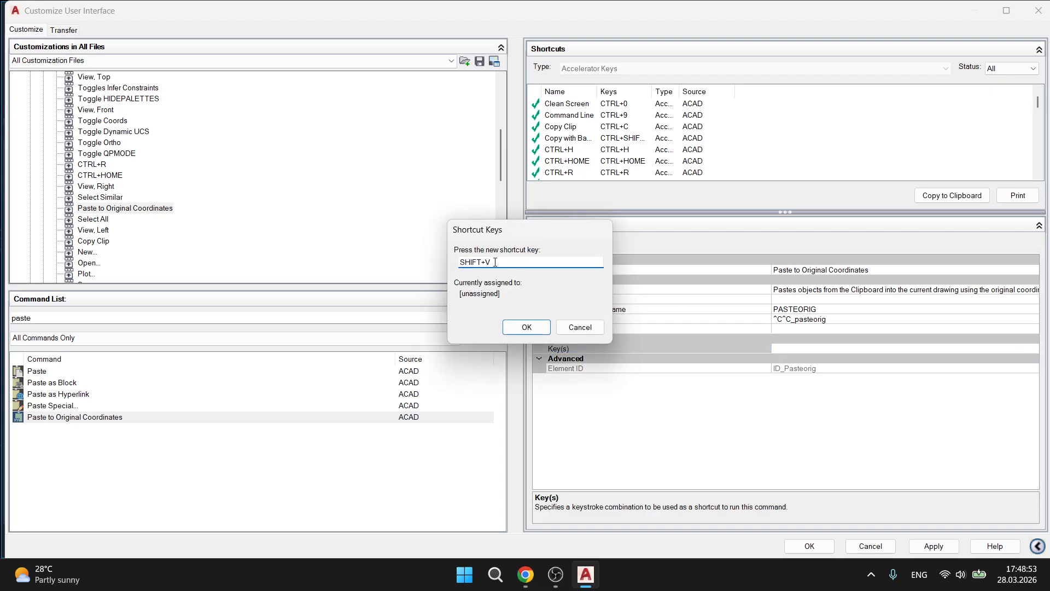
pyautogui.click(527, 328)
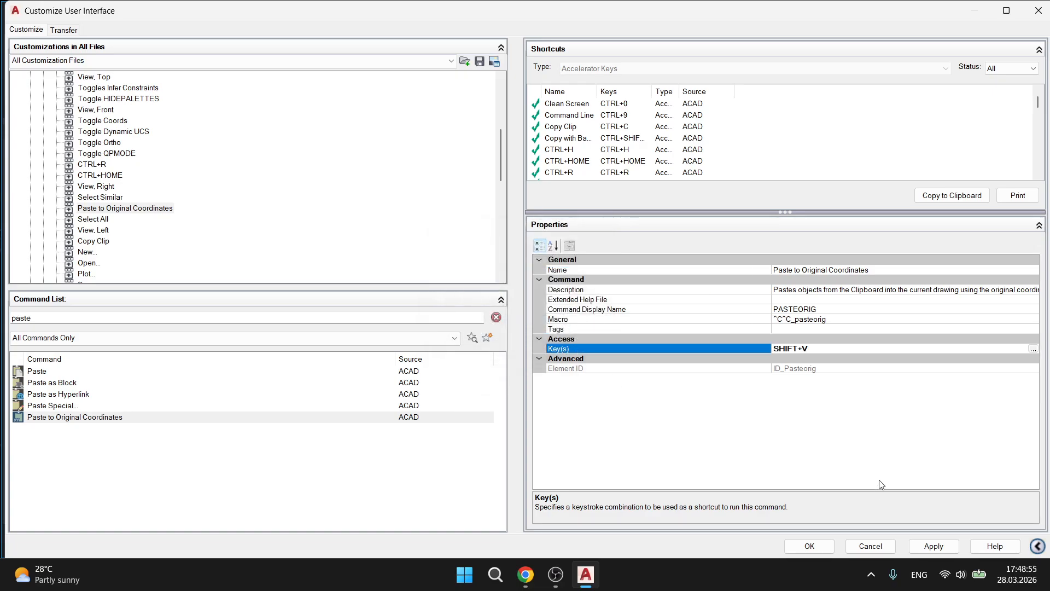
pyautogui.click(820, 548)
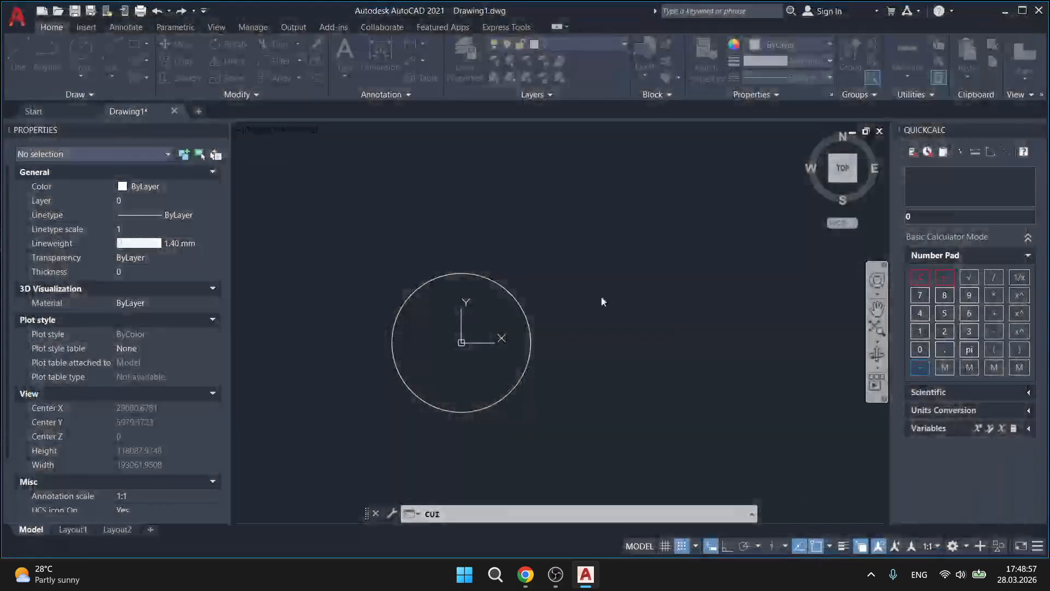
# Copy the circle from Drawing1 into a new drawing at its original coordinates using the SHIFT+V shortcut
pyautogui.click(531, 343)
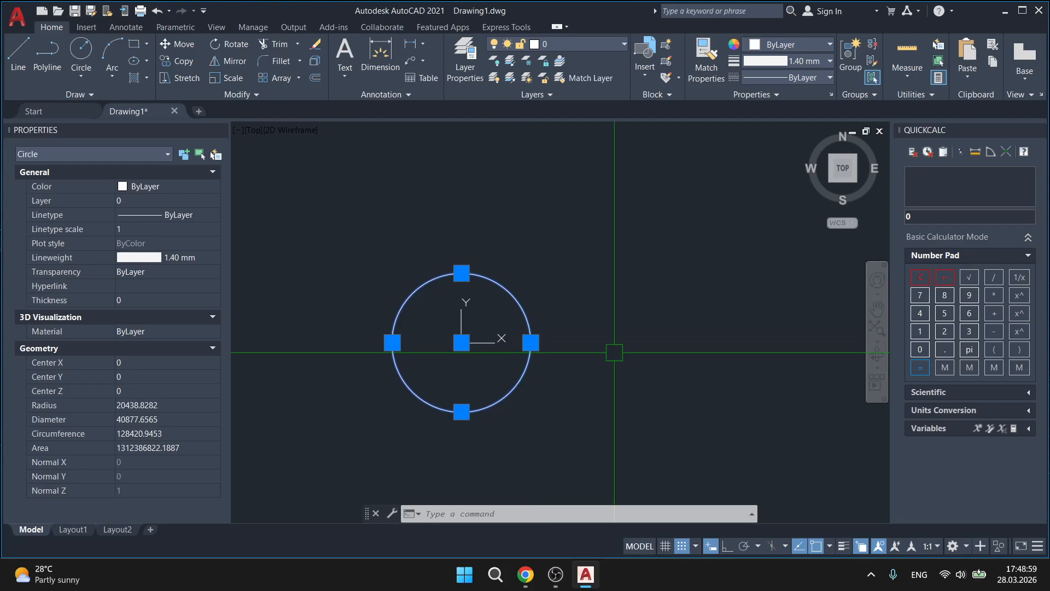
pyautogui.click(201, 111)
pyautogui.scroll(-6, 523, 305)
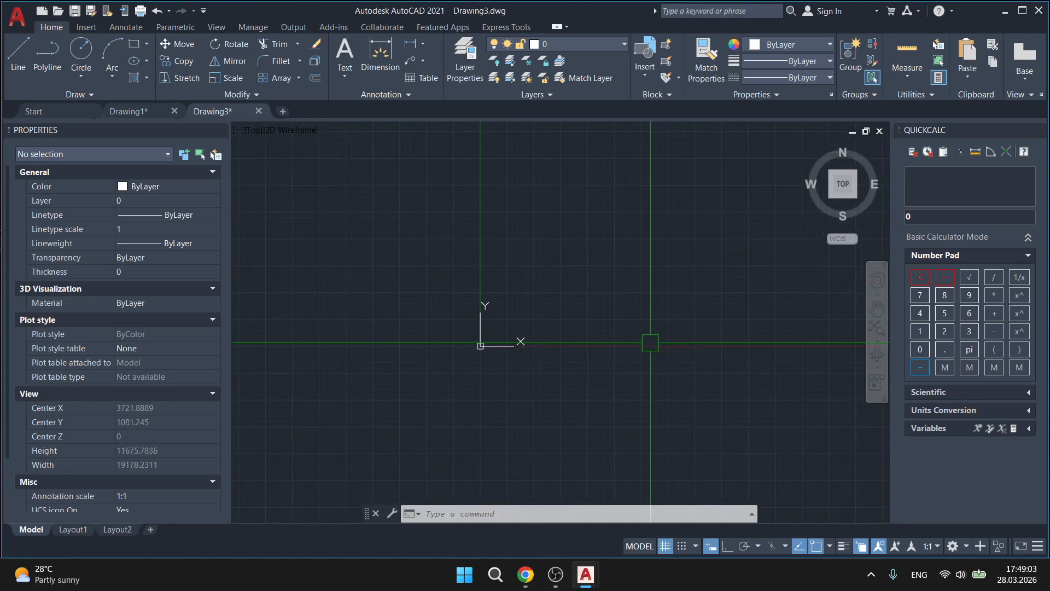
pyautogui.moveTo(650, 343); pyautogui.dragTo(247, 282, button='middle')
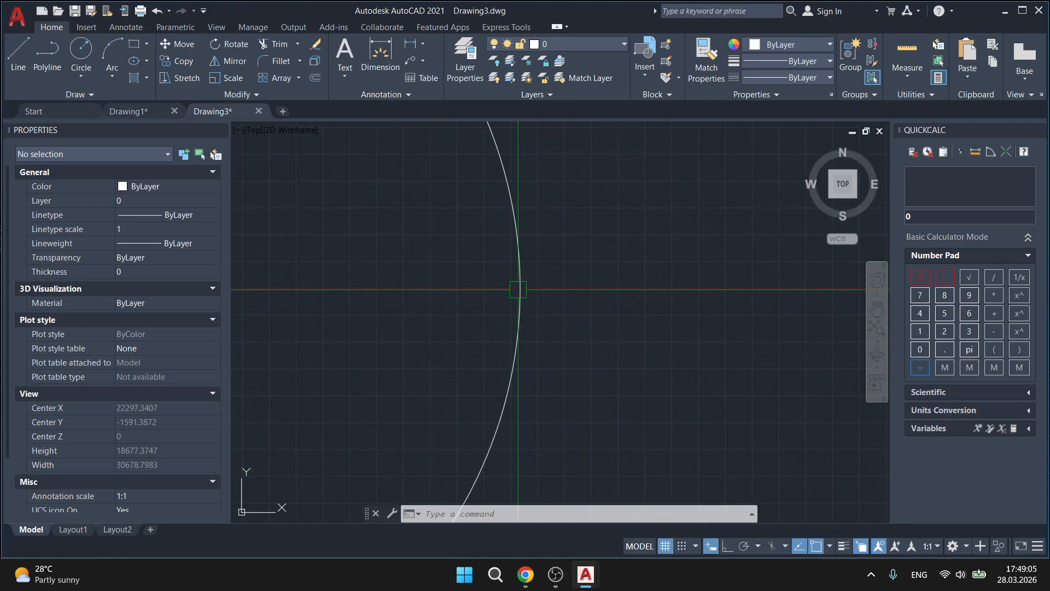
pyautogui.scroll(-4, 519, 289)
pyautogui.moveTo(434, 289); pyautogui.dragTo(659, 319, button='middle')
# Compare the pasted circle's center coordinates in Drawing3 with those of the original circle in Drawing1
pyautogui.click(743, 326)
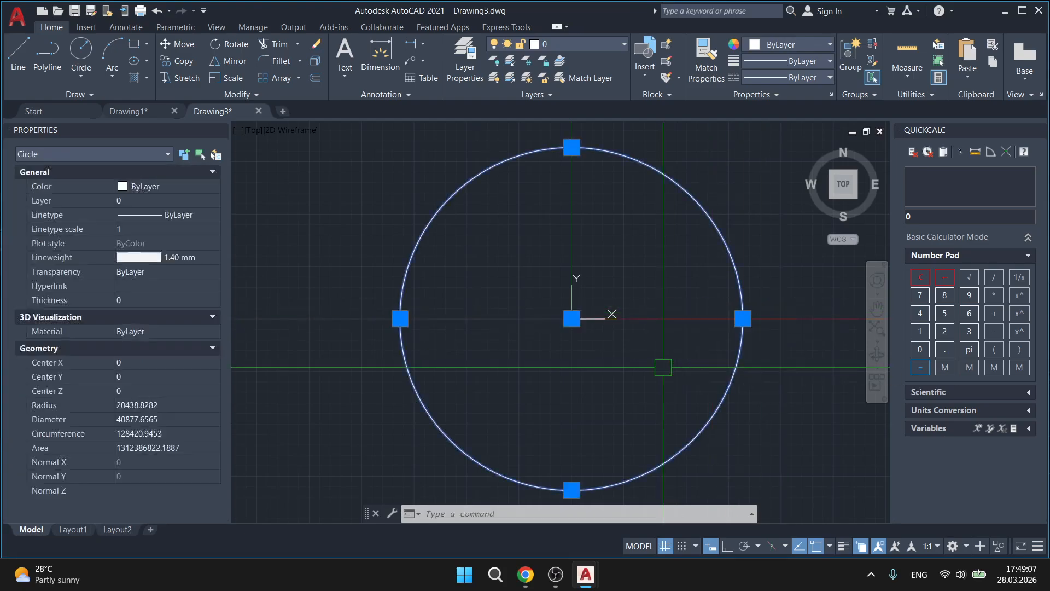
pyautogui.click(141, 386)
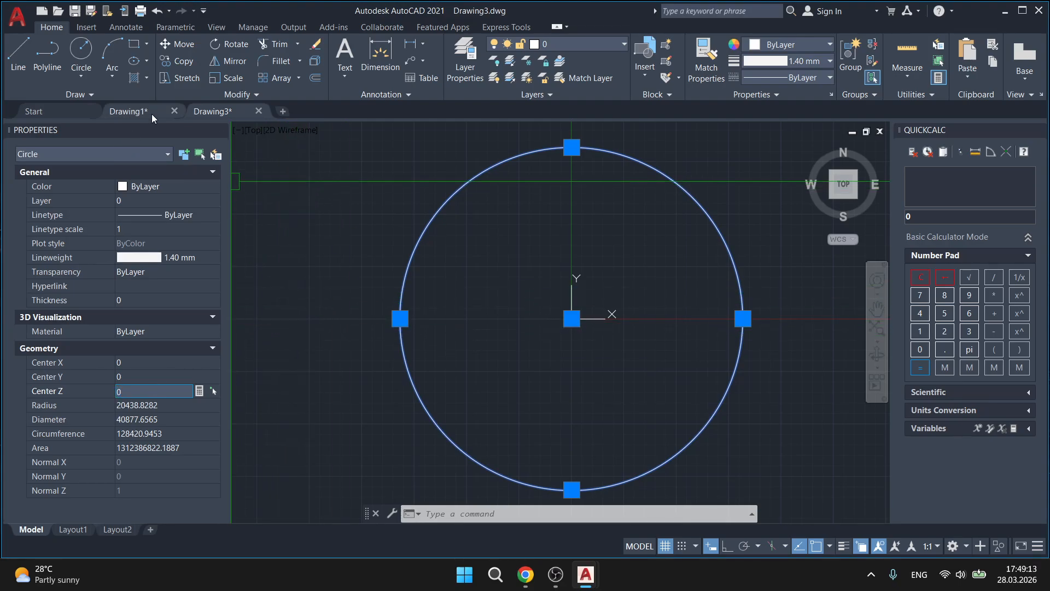
pyautogui.click(131, 113)
pyautogui.doubleClick(393, 343)
pyautogui.press('Escape')
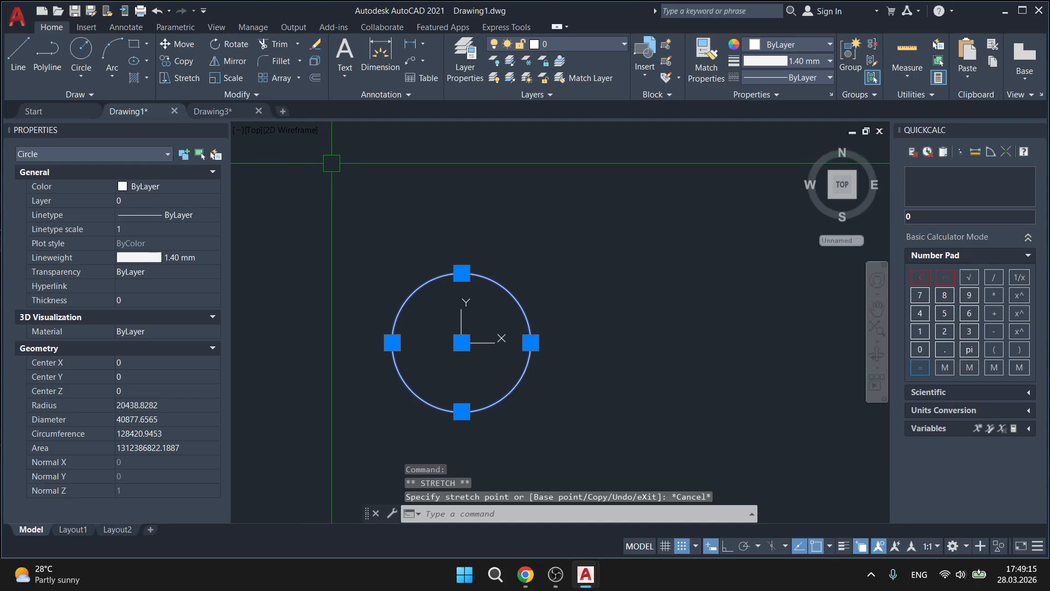
pyautogui.click(222, 112)
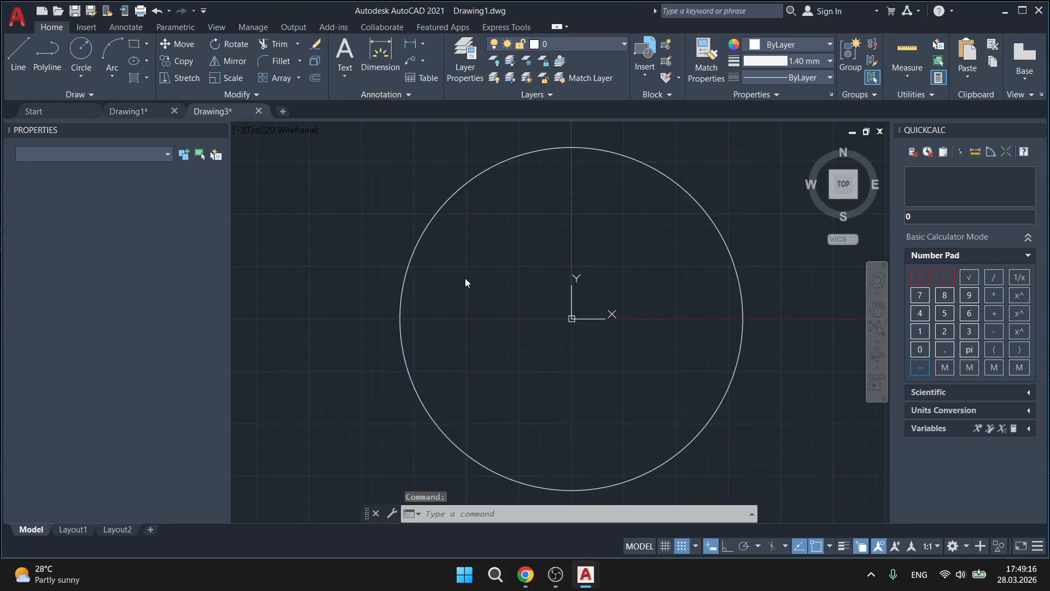
pyautogui.click(134, 113)
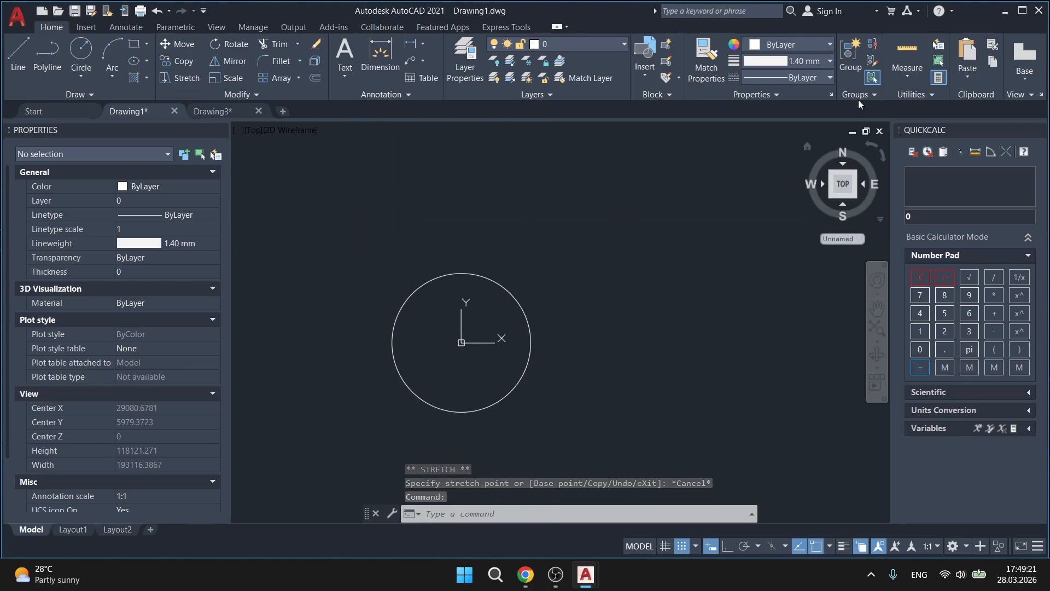
# Draw a diagonal line sloping down to the right, above and to the right of the circle in Drawing1
pyautogui.moveTo(366, 214); pyautogui.dragTo(371, 217, button='middle')
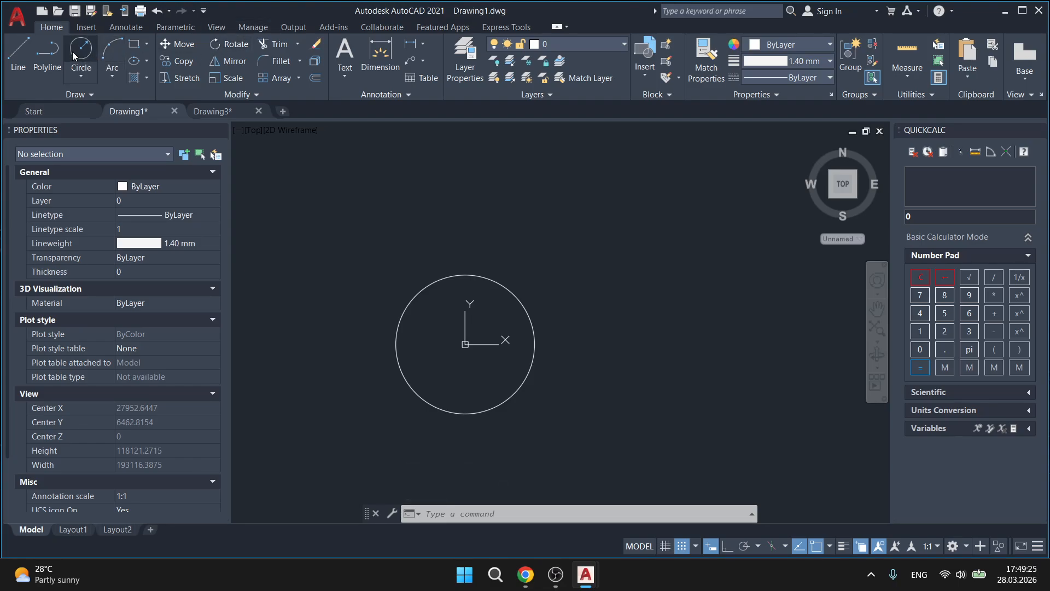
pyautogui.click(12, 50)
pyautogui.click(473, 186)
pyautogui.click(580, 280)
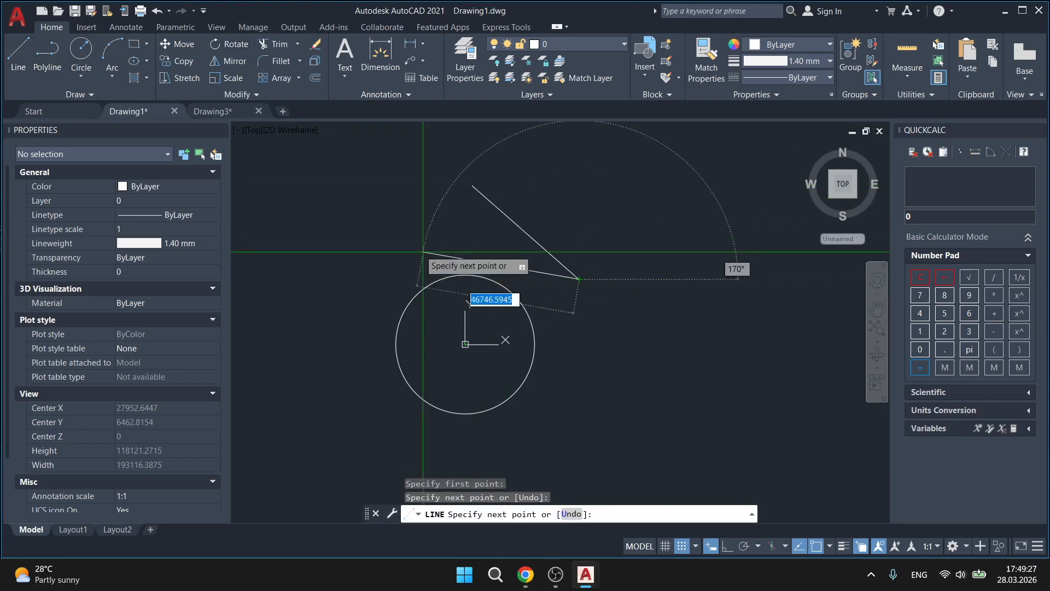
pyautogui.press('Escape')
# Draw two circles above the original one: radius about 24872 on the right and radius about 27559 on the left
pyautogui.click(81, 52)
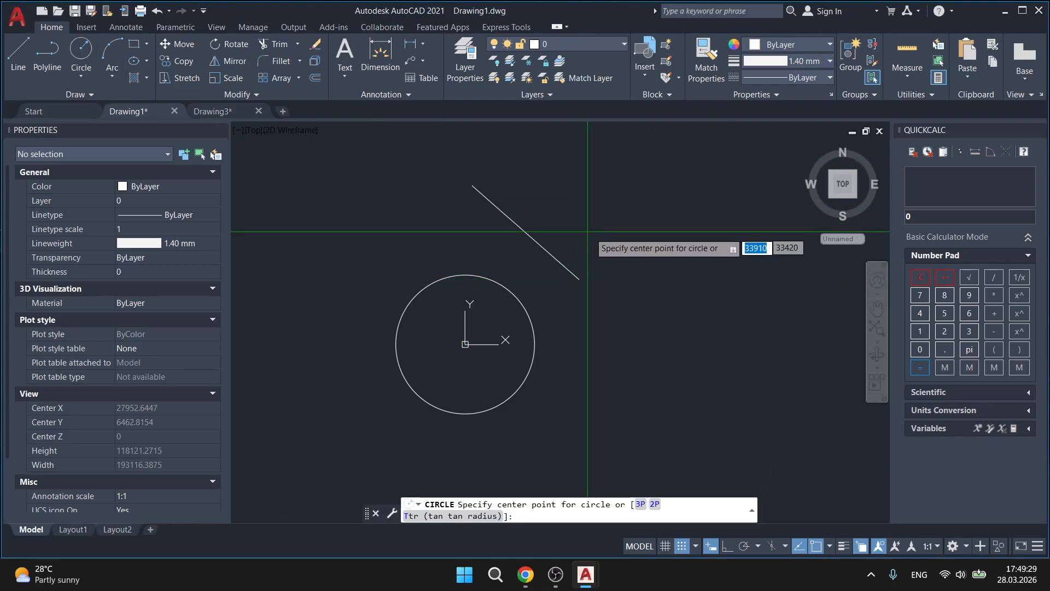
pyautogui.click(618, 252)
pyautogui.click(665, 323)
pyautogui.press('space')
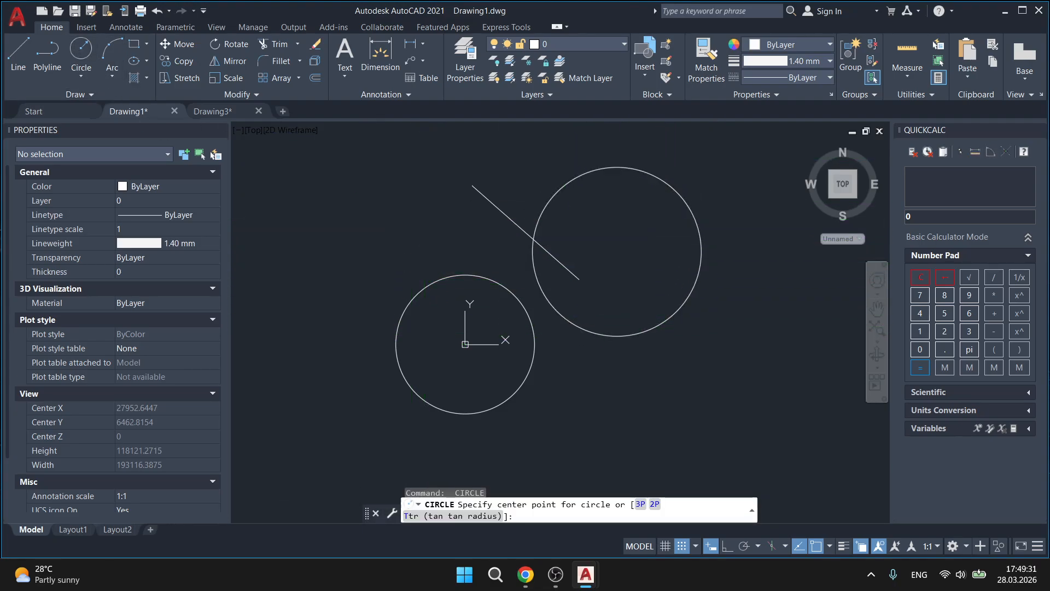
pyautogui.click(425, 220)
pyautogui.click(331, 230)
pyautogui.press('Escape')
pyautogui.moveTo(522, 328)
pyautogui.mouseDown(button='middle')
pyautogui.moveTo(529, 343)
pyautogui.moveTo(474, 388)
pyautogui.mouseUp(button='middle')
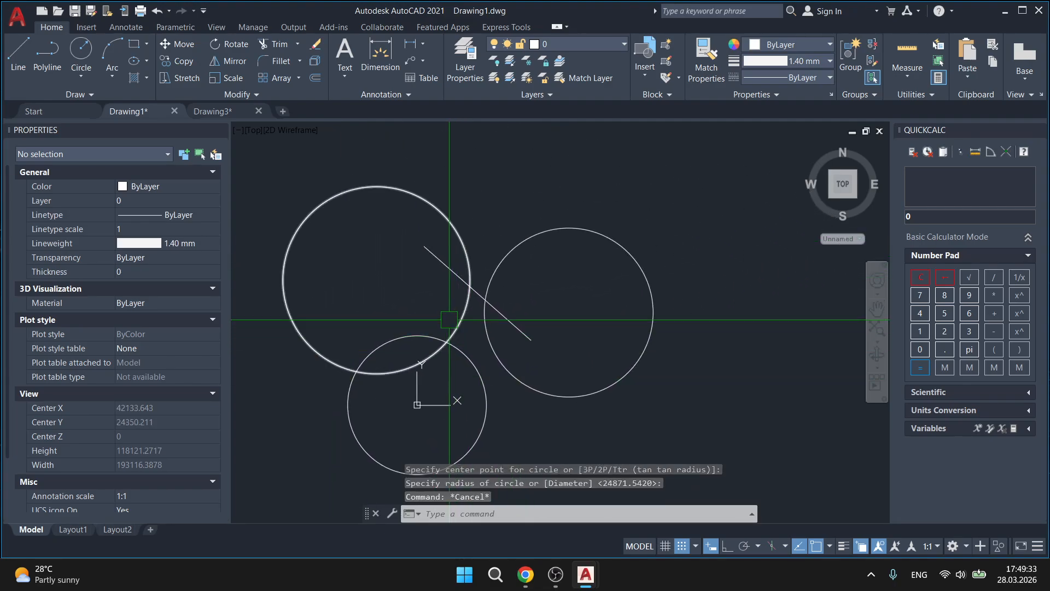
# Select the upper-left circle to check its center coordinates, and clear the selection
pyautogui.click(468, 172)
pyautogui.click(383, 236)
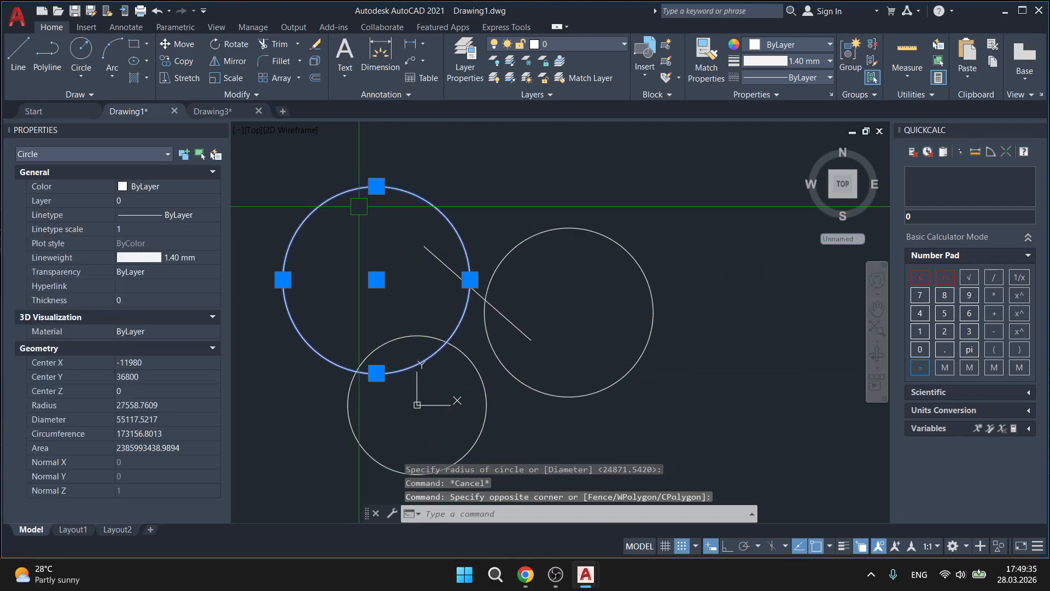
pyautogui.moveTo(376, 239); pyautogui.dragTo(463, 198, button='middle')
pyautogui.press('Escape')
pyautogui.moveTo(529, 172); pyautogui.dragTo(552, 186, button='middle')
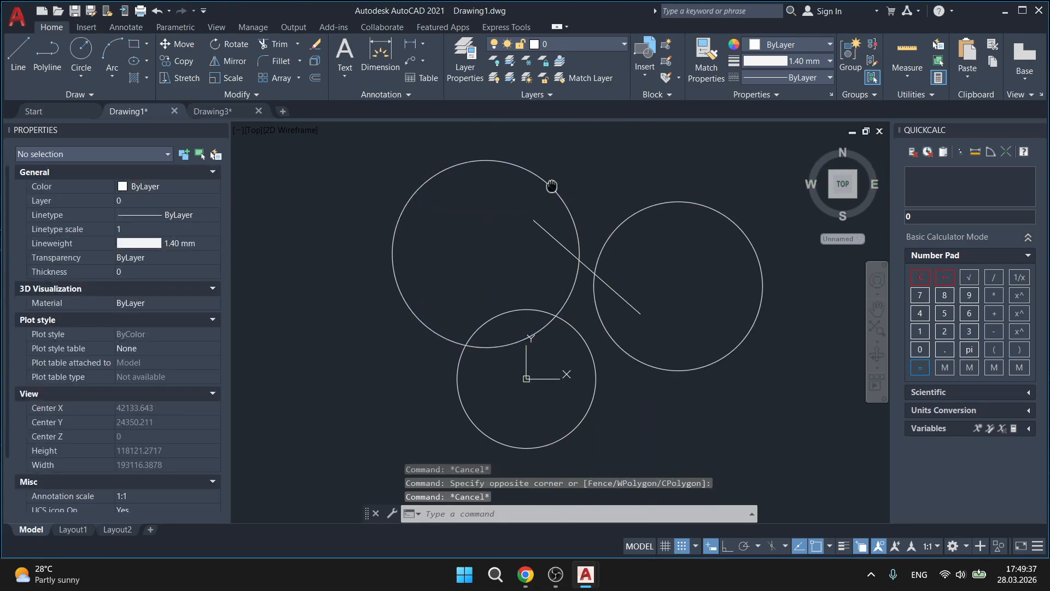
pyautogui.click(511, 204)
pyautogui.press('Escape')
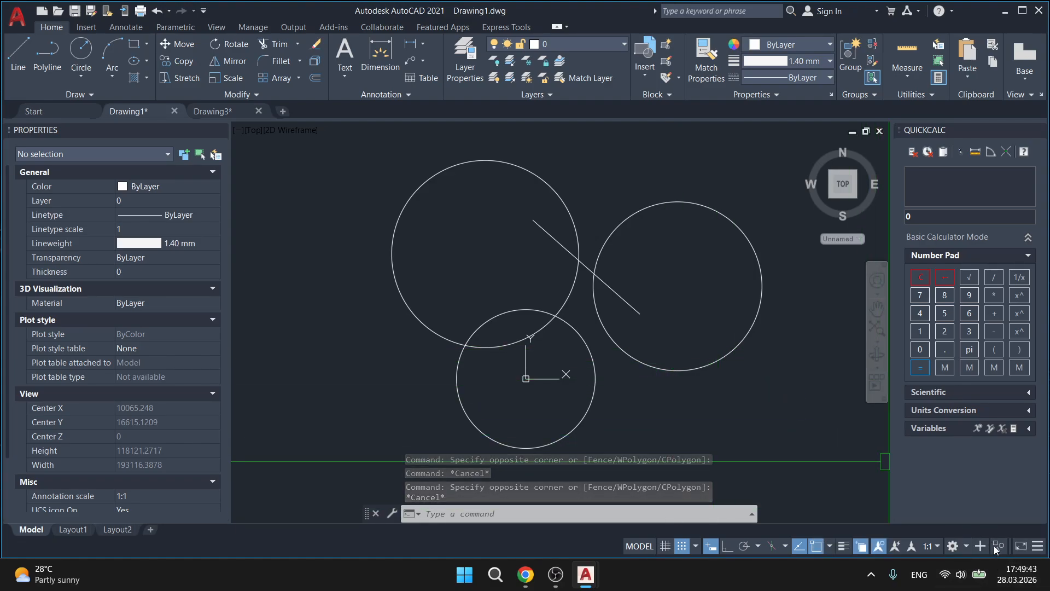
pyautogui.rightClick(346, 203)
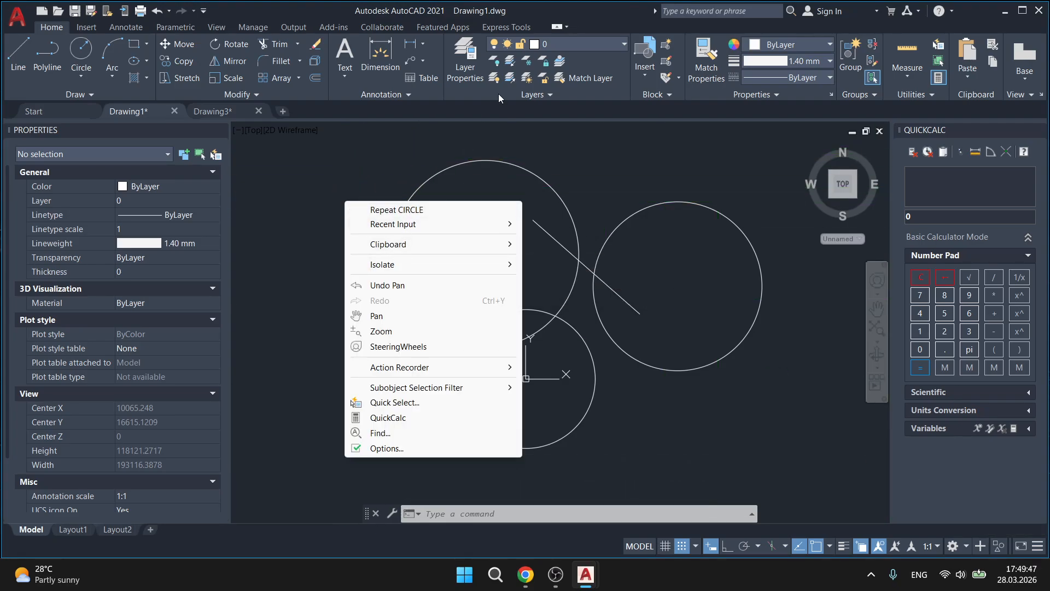
pyautogui.press('Escape')
pyautogui.press('Escape')
pyautogui.click(626, 160)
pyautogui.click(450, 192)
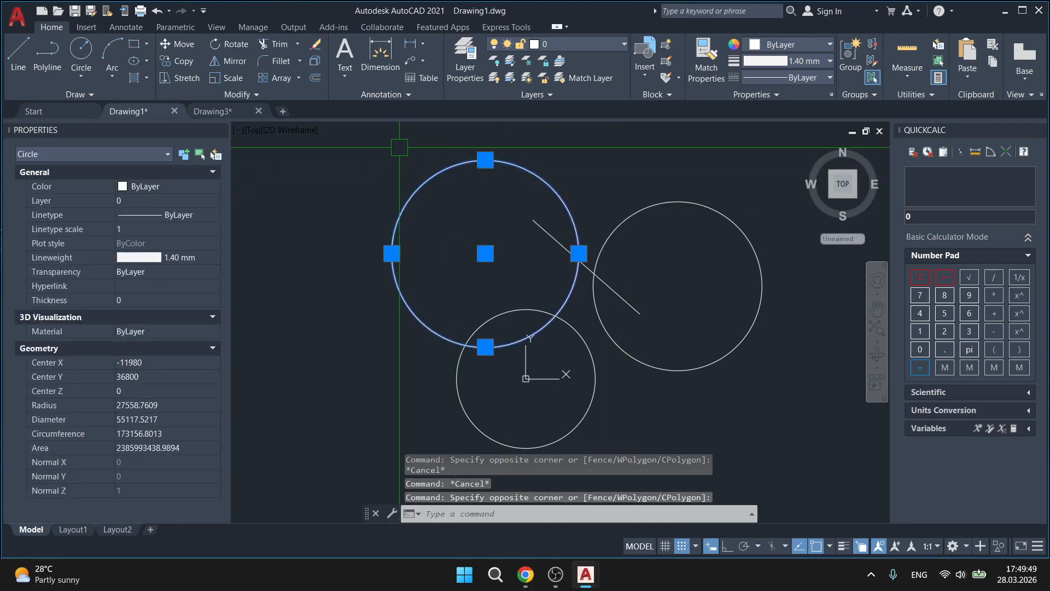
pyautogui.moveTo(412, 225)
pyautogui.mouseDown(button='middle')
pyautogui.moveTo(361, 206)
pyautogui.moveTo(402, 273)
pyautogui.mouseUp(button='middle')
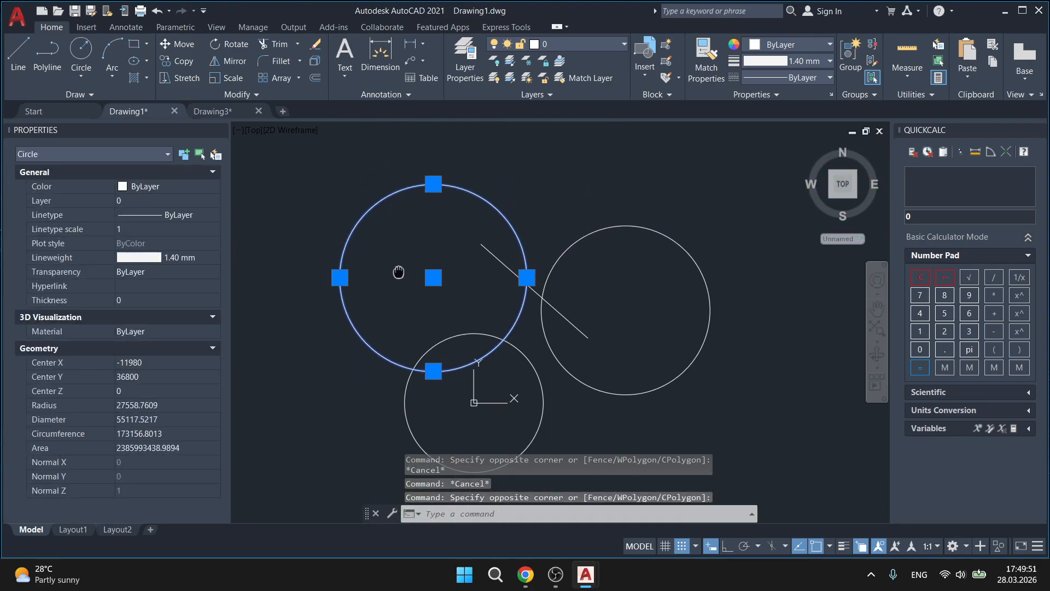
pyautogui.moveTo(607, 263); pyautogui.dragTo(632, 218, button='middle')
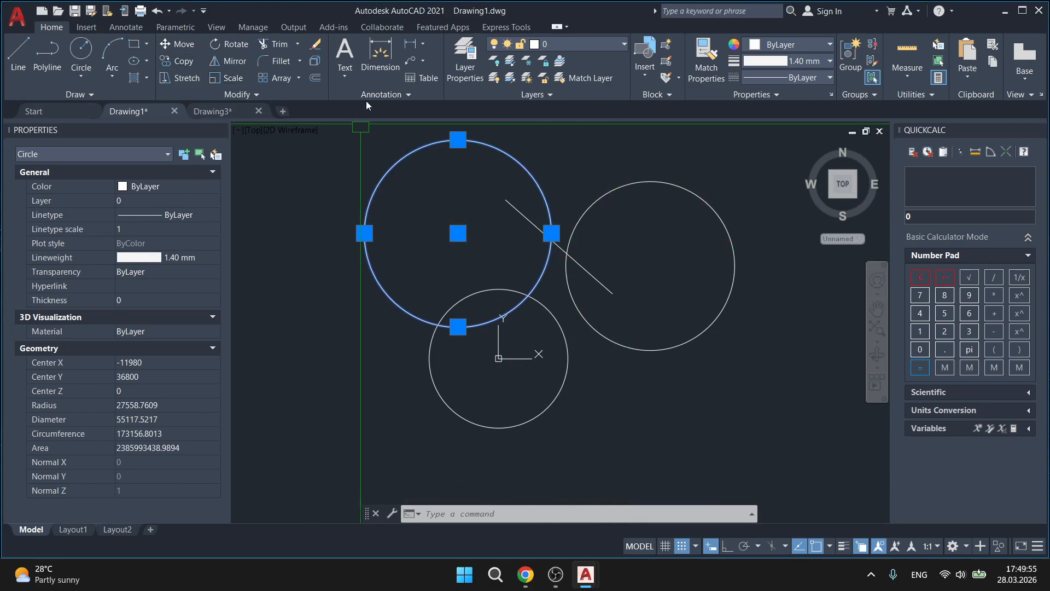
pyautogui.click(635, 242)
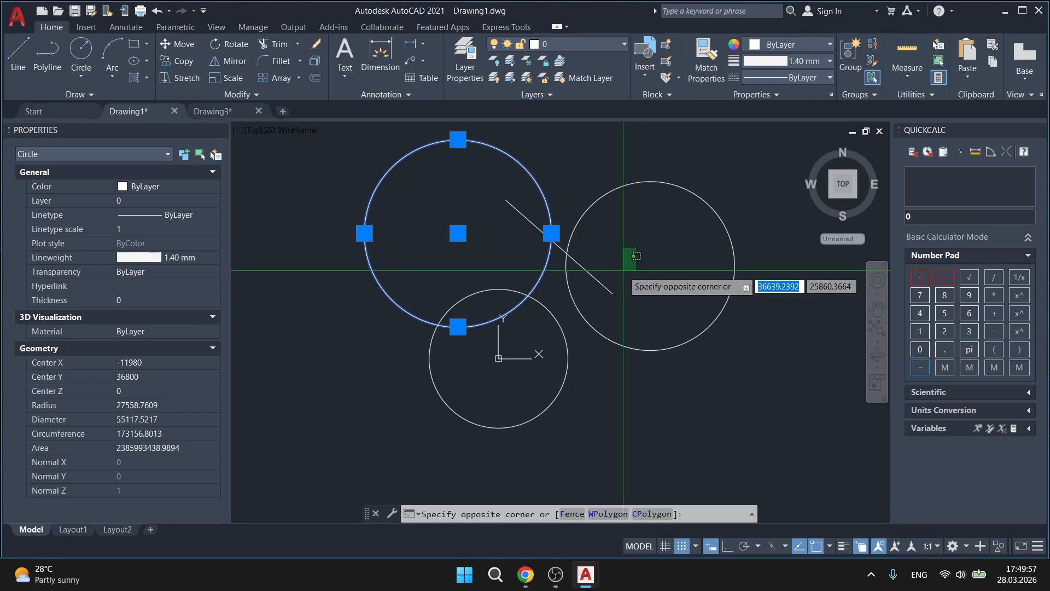
pyautogui.press('Escape')
pyautogui.click(579, 266)
pyautogui.press('Escape')
pyautogui.click(647, 261)
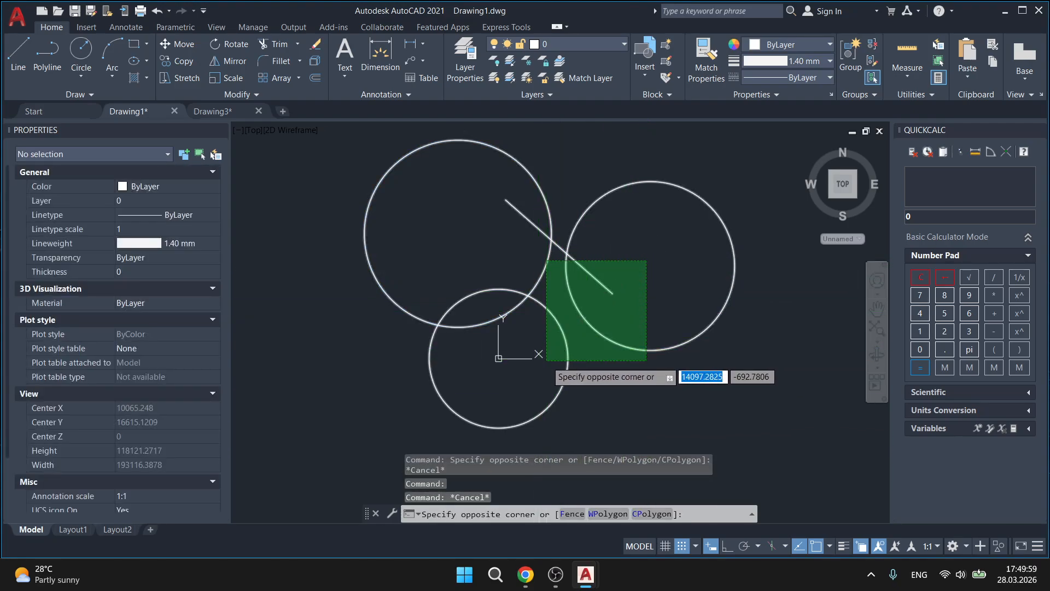
pyautogui.click(548, 361)
pyautogui.press('Escape')
pyautogui.click(613, 349)
pyautogui.press('Escape')
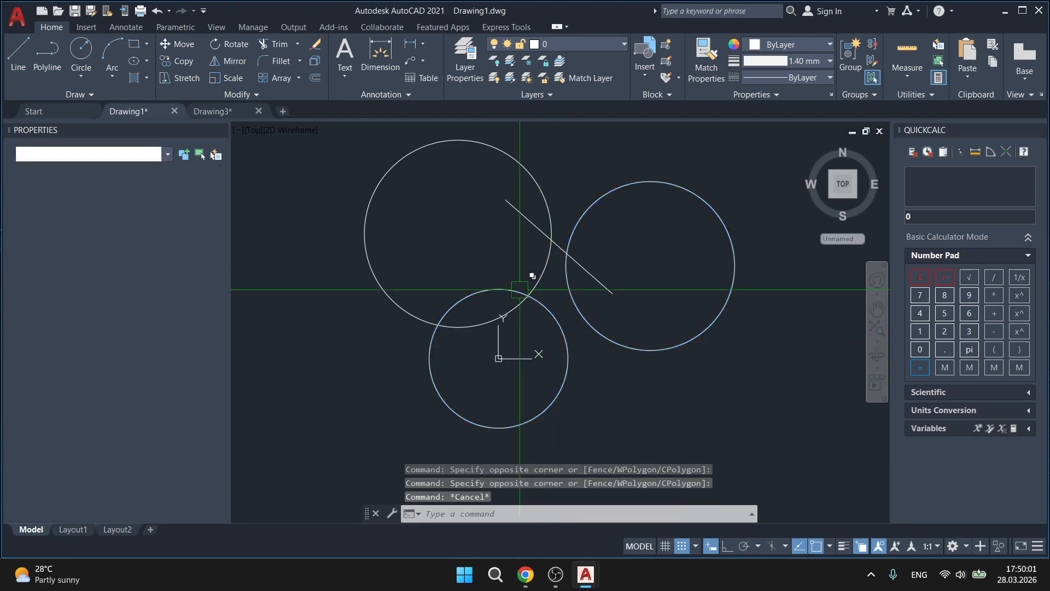
# Isolate the upper-left circle in Drawing1 with Isolate Objects
pyautogui.click(523, 158)
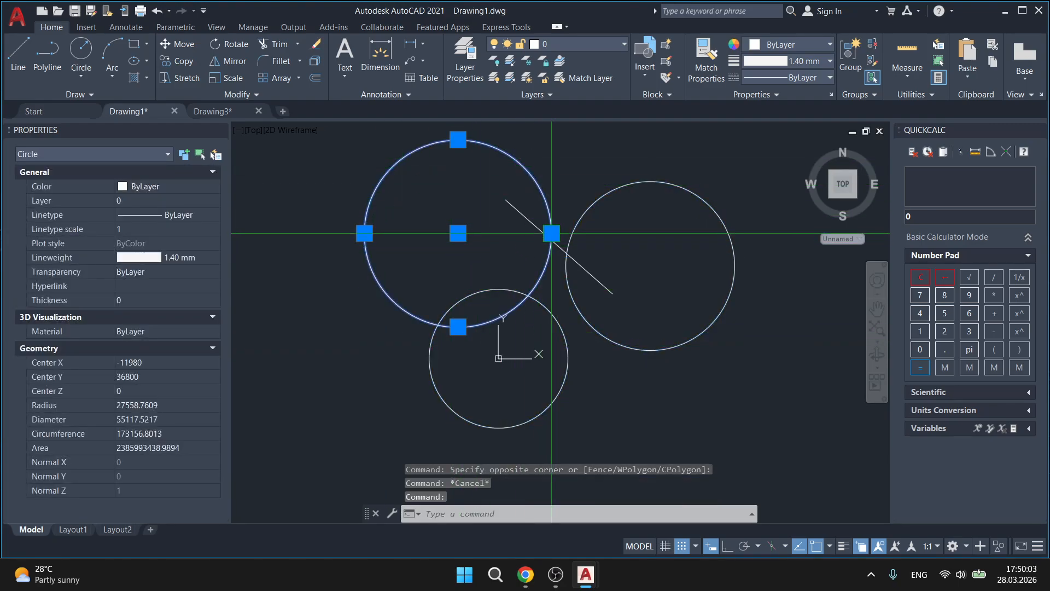
pyautogui.rightClick(342, 181)
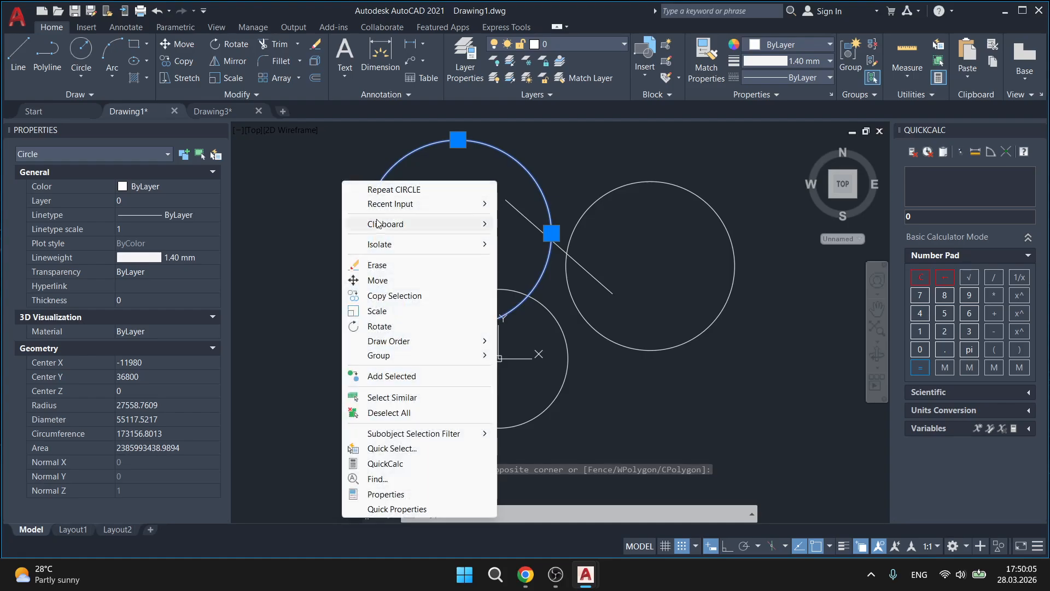
pyautogui.moveTo(495, 248)
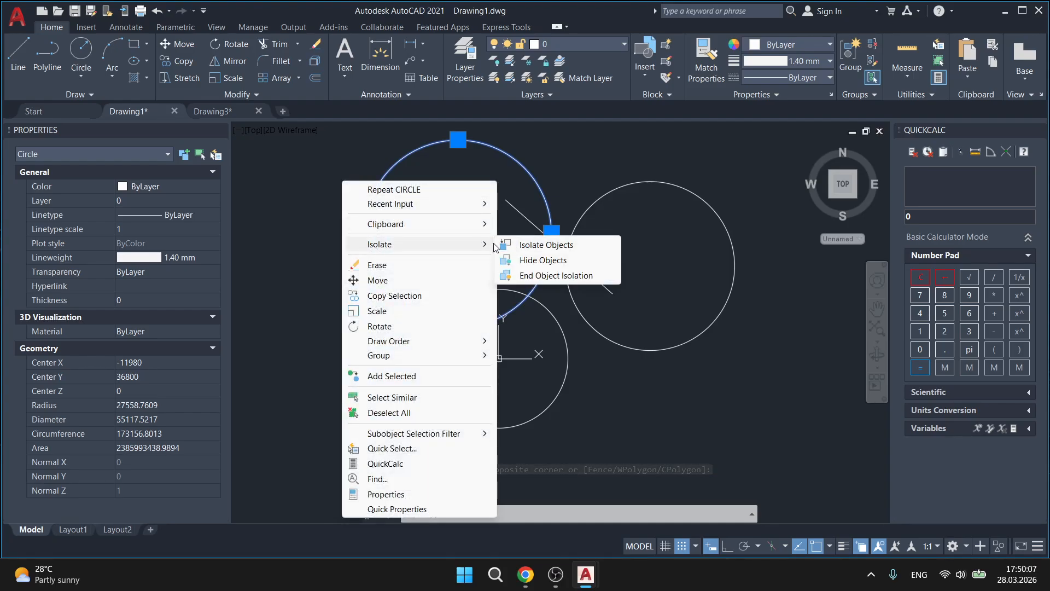
pyautogui.click(540, 248)
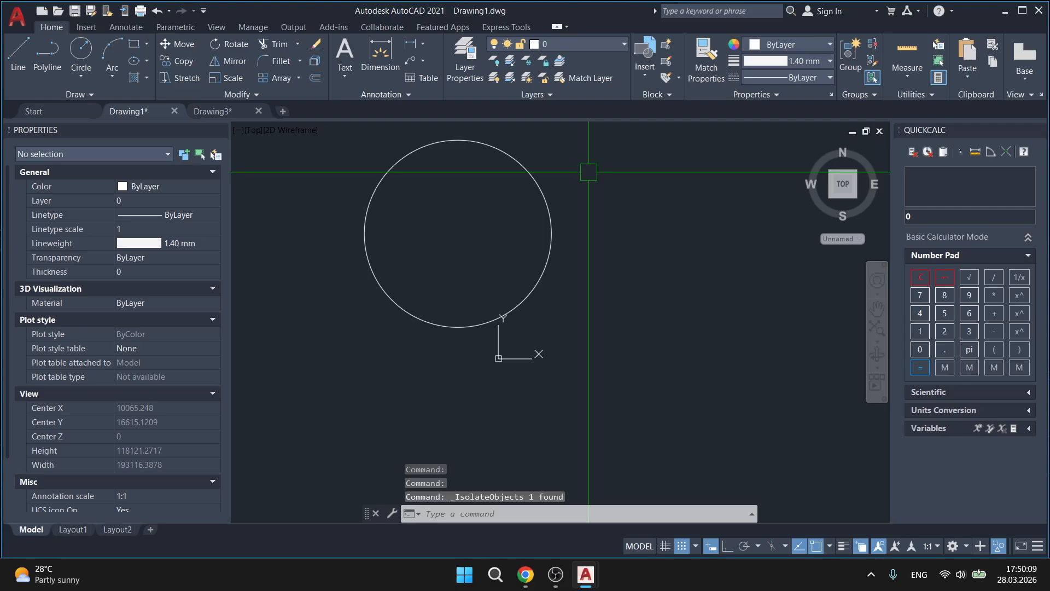
pyautogui.click(582, 170)
pyautogui.click(473, 213)
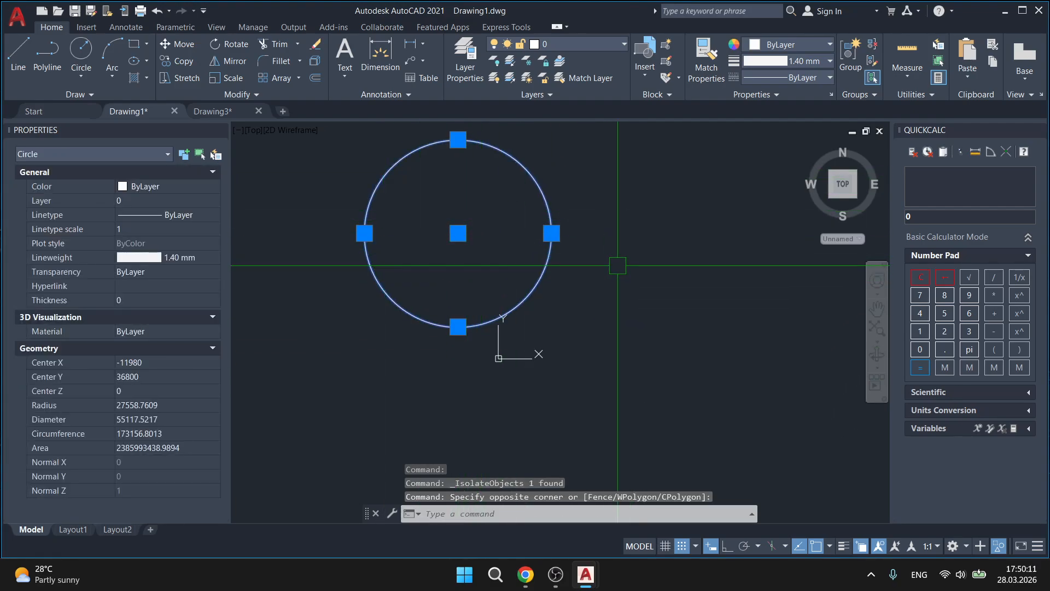
pyautogui.press('Escape')
pyautogui.click(422, 188)
pyautogui.press('Escape')
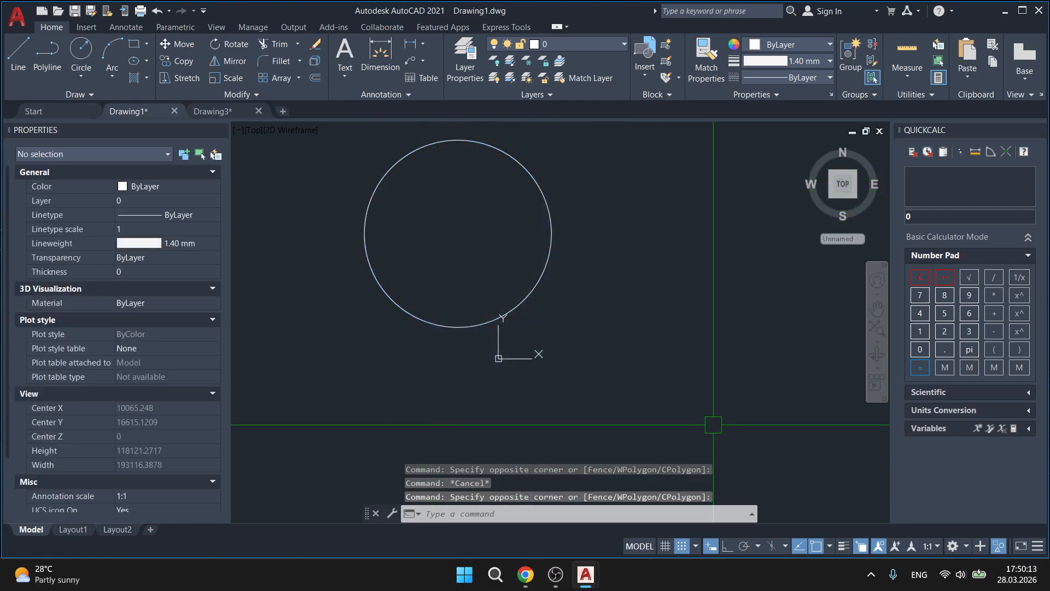
pyautogui.click(631, 250)
pyautogui.click(497, 244)
pyautogui.press('Escape')
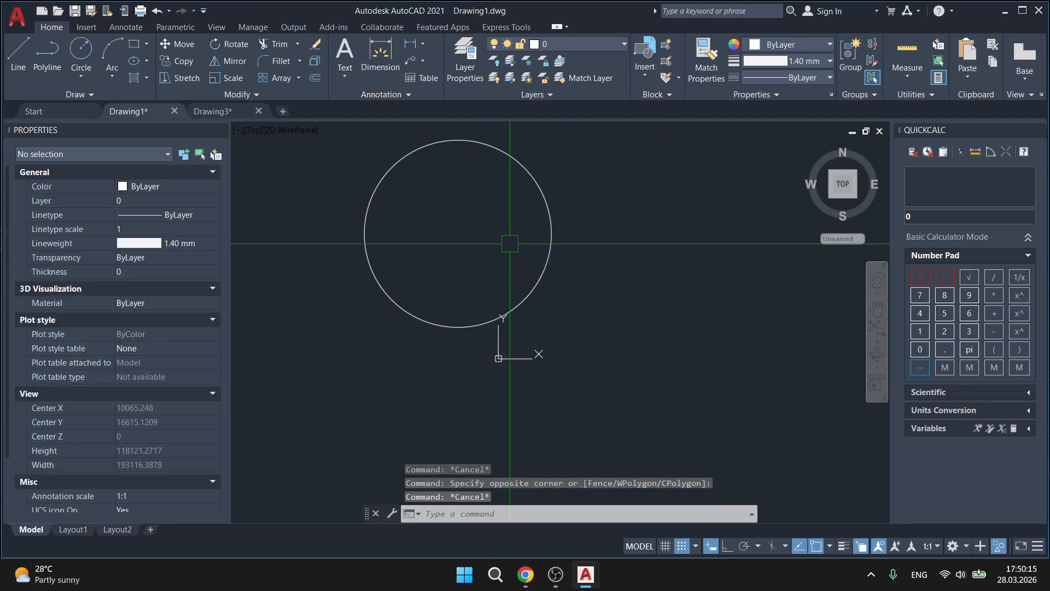
# End the object isolation to bring back the other two circles and the diagonal line
pyautogui.rightClick(455, 226)
pyautogui.moveTo(507, 288)
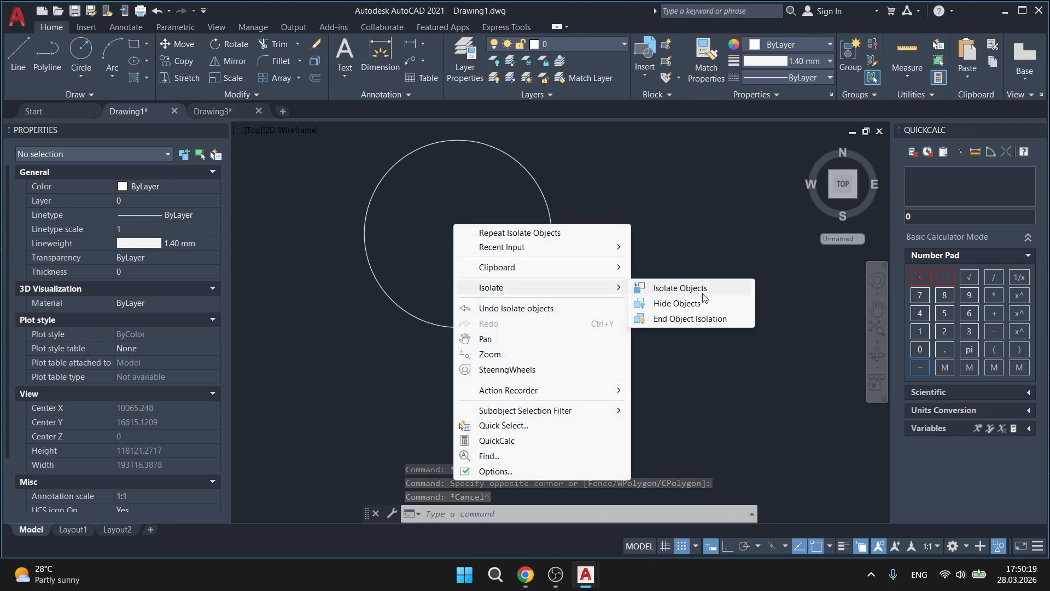
pyautogui.click(683, 319)
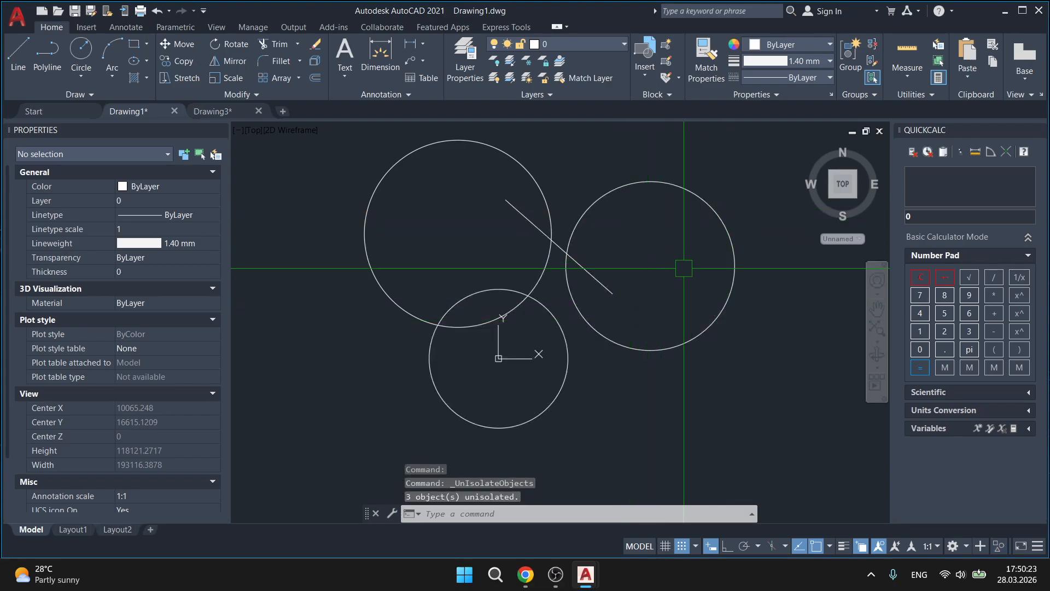
pyautogui.moveTo(671, 268); pyautogui.dragTo(617, 269, button='middle')
pyautogui.click(566, 270)
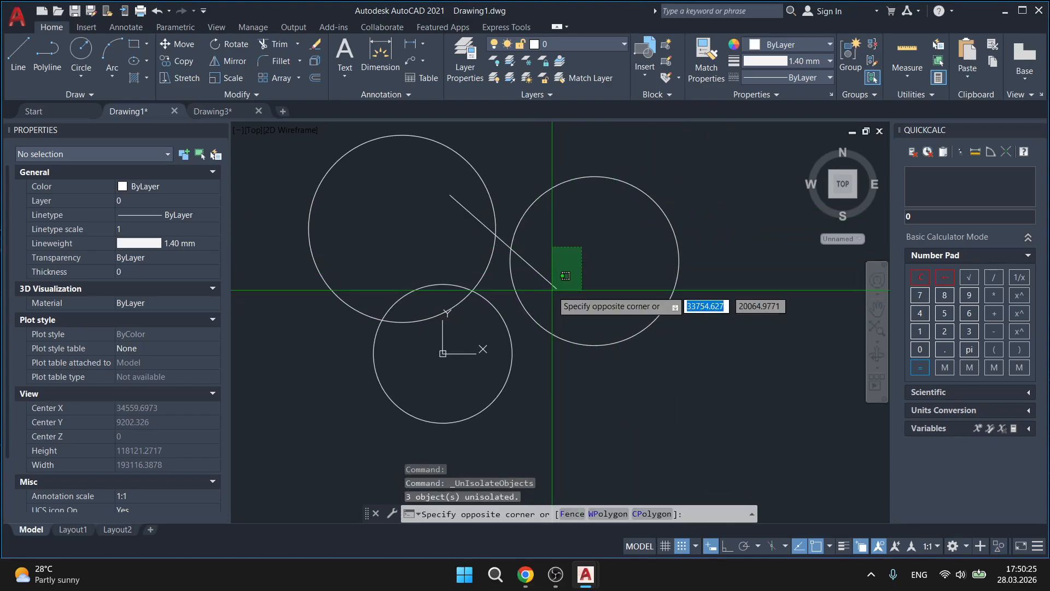
pyautogui.press('Escape')
pyautogui.click(578, 211)
pyautogui.click(568, 197)
pyautogui.click(546, 153)
pyautogui.click(523, 163)
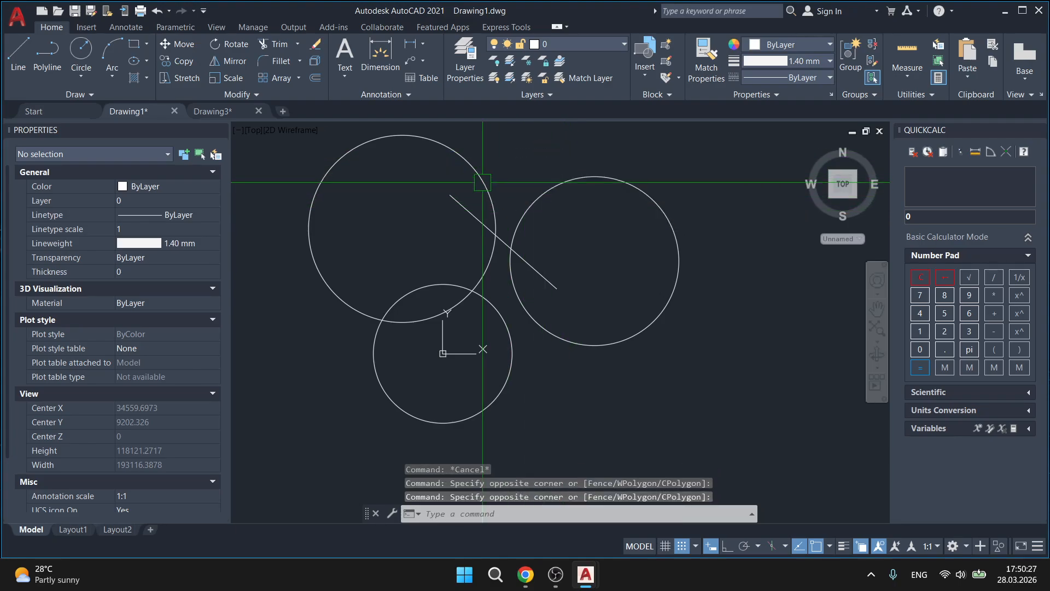
pyautogui.click(471, 203)
pyautogui.press('Escape')
# Hide the diagonal line in Drawing1 with Hide Objects
pyautogui.click(460, 204)
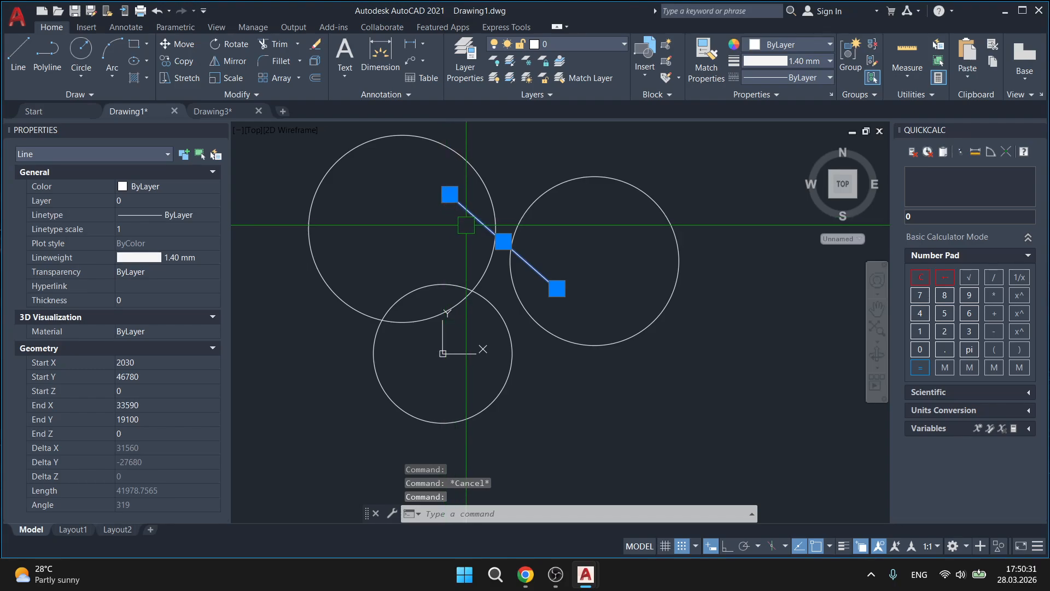
pyautogui.rightClick(397, 218)
pyautogui.moveTo(438, 283)
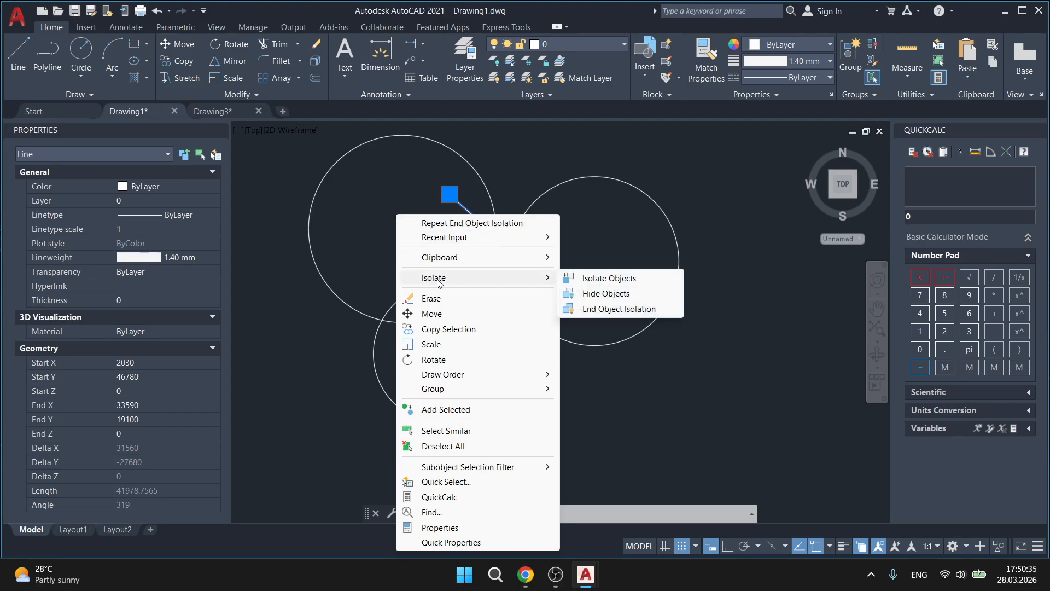
pyautogui.click(624, 296)
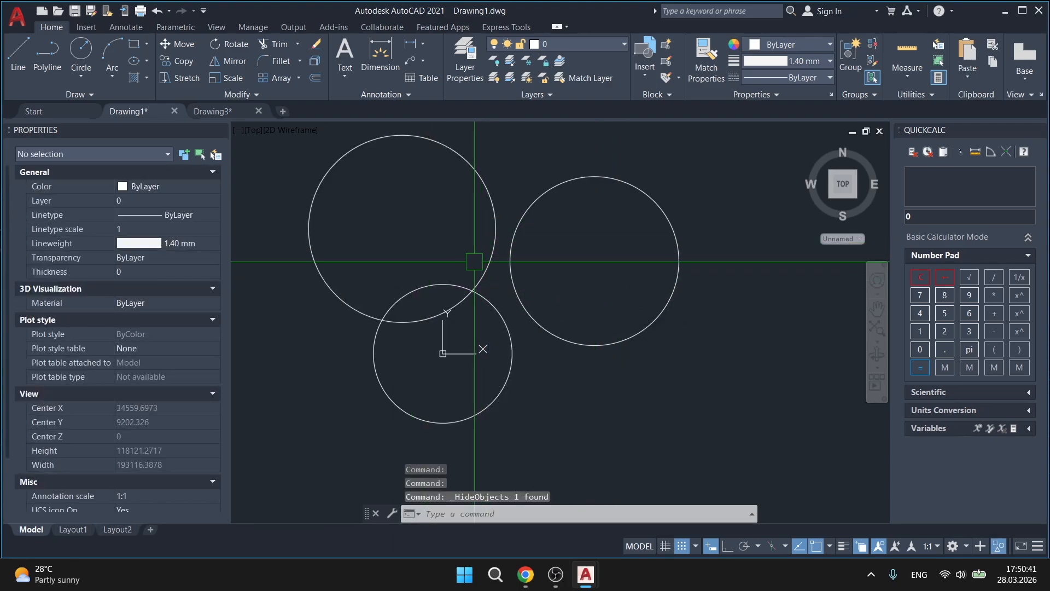
# Select all objects to check which object types the selection includes while the line is hidden, and clear the selection
pyautogui.hotkey('ctrl', 'a')
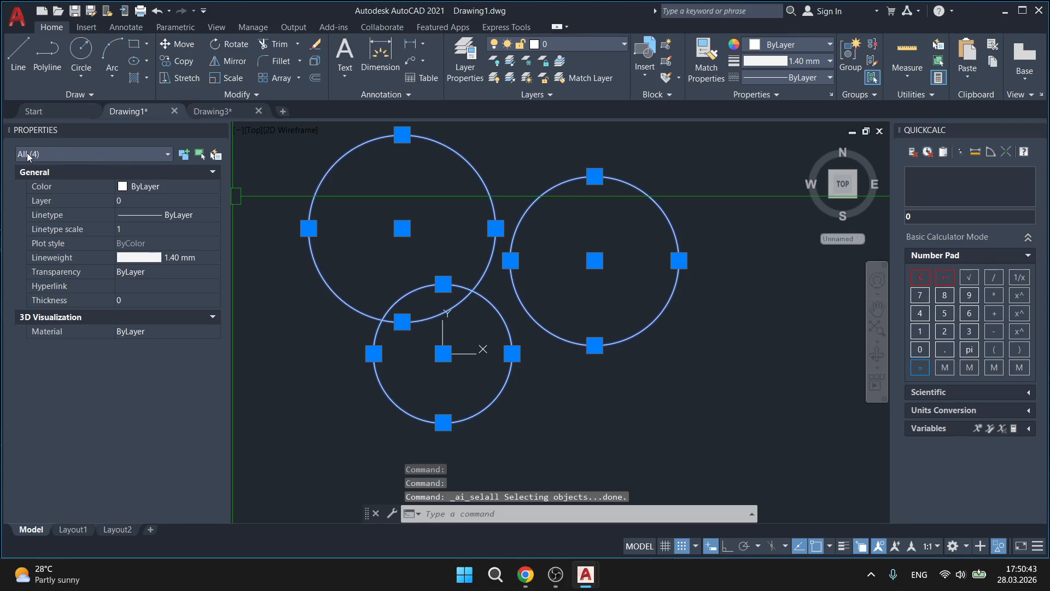
pyautogui.click(167, 155)
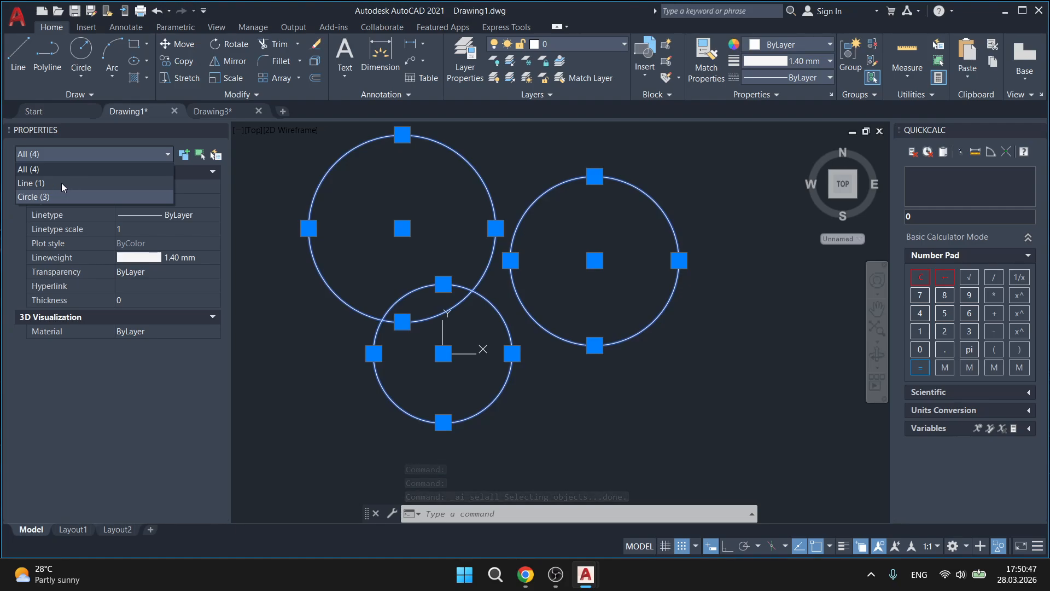
pyautogui.press('Escape')
pyautogui.press('Escape')
pyautogui.press('Escape')
pyautogui.press('Escape')
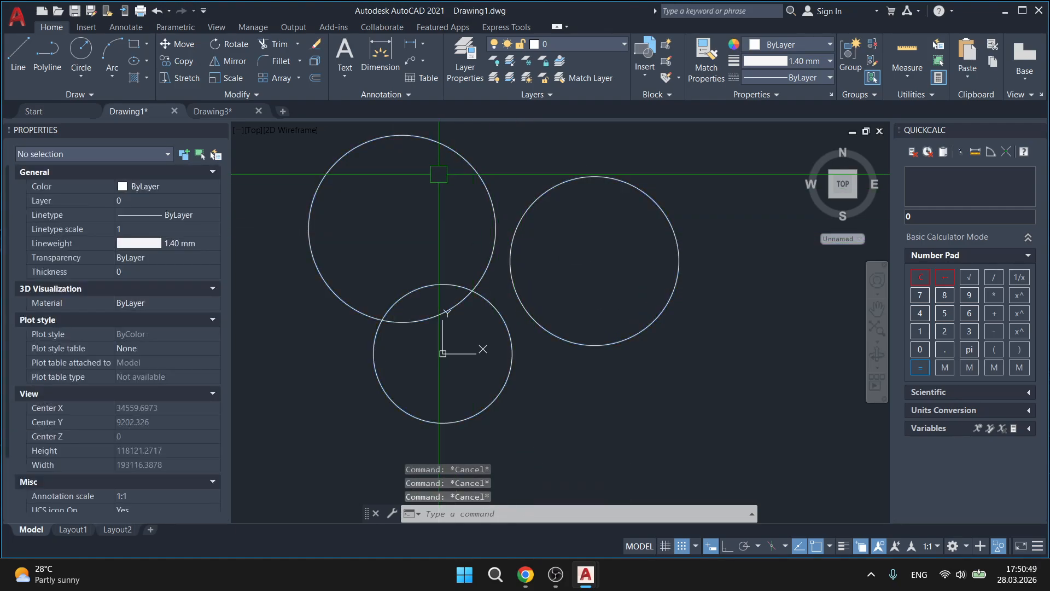
# End the object isolation to bring back the hidden line, check that it can be selected, and clear the selection
pyautogui.rightClick(438, 174)
pyautogui.moveTo(498, 244)
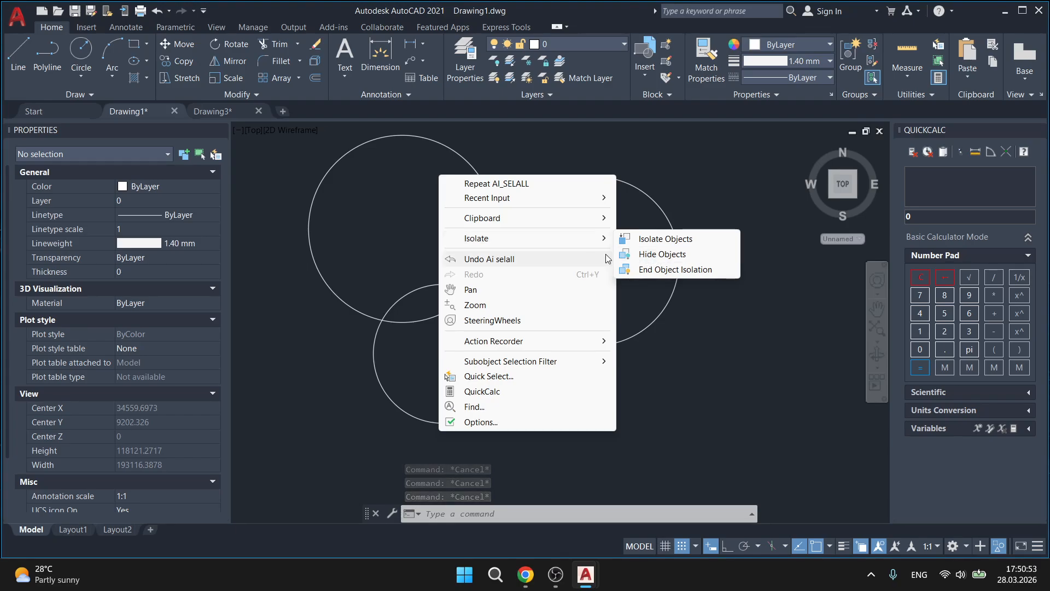
pyautogui.click(652, 270)
pyautogui.click(551, 283)
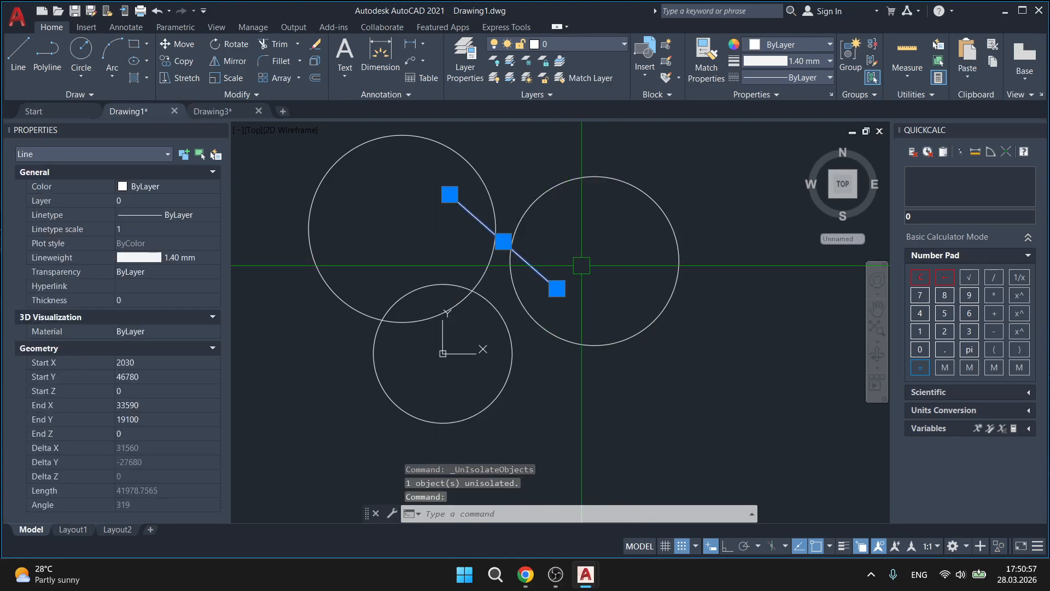
pyautogui.press('Escape')
pyautogui.click(629, 258)
pyautogui.click(449, 314)
pyautogui.press('Escape')
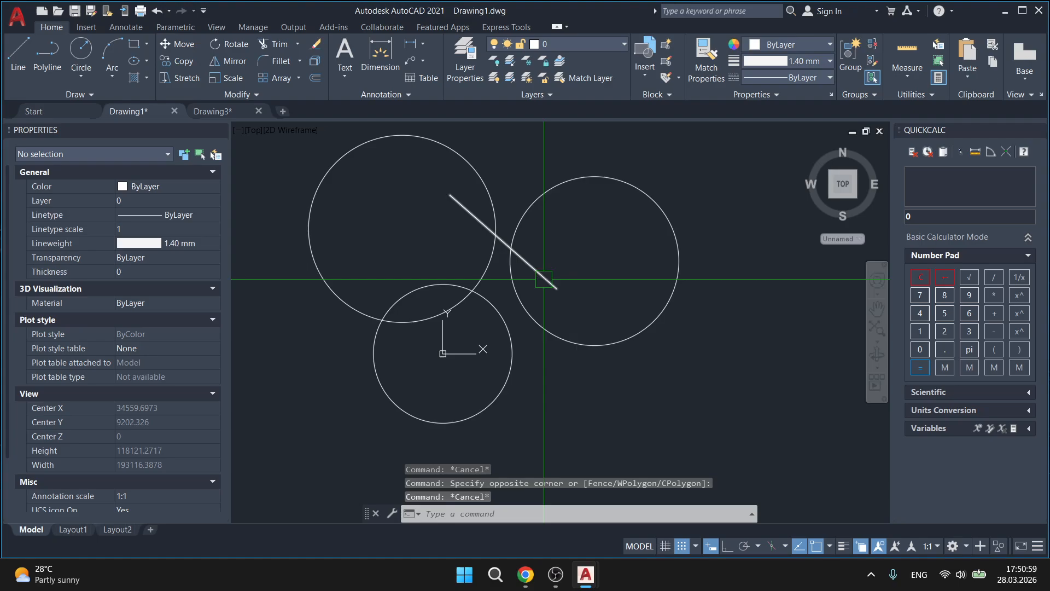
# Switch to the desktop and review the notes on the SHIFT+Q, SHIFT+A and SHIFT+Z isolation shortcuts
pyautogui.click(996, 11)
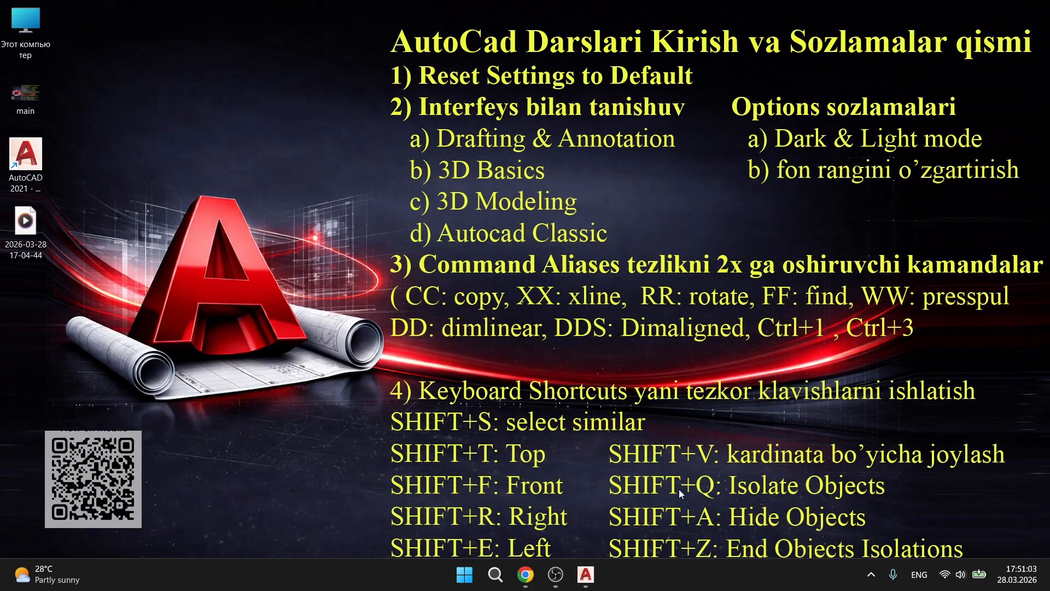
pyautogui.moveTo(911, 486); pyautogui.dragTo(928, 499)
pyautogui.moveTo(603, 498); pyautogui.dragTo(714, 562)
pyautogui.moveTo(600, 464); pyautogui.dragTo(988, 574)
pyautogui.moveTo(593, 583)
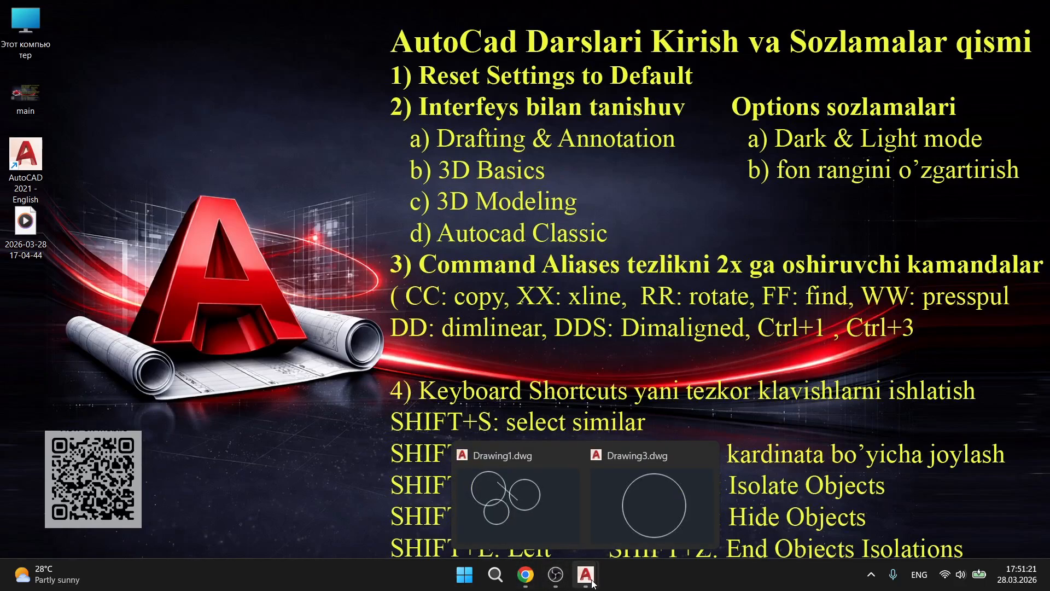
# Switch to AutoCAD's Drawing1, extrude the three circles and the line upward by about 75000, and apply the Conceptual visual style
pyautogui.click(516, 505)
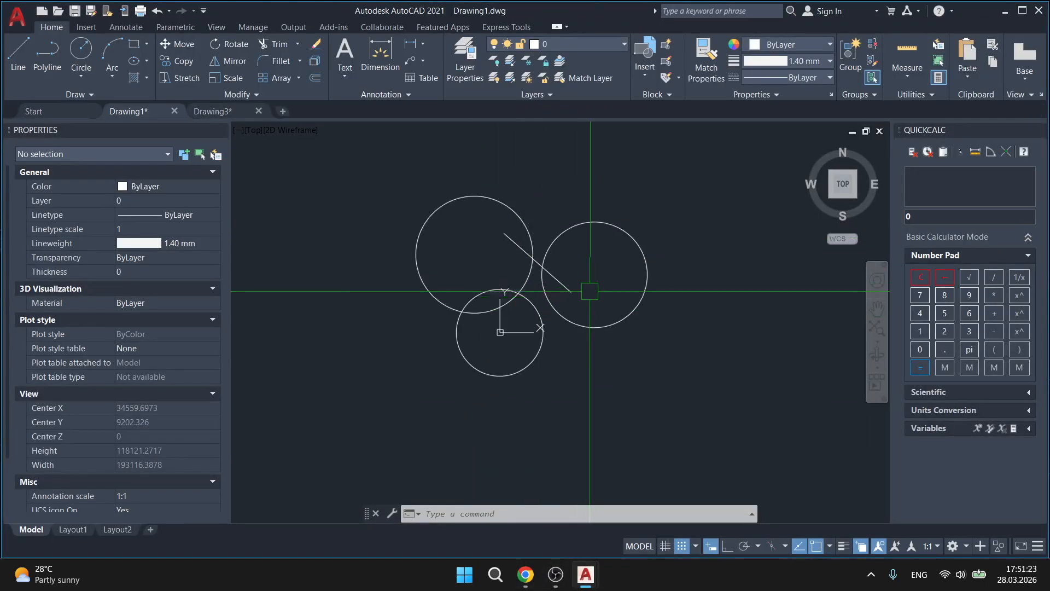
pyautogui.keyDown('shift'); pyautogui.moveTo(664, 390); pyautogui.dragTo(570, 355, button='middle'); pyautogui.keyUp('shift')
pyautogui.click(692, 427)
pyautogui.click(548, 308)
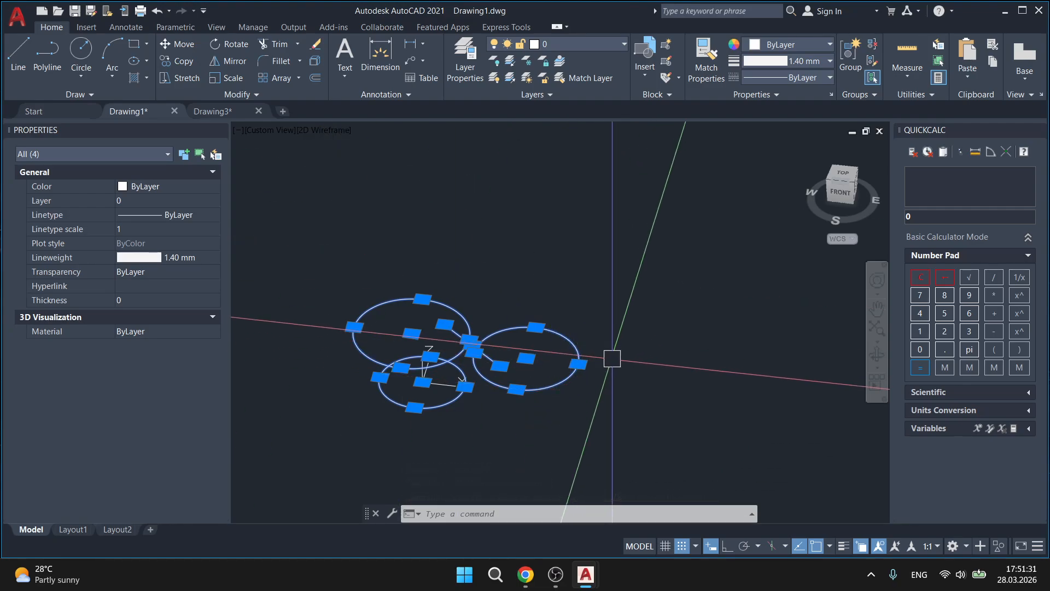
pyautogui.write('ext')
pyautogui.press('Return')
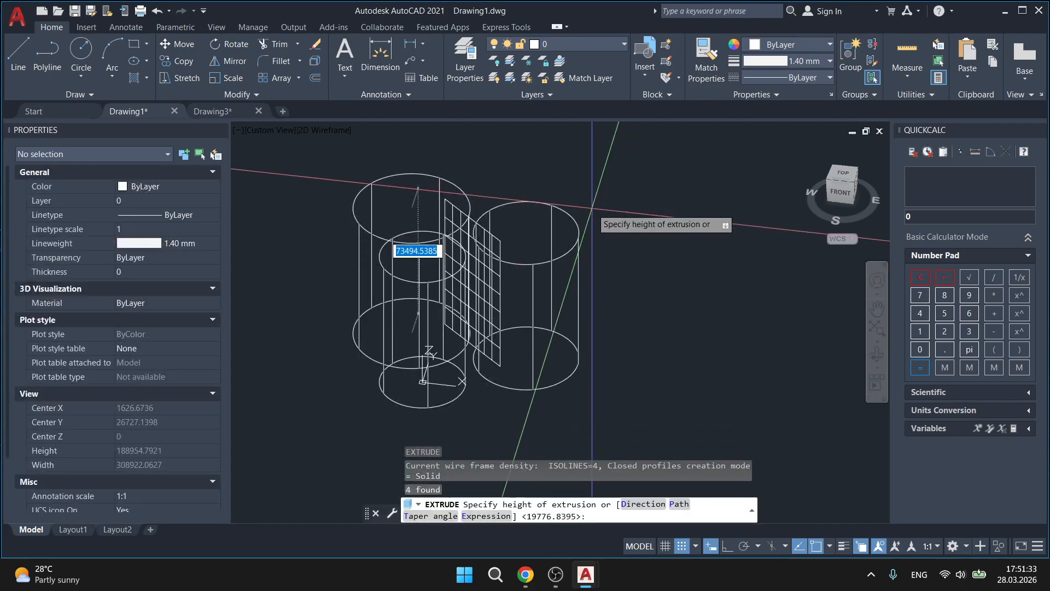
pyautogui.press('Escape')
pyautogui.click(319, 130)
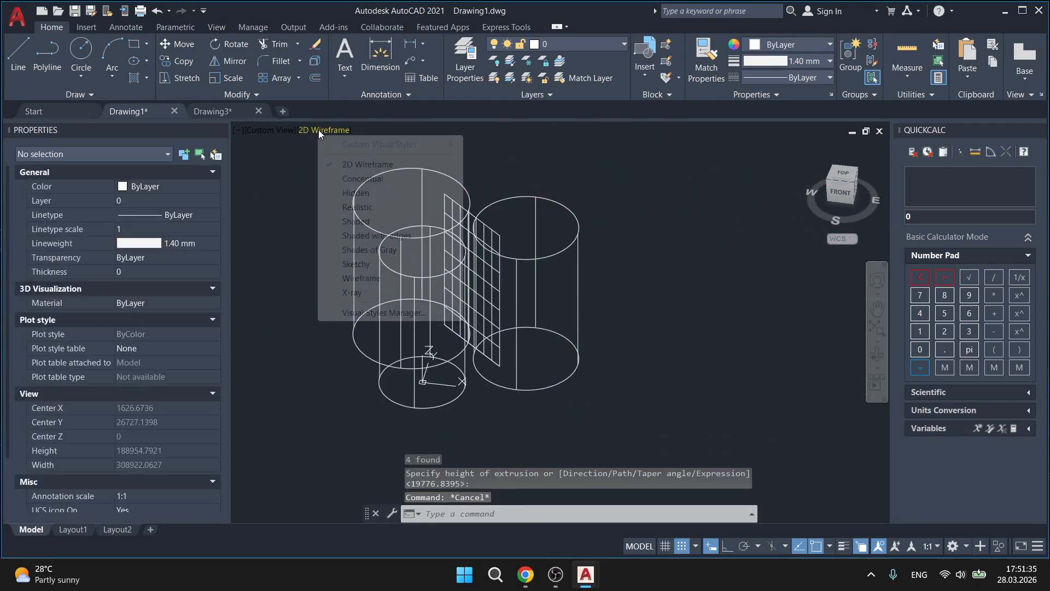
pyautogui.click(353, 179)
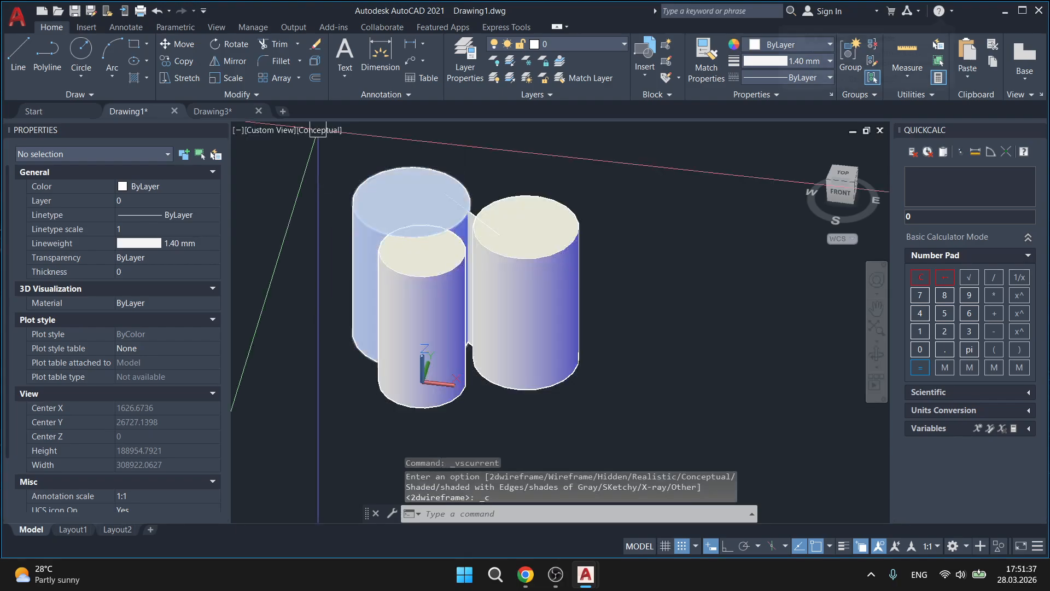
# Select the three extruded cylinders one by one to check them in the Conceptual style, and clear the selection
pyautogui.moveTo(354, 184)
pyautogui.keyDown('shift'); pyautogui.mouseDown(button='middle')
pyautogui.moveTo(540, 277)
pyautogui.moveTo(405, 205)
pyautogui.mouseUp(button='middle'); pyautogui.keyUp('shift')
pyautogui.scroll(2, 392, 219)
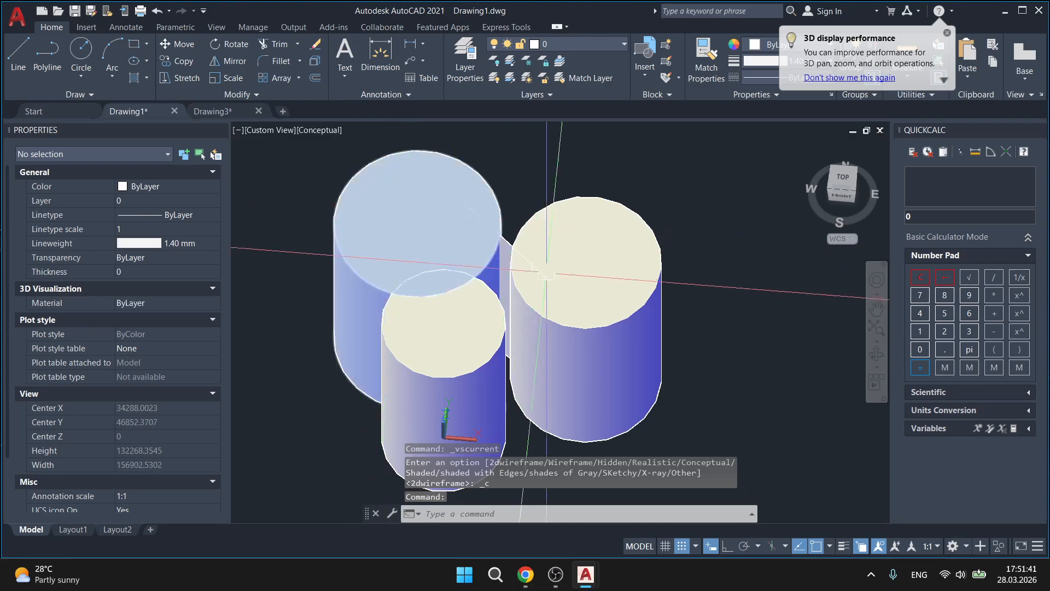
pyautogui.click(617, 251)
pyautogui.click(484, 360)
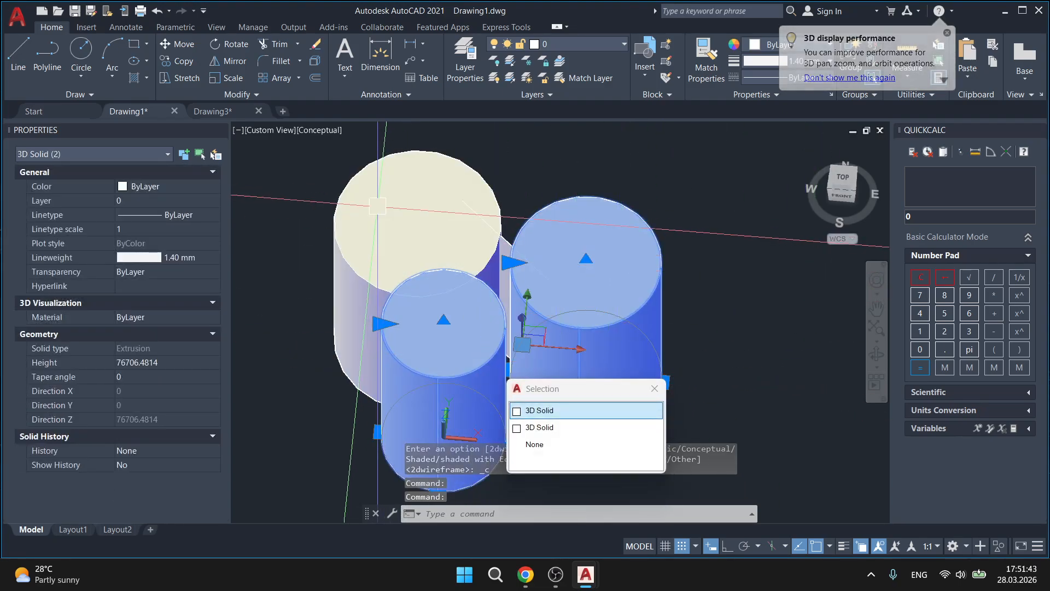
pyautogui.click(412, 219)
pyautogui.press('Escape')
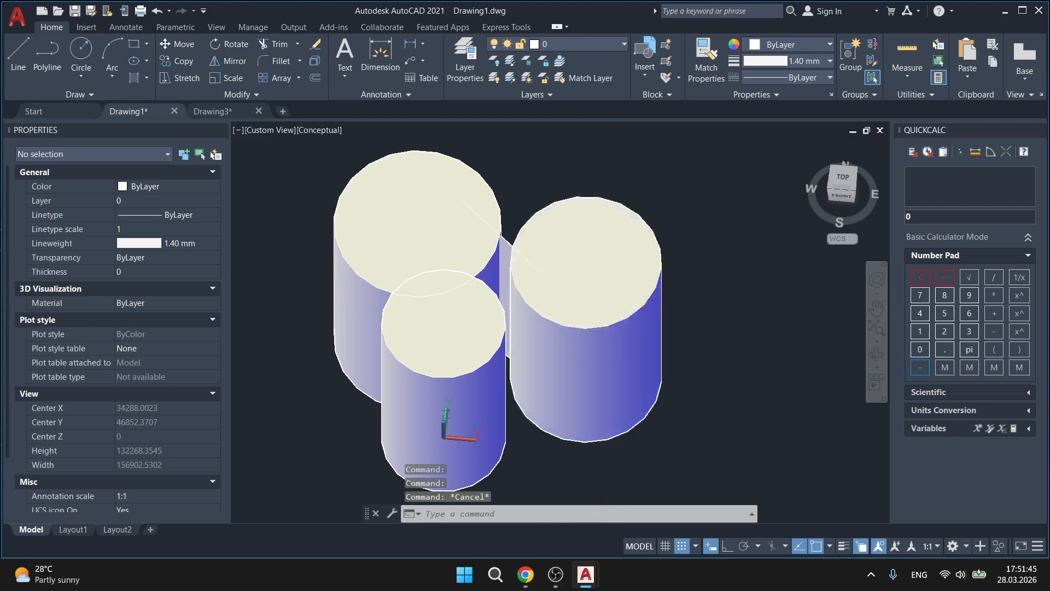
# Apply the Realistic visual style to the model and examine the cylinders' shading from the side and close up
pyautogui.keyDown('shift'); pyautogui.moveTo(585, 301); pyautogui.dragTo(517, 292, button='middle'); pyautogui.keyUp('shift')
pyautogui.click(327, 132)
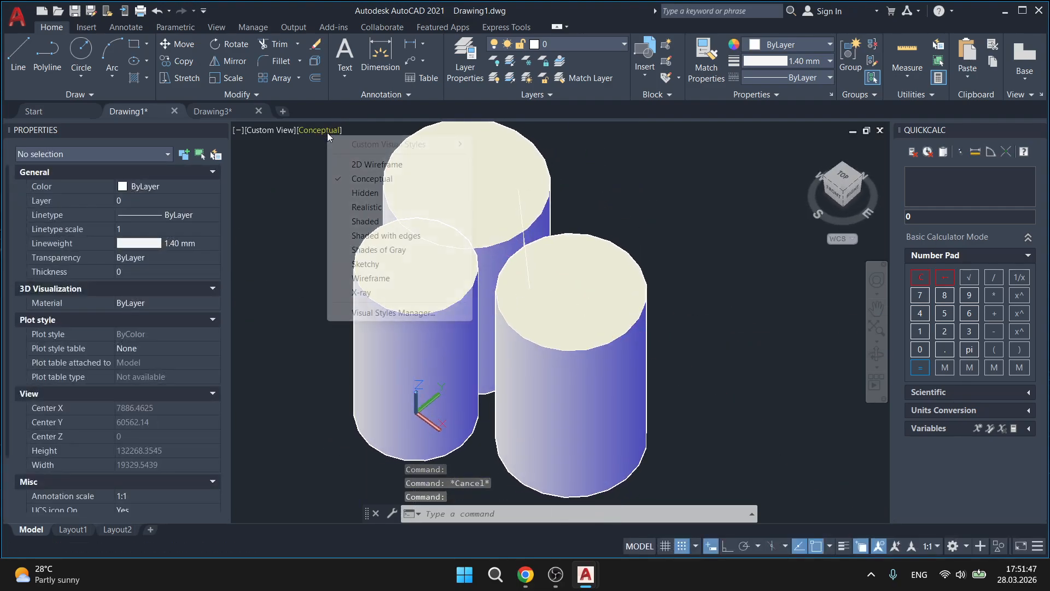
pyautogui.click(375, 208)
pyautogui.keyDown('shift'); pyautogui.moveTo(375, 213); pyautogui.dragTo(754, 236, button='middle'); pyautogui.keyUp('shift')
pyautogui.scroll(2, 627, 256)
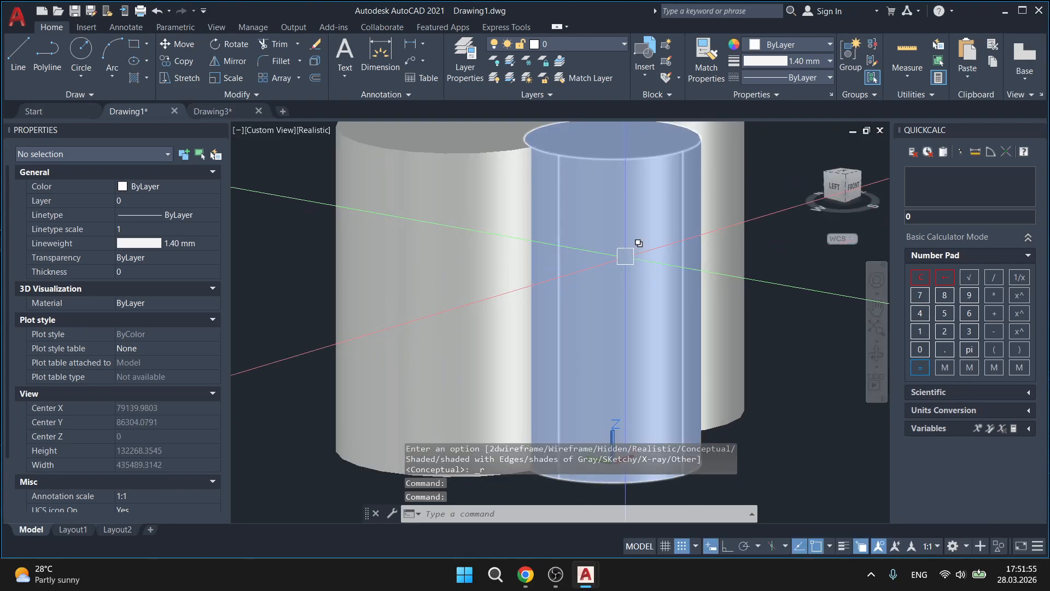
pyautogui.keyDown('shift'); pyautogui.moveTo(666, 187); pyautogui.dragTo(463, 176, button='middle'); pyautogui.keyUp('shift')
pyautogui.scroll(3, 370, 195)
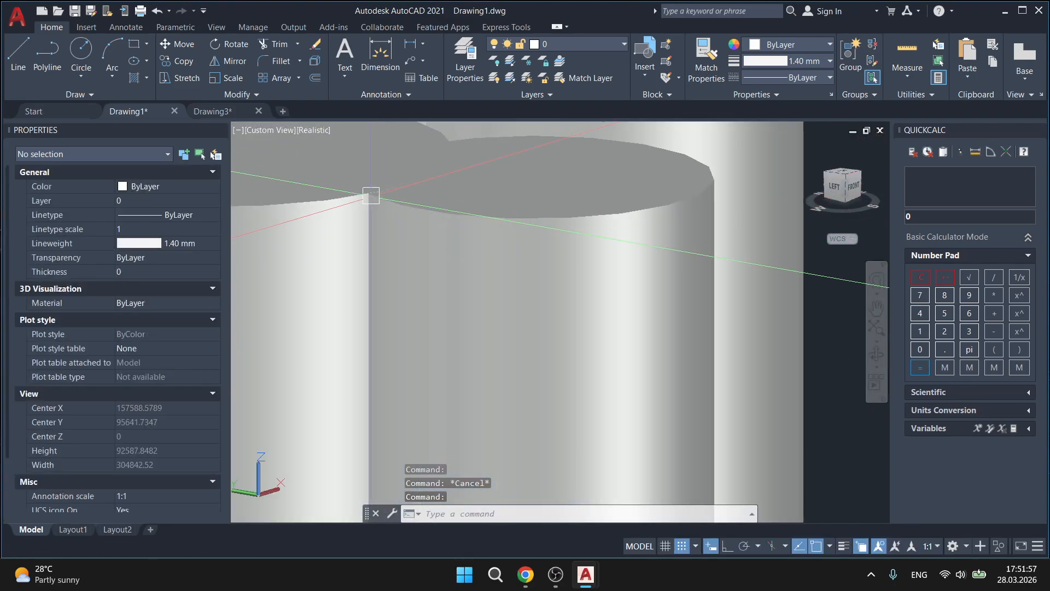
pyautogui.moveTo(492, 232); pyautogui.dragTo(497, 291, button='middle')
# Set the visual style back to Conceptual and examine the cylinders' edges and shading close up and as a whole group
pyautogui.click(316, 147)
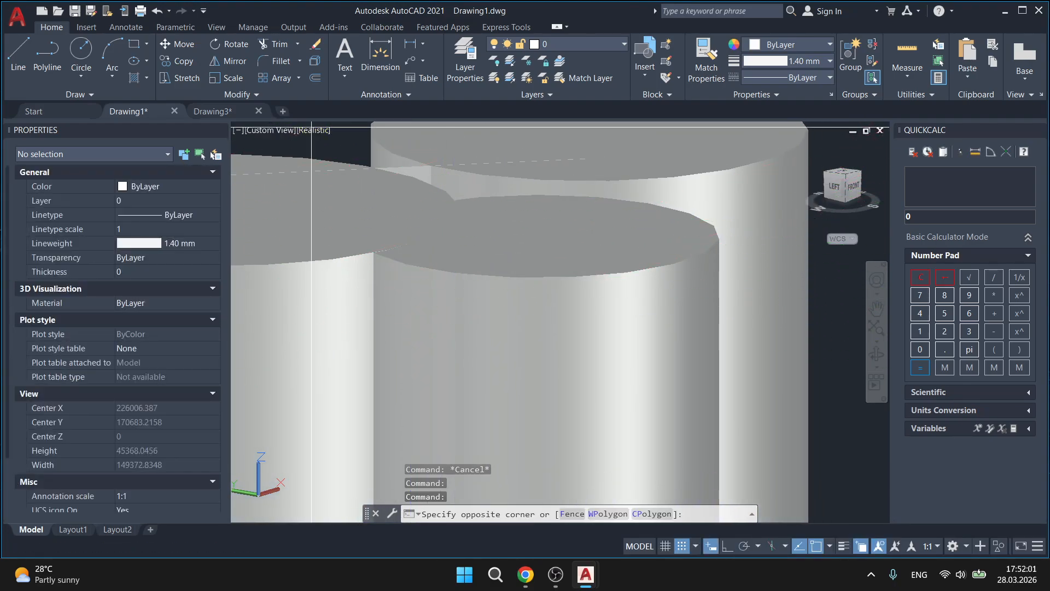
pyautogui.press('Escape')
pyautogui.click(313, 131)
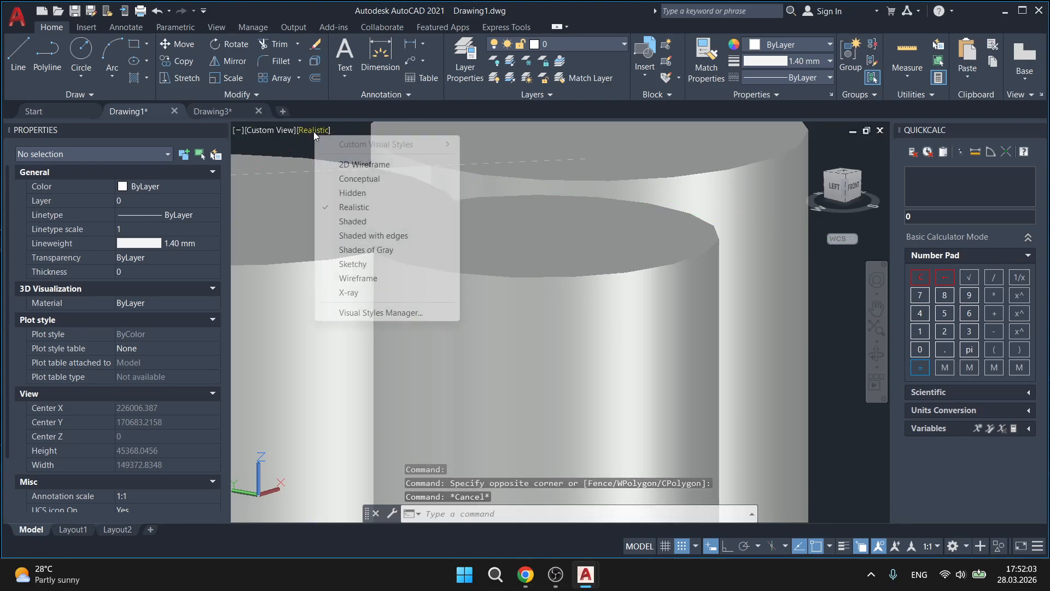
pyautogui.click(352, 180)
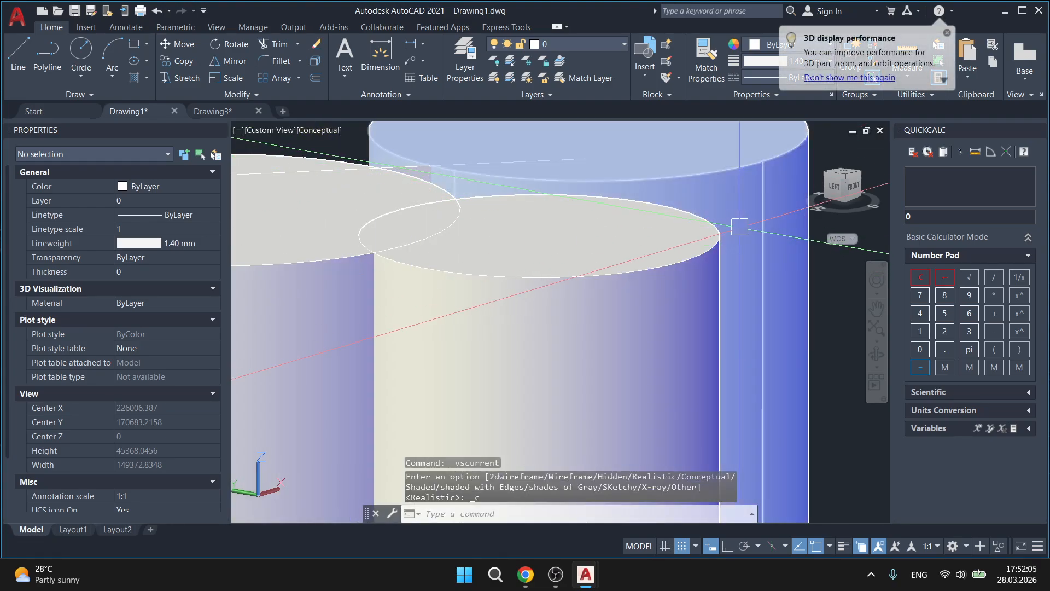
pyautogui.keyDown('shift'); pyautogui.moveTo(595, 299); pyautogui.dragTo(520, 331, button='middle'); pyautogui.keyUp('shift')
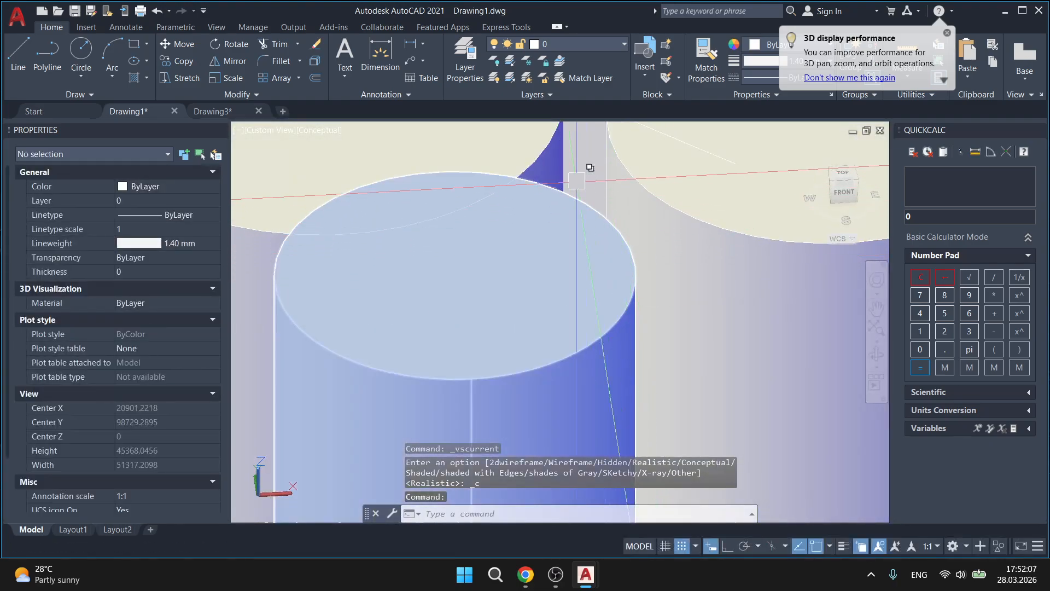
pyautogui.scroll(-8, 398, 274)
pyautogui.moveTo(389, 298); pyautogui.dragTo(502, 281, button='middle')
pyautogui.scroll(3, 502, 281)
pyautogui.press('Escape')
pyautogui.moveTo(581, 234); pyautogui.dragTo(561, 331, button='middle')
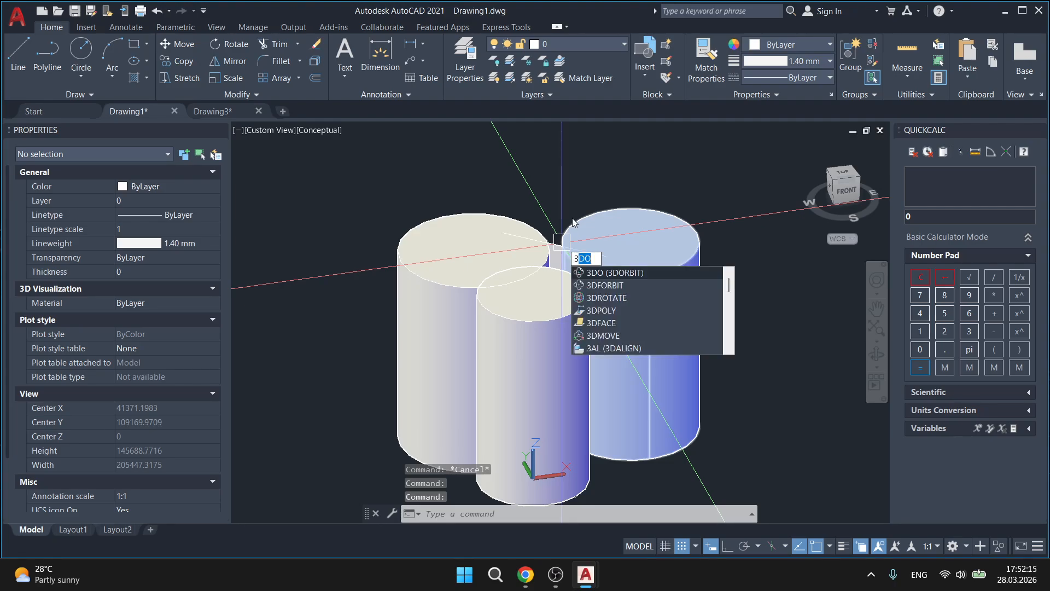
pyautogui.press('Escape')
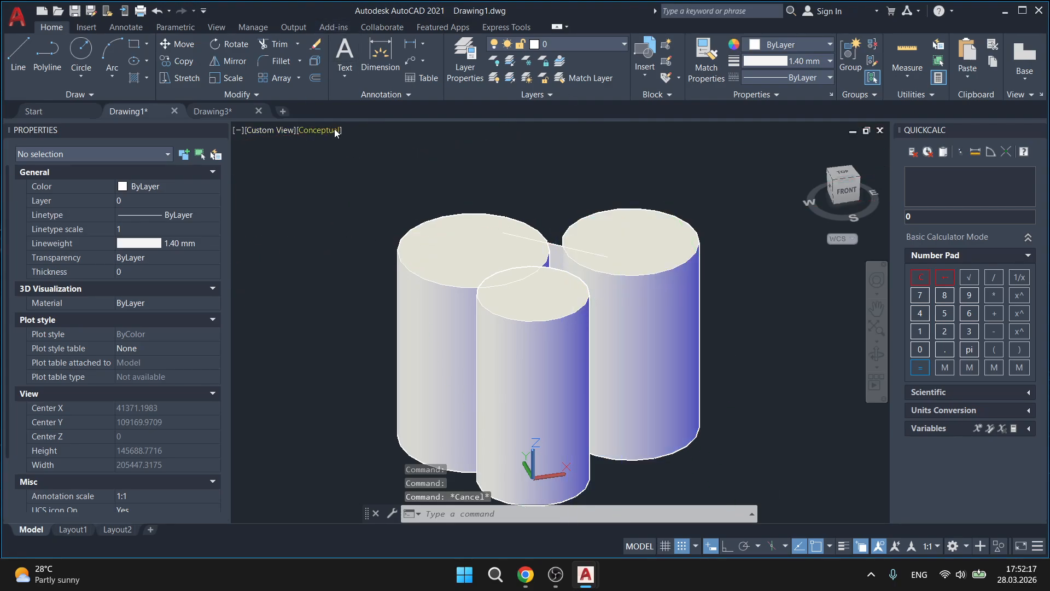
# Alternate the visual style between Realistic and Conceptual to compare them on the cylinders, ending on Realistic
pyautogui.click(326, 130)
pyautogui.click(392, 180)
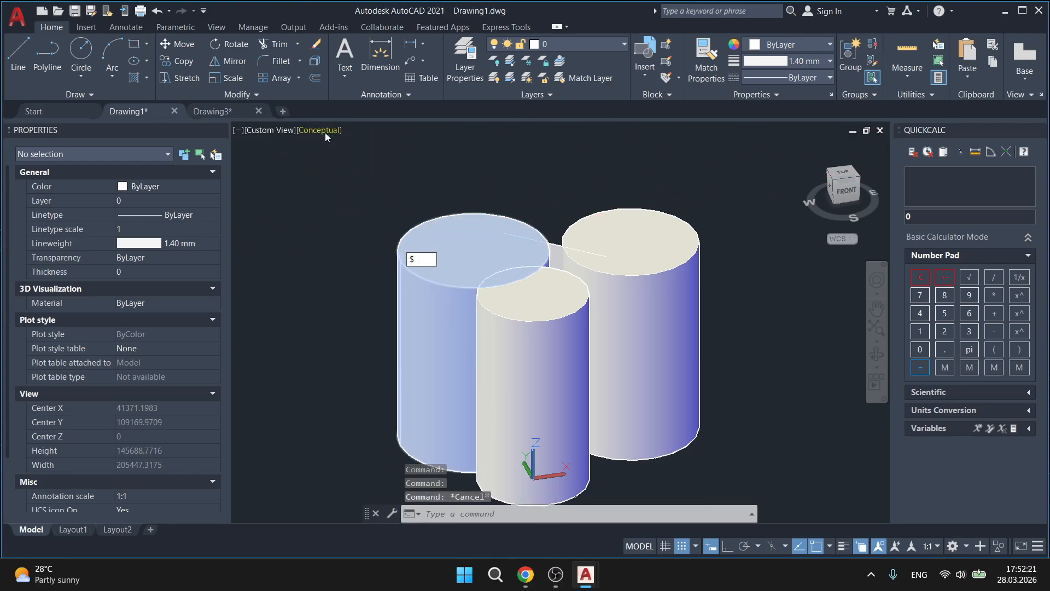
pyautogui.click(326, 130)
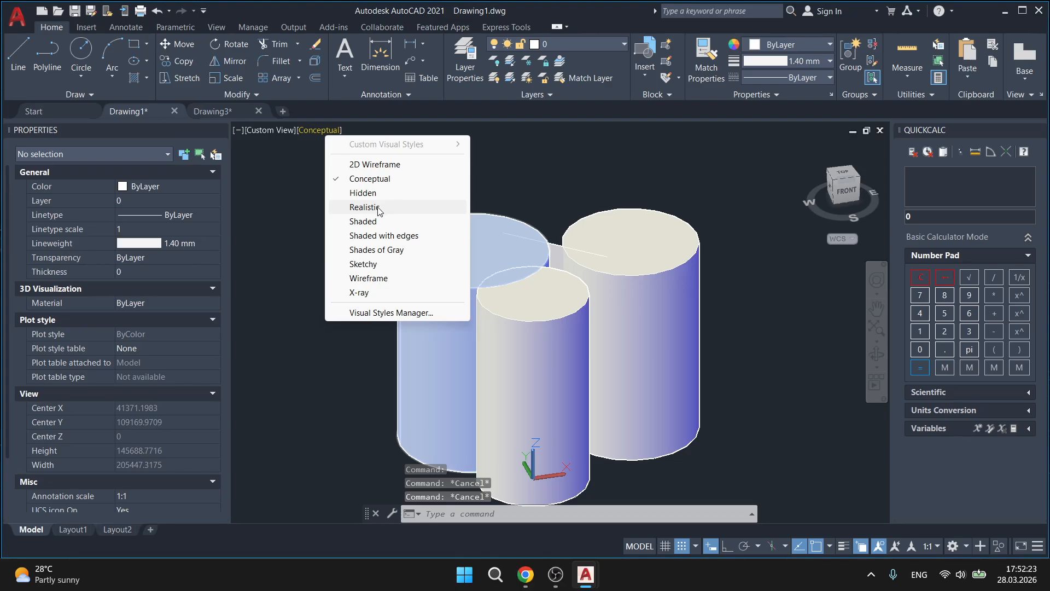
pyautogui.click(364, 207)
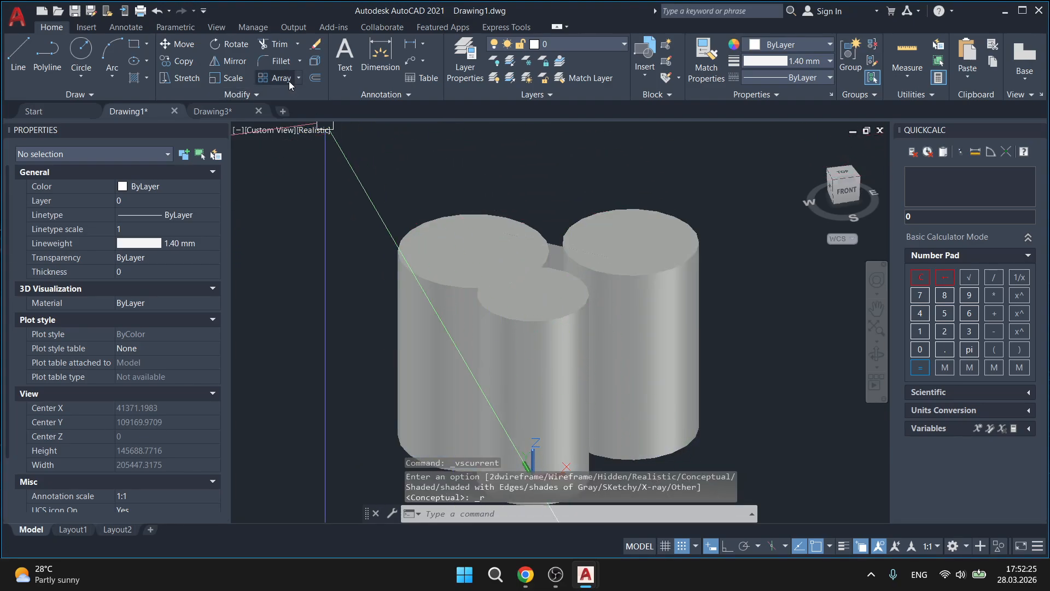
pyautogui.click(304, 130)
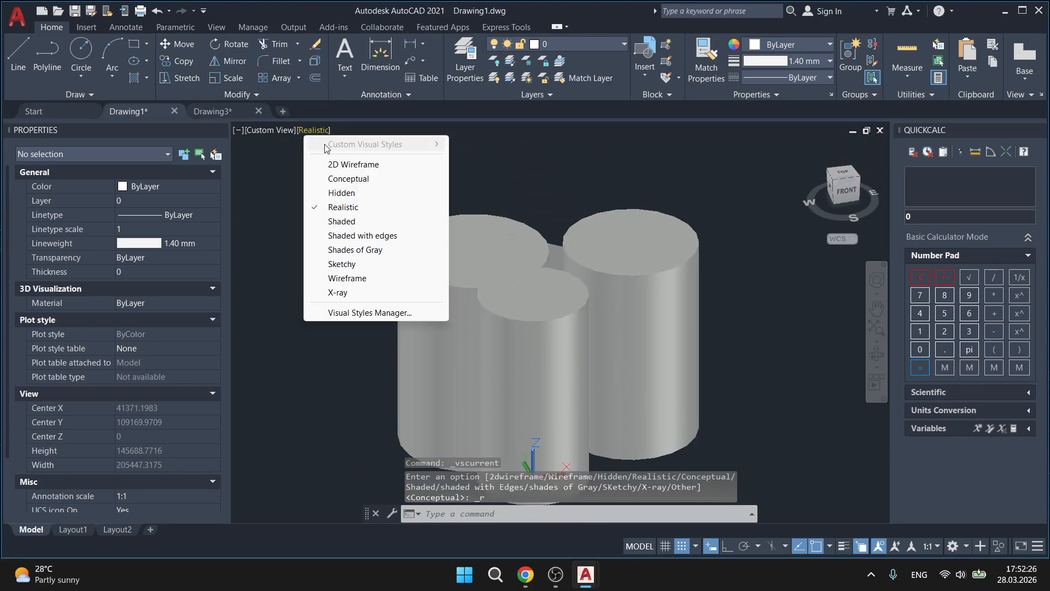
pyautogui.click(348, 179)
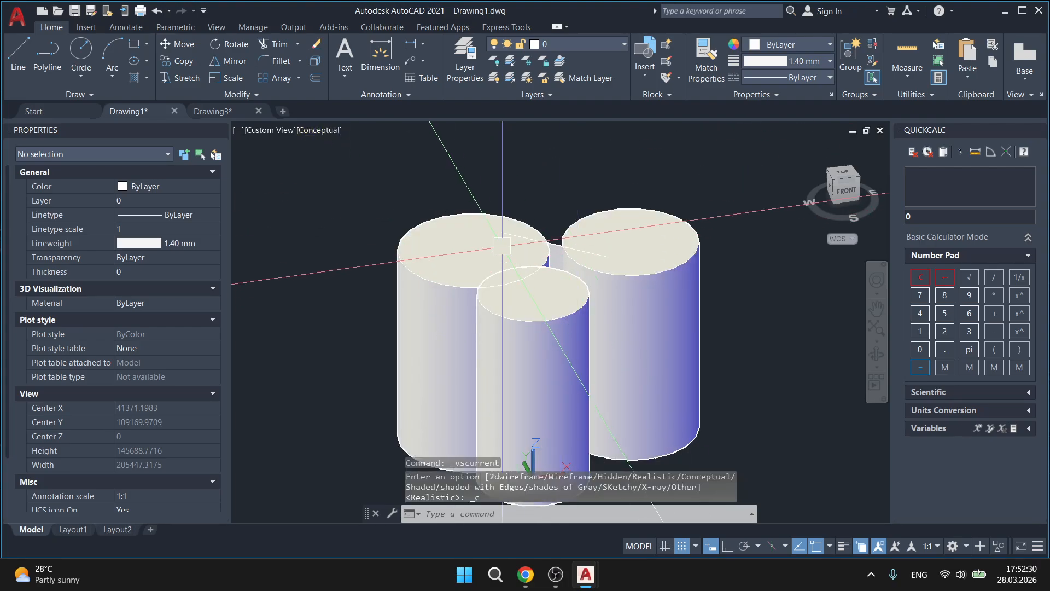
pyautogui.click(316, 132)
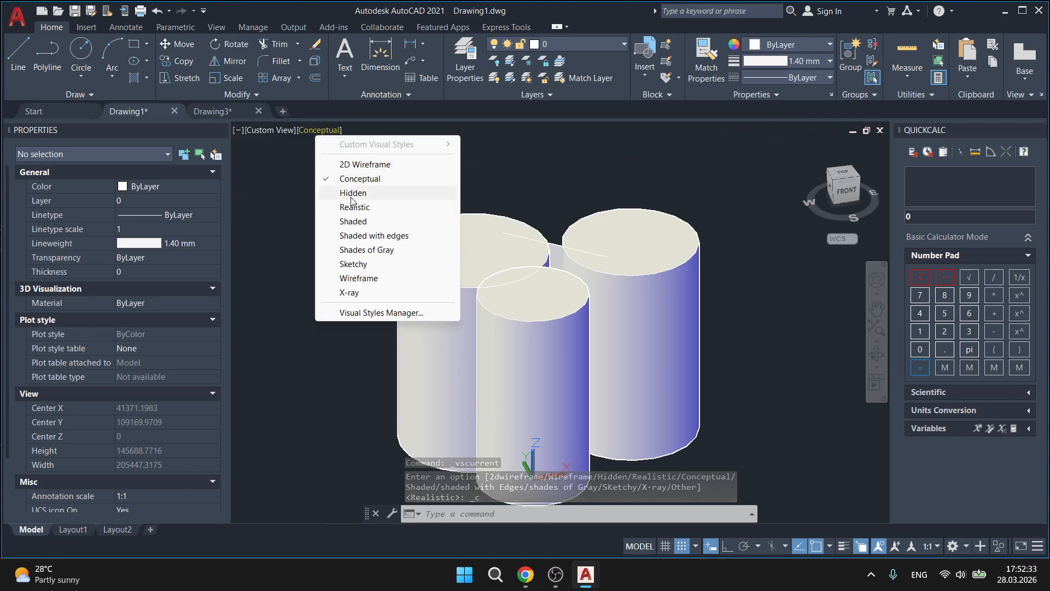
pyautogui.click(353, 208)
# Open the Customize User Interface editor to view its customization tree and command list, and close it without changes
pyautogui.click(961, 547)
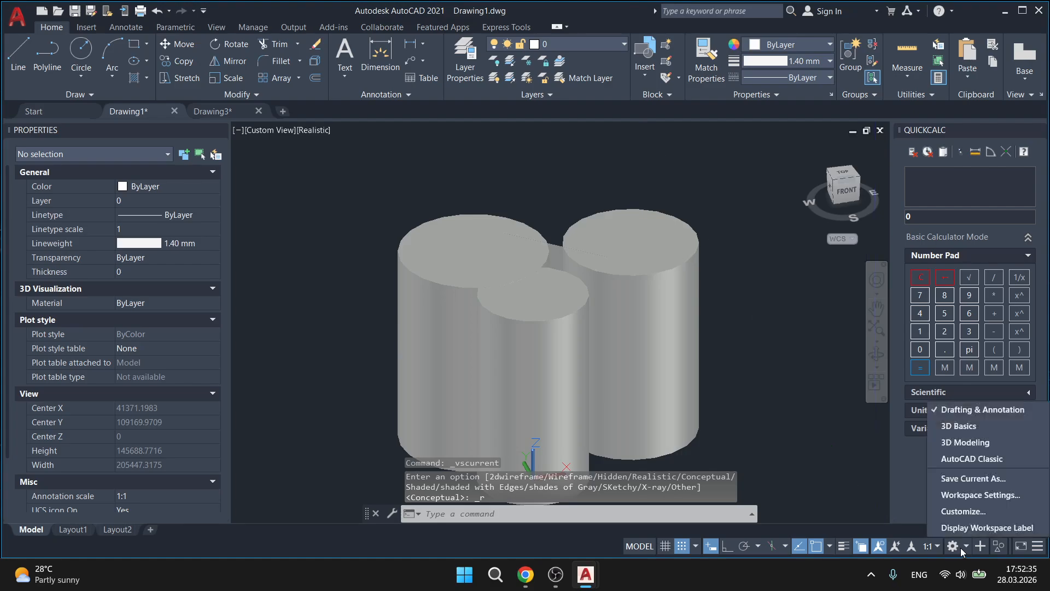
pyautogui.click(961, 513)
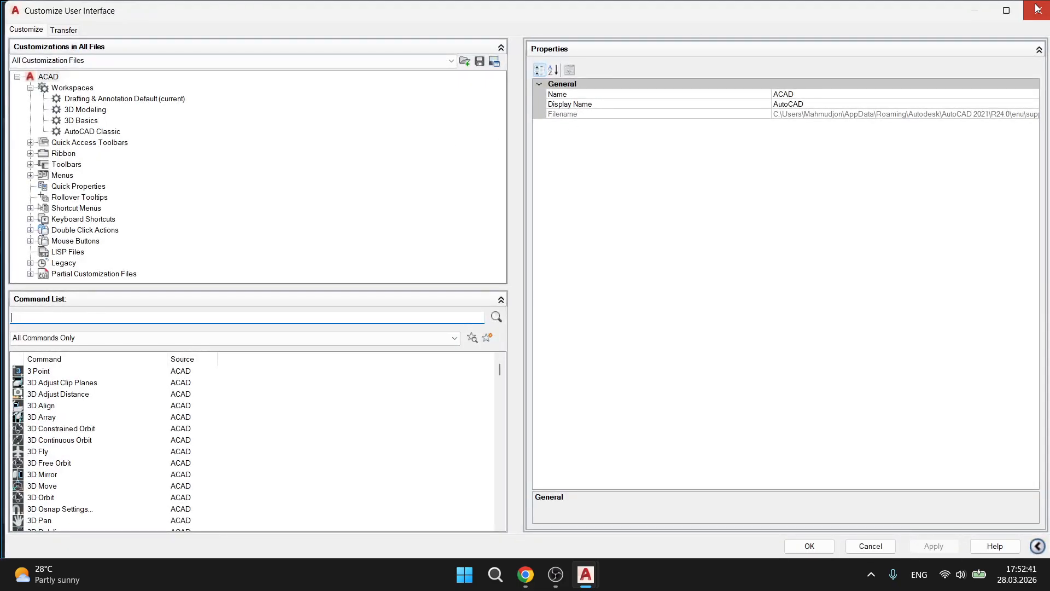
pyautogui.click(1038, 7)
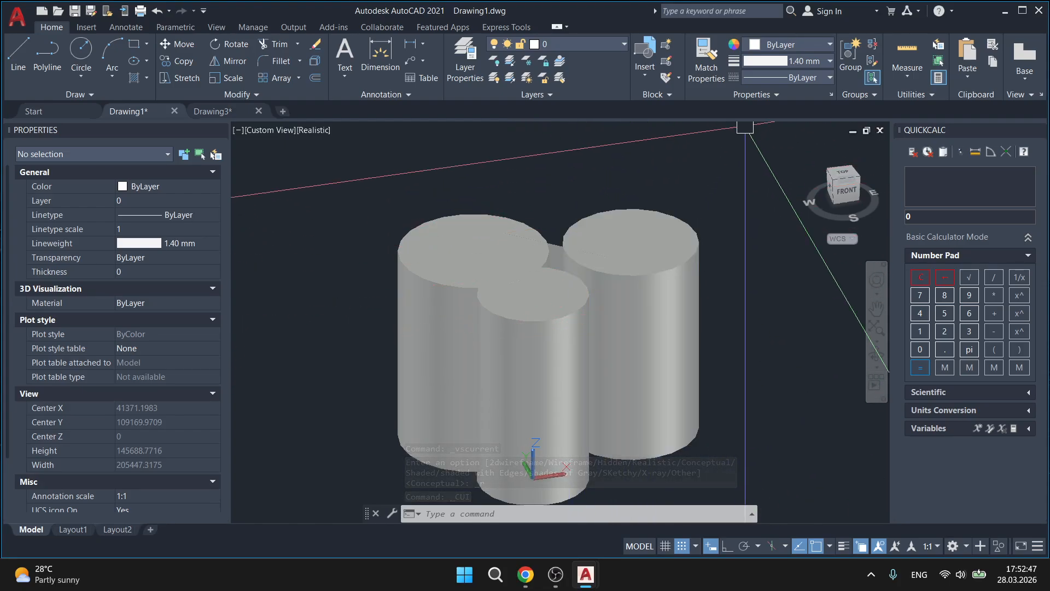
# Switch to the desktop, refresh it, and review the notes on the keyboard shortcuts
pyautogui.click(1003, 10)
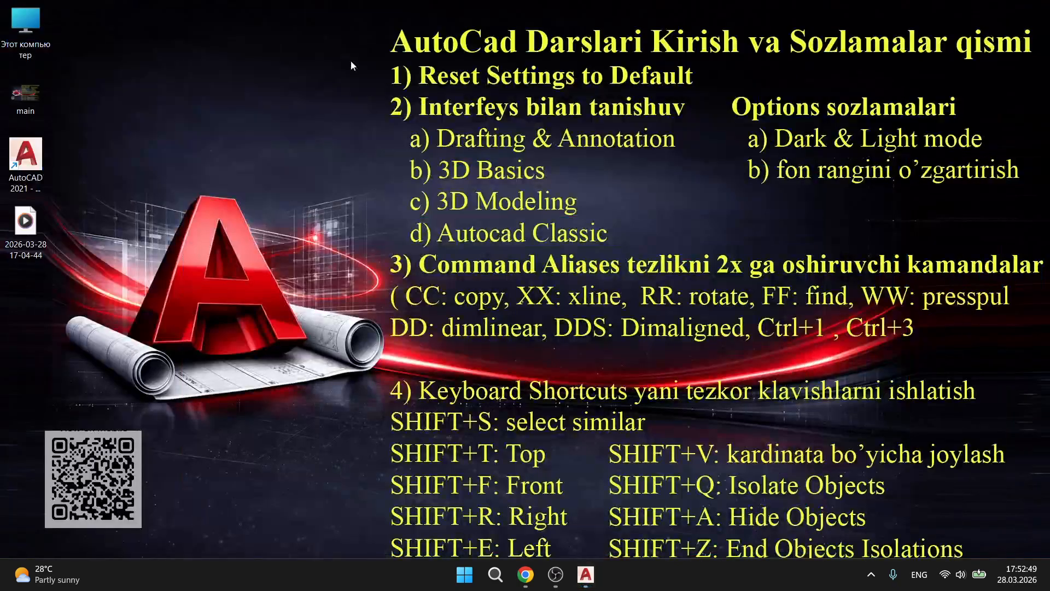
pyautogui.rightClick(272, 134)
pyautogui.click(319, 191)
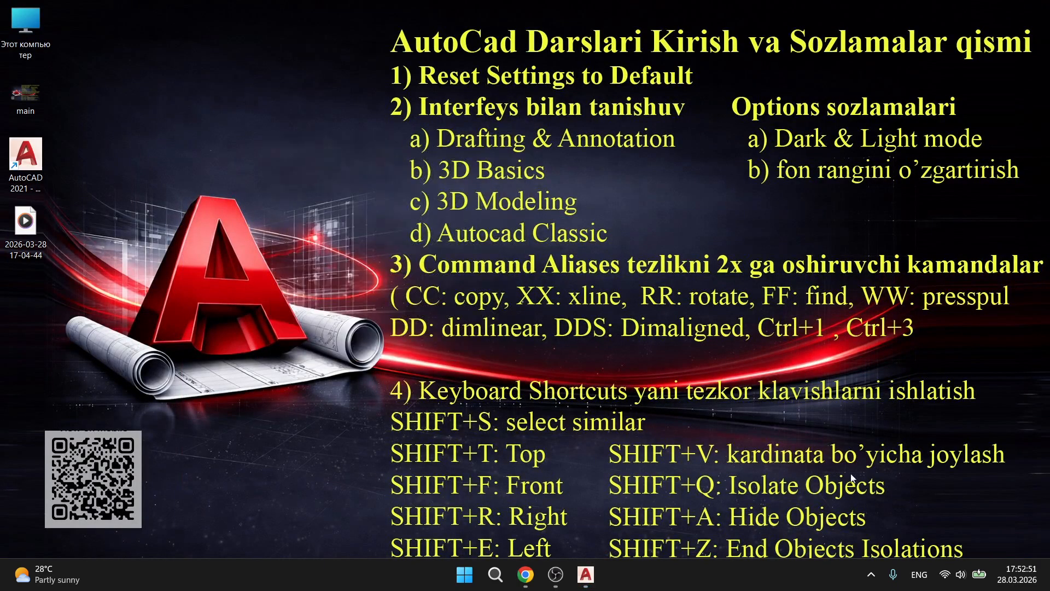